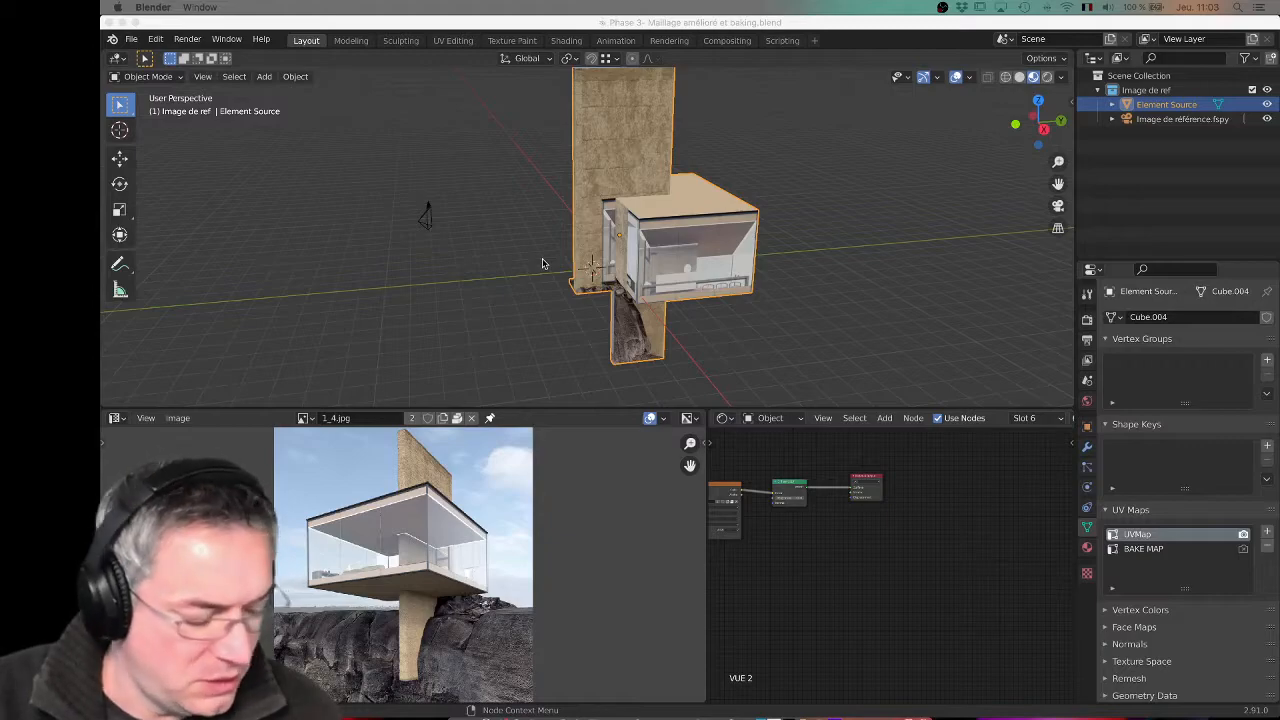
Step: Inspect the photo-projected house model from several angles around its tower and glass volume
{"action": "middle_click_drag", "start_coordinate": [534, 257], "coordinate": [528, 249]}
{"action": "left_click", "coordinate": [528, 249]}
{"action": "middle_click_drag", "start_coordinate": [719, 249], "coordinate": [586, 237], "text": "shift"}
{"action": "left_click", "coordinate": [694, 234]}
{"action": "key", "text": "Tab"}
{"action": "key", "text": "Tab"}
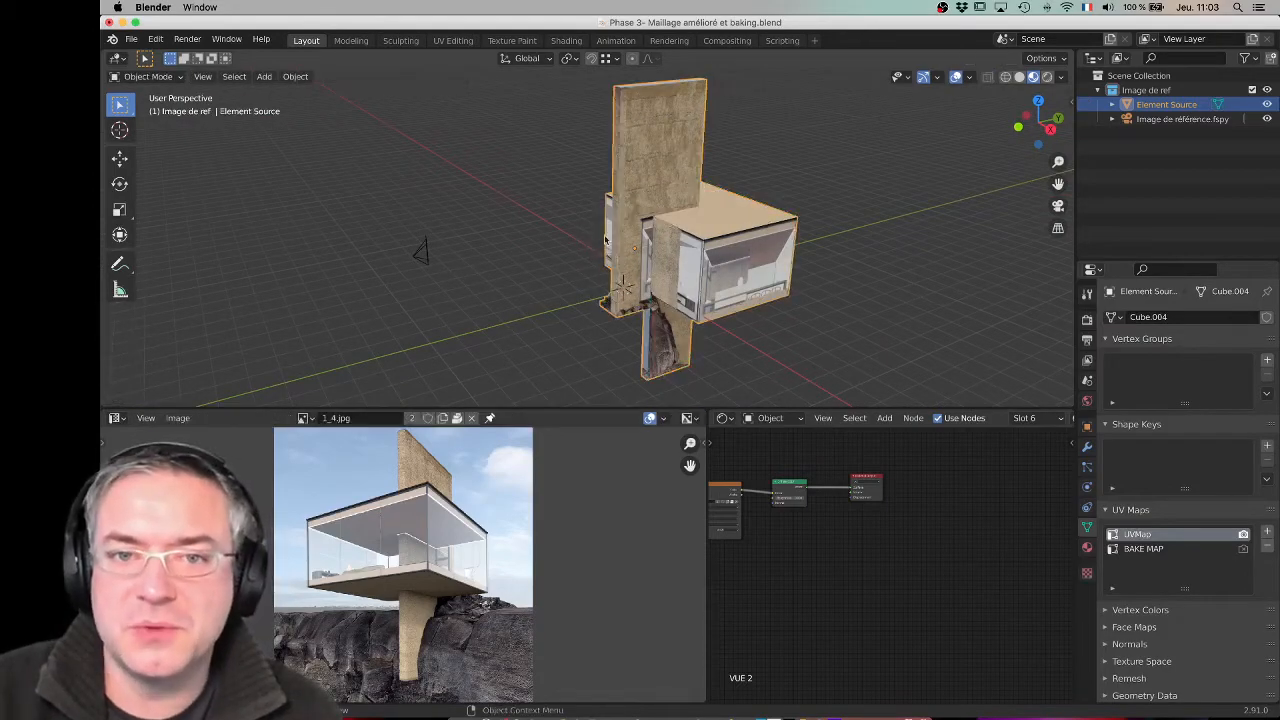
{"action": "middle_click_drag", "start_coordinate": [729, 230], "coordinate": [653, 237]}
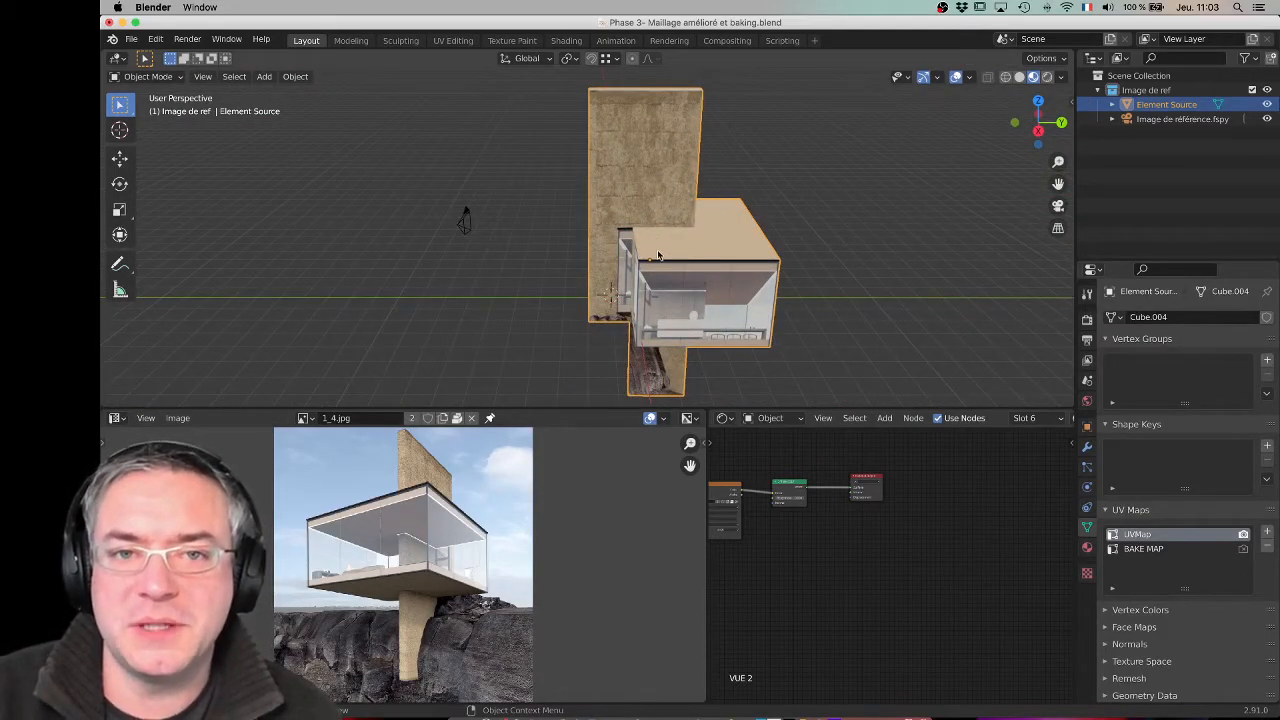
{"action": "middle_click_drag", "start_coordinate": [714, 290], "coordinate": [702, 282]}
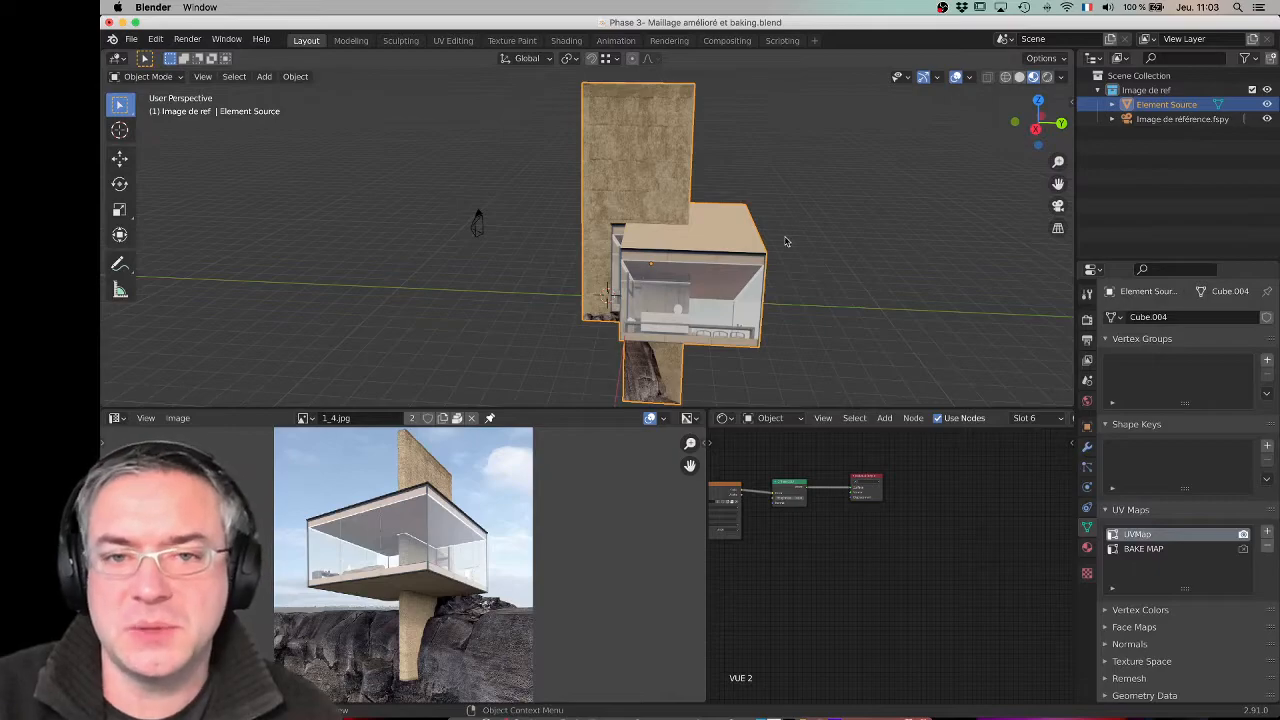
{"action": "middle_click_drag", "start_coordinate": [598, 264], "coordinate": [692, 248]}
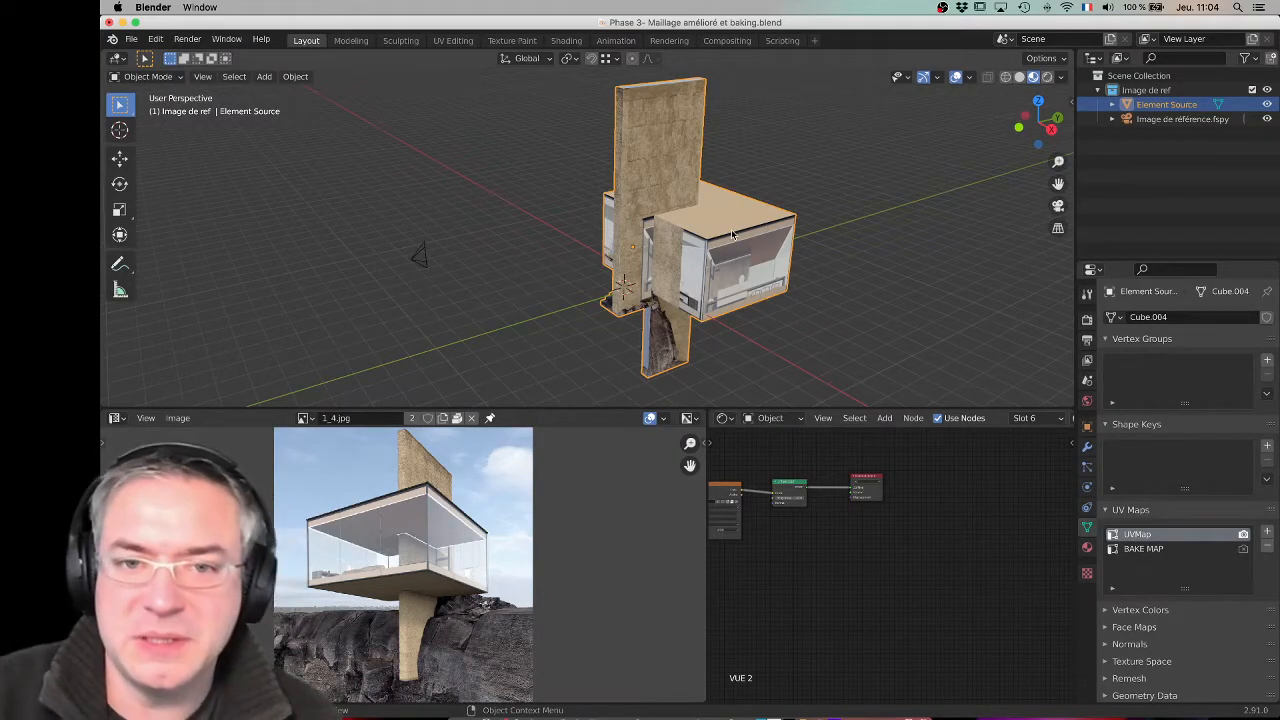
Step: Add a cube mesh, enter its Edit Mode with face selection and deselect all of its faces
{"action": "key", "text": "shift+a"}
{"action": "mouse_move", "coordinate": [740, 230]}
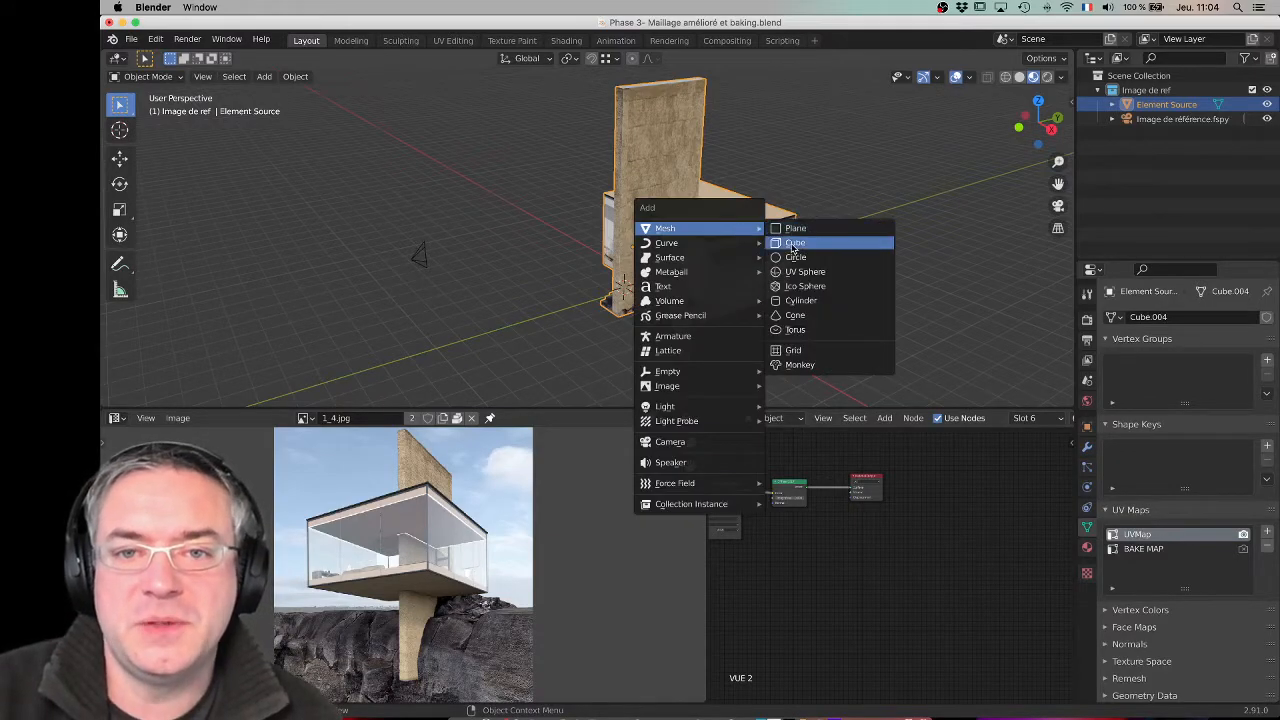
{"action": "left_click", "coordinate": [793, 244]}
{"action": "middle_click_drag", "start_coordinate": [639, 281], "coordinate": [626, 267]}
{"action": "scroll", "coordinate": [658, 273], "scroll_direction": "up", "scroll_amount": 1}
{"action": "scroll", "coordinate": [660, 275], "scroll_direction": "down", "scroll_amount": 1}
{"action": "key", "text": "Tab"}
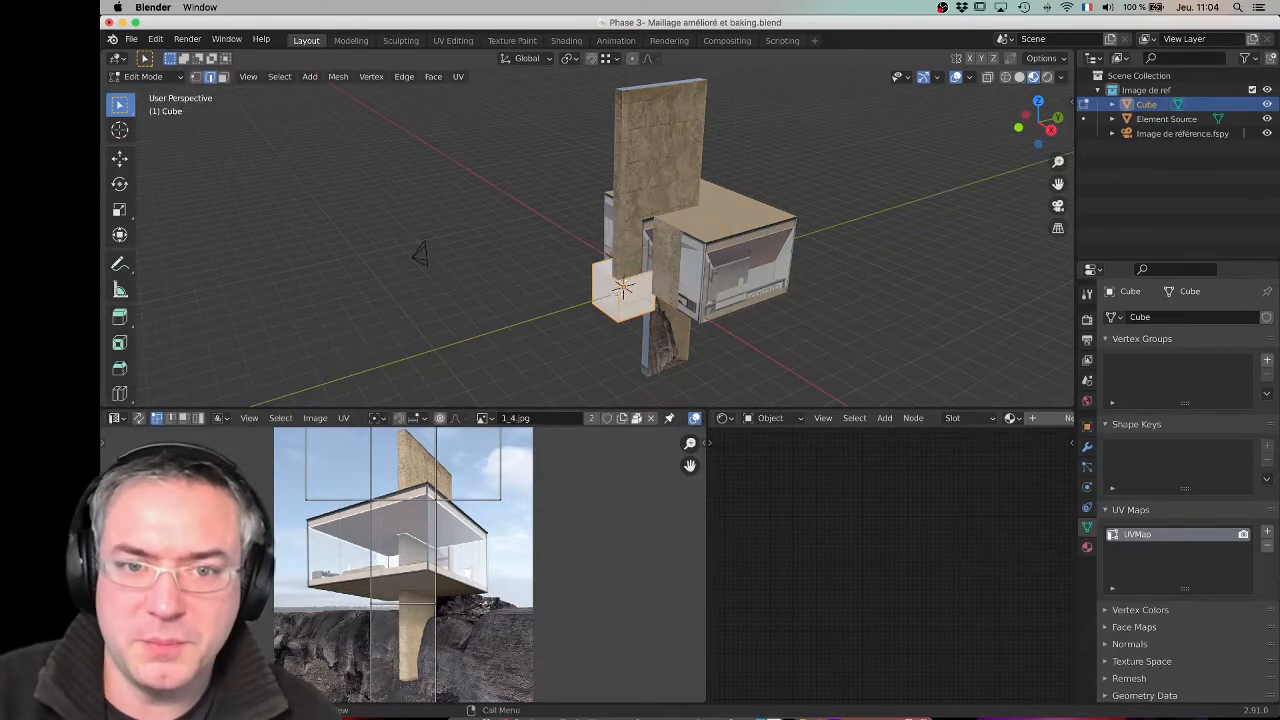
{"action": "left_click", "coordinate": [222, 77]}
{"action": "key", "text": "alt+a"}
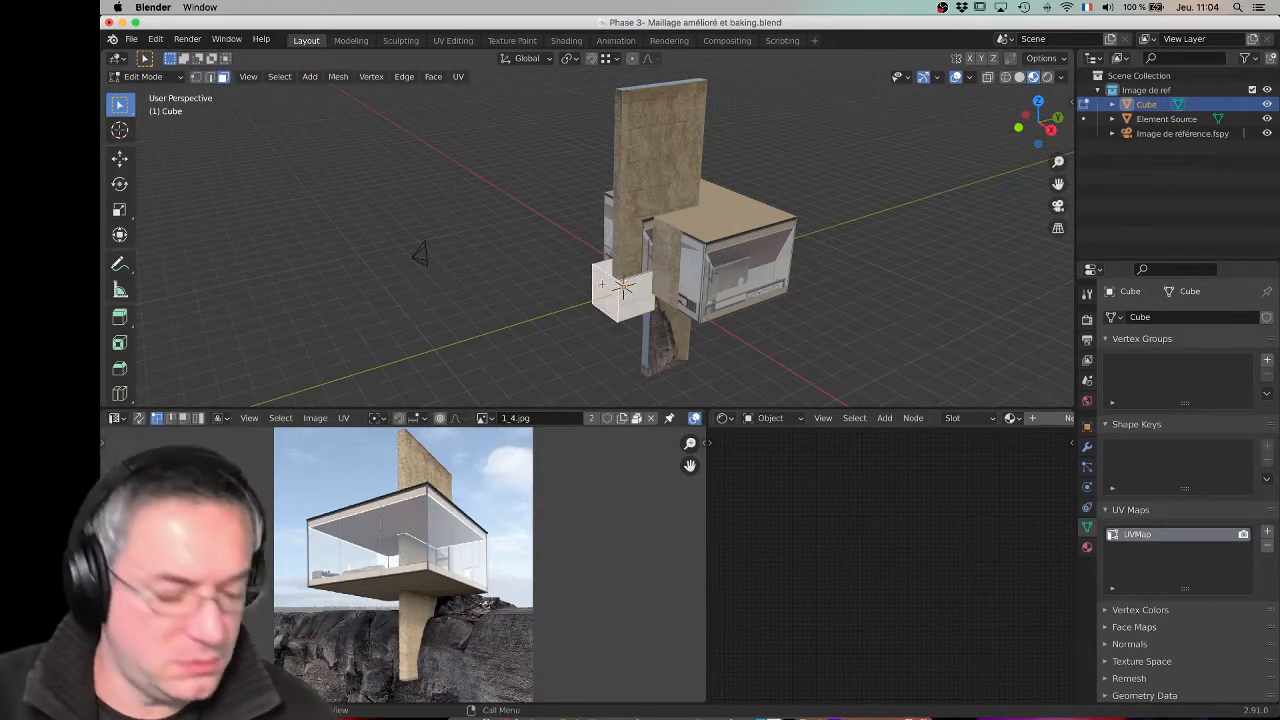
Step: Move the whole cube mesh so that its lower corner meets the glass volume's lower front corner
{"action": "mouse_move", "coordinate": [640, 277]}
{"action": "middle_mouse_down"}
{"action": "mouse_move", "coordinate": [678, 302]}
{"action": "mouse_move", "coordinate": [632, 290]}
{"action": "middle_mouse_up"}
{"action": "scroll", "coordinate": [678, 302], "scroll_direction": "up", "scroll_amount": 2}
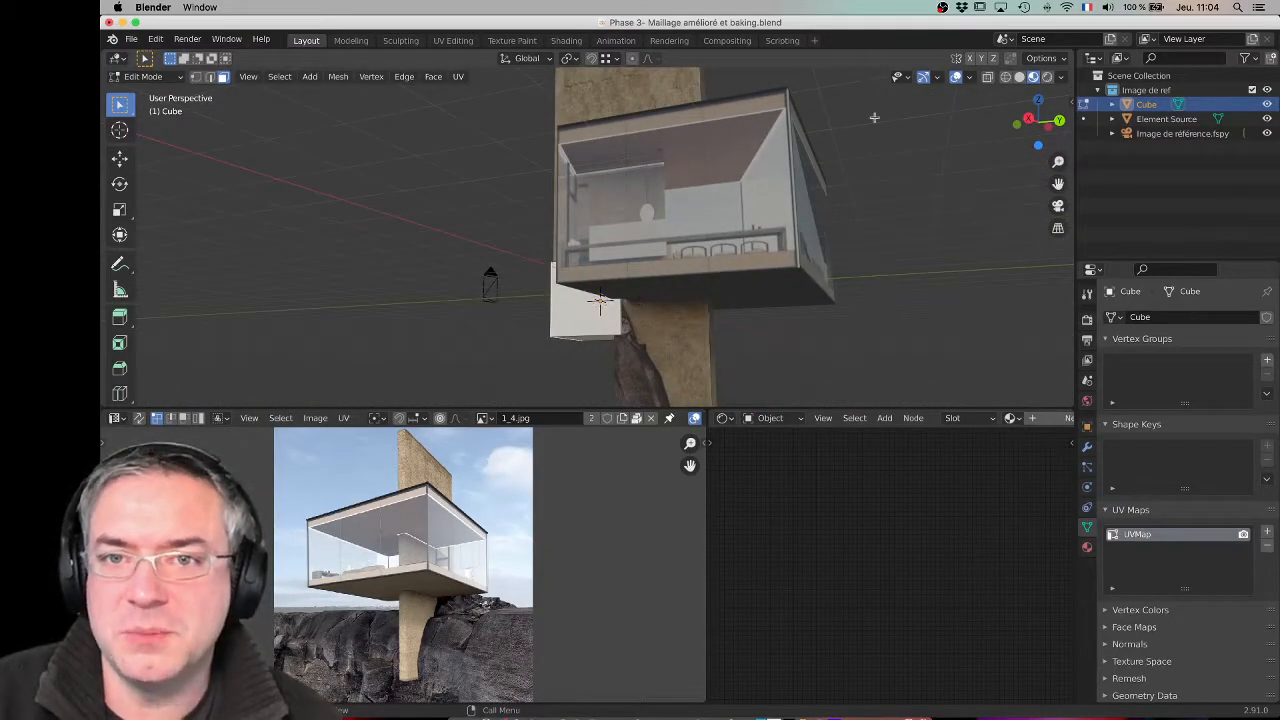
{"action": "middle_click_drag", "start_coordinate": [635, 212], "coordinate": [580, 180]}
{"action": "middle_click_drag", "start_coordinate": [702, 323], "coordinate": [672, 293]}
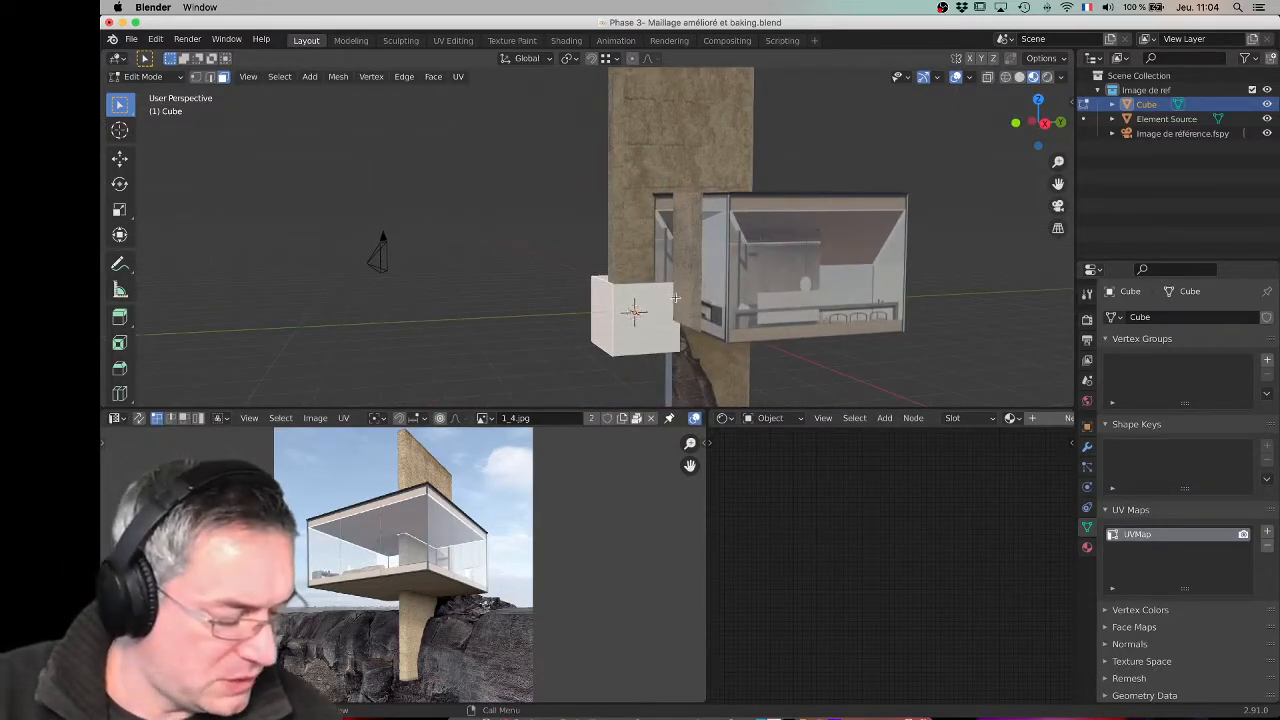
{"action": "key", "text": "a"}
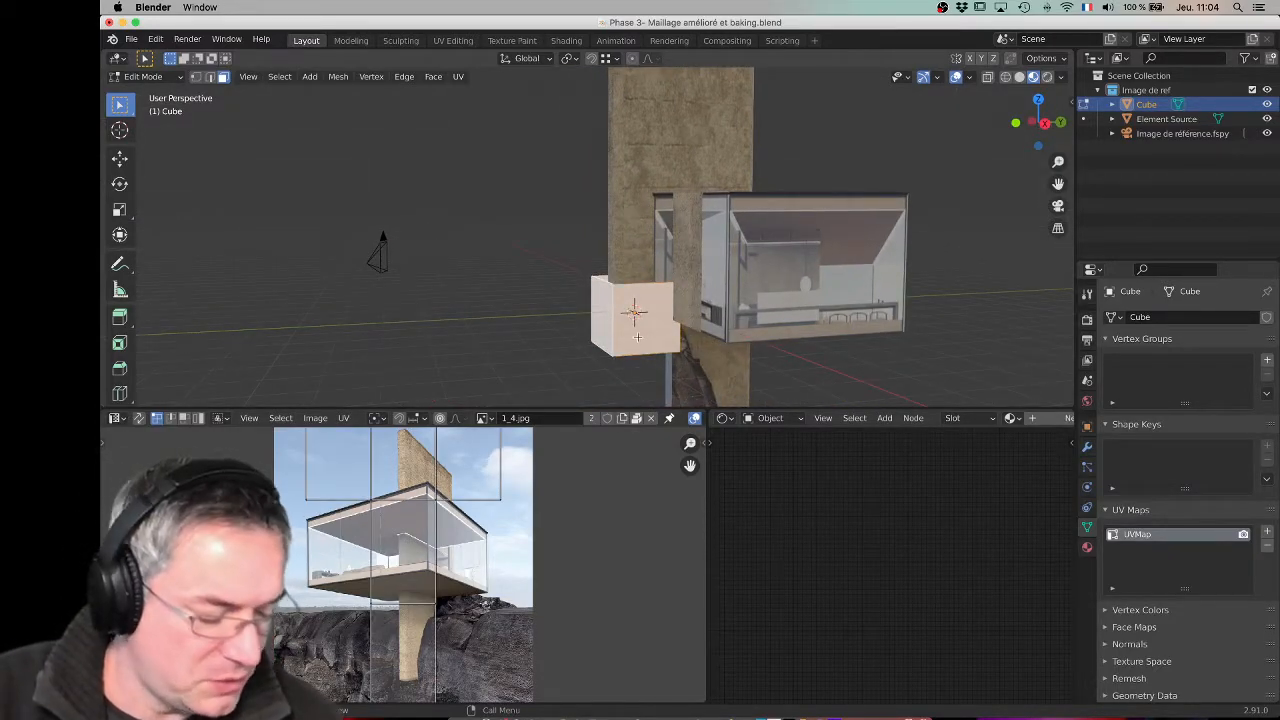
{"action": "key", "text": "g"}
{"action": "left_click", "coordinate": [733, 341]}
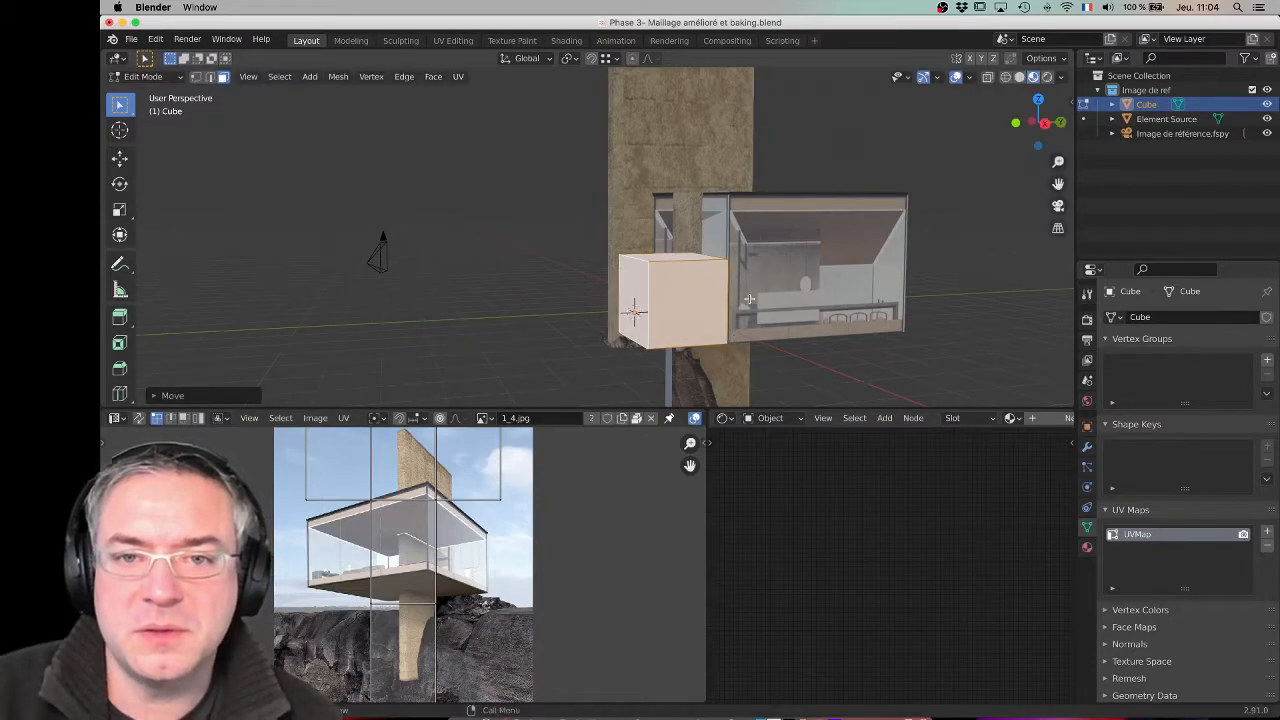
{"action": "middle_click_drag", "start_coordinate": [745, 315], "coordinate": [609, 341]}
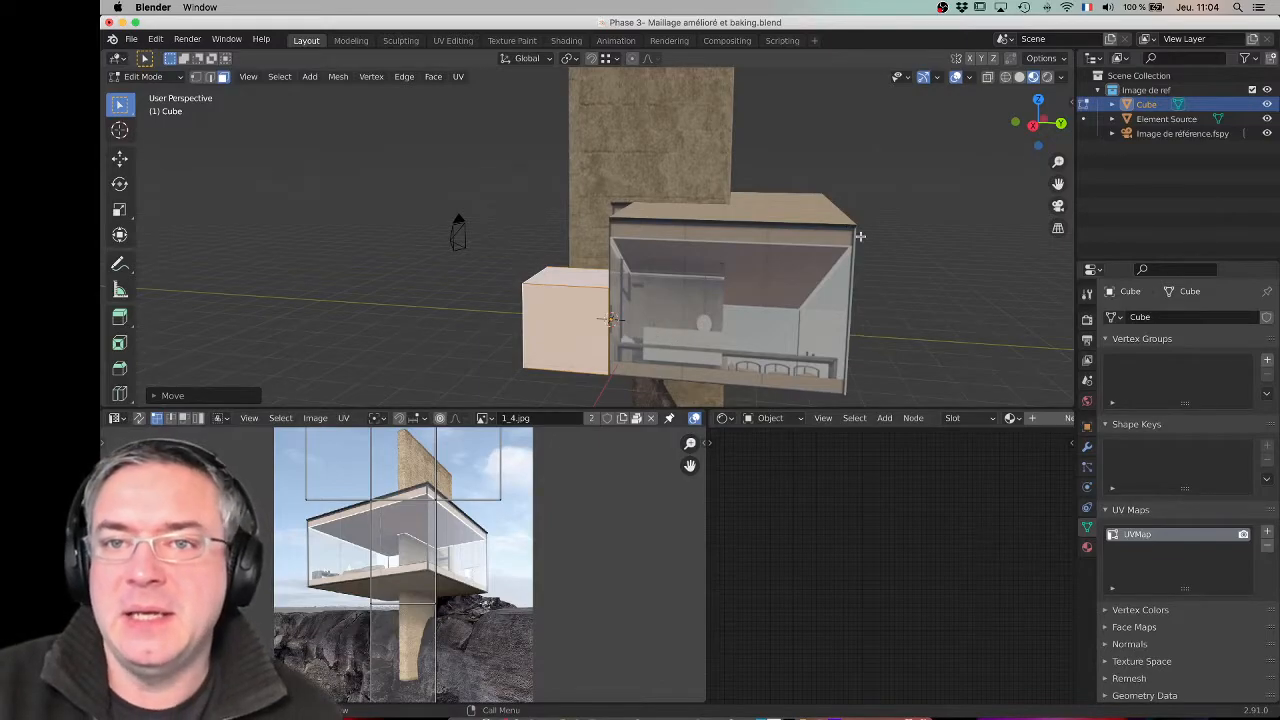
Step: Enable X-ray display, compare it in wireframe shading and return to Material Preview
{"action": "left_click", "coordinate": [987, 78]}
{"action": "middle_click_drag", "start_coordinate": [698, 349], "coordinate": [616, 315]}
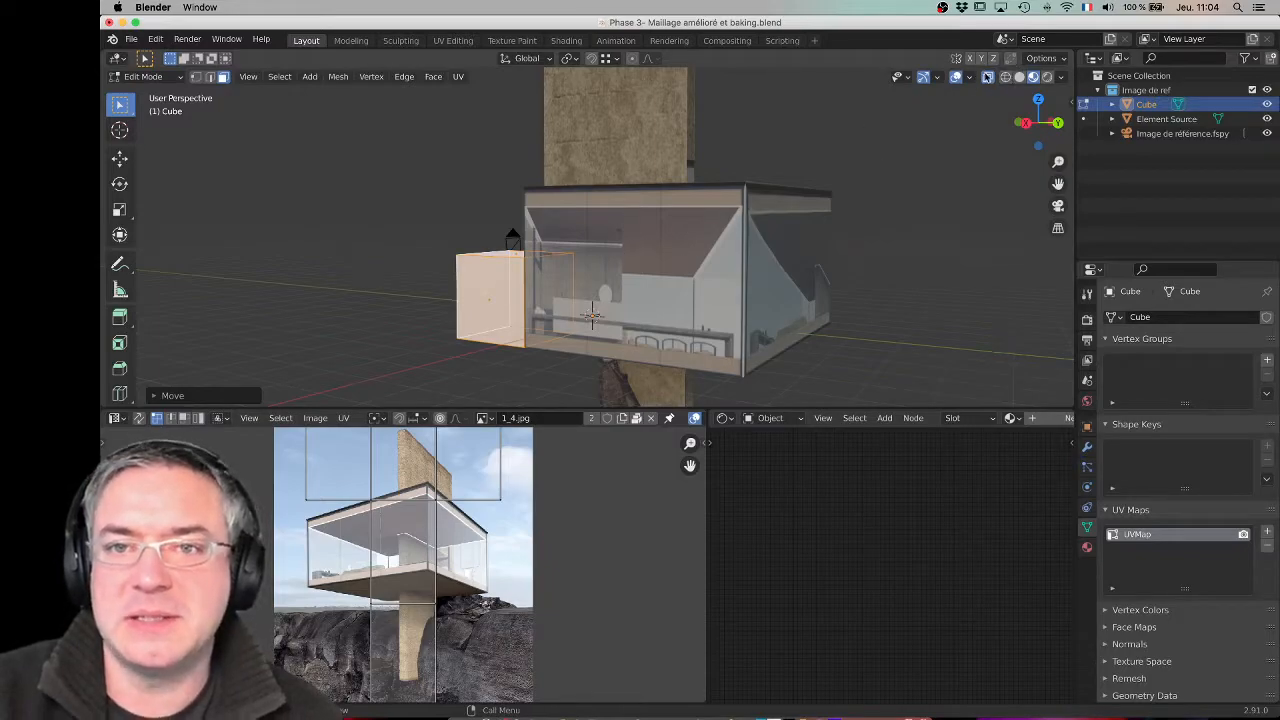
{"action": "left_click", "coordinate": [1005, 77]}
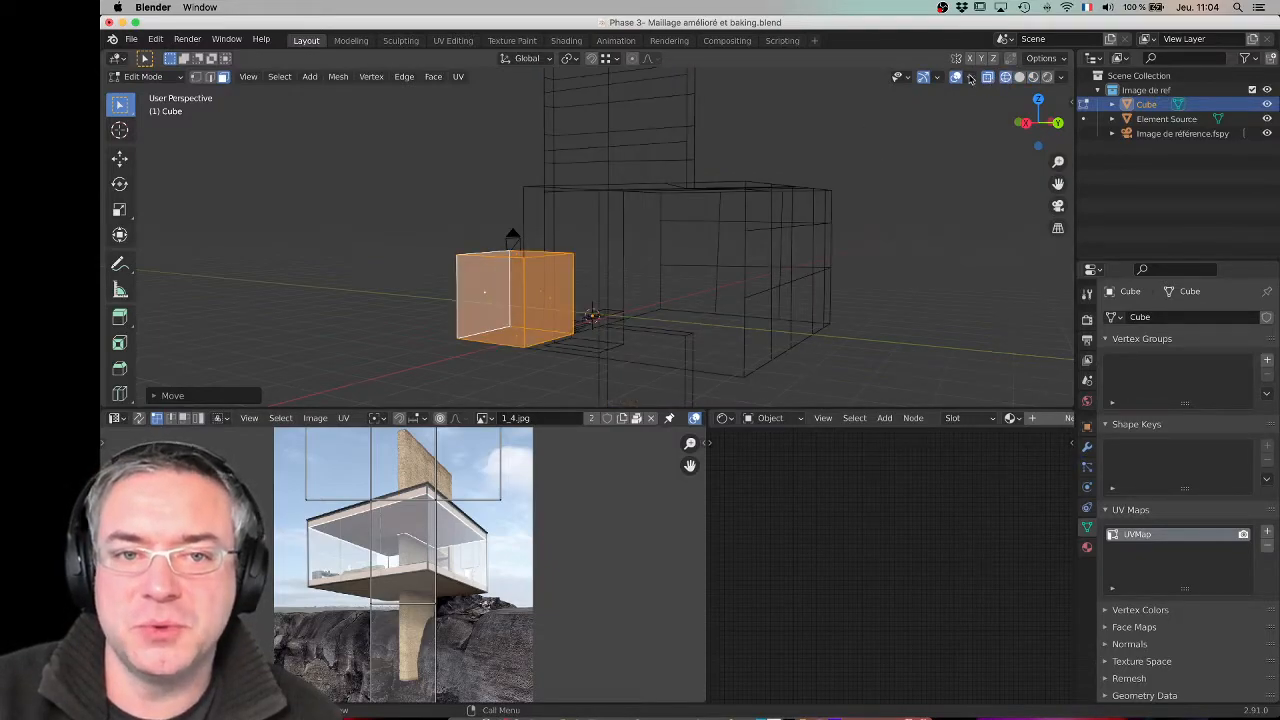
{"action": "left_click", "coordinate": [1033, 77]}
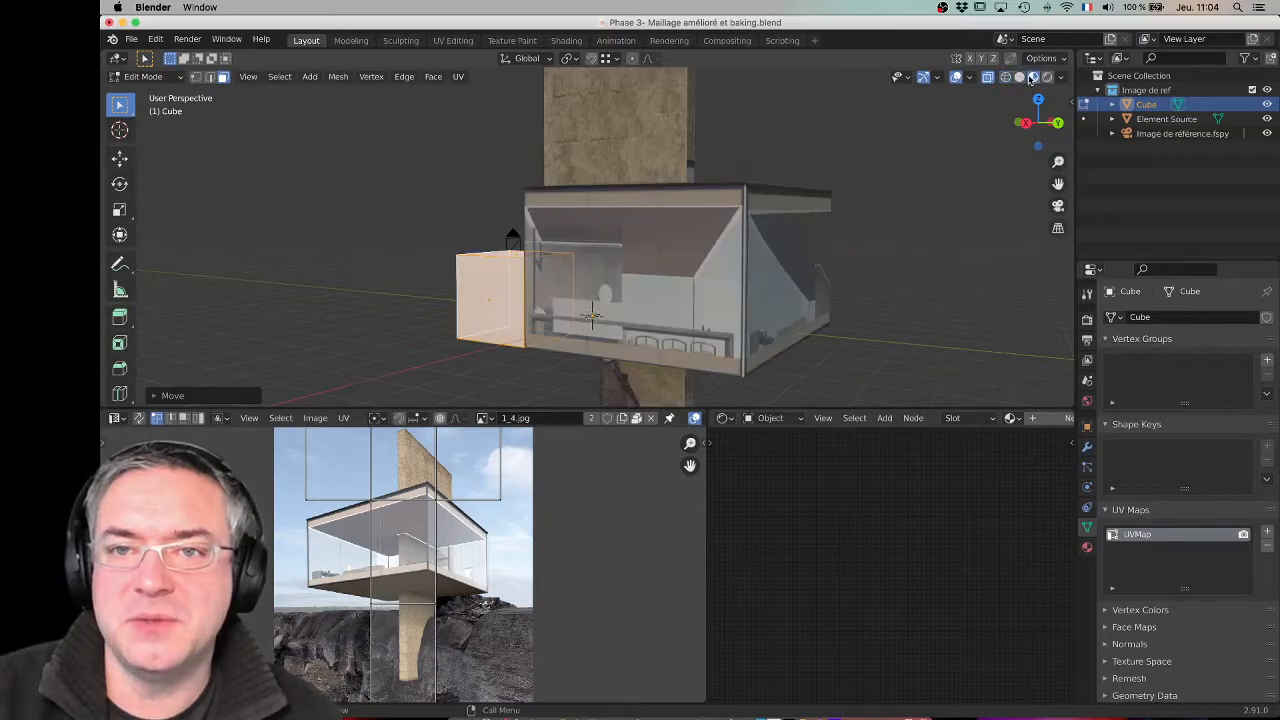
Step: Extend the cube's side face along Y to the opposite lower corner of the glass volume's front
{"action": "middle_click_drag", "start_coordinate": [636, 264], "coordinate": [631, 268]}
{"action": "middle_click_drag", "start_coordinate": [553, 295], "coordinate": [585, 278], "text": "shift"}
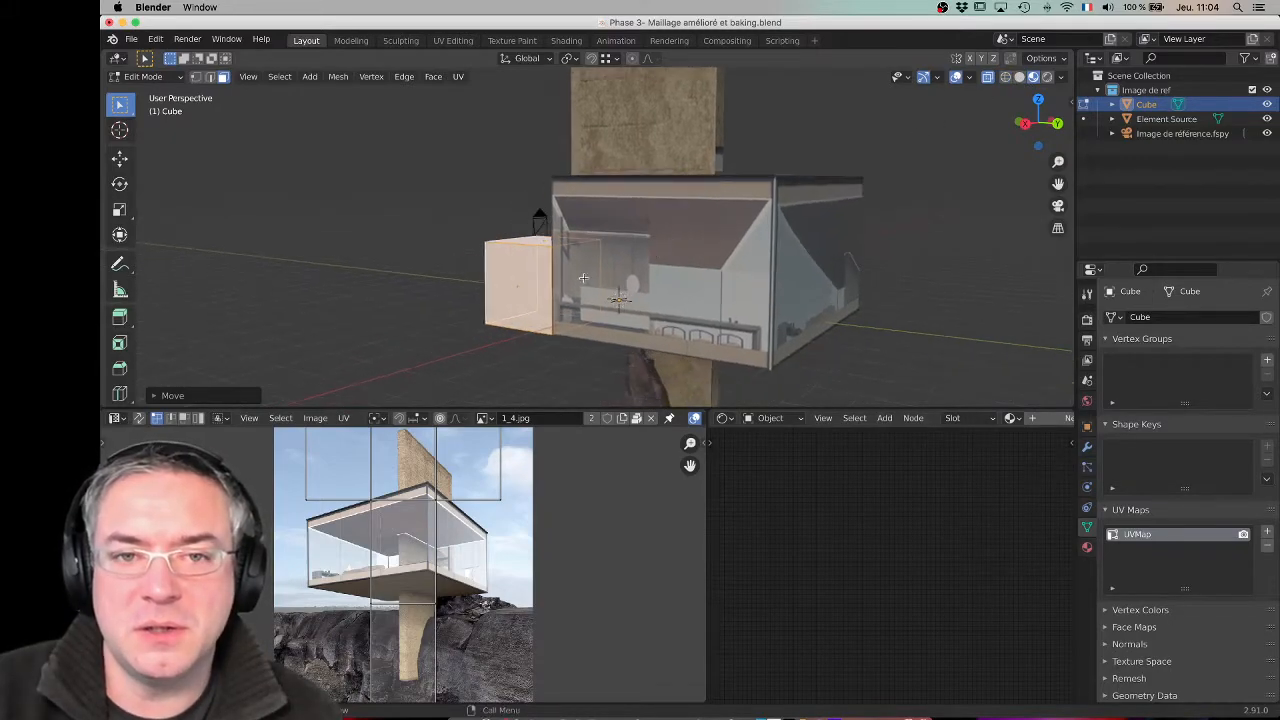
{"action": "left_click", "coordinate": [586, 285]}
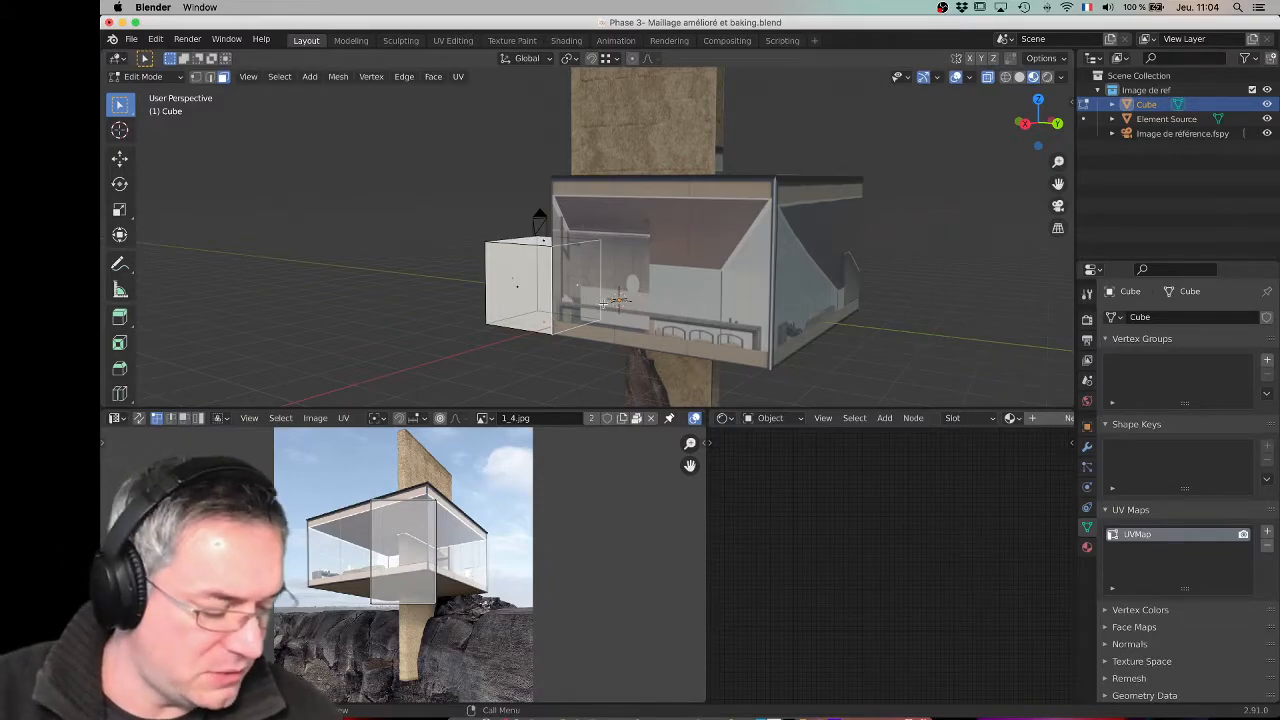
{"action": "key", "text": "g"}
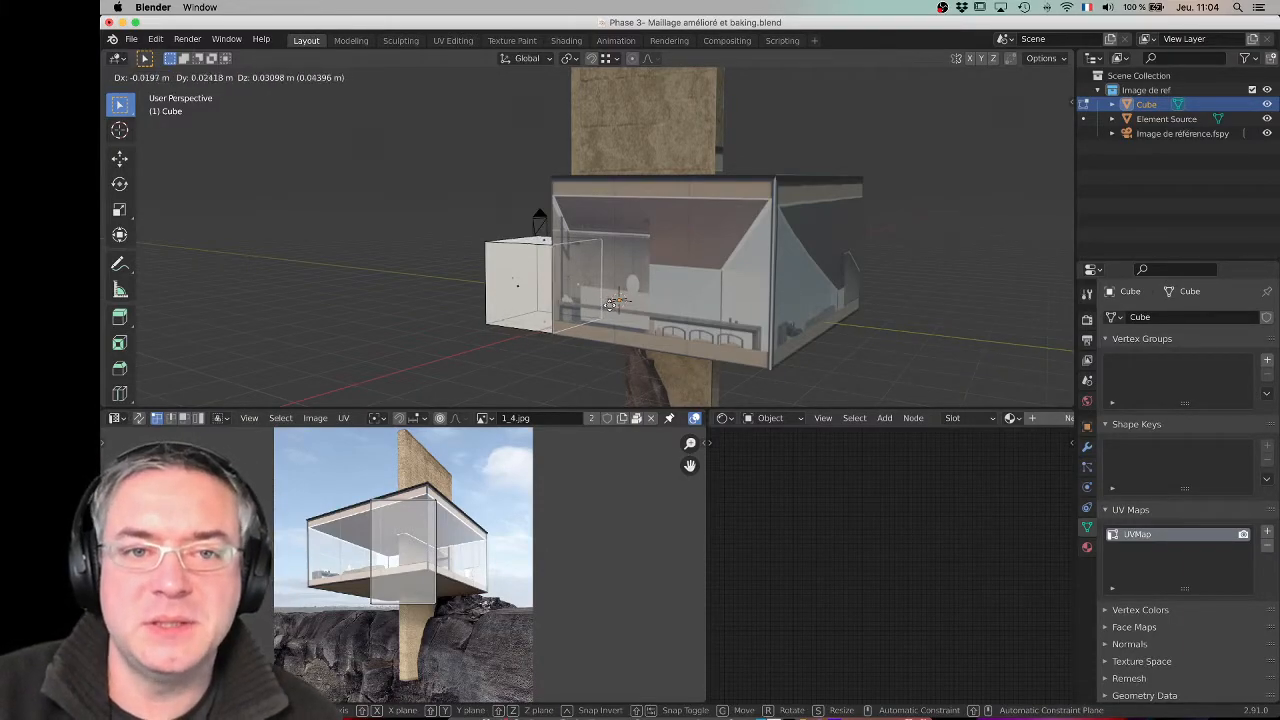
{"action": "key", "text": "y"}
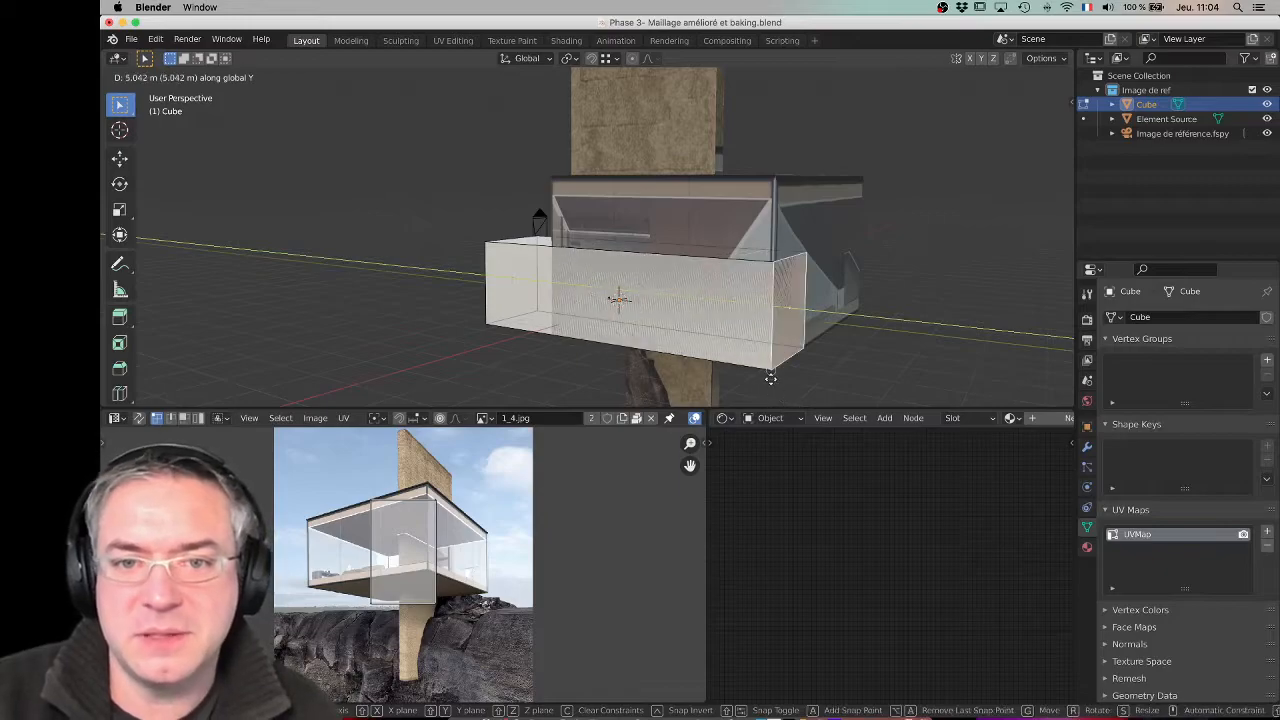
{"action": "left_click", "coordinate": [775, 372]}
Step: Extend the cube's rear face along X to the glass volume's back lower corner
{"action": "middle_click_drag", "start_coordinate": [780, 372], "coordinate": [544, 320]}
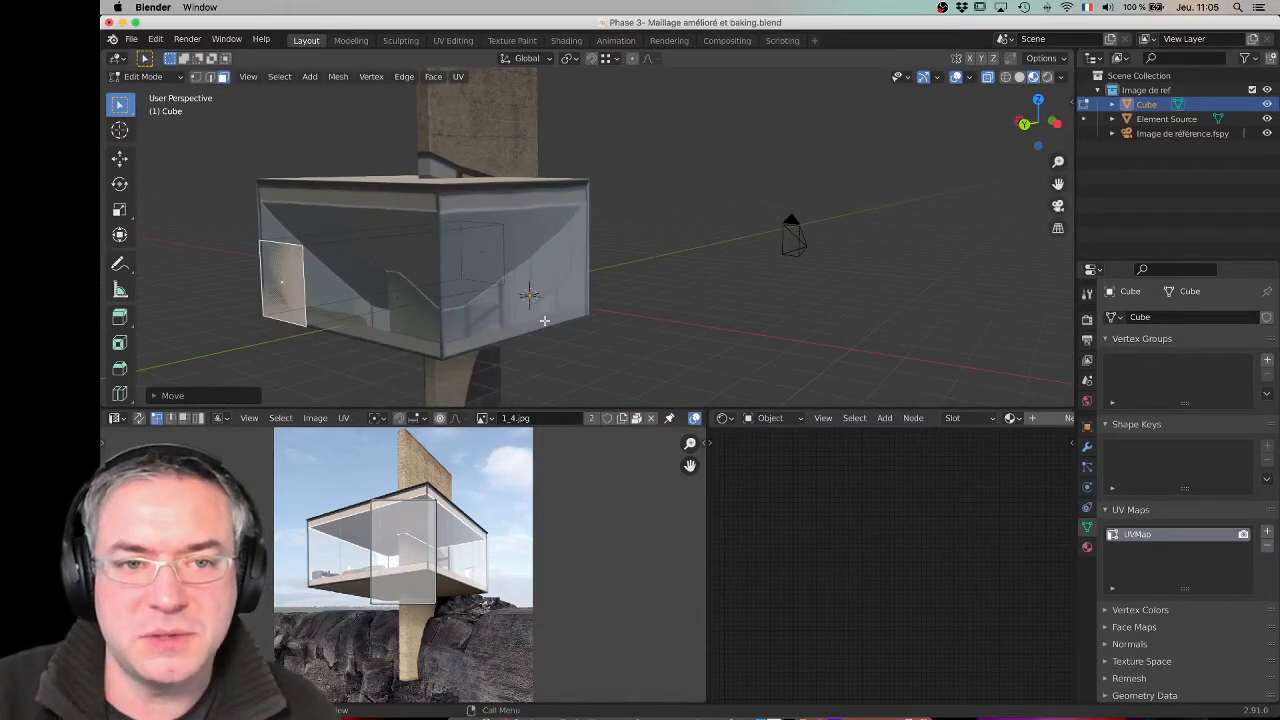
{"action": "left_click", "coordinate": [380, 274]}
{"action": "left_click", "coordinate": [421, 282]}
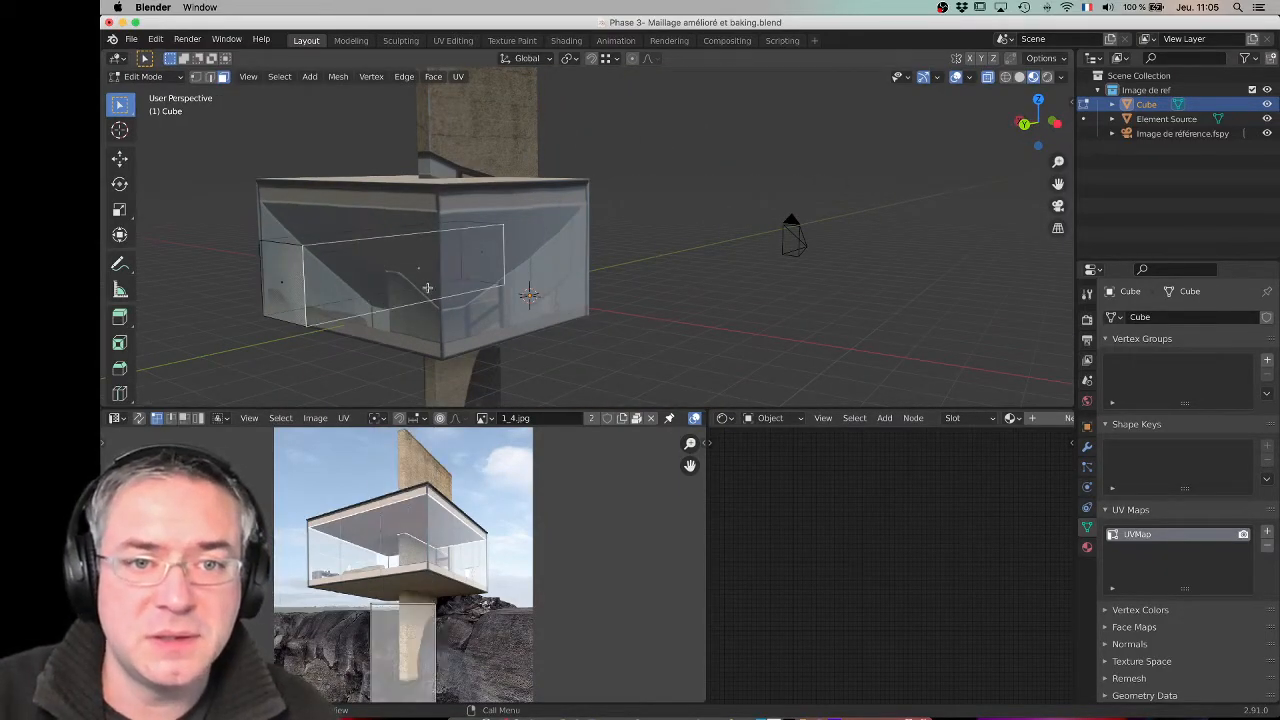
{"action": "key", "text": "g"}
{"action": "key", "text": "x"}
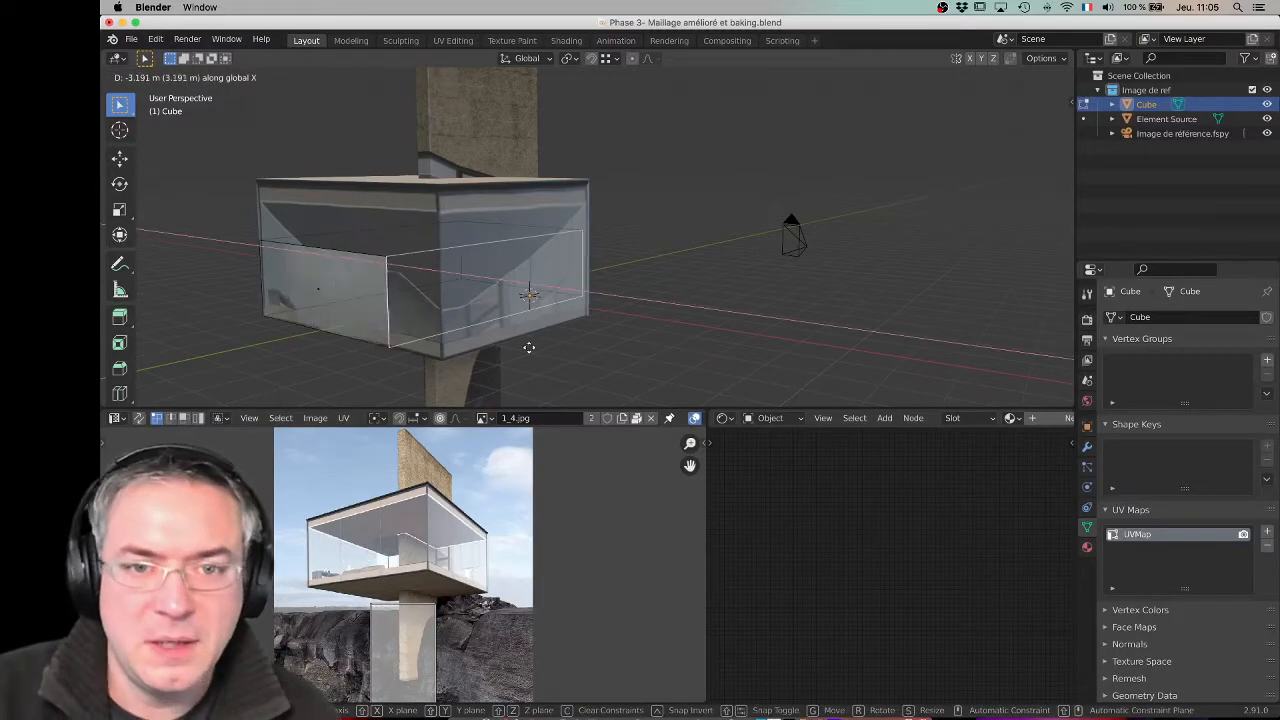
{"action": "left_click", "coordinate": [588, 360]}
Step: Move the protruding long side face along Y until it aligns with the glass volume's side
{"action": "middle_click_drag", "start_coordinate": [678, 228], "coordinate": [508, 273]}
{"action": "left_click", "coordinate": [554, 257]}
{"action": "left_click", "coordinate": [598, 260]}
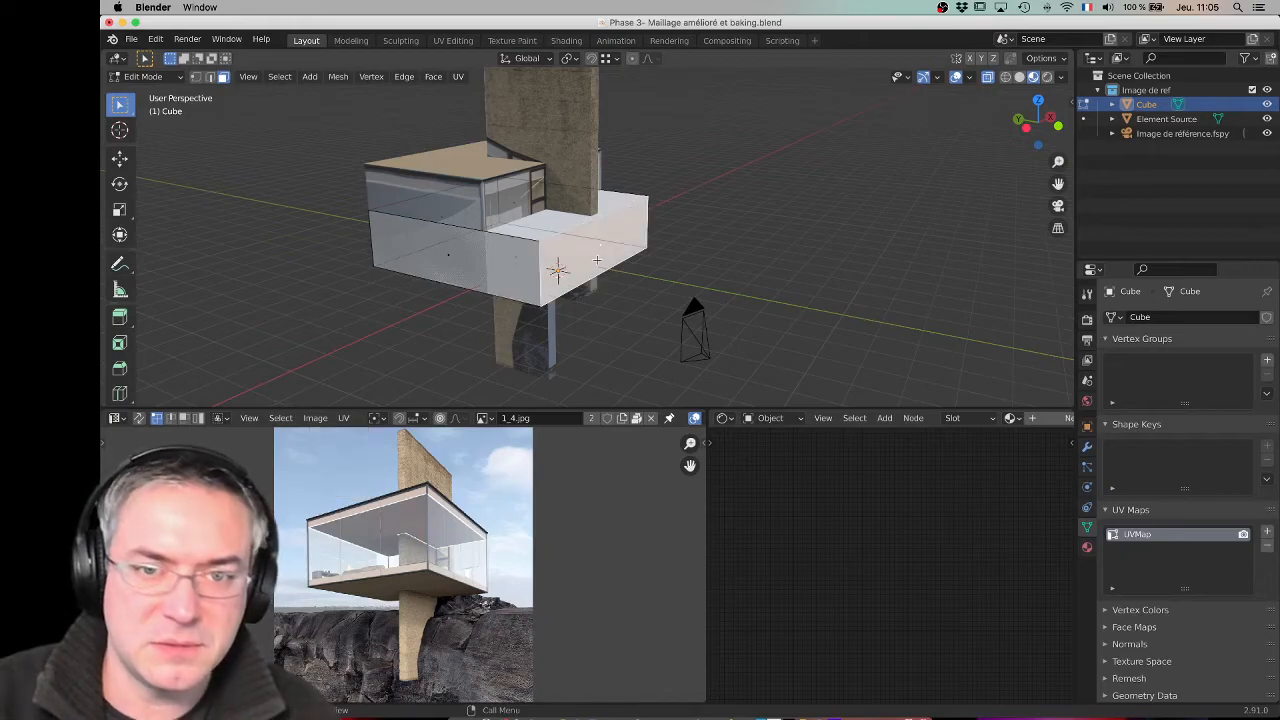
{"action": "key", "text": "g"}
{"action": "key", "text": "y"}
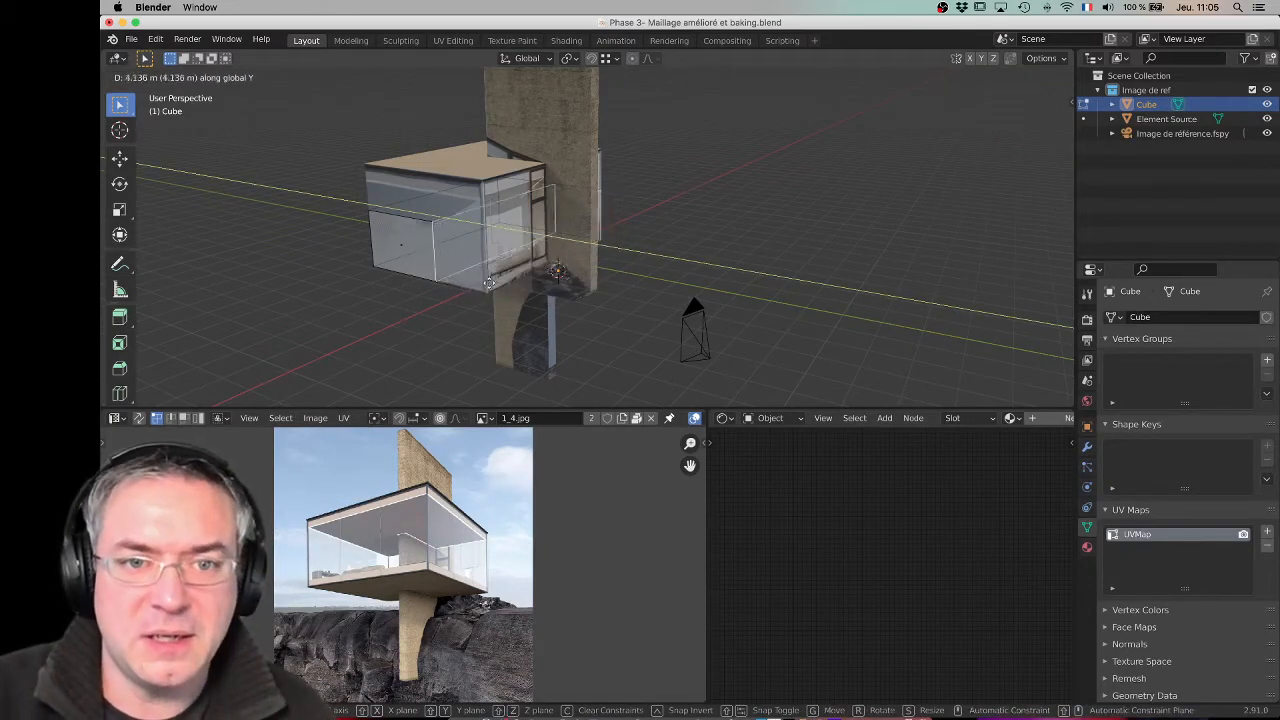
{"action": "left_click", "coordinate": [484, 294]}
Step: Raise the block's top face along Z to the roof level of the glass volume
{"action": "middle_click_drag", "start_coordinate": [540, 250], "coordinate": [781, 184]}
{"action": "left_click", "coordinate": [524, 258]}
{"action": "key", "text": "g"}
{"action": "key", "text": "z"}
{"action": "left_click", "coordinate": [586, 266]}
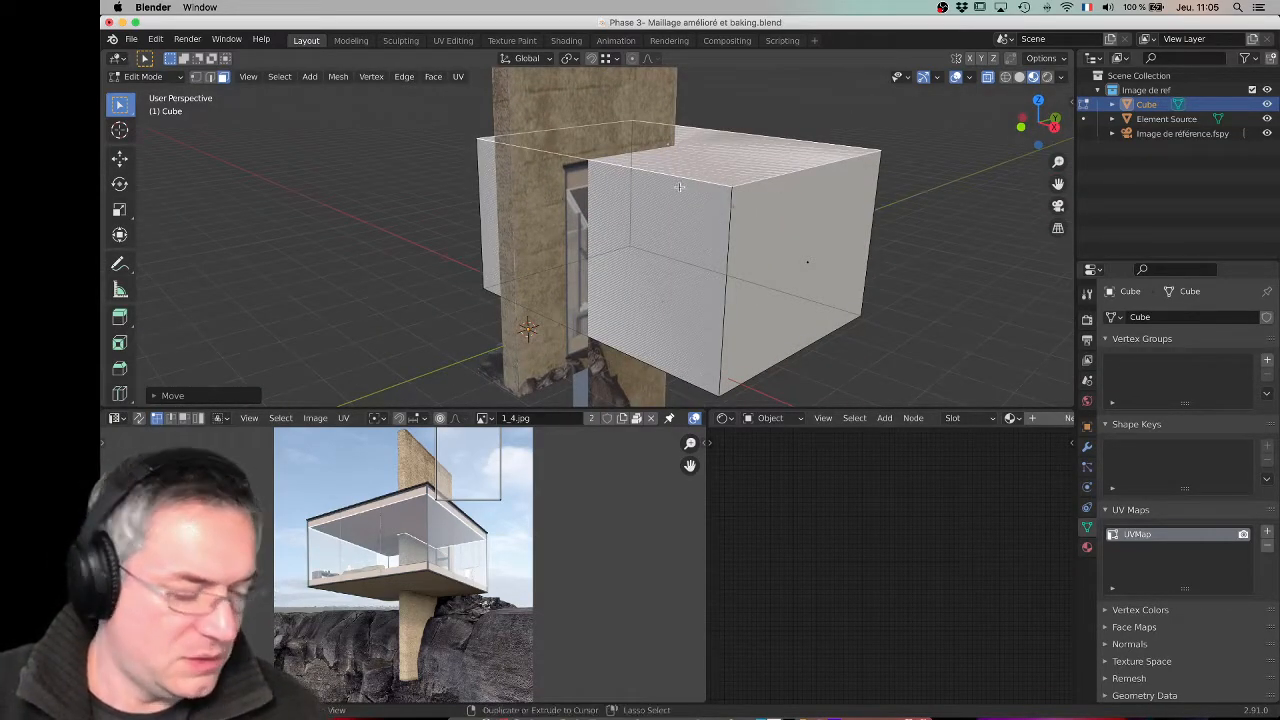
Step: Add a horizontal loop cut at the block's top edge and move it down 0.4 m along Z
{"action": "key", "text": "ctrl+r"}
{"action": "left_click", "coordinate": [717, 221]}
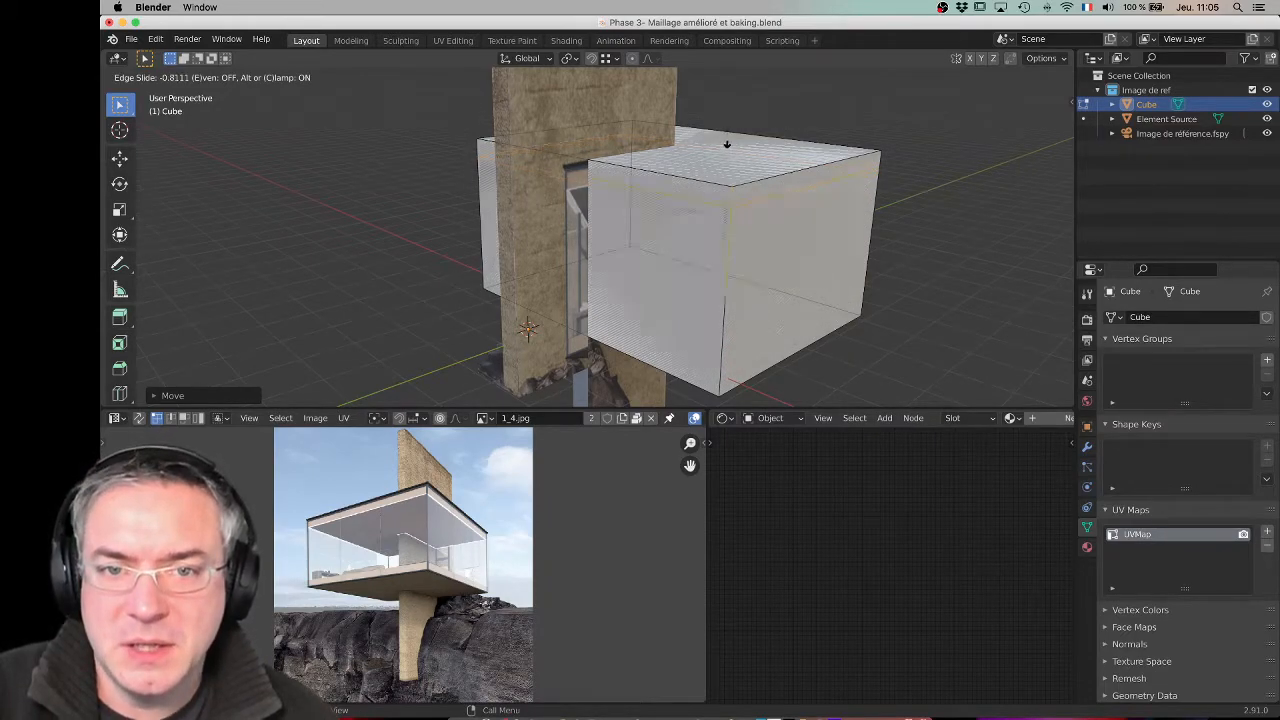
{"action": "left_click", "coordinate": [729, 111]}
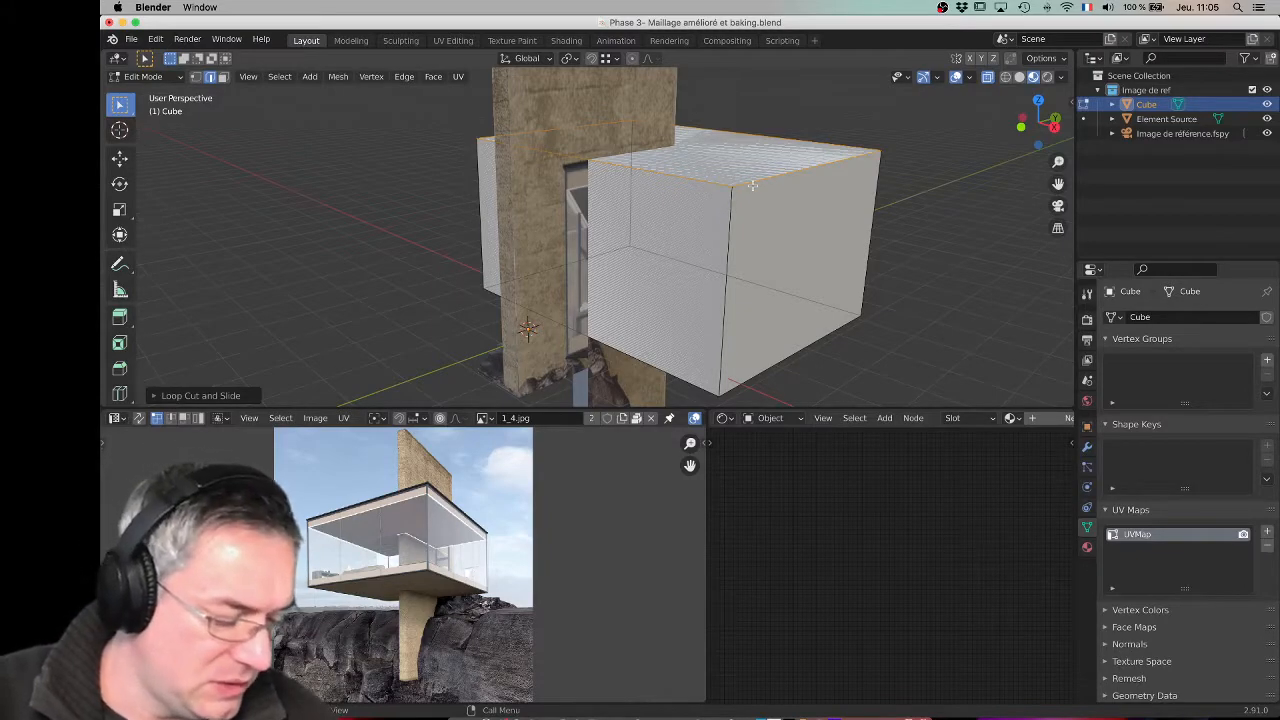
{"action": "key", "text": "g"}
{"action": "key", "text": "z"}
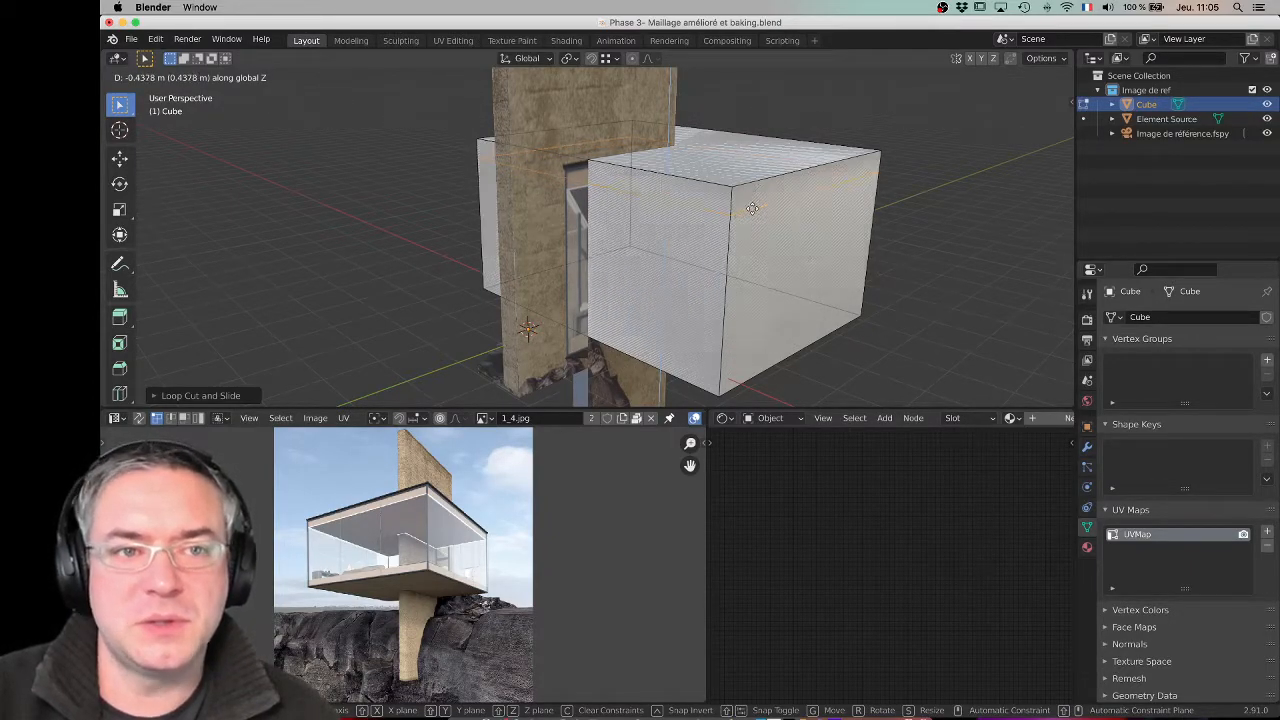
{"action": "type", "text": "0.4"}
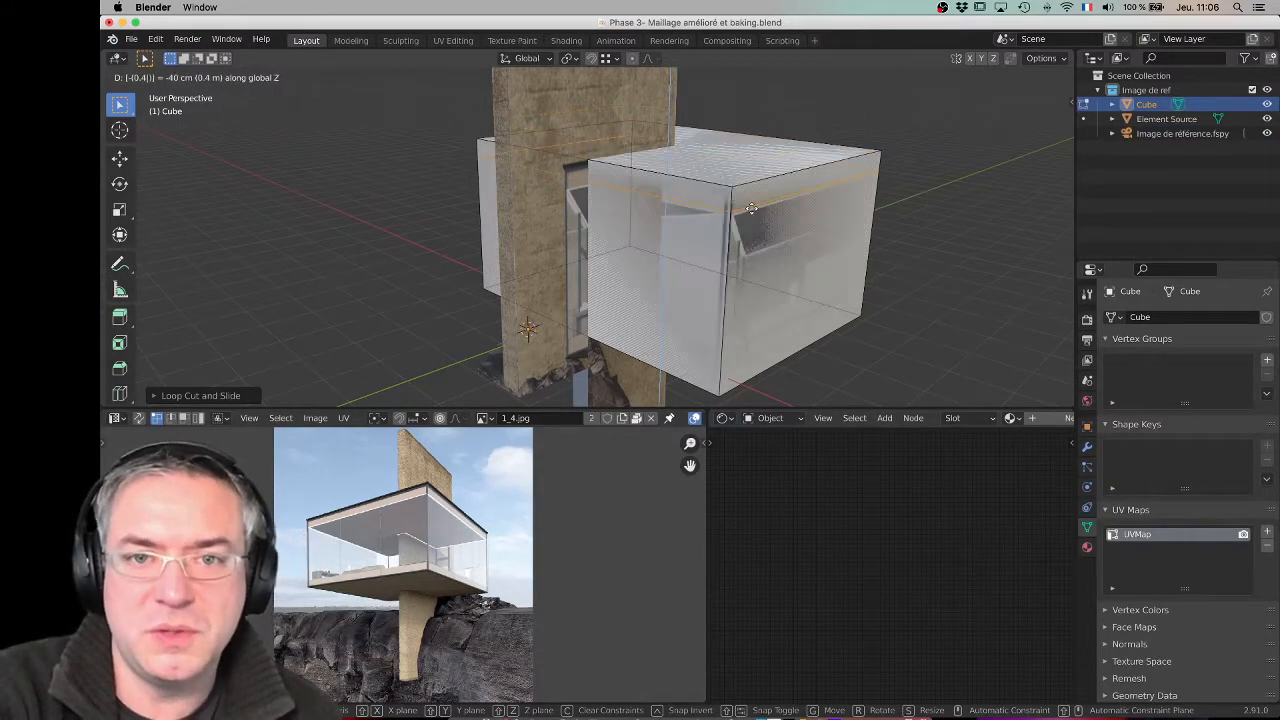
{"action": "key", "text": "Return"}
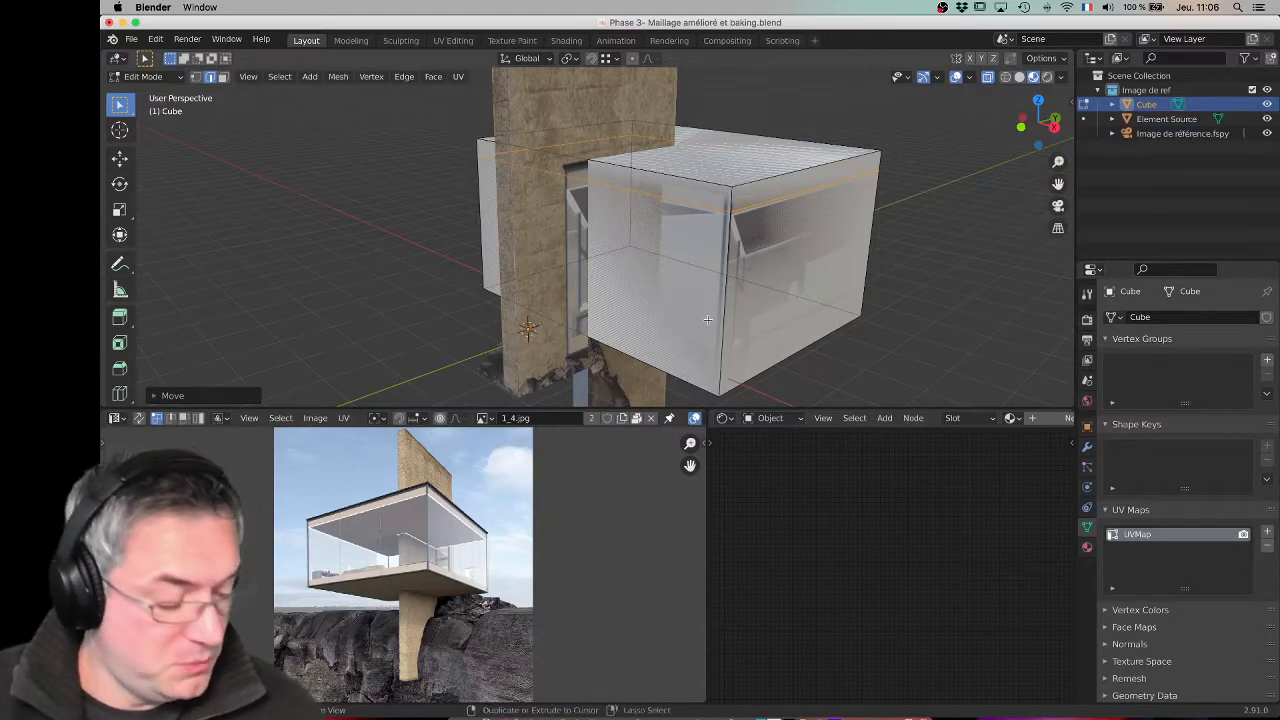
Step: Add a second horizontal loop cut at the block's bottom edge and raise it about 0.5 m along Z
{"action": "key", "text": "g"}
{"action": "key", "text": "g"}
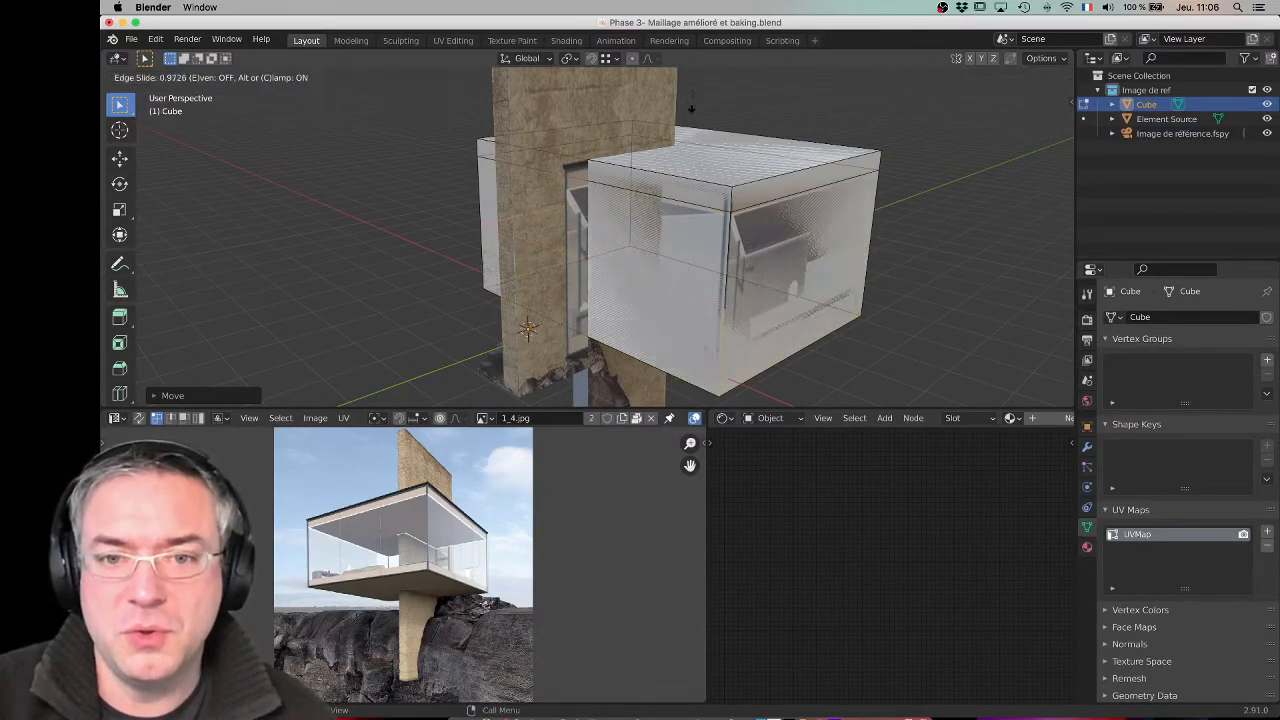
{"action": "left_click", "coordinate": [691, 116]}
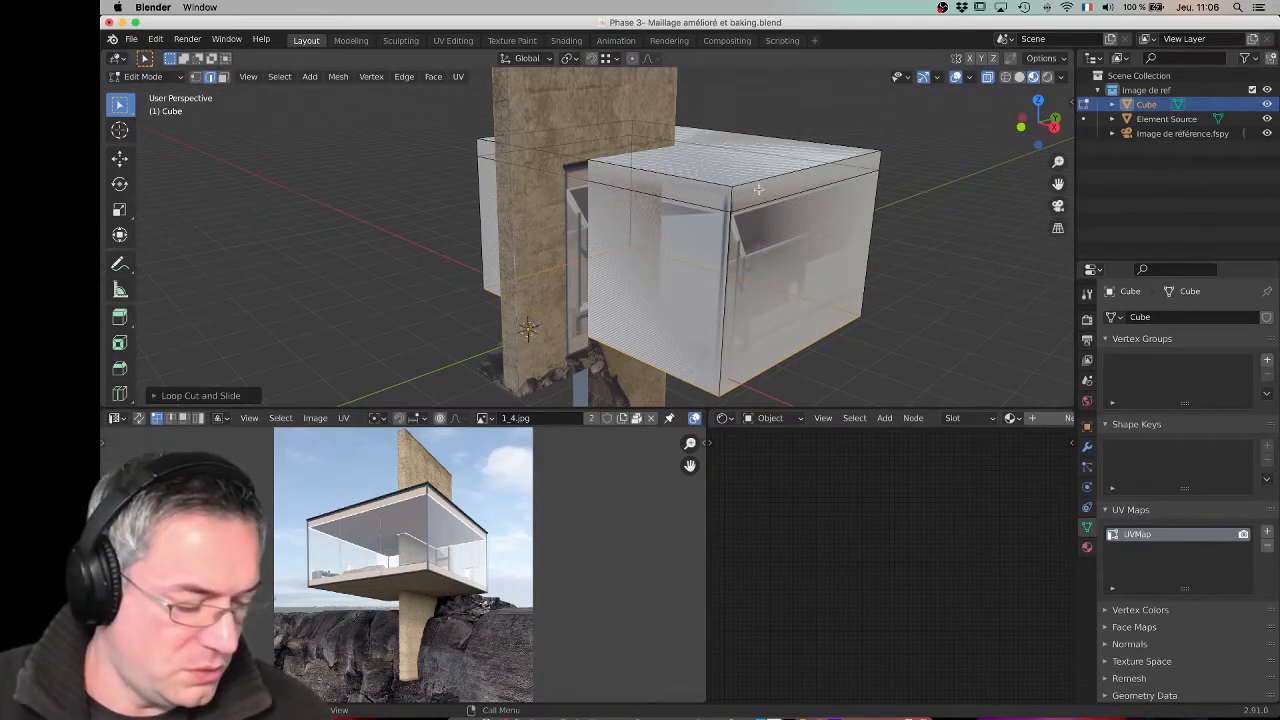
{"action": "key", "text": "g"}
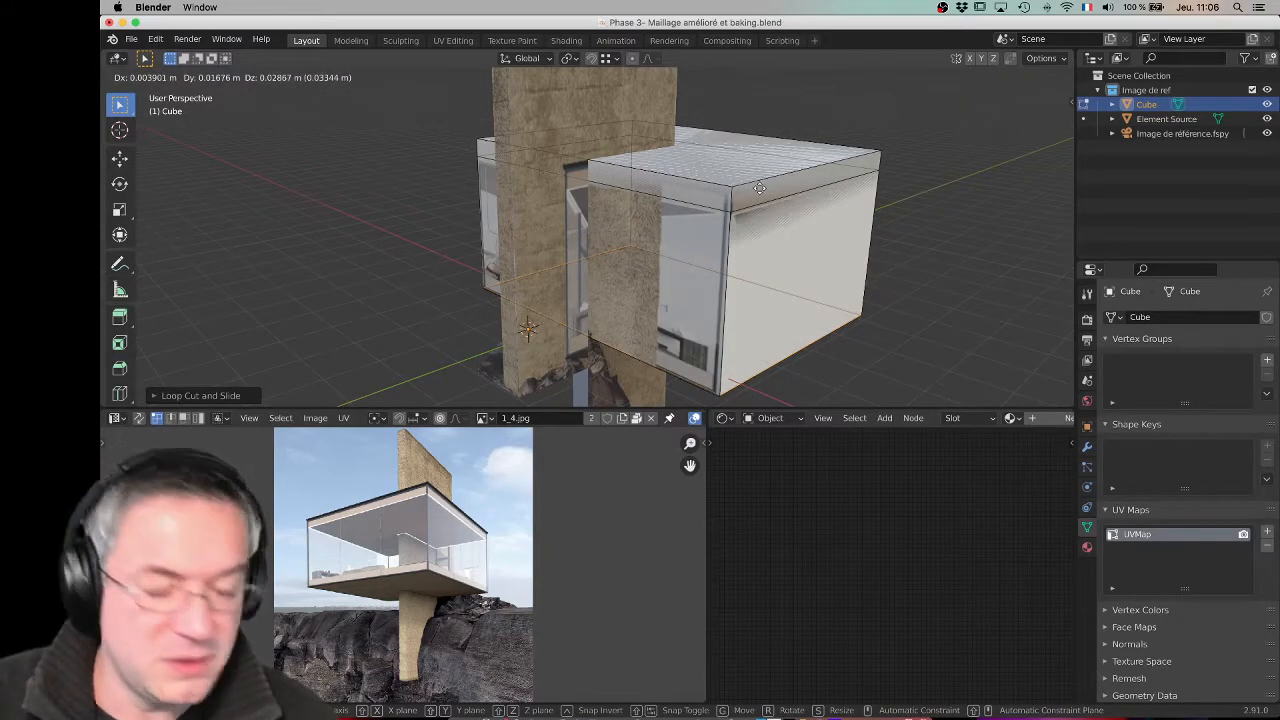
{"action": "key", "text": "z"}
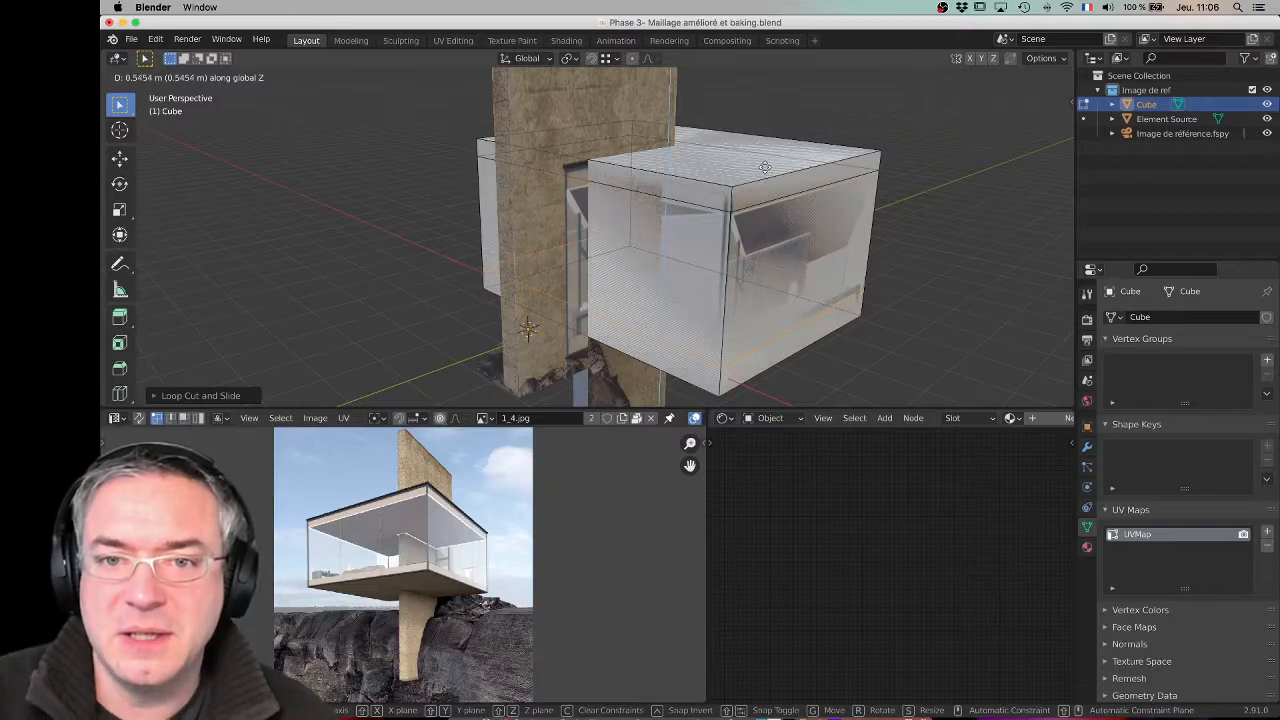
{"action": "left_click", "coordinate": [764, 169]}
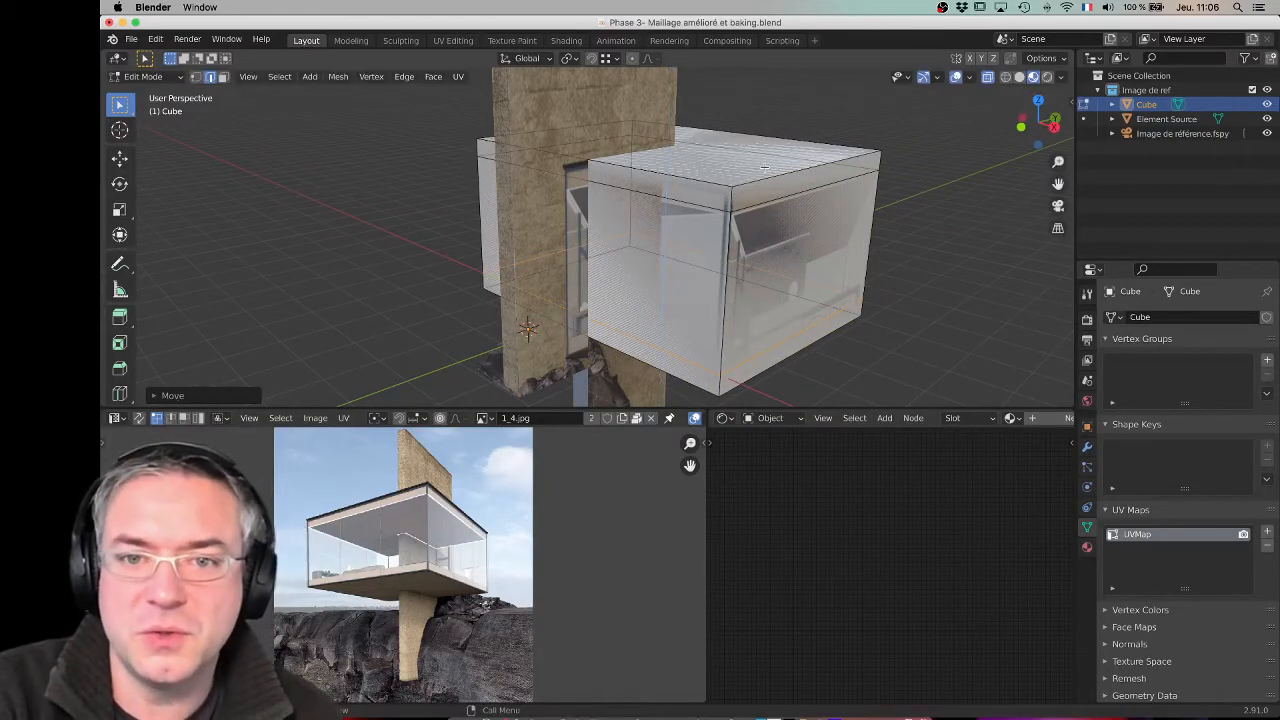
Step: Temporarily hide the cube block and examine the panel joints on the projected glass facade underneath, with the block shown again at the end
{"action": "middle_click_drag", "start_coordinate": [879, 316], "coordinate": [723, 258]}
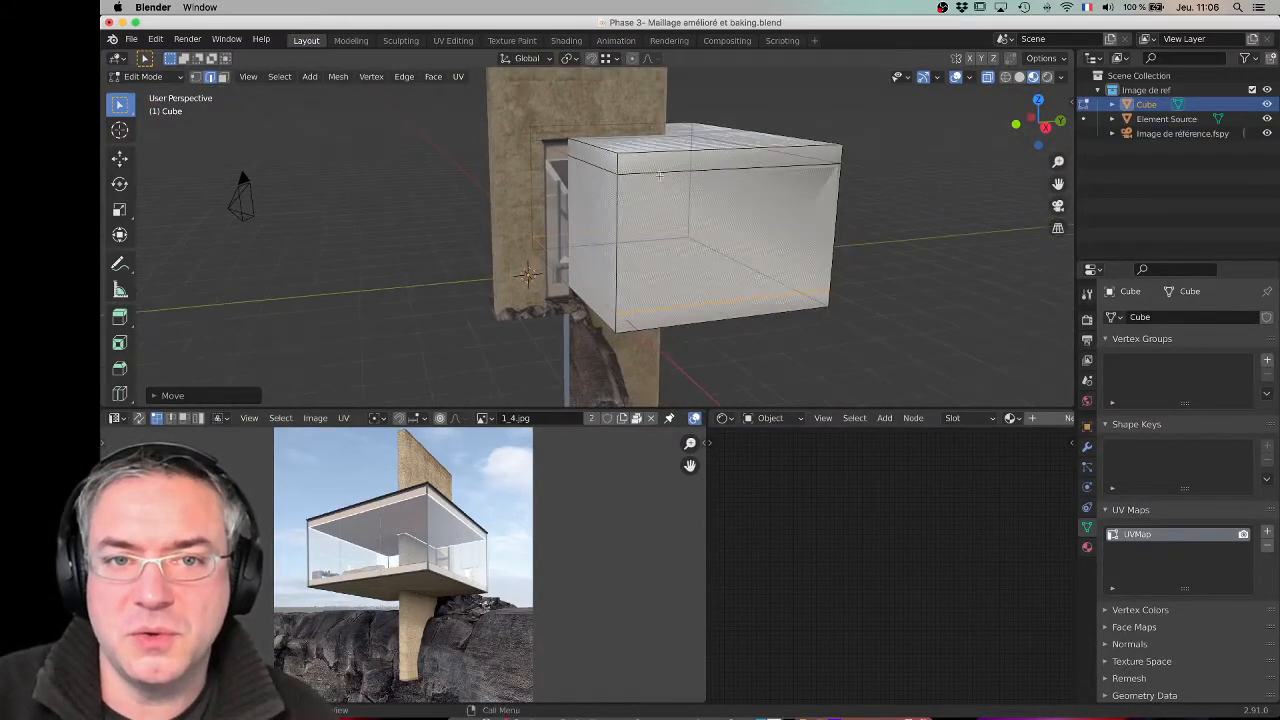
{"action": "middle_click_drag", "start_coordinate": [690, 150], "coordinate": [796, 202]}
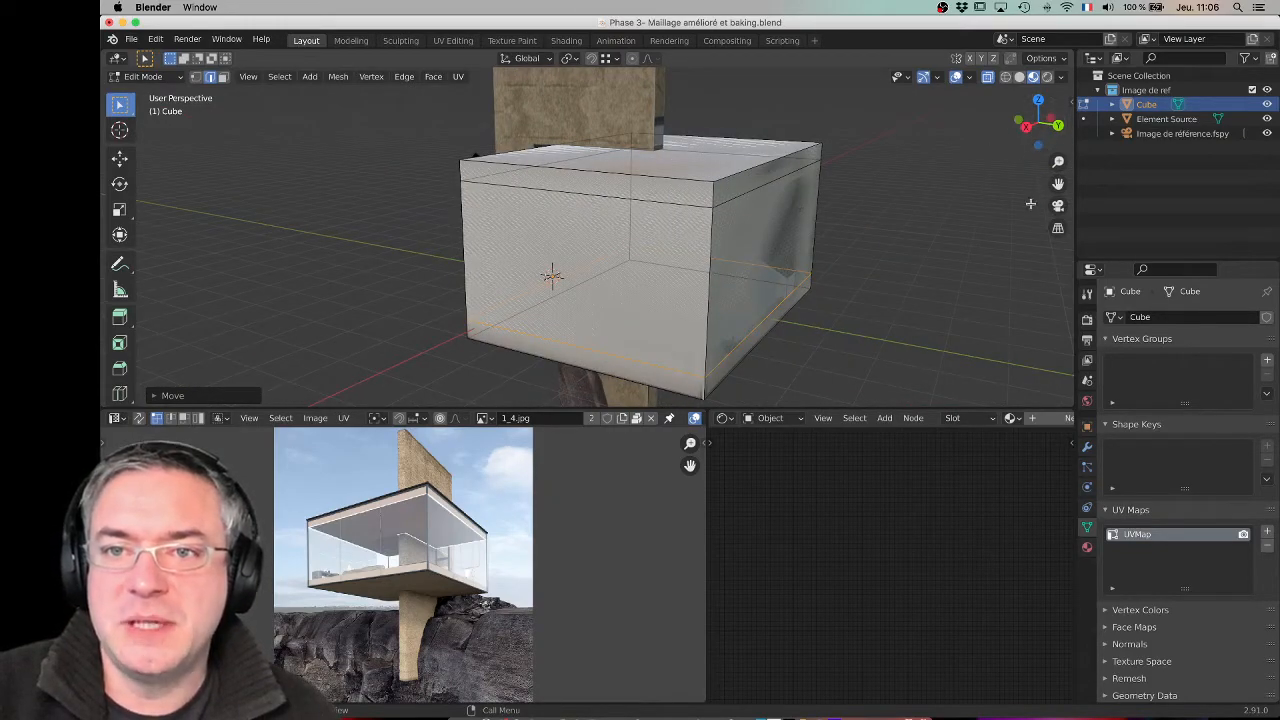
{"action": "left_click", "coordinate": [1268, 105]}
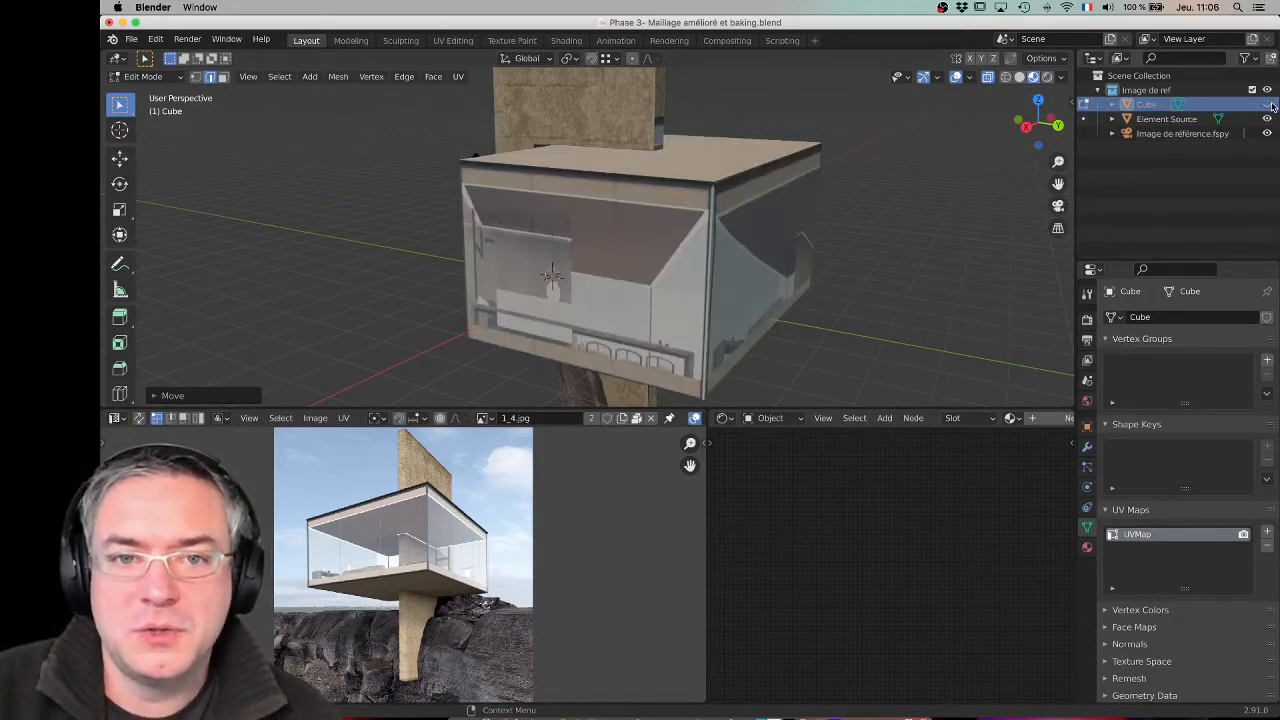
{"action": "scroll", "coordinate": [580, 184], "scroll_direction": "up", "scroll_amount": 4}
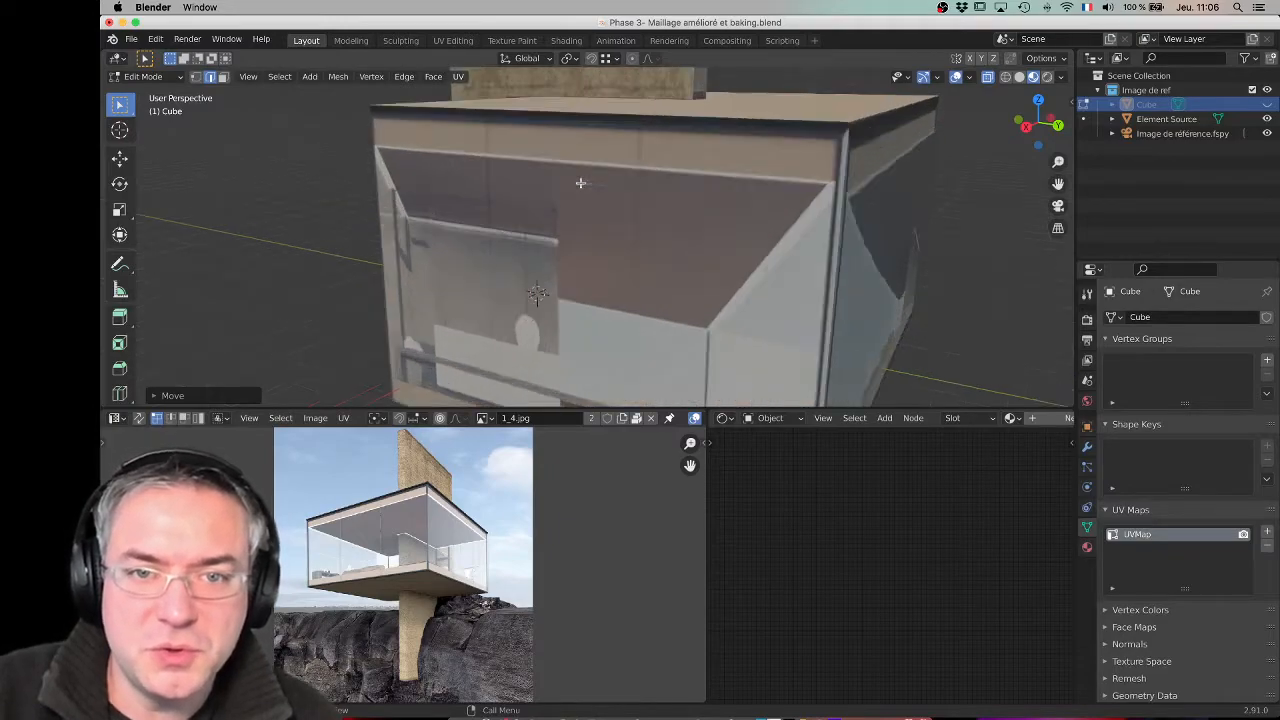
{"action": "scroll", "coordinate": [576, 185], "scroll_direction": "down", "scroll_amount": 1}
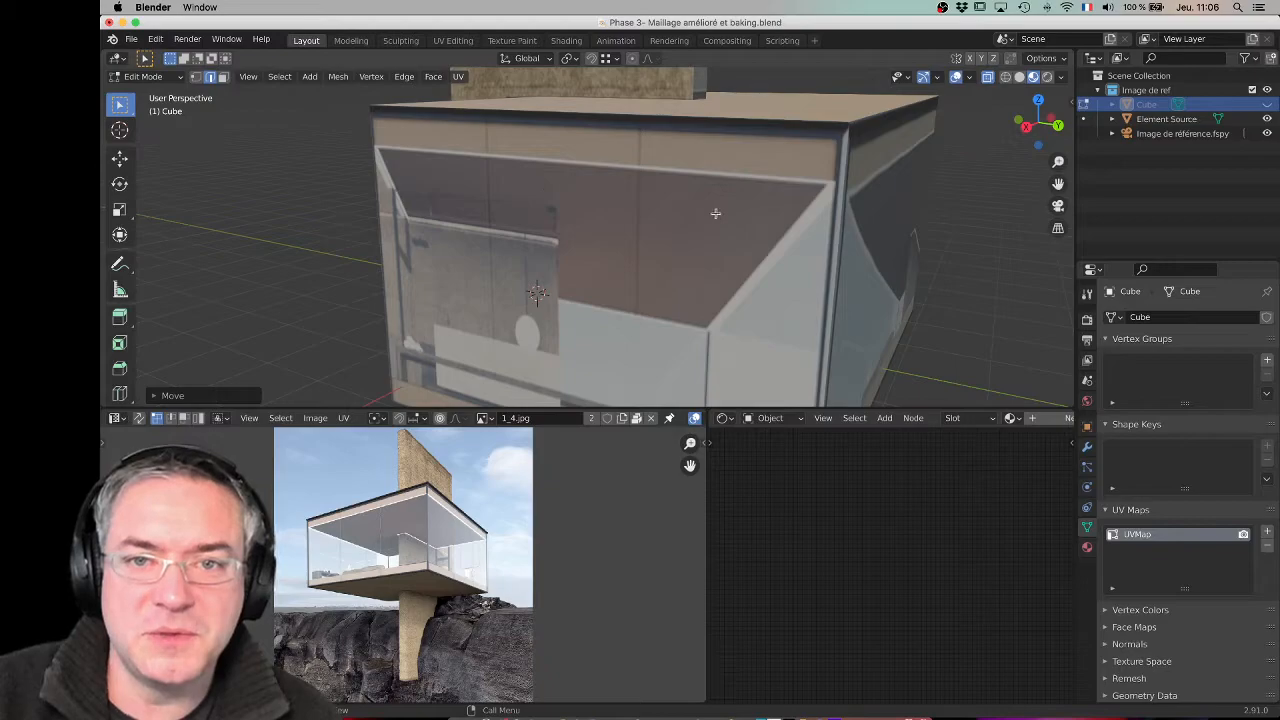
{"action": "scroll", "coordinate": [763, 191], "scroll_direction": "down", "scroll_amount": 3}
{"action": "middle_click_drag", "start_coordinate": [763, 191], "coordinate": [609, 151]}
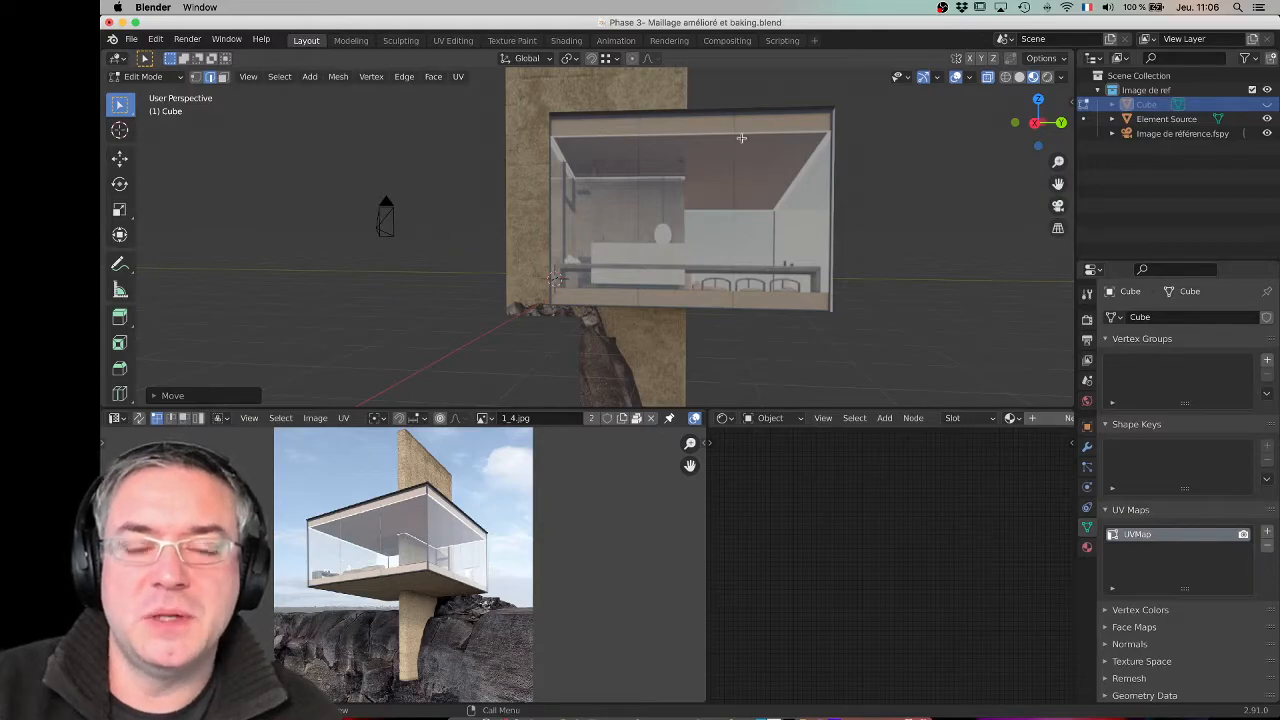
{"action": "middle_click_drag", "start_coordinate": [651, 154], "coordinate": [630, 179]}
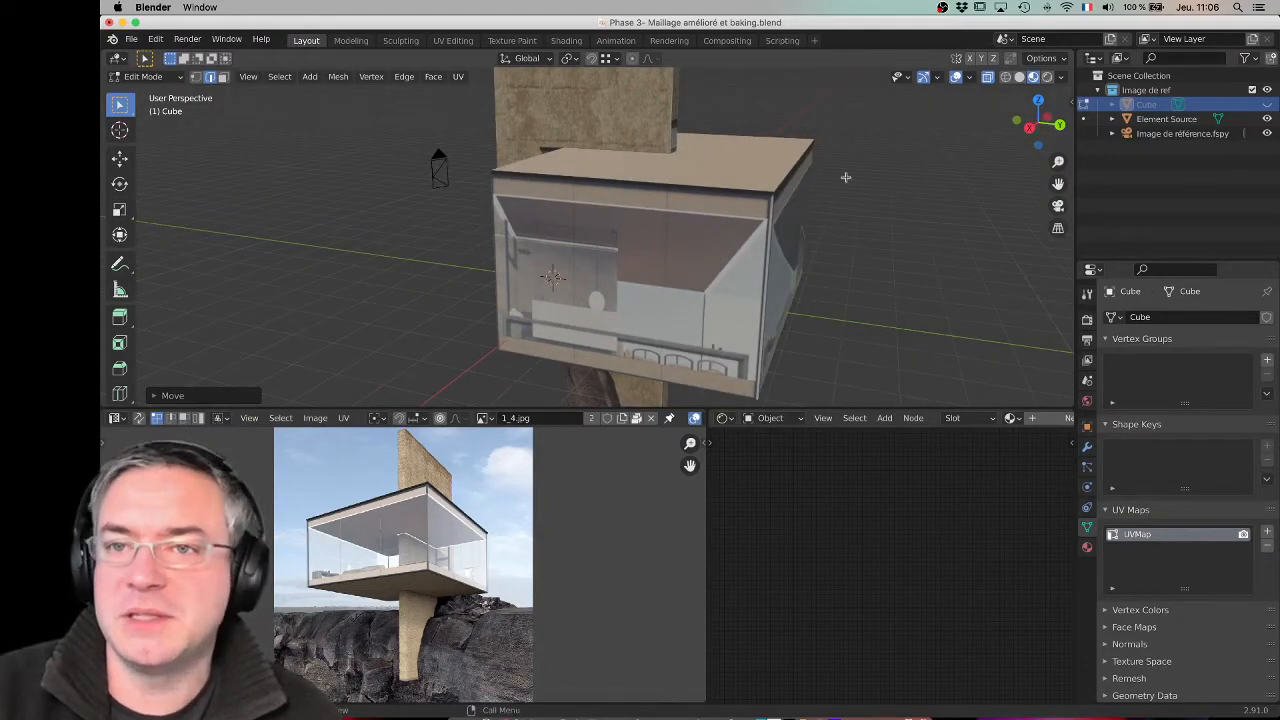
{"action": "key", "text": "a"}
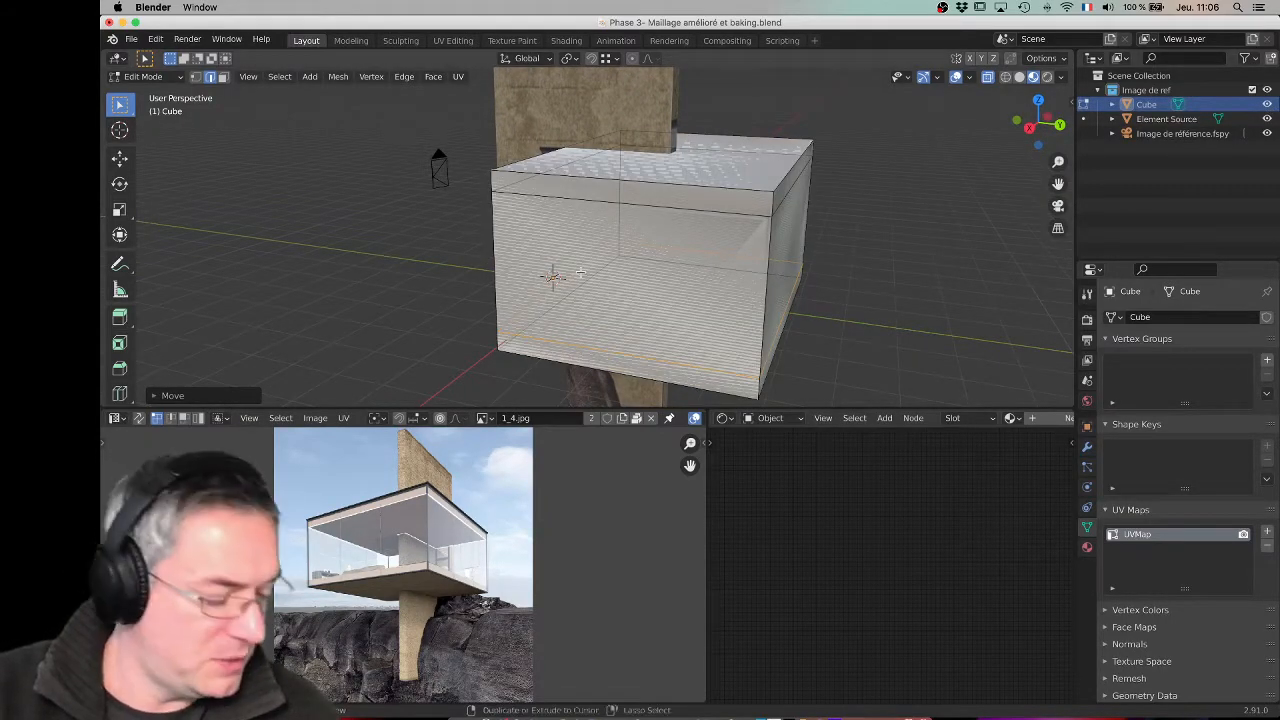
Step: Add two evenly spaced vertical loop cuts across the block's front facade, leaving them unslid
{"action": "key", "text": "ctrl+r"}
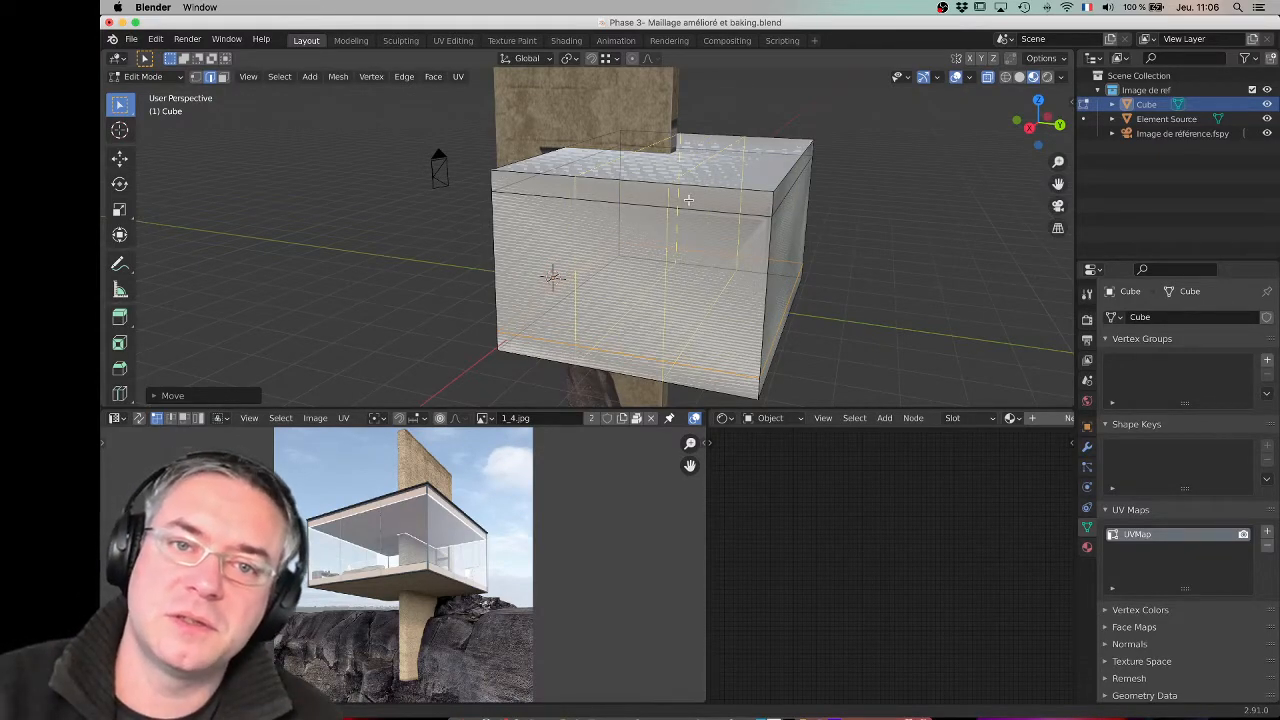
{"action": "left_click", "coordinate": [724, 190]}
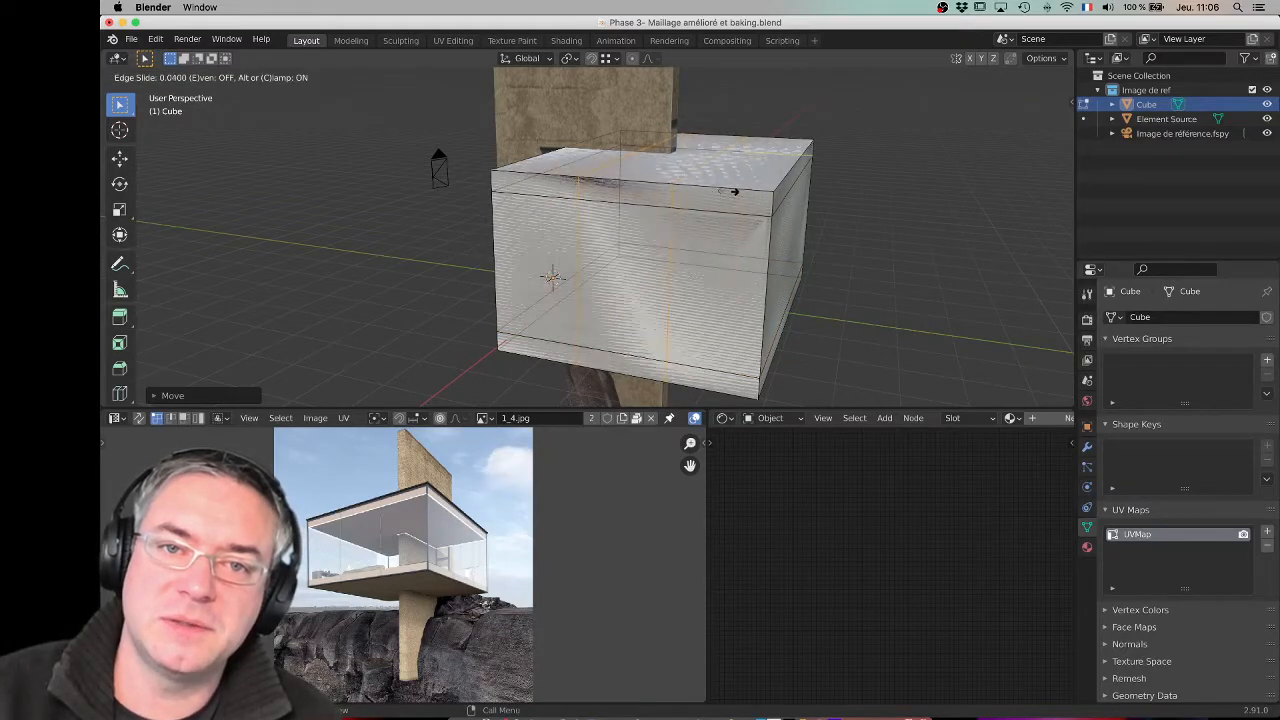
{"action": "right_click", "coordinate": [734, 191]}
Step: Compare the block with the projected long side facade and add two evenly spaced vertical loop cuts across that side
{"action": "middle_click_drag", "start_coordinate": [794, 301], "coordinate": [830, 267]}
{"action": "middle_click_drag", "start_coordinate": [830, 266], "coordinate": [700, 284]}
{"action": "left_click", "coordinate": [1268, 105]}
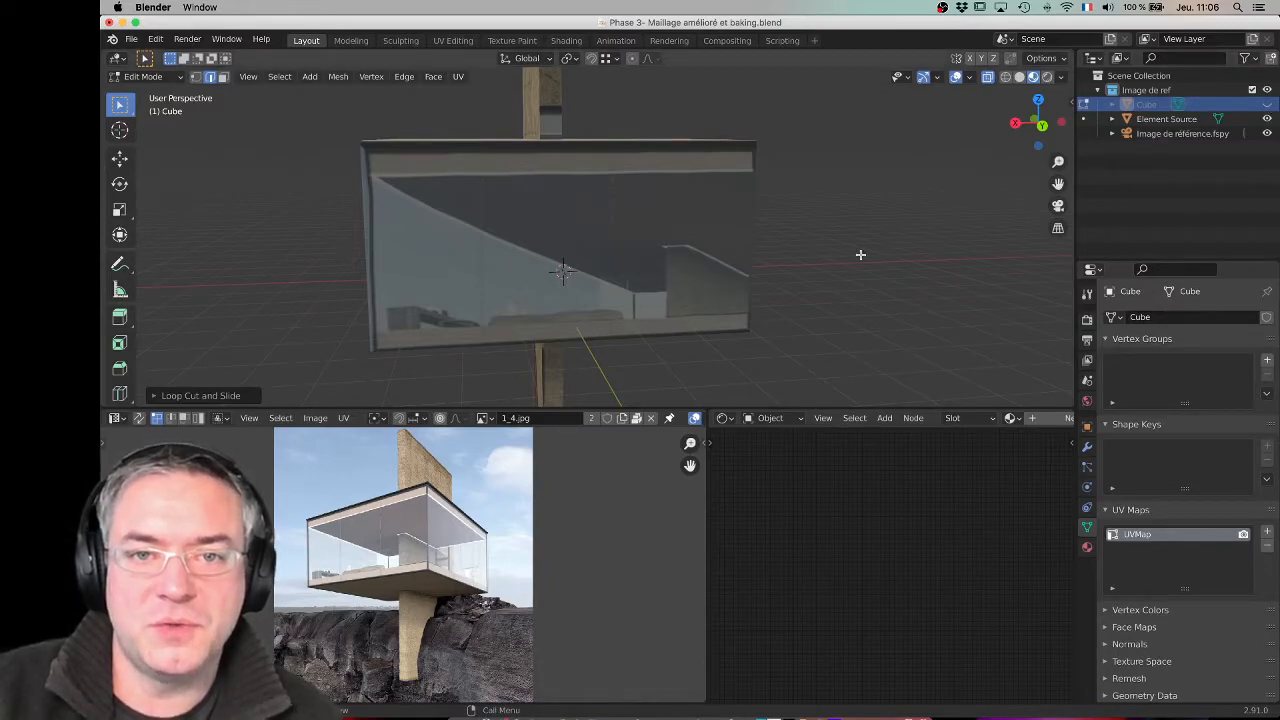
{"action": "left_click", "coordinate": [1268, 104]}
{"action": "middle_click_drag", "start_coordinate": [620, 206], "coordinate": [629, 214]}
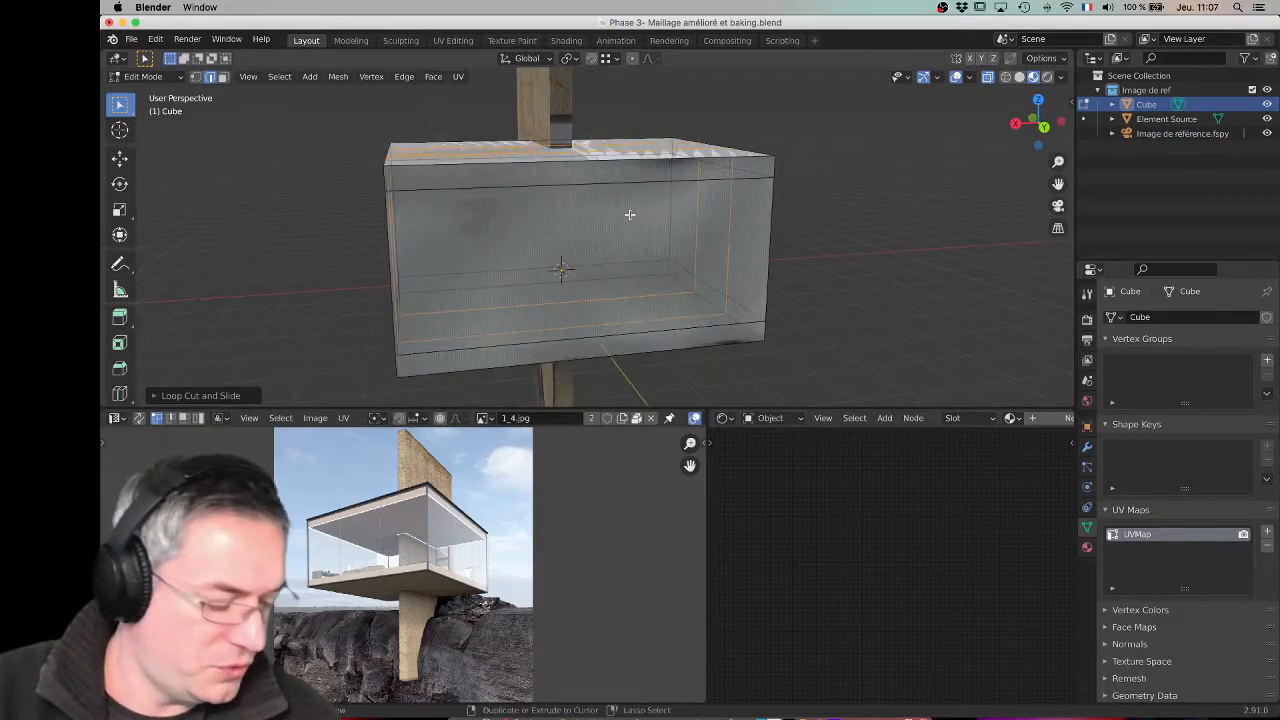
{"action": "key", "text": "ctrl+r"}
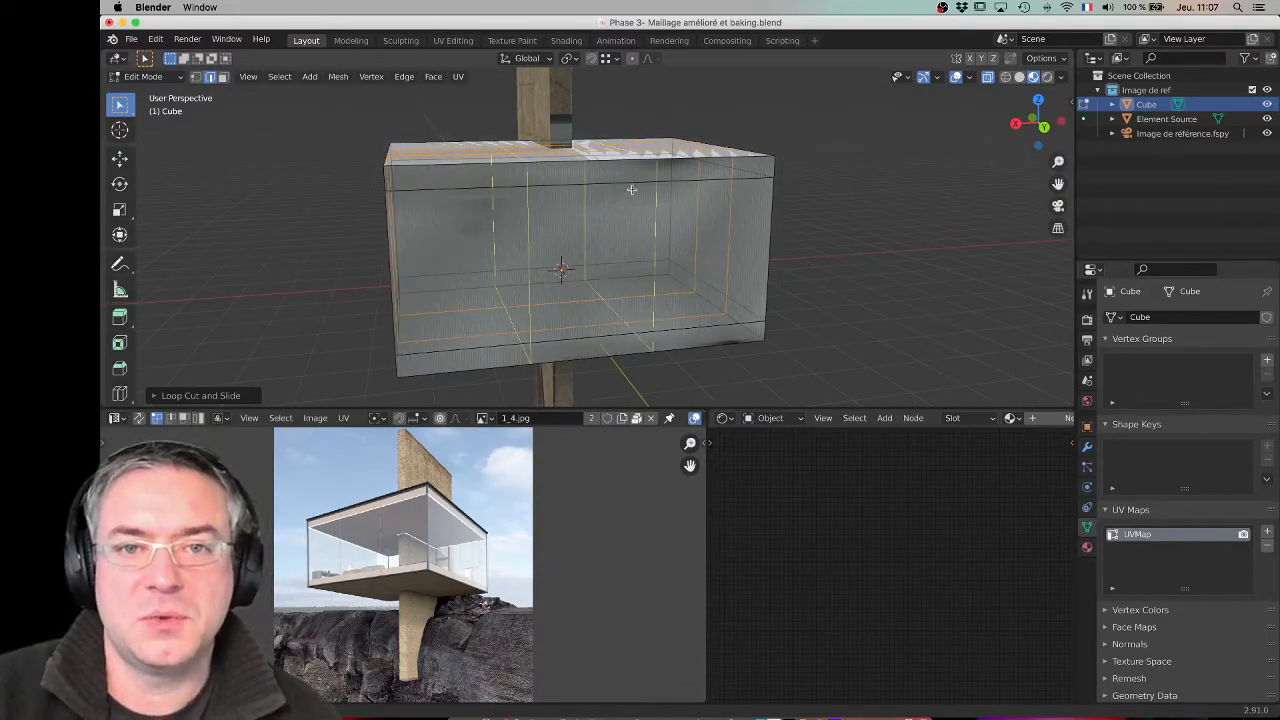
{"action": "left_click", "coordinate": [631, 189]}
{"action": "right_click", "coordinate": [631, 190]}
Step: Examine from several angles how the subdivided block meets the tall concrete wall behind it
{"action": "middle_click_drag", "start_coordinate": [702, 243], "coordinate": [378, 233]}
{"action": "middle_click_drag", "start_coordinate": [601, 212], "coordinate": [611, 133]}
{"action": "scroll", "coordinate": [609, 208], "scroll_direction": "up", "scroll_amount": 4}
{"action": "scroll", "coordinate": [595, 297], "scroll_direction": "up", "scroll_amount": 1}
{"action": "middle_click_drag", "start_coordinate": [627, 183], "coordinate": [675, 201]}
{"action": "middle_click_drag", "start_coordinate": [607, 118], "coordinate": [518, 240]}
{"action": "middle_click_drag", "start_coordinate": [641, 195], "coordinate": [583, 198]}
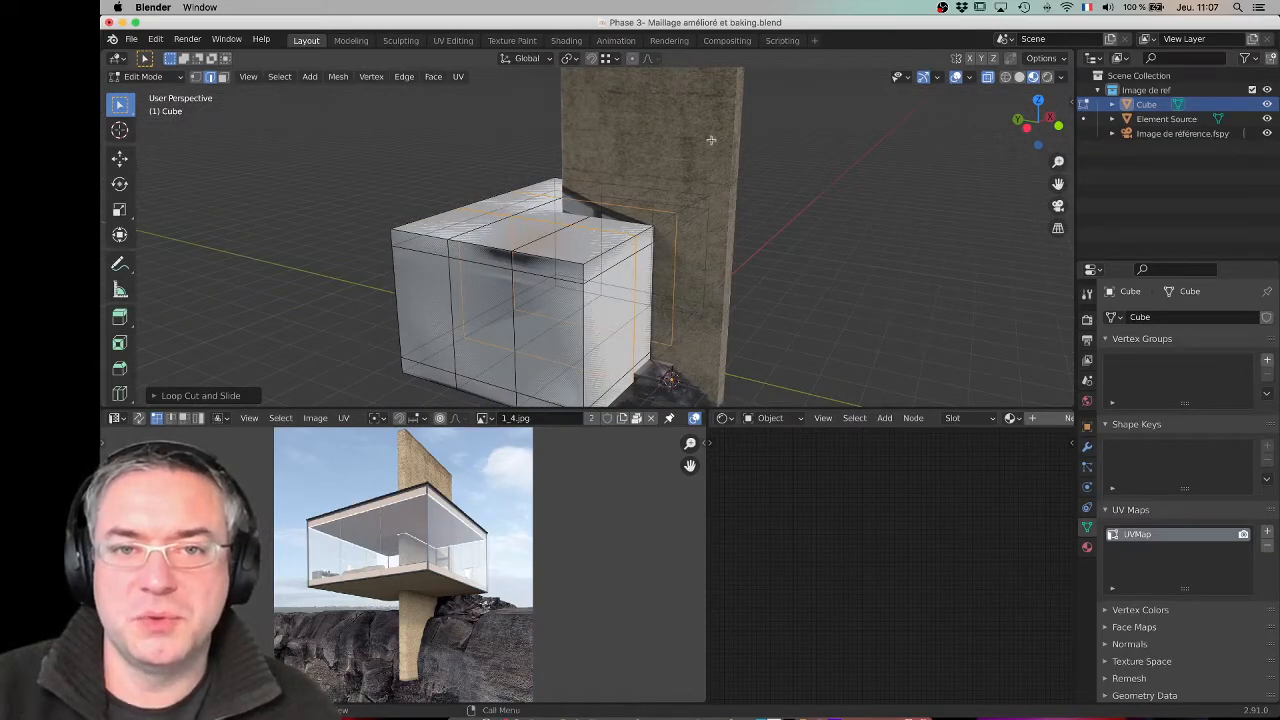
{"action": "middle_click_drag", "start_coordinate": [723, 262], "coordinate": [625, 214]}
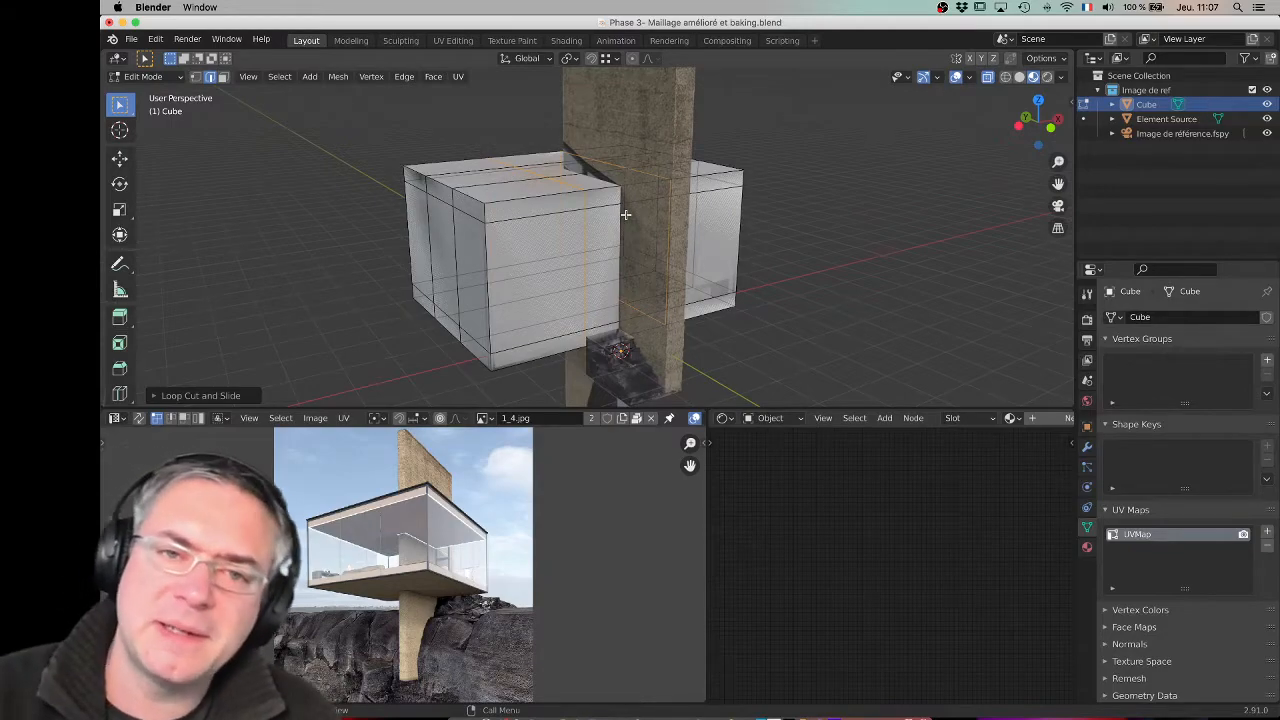
{"action": "middle_click_drag", "start_coordinate": [609, 204], "coordinate": [835, 208]}
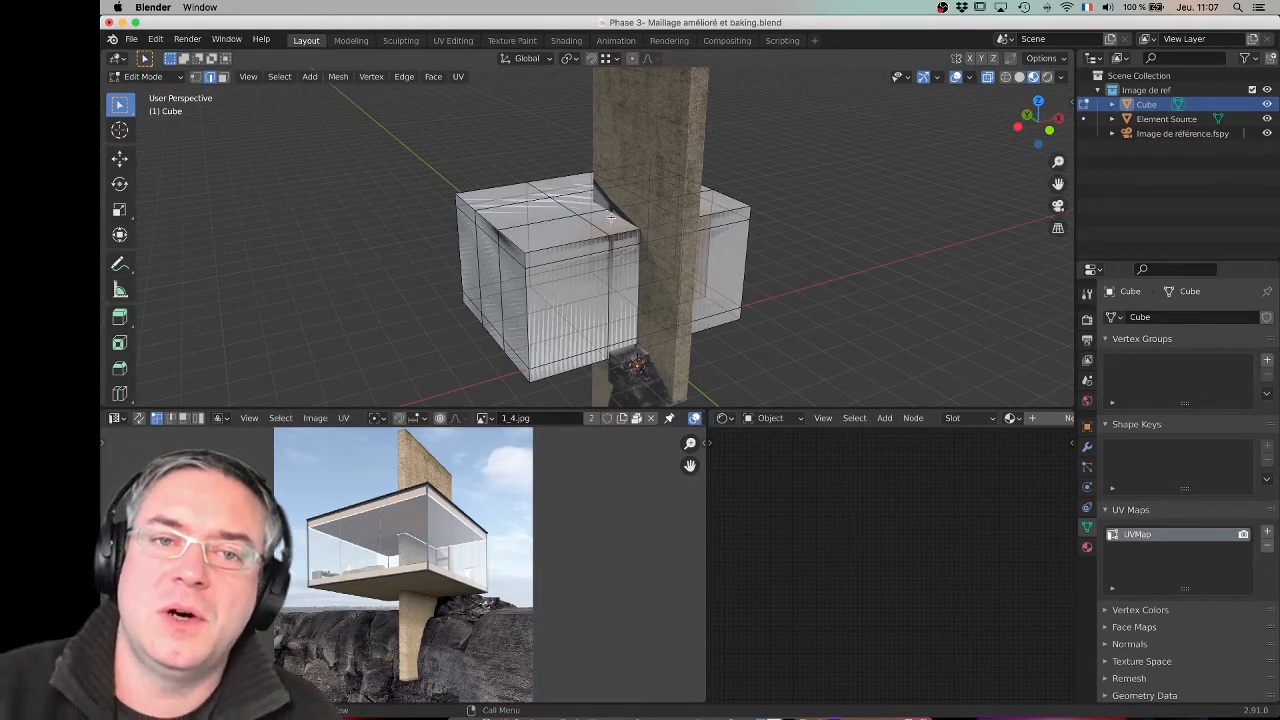
{"action": "middle_click_drag", "start_coordinate": [660, 223], "coordinate": [745, 272]}
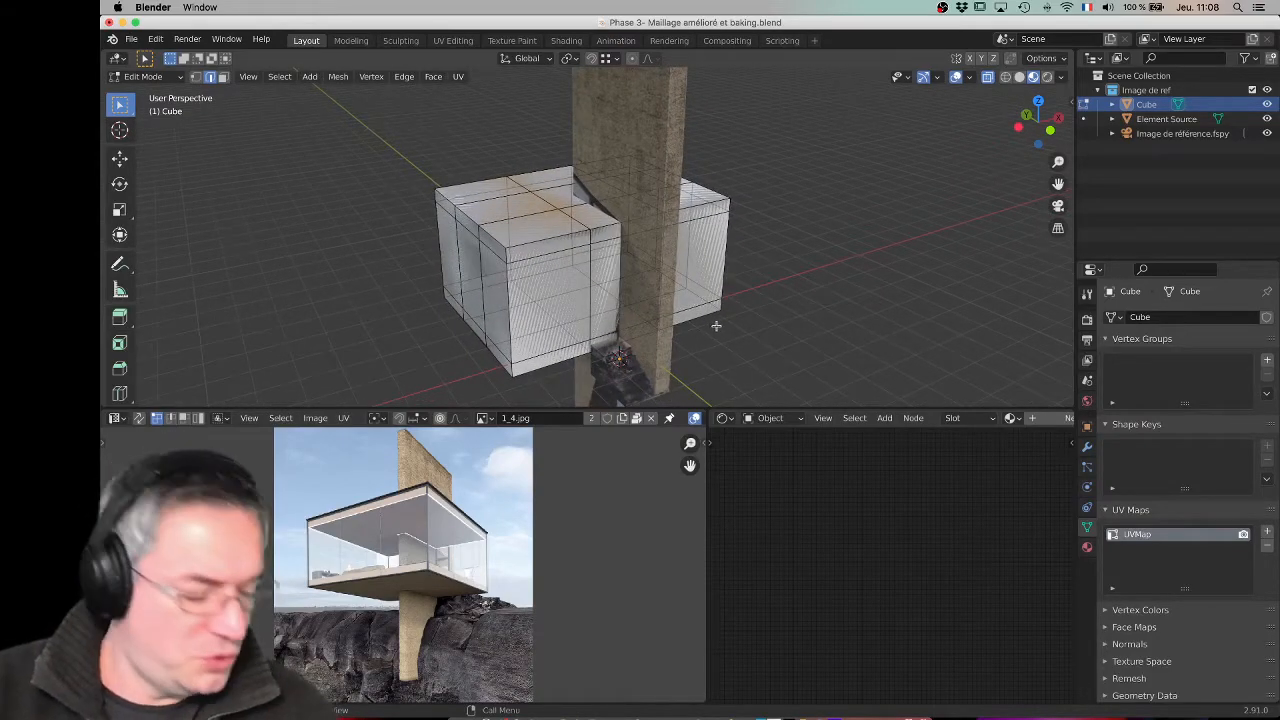
Step: Add a new cube to the mesh and move it above the block's roof beside the concrete wall, raising it along Z
{"action": "key", "text": "shift+a"}
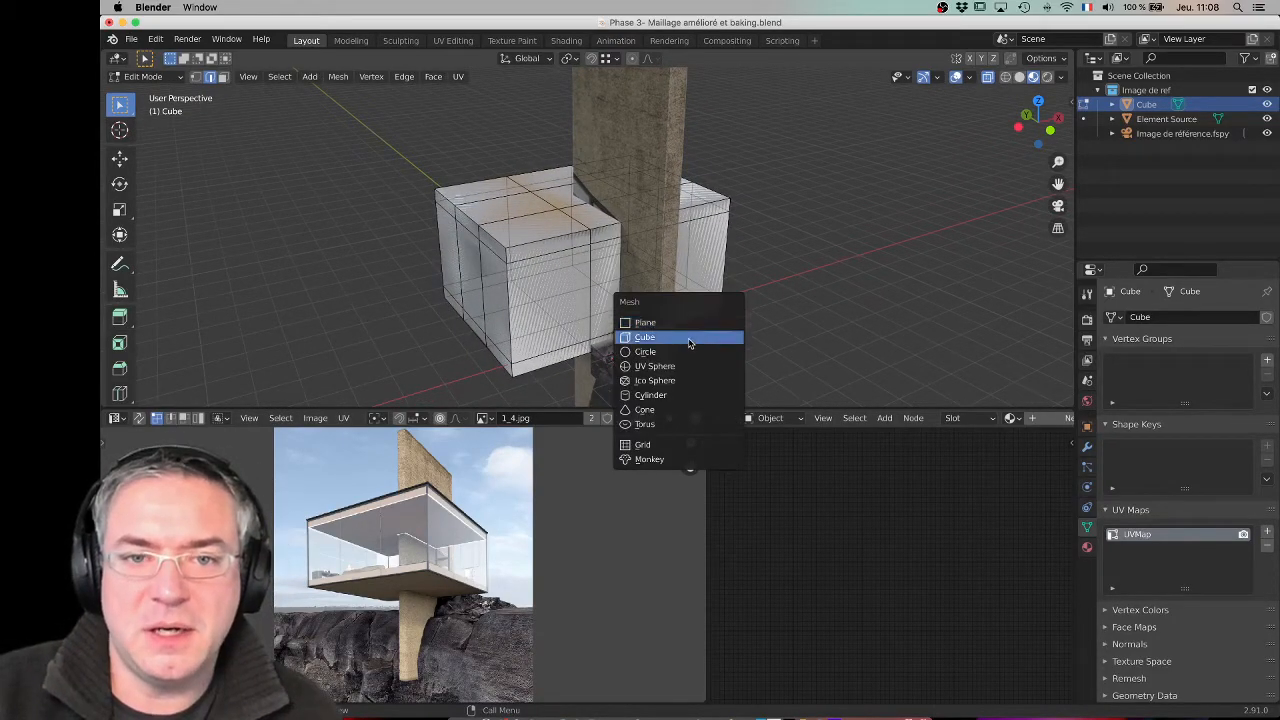
{"action": "left_click", "coordinate": [689, 340]}
{"action": "middle_click_drag", "start_coordinate": [567, 306], "coordinate": [634, 341]}
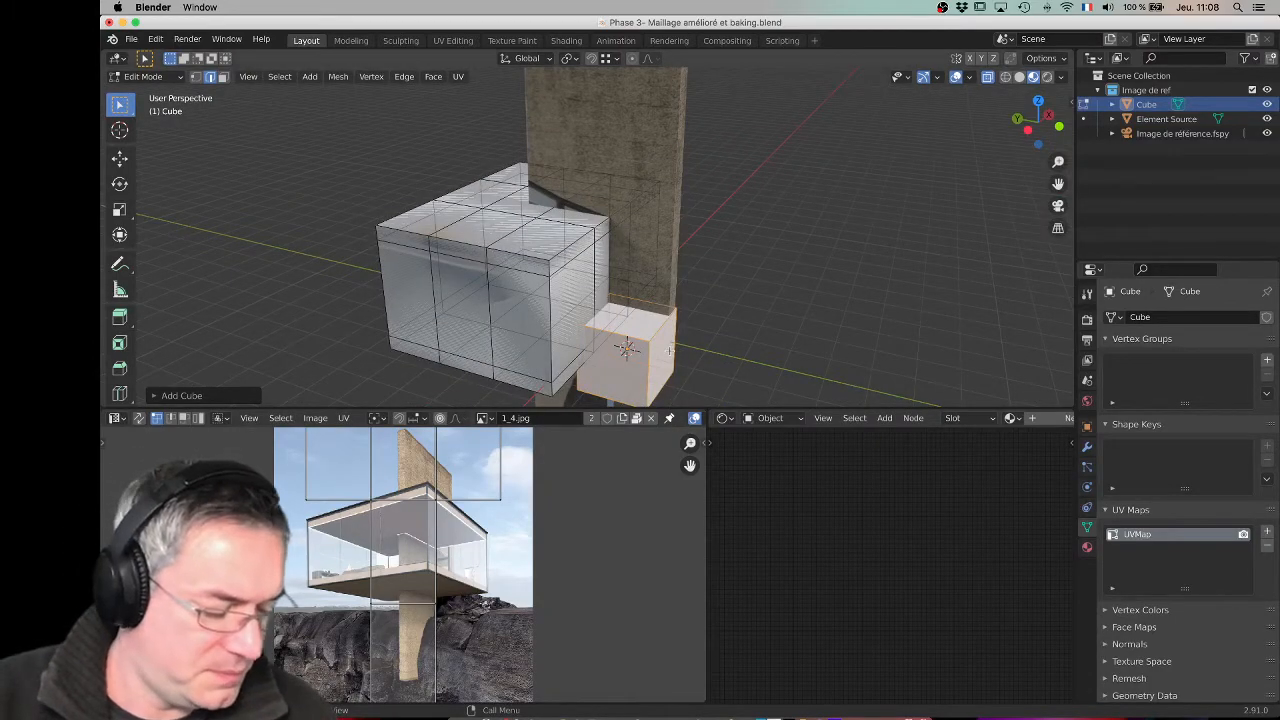
{"action": "key", "text": "g"}
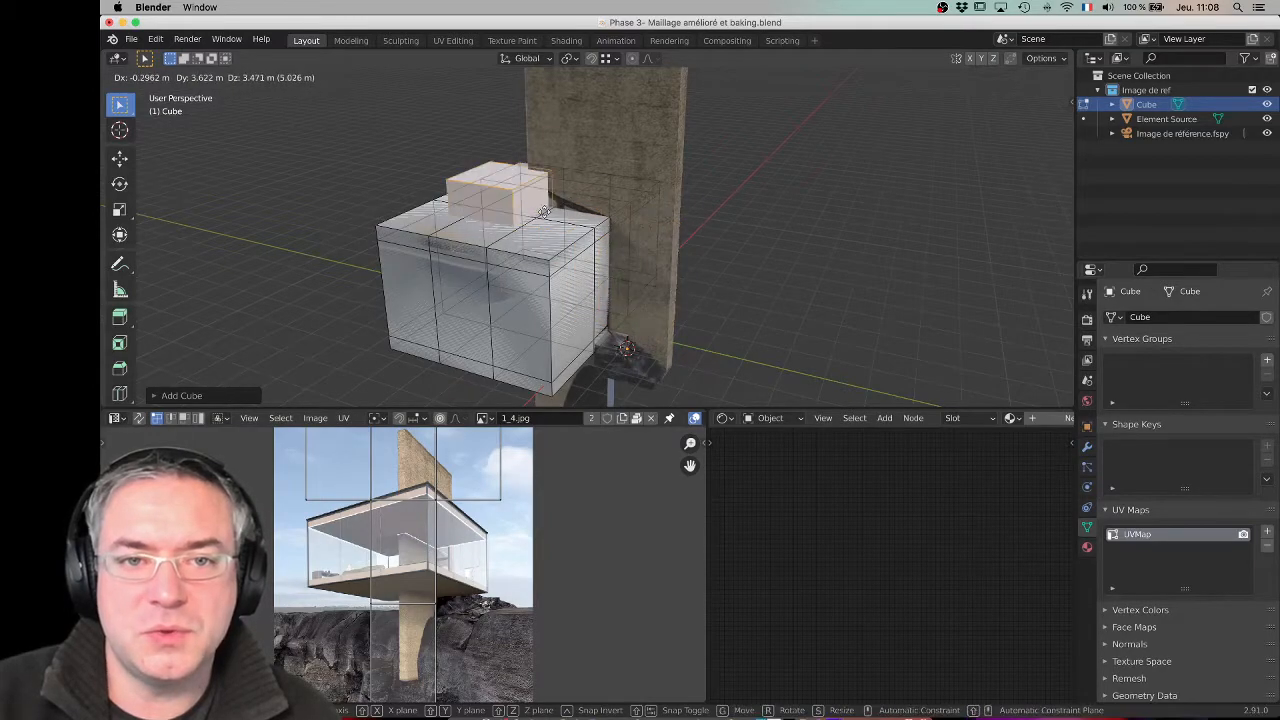
{"action": "left_click", "coordinate": [526, 207]}
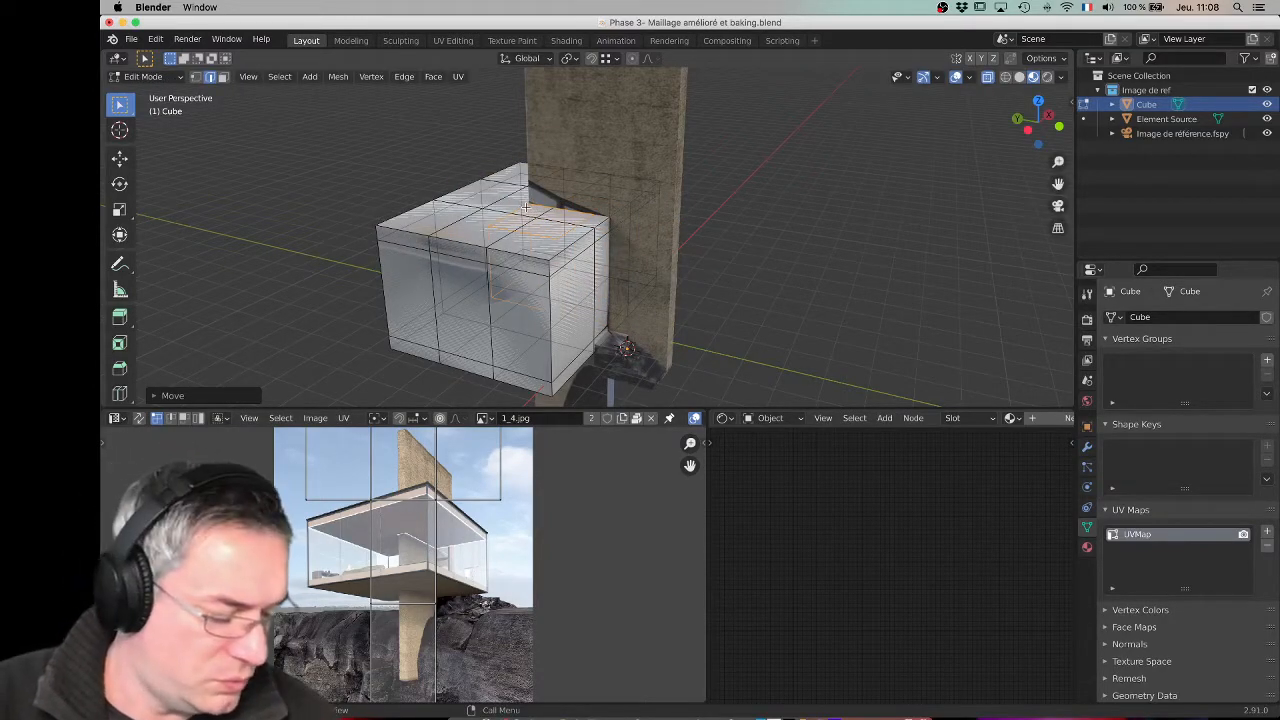
{"action": "key", "text": "g"}
{"action": "key", "text": "z"}
{"action": "left_click", "coordinate": [526, 117]}
Step: Move the new cube's side face outward until it aligns with the concrete wall's near broad face
{"action": "middle_click_drag", "start_coordinate": [492, 195], "coordinate": [616, 173]}
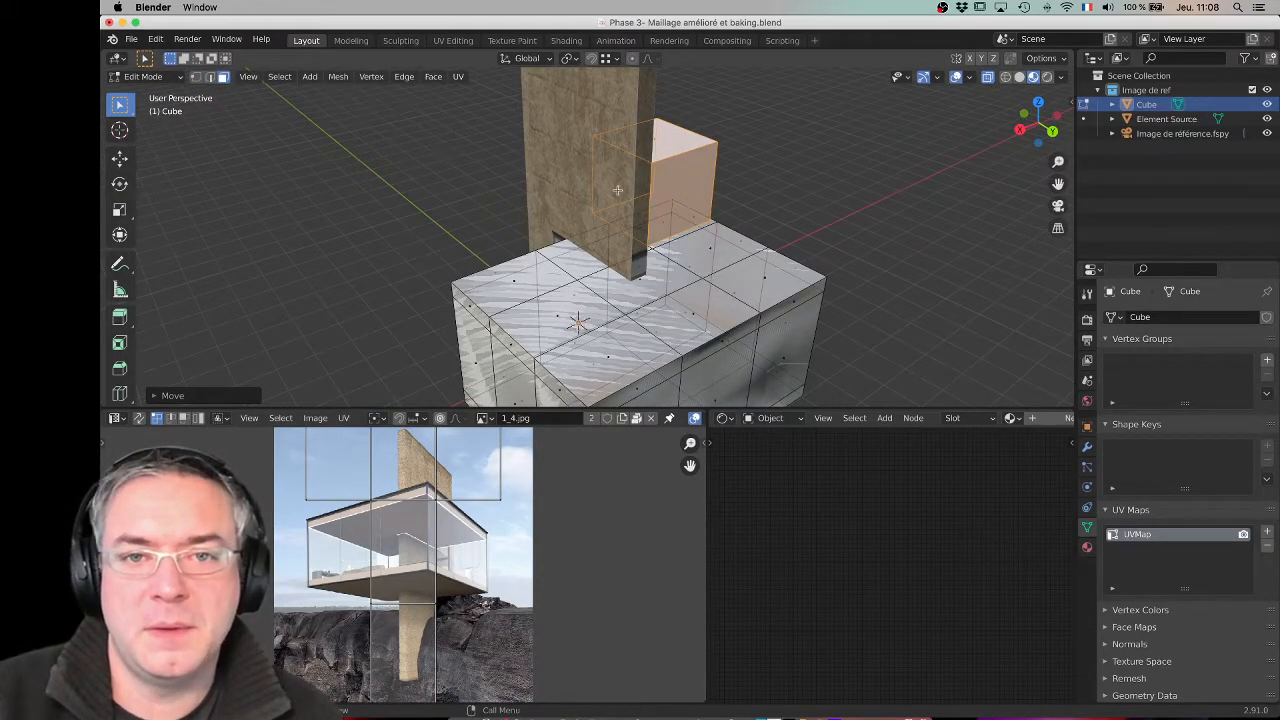
{"action": "left_click", "coordinate": [617, 190]}
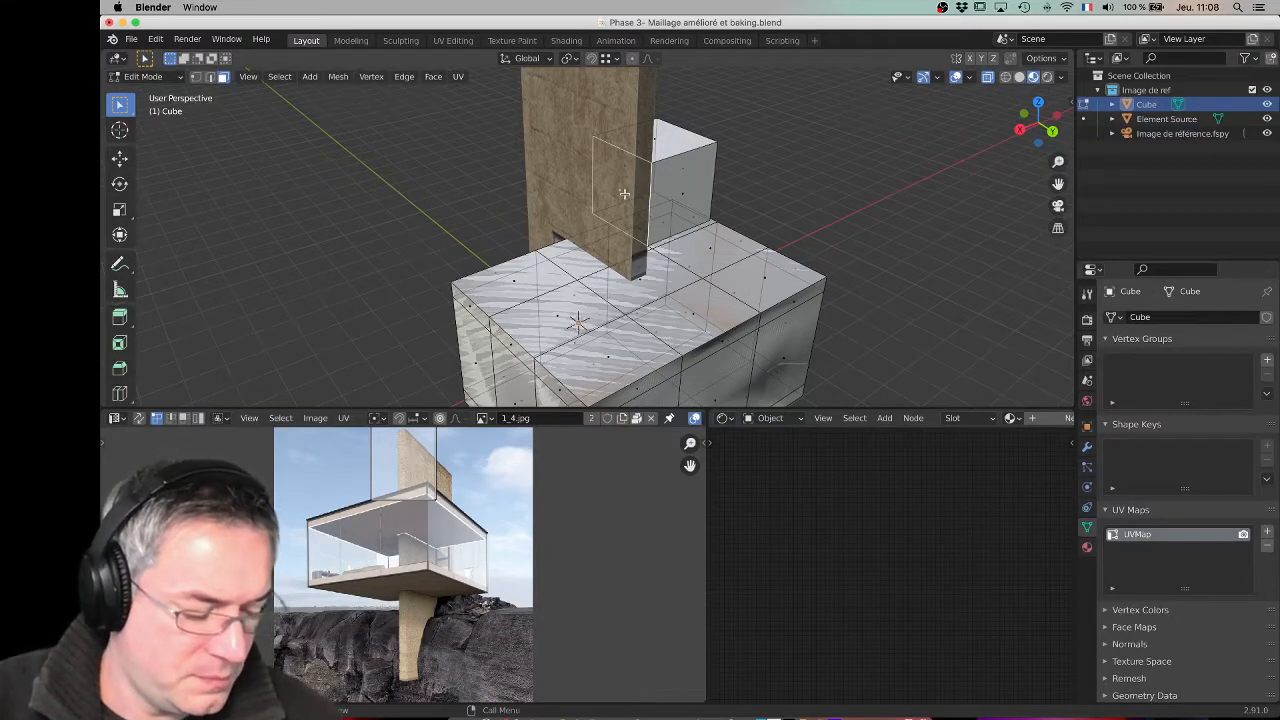
{"action": "key", "text": "g"}
{"action": "key", "text": "y"}
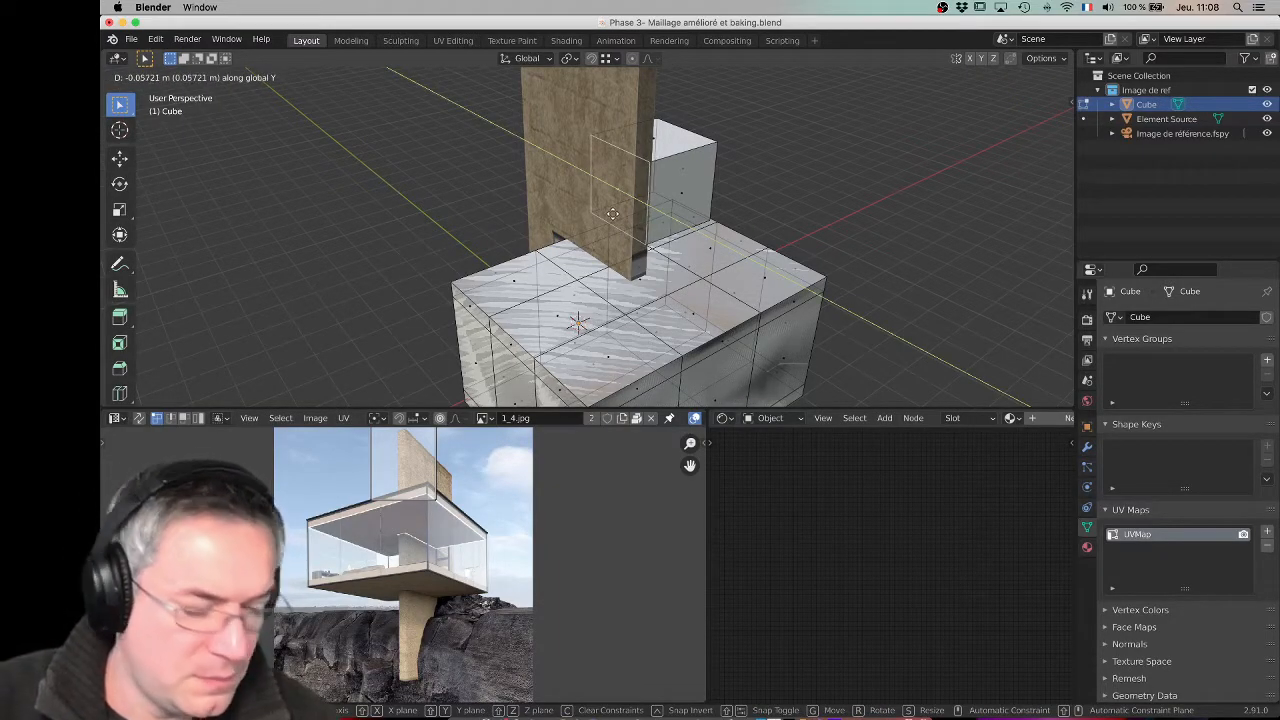
{"action": "left_click", "coordinate": [630, 280]}
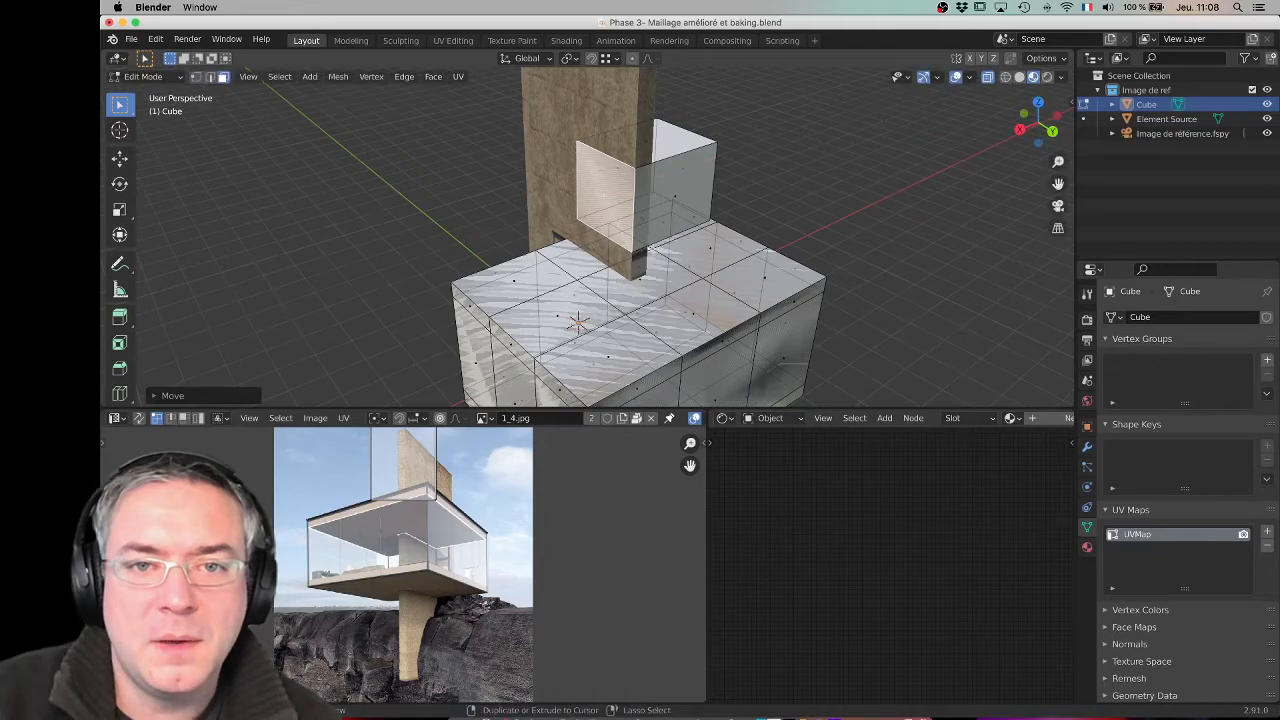
Step: Move the cube's narrow end face along Y until it aligns with the end of the concrete wall
{"action": "left_click", "coordinate": [674, 195], "text": "shift"}
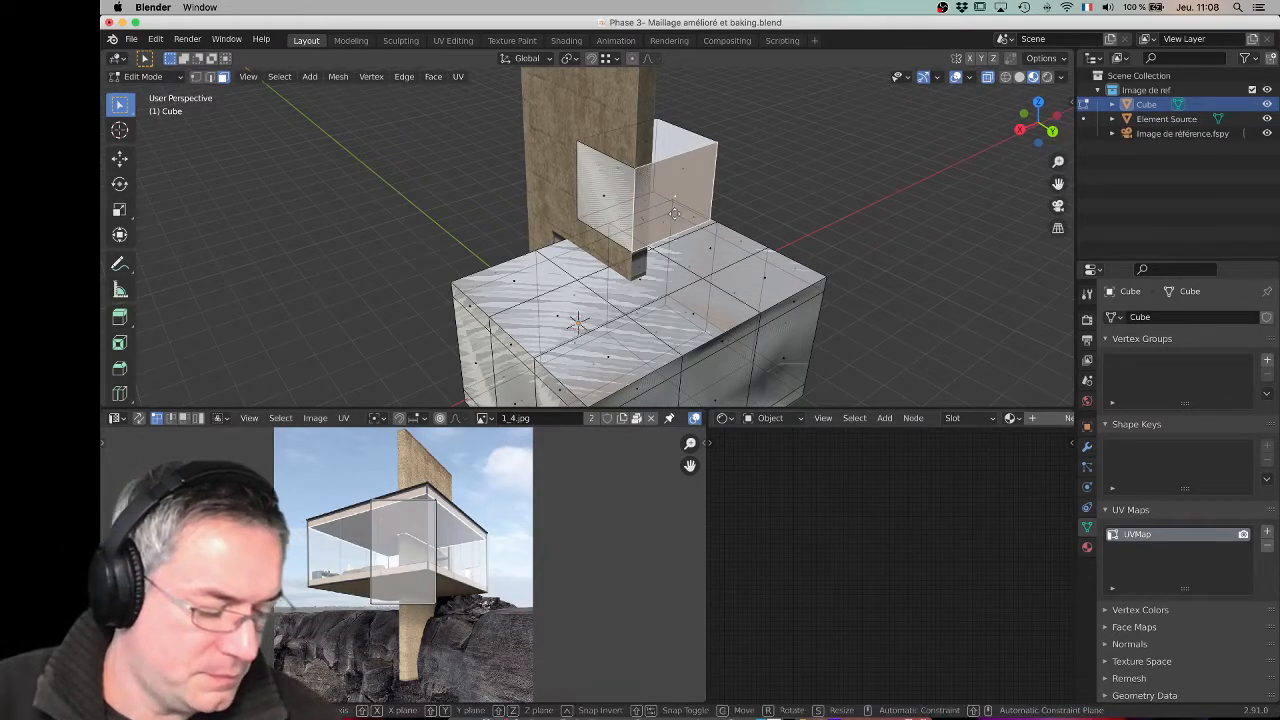
{"action": "key", "text": "g"}
{"action": "key", "text": "y"}
{"action": "left_click", "coordinate": [626, 279]}
{"action": "middle_click_drag", "start_coordinate": [770, 205], "coordinate": [604, 198]}
{"action": "left_click", "coordinate": [602, 198]}
{"action": "key", "text": "g"}
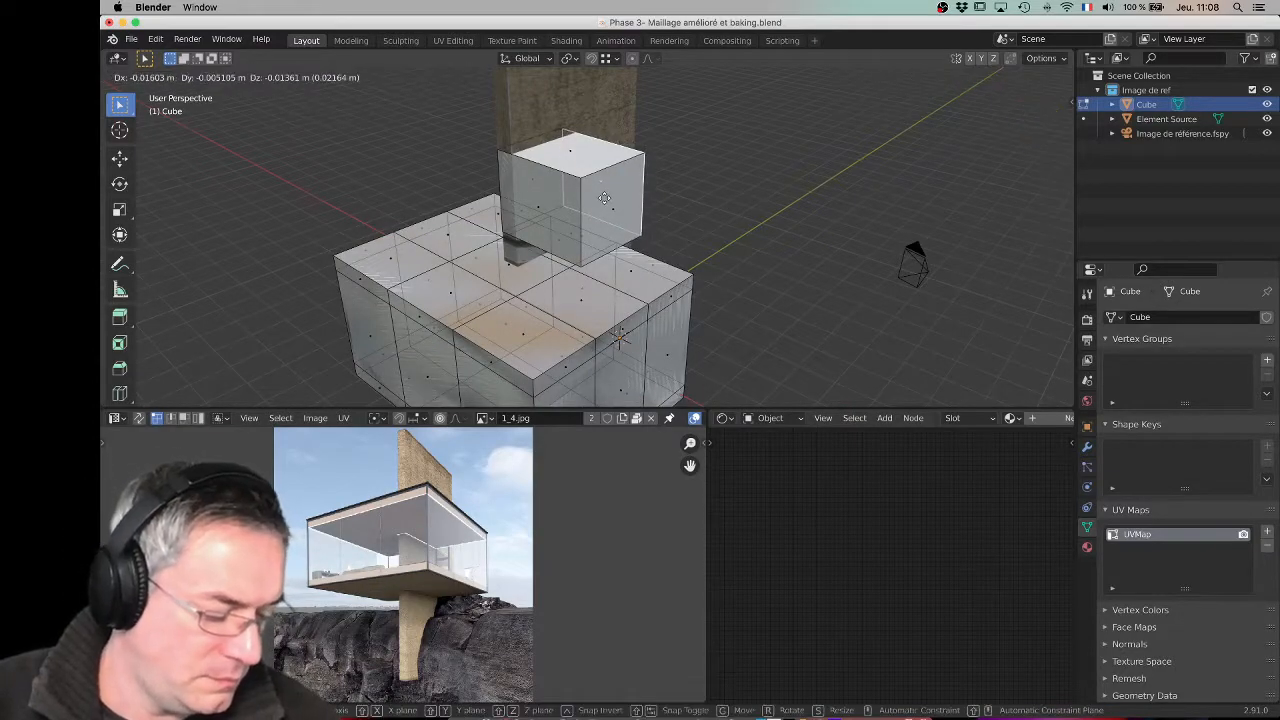
{"action": "key", "text": "x"}
{"action": "right_click", "coordinate": [540, 261]}
Step: Move the cube's opposite side face along X until its thickness matches the concrete wall
{"action": "left_click", "coordinate": [606, 215]}
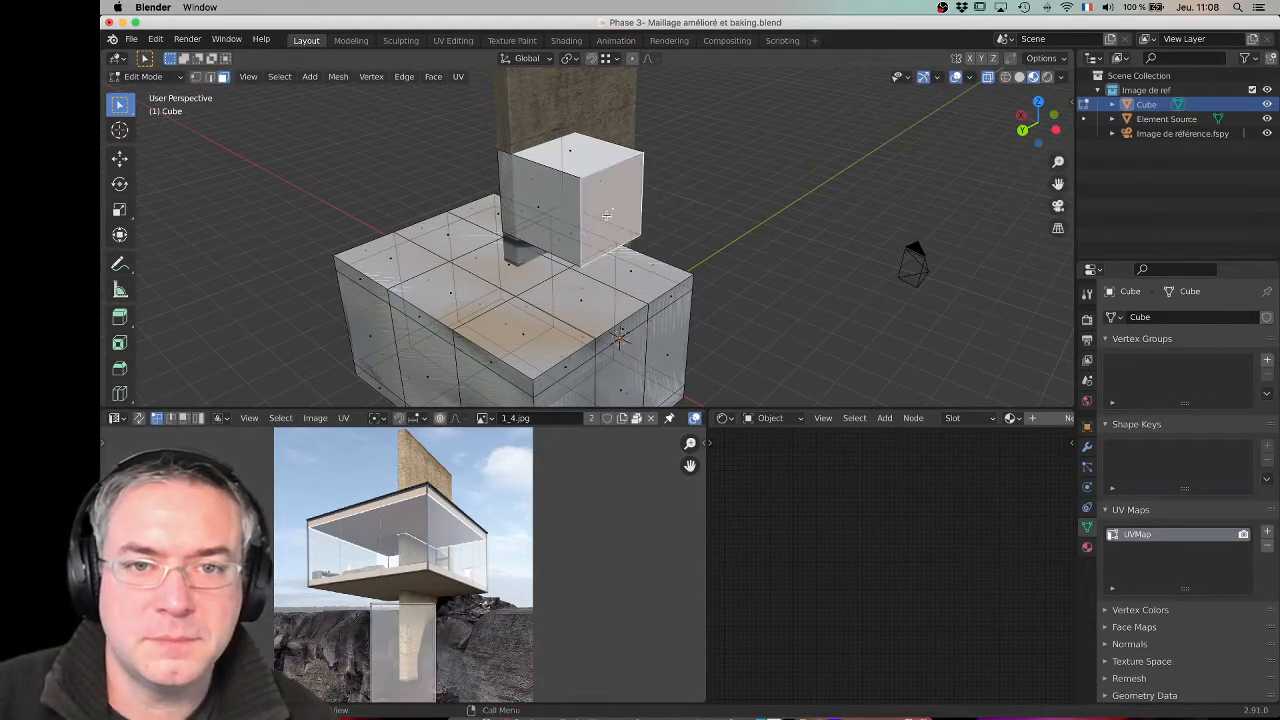
{"action": "key", "text": "g"}
{"action": "key", "text": "x"}
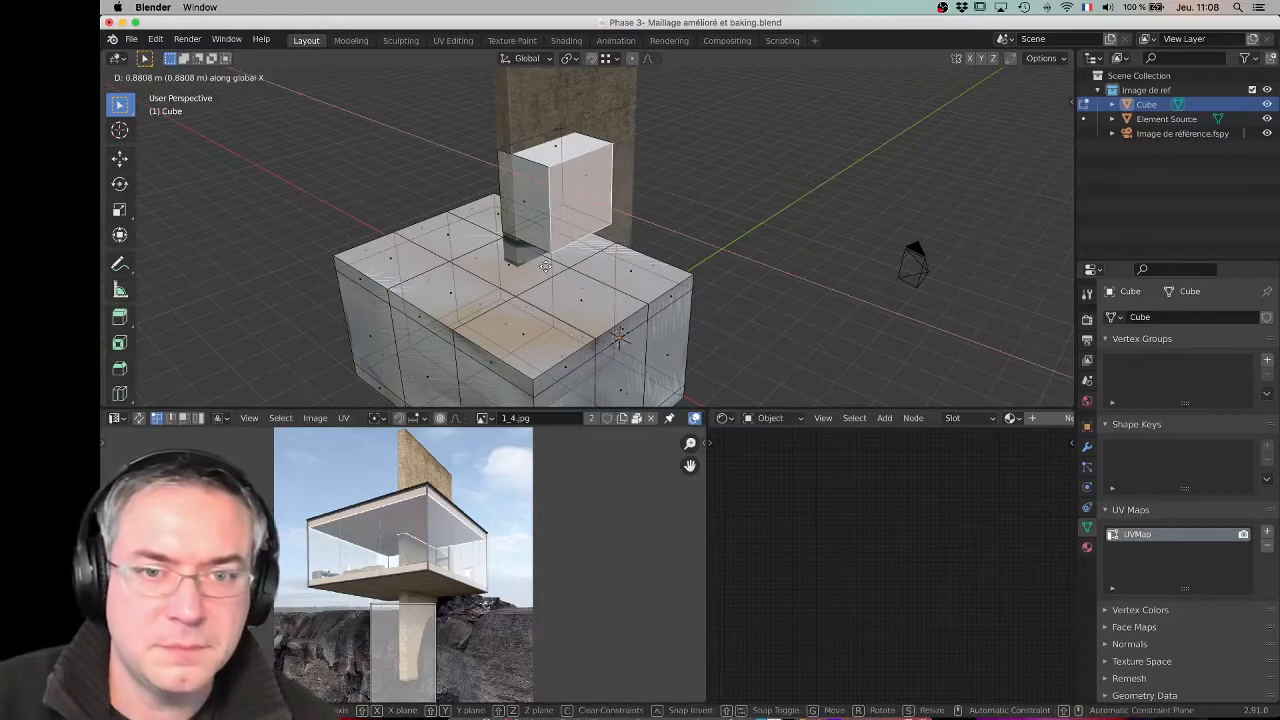
{"action": "left_click", "coordinate": [523, 267]}
Step: Lower the bottom face of the wall piece along Z to the level of the block's roof
{"action": "middle_click_drag", "start_coordinate": [523, 267], "coordinate": [542, 222]}
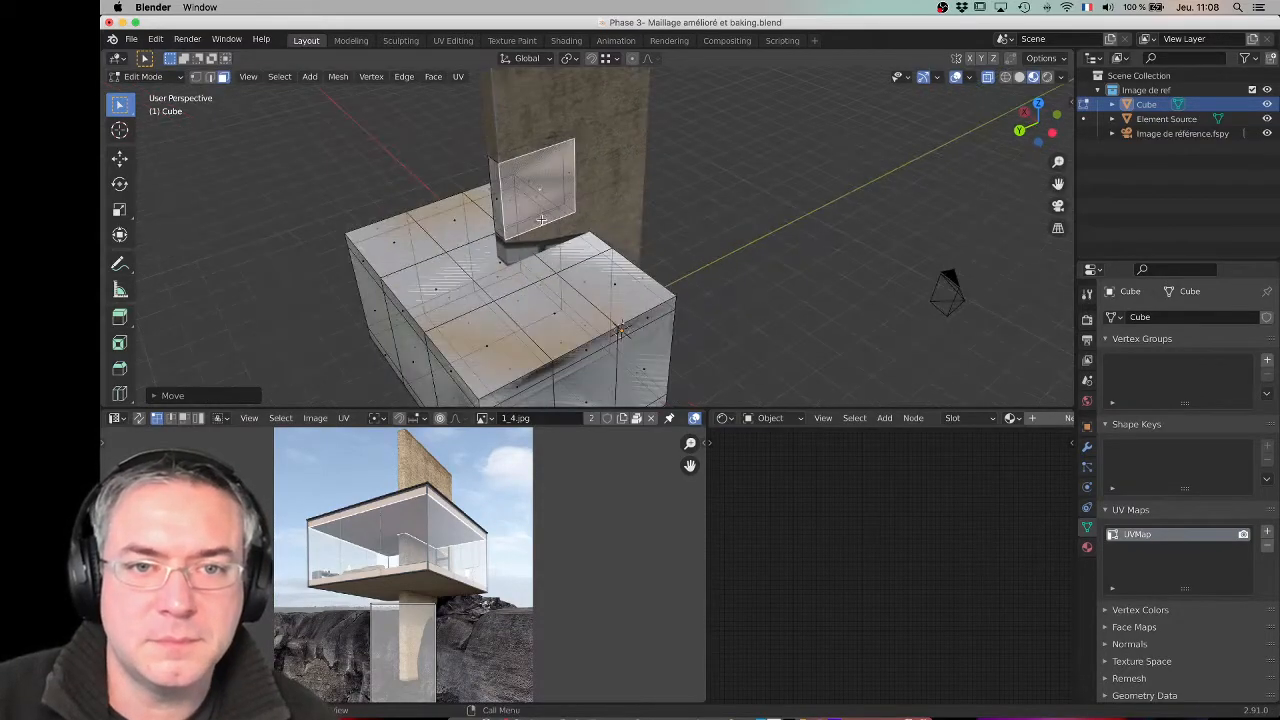
{"action": "left_click", "coordinate": [540, 221]}
{"action": "key", "text": "g"}
{"action": "key", "text": "z"}
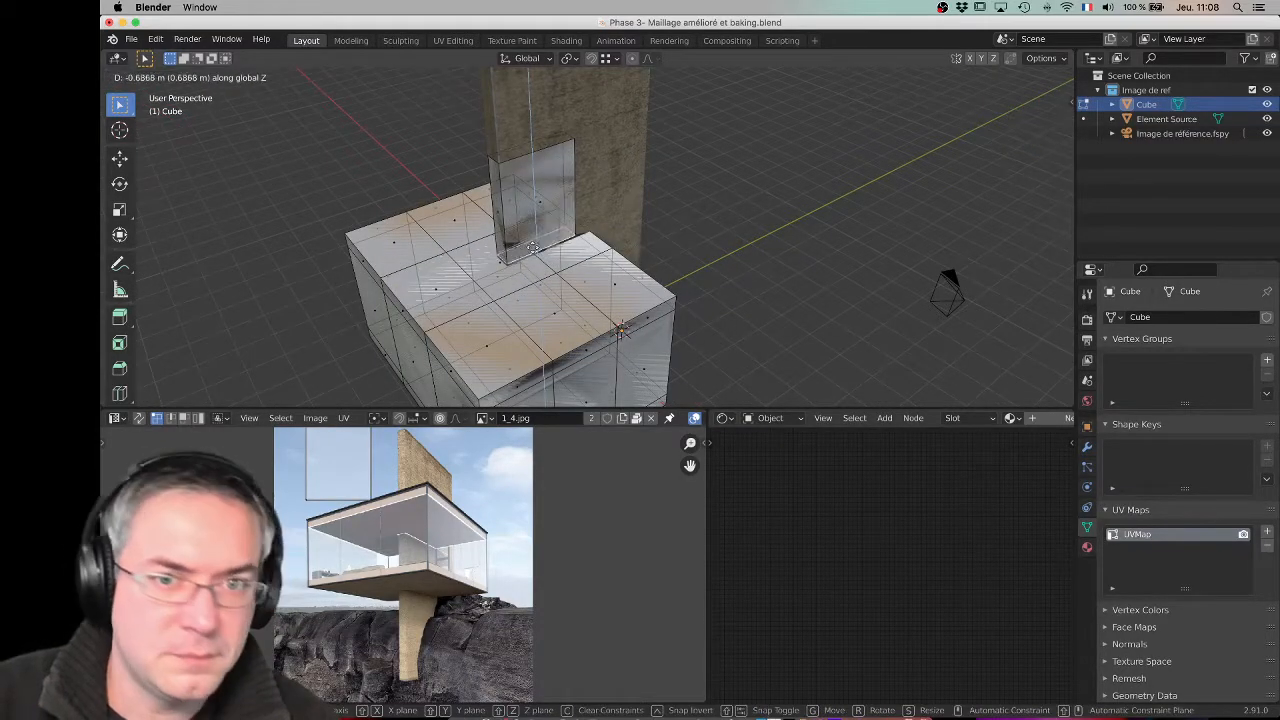
{"action": "left_click", "coordinate": [627, 236]}
Step: Move the wall piece's rear end face about 0.46 m along Y to align with the block's rear edge
{"action": "middle_click_drag", "start_coordinate": [627, 236], "coordinate": [580, 195]}
{"action": "left_click", "coordinate": [587, 231]}
{"action": "key", "text": "g"}
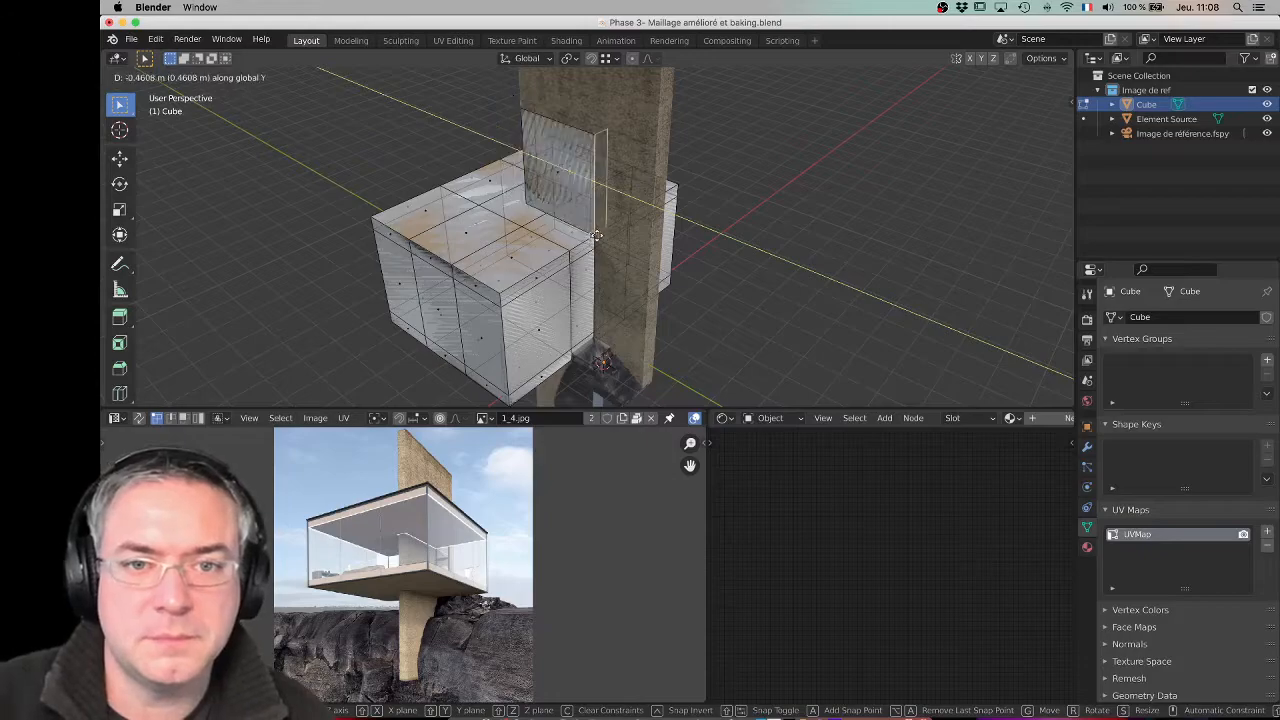
{"action": "left_click", "coordinate": [596, 236]}
Step: Extrude the wall piece's rear end face outward to the far end of the concrete wall
{"action": "middle_click_drag", "start_coordinate": [604, 182], "coordinate": [610, 190]}
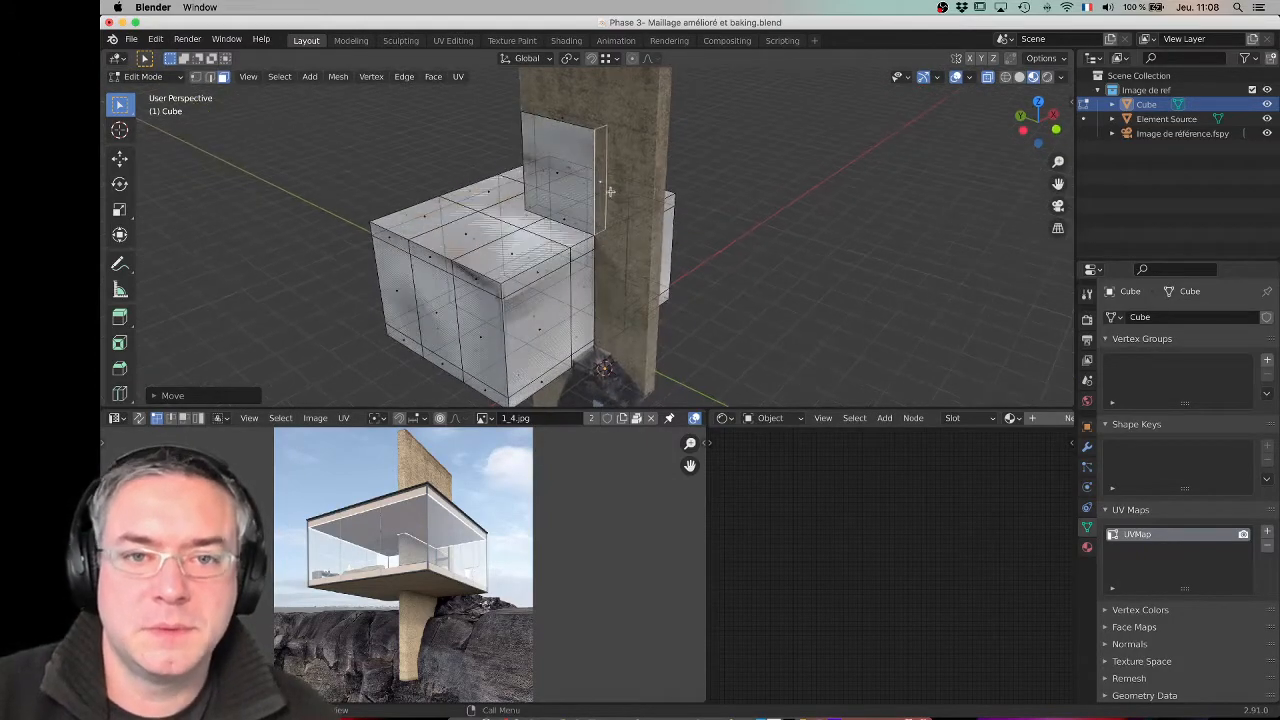
{"action": "key", "text": "e"}
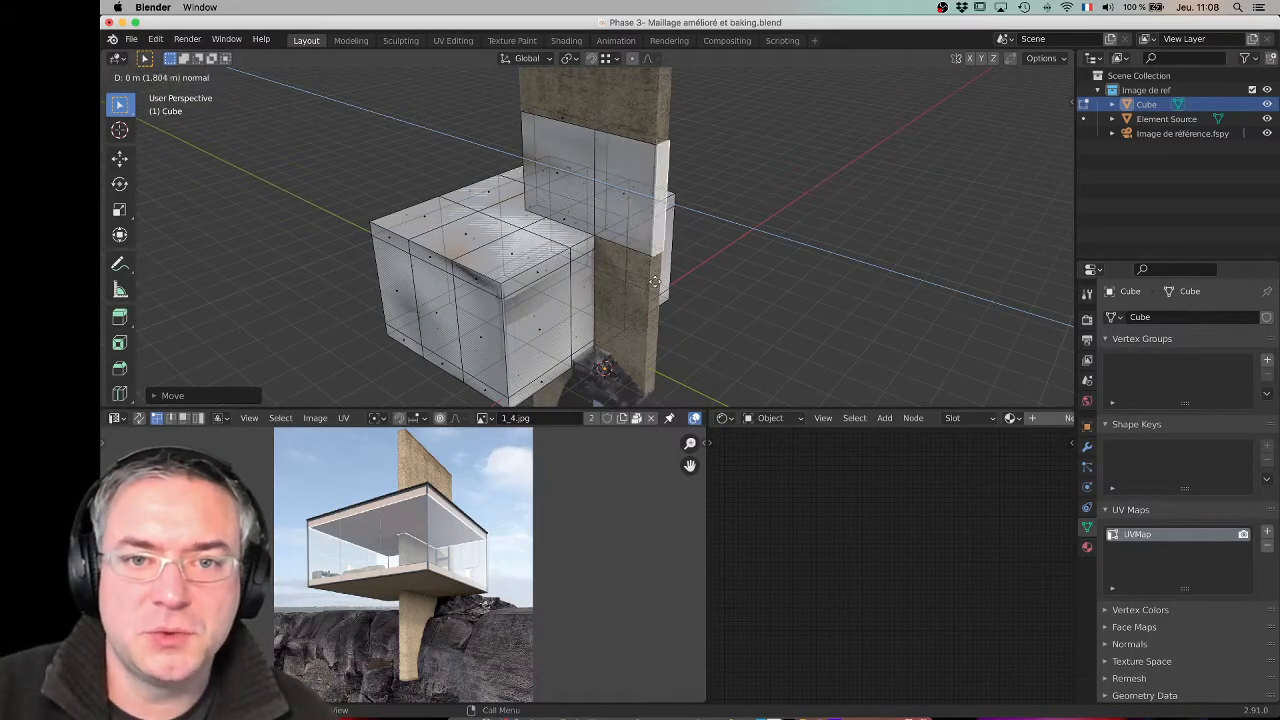
{"action": "left_click", "coordinate": [654, 388]}
Step: Extrude the wall's rear bottom face down about 3.58 m, and extrude it once more to the level of the stair base
{"action": "middle_click_drag", "start_coordinate": [654, 388], "coordinate": [562, 215]}
{"action": "key", "text": "e"}
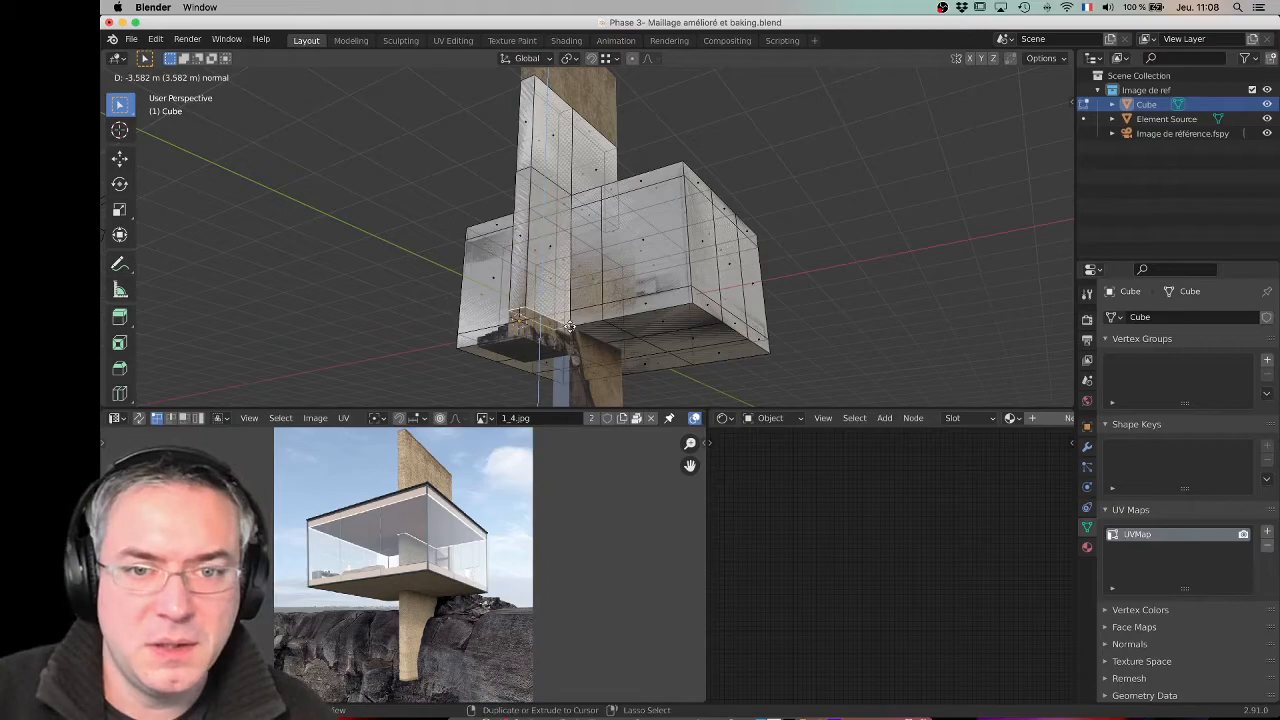
{"action": "left_click", "coordinate": [570, 327]}
{"action": "middle_click_drag", "start_coordinate": [570, 327], "coordinate": [411, 320]}
{"action": "key", "text": "e"}
{"action": "left_click", "coordinate": [550, 338]}
Step: Extrude the inner face of the wall's lowest section about 2.46 m beneath the block to the outer edge of the concrete pillar
{"action": "left_click", "coordinate": [607, 318]}
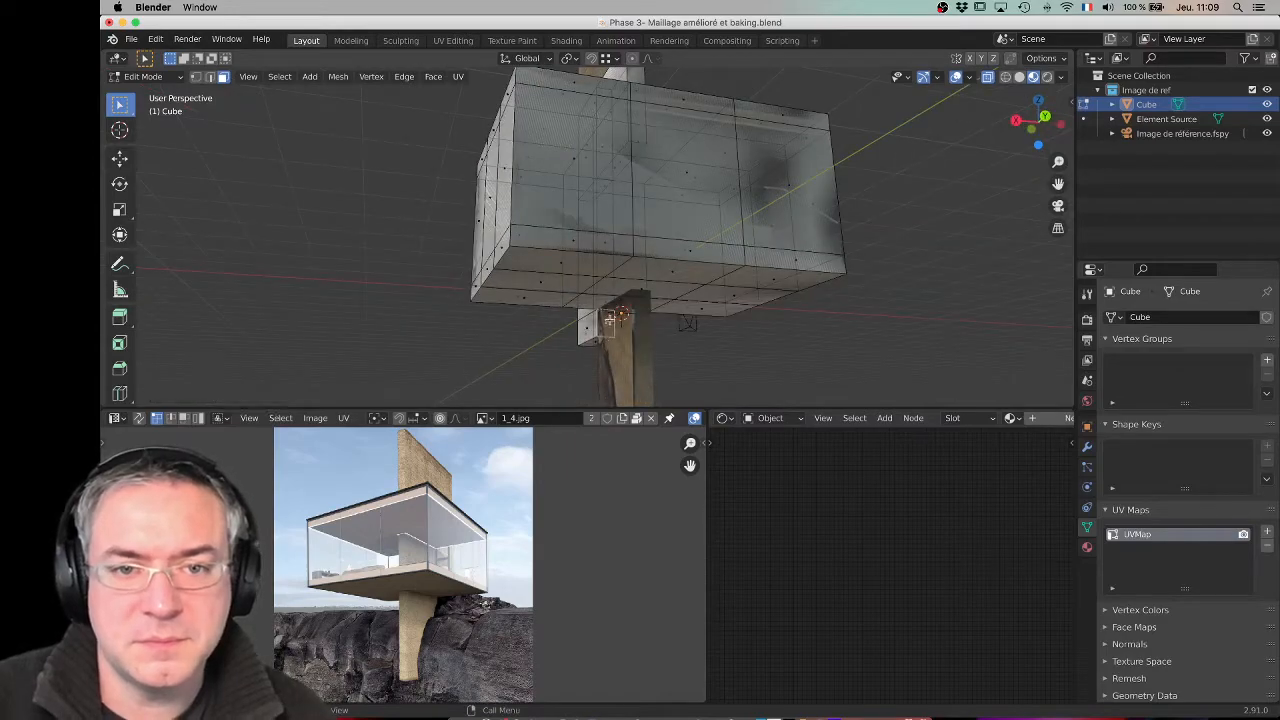
{"action": "key", "text": "e"}
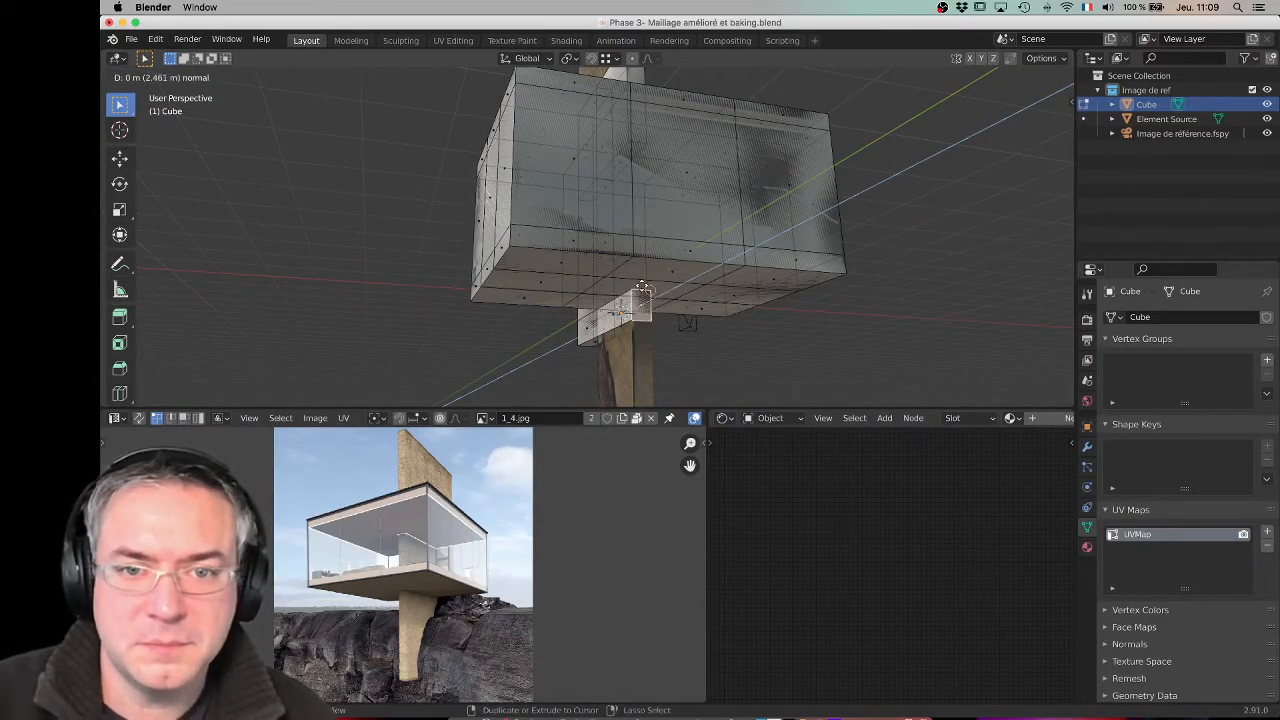
{"action": "left_click", "coordinate": [638, 287]}
Step: Extrude the underside of the new section down about 2.58 m and lower it along Z to the base of the pillar
{"action": "middle_click_drag", "start_coordinate": [638, 296], "coordinate": [646, 244]}
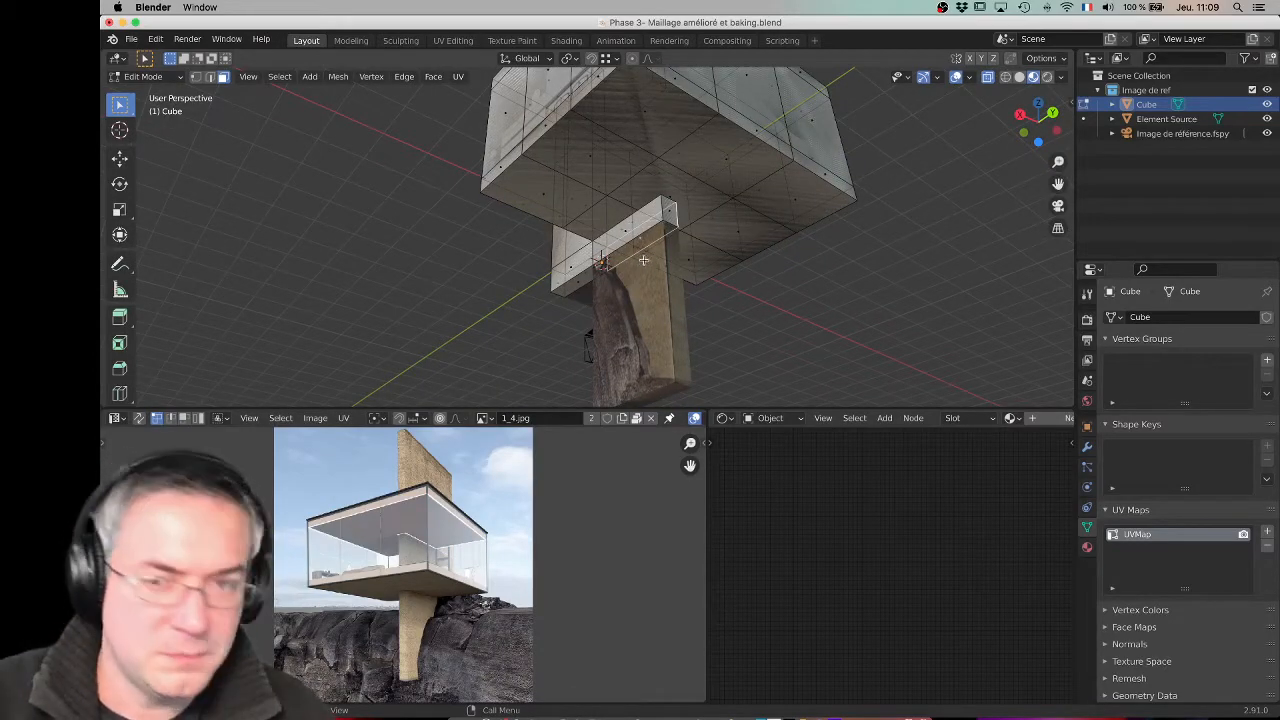
{"action": "middle_click_drag", "start_coordinate": [639, 241], "coordinate": [671, 265]}
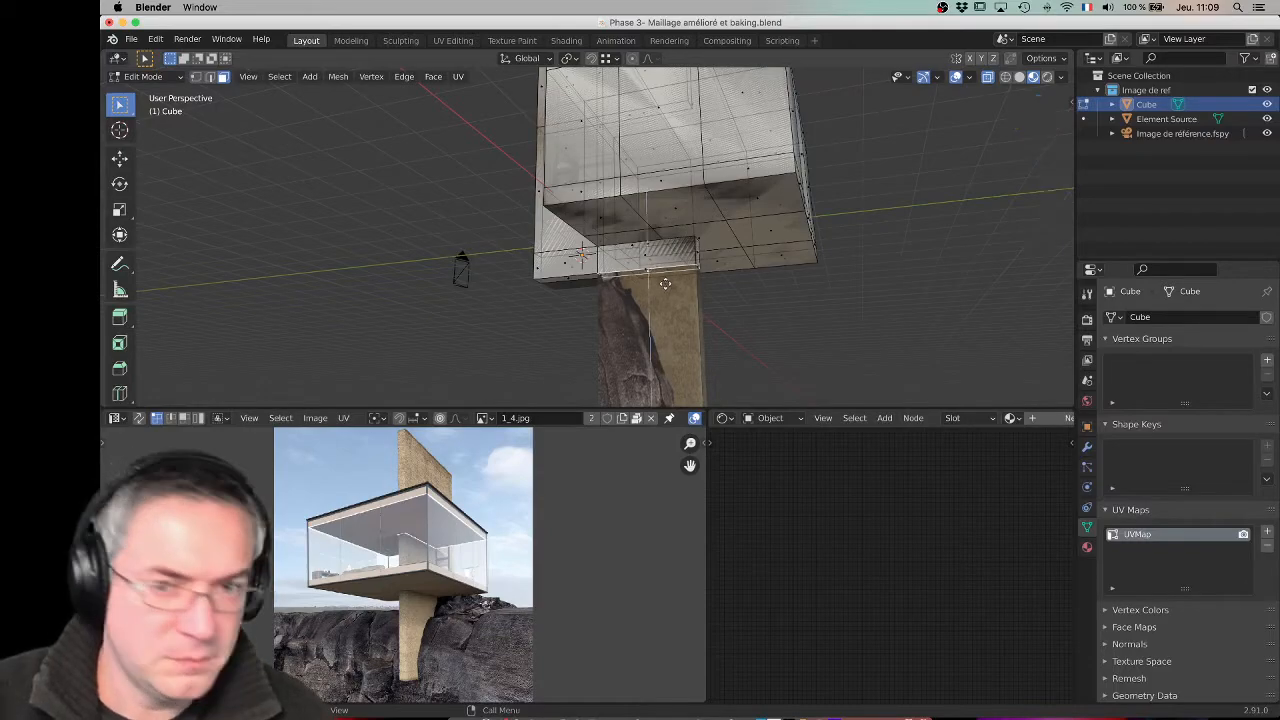
{"action": "key", "text": "e"}
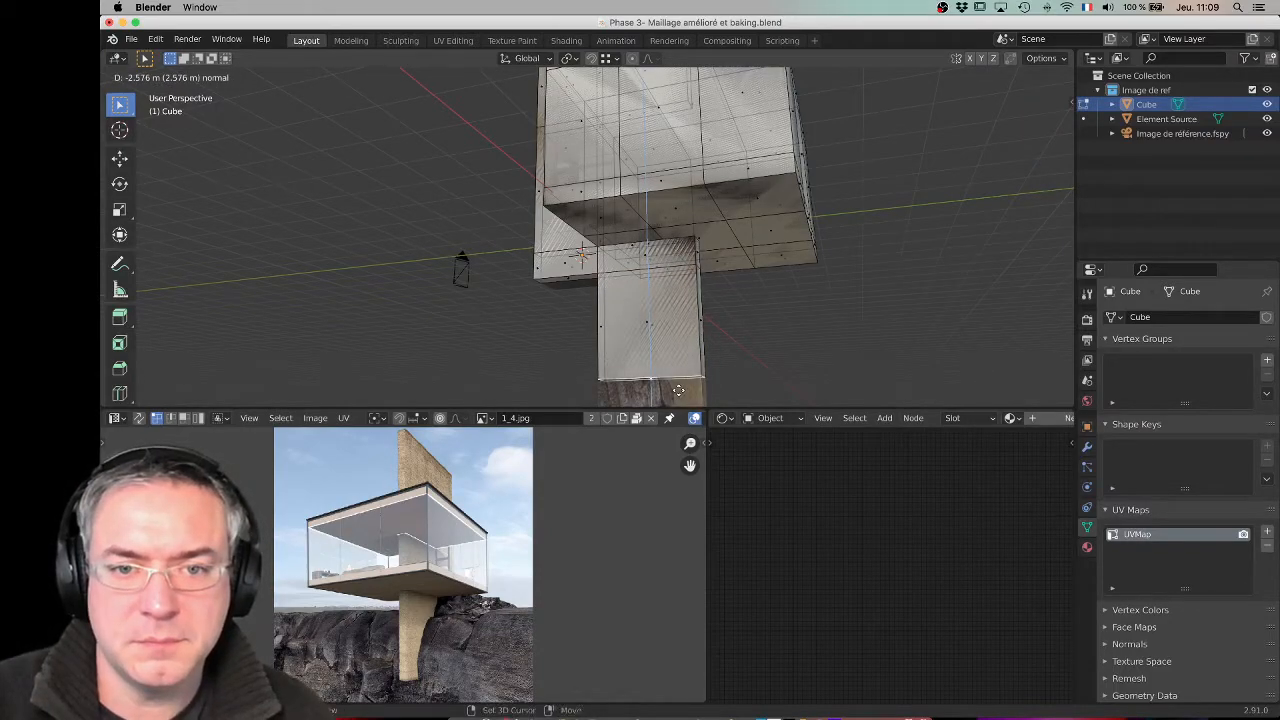
{"action": "left_click", "coordinate": [678, 390]}
{"action": "middle_click_drag", "start_coordinate": [678, 390], "coordinate": [690, 262]}
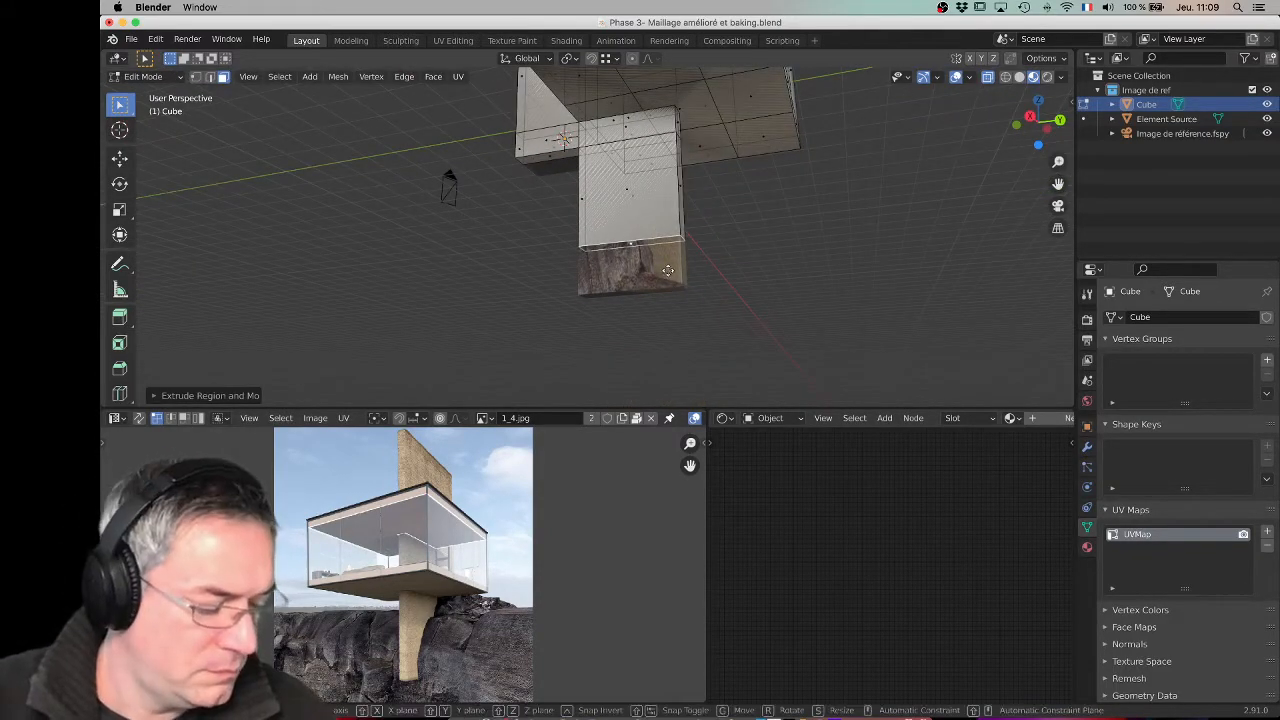
{"action": "key", "text": "z"}
{"action": "left_click", "coordinate": [680, 287]}
Step: Raise the top faces of the wall piece along Z to the top of the tall concrete wall
{"action": "middle_click_drag", "start_coordinate": [562, 222], "coordinate": [511, 203]}
{"action": "left_click", "coordinate": [497, 190]}
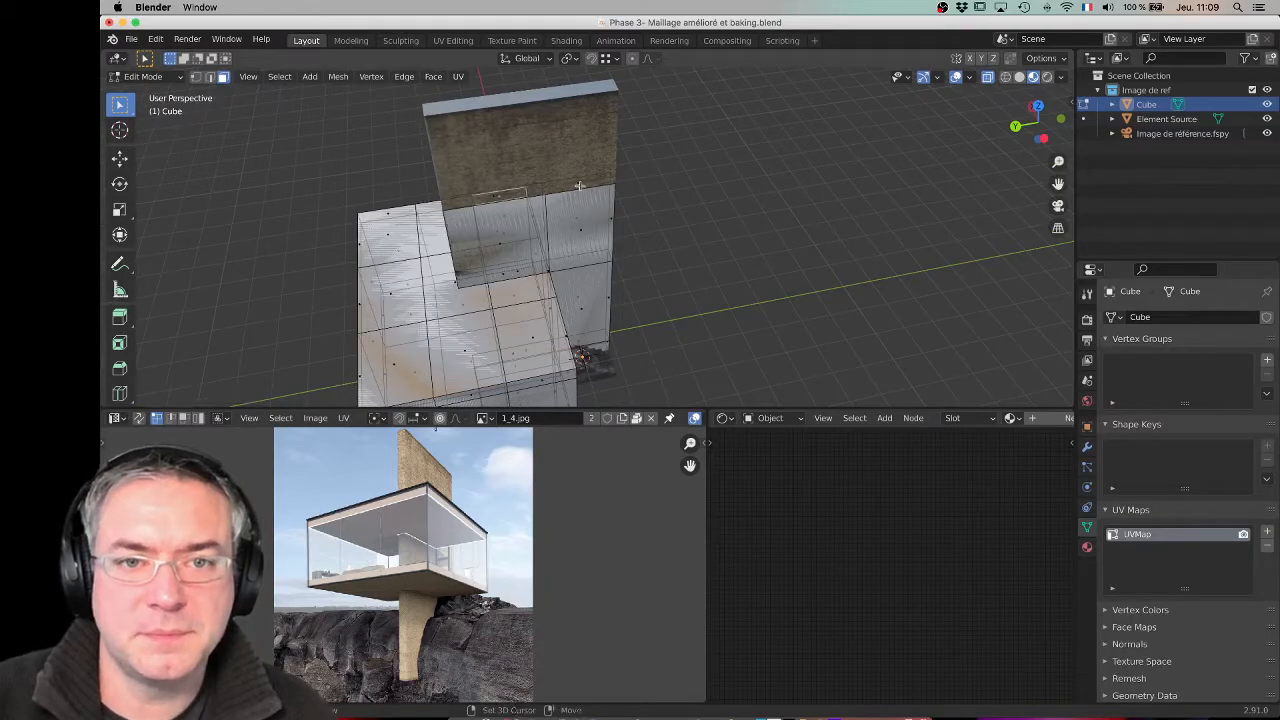
{"action": "middle_click_drag", "start_coordinate": [488, 200], "coordinate": [592, 221]}
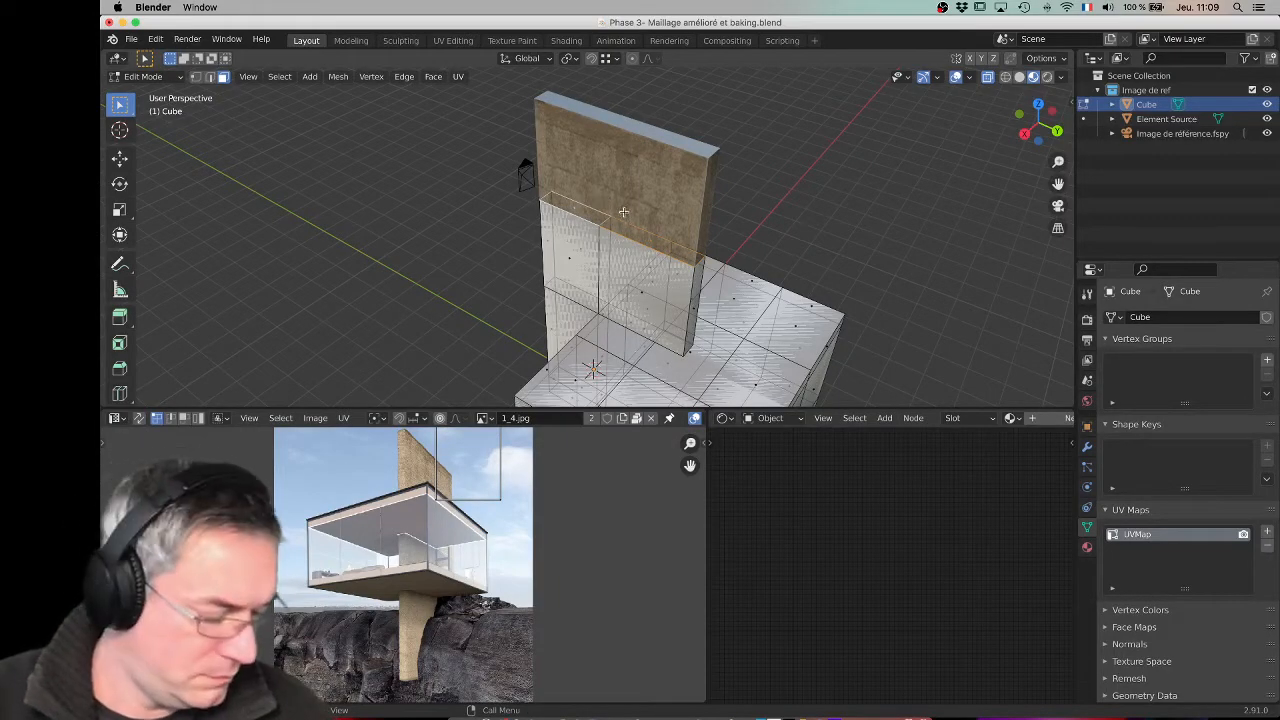
{"action": "key", "text": "g"}
{"action": "key", "text": "z"}
{"action": "left_click", "coordinate": [694, 218]}
Step: Add four evenly spaced horizontal loop cuts to the part of the wall that rises above the roof
{"action": "middle_click_drag", "start_coordinate": [694, 218], "coordinate": [615, 231]}
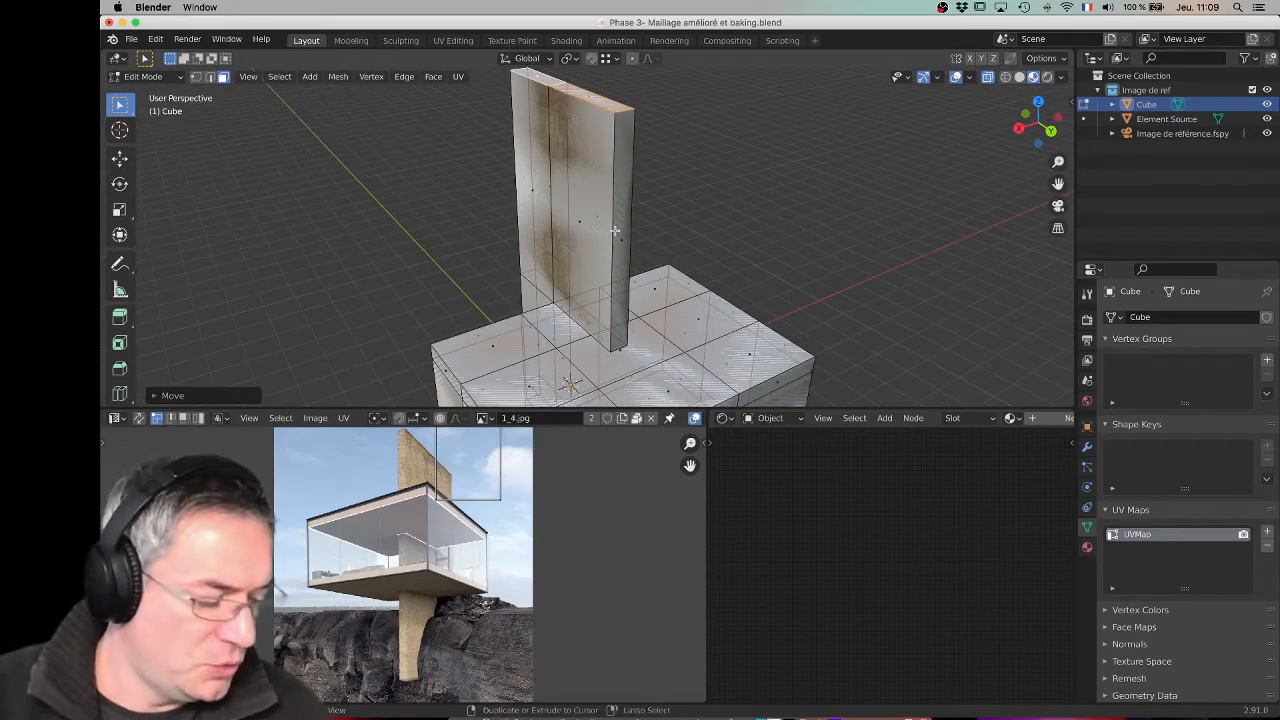
{"action": "key", "text": "ctrl+r"}
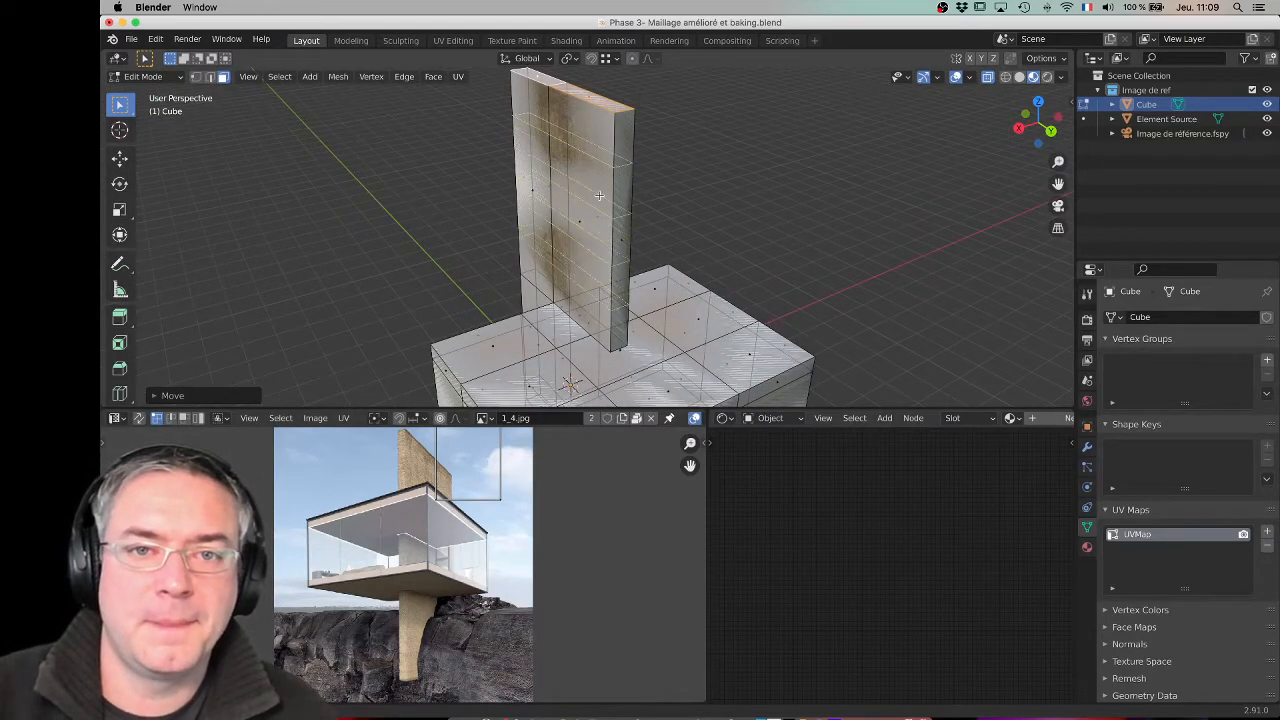
{"action": "left_click", "coordinate": [599, 193]}
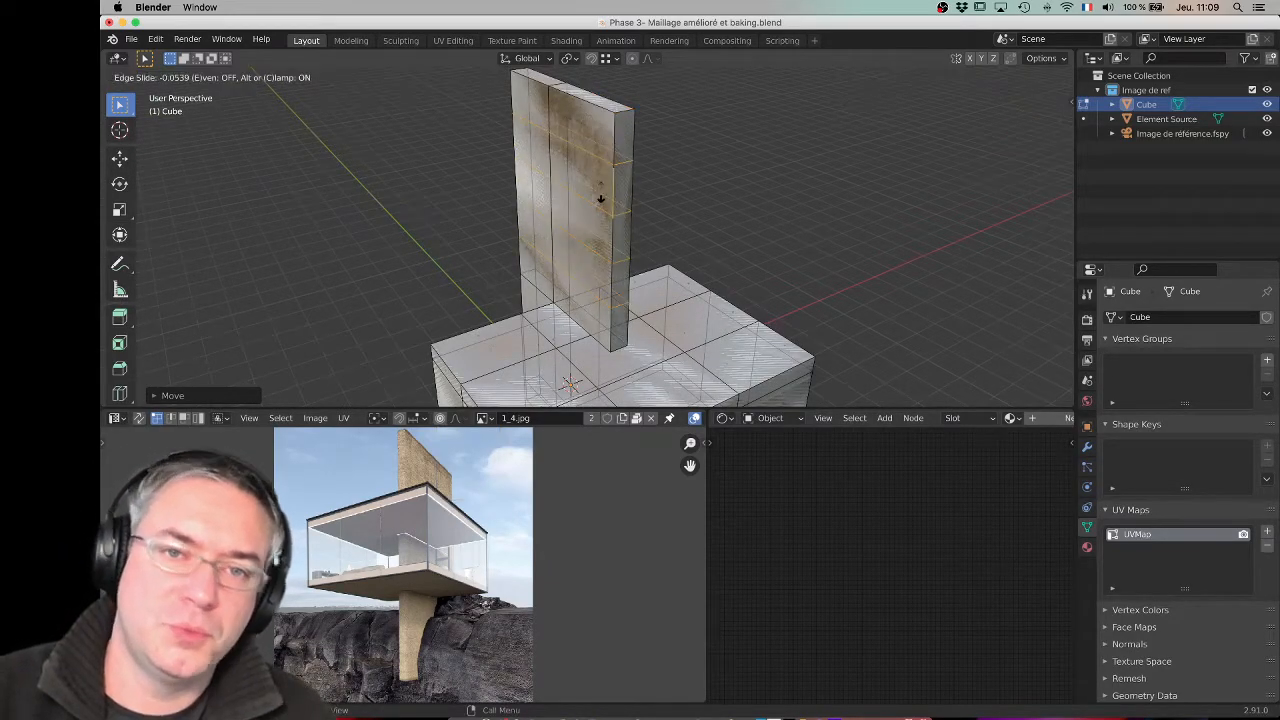
{"action": "right_click", "coordinate": [601, 199]}
Step: Add one centred vertical loop cut to each of the wall's two side-by-side sections
{"action": "middle_click_drag", "start_coordinate": [601, 199], "coordinate": [642, 232]}
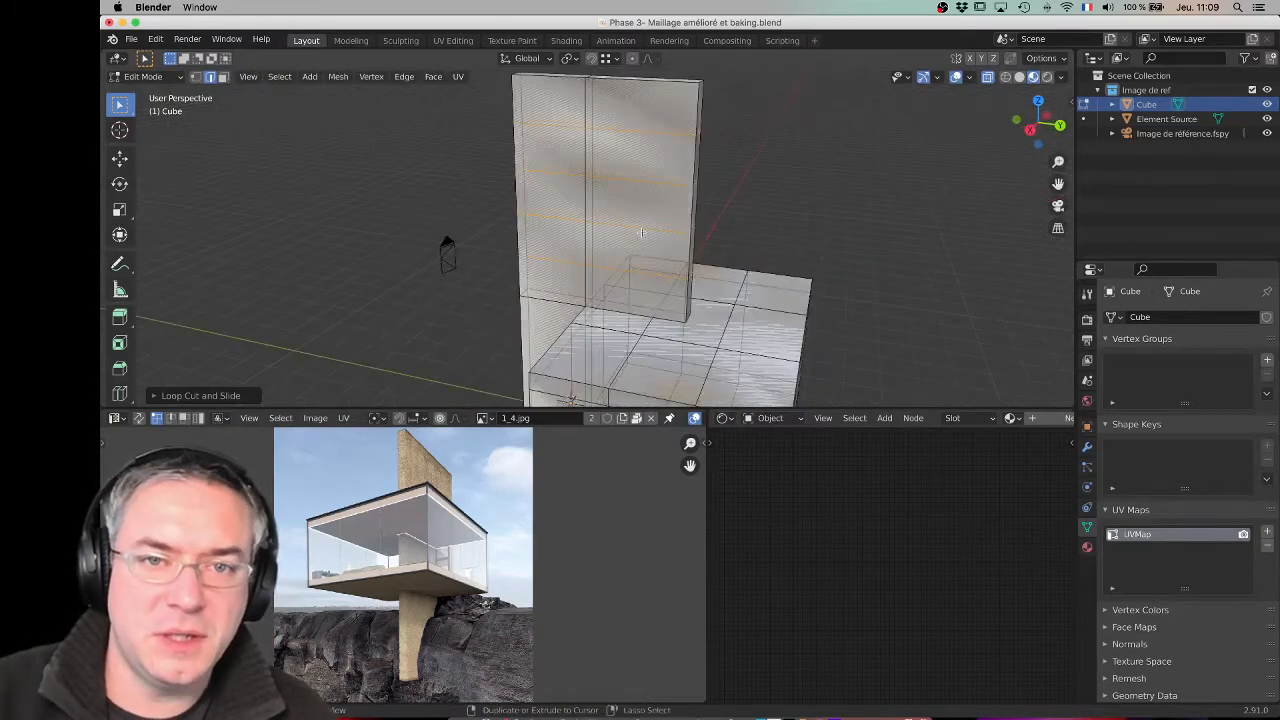
{"action": "key", "text": "ctrl+r"}
{"action": "left_click", "coordinate": [650, 141]}
{"action": "right_click", "coordinate": [660, 140]}
{"action": "middle_click_drag", "start_coordinate": [535, 156], "coordinate": [570, 147]}
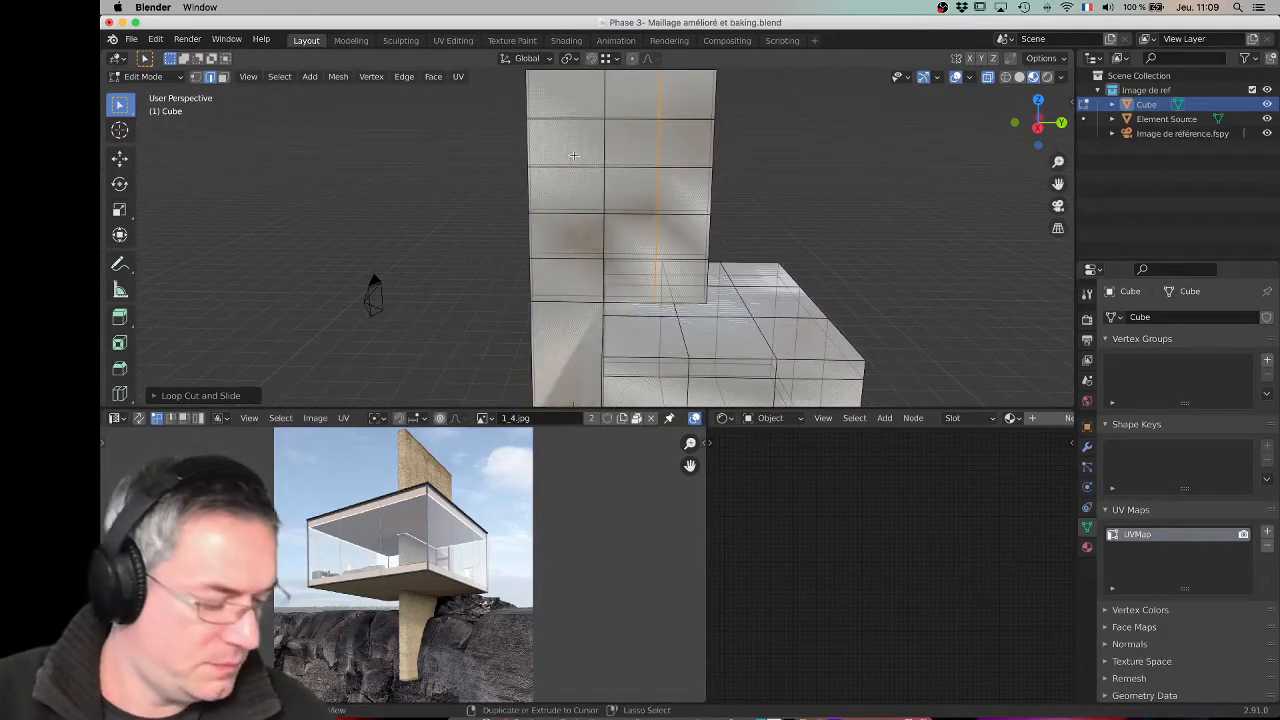
{"action": "key", "text": "ctrl+r"}
{"action": "left_click", "coordinate": [572, 72]}
{"action": "right_click", "coordinate": [574, 86]}
Step: Subdivide the lower pillar section with horizontal and vertical centred loop cuts
{"action": "middle_click_drag", "start_coordinate": [589, 140], "coordinate": [619, 285]}
{"action": "key", "text": "ctrl+r"}
{"action": "left_click", "coordinate": [619, 280]}
{"action": "right_click", "coordinate": [599, 279]}
{"action": "key", "text": "ctrl+r"}
{"action": "left_click", "coordinate": [615, 242]}
{"action": "right_click", "coordinate": [617, 242]}
Step: Add a cube at the rock stairs beneath the block and scale it down to about 0.35
{"action": "middle_click_drag", "start_coordinate": [660, 297], "coordinate": [599, 278]}
{"action": "scroll", "coordinate": [600, 277], "scroll_direction": "up", "scroll_amount": 4}
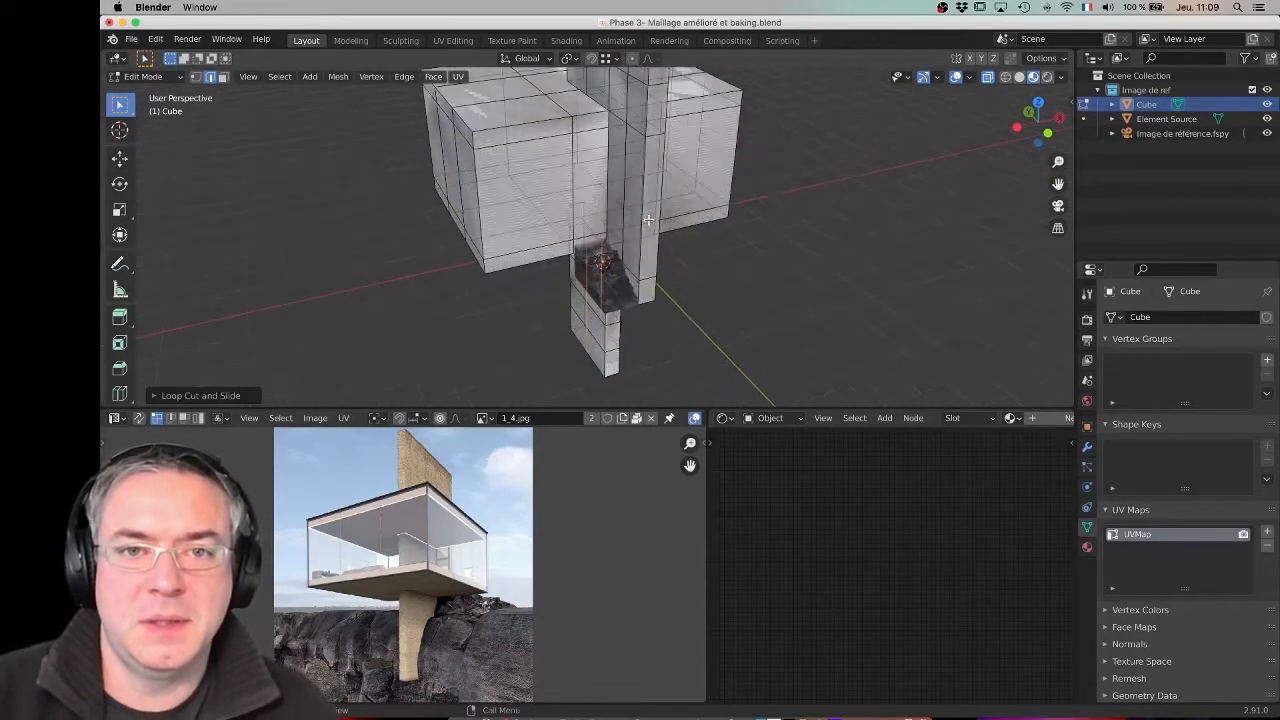
{"action": "middle_click_drag", "start_coordinate": [640, 315], "coordinate": [628, 290]}
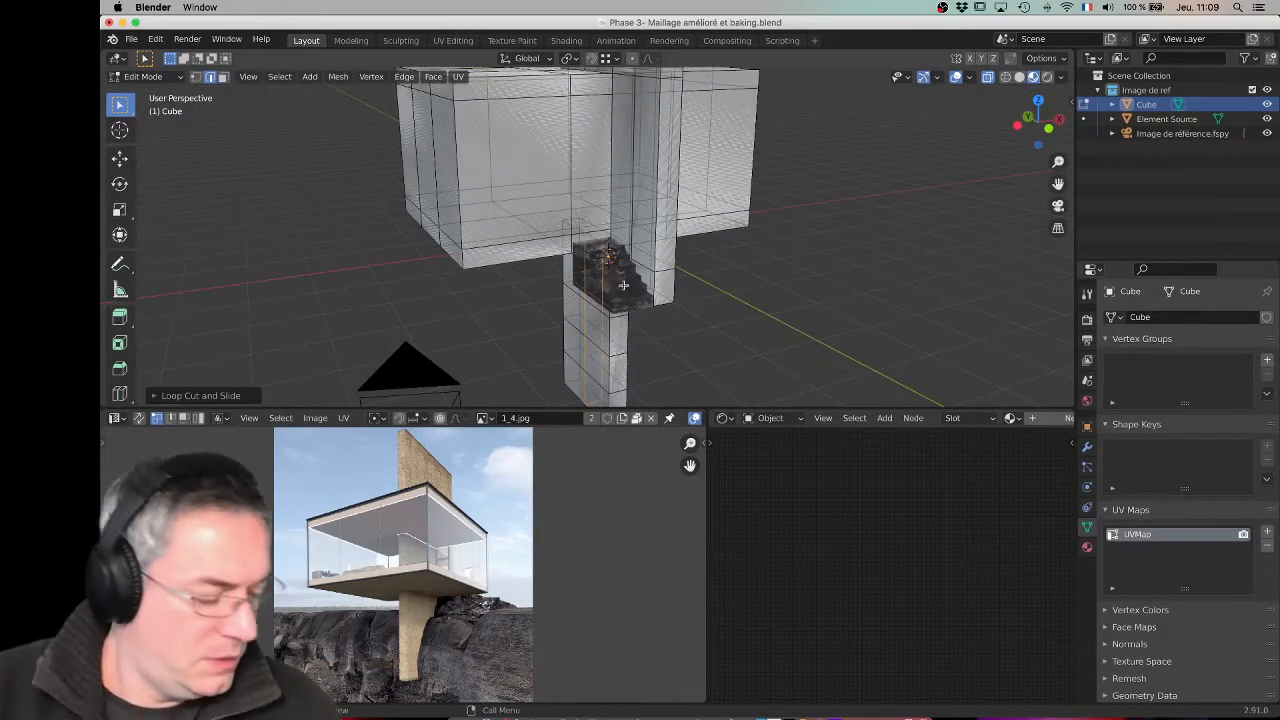
{"action": "key", "text": "alt+z"}
{"action": "key", "text": "alt+z"}
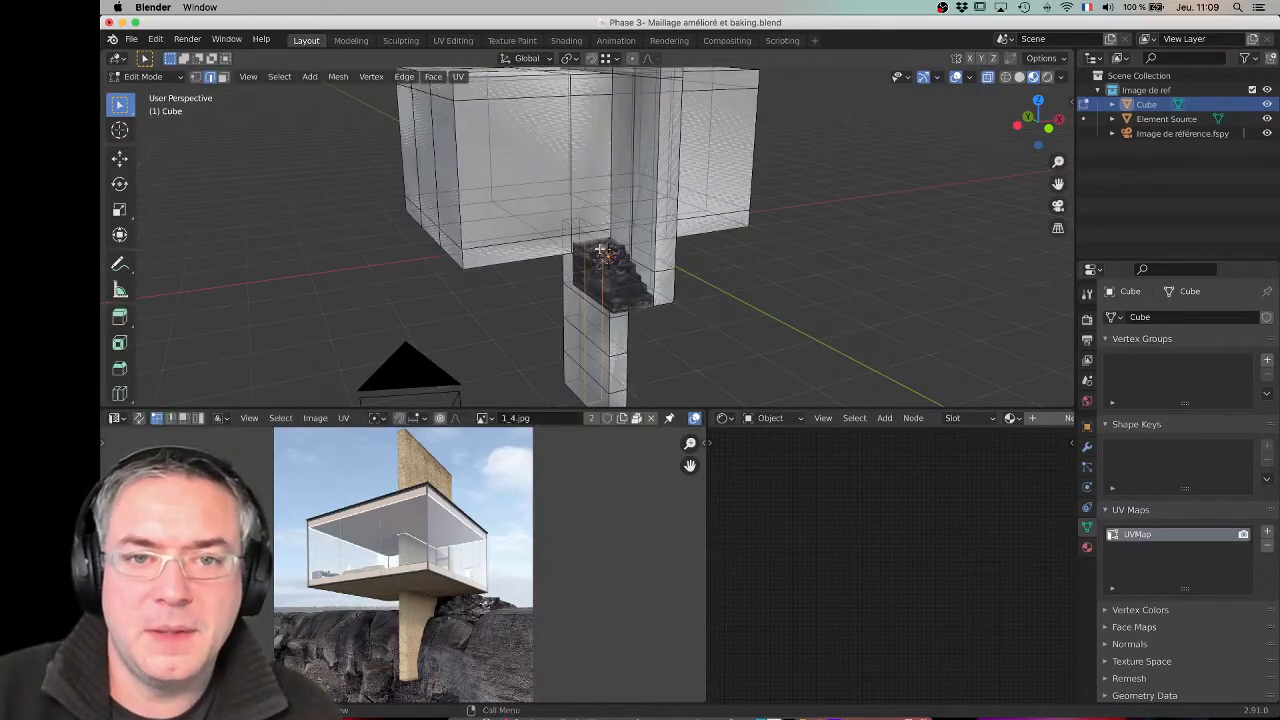
{"action": "scroll", "coordinate": [609, 258], "scroll_direction": "up", "scroll_amount": 5}
{"action": "middle_click_drag", "start_coordinate": [612, 262], "coordinate": [630, 202]}
{"action": "middle_click_drag", "start_coordinate": [616, 274], "coordinate": [672, 305]}
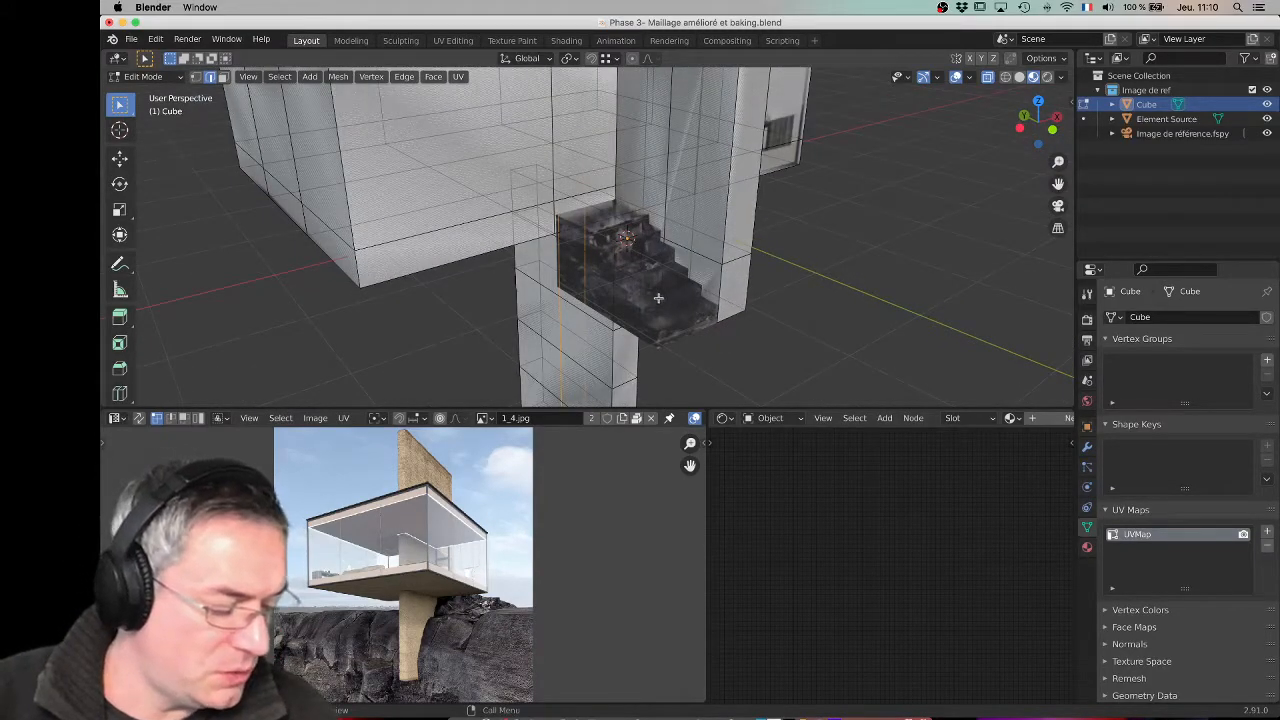
{"action": "key", "text": "shift+a"}
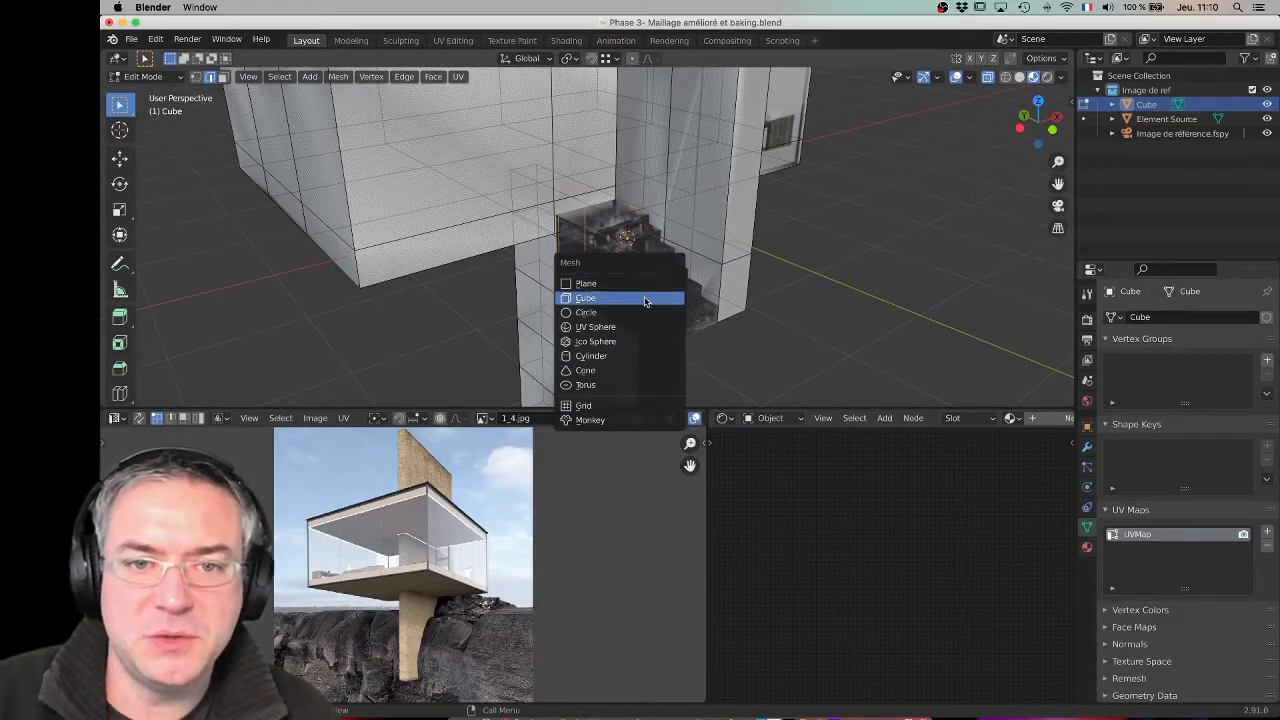
{"action": "left_click", "coordinate": [649, 294]}
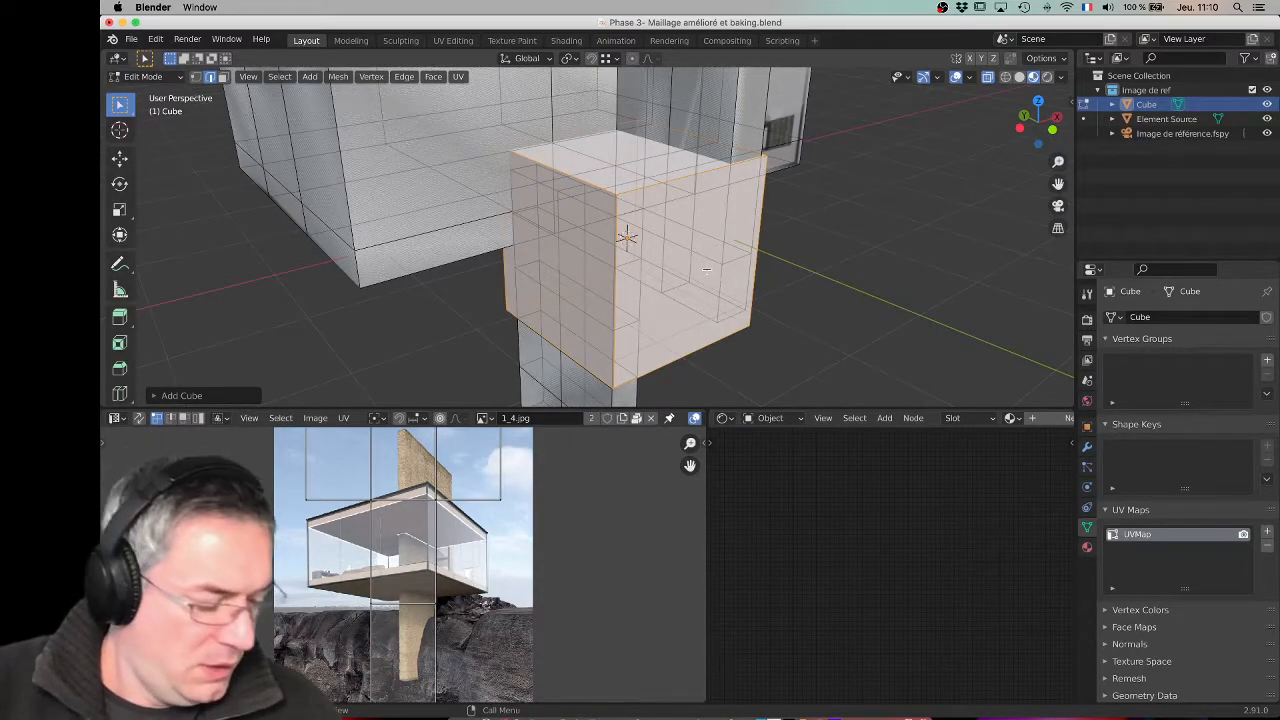
{"action": "key", "text": "s"}
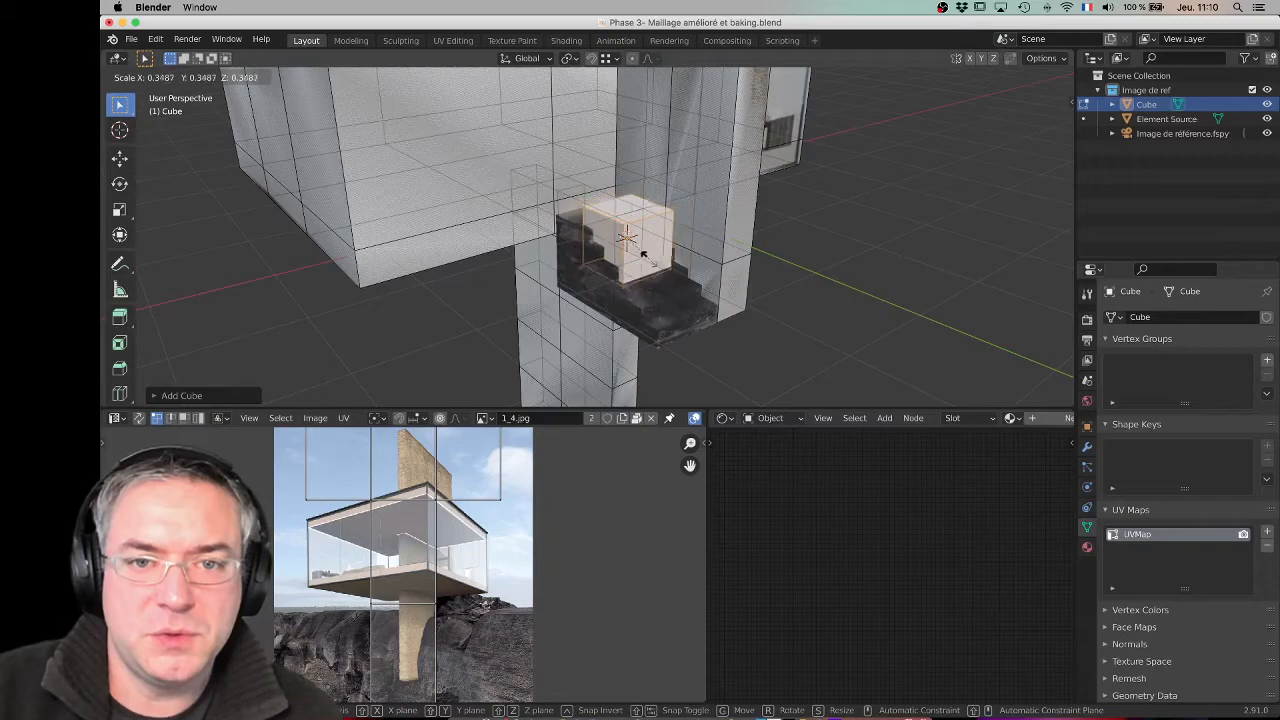
{"action": "left_click", "coordinate": [643, 253]}
Step: Move the small cube down and outward onto the lowest step of the stairs
{"action": "middle_click_drag", "start_coordinate": [634, 310], "coordinate": [652, 262]}
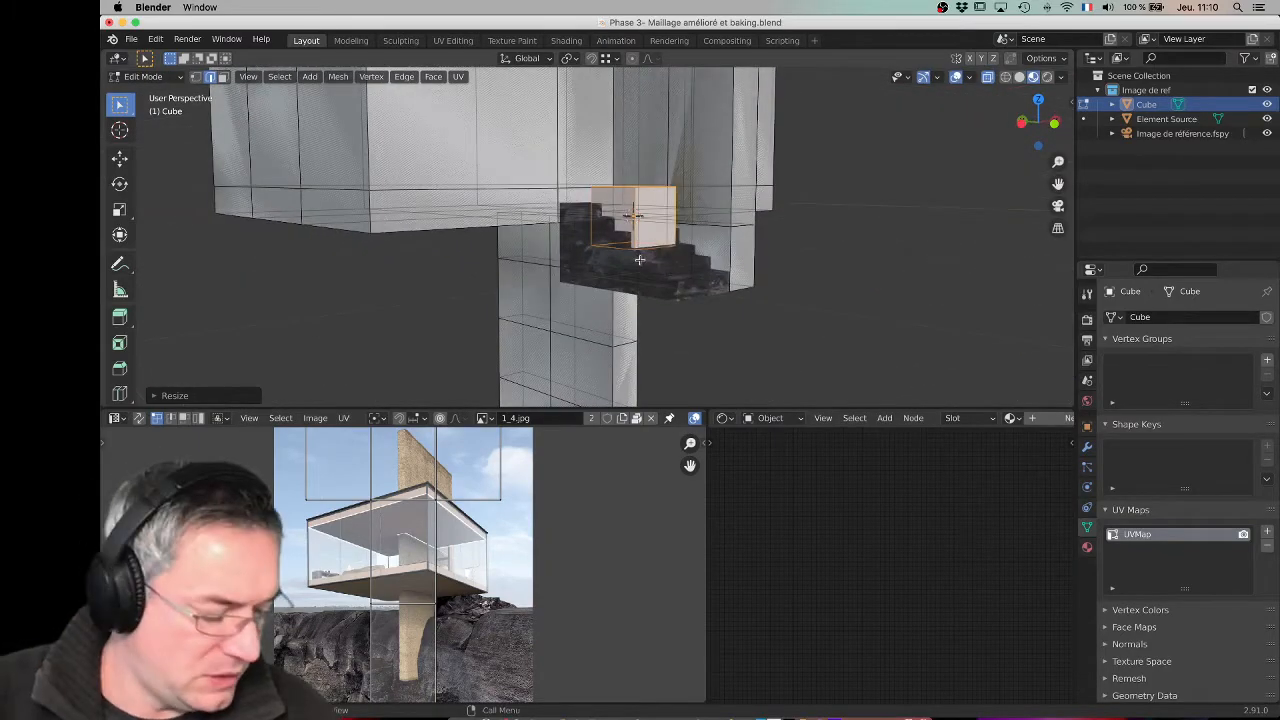
{"action": "key", "text": "g"}
{"action": "left_click", "coordinate": [681, 304]}
Step: Lower the small cube's top face about 0.45 m along Z to the height of the lowest step
{"action": "middle_click_drag", "start_coordinate": [681, 304], "coordinate": [660, 284]}
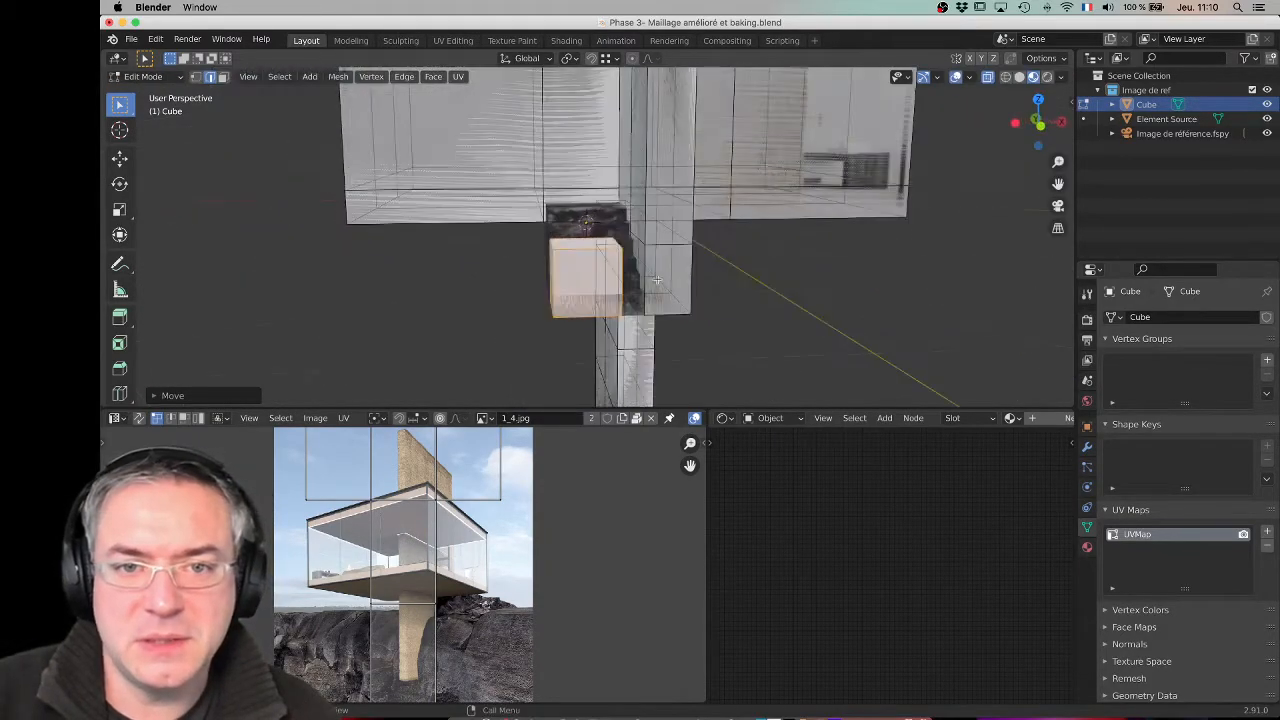
{"action": "left_click", "coordinate": [596, 239]}
{"action": "middle_click_drag", "start_coordinate": [596, 239], "coordinate": [642, 284]}
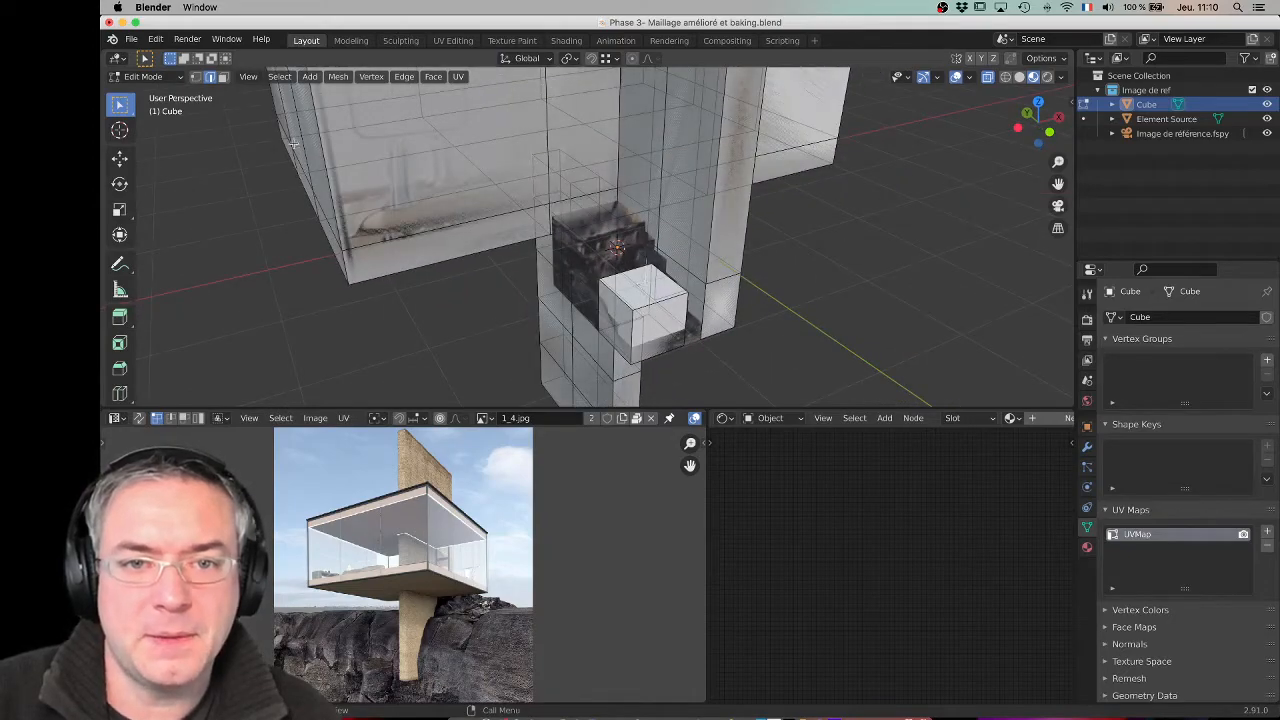
{"action": "left_click", "coordinate": [222, 78]}
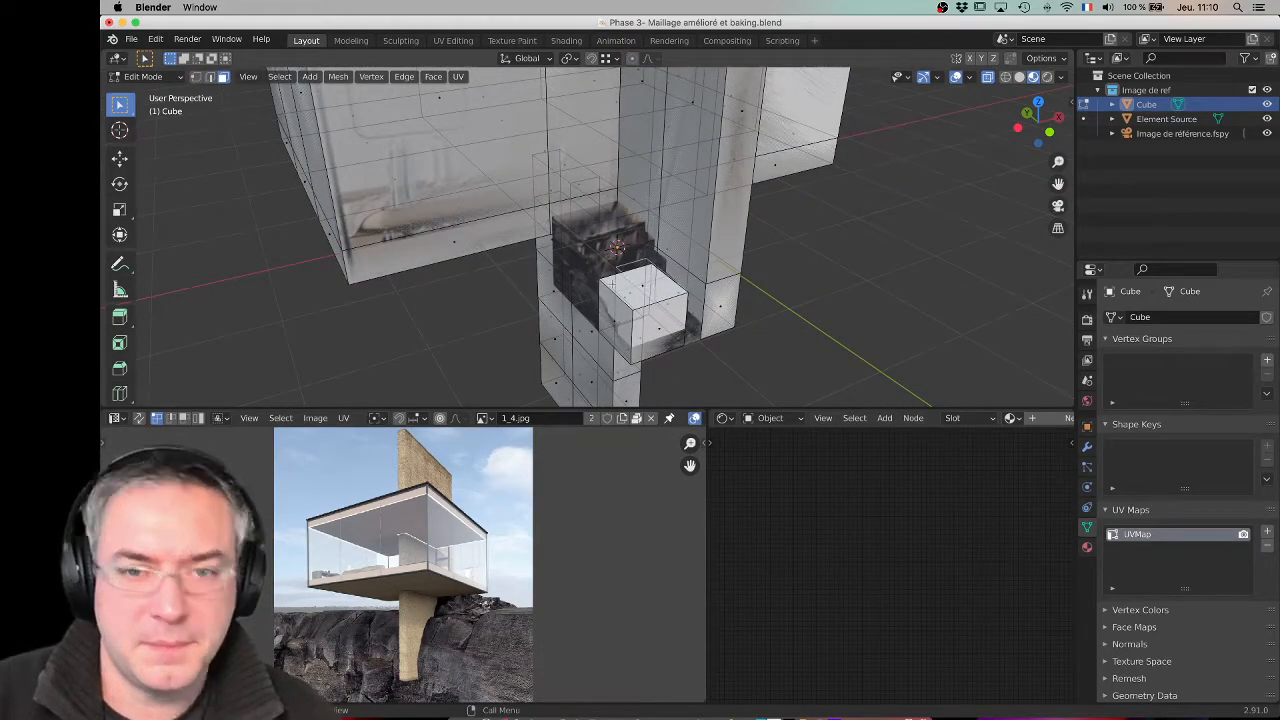
{"action": "left_click", "coordinate": [647, 290]}
{"action": "key", "text": "g"}
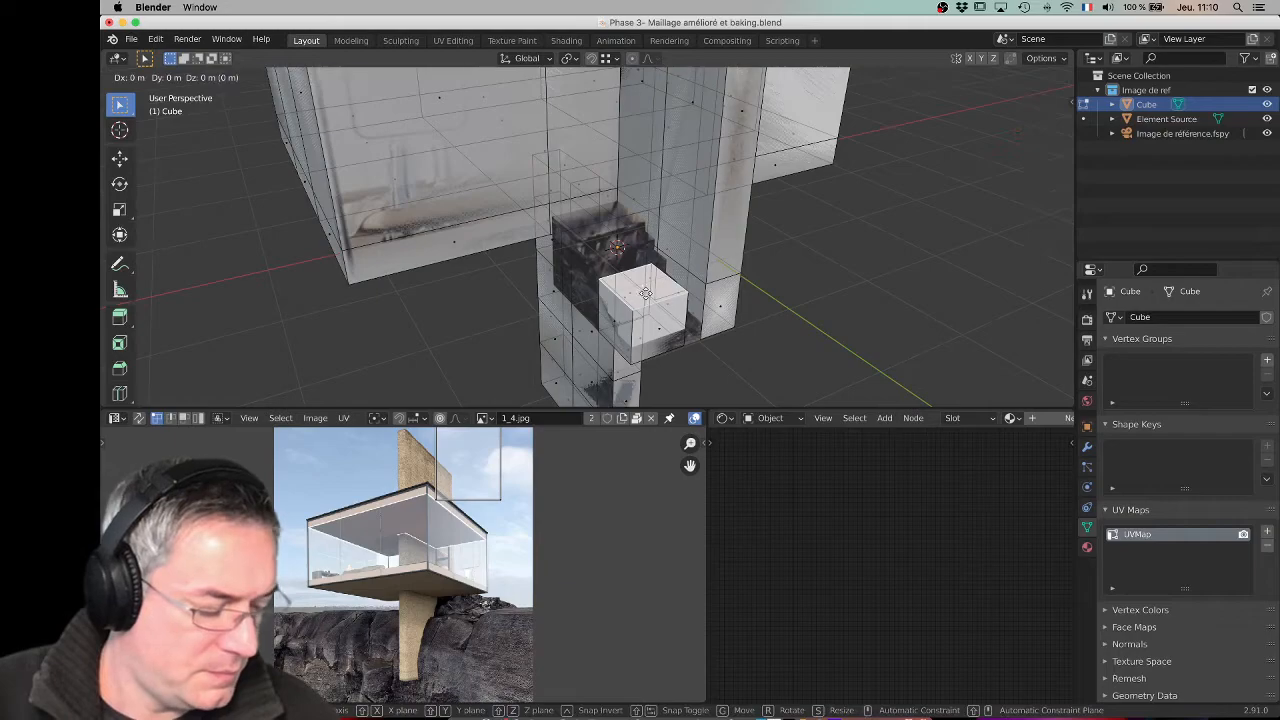
{"action": "key", "text": "z"}
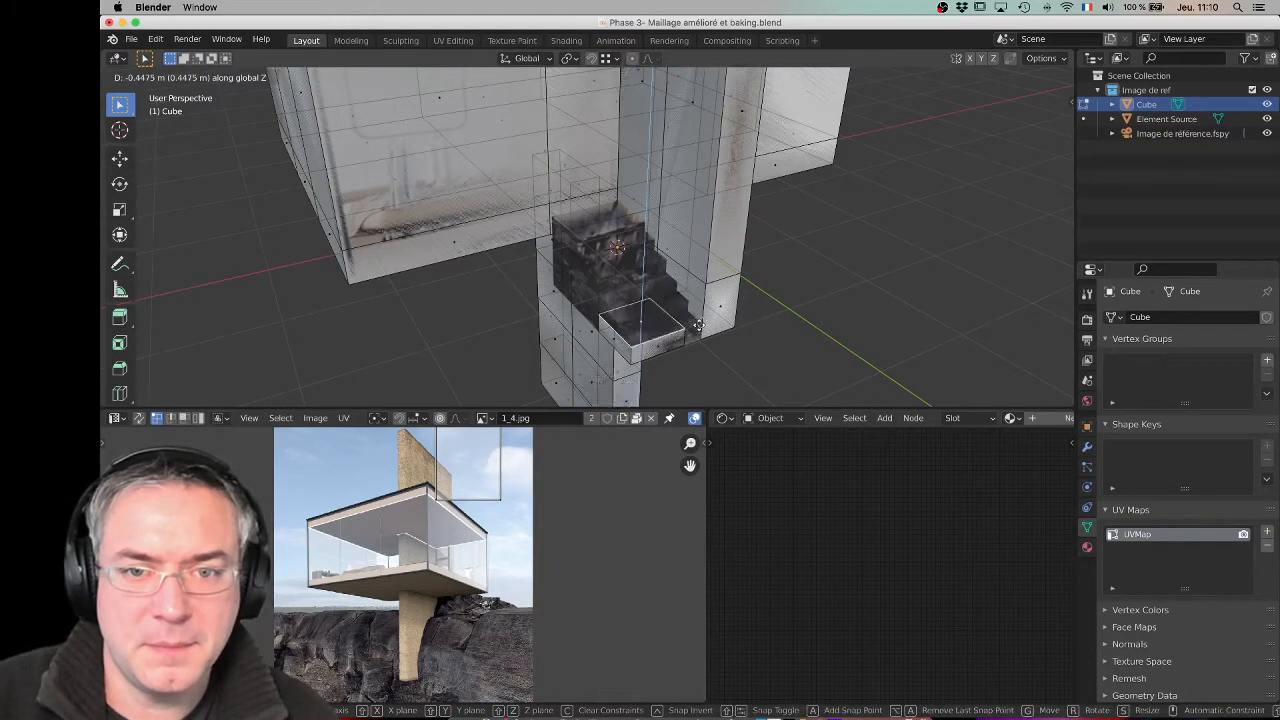
{"action": "left_click", "coordinate": [682, 336]}
Step: Move the step block's side face along X to line up with the stairs' edge at the concrete wall
{"action": "middle_click_drag", "start_coordinate": [682, 336], "coordinate": [600, 322]}
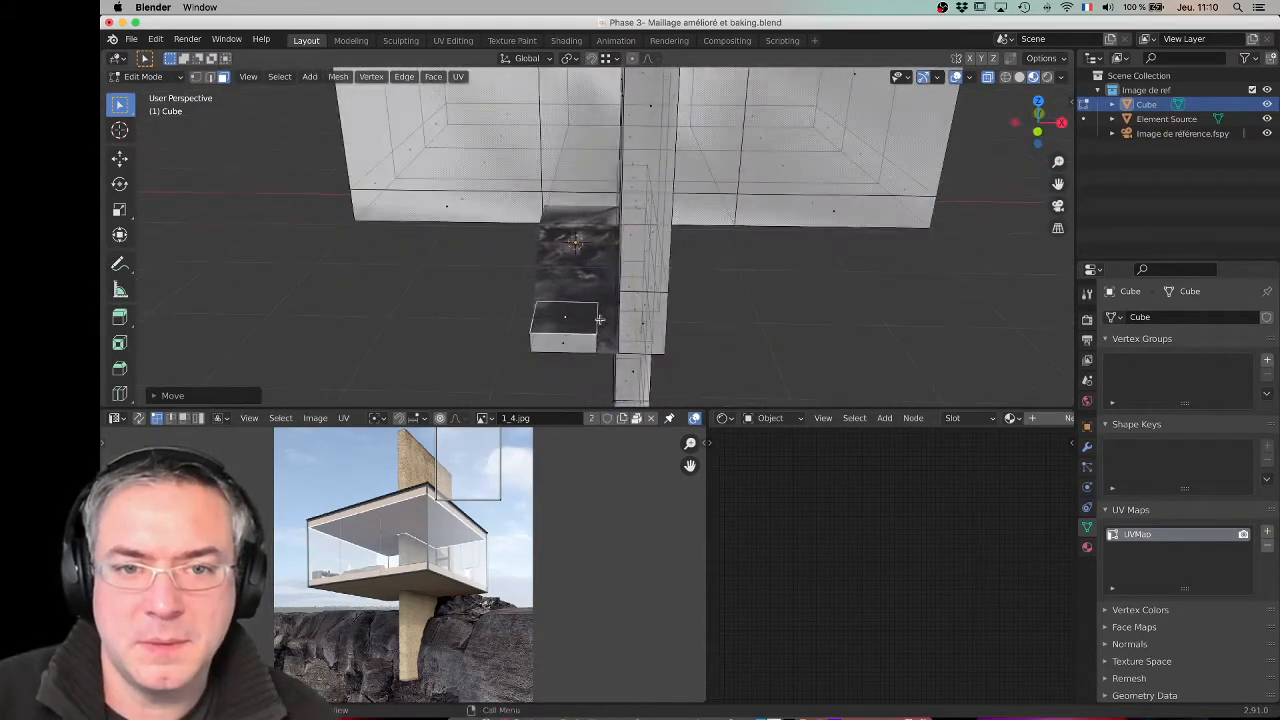
{"action": "left_click", "coordinate": [600, 325]}
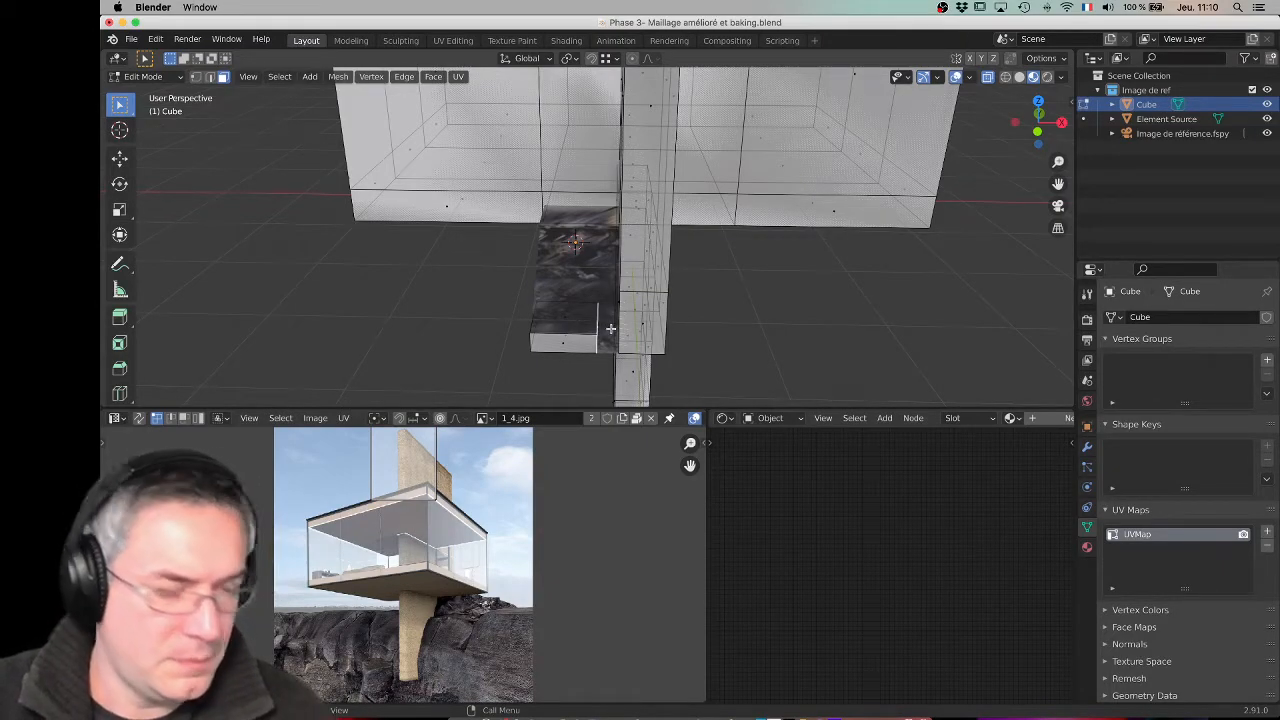
{"action": "key", "text": "g"}
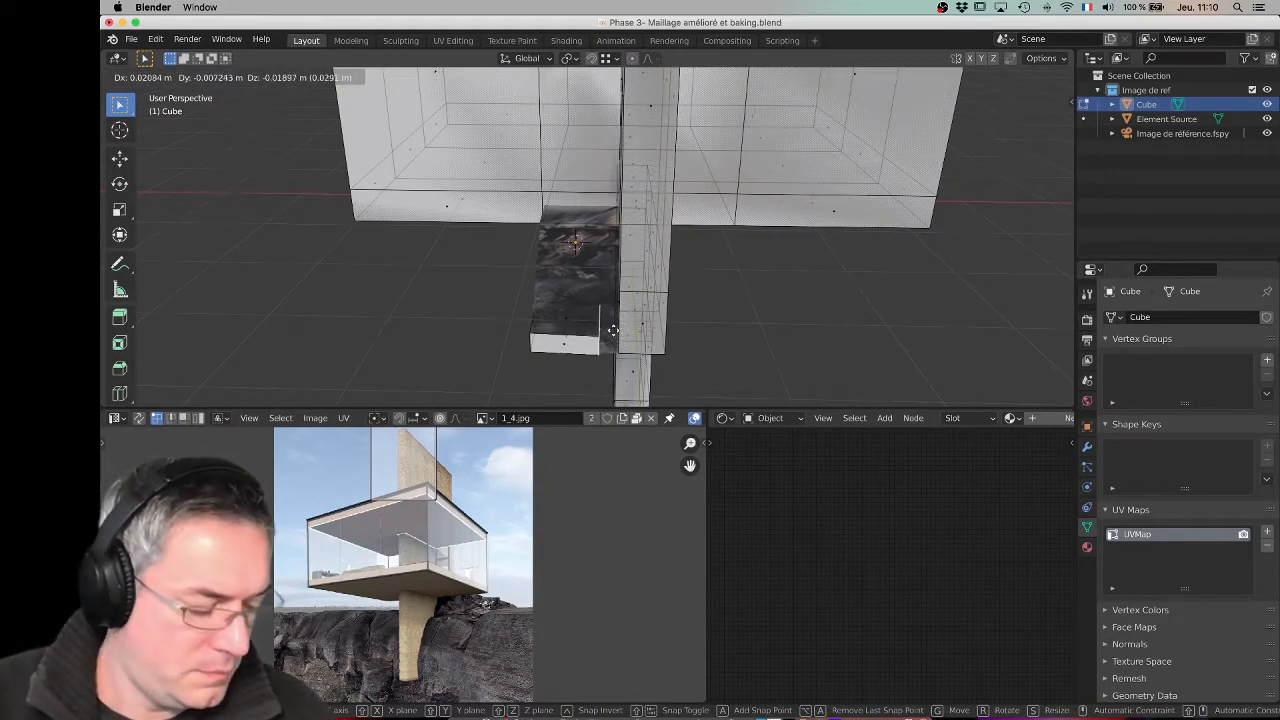
{"action": "key", "text": "x"}
{"action": "left_click", "coordinate": [558, 346]}
Step: Move the step block's inner end face along Y so the block reaches further in beneath the stairs
{"action": "middle_click_drag", "start_coordinate": [558, 346], "coordinate": [623, 329]}
{"action": "scroll", "coordinate": [687, 322], "scroll_direction": "up", "scroll_amount": 2}
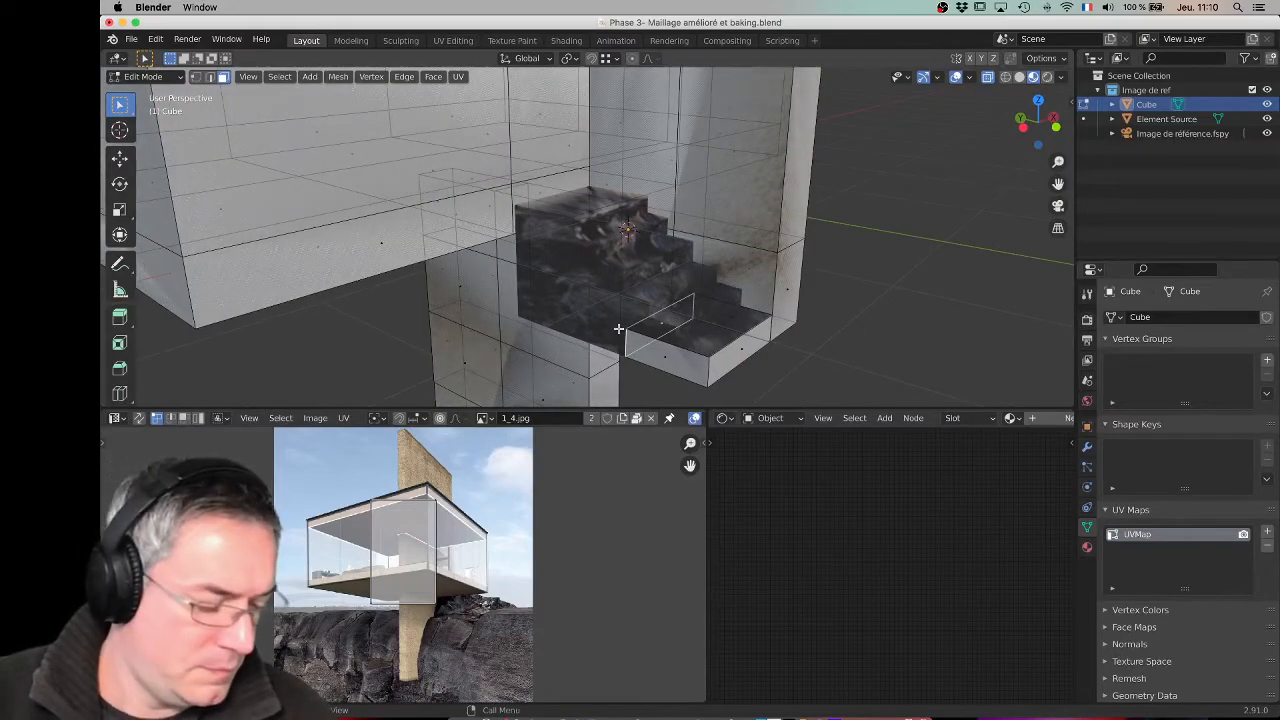
{"action": "key", "text": "g"}
{"action": "key", "text": "y"}
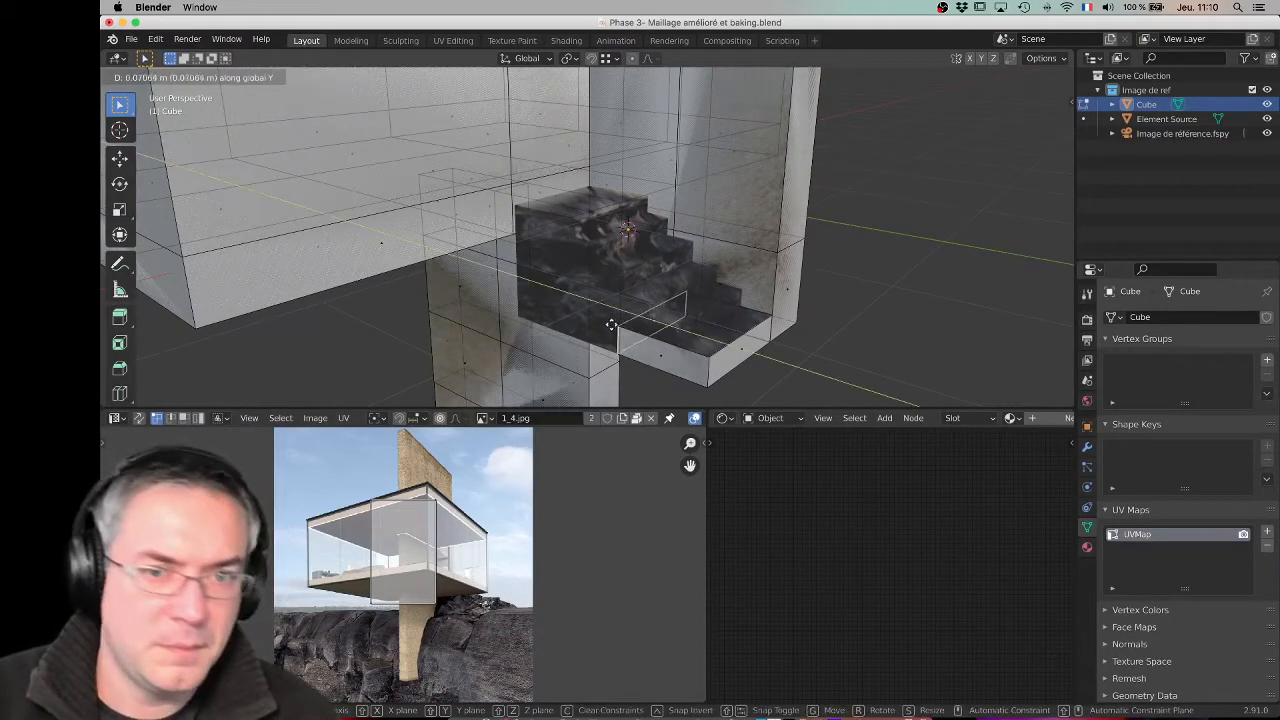
{"action": "left_click", "coordinate": [594, 266]}
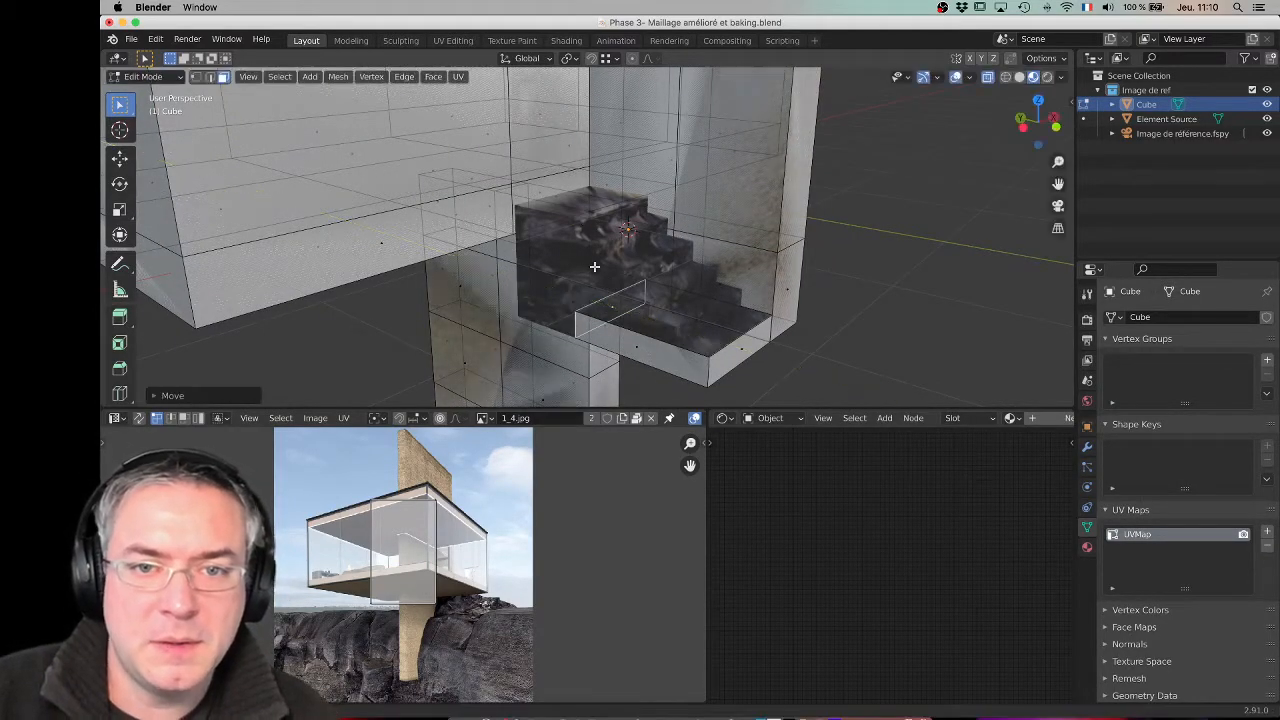
Step: Add four evenly spaced loop cuts across the step block's length, dividing it into one segment per step
{"action": "middle_click_drag", "start_coordinate": [594, 266], "coordinate": [669, 339]}
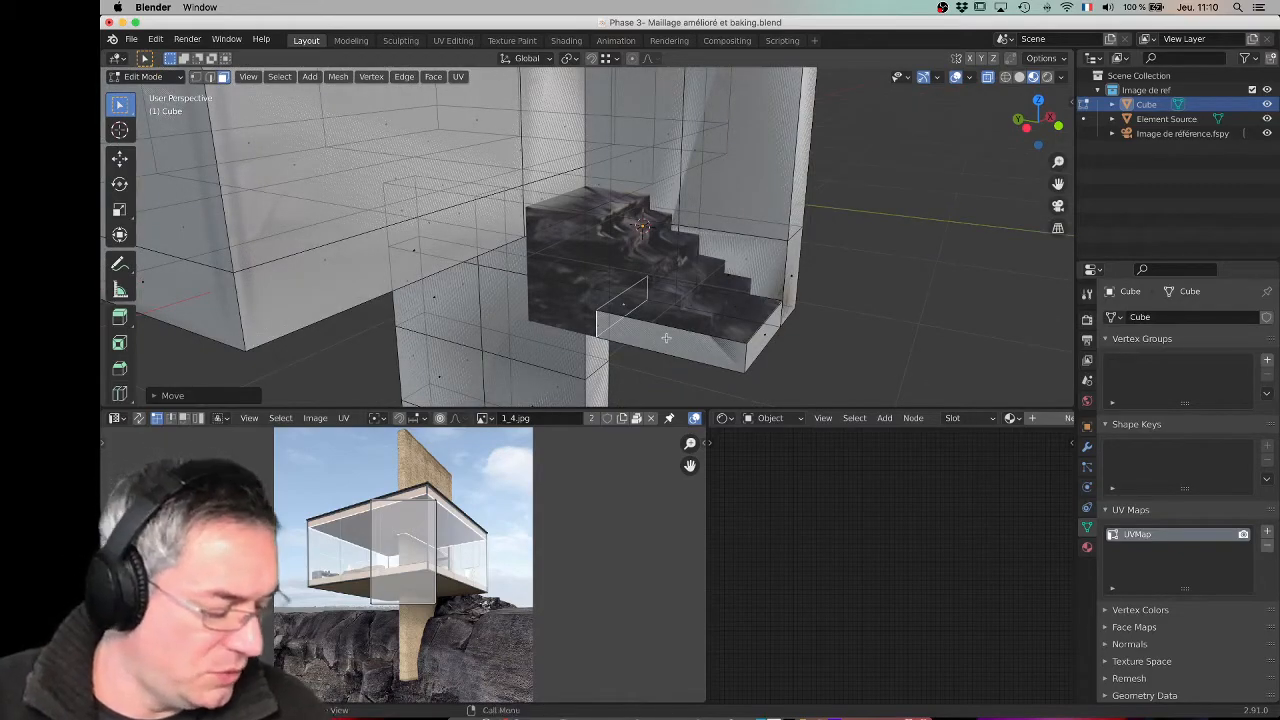
{"action": "key", "text": "ctrl+r"}
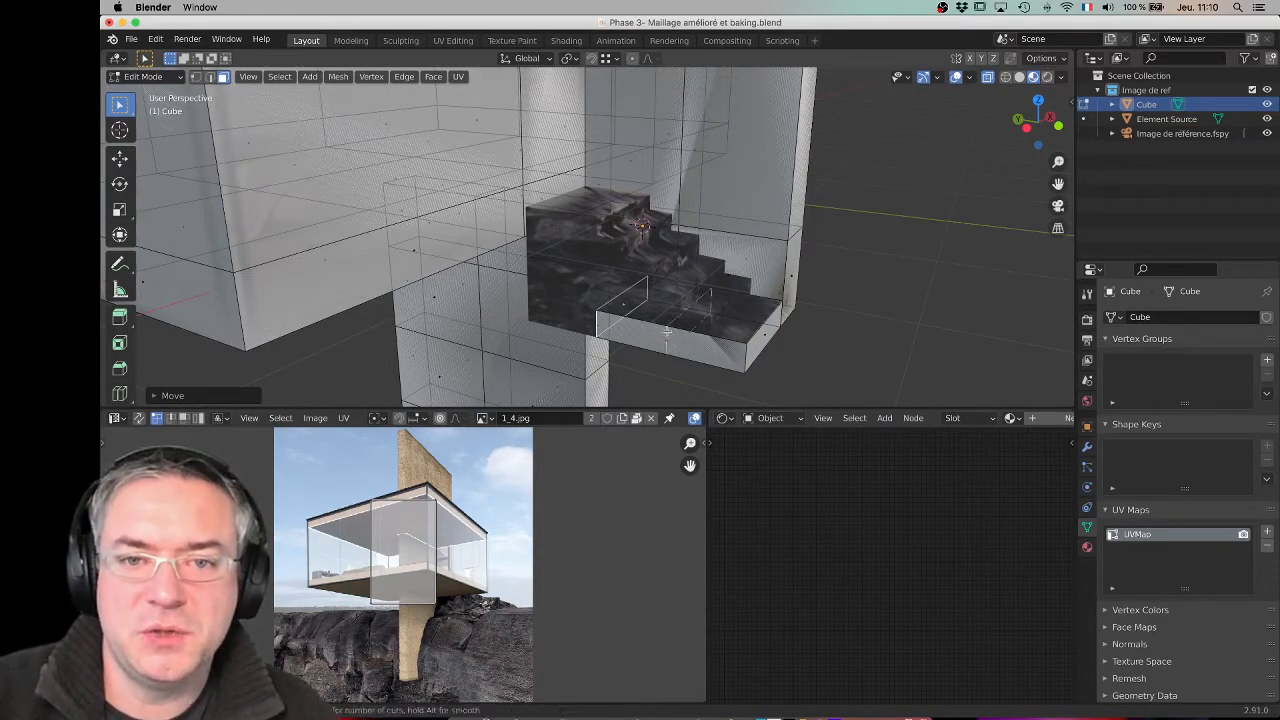
{"action": "scroll", "coordinate": [667, 331], "scroll_direction": "up", "scroll_amount": 4}
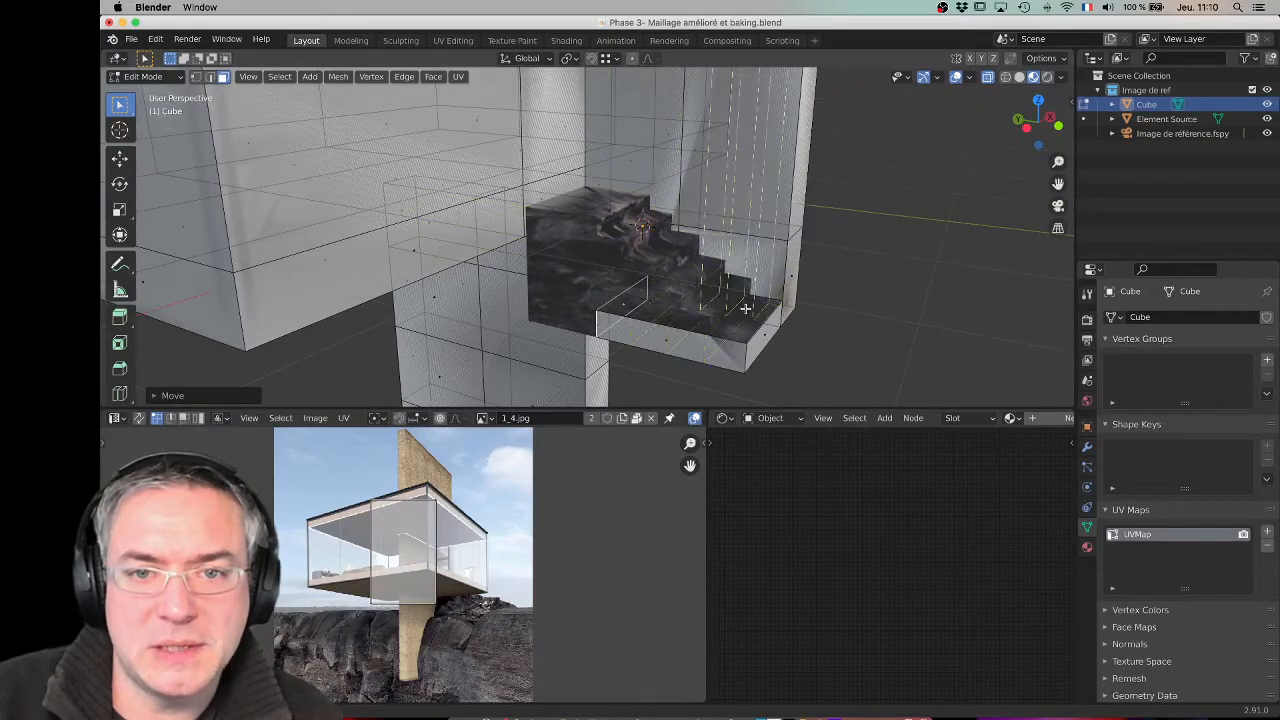
{"action": "left_click", "coordinate": [643, 347]}
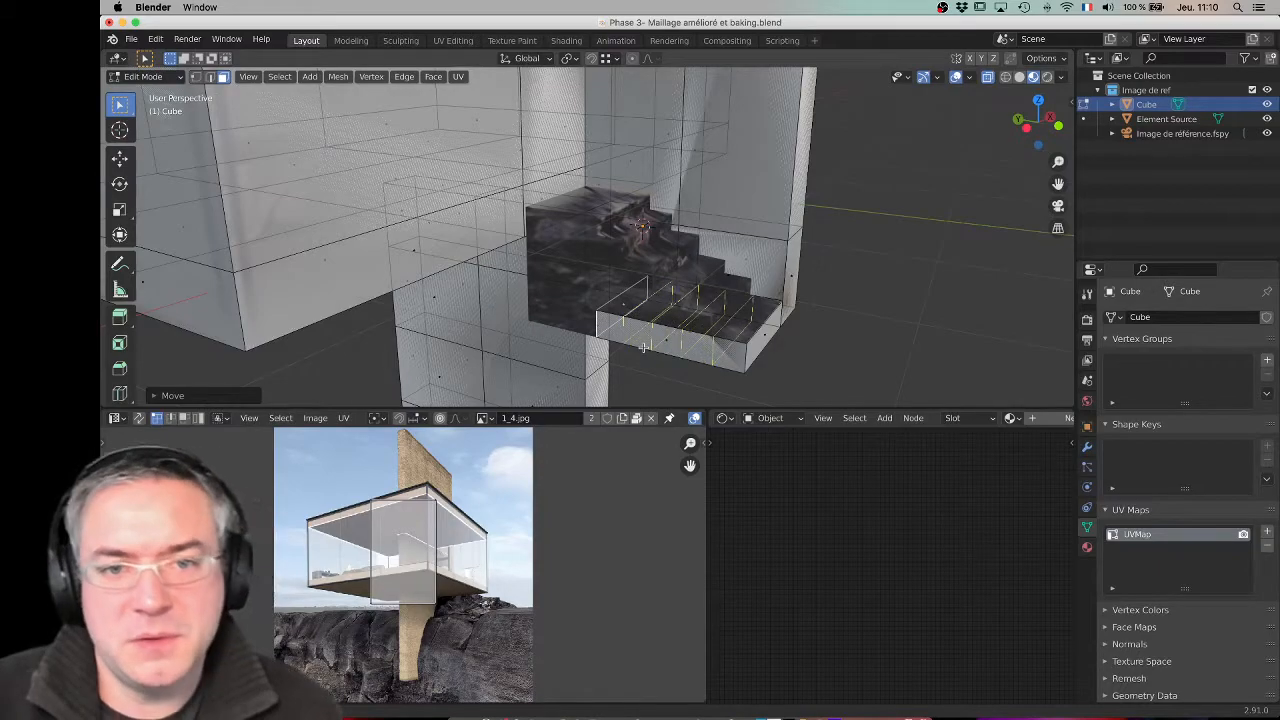
{"action": "left_click", "coordinate": [643, 347]}
{"action": "right_click", "coordinate": [643, 347]}
Step: Raise the top face of the step block's innermost segment to the height of the highest step with Extrude Manifold
{"action": "middle_click_drag", "start_coordinate": [722, 317], "coordinate": [659, 314]}
{"action": "left_click", "coordinate": [719, 320]}
{"action": "left_click", "coordinate": [602, 282]}
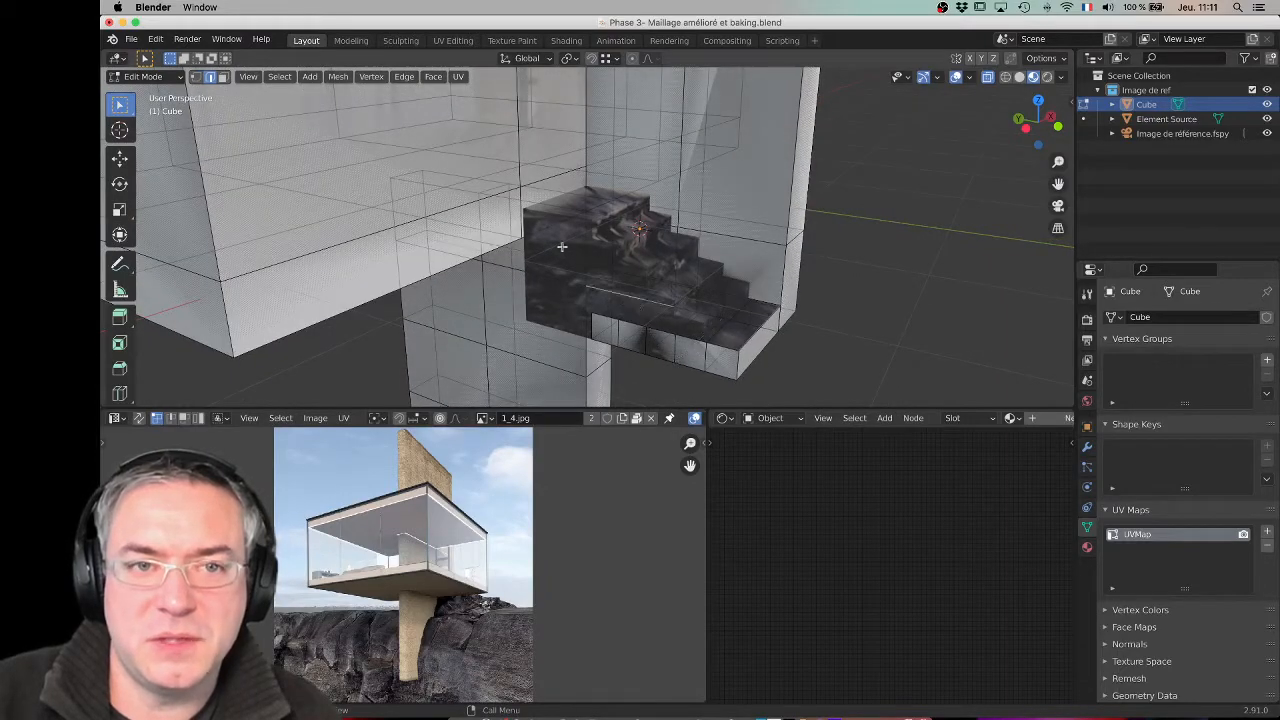
{"action": "left_click", "coordinate": [223, 77]}
{"action": "left_click", "coordinate": [618, 296]}
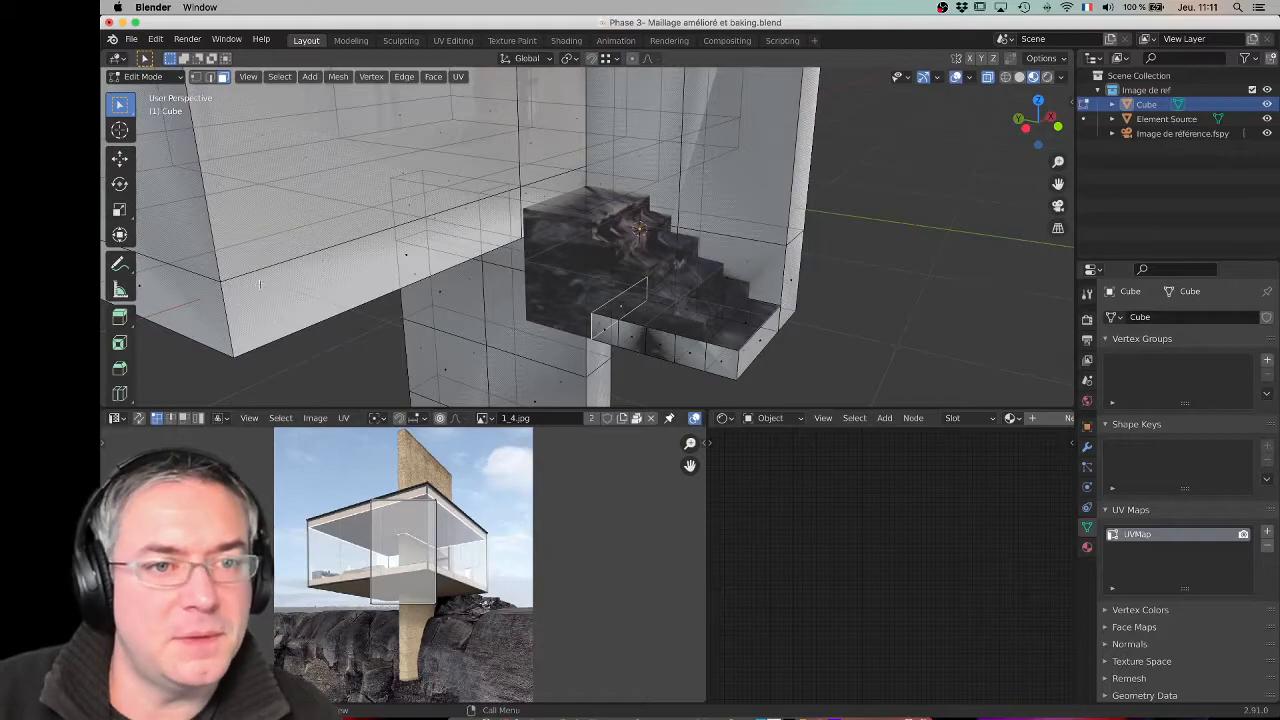
{"action": "left_click_drag", "start_coordinate": [119, 316], "coordinate": [174, 350]}
{"action": "left_click_drag", "start_coordinate": [643, 305], "coordinate": [645, 190]}
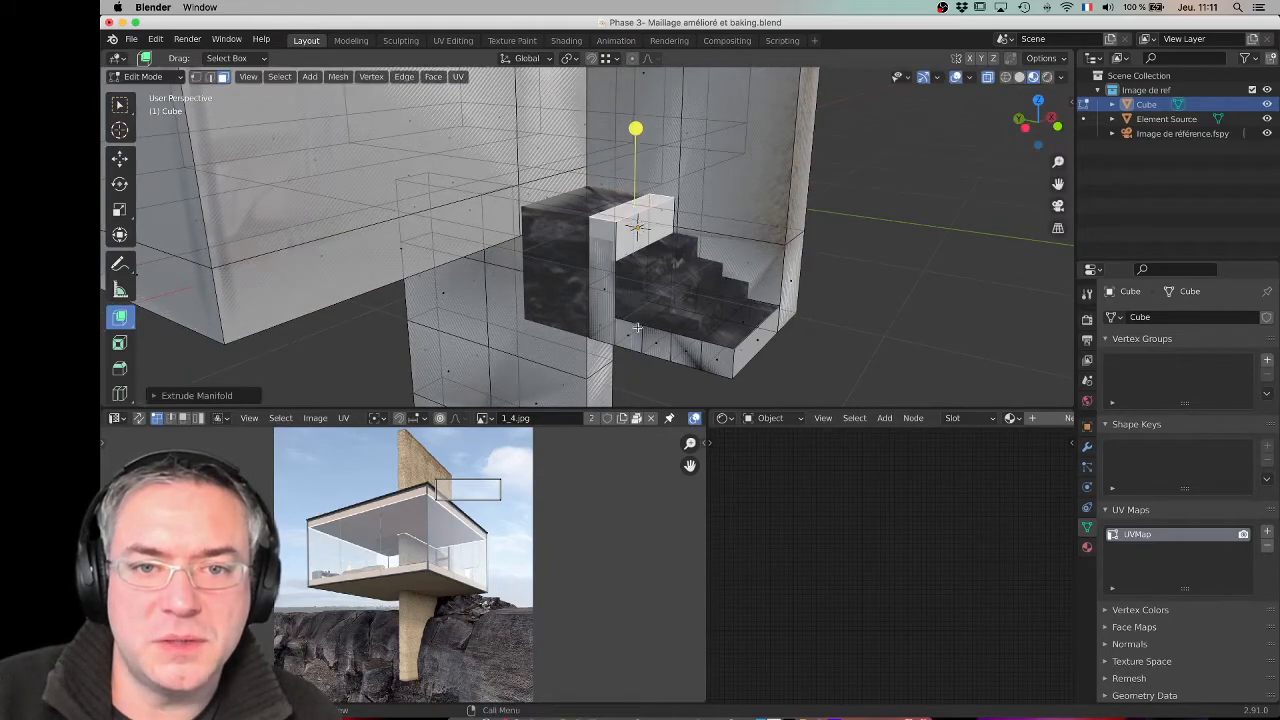
Step: Extrude the top faces of the next three segments up to their matching reference steps, and lower the highest step slightly
{"action": "left_click", "coordinate": [665, 232]}
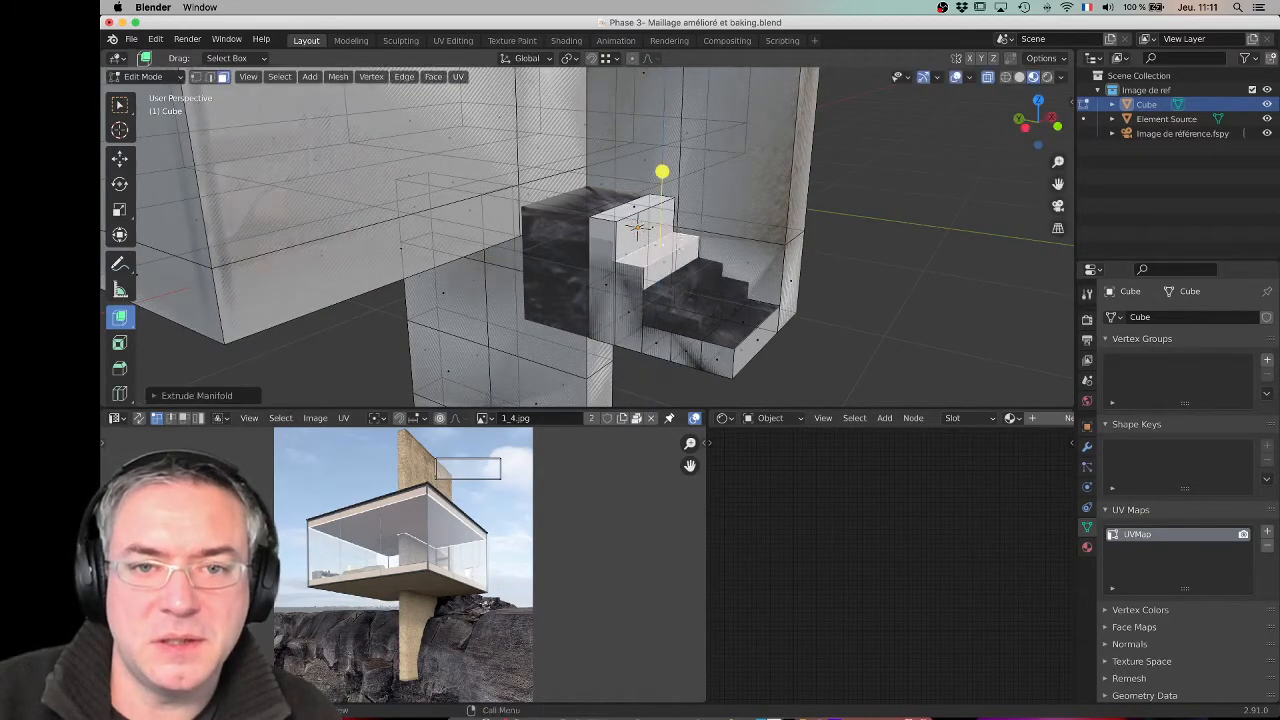
{"action": "left_click_drag", "start_coordinate": [664, 175], "coordinate": [707, 327]}
{"action": "left_click", "coordinate": [677, 322]}
{"action": "left_click", "coordinate": [685, 309]}
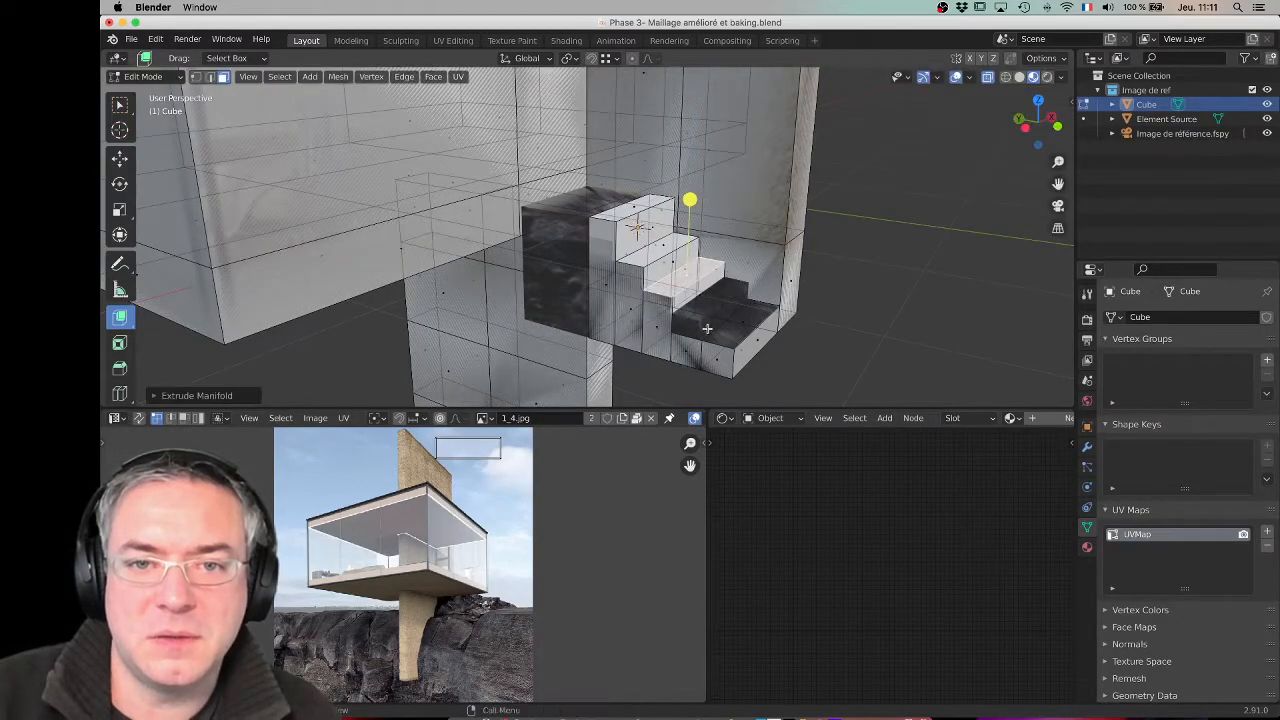
{"action": "left_click_drag", "start_coordinate": [717, 246], "coordinate": [727, 281]}
{"action": "middle_click_drag", "start_coordinate": [629, 309], "coordinate": [640, 355]}
{"action": "left_click", "coordinate": [643, 236]}
{"action": "left_click_drag", "start_coordinate": [637, 149], "coordinate": [636, 165]}
Step: Extrude the stair block's inner end face to the landing's far edge, and raise the landing's top face to cover the reference rock
{"action": "middle_click_drag", "start_coordinate": [636, 165], "coordinate": [586, 271]}
{"action": "left_click", "coordinate": [645, 266]}
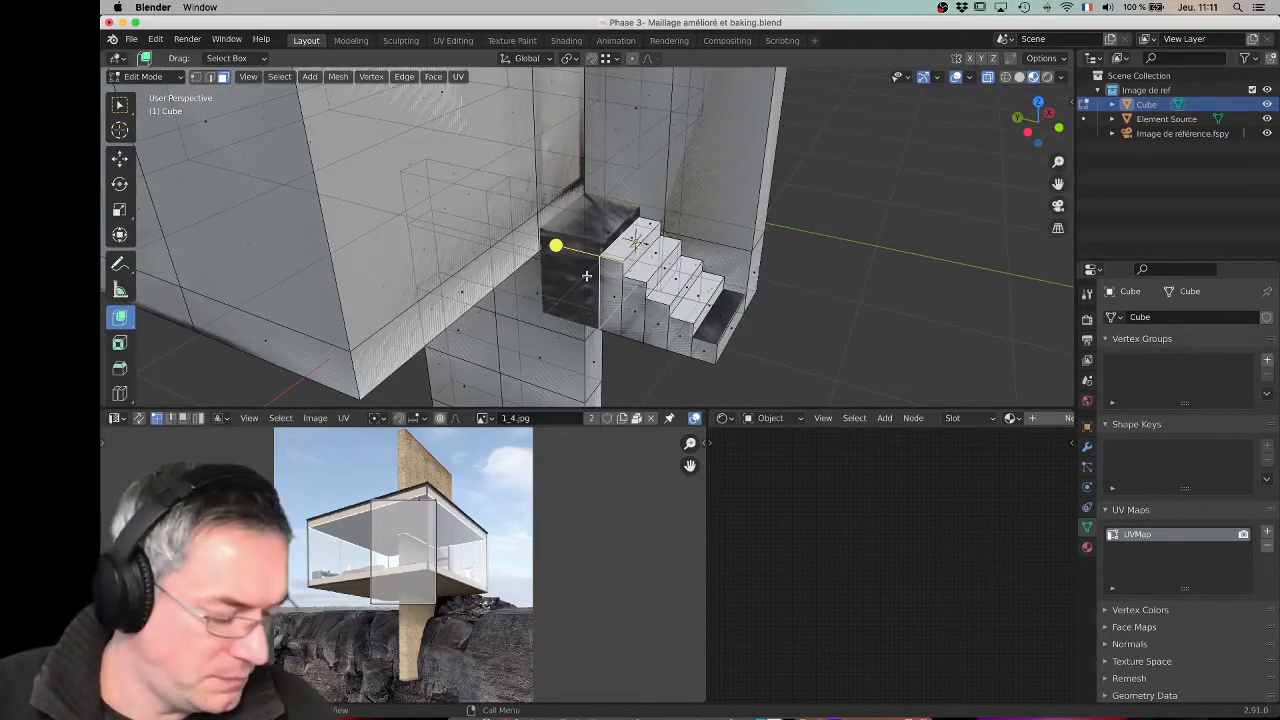
{"action": "key", "text": "e"}
{"action": "left_click", "coordinate": [578, 230]}
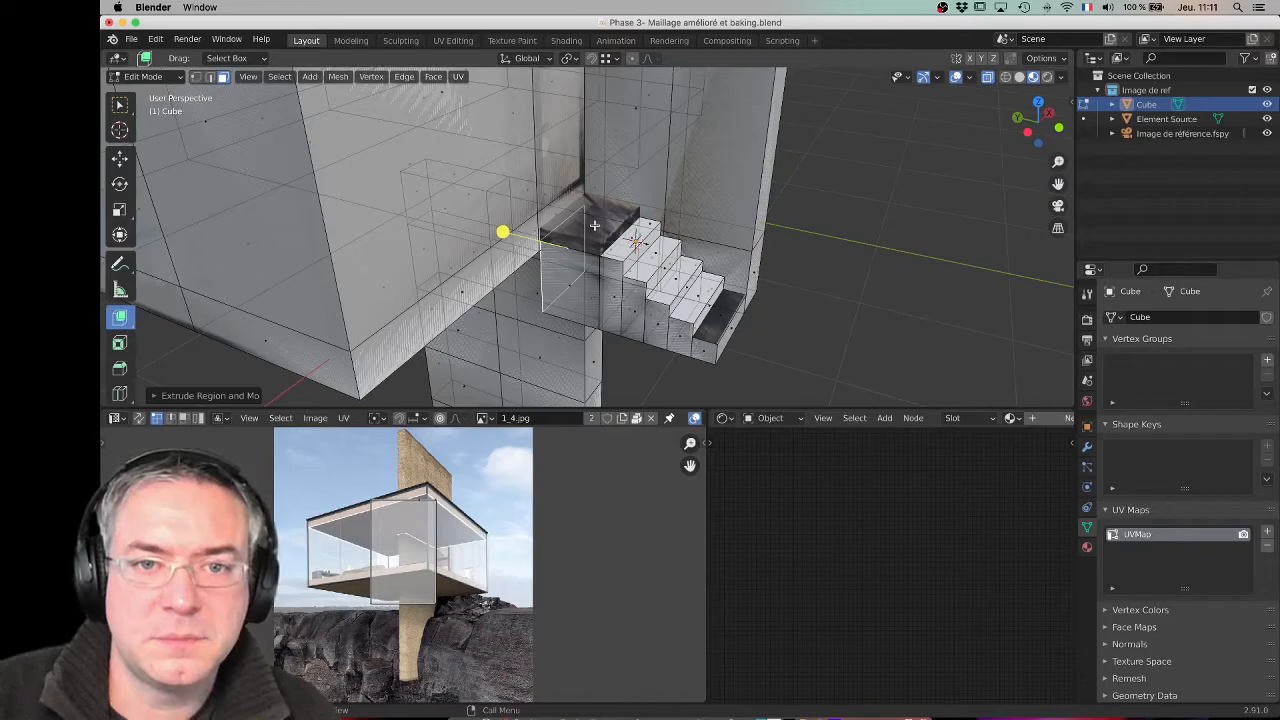
{"action": "left_click", "coordinate": [594, 226]}
{"action": "left_click_drag", "start_coordinate": [620, 186], "coordinate": [592, 140]}
{"action": "middle_click_drag", "start_coordinate": [642, 292], "coordinate": [640, 400]}
{"action": "scroll", "coordinate": [637, 218], "scroll_direction": "down", "scroll_amount": 3}
{"action": "scroll", "coordinate": [582, 247], "scroll_direction": "up", "scroll_amount": 6}
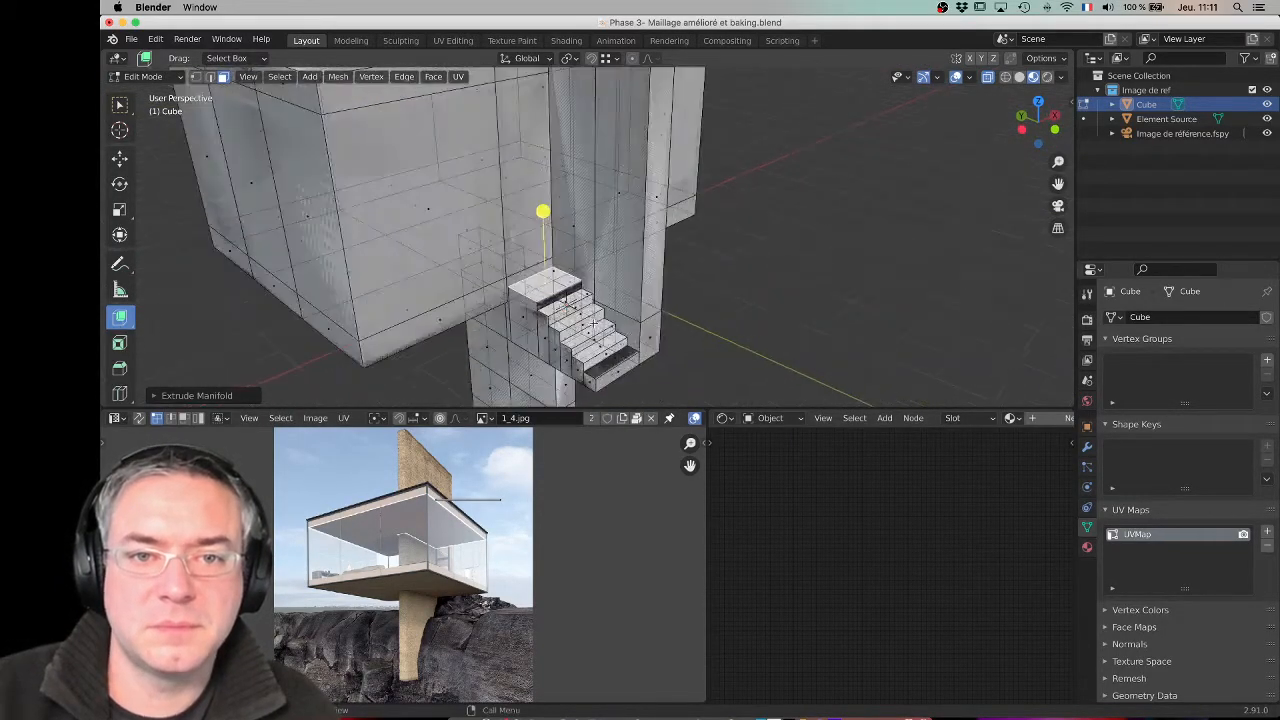
Step: Leave Edit Mode, hide the new Cube object and select Element Source
{"action": "scroll", "coordinate": [594, 316], "scroll_direction": "down", "scroll_amount": 5}
{"action": "middle_click_drag", "start_coordinate": [594, 316], "coordinate": [590, 259]}
{"action": "middle_click_drag", "start_coordinate": [590, 259], "coordinate": [692, 287], "text": "shift"}
{"action": "key", "text": "Tab"}
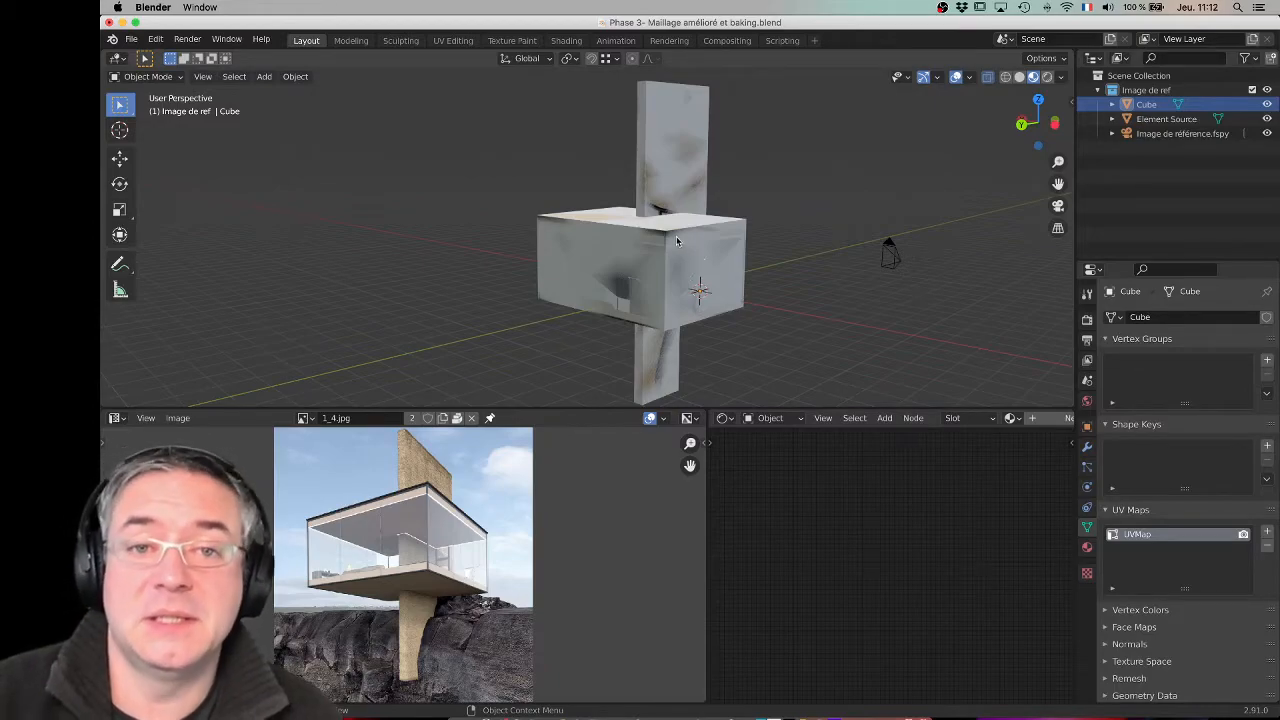
{"action": "middle_click_drag", "start_coordinate": [701, 203], "coordinate": [650, 215]}
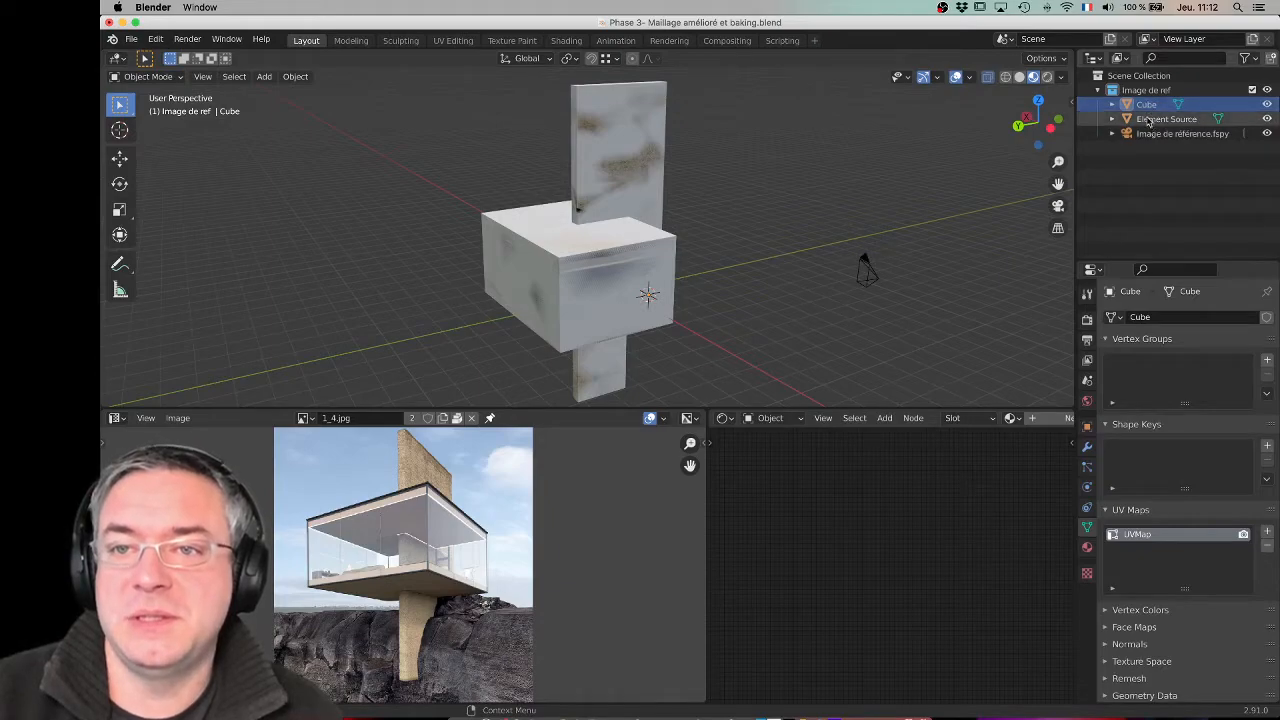
{"action": "left_click", "coordinate": [1266, 104]}
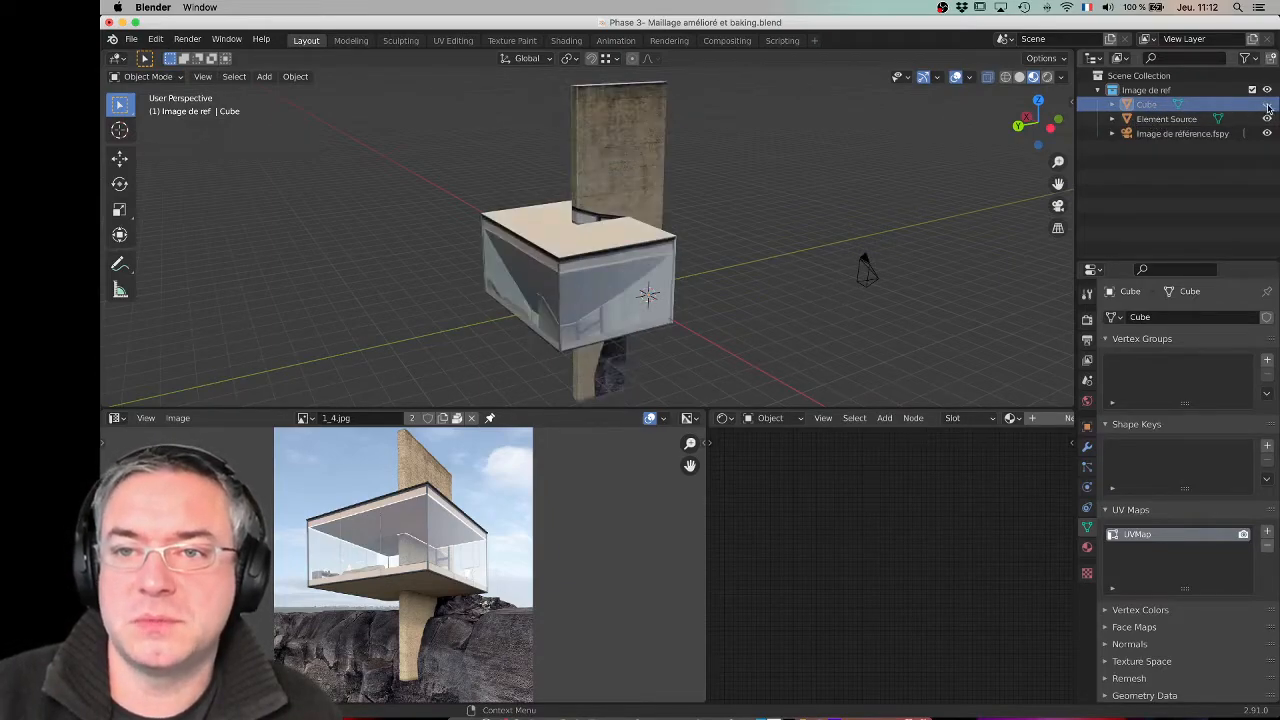
{"action": "left_click", "coordinate": [1138, 120]}
Step: Examine Element Source's projected textures and the shader nodes and settings of its VUE 2 material
{"action": "middle_click_drag", "start_coordinate": [751, 200], "coordinate": [660, 197]}
{"action": "scroll", "coordinate": [640, 190], "scroll_direction": "up", "scroll_amount": 3}
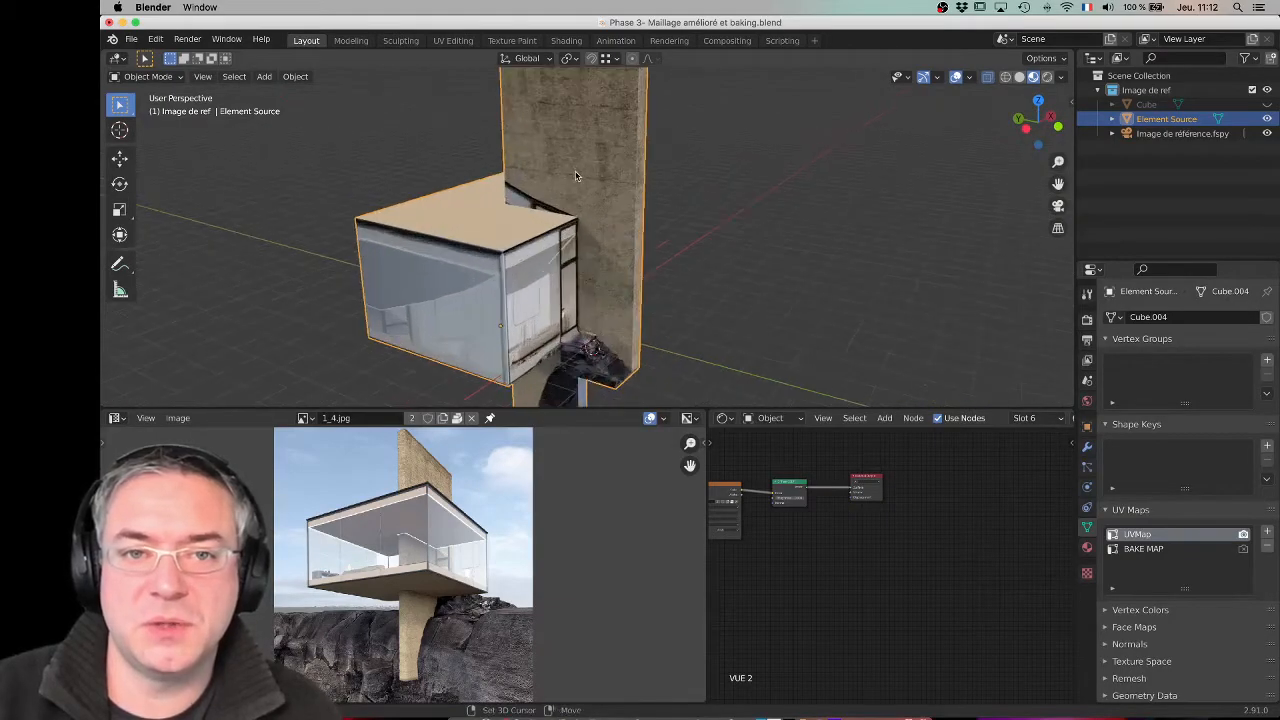
{"action": "middle_click_drag", "start_coordinate": [616, 149], "coordinate": [646, 244], "text": "shift"}
{"action": "middle_click_drag", "start_coordinate": [595, 180], "coordinate": [648, 168]}
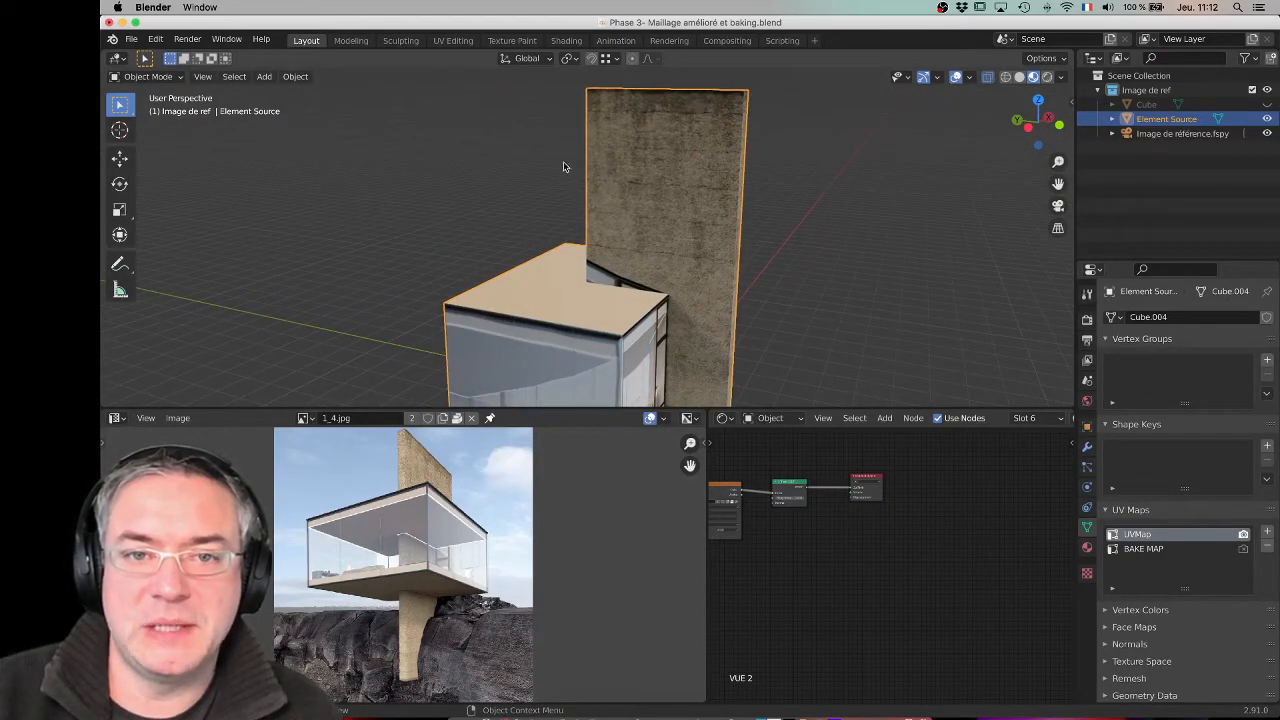
{"action": "middle_click_drag", "start_coordinate": [785, 505], "coordinate": [899, 526]}
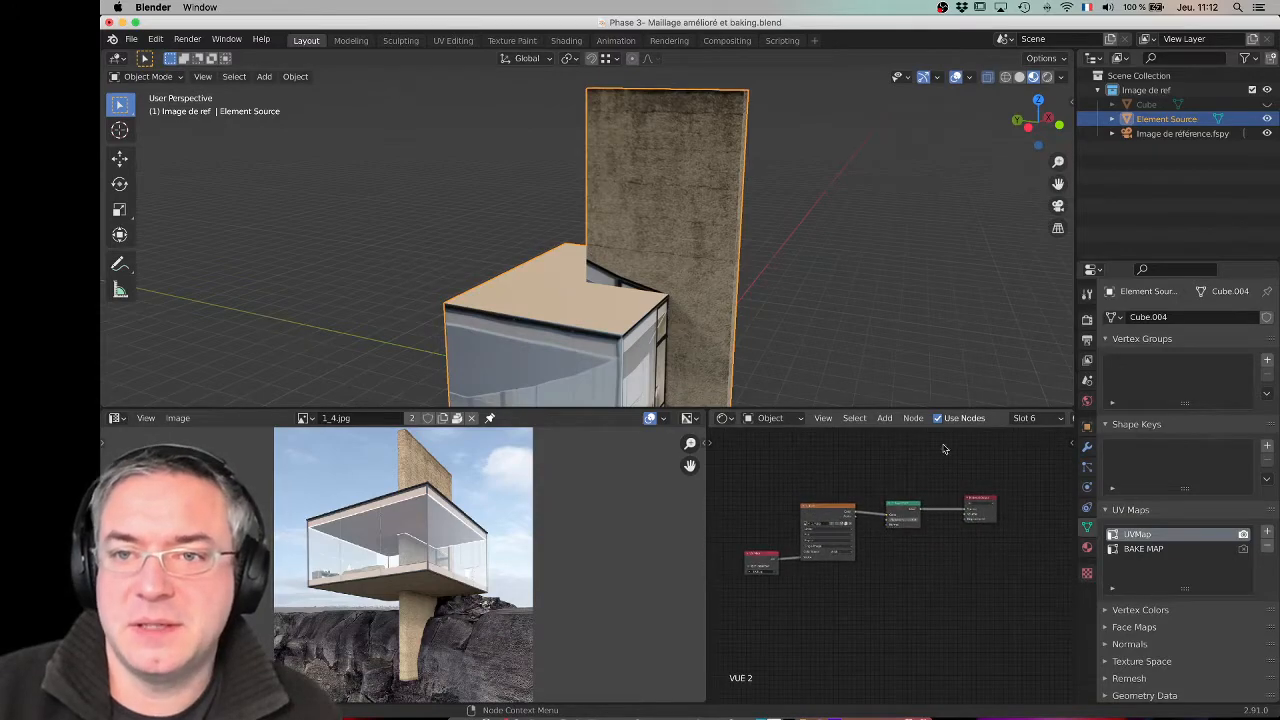
{"action": "left_click", "coordinate": [1087, 547]}
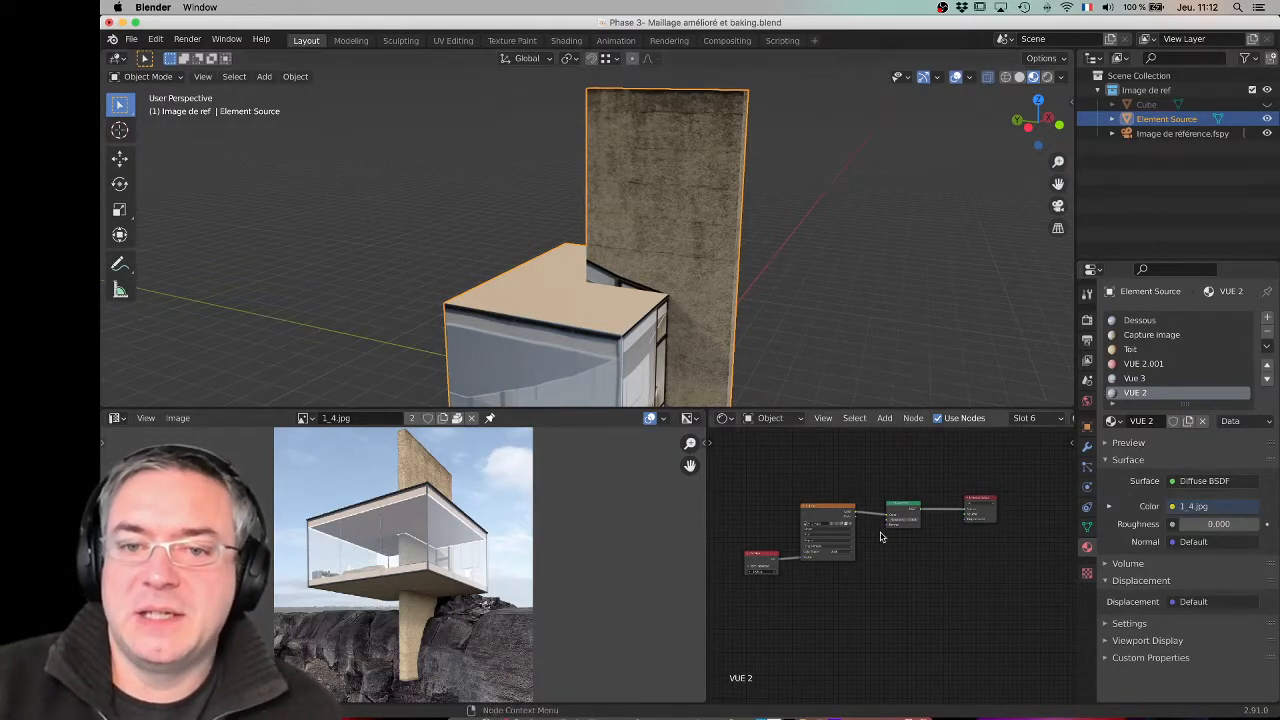
{"action": "mouse_move", "coordinate": [757, 309]}
{"action": "middle_mouse_down"}
{"action": "mouse_move", "coordinate": [733, 323]}
{"action": "mouse_move", "coordinate": [792, 287]}
{"action": "mouse_move", "coordinate": [778, 300]}
{"action": "middle_mouse_up"}
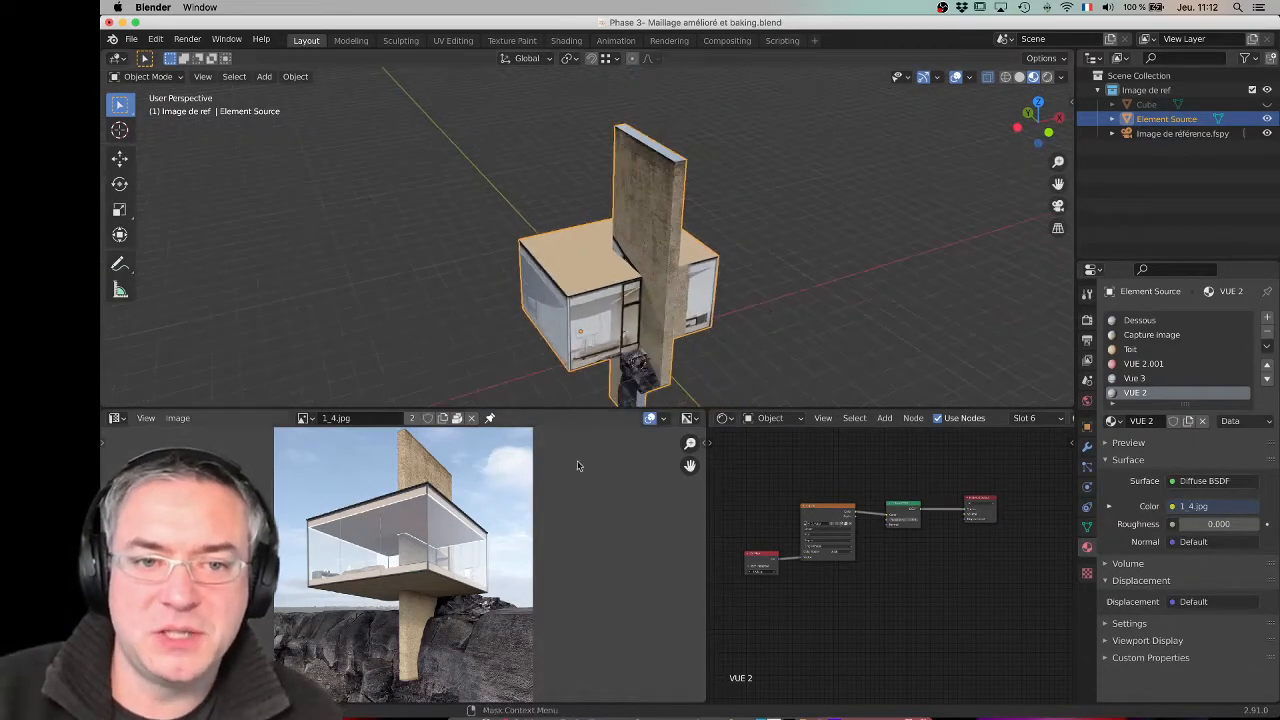
Step: View the 1_5.jpg photo in the image editor, and switch the displayed image to Image de référence.fspy
{"action": "scroll", "coordinate": [408, 530], "scroll_direction": "down", "scroll_amount": 2}
{"action": "middle_click_drag", "start_coordinate": [437, 498], "coordinate": [469, 519]}
{"action": "scroll", "coordinate": [477, 521], "scroll_direction": "down", "scroll_amount": 2}
{"action": "scroll", "coordinate": [476, 521], "scroll_direction": "up", "scroll_amount": 2}
{"action": "scroll", "coordinate": [472, 522], "scroll_direction": "down", "scroll_amount": 1}
{"action": "left_click", "coordinate": [302, 419]}
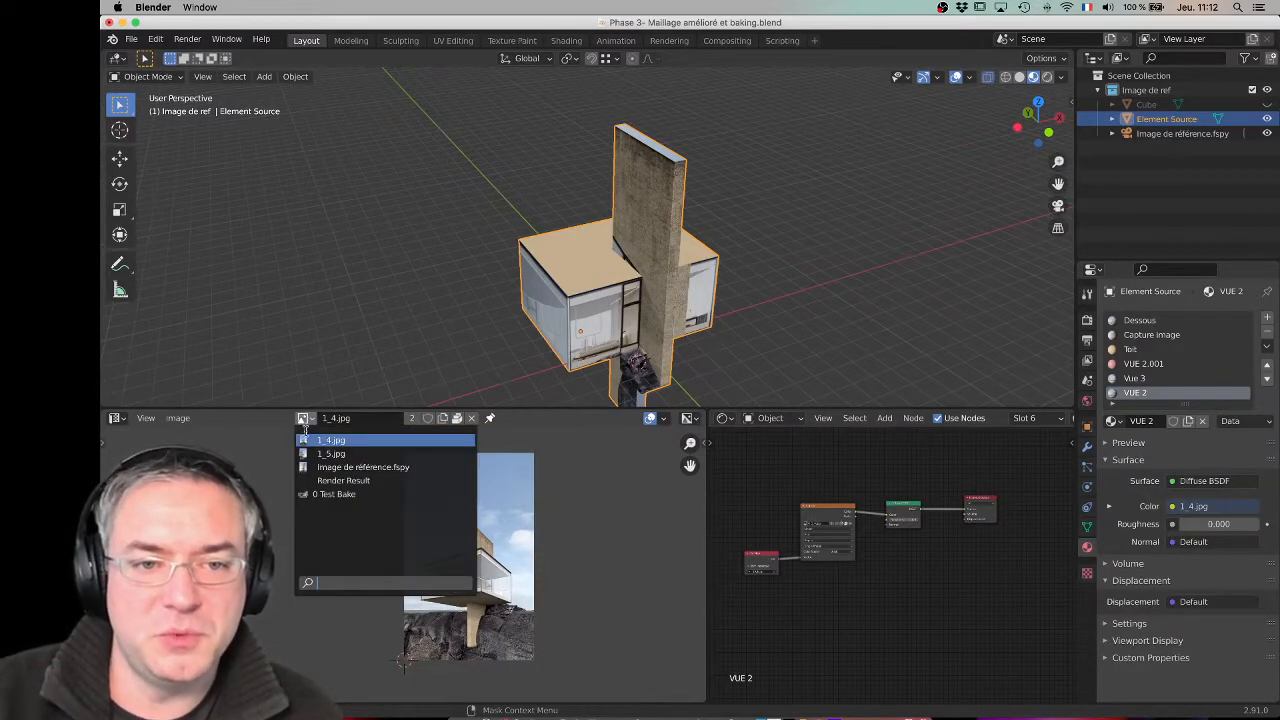
{"action": "left_click", "coordinate": [314, 447]}
{"action": "left_click", "coordinate": [311, 419]}
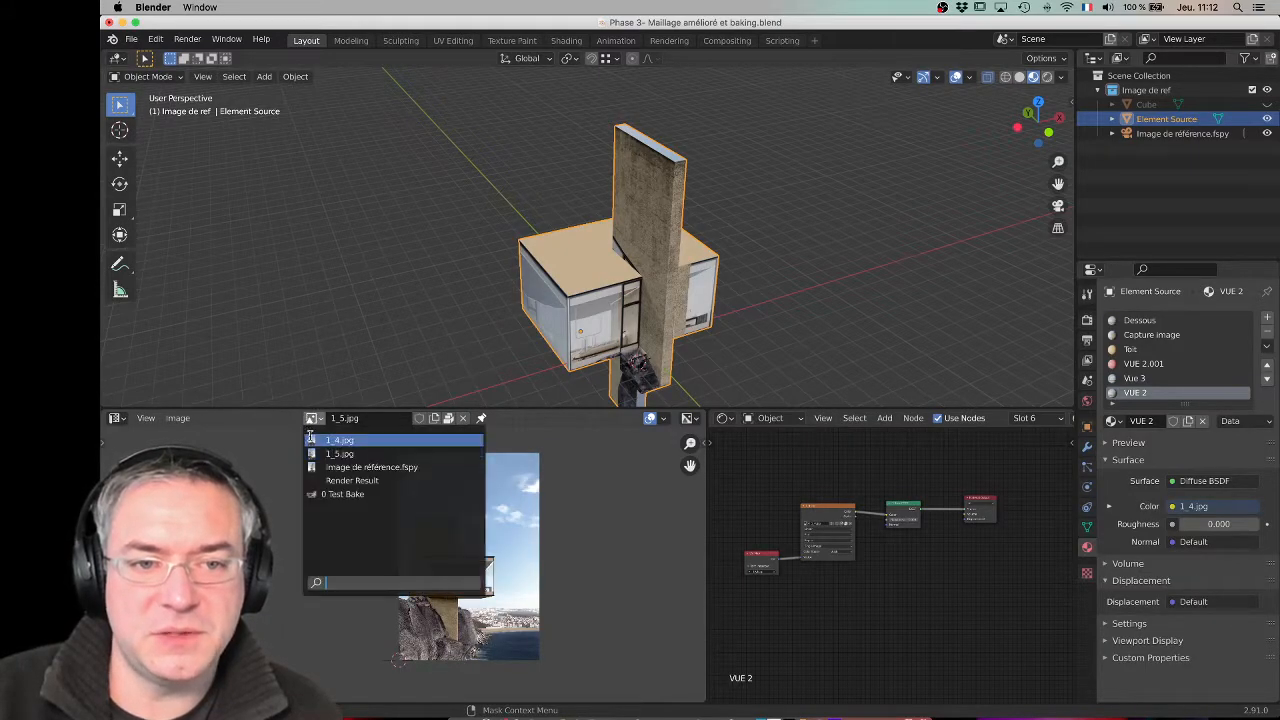
{"action": "left_click", "coordinate": [370, 458]}
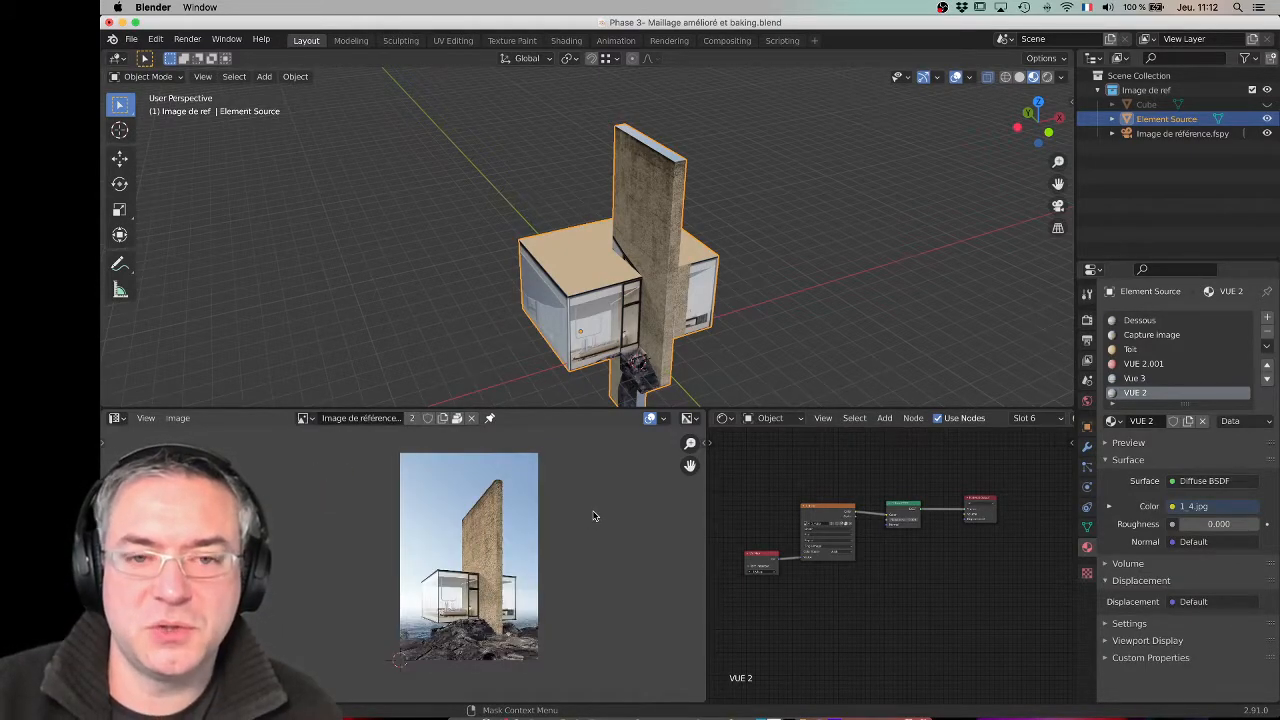
Step: Examine the projected textures around the roof opening at the concrete wall and on the glass volume from several sides
{"action": "middle_click_drag", "start_coordinate": [770, 280], "coordinate": [605, 302]}
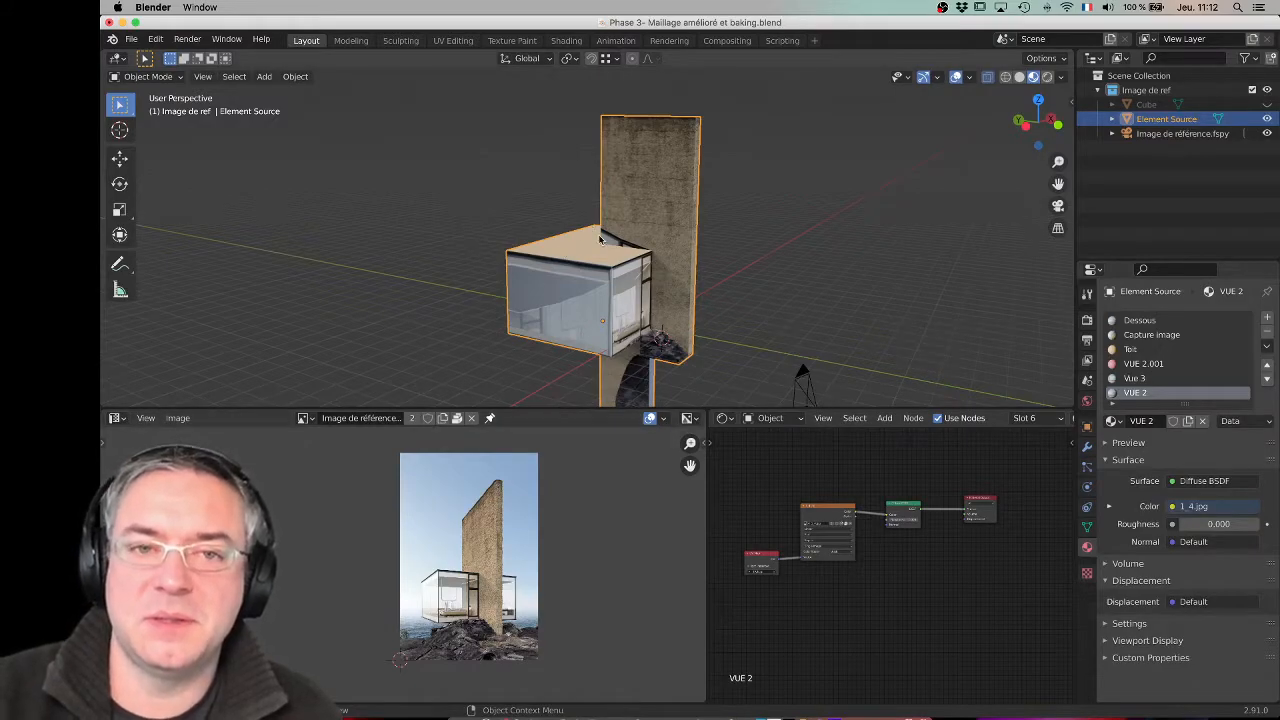
{"action": "middle_click_drag", "start_coordinate": [605, 289], "coordinate": [595, 290]}
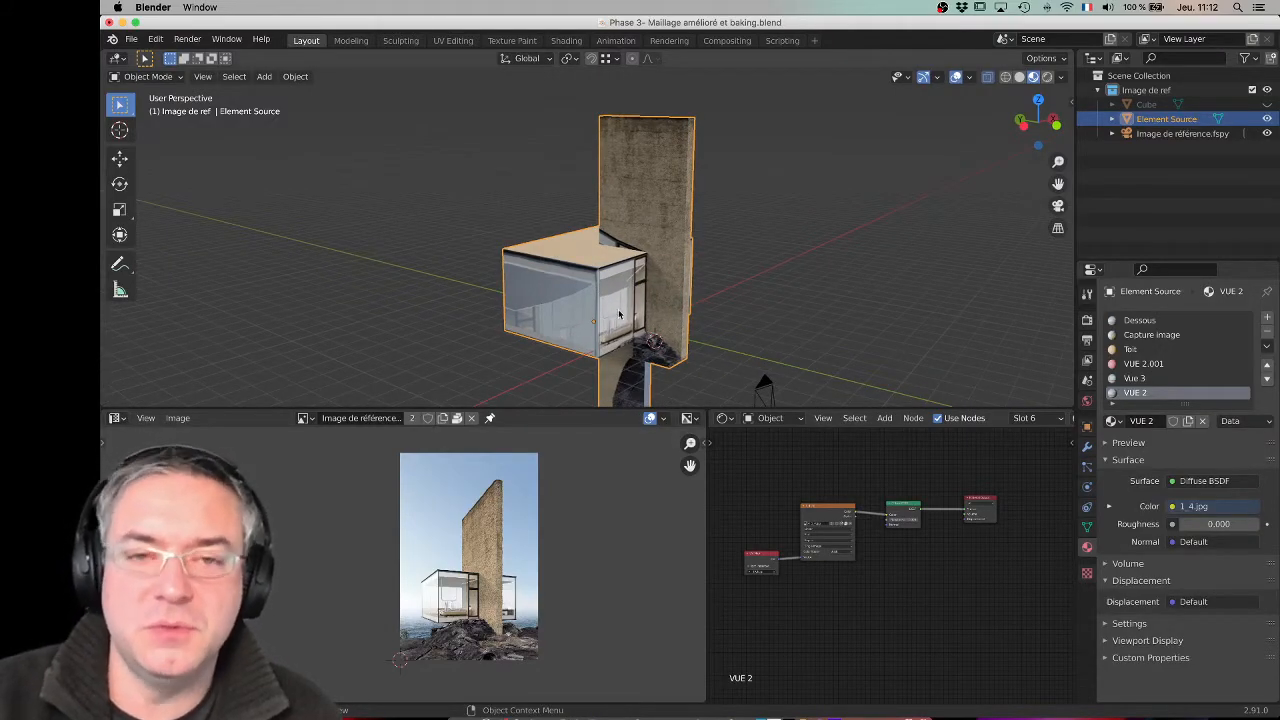
{"action": "mouse_move", "coordinate": [600, 235]}
{"action": "middle_mouse_down"}
{"action": "mouse_move", "coordinate": [631, 224]}
{"action": "mouse_move", "coordinate": [617, 244]}
{"action": "middle_mouse_up"}
{"action": "scroll", "coordinate": [631, 224], "scroll_direction": "up", "scroll_amount": 2}
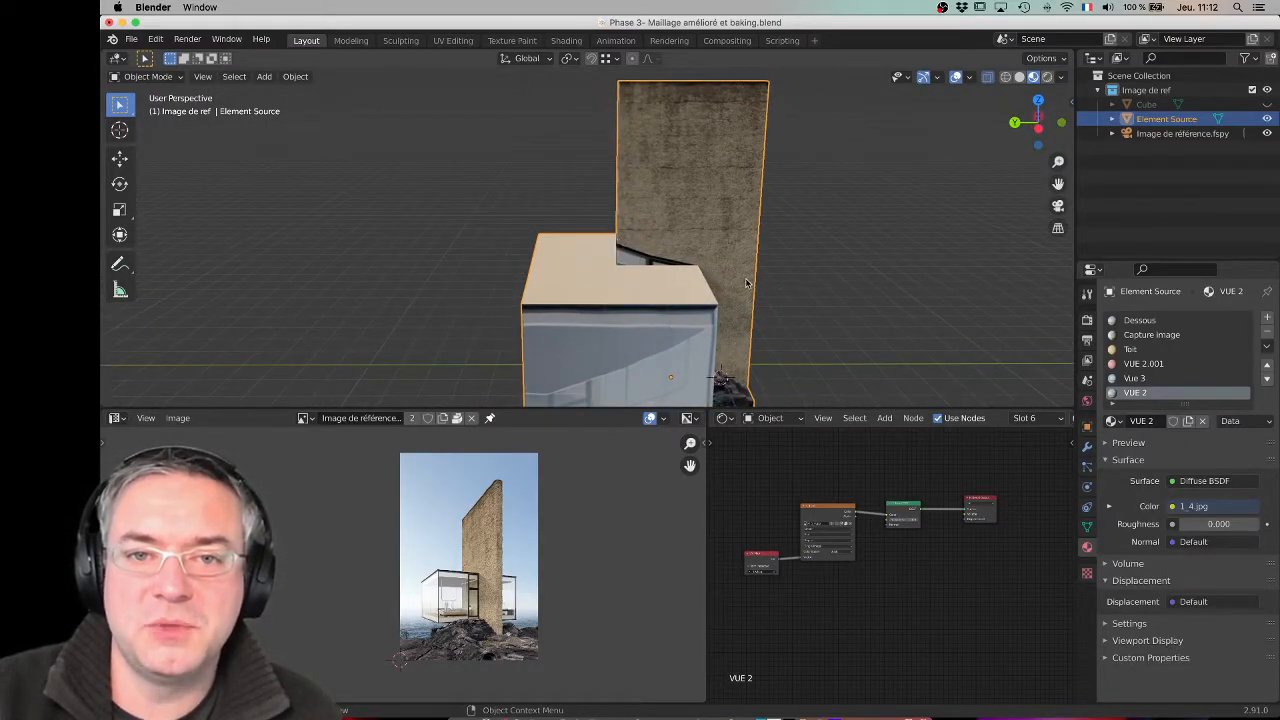
{"action": "middle_click_drag", "start_coordinate": [746, 283], "coordinate": [630, 296]}
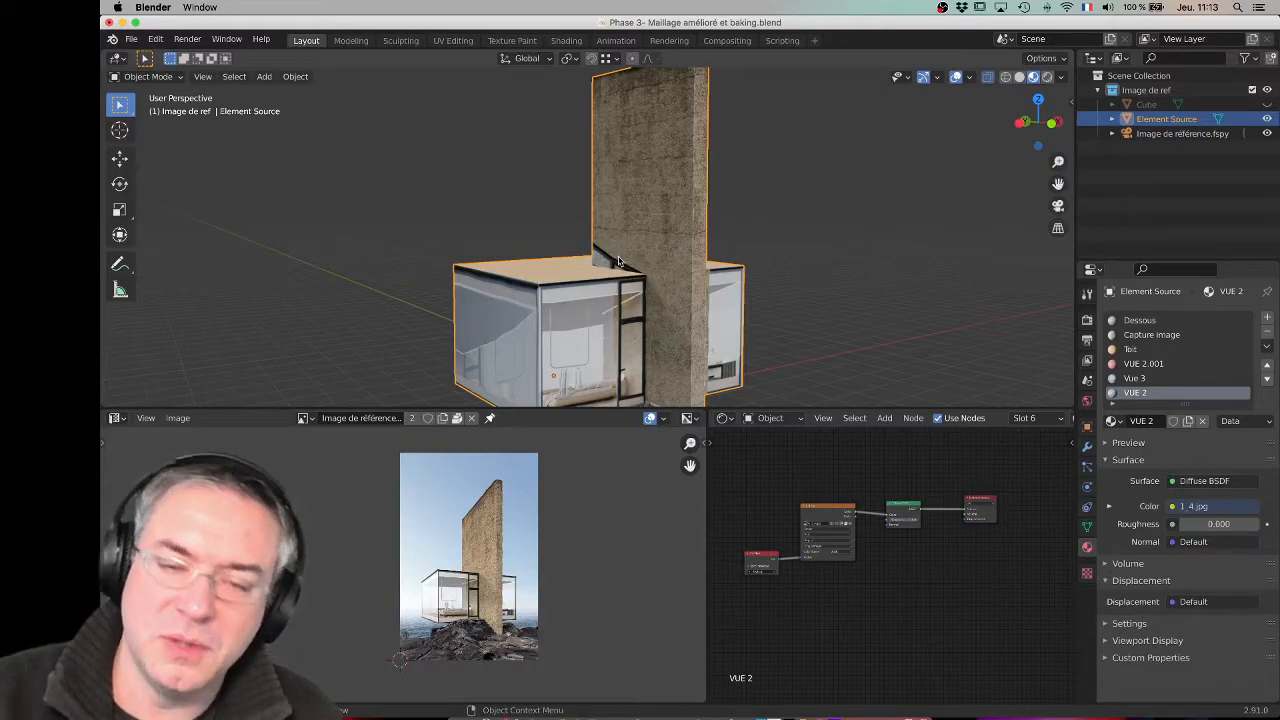
{"action": "middle_click_drag", "start_coordinate": [614, 254], "coordinate": [601, 283]}
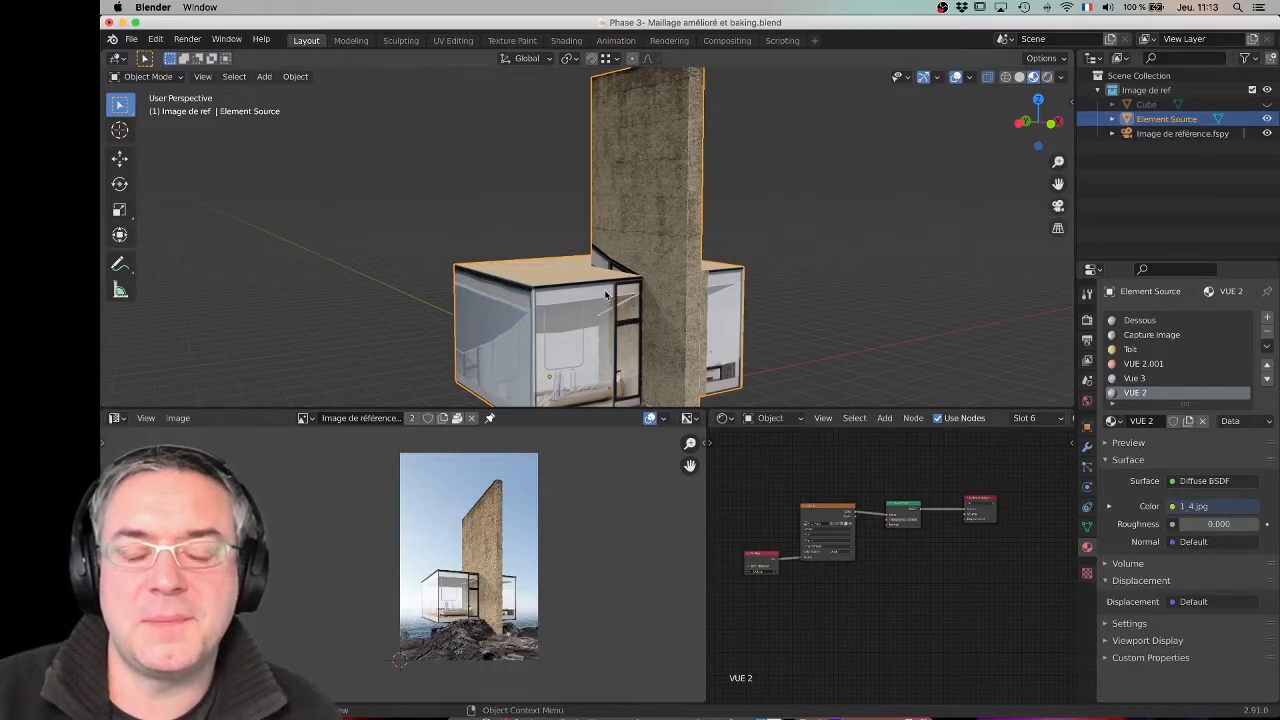
{"action": "mouse_move", "coordinate": [614, 305]}
{"action": "middle_mouse_down"}
{"action": "mouse_move", "coordinate": [674, 298]}
{"action": "mouse_move", "coordinate": [619, 287]}
{"action": "middle_mouse_up"}
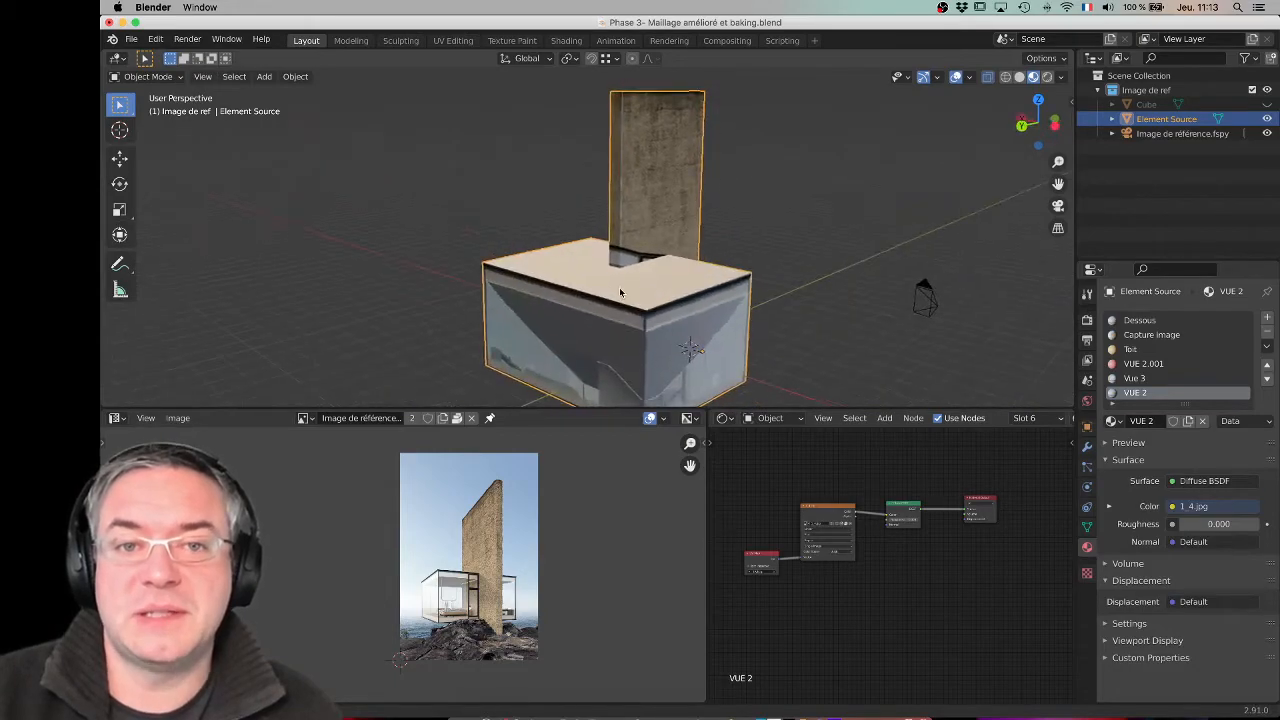
{"action": "left_click", "coordinate": [484, 198]}
{"action": "middle_click_drag", "start_coordinate": [484, 198], "coordinate": [609, 278]}
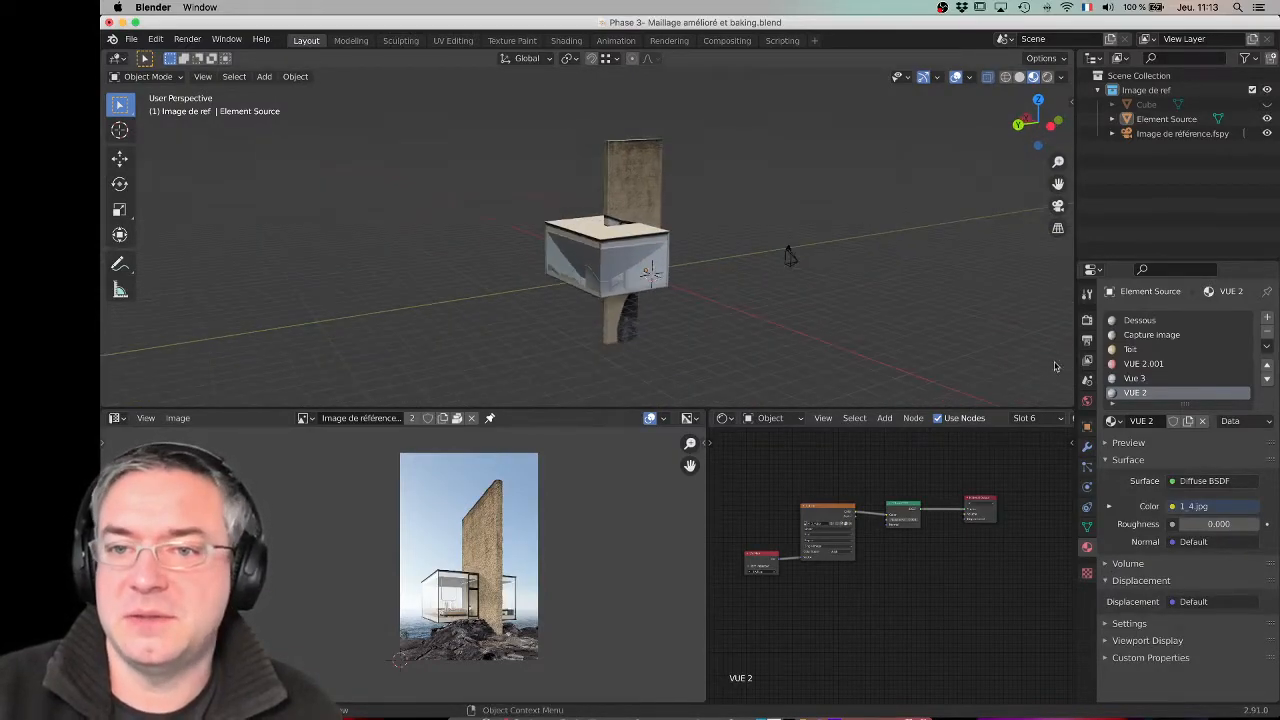
Step: Hide Element Source and rename the Cube object Batiment Avec Maillage
{"action": "left_click", "coordinate": [1145, 105]}
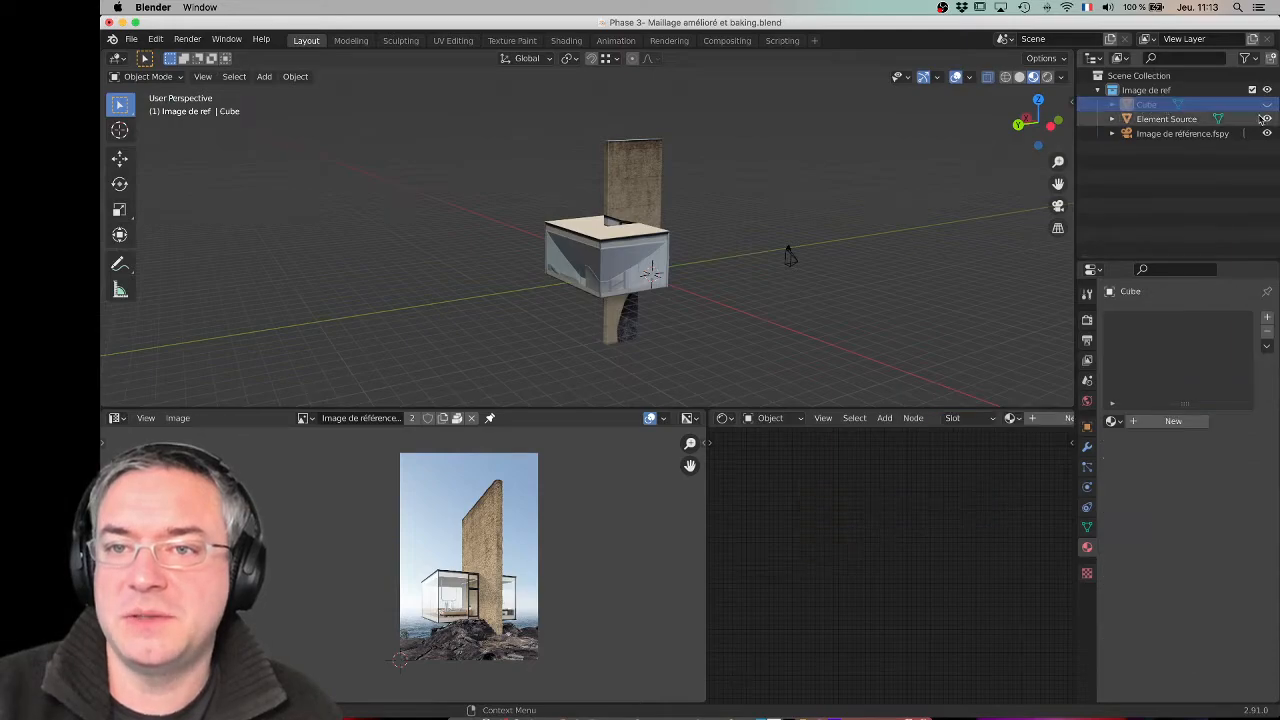
{"action": "left_click", "coordinate": [1268, 119]}
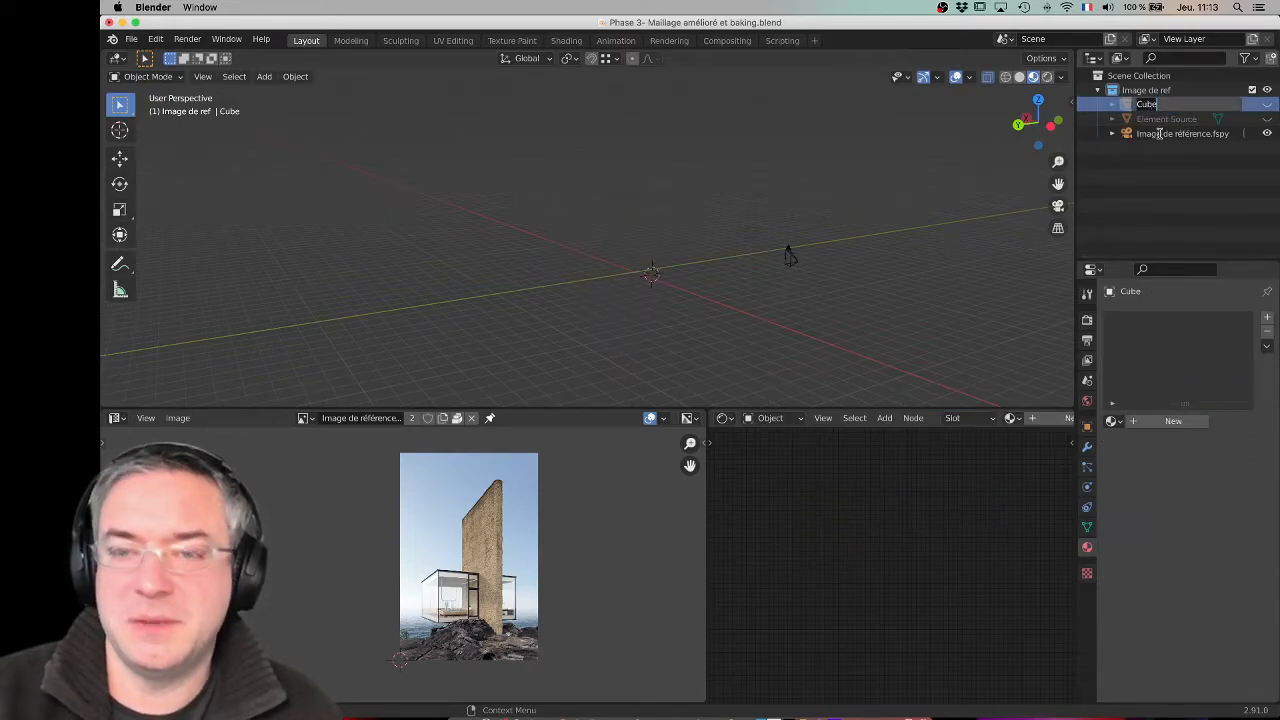
{"action": "type", "text": "BA"}
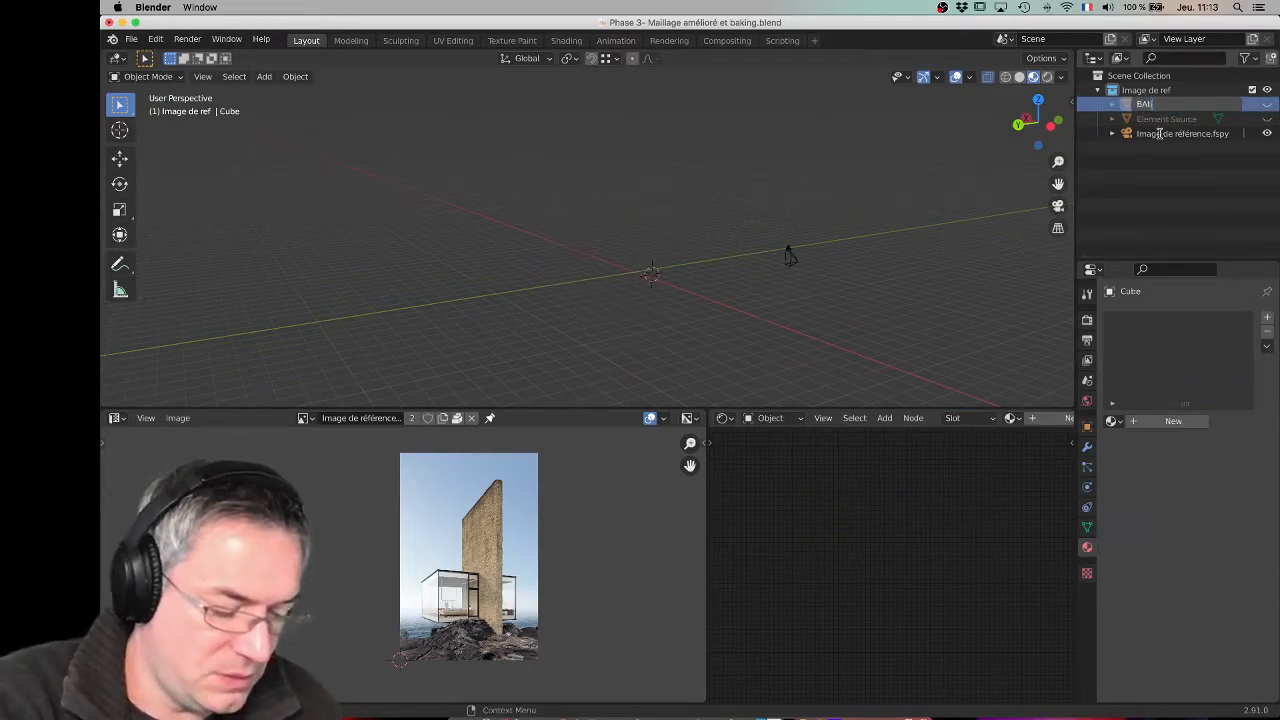
{"action": "type", "text": "timent"}
{"action": "type", "text": " A"}
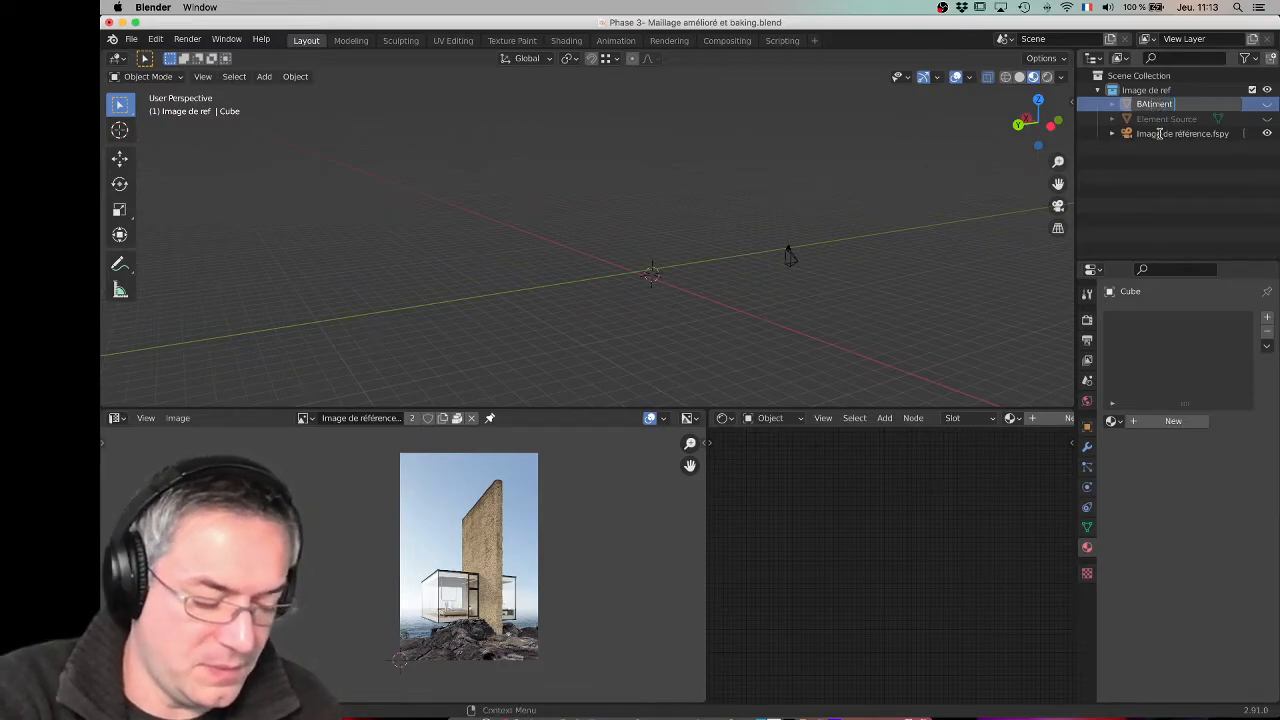
{"action": "type", "text": "vec Mailla"}
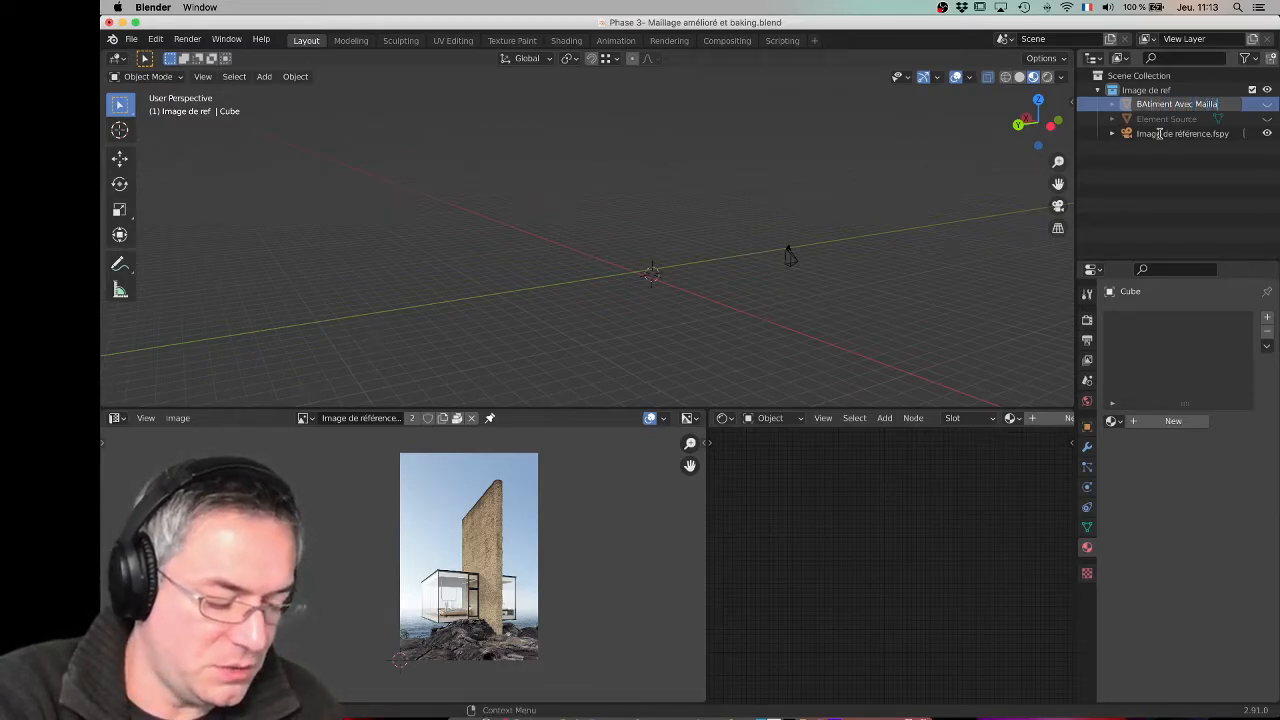
{"action": "type", "text": "ge"}
{"action": "key", "text": "Return"}
{"action": "double_click", "coordinate": [1148, 108]}
{"action": "left_click", "coordinate": [1142, 104]}
{"action": "key", "text": "Delete"}
{"action": "type", "text": "a"}
{"action": "key", "text": "Return"}
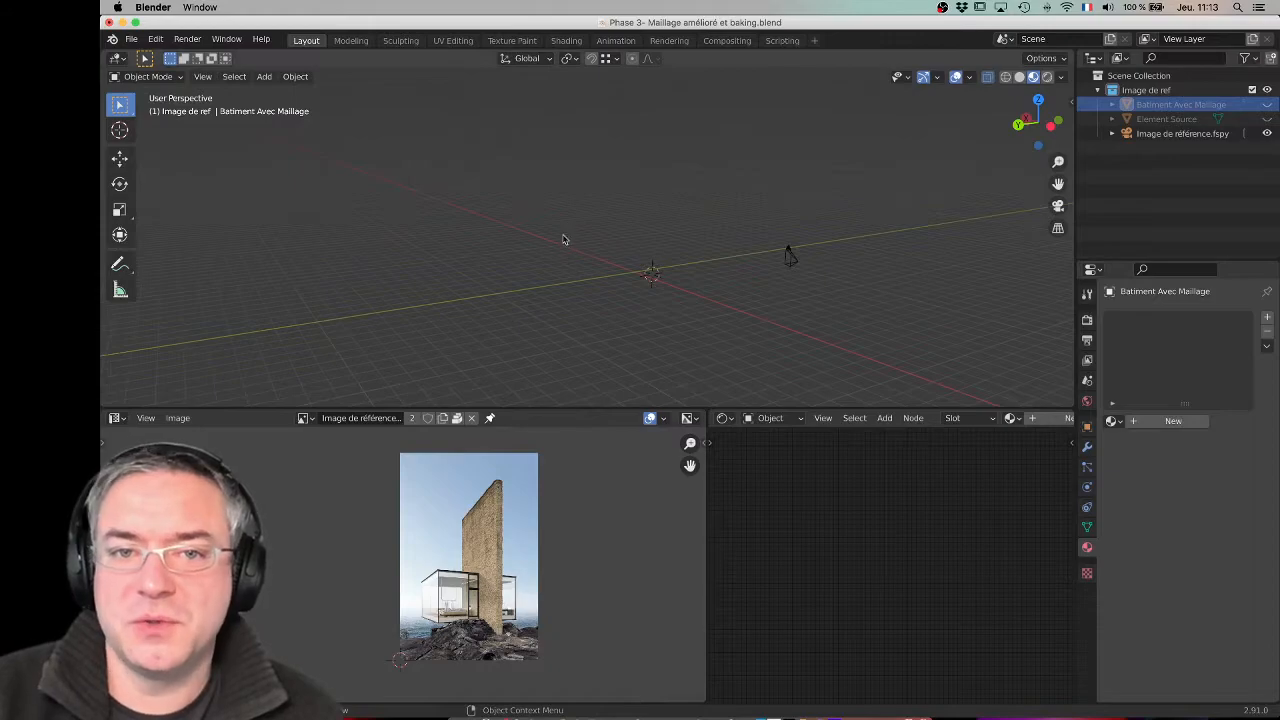
Step: Unhide Batiment Avec Maillage and add a new material to it
{"action": "left_click", "coordinate": [1266, 104]}
{"action": "middle_click_drag", "start_coordinate": [708, 222], "coordinate": [684, 245]}
{"action": "scroll", "coordinate": [604, 244], "scroll_direction": "up", "scroll_amount": 2}
{"action": "left_click", "coordinate": [1180, 426]}
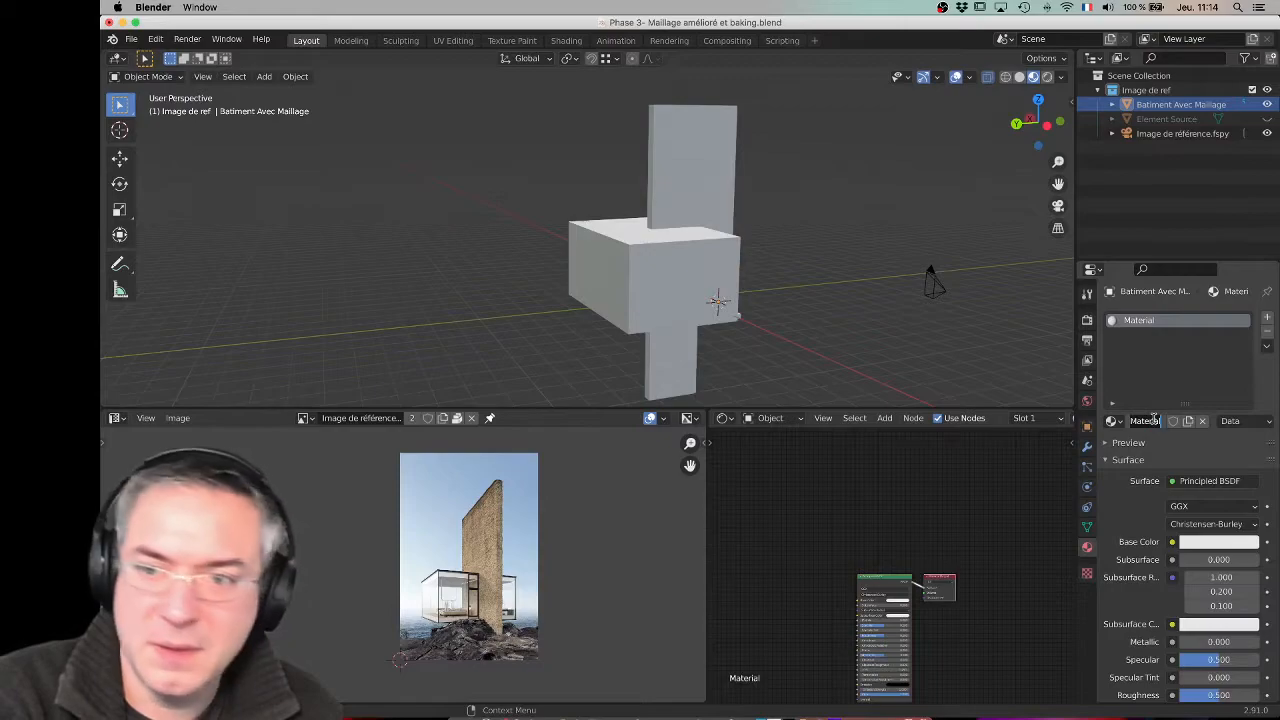
{"action": "type", "text": "BAtiment"}
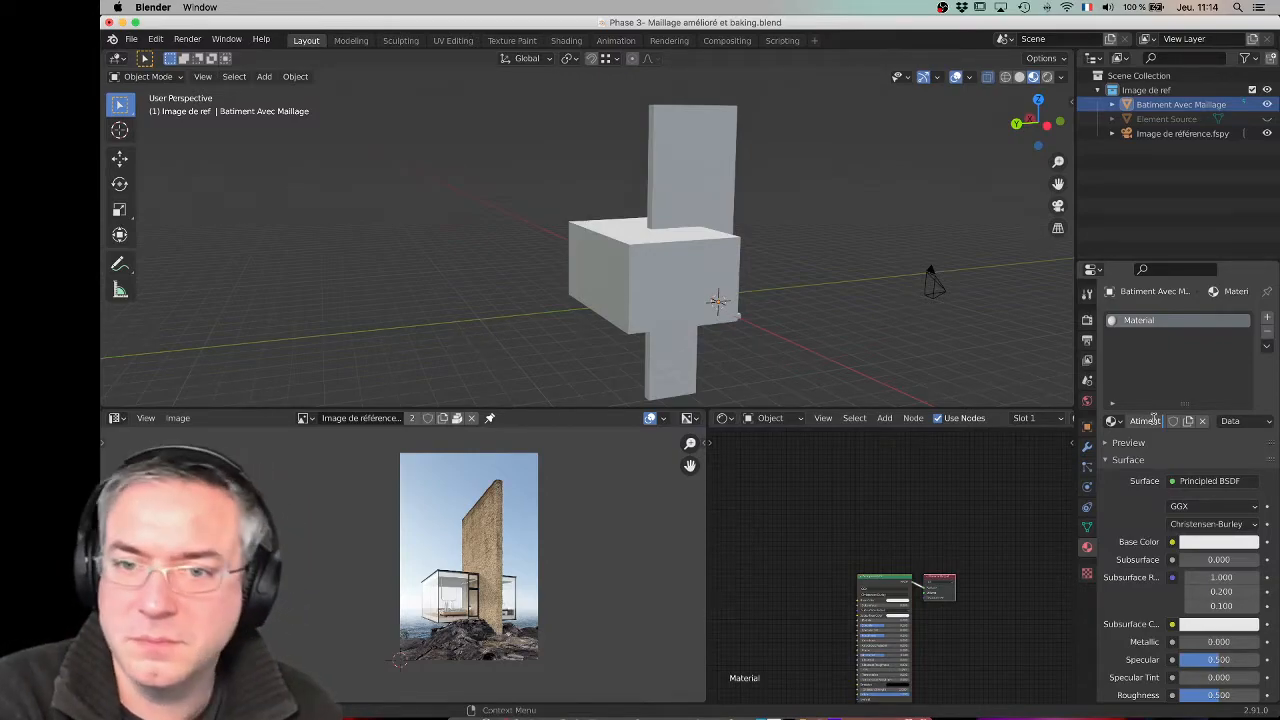
{"action": "key", "text": "BackSpace"}
{"action": "key", "text": "BackSpace"}
{"action": "key", "text": "BackSpace"}
{"action": "key", "text": "BackSpace"}
{"action": "key", "text": "BackSpace"}
{"action": "key", "text": "BackSpace"}
{"action": "key", "text": "BackSpace"}
{"action": "key", "text": "BackSpace"}
Step: Rename the new material Textures Batiment
{"action": "type", "text": "T"}
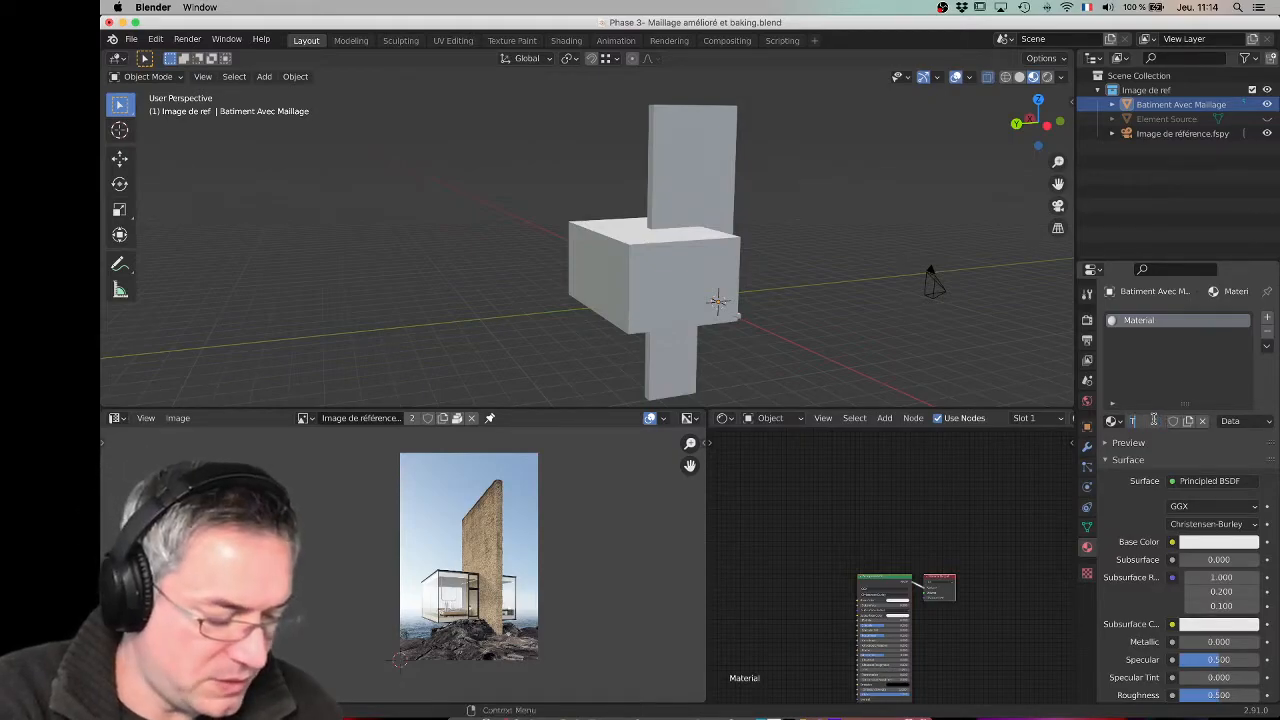
{"action": "type", "text": "exture"}
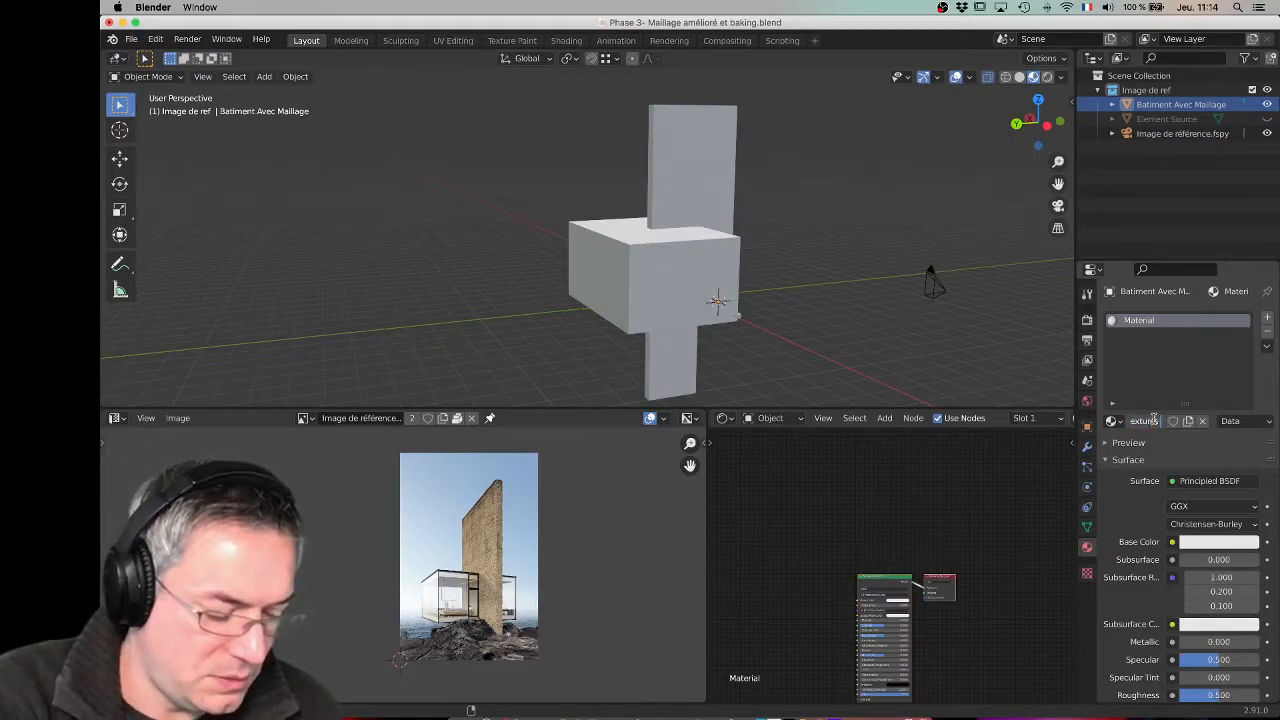
{"action": "type", "text": " Batiment"}
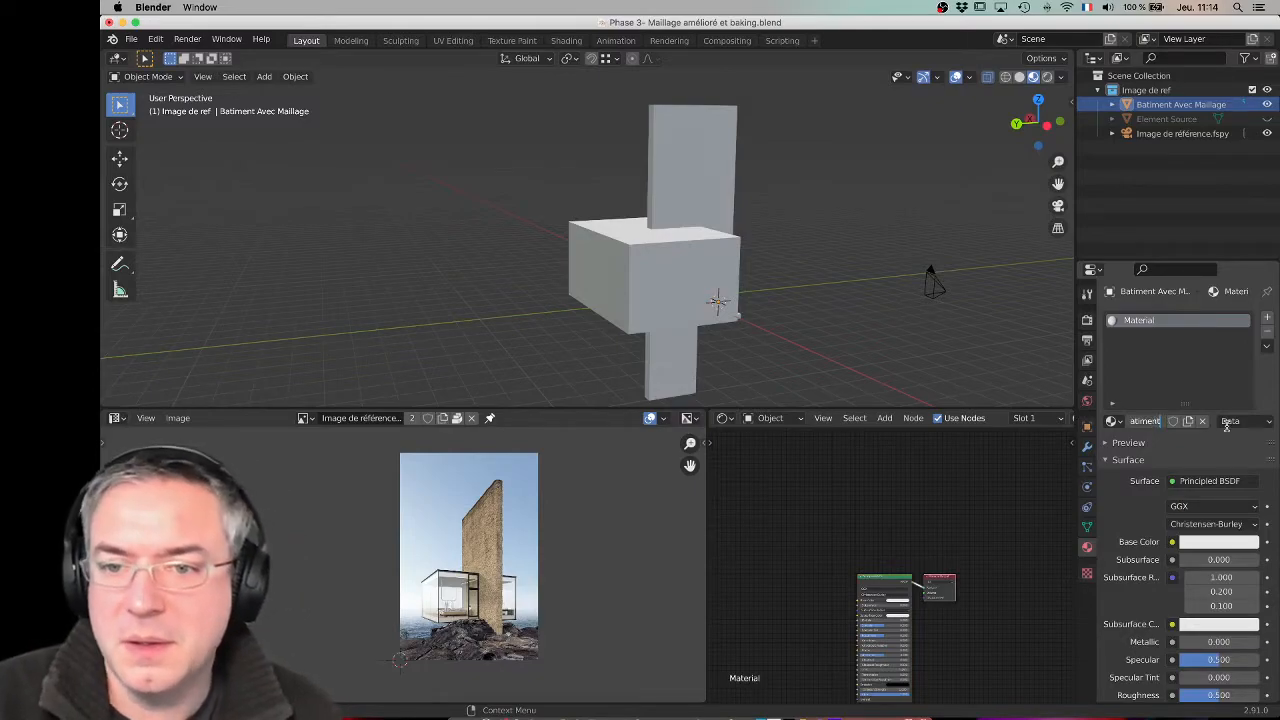
{"action": "key", "text": "Return"}
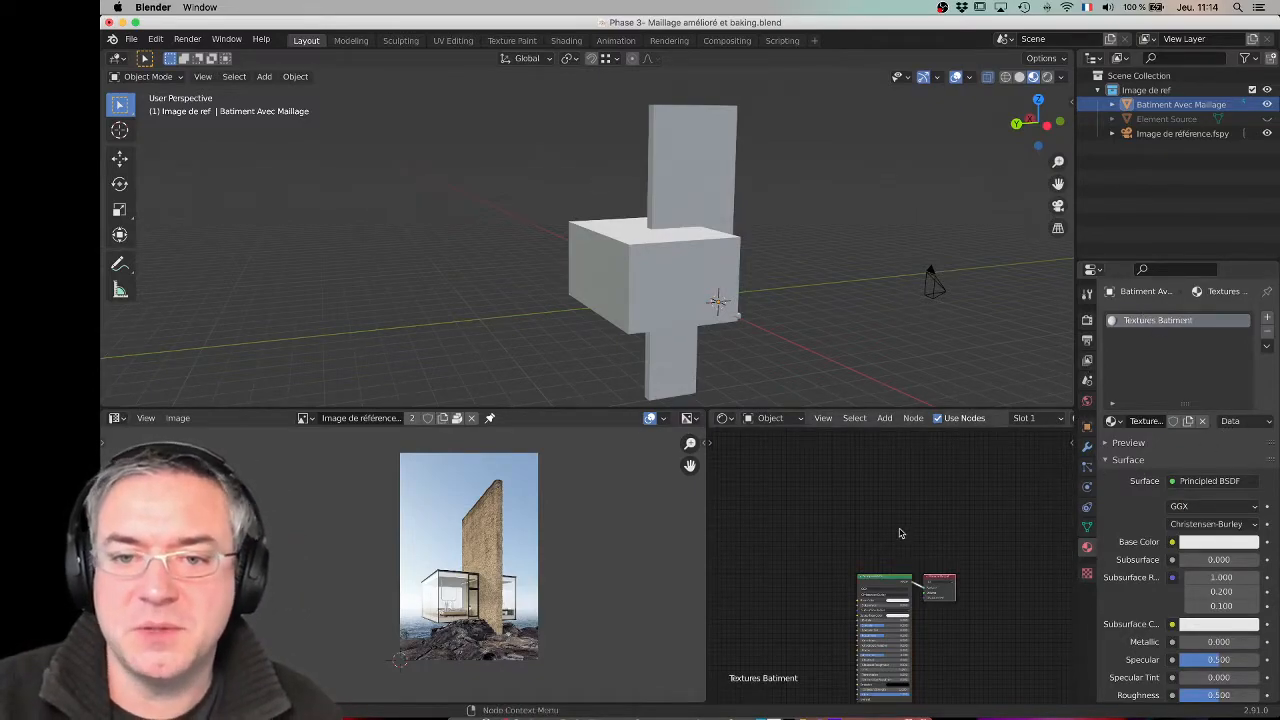
Step: Move the Material Output node away from the shader and delete the Principled BSDF node
{"action": "scroll", "coordinate": [921, 561], "scroll_direction": "up", "scroll_amount": 4}
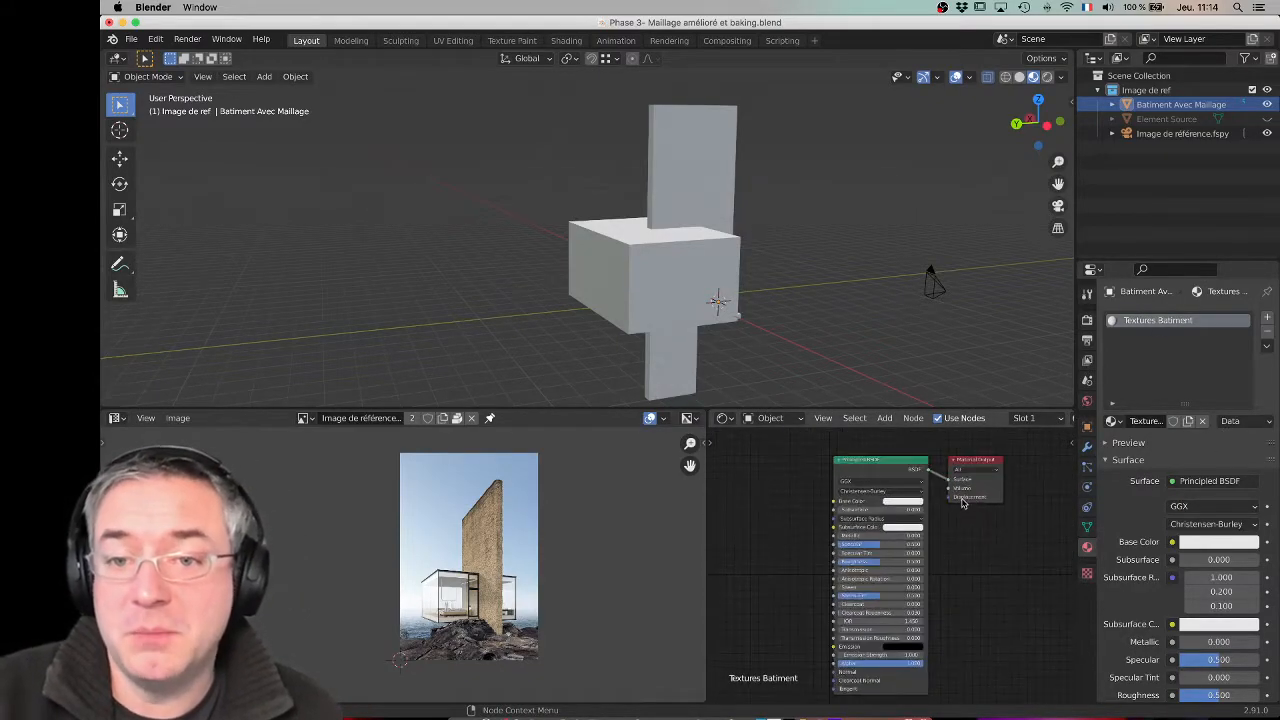
{"action": "left_click_drag", "start_coordinate": [941, 545], "coordinate": [1006, 510]}
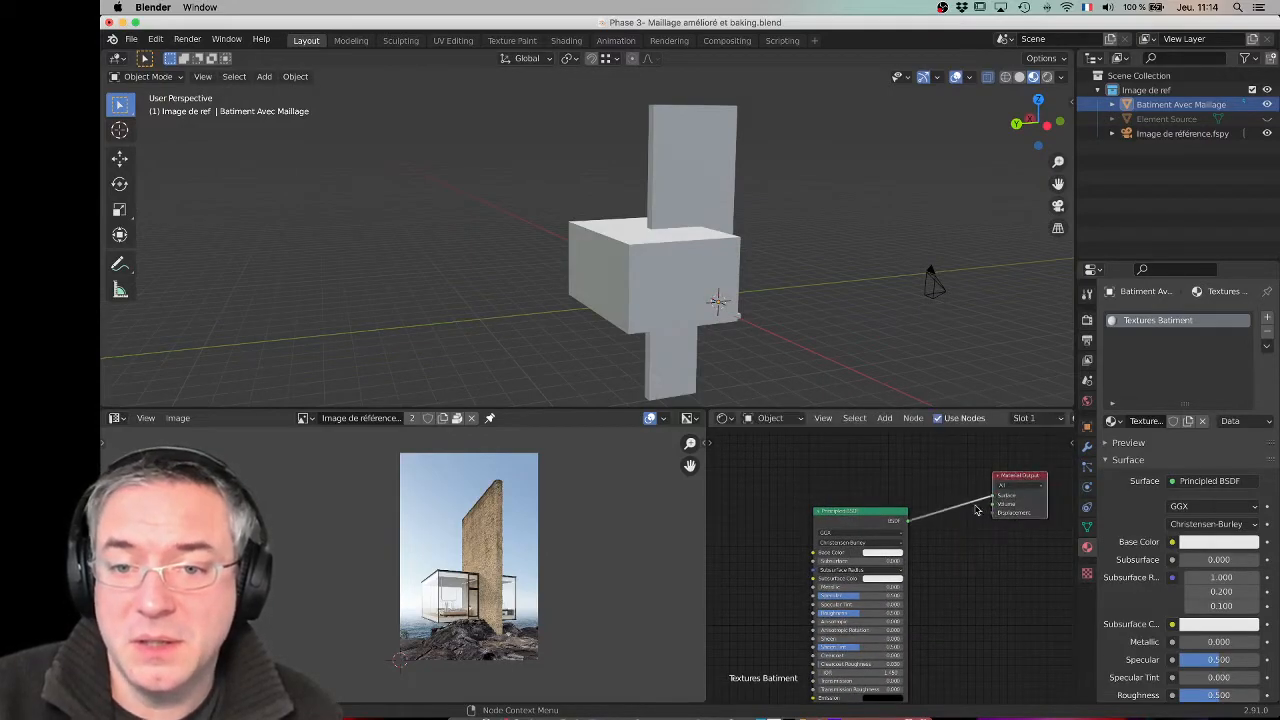
{"action": "left_click", "coordinate": [880, 517]}
{"action": "key", "text": "x"}
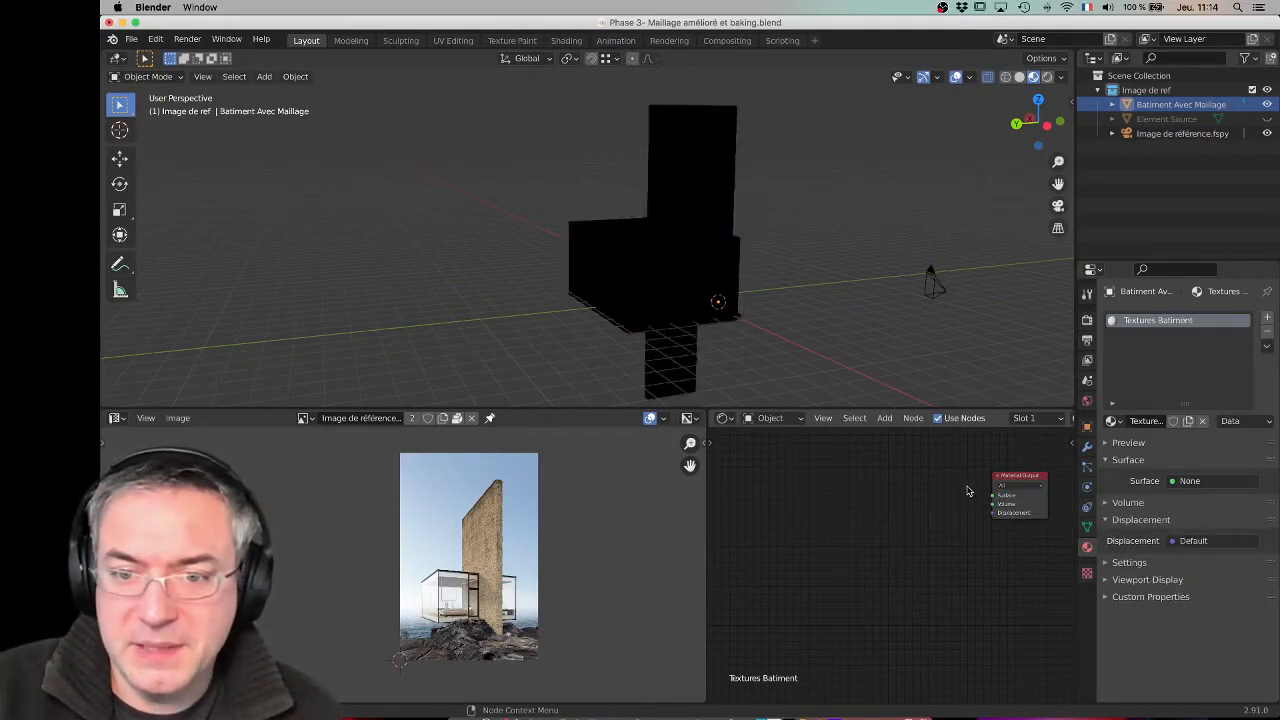
Step: Add a Diffuse BSDF node beside the Material Output and connect its BSDF output to Surface
{"action": "key", "text": "shift+a"}
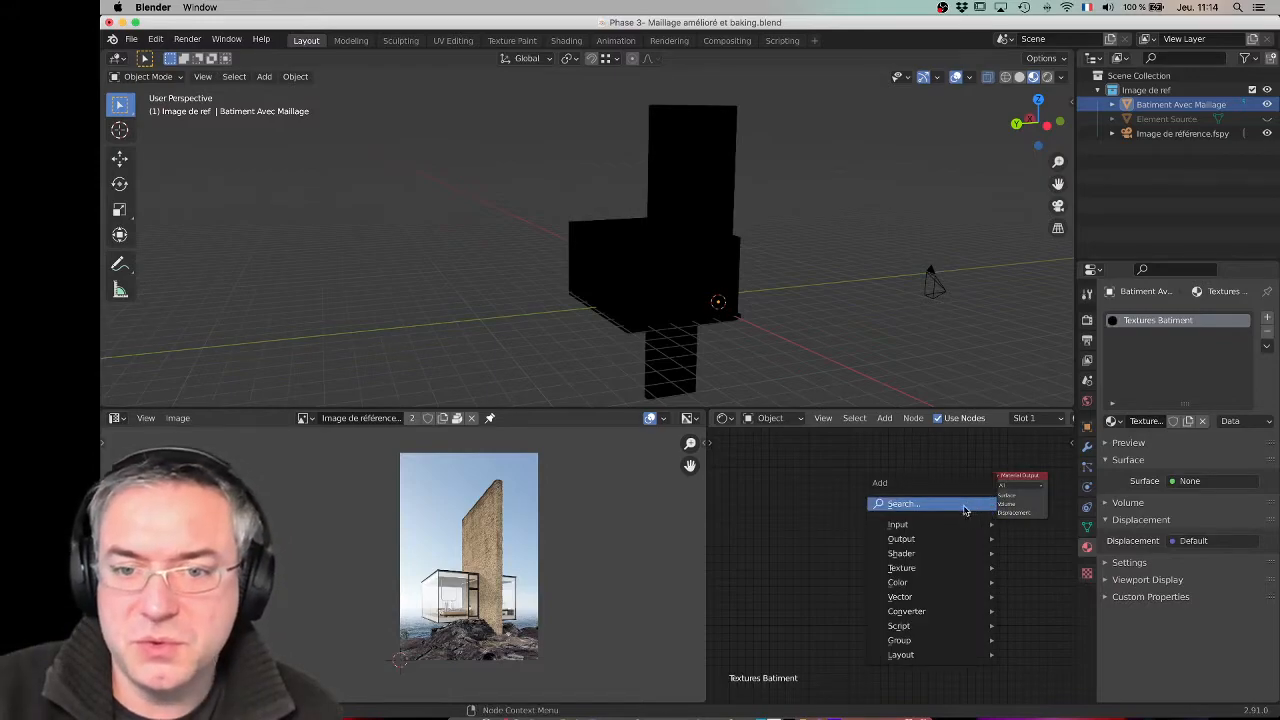
{"action": "mouse_move", "coordinate": [938, 556]}
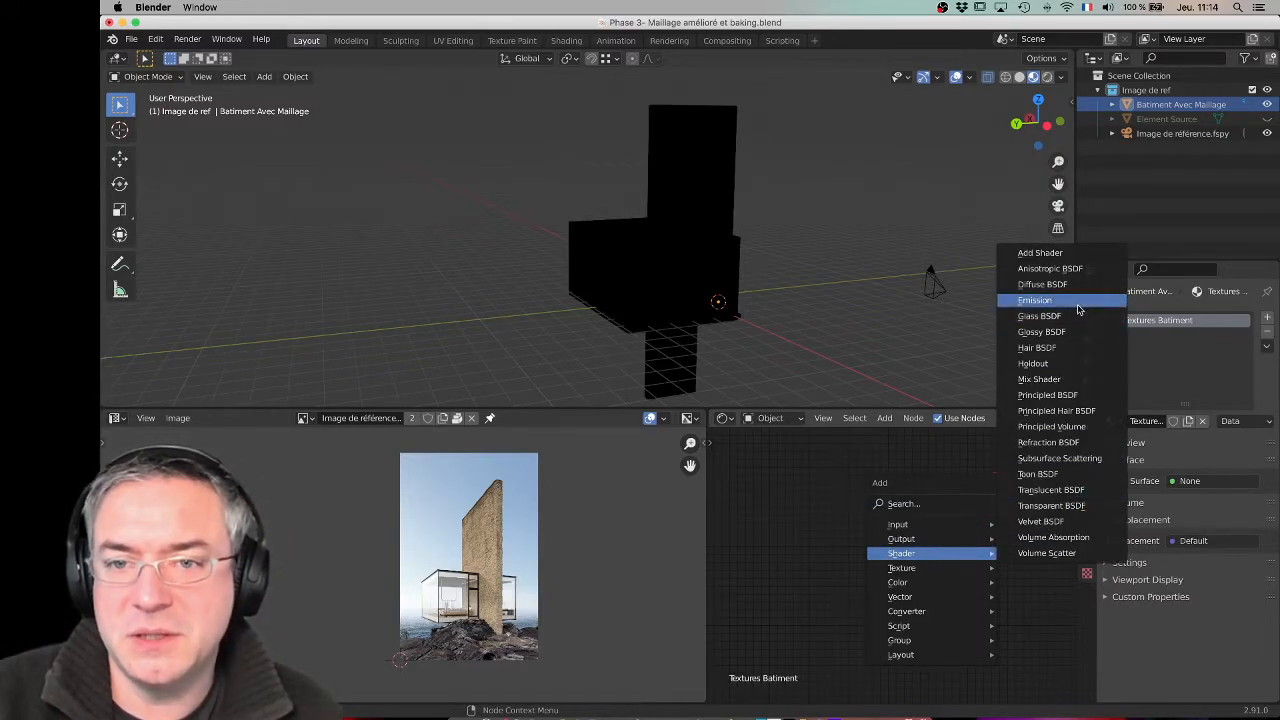
{"action": "left_click", "coordinate": [1045, 285]}
{"action": "left_click", "coordinate": [837, 494]}
{"action": "left_click_drag", "start_coordinate": [912, 513], "coordinate": [993, 495]}
{"action": "left_click_drag", "start_coordinate": [880, 515], "coordinate": [926, 508]}
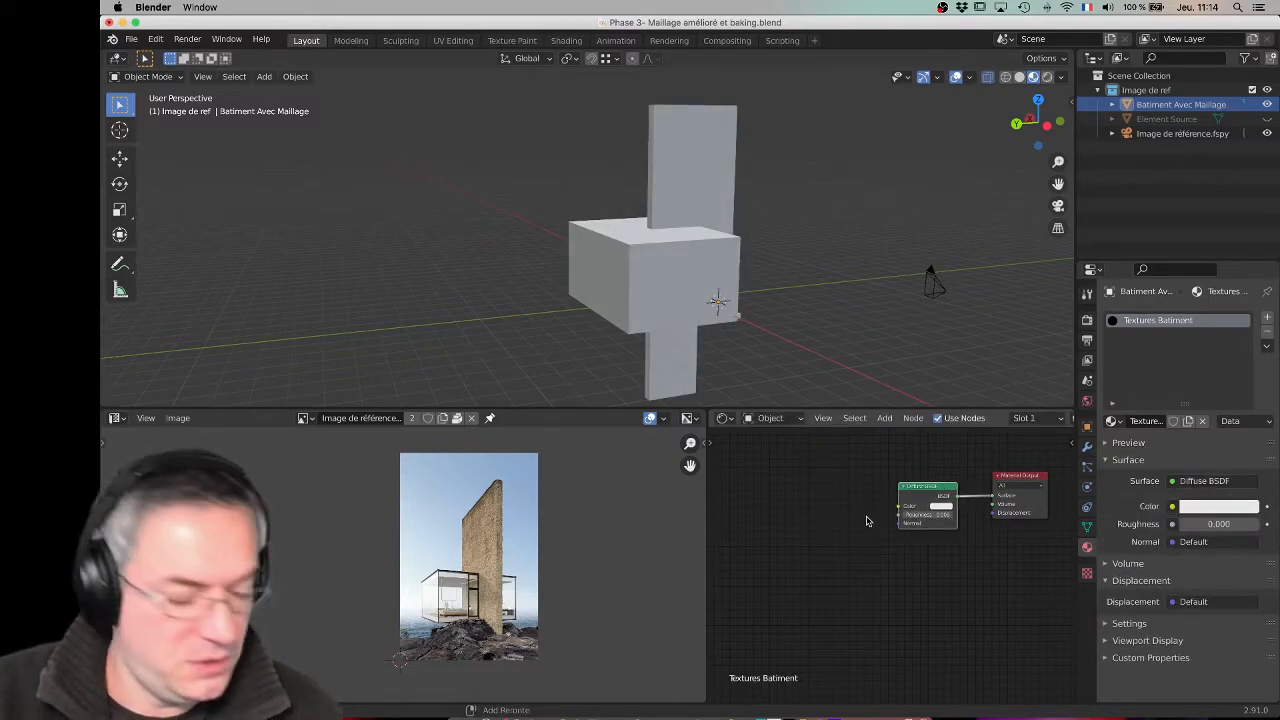
Step: Add an Image Texture node before the Diffuse BSDF and connect its Color output to the shader's Color input
{"action": "key", "text": "shift+a"}
{"action": "mouse_move", "coordinate": [846, 532]}
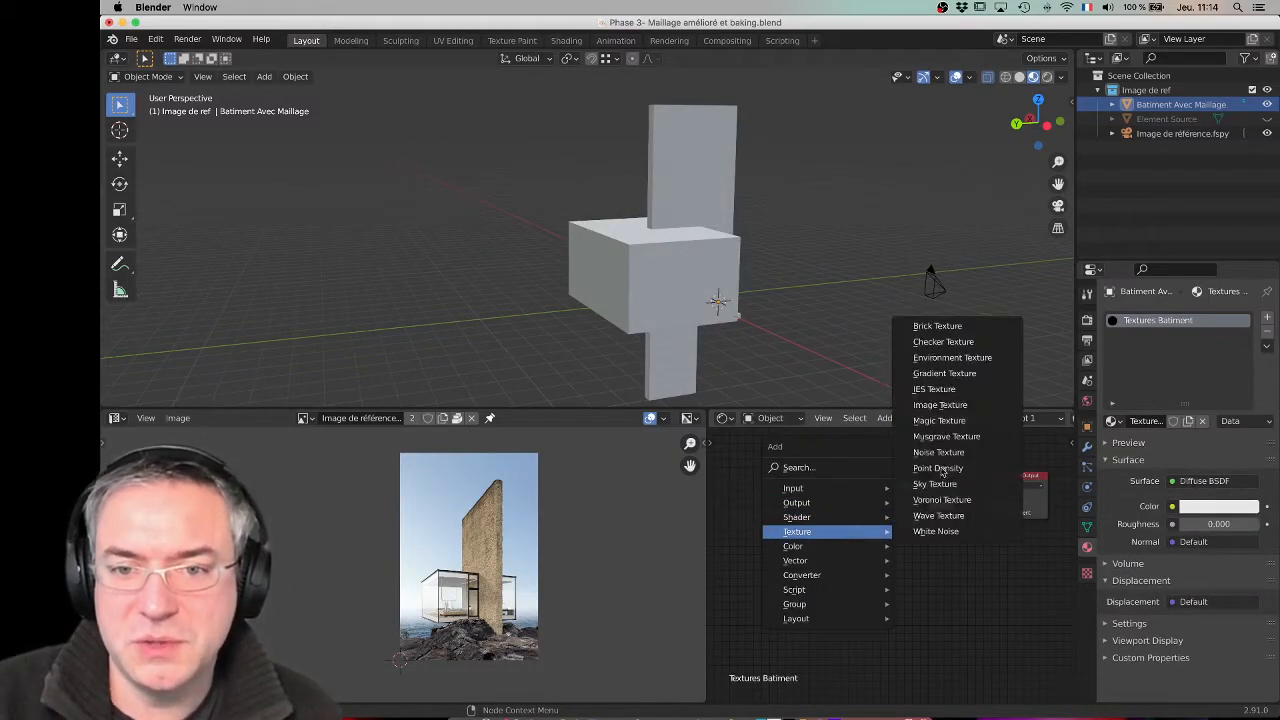
{"action": "left_click", "coordinate": [945, 405]}
{"action": "left_click", "coordinate": [843, 496]}
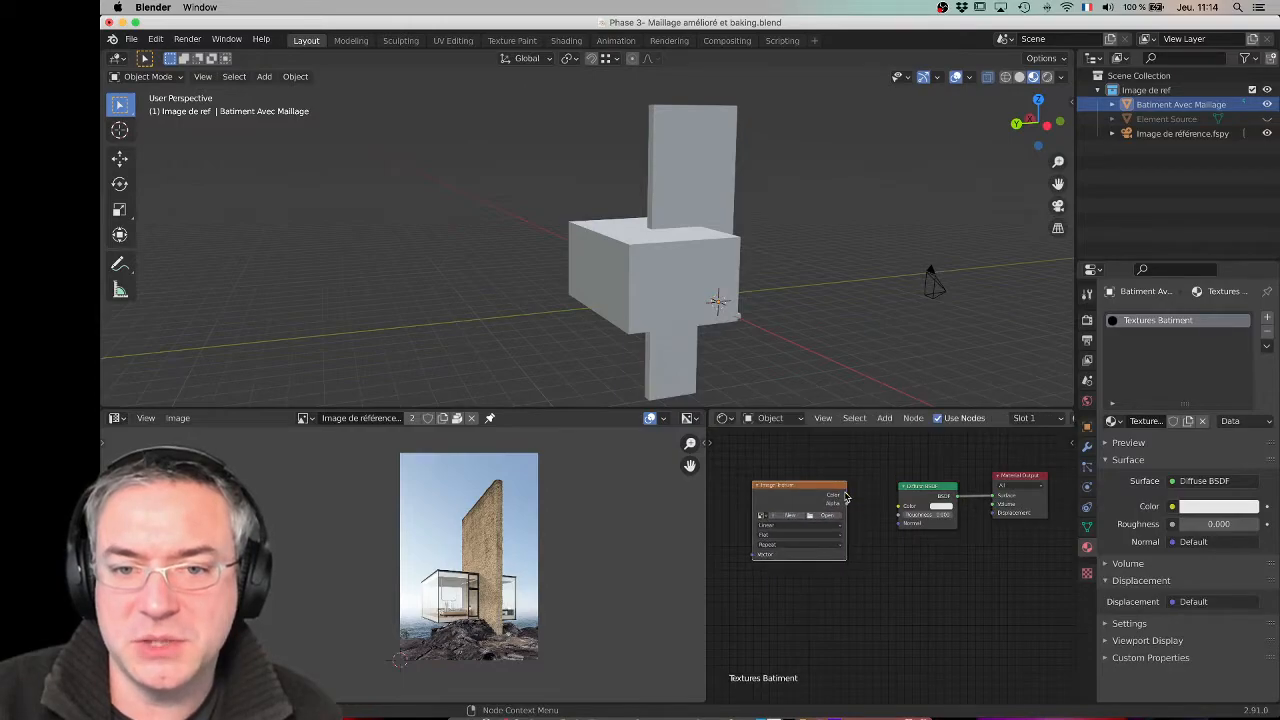
{"action": "left_click_drag", "start_coordinate": [849, 499], "coordinate": [899, 505]}
{"action": "scroll", "coordinate": [846, 554], "scroll_direction": "up", "scroll_amount": 1}
{"action": "middle_click_drag", "start_coordinate": [826, 556], "coordinate": [853, 573]}
{"action": "left_click_drag", "start_coordinate": [812, 496], "coordinate": [805, 511]}
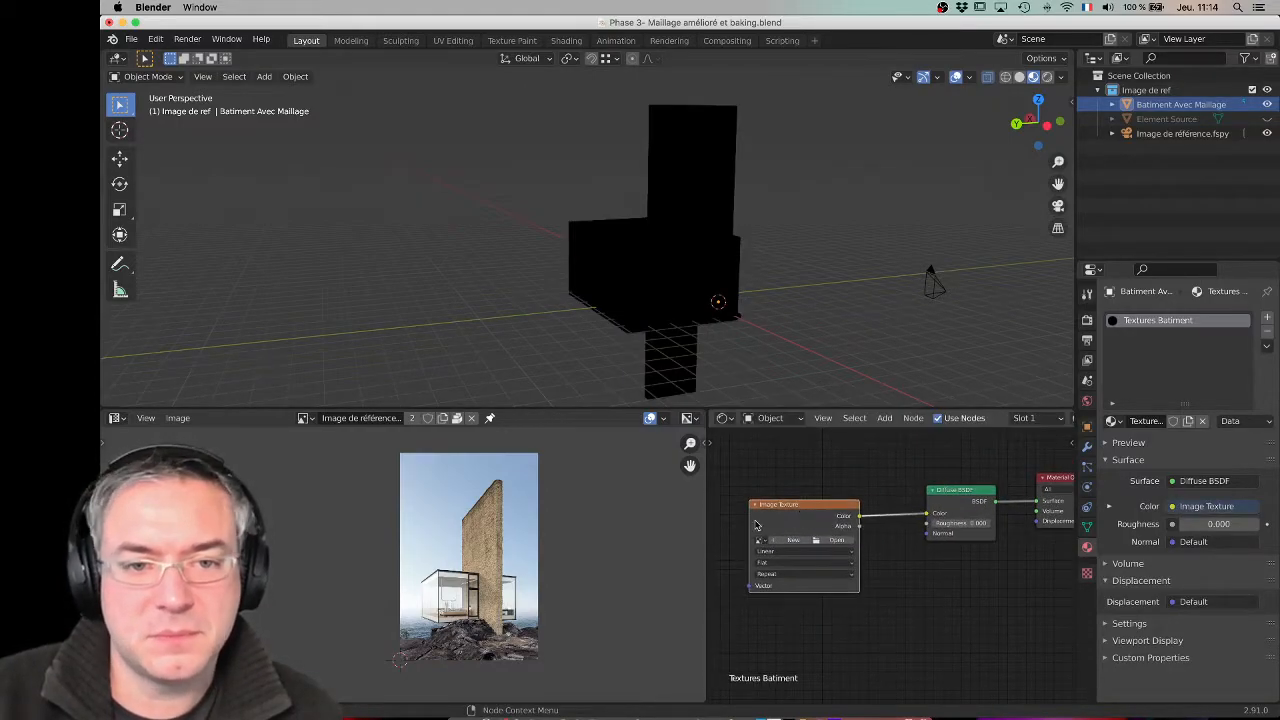
{"action": "scroll", "coordinate": [880, 560], "scroll_direction": "down", "scroll_amount": 3}
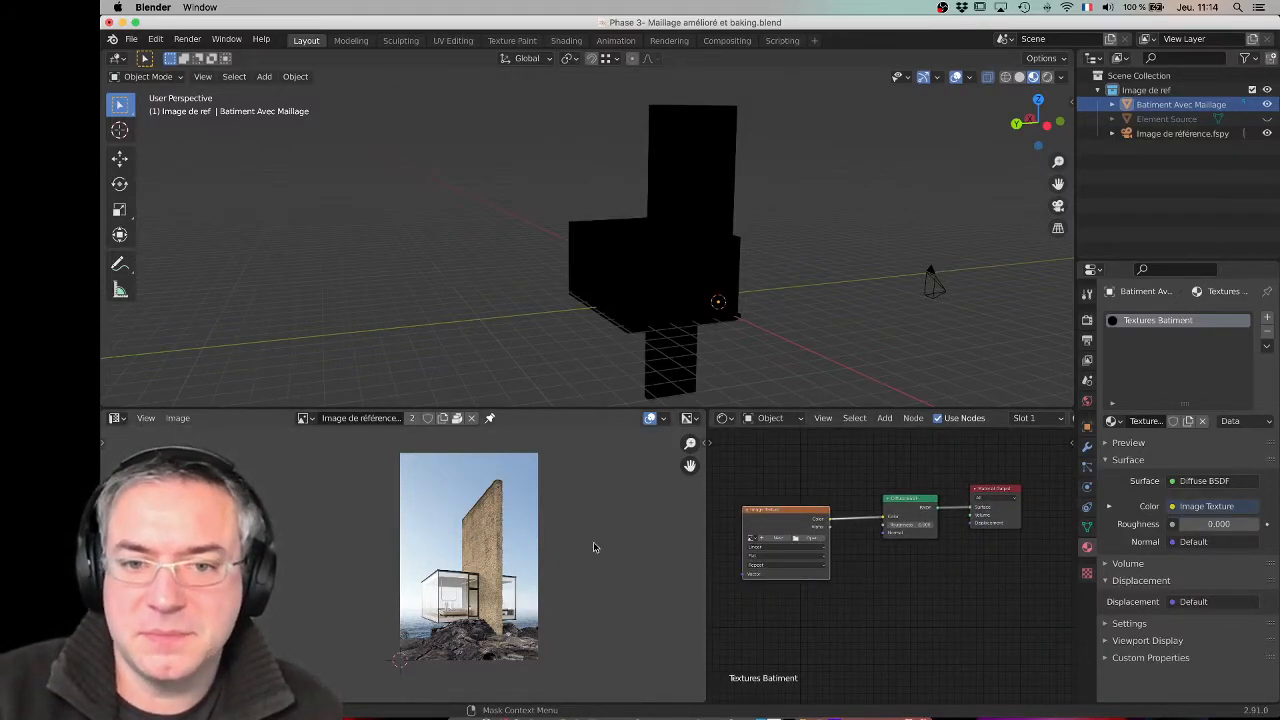
Step: Unlink the reference photo from the image editor and widen the node editor slightly
{"action": "middle_click_drag", "start_coordinate": [513, 530], "coordinate": [475, 550]}
{"action": "middle_click_drag", "start_coordinate": [505, 488], "coordinate": [503, 462]}
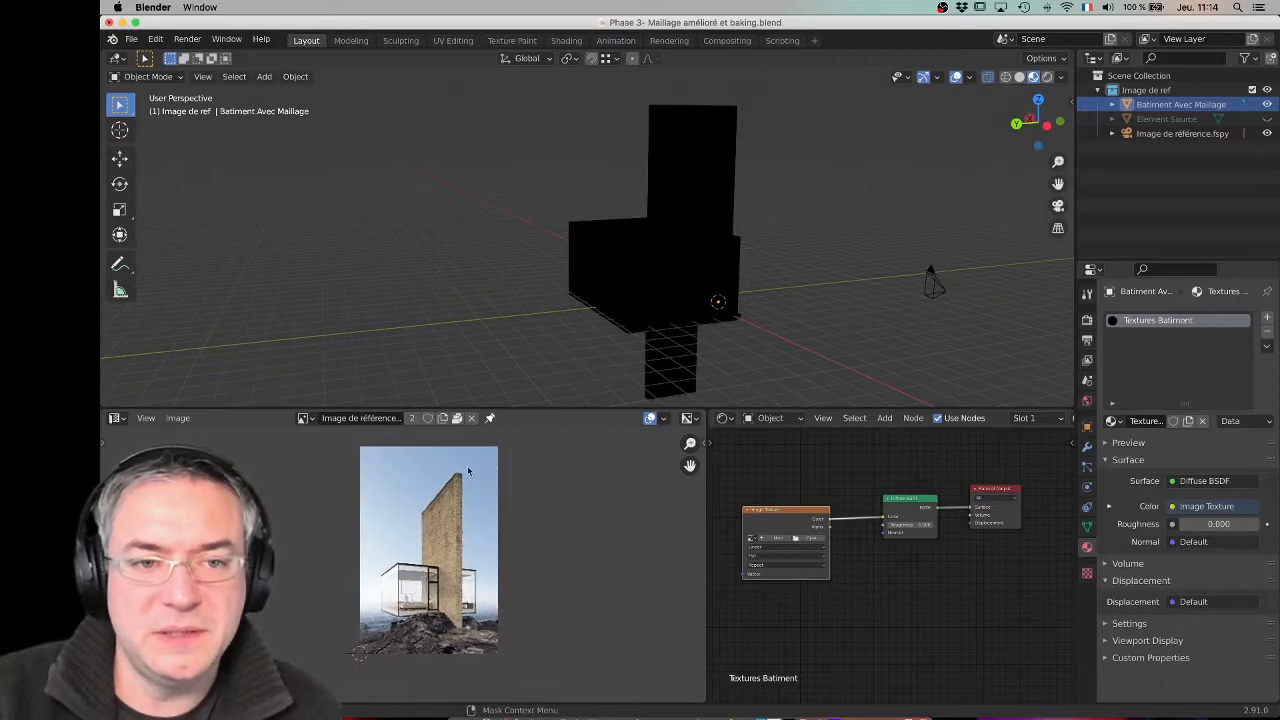
{"action": "left_click", "coordinate": [471, 418]}
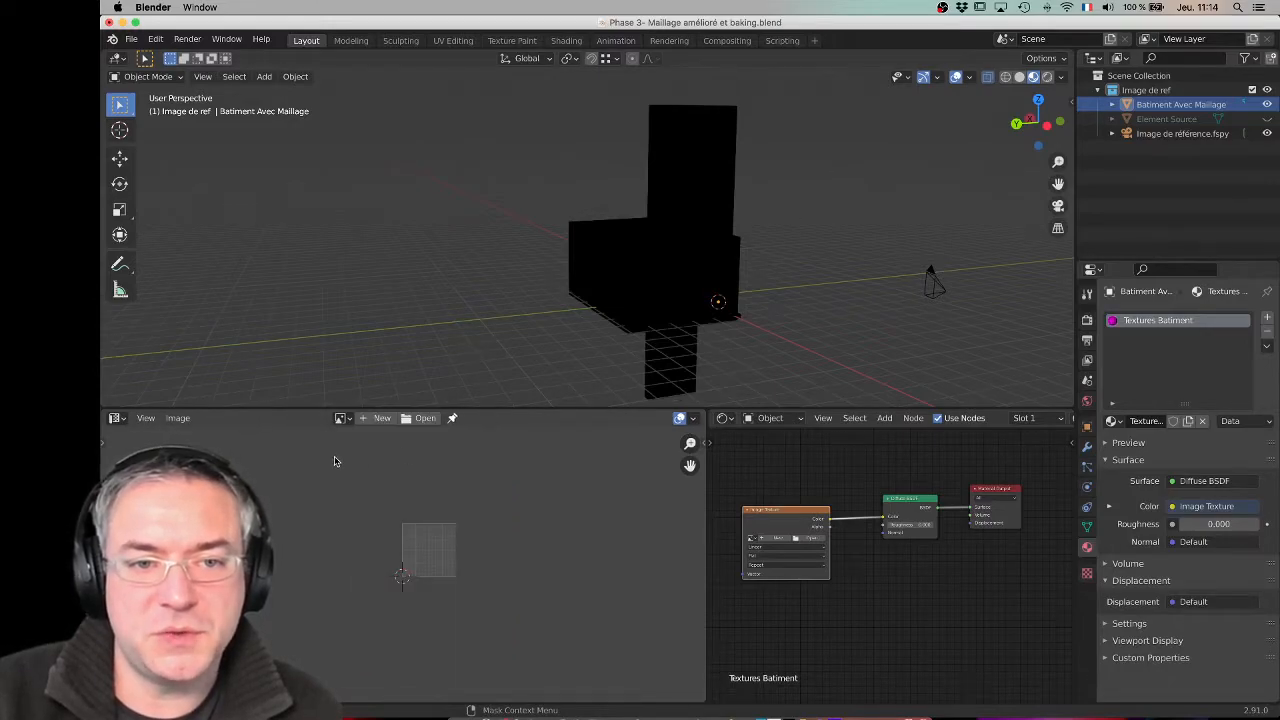
{"action": "left_click_drag", "start_coordinate": [707, 460], "coordinate": [692, 460]}
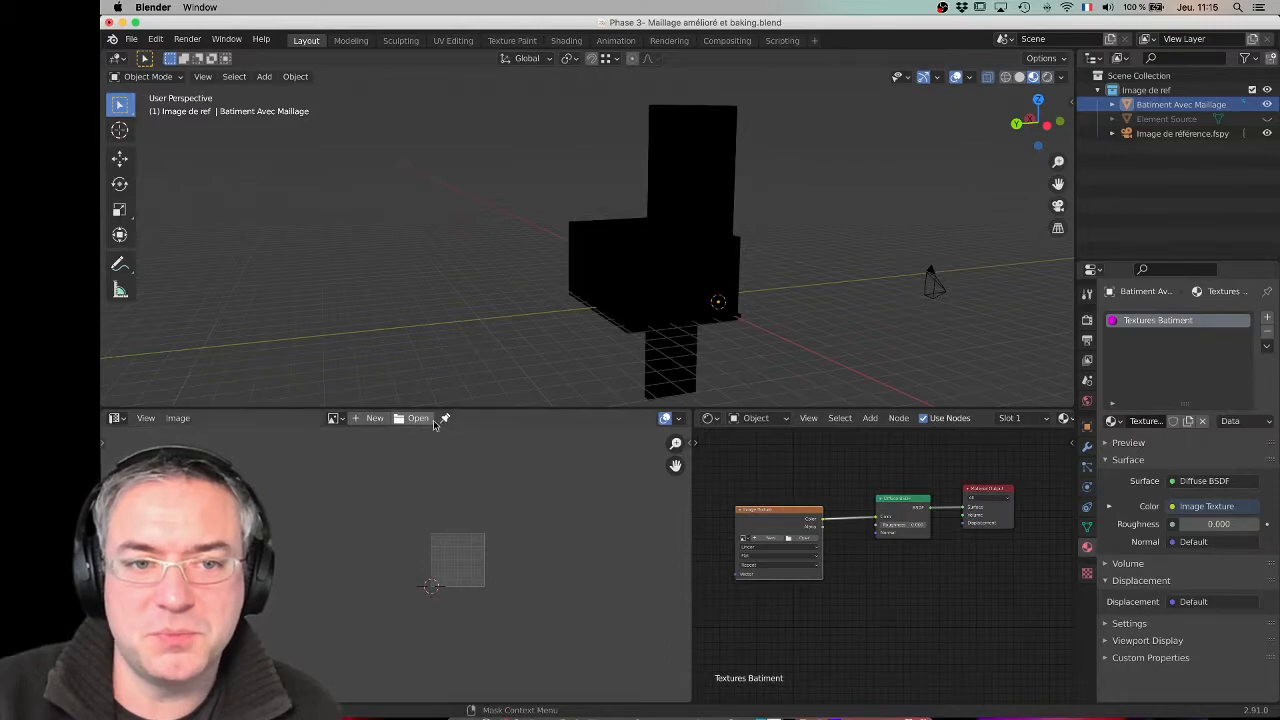
Step: Start creating a new image in the image editor and name it Map Batiment
{"action": "left_click", "coordinate": [372, 420]}
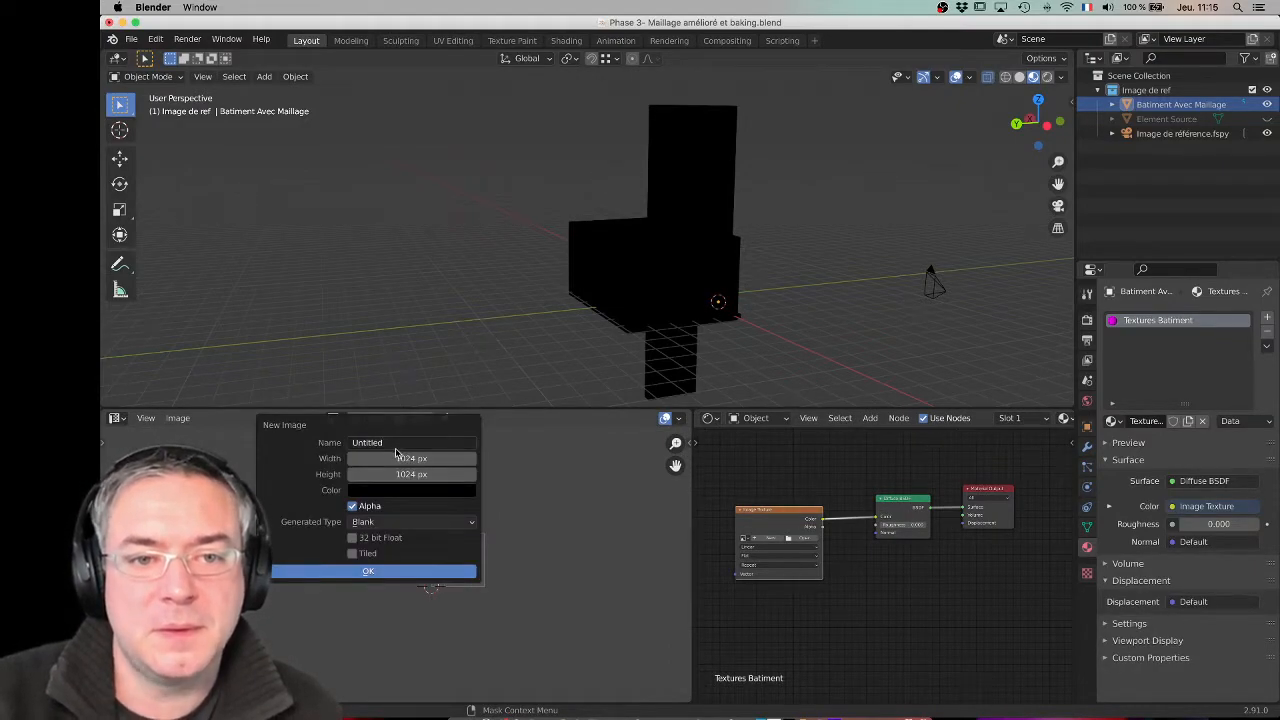
{"action": "left_click", "coordinate": [391, 442]}
{"action": "left_click_drag", "start_coordinate": [391, 442], "coordinate": [350, 441]}
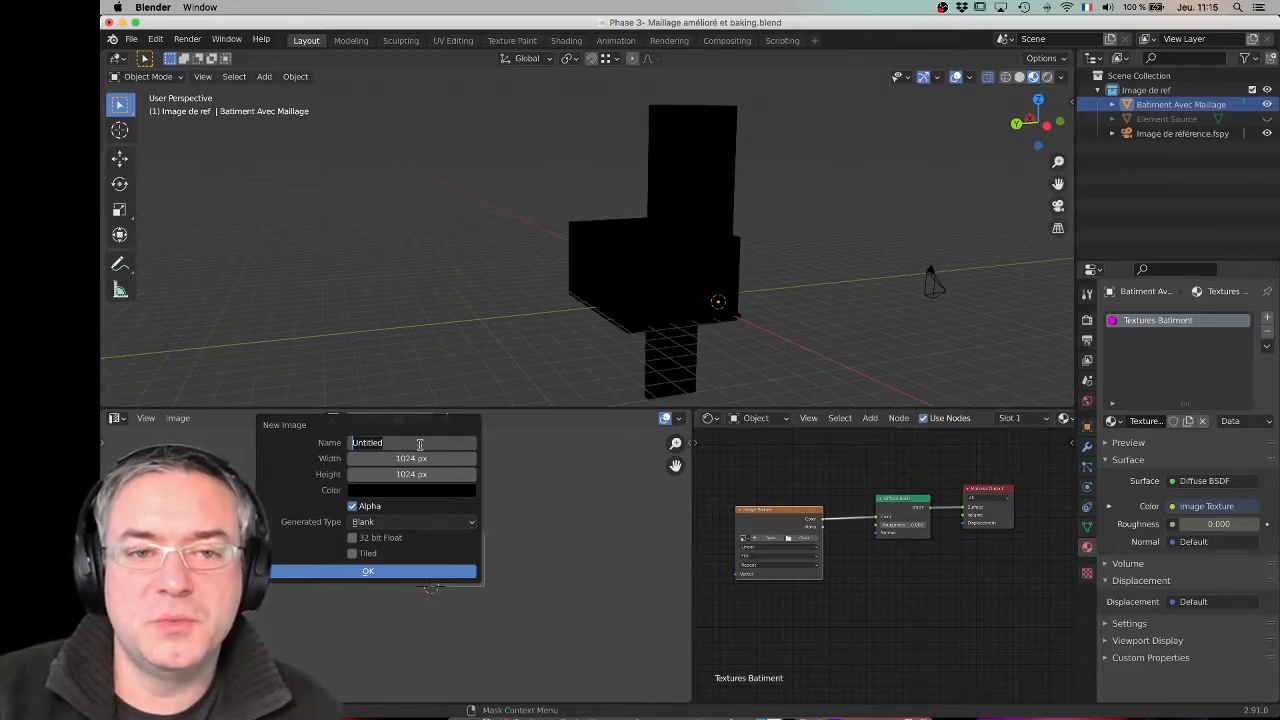
{"action": "type", "text": "Map Batiment"}
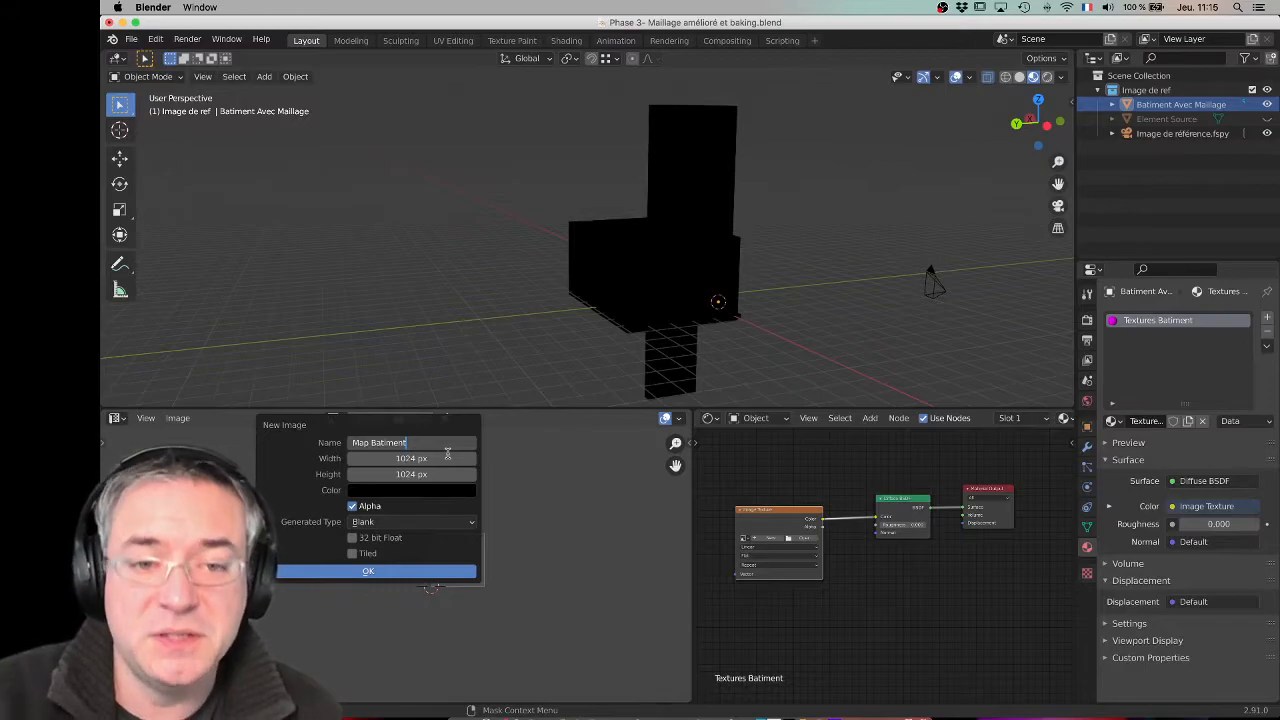
{"action": "key", "text": "Return"}
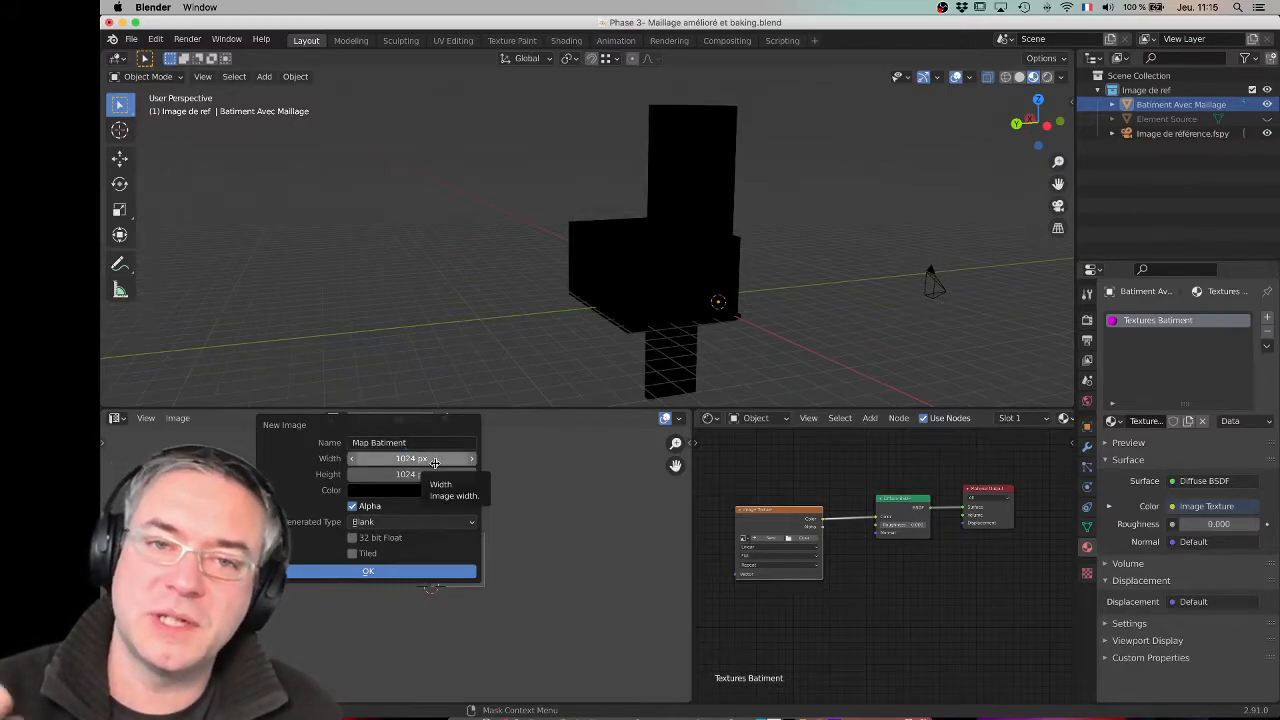
Step: Set the new image's size to 4000 px wide and 3000 px high
{"action": "left_click", "coordinate": [435, 459]}
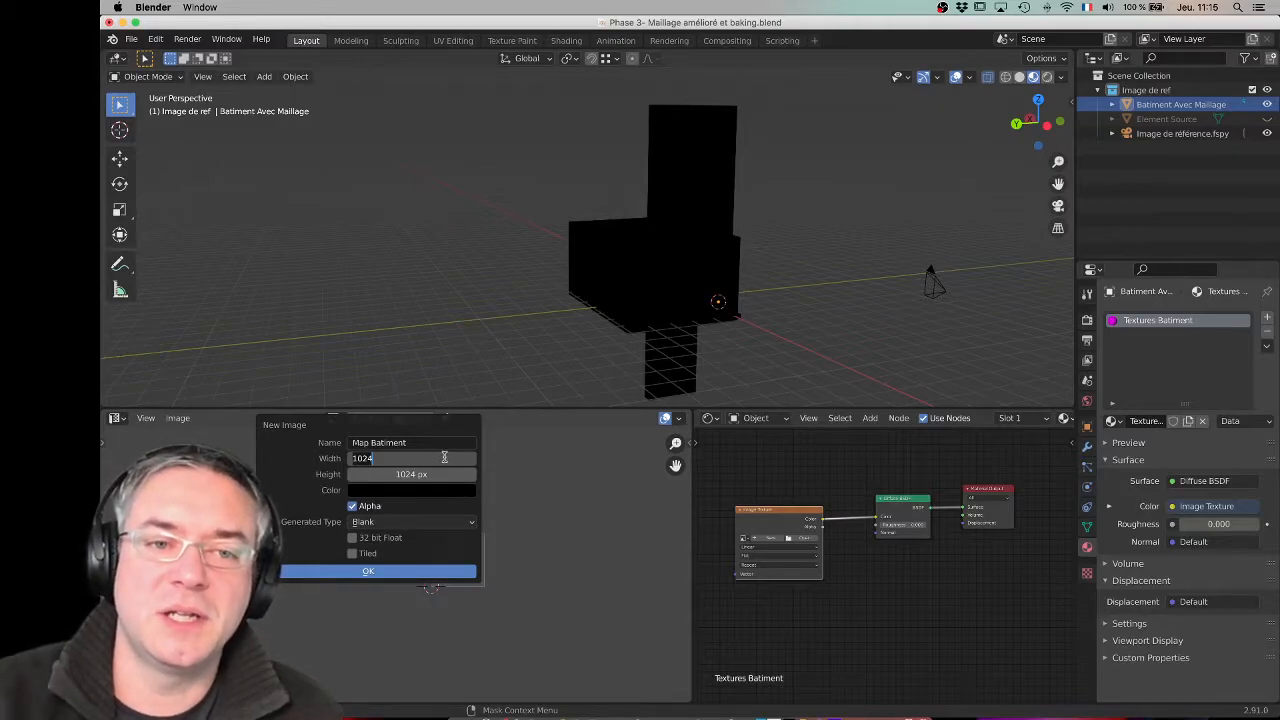
{"action": "left_click_drag", "start_coordinate": [394, 459], "coordinate": [326, 460]}
{"action": "type", "text": "400"}
{"action": "key", "text": "Tab"}
{"action": "type", "text": "3"}
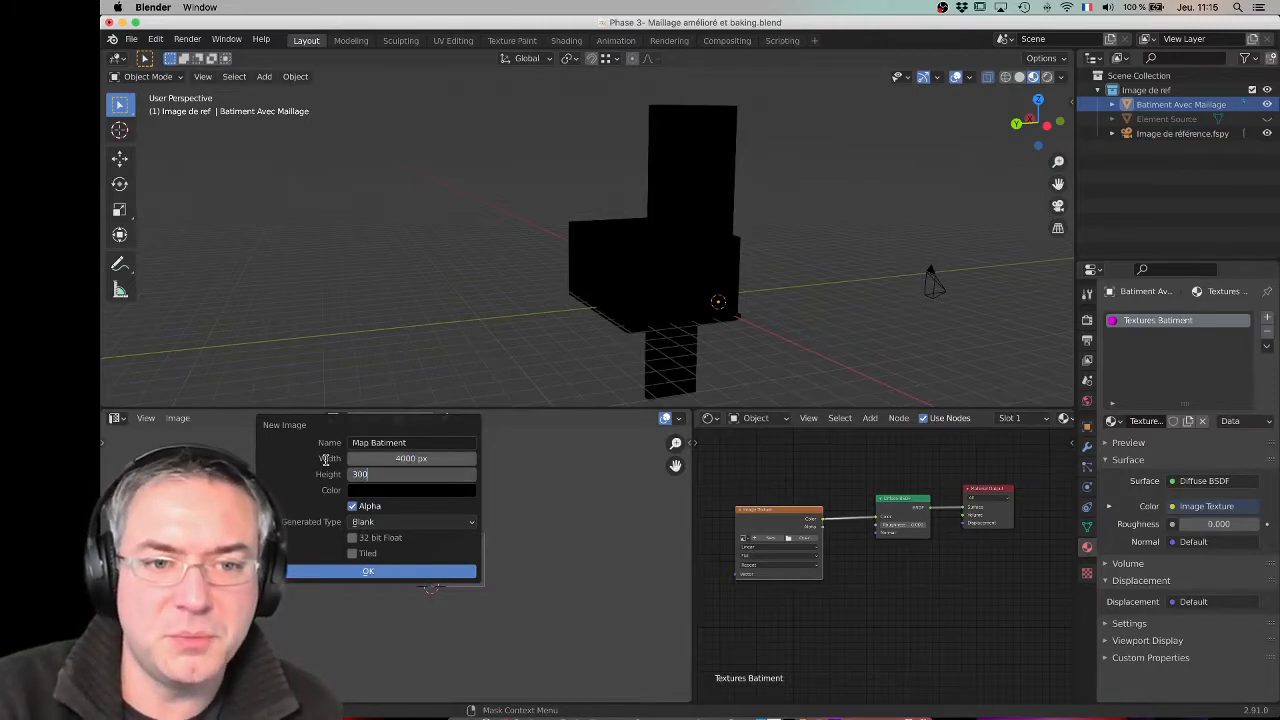
{"action": "type", "text": "00"}
{"action": "key", "text": "Tab"}
{"action": "left_click", "coordinate": [405, 474]}
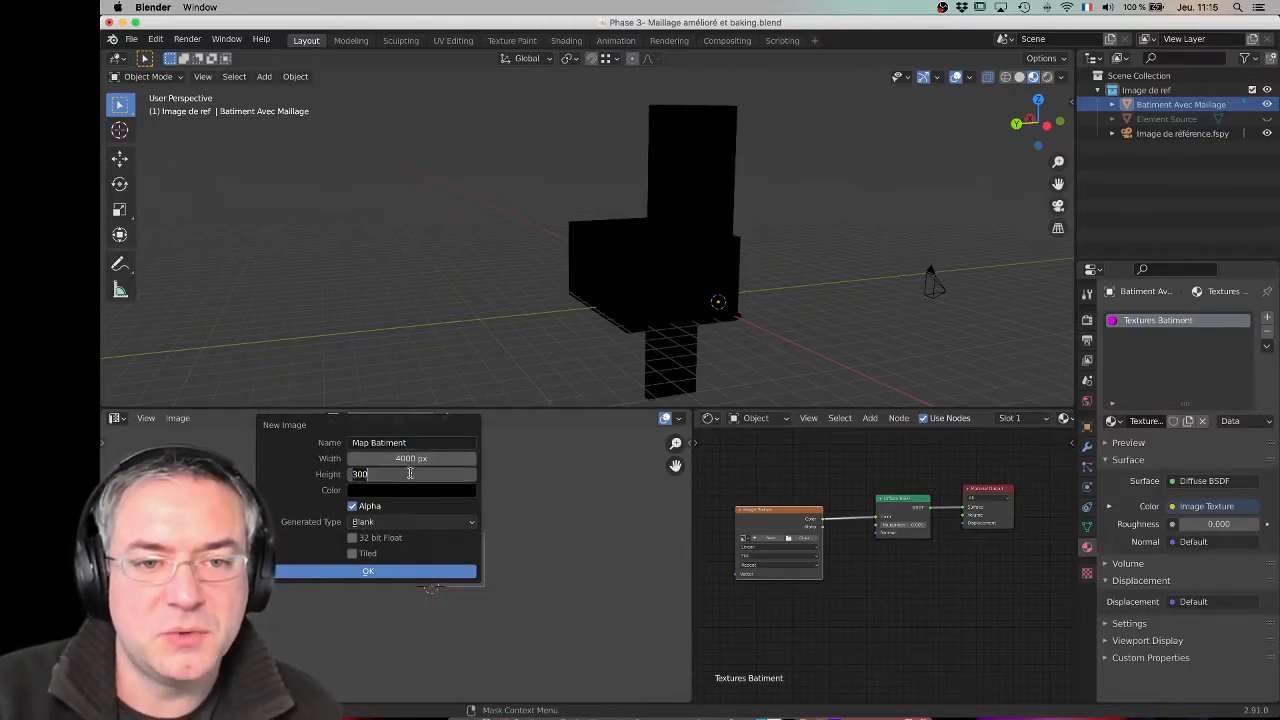
{"action": "left_click", "coordinate": [411, 472]}
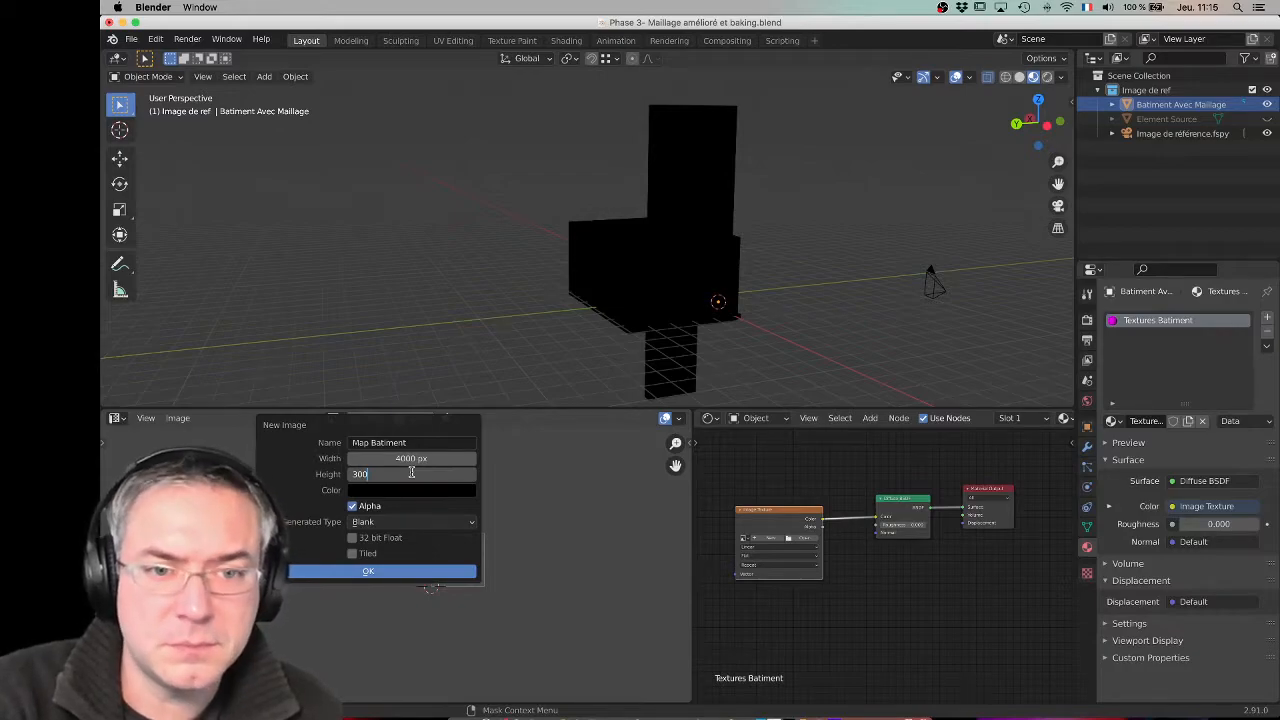
{"action": "key", "text": "Return"}
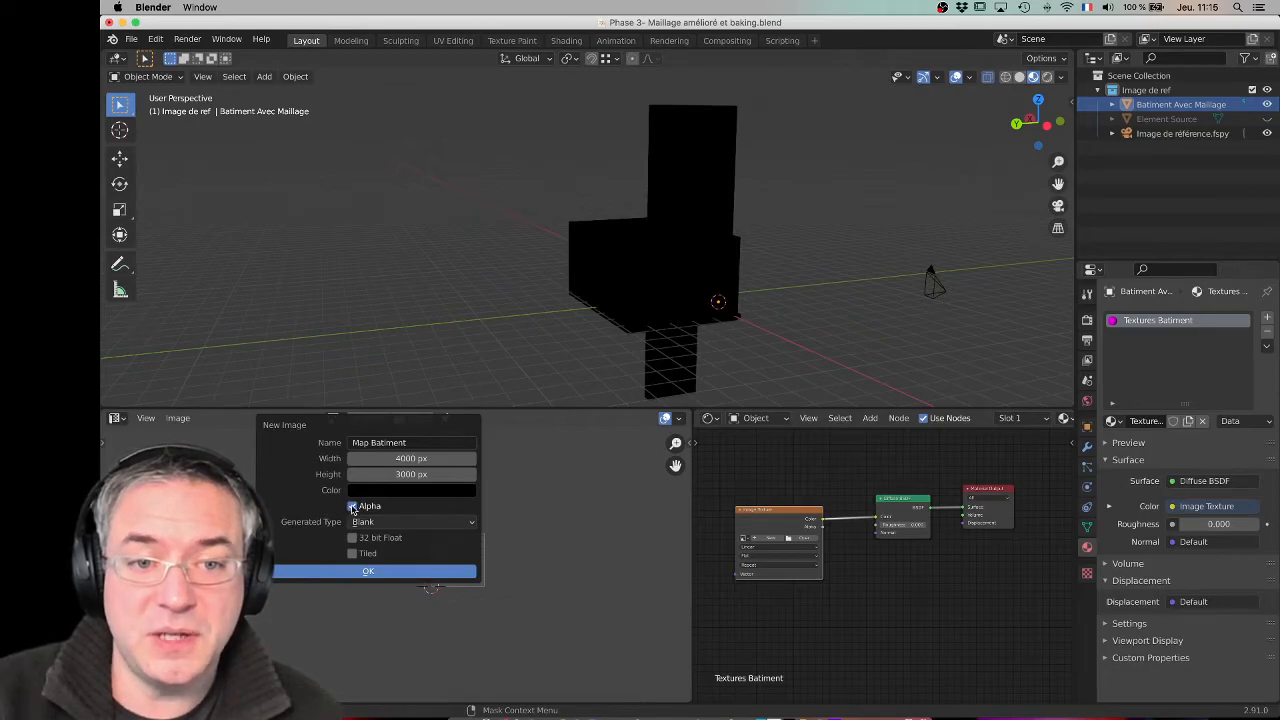
Step: Choose Color Grid as the generated type and create the Map Batiment image
{"action": "left_click", "coordinate": [415, 524]}
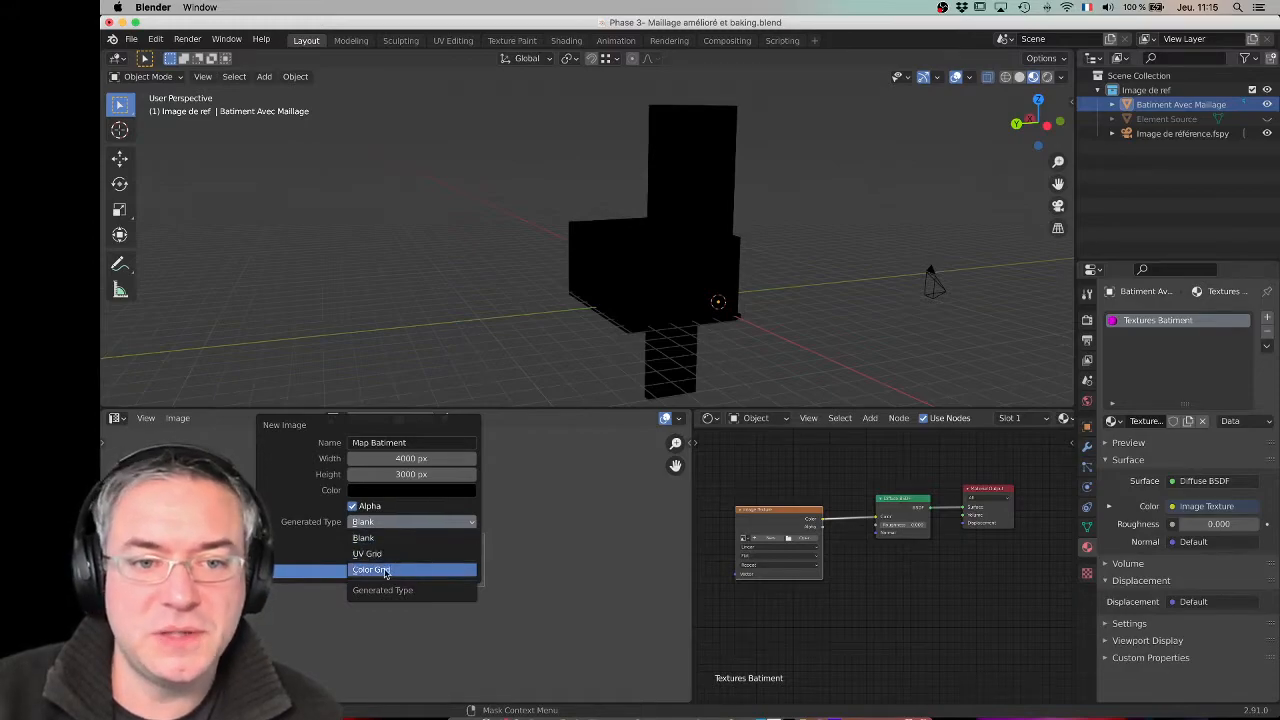
{"action": "left_click", "coordinate": [396, 570]}
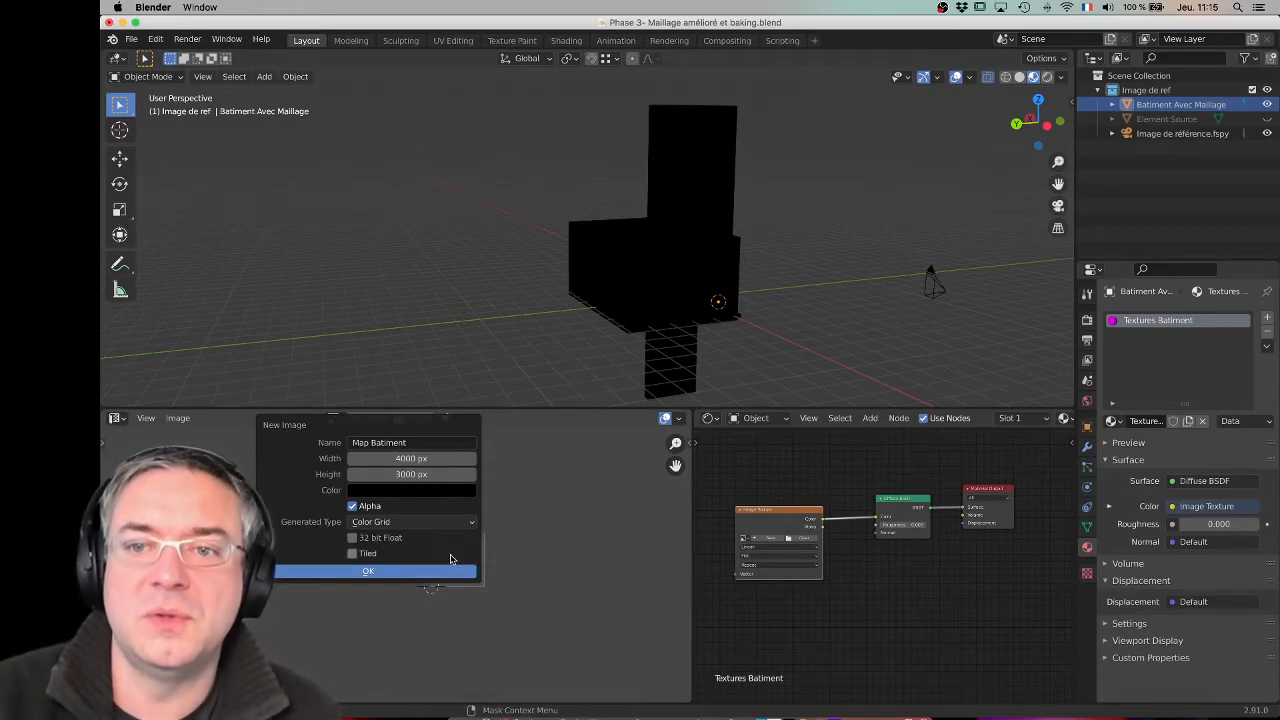
{"action": "left_click", "coordinate": [368, 571]}
{"action": "scroll", "coordinate": [370, 567], "scroll_direction": "down", "scroll_amount": 6}
{"action": "scroll", "coordinate": [415, 546], "scroll_direction": "up", "scroll_amount": 3}
{"action": "middle_click_drag", "start_coordinate": [414, 546], "coordinate": [414, 558]}
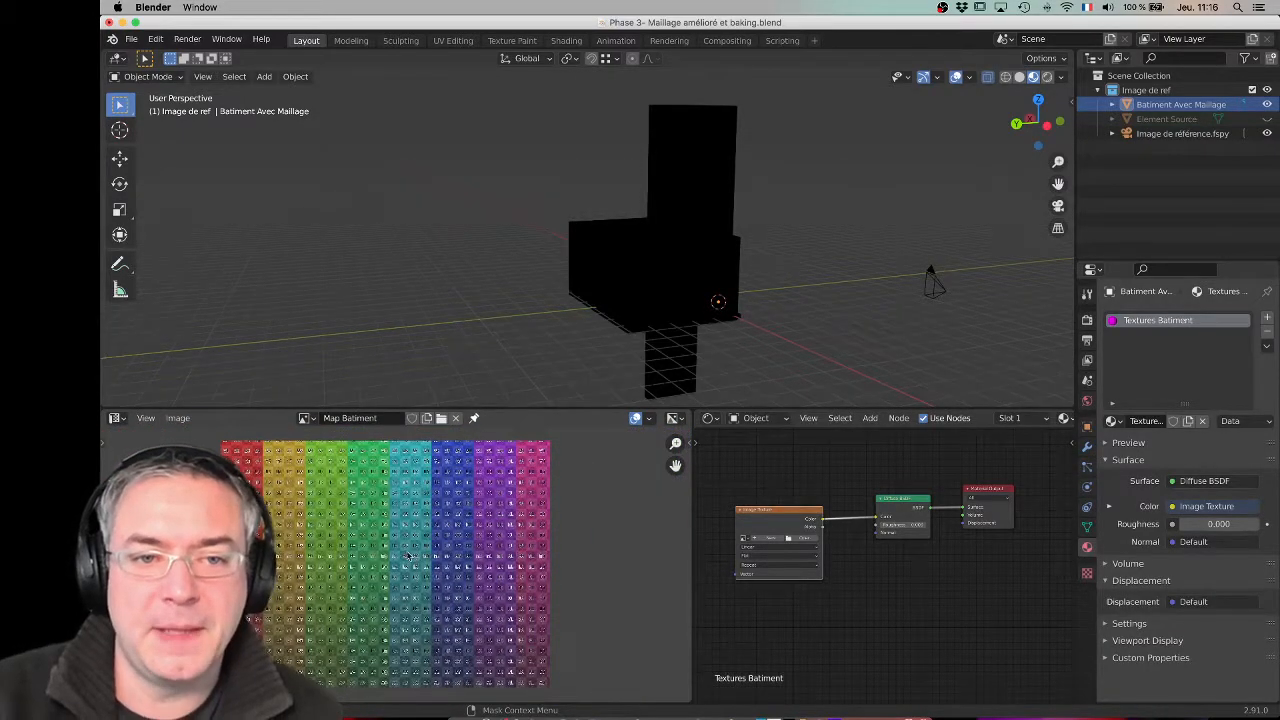
Step: Save the generated image as Map Batiment.png in the Modélisation d'après photo folder
{"action": "left_click", "coordinate": [178, 418]}
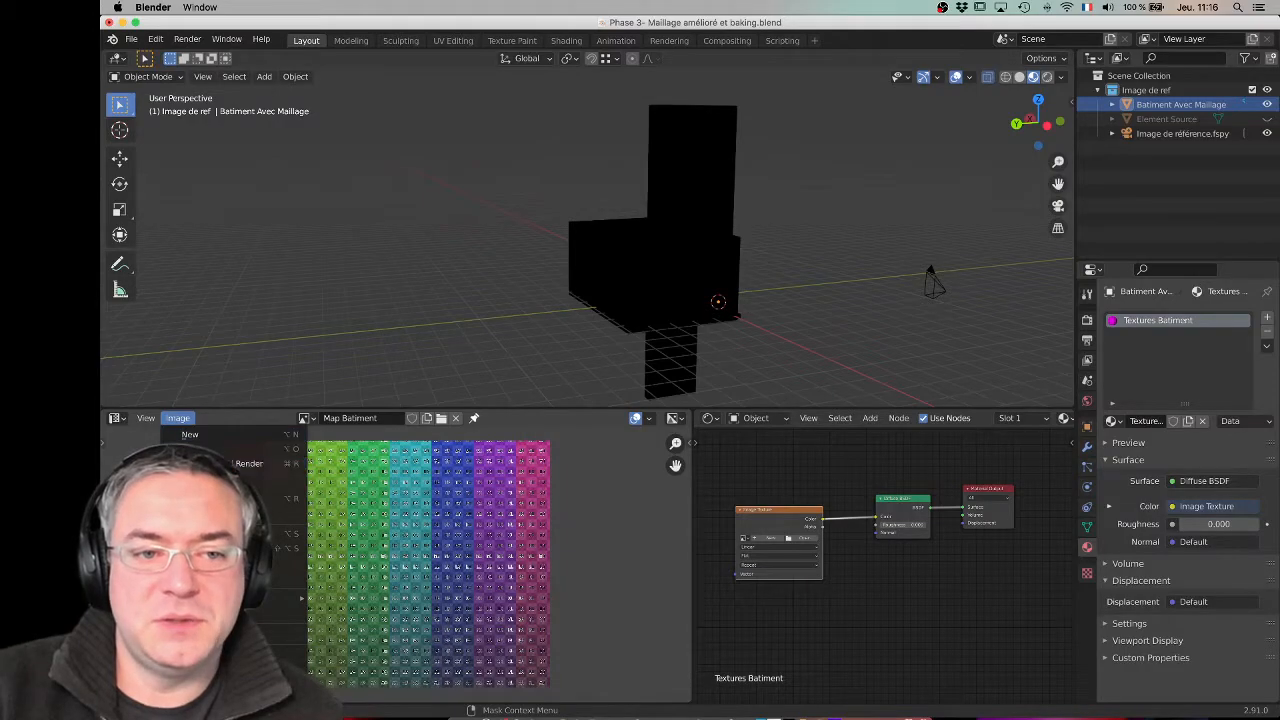
{"action": "left_click", "coordinate": [282, 533]}
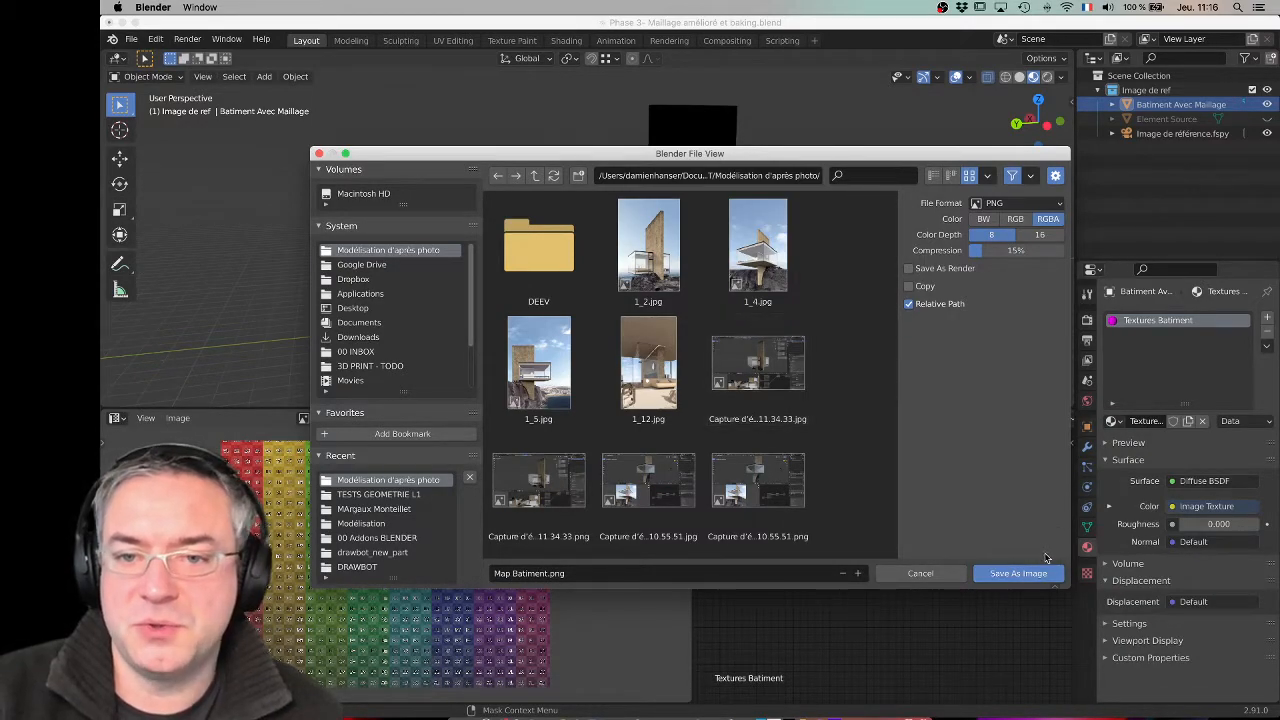
{"action": "left_click", "coordinate": [1020, 574]}
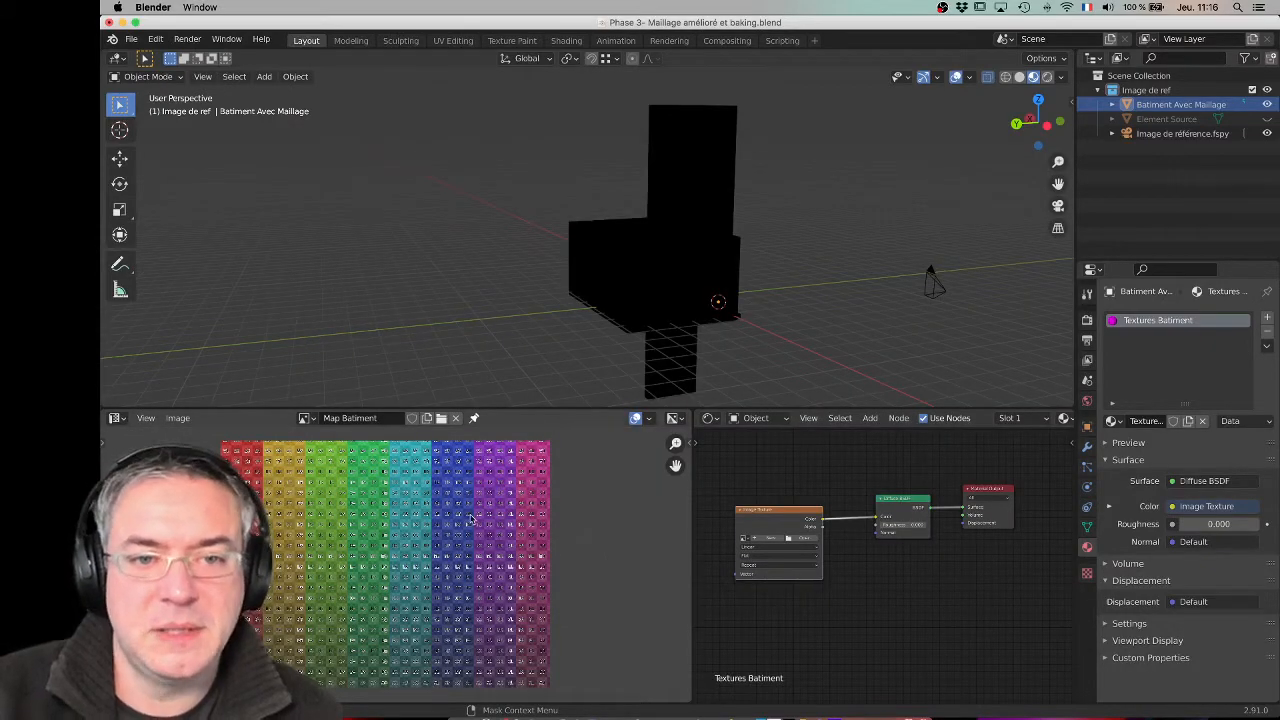
Step: Assign the Map Batiment image to the Image Texture node
{"action": "scroll", "coordinate": [790, 530], "scroll_direction": "up", "scroll_amount": 1}
{"action": "scroll", "coordinate": [792, 533], "scroll_direction": "up", "scroll_amount": 3}
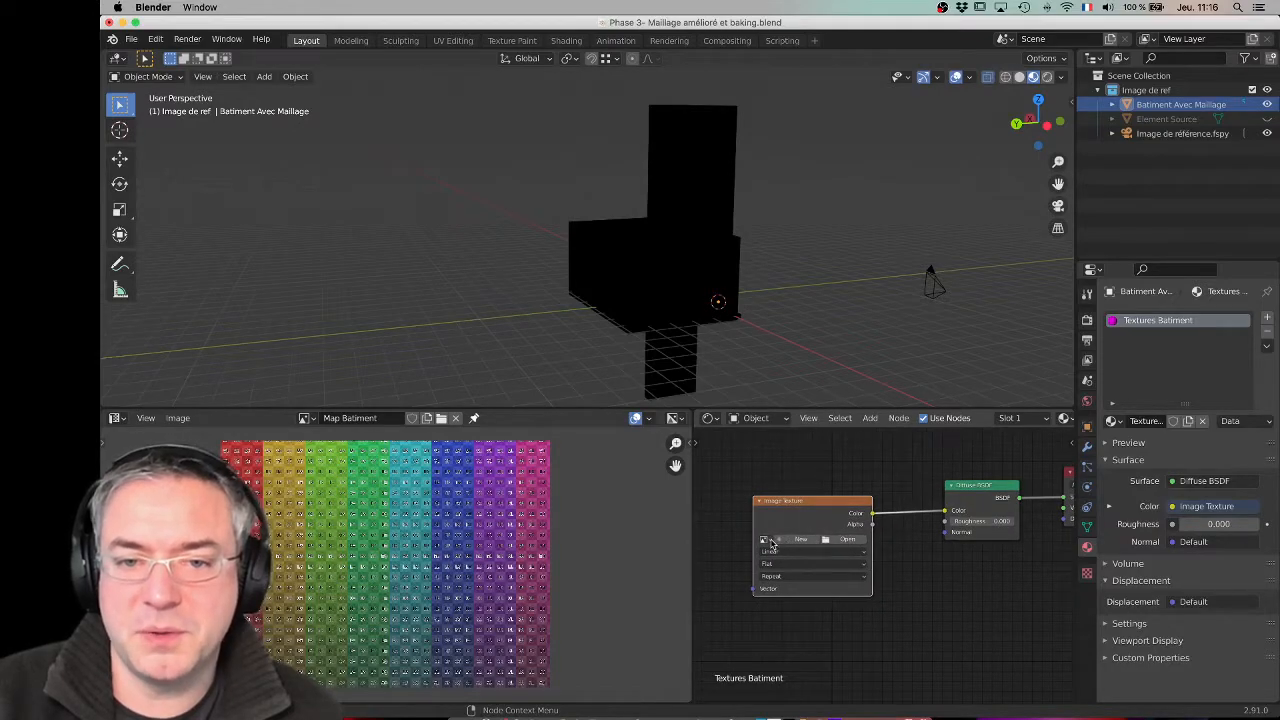
{"action": "left_click", "coordinate": [766, 540]}
{"action": "left_click", "coordinate": [789, 582]}
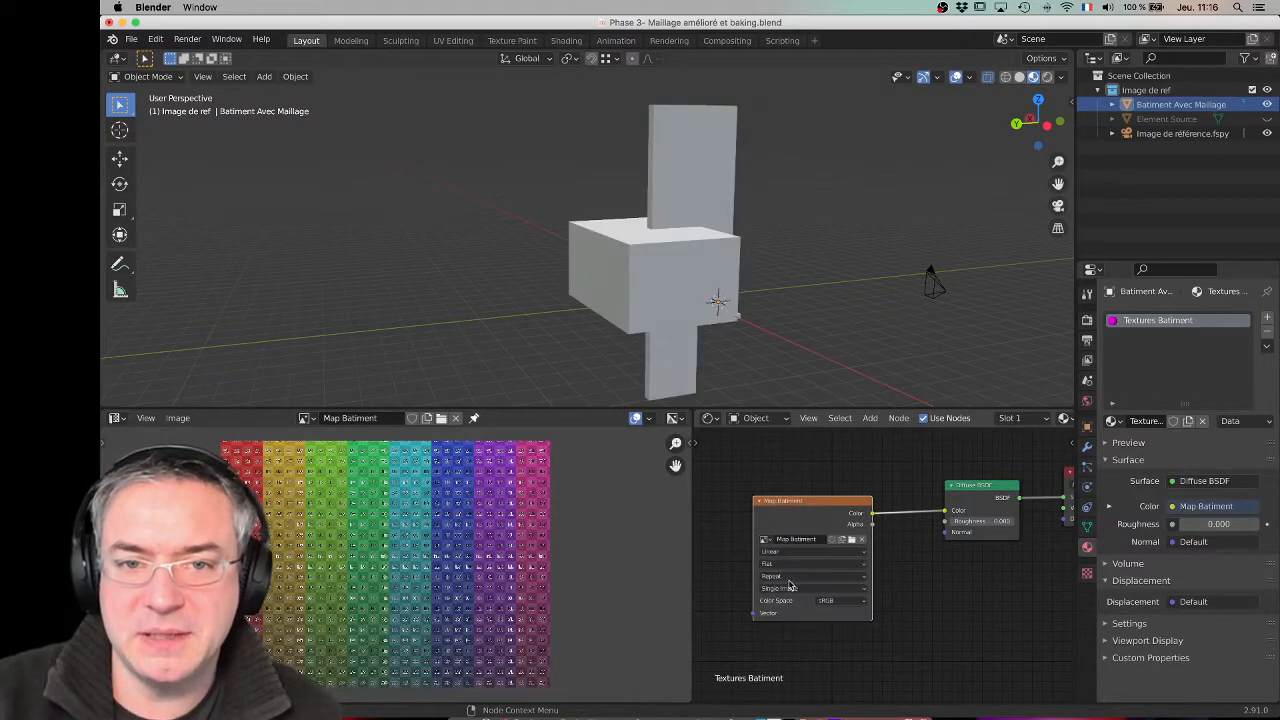
Step: Put the Batiment Avec Maillage object in Edit Mode and select all of its faces
{"action": "middle_click_drag", "start_coordinate": [767, 289], "coordinate": [655, 240]}
{"action": "scroll", "coordinate": [686, 234], "scroll_direction": "up", "scroll_amount": 3}
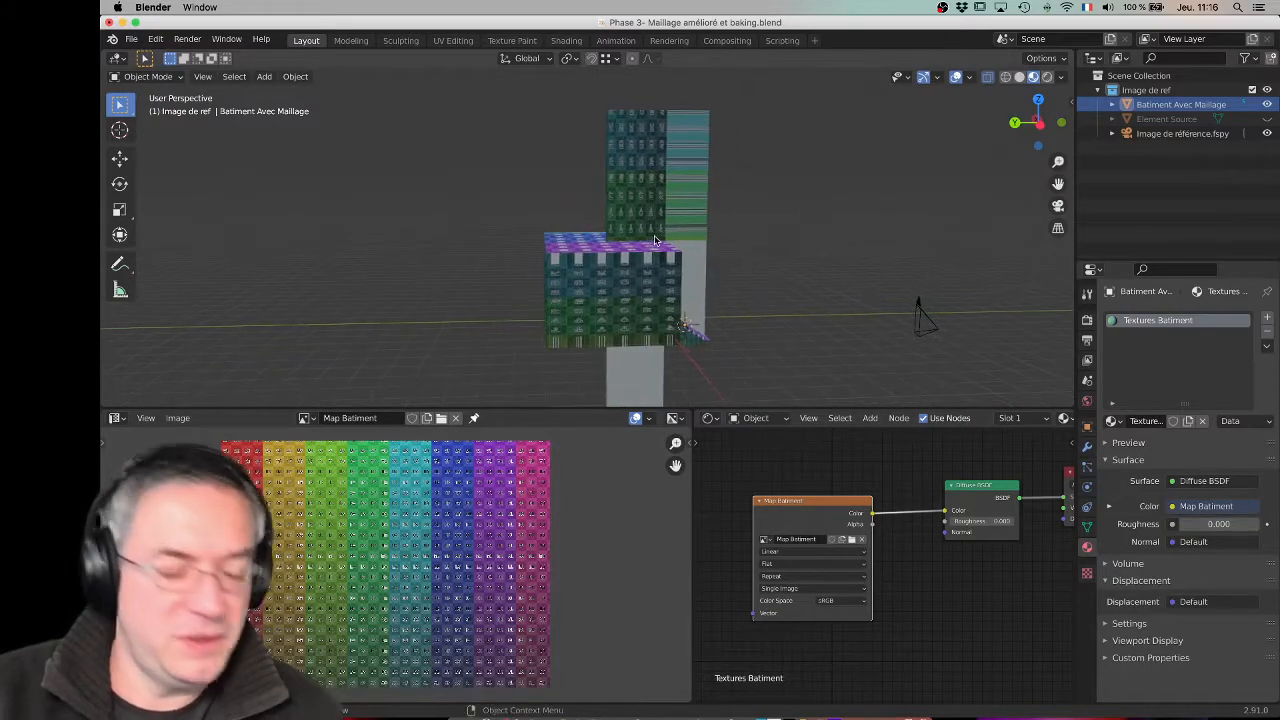
{"action": "key", "text": "a"}
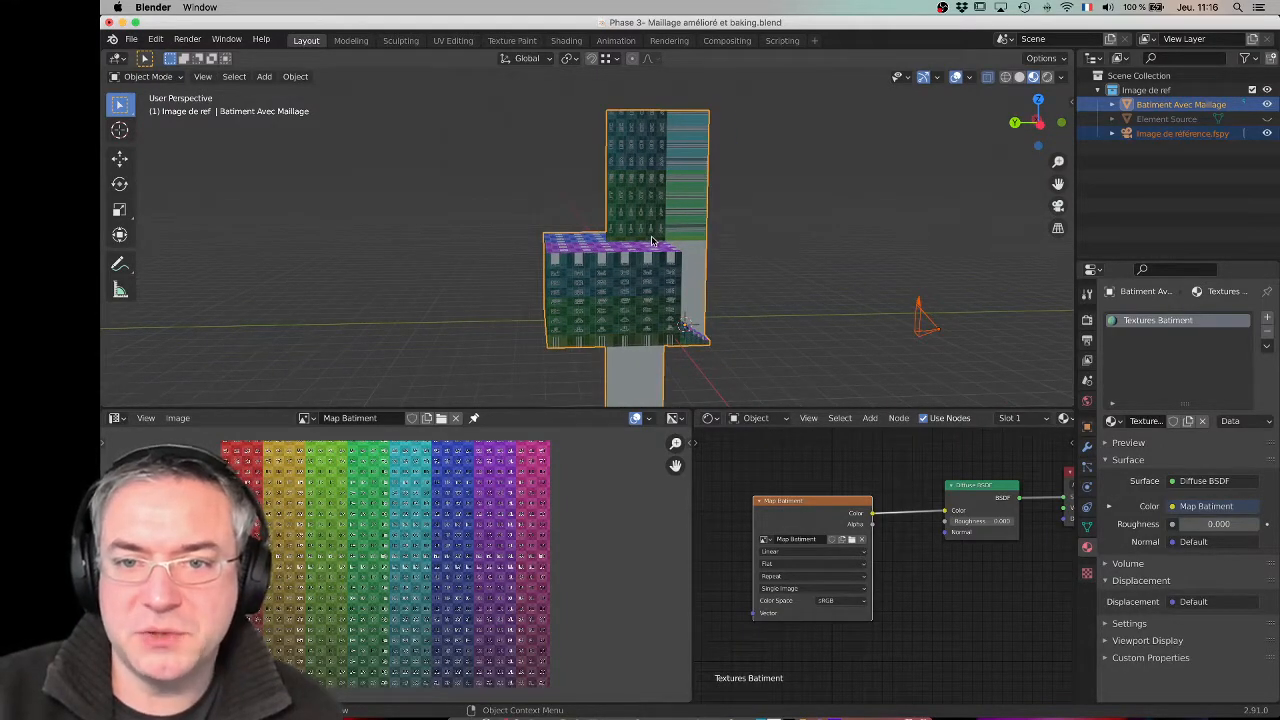
{"action": "left_click", "coordinate": [687, 241]}
{"action": "key", "text": "Tab"}
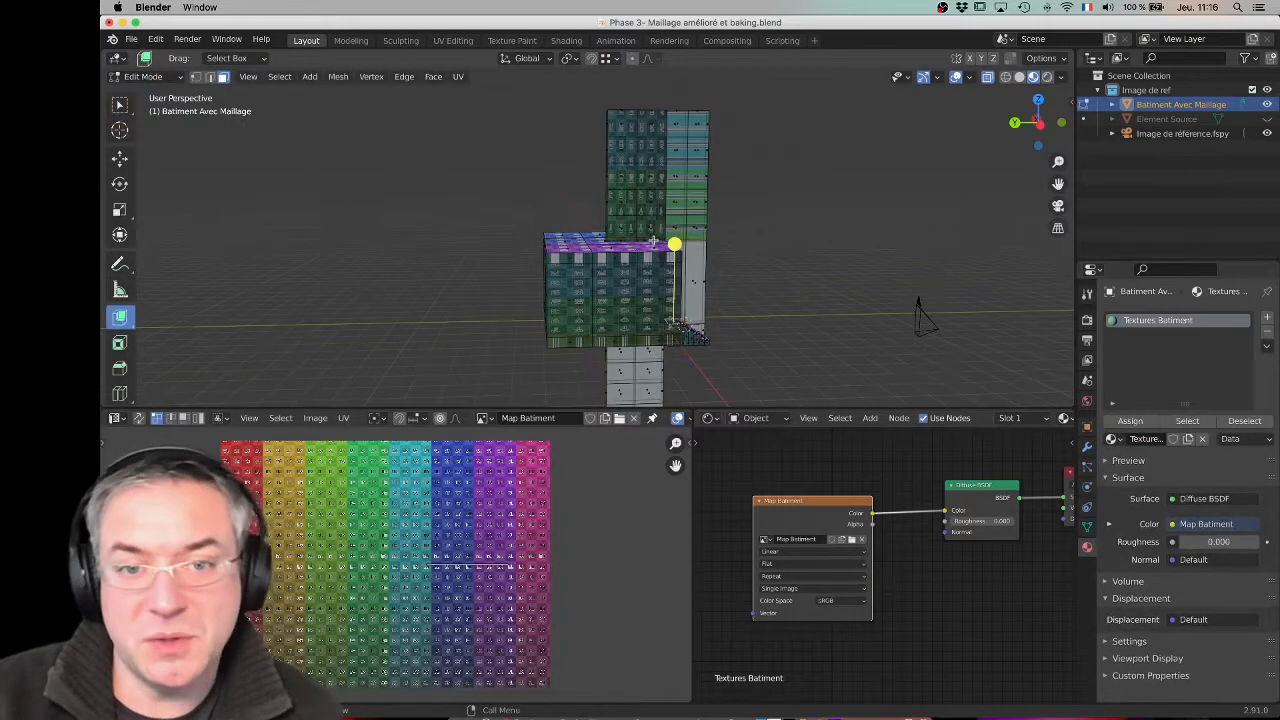
{"action": "key", "text": "a"}
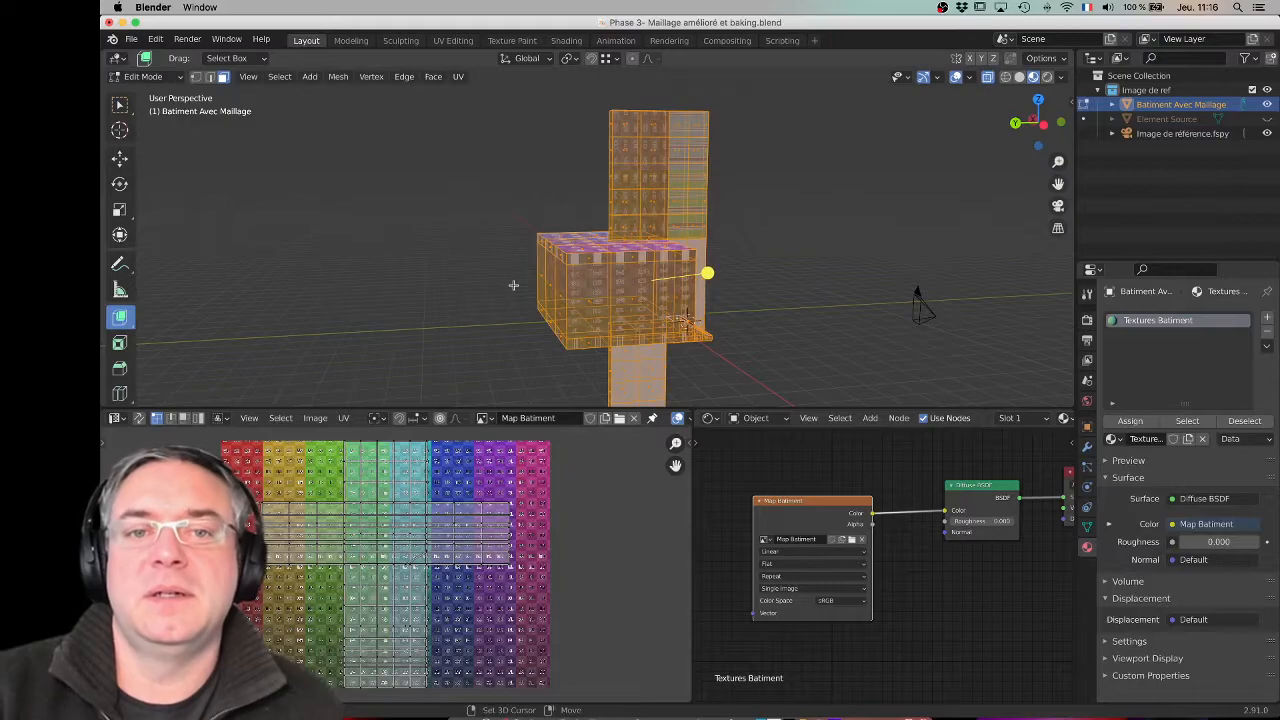
{"action": "middle_click_drag", "start_coordinate": [496, 284], "coordinate": [511, 280], "text": "shift"}
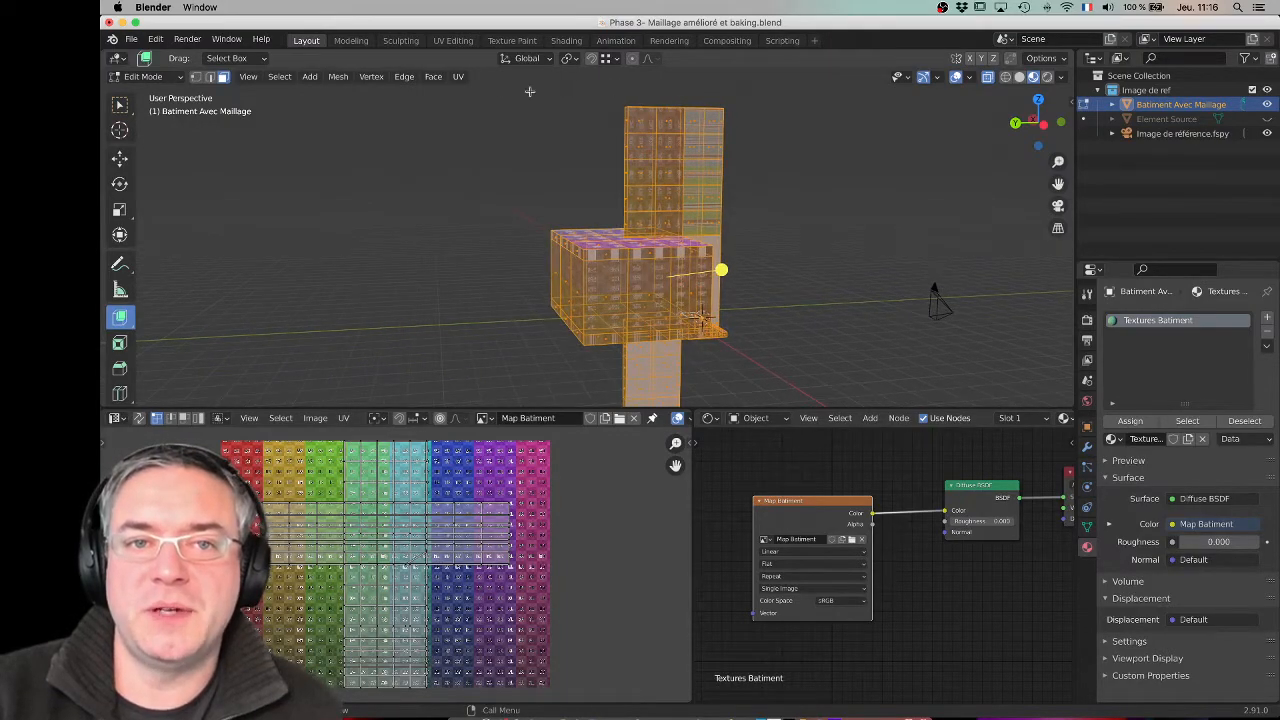
Step: Unwrap the whole building with Smart UV Project using an island margin of 0.1
{"action": "left_click", "coordinate": [458, 77]}
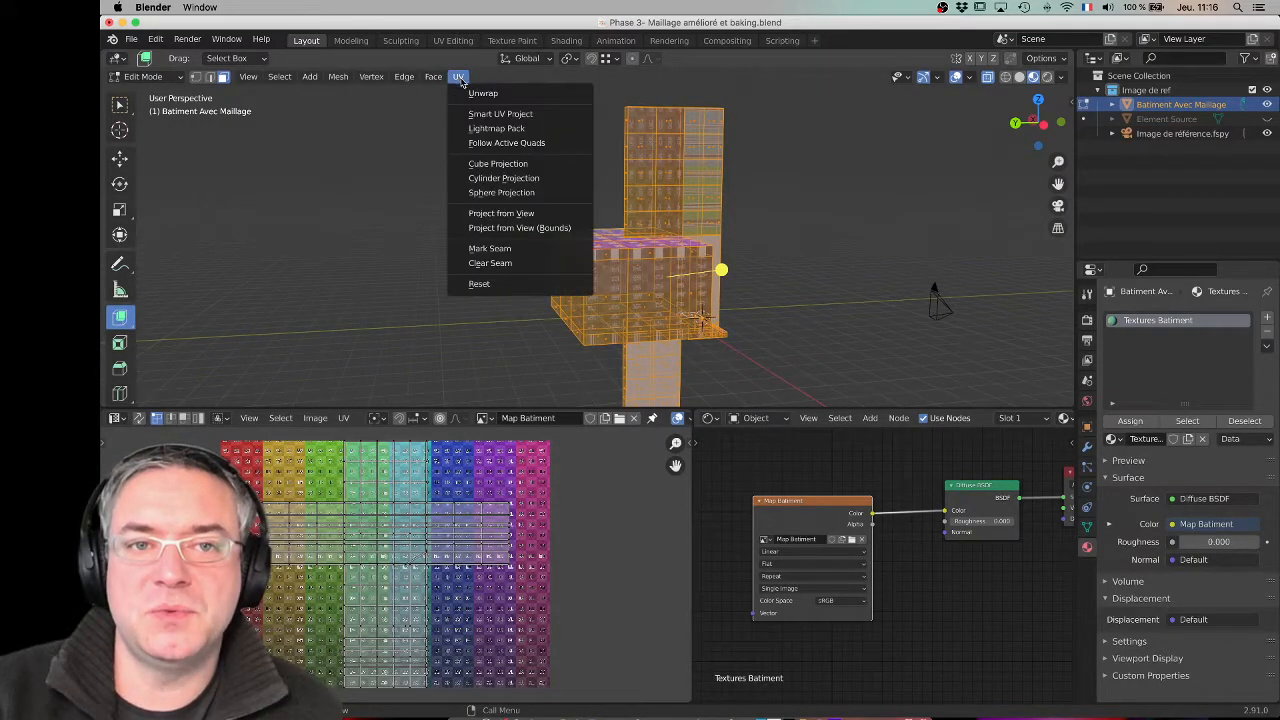
{"action": "left_click", "coordinate": [518, 116]}
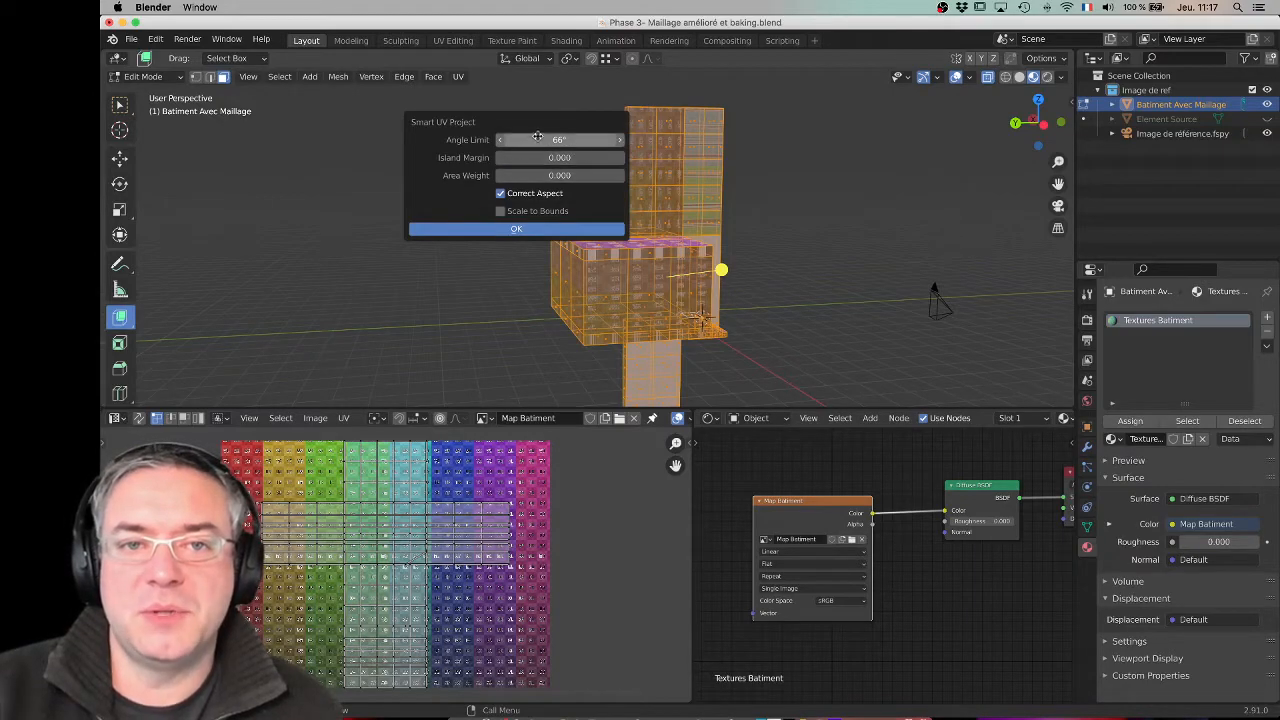
{"action": "left_click", "coordinate": [570, 158]}
{"action": "type", "text": "0.0"}
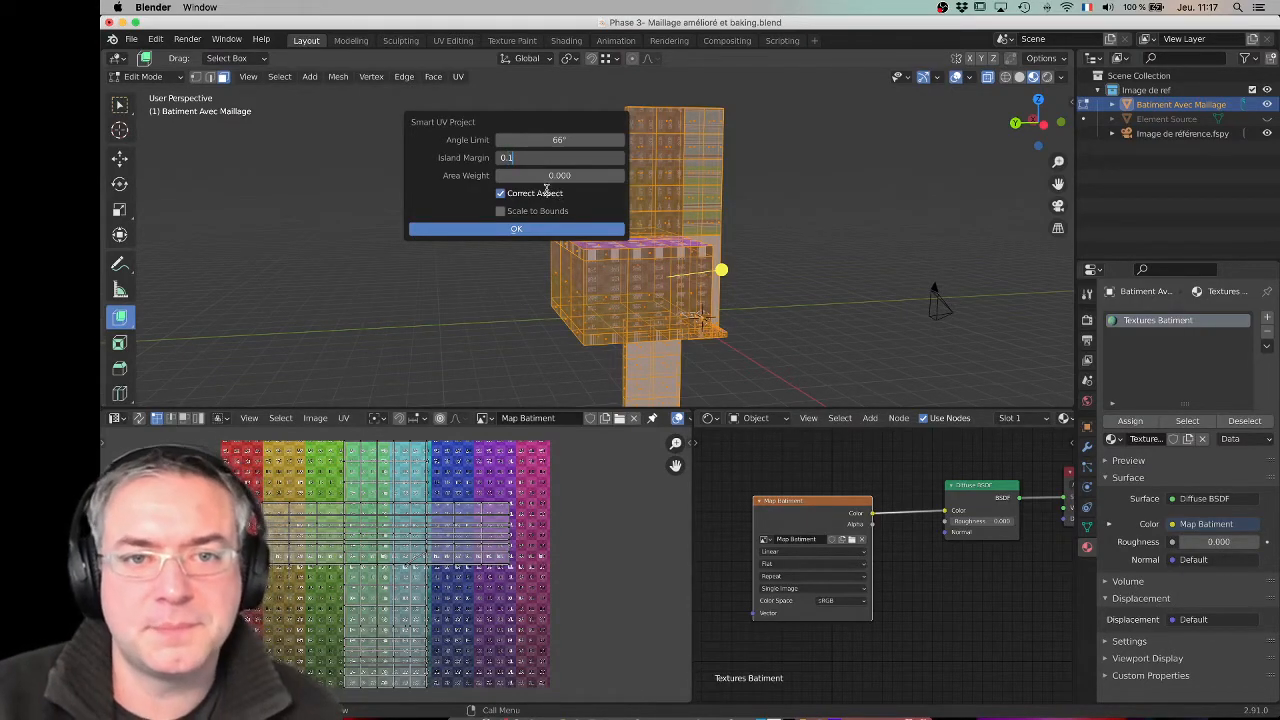
{"action": "left_click", "coordinate": [493, 228]}
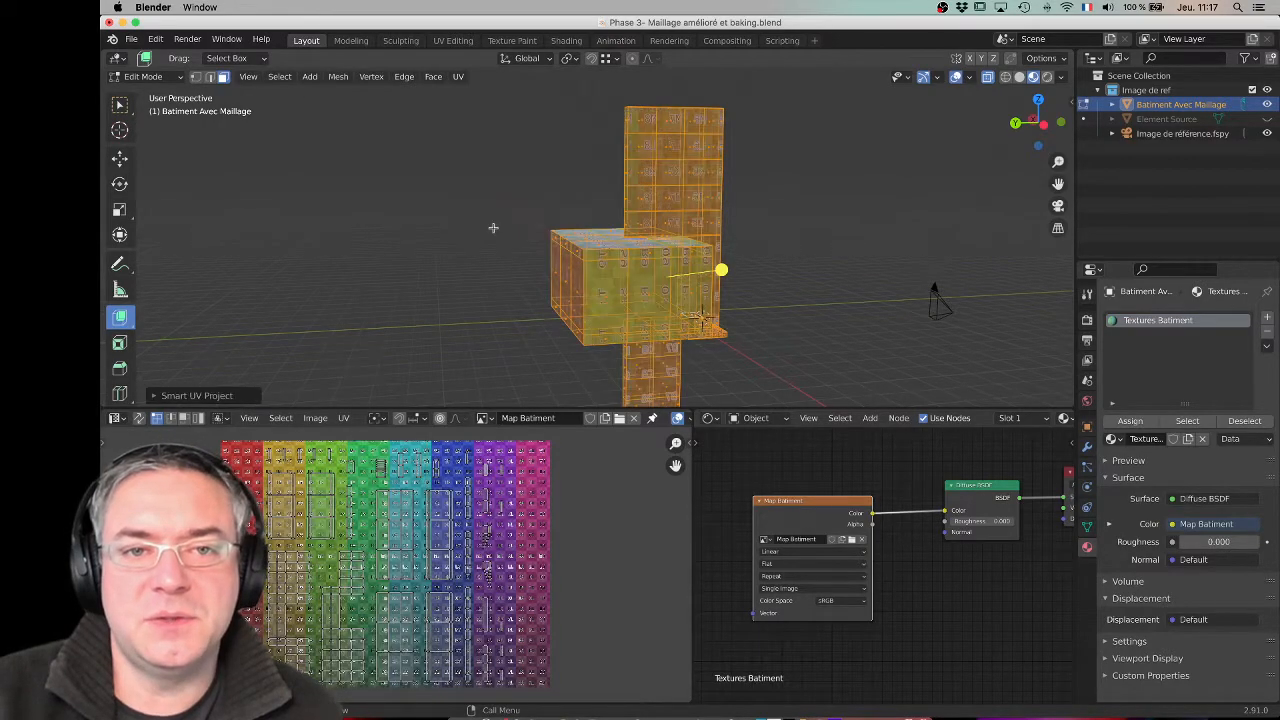
{"action": "scroll", "coordinate": [363, 563], "scroll_direction": "up", "scroll_amount": 4}
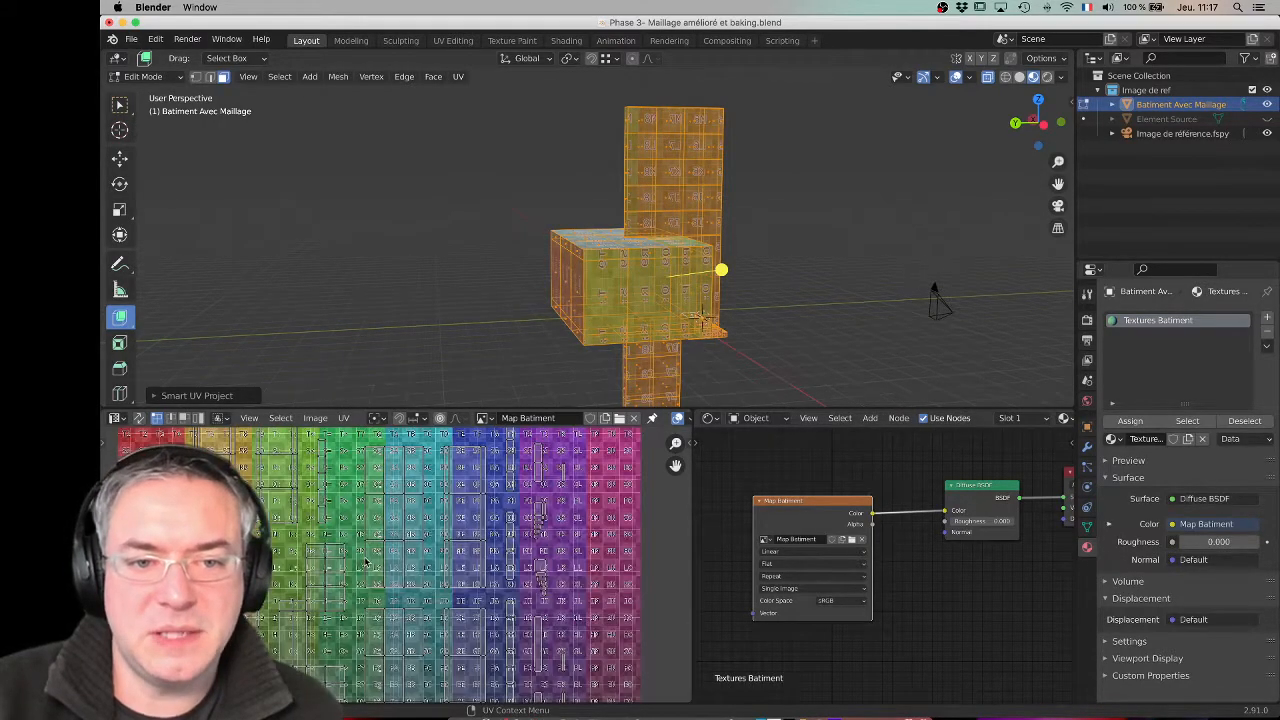
{"action": "scroll", "coordinate": [434, 528], "scroll_direction": "down", "scroll_amount": 1}
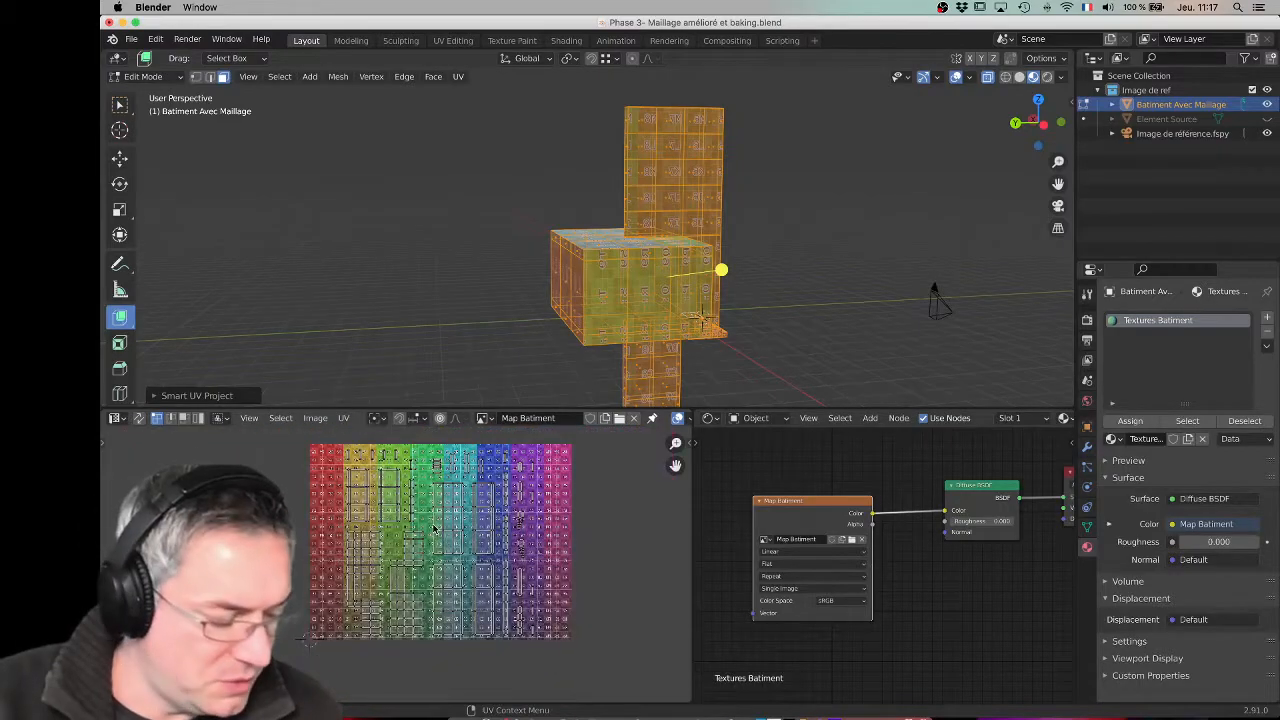
Step: Select all UVs and unwrap the building again with Smart UV Project using a smaller island margin
{"action": "key", "text": "a"}
{"action": "scroll", "coordinate": [436, 535], "scroll_direction": "up", "scroll_amount": 4}
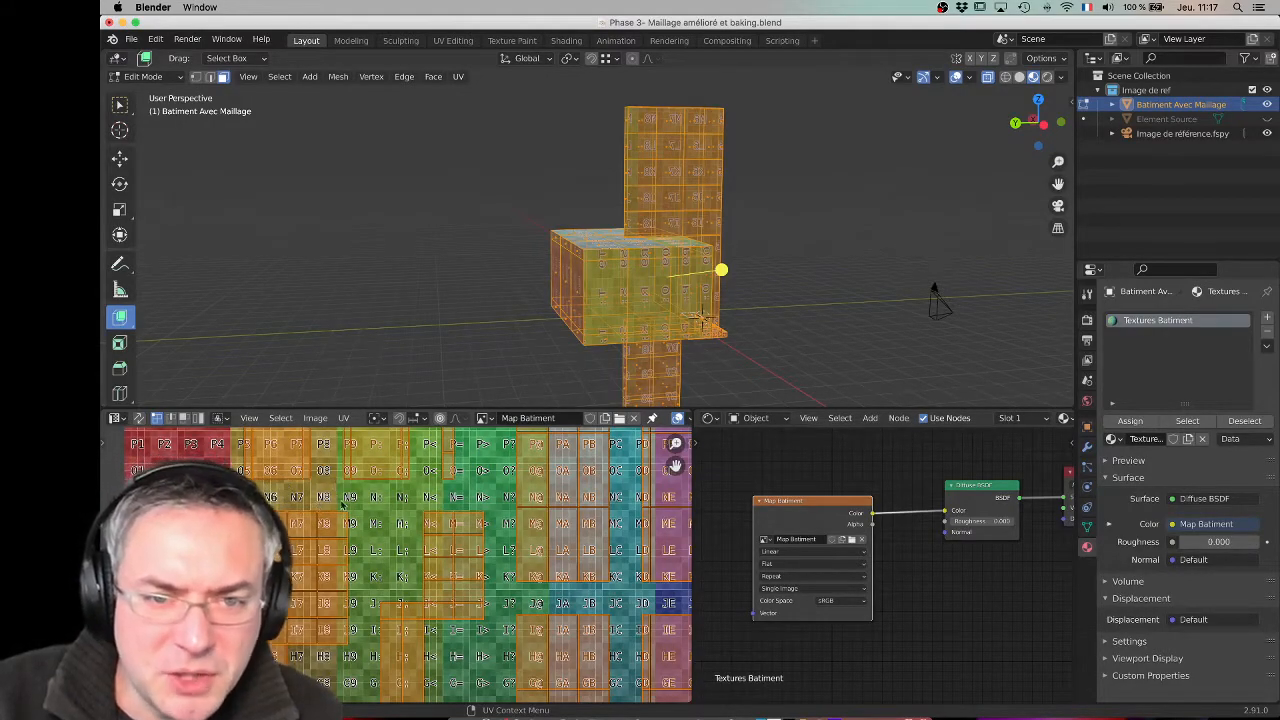
{"action": "left_click", "coordinate": [466, 78]}
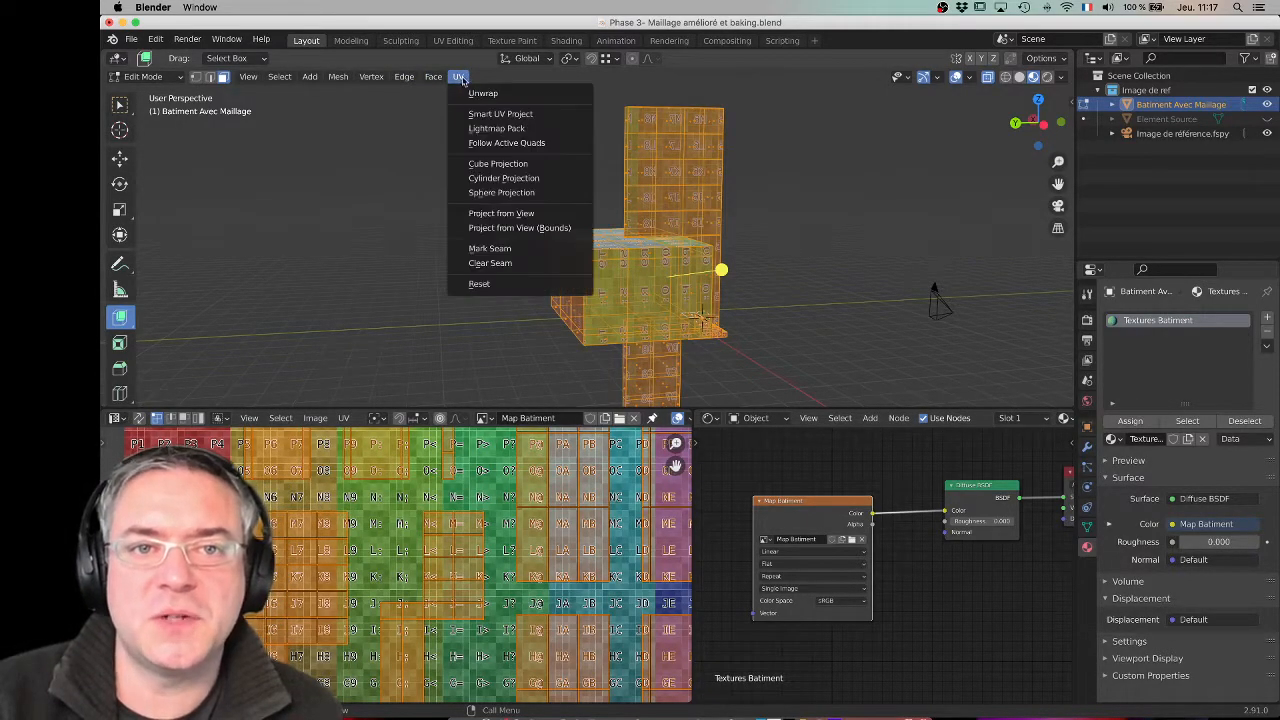
{"action": "left_click", "coordinate": [503, 114]}
{"action": "left_click", "coordinate": [558, 160]}
{"action": "type", "text": "0.1"}
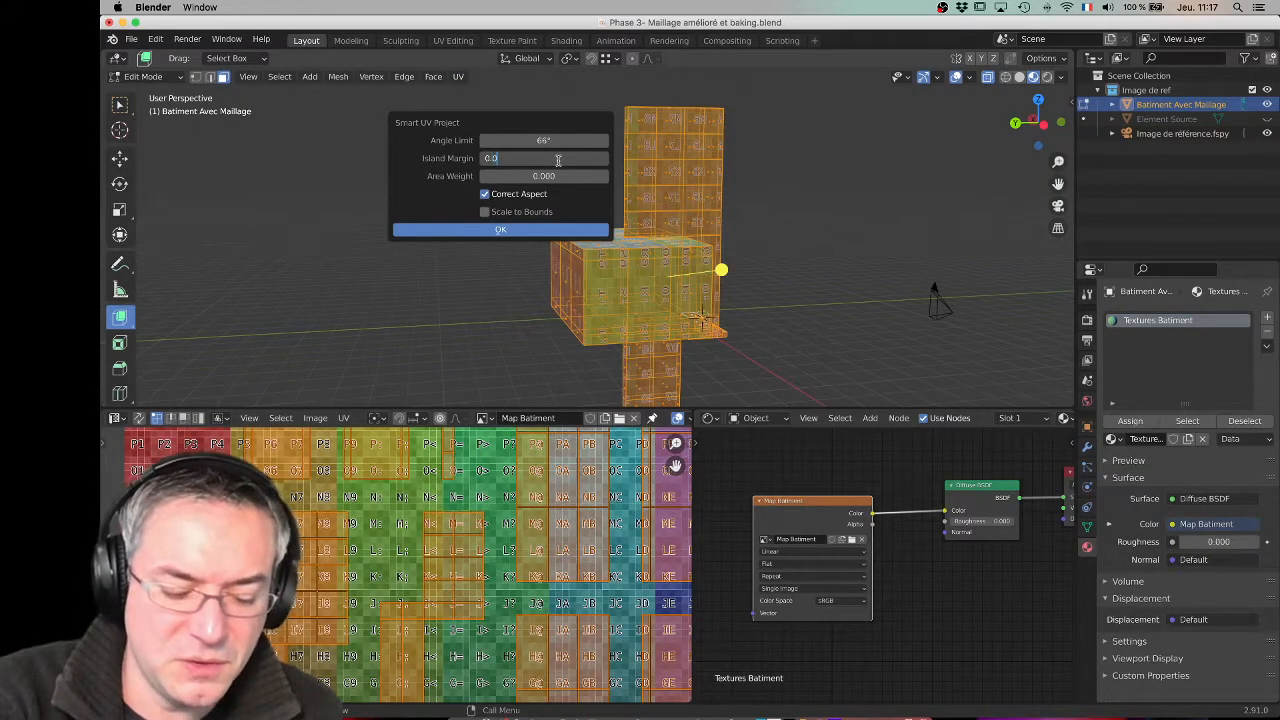
{"action": "left_click", "coordinate": [543, 231]}
Step: Examine the gaps between the UV islands and their overall layout on the color grid
{"action": "scroll", "coordinate": [399, 528], "scroll_direction": "up", "scroll_amount": 4}
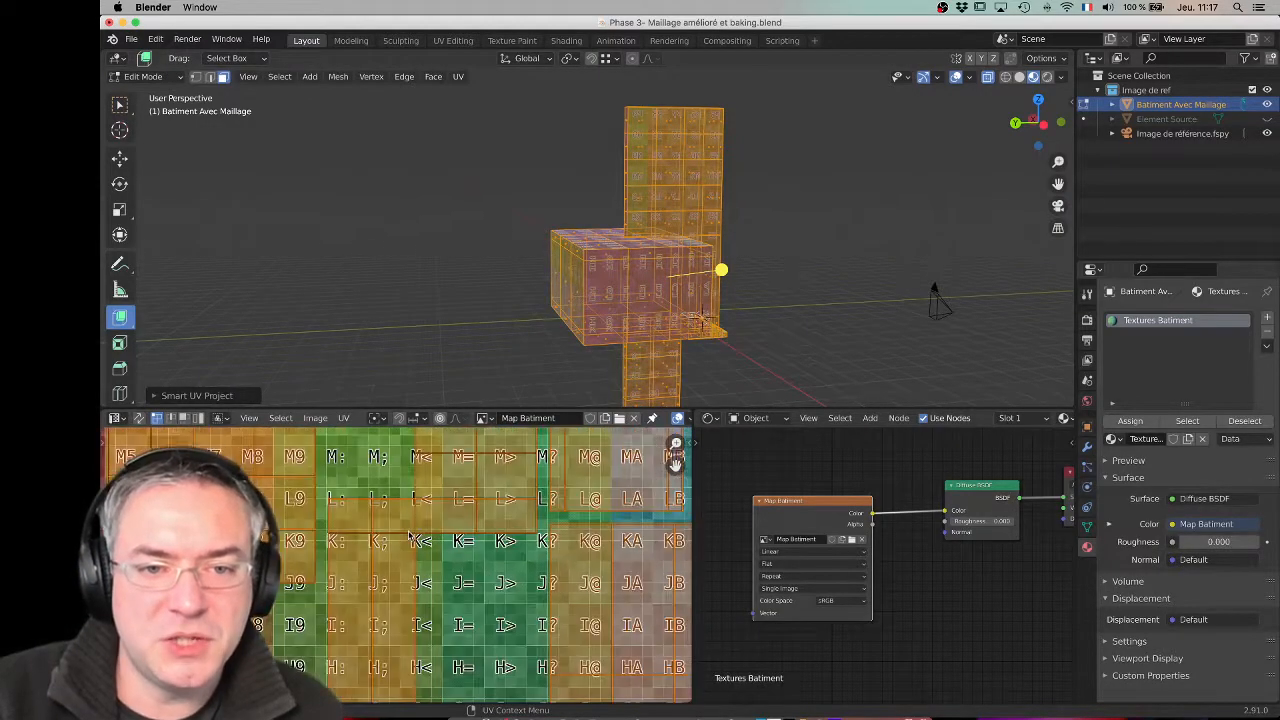
{"action": "middle_click_drag", "start_coordinate": [399, 528], "coordinate": [366, 542]}
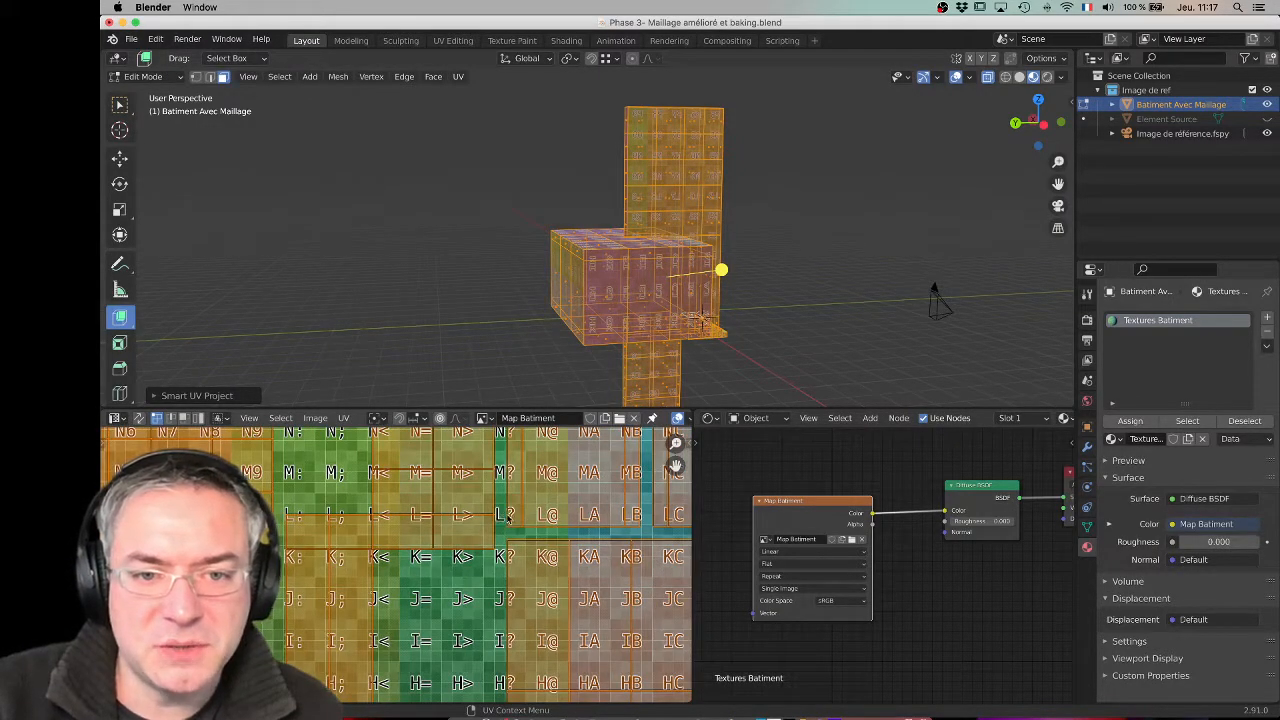
{"action": "scroll", "coordinate": [508, 516], "scroll_direction": "up", "scroll_amount": 6}
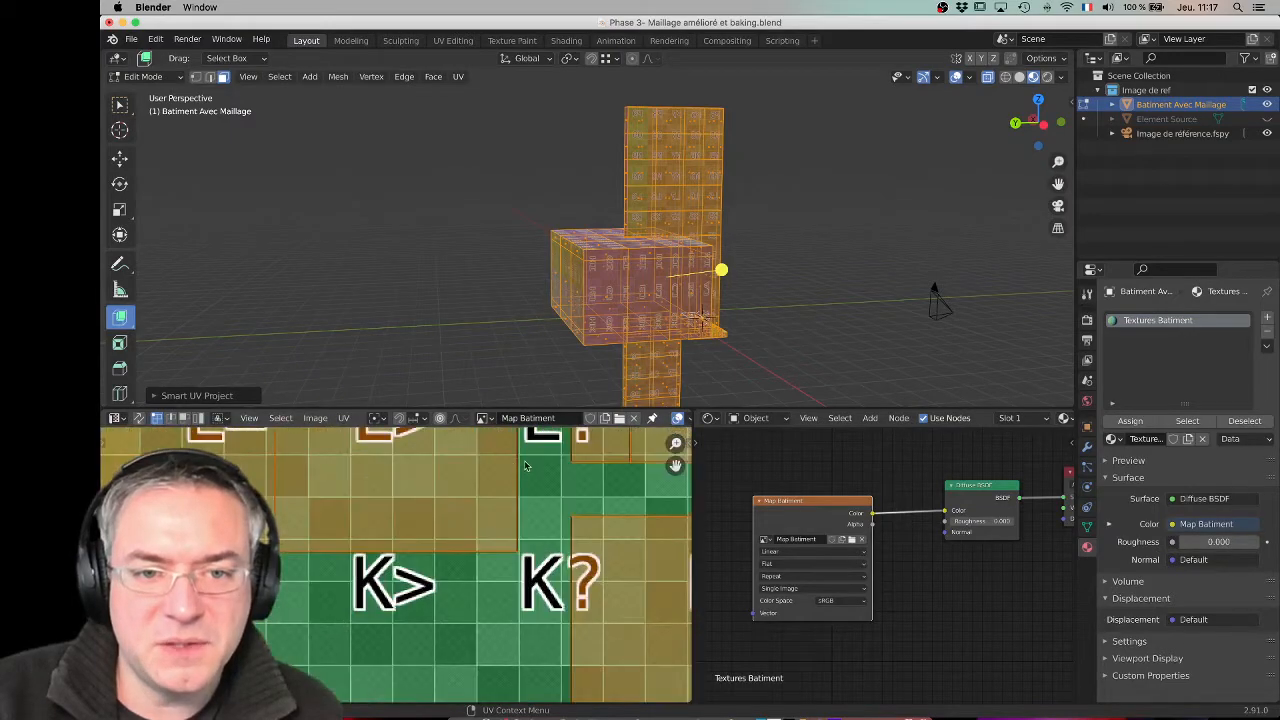
{"action": "middle_click_drag", "start_coordinate": [524, 464], "coordinate": [459, 541]}
{"action": "scroll", "coordinate": [470, 514], "scroll_direction": "down", "scroll_amount": 5}
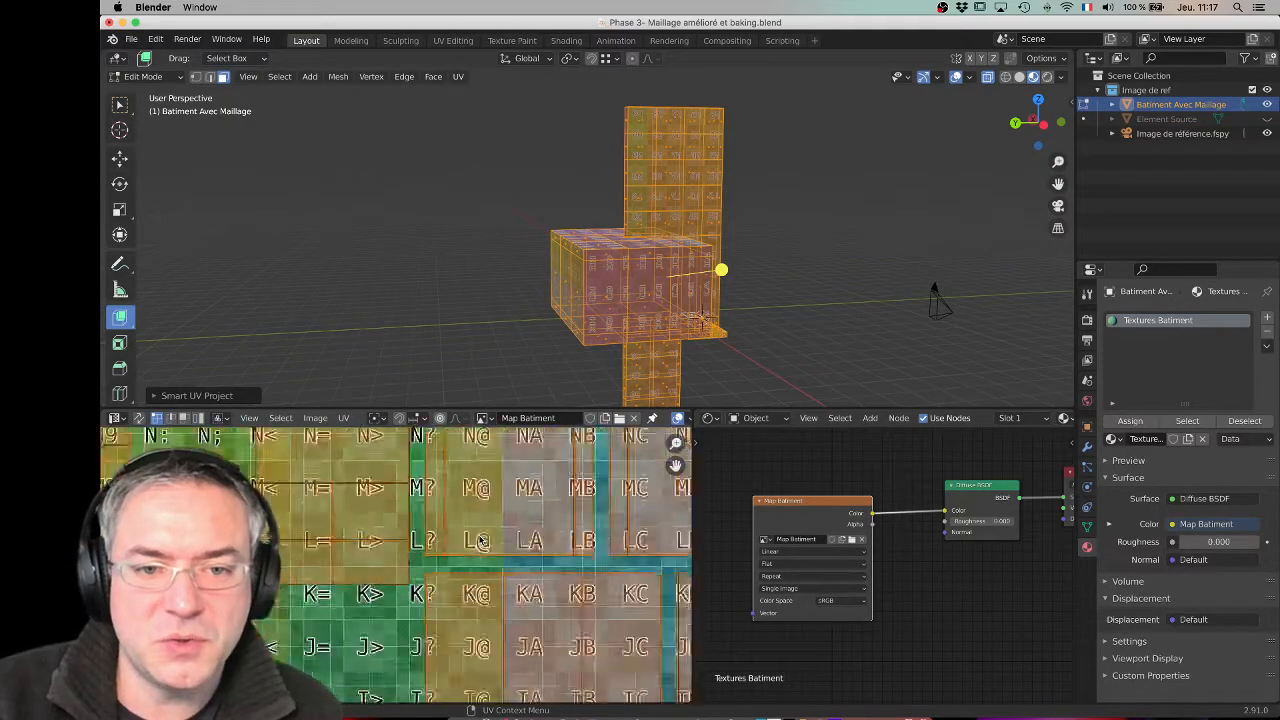
{"action": "middle_click_drag", "start_coordinate": [516, 547], "coordinate": [386, 537]}
{"action": "scroll", "coordinate": [410, 510], "scroll_direction": "down", "scroll_amount": 2}
{"action": "middle_click_drag", "start_coordinate": [550, 525], "coordinate": [500, 587]}
{"action": "scroll", "coordinate": [525, 548], "scroll_direction": "down", "scroll_amount": 5}
{"action": "scroll", "coordinate": [540, 595], "scroll_direction": "down", "scroll_amount": 1}
{"action": "middle_click_drag", "start_coordinate": [414, 540], "coordinate": [450, 552]}
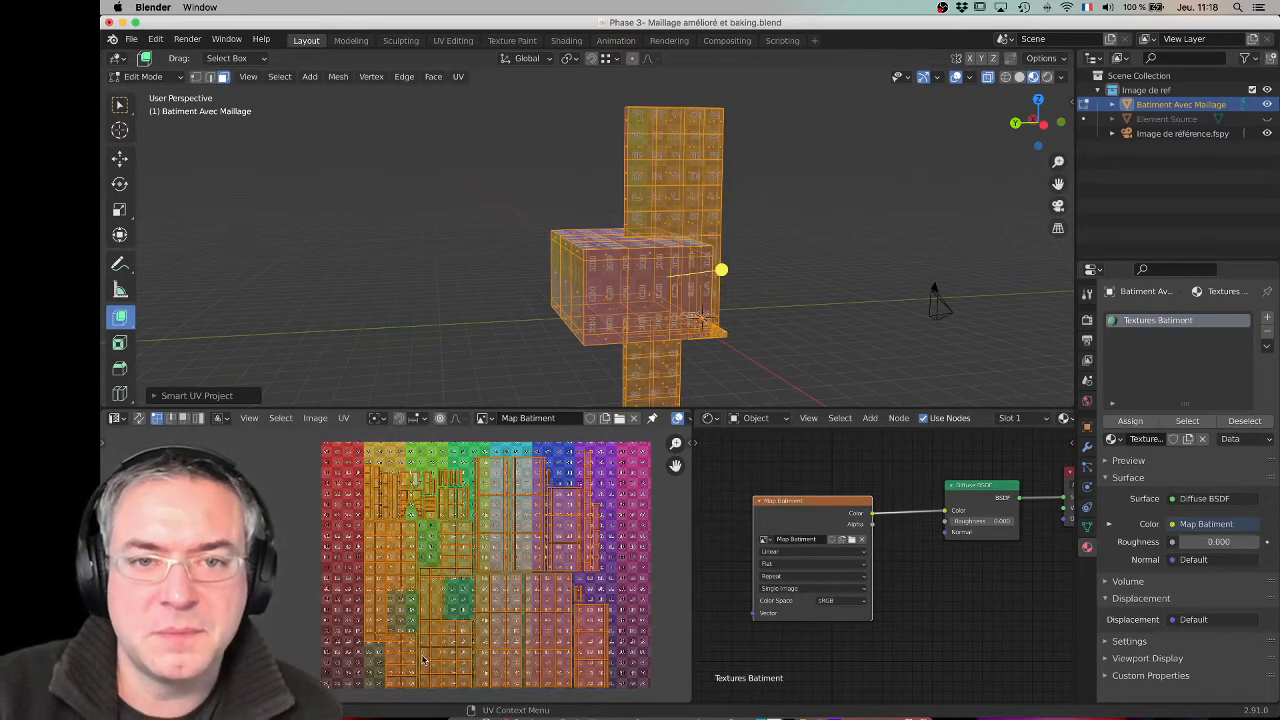
Step: Move all the UV islands about 0.118 sideways toward the left edge of the Map Batiment image
{"action": "middle_click_drag", "start_coordinate": [459, 611], "coordinate": [451, 609]}
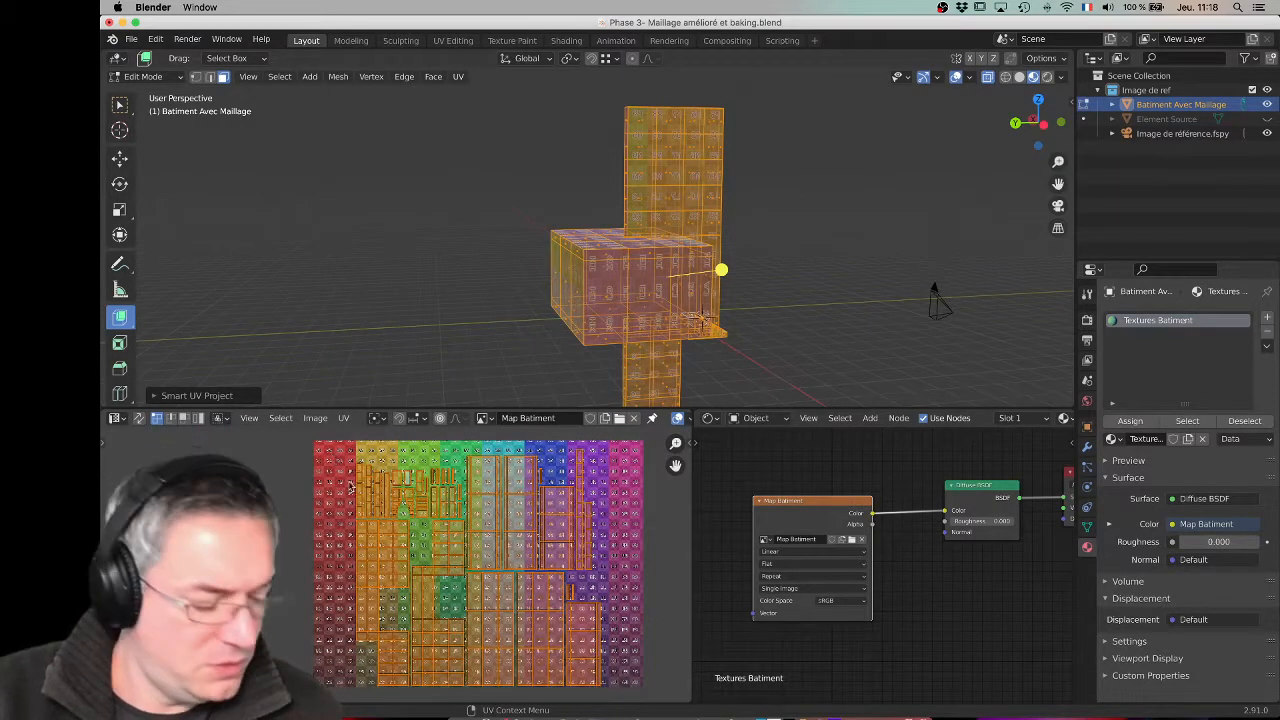
{"action": "key", "text": "g"}
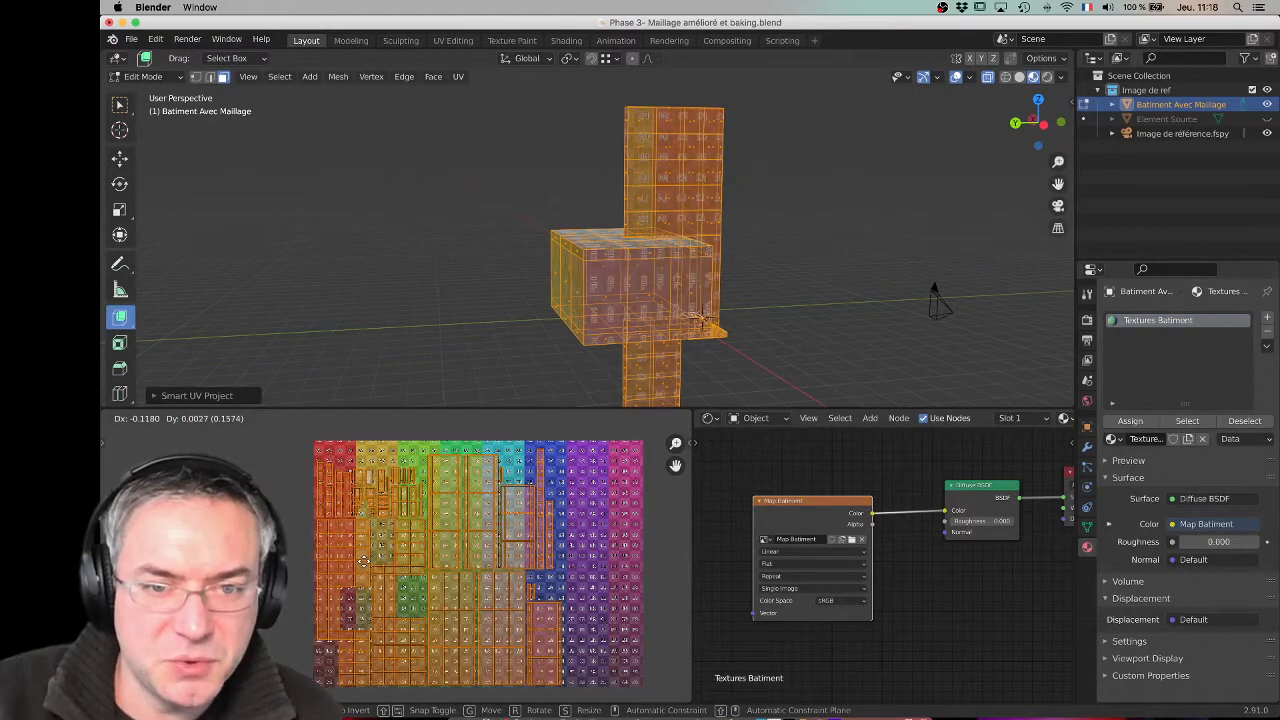
{"action": "left_click", "coordinate": [365, 563]}
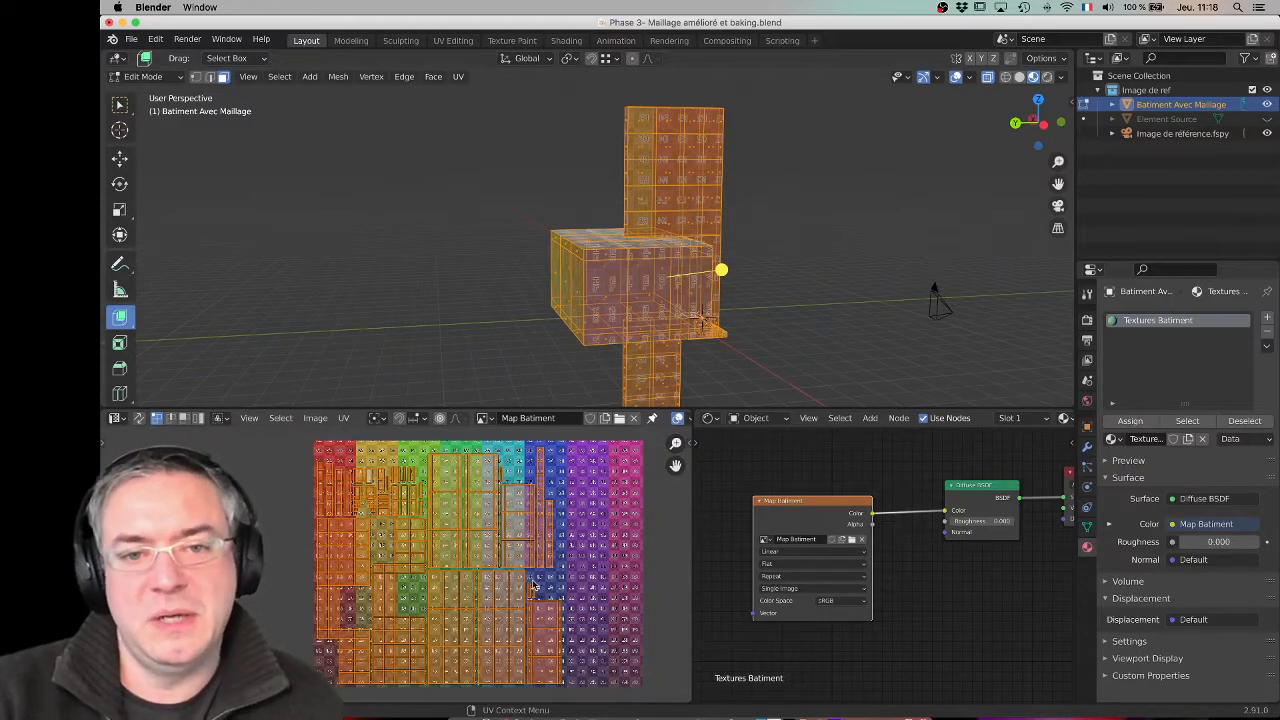
Step: Clear the selection and examine how the color grid maps onto the building's roof, walls and tower
{"action": "left_click", "coordinate": [456, 243]}
{"action": "scroll", "coordinate": [610, 258], "scroll_direction": "up", "scroll_amount": 4}
{"action": "middle_click_drag", "start_coordinate": [560, 259], "coordinate": [619, 267]}
{"action": "scroll", "coordinate": [625, 272], "scroll_direction": "up", "scroll_amount": 1}
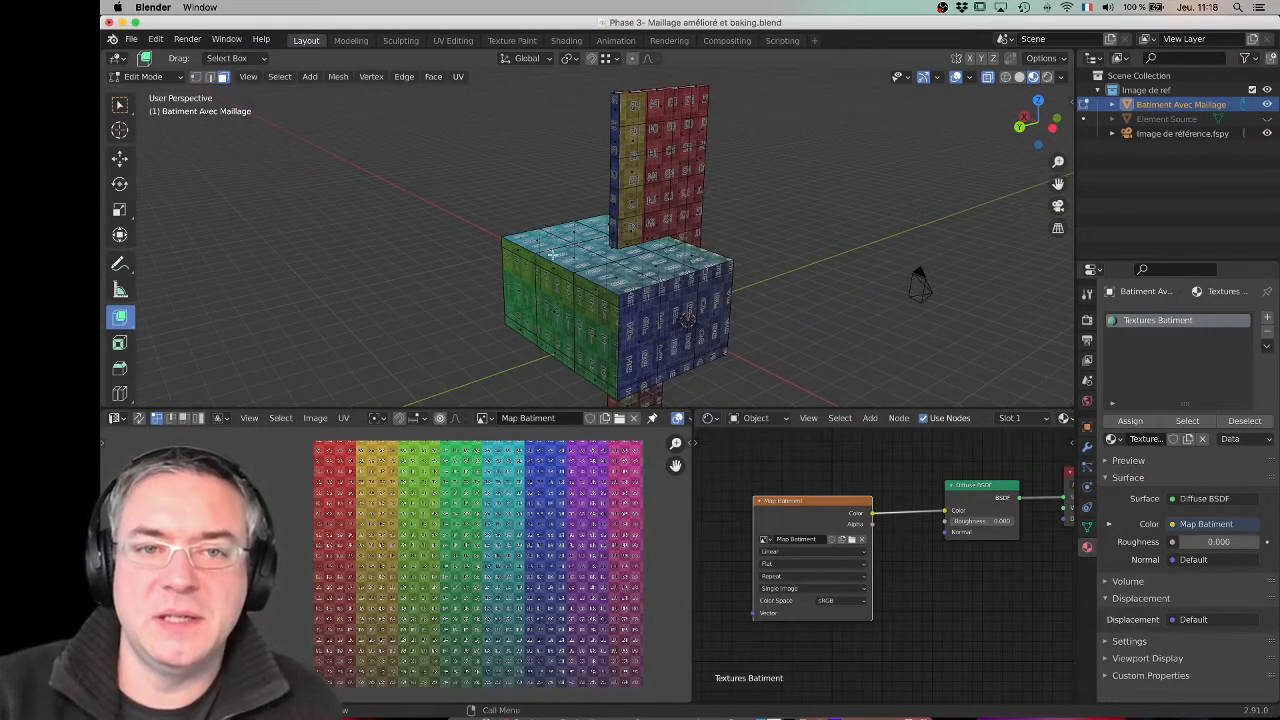
{"action": "middle_click_drag", "start_coordinate": [617, 222], "coordinate": [605, 250]}
{"action": "scroll", "coordinate": [690, 289], "scroll_direction": "up", "scroll_amount": 3}
{"action": "scroll", "coordinate": [740, 281], "scroll_direction": "up", "scroll_amount": 2}
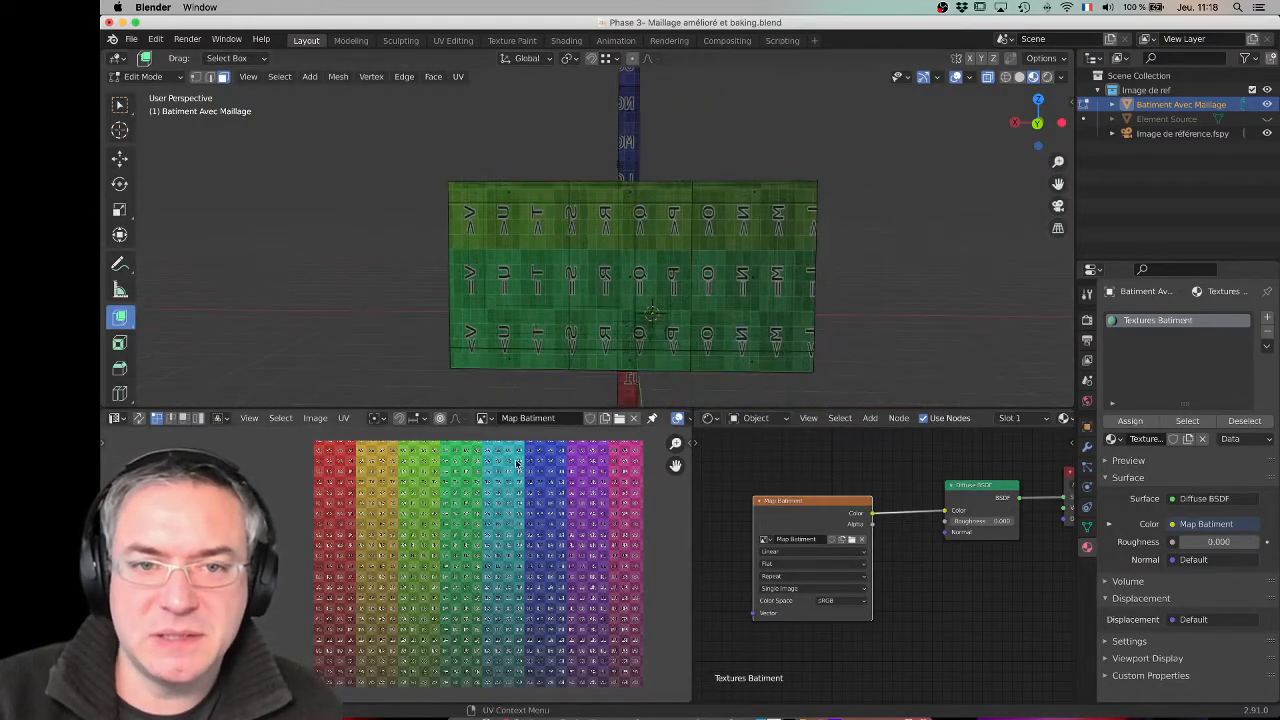
Step: Select the whole building mesh and turn on the Angle stretch display for its UVs
{"action": "key", "text": "a"}
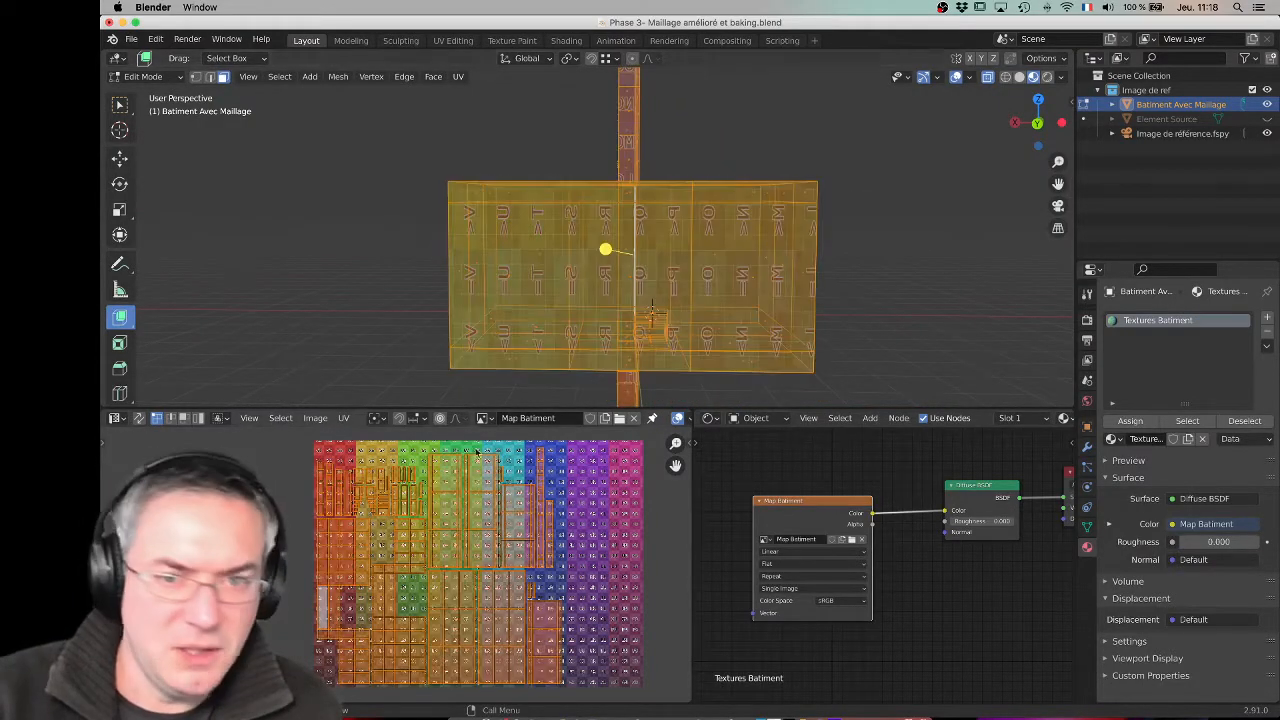
{"action": "scroll", "coordinate": [675, 420], "scroll_direction": "down", "scroll_amount": 2}
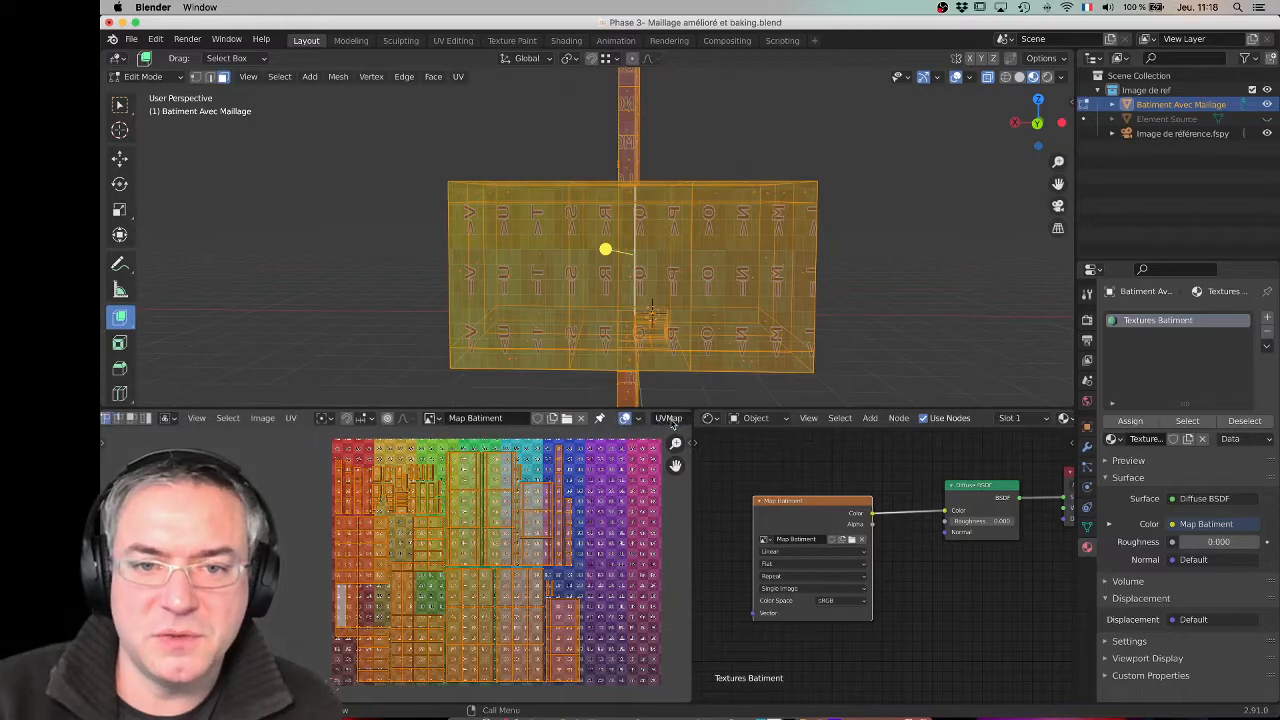
{"action": "left_click", "coordinate": [625, 418]}
{"action": "left_click", "coordinate": [536, 462]}
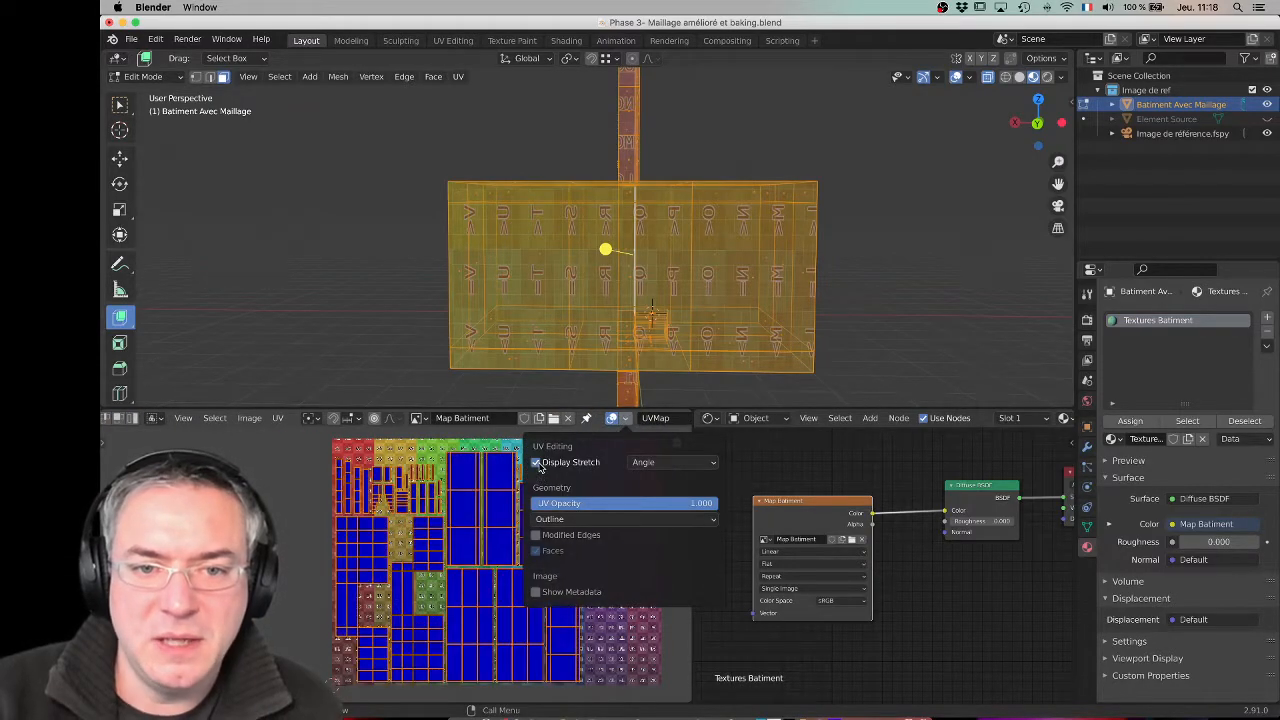
Step: Examine the small and large UV islands across the Map Batiment image for stretch
{"action": "scroll", "coordinate": [519, 543], "scroll_direction": "up", "scroll_amount": 2}
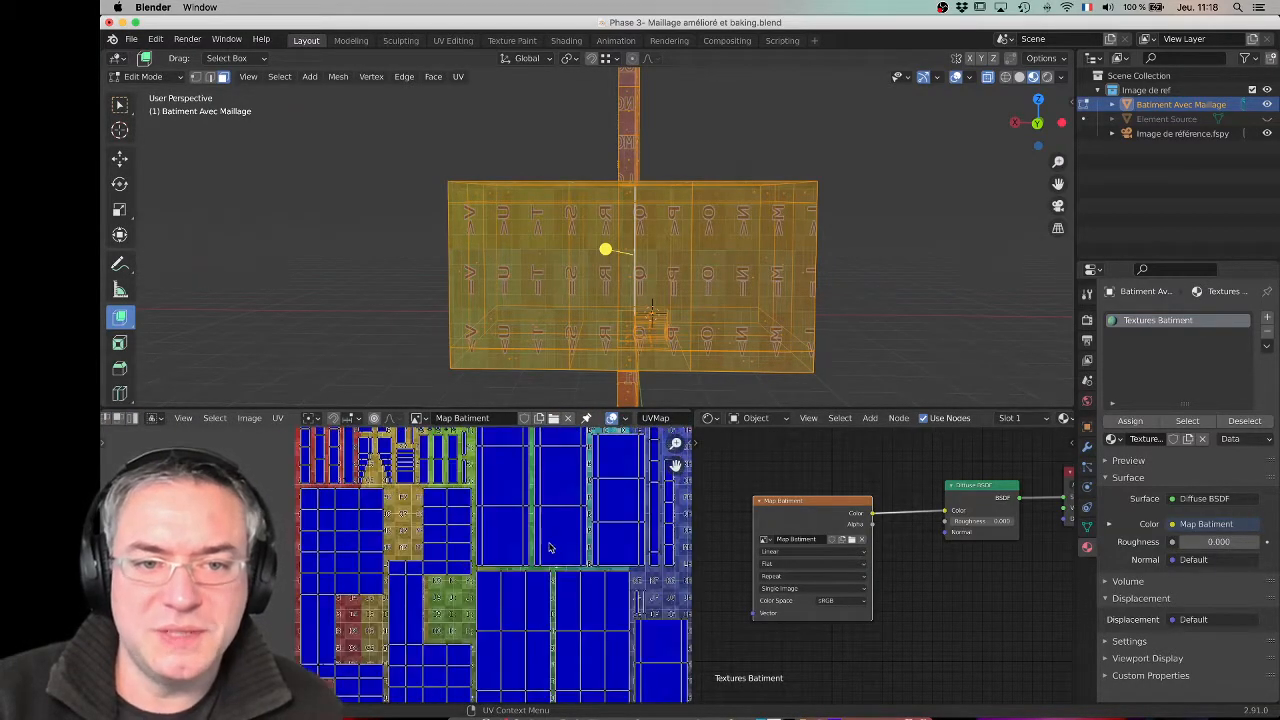
{"action": "scroll", "coordinate": [340, 506], "scroll_direction": "up", "scroll_amount": 3}
{"action": "scroll", "coordinate": [383, 508], "scroll_direction": "down", "scroll_amount": 3}
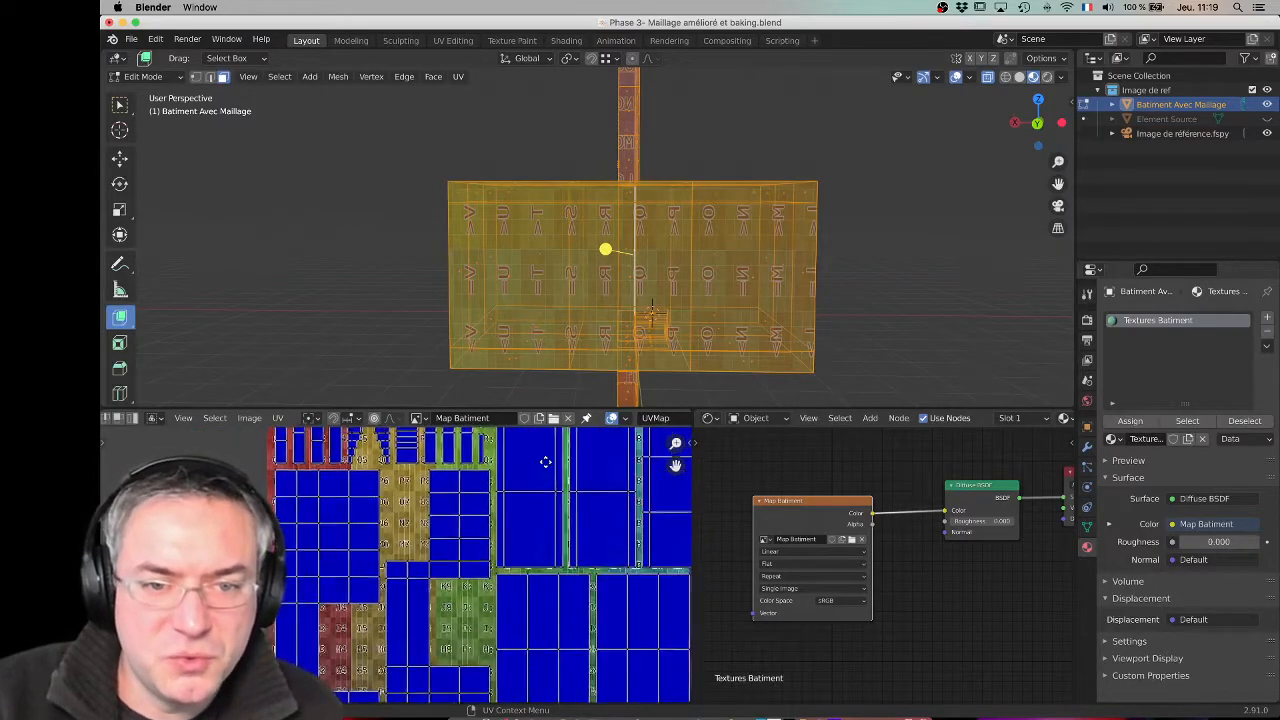
{"action": "scroll", "coordinate": [308, 518], "scroll_direction": "up", "scroll_amount": 4}
{"action": "middle_click_drag", "start_coordinate": [339, 539], "coordinate": [360, 549]}
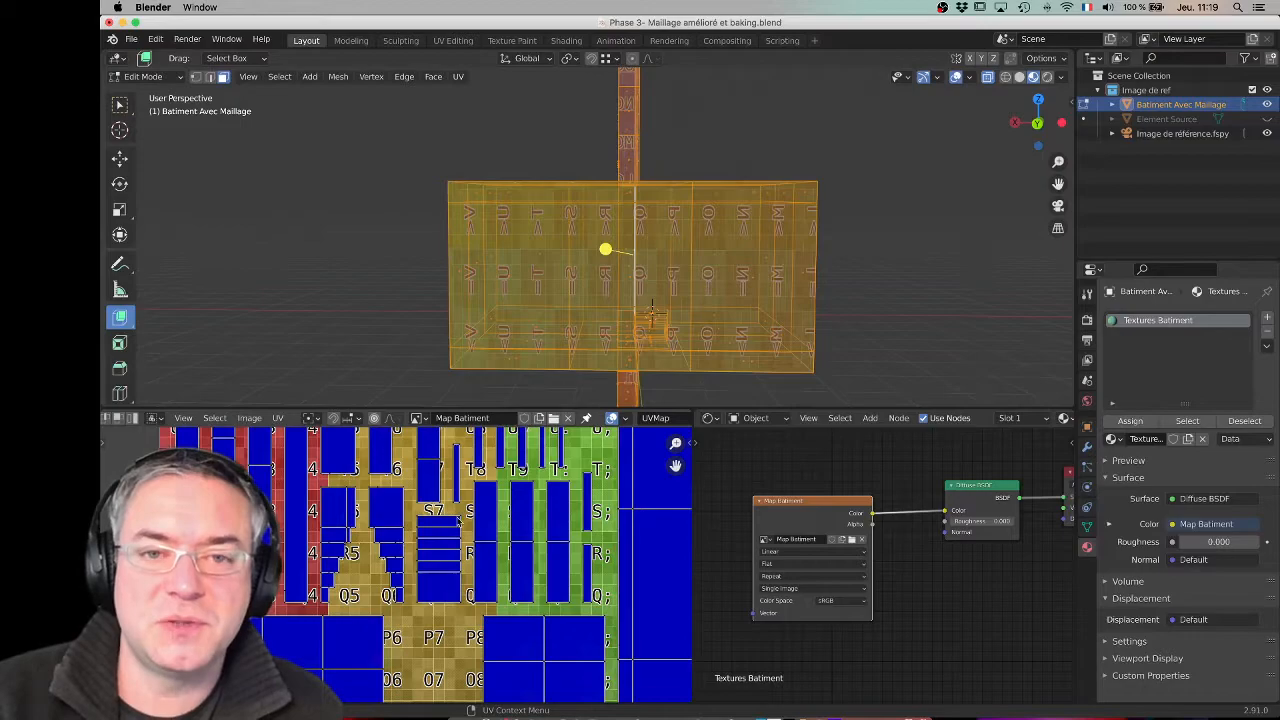
{"action": "scroll", "coordinate": [454, 562], "scroll_direction": "right", "scroll_amount": 3}
{"action": "scroll", "coordinate": [454, 562], "scroll_direction": "down", "scroll_amount": 3}
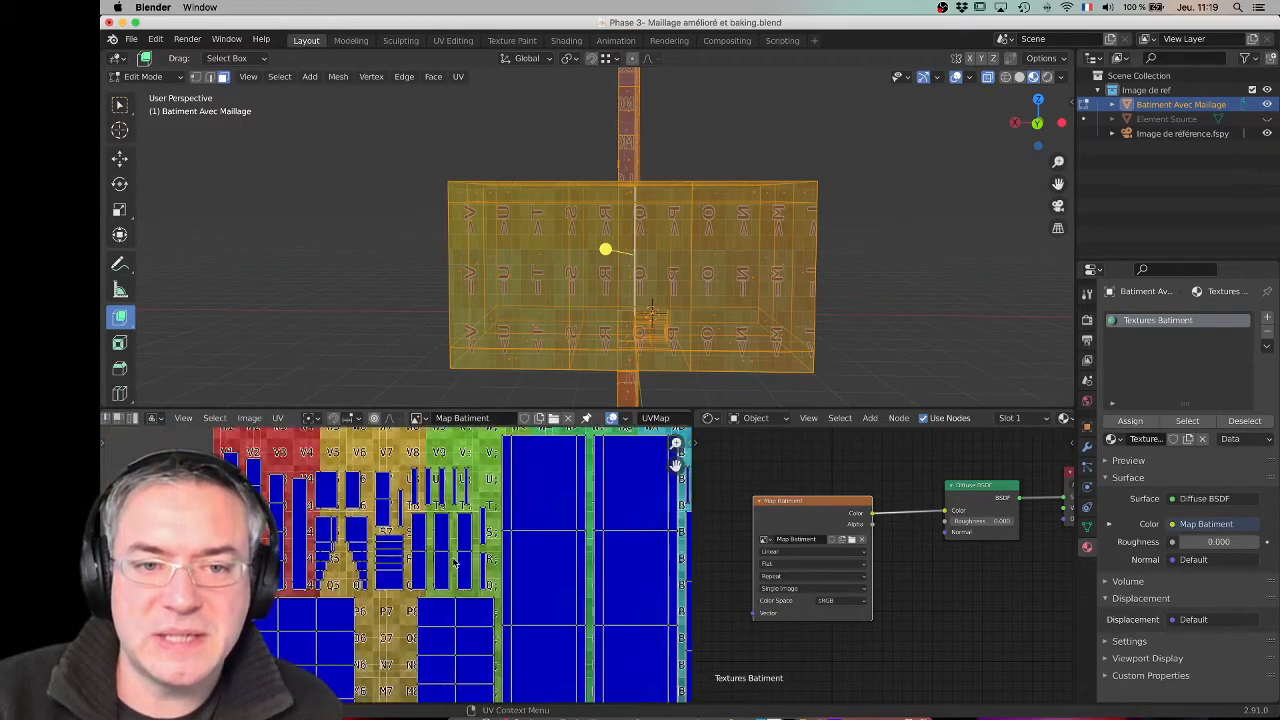
{"action": "scroll", "coordinate": [517, 580], "scroll_direction": "right", "scroll_amount": 3}
{"action": "scroll", "coordinate": [517, 560], "scroll_direction": "down", "scroll_amount": 4}
{"action": "scroll", "coordinate": [553, 580], "scroll_direction": "right", "scroll_amount": 2}
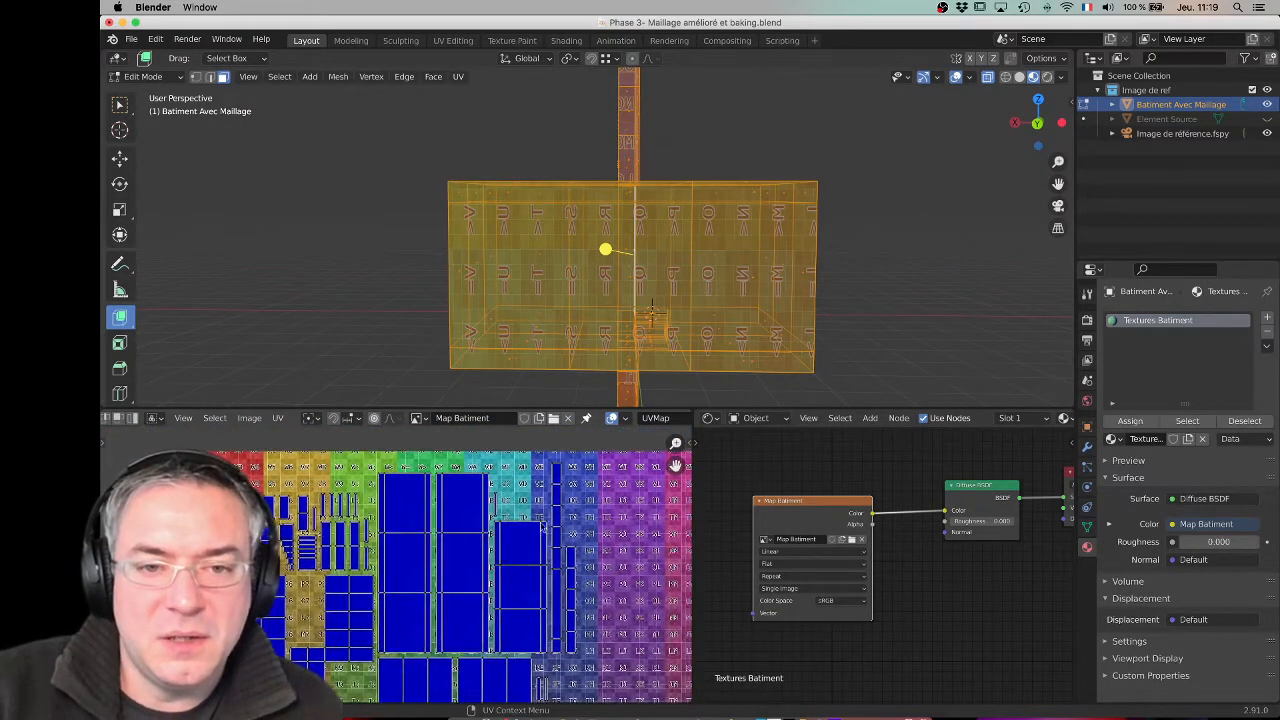
{"action": "scroll", "coordinate": [598, 570], "scroll_direction": "up", "scroll_amount": 1}
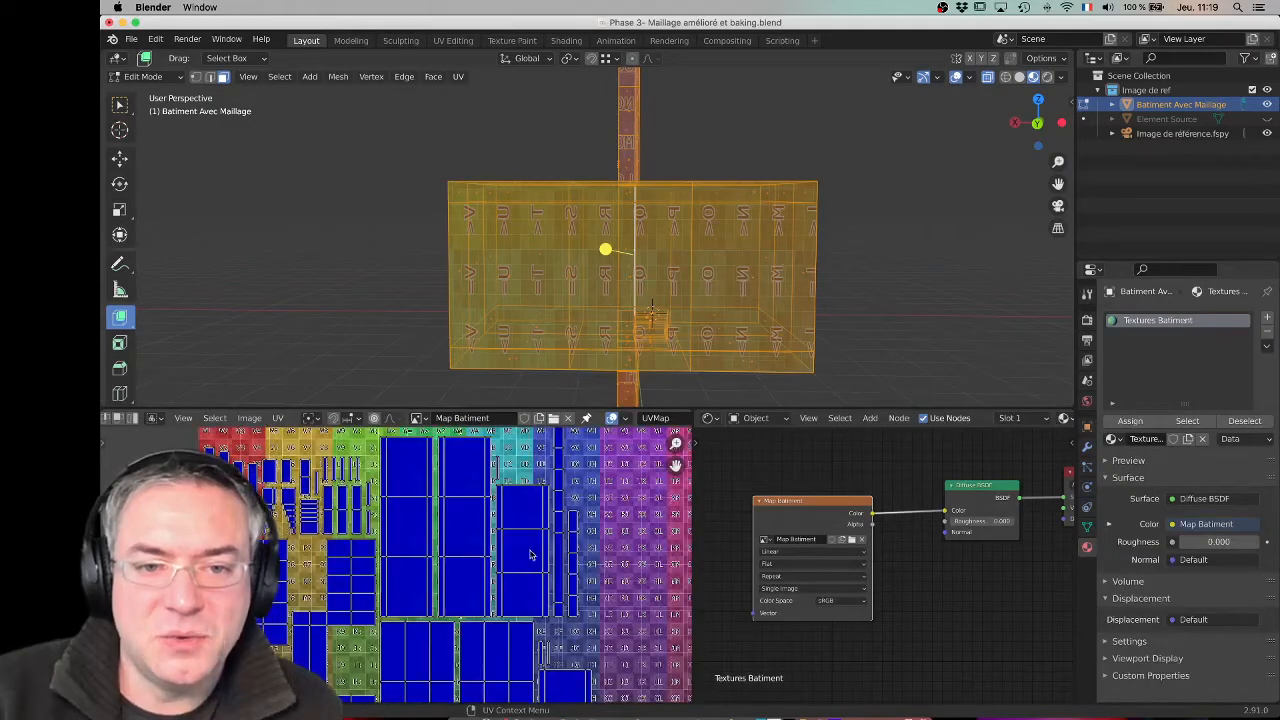
Step: Try moving a corner of the large UV island near grid cell WB to test the stretch display
{"action": "scroll", "coordinate": [537, 510], "scroll_direction": "up", "scroll_amount": 4}
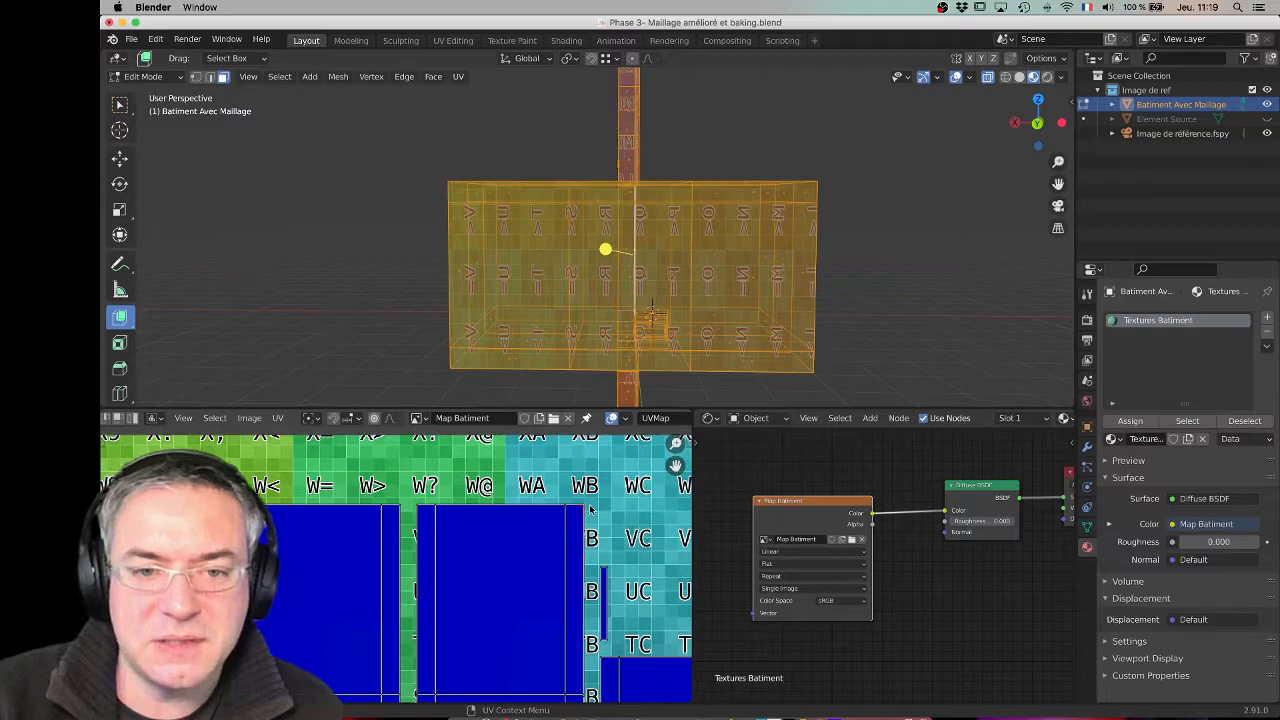
{"action": "key", "text": "g"}
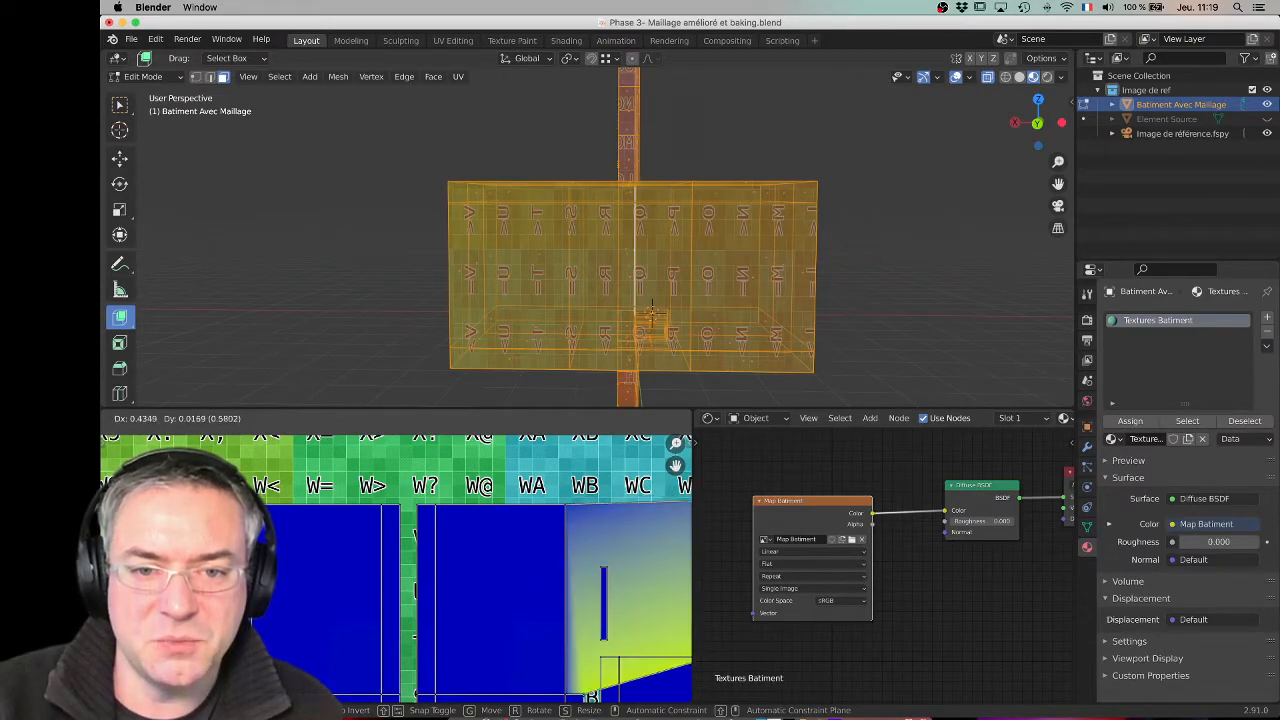
{"action": "left_click", "coordinate": [612, 500]}
{"action": "scroll", "coordinate": [408, 530], "scroll_direction": "down", "scroll_amount": 4}
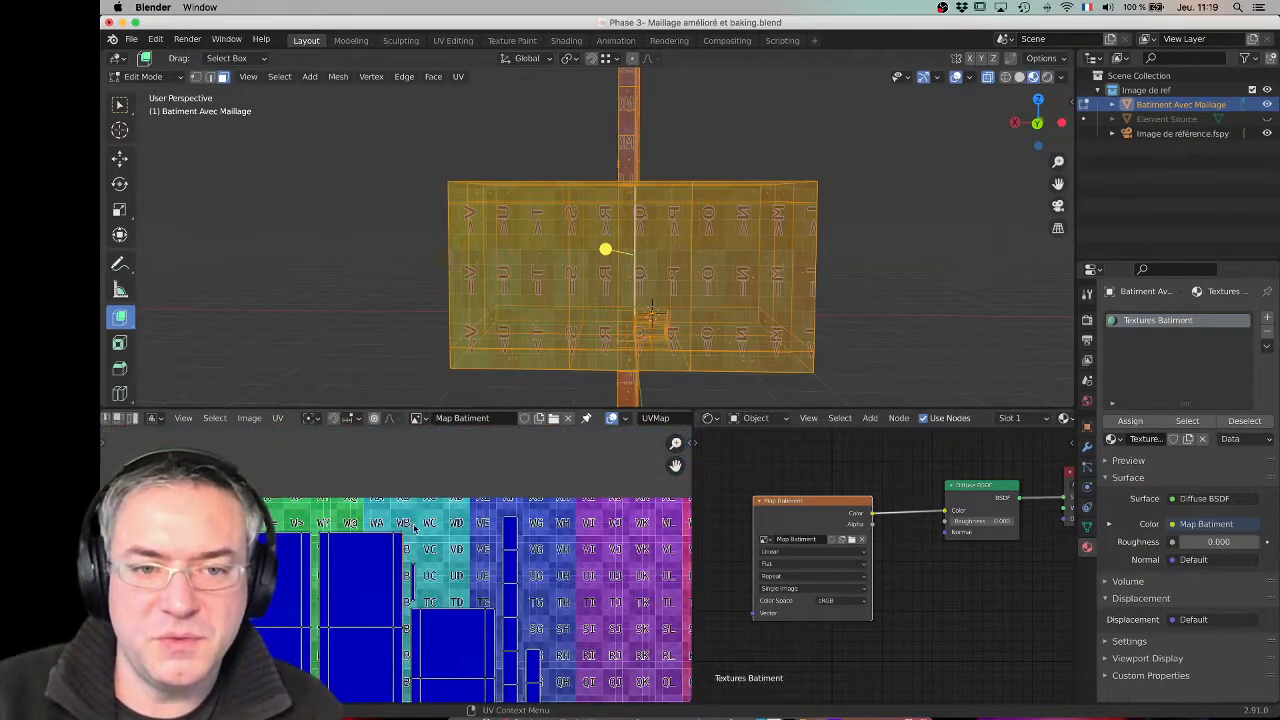
Step: Examine how the lettered texture grid is mapped on the building's faces from several sides
{"action": "key", "text": "g"}
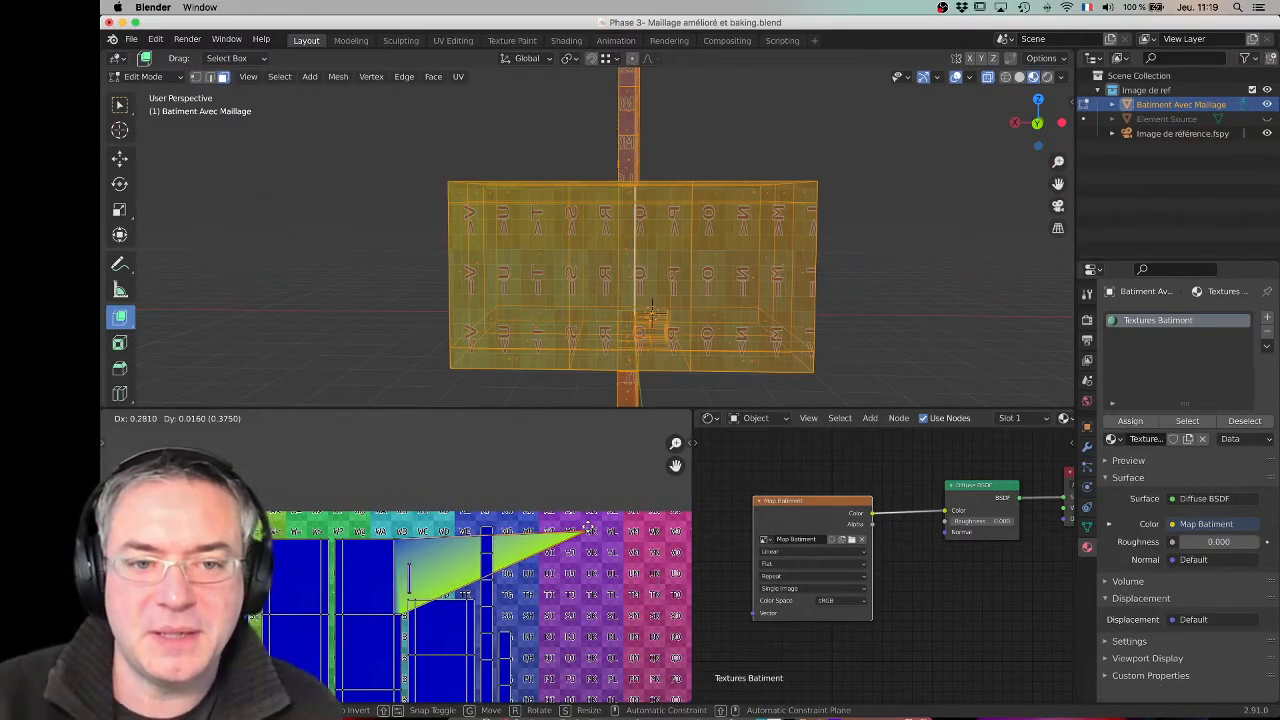
{"action": "right_click", "coordinate": [588, 527]}
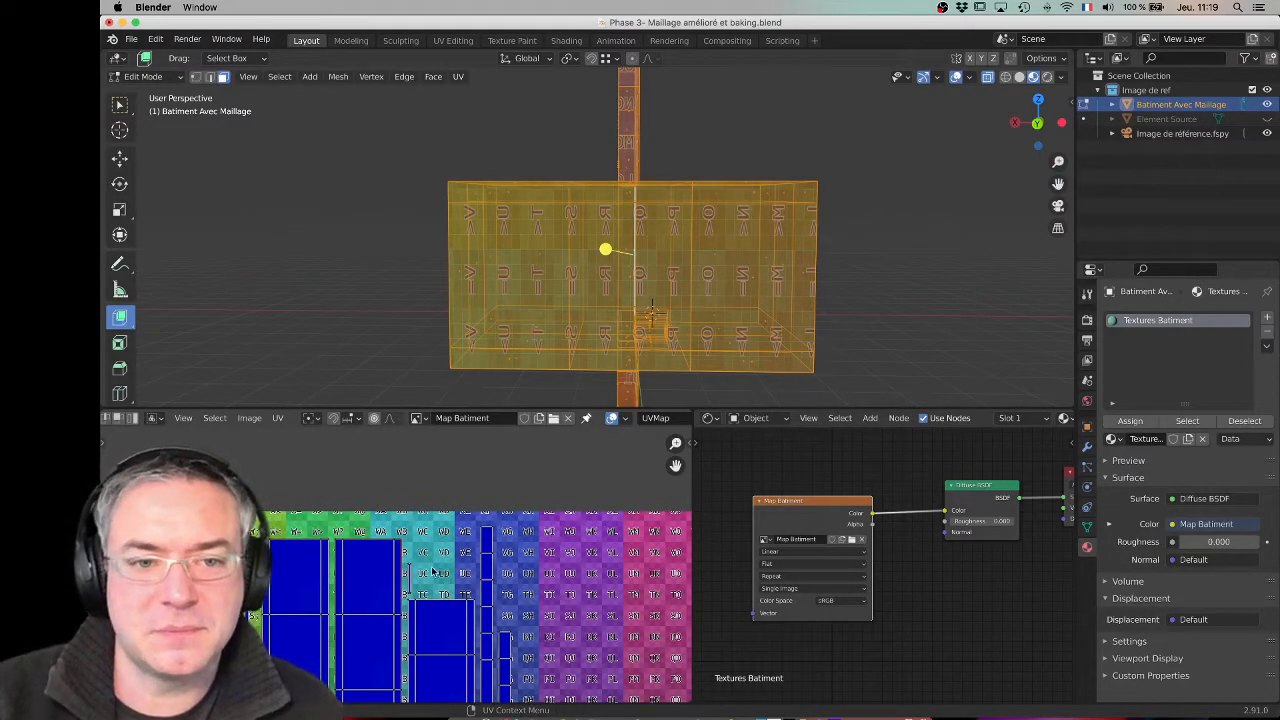
{"action": "scroll", "coordinate": [734, 232], "scroll_direction": "up", "scroll_amount": 4}
{"action": "middle_click_drag", "start_coordinate": [730, 234], "coordinate": [758, 211]}
{"action": "middle_click_drag", "start_coordinate": [707, 268], "coordinate": [488, 169]}
{"action": "middle_click_drag", "start_coordinate": [409, 297], "coordinate": [285, 232]}
{"action": "middle_click_drag", "start_coordinate": [459, 253], "coordinate": [633, 239]}
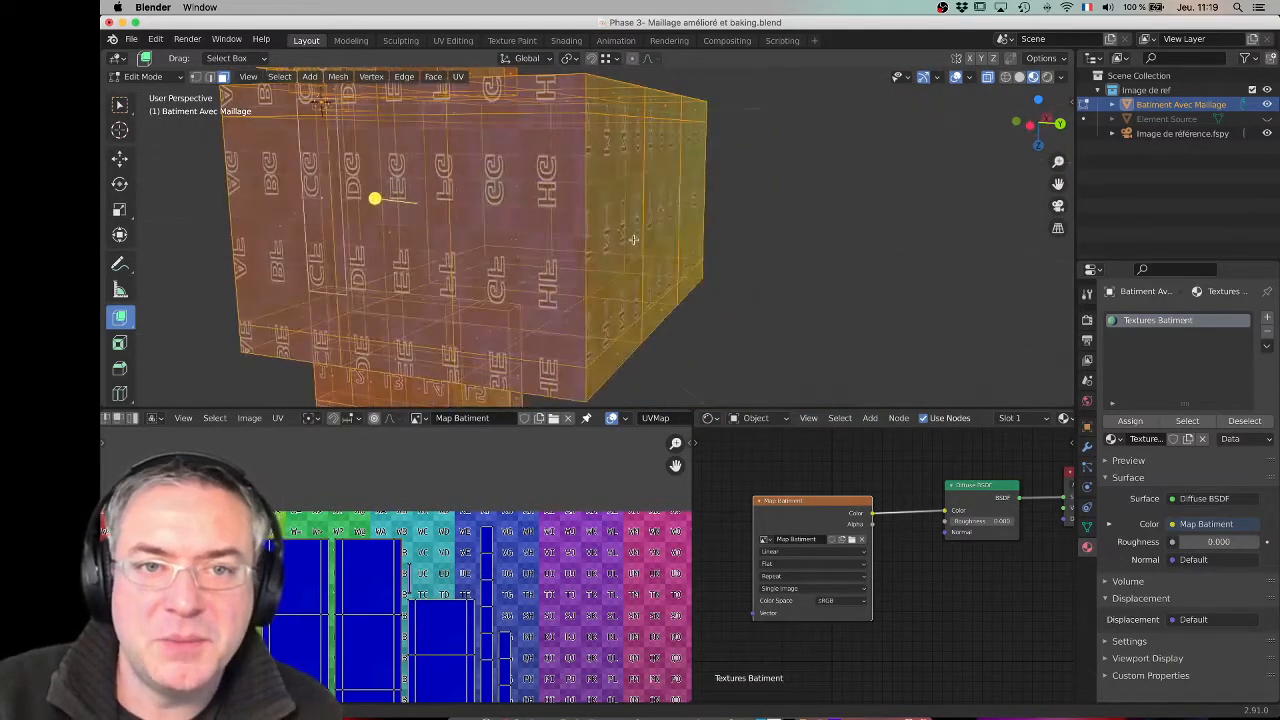
{"action": "middle_click_drag", "start_coordinate": [518, 184], "coordinate": [625, 198]}
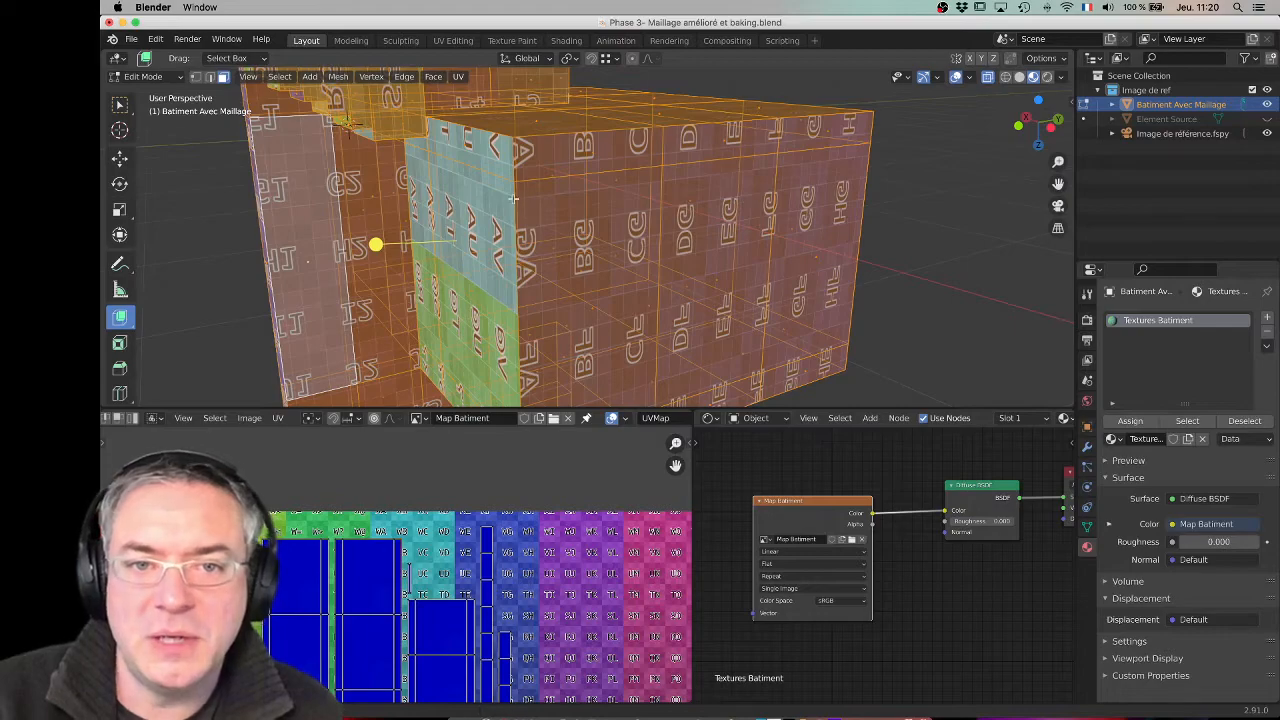
{"action": "middle_click_drag", "start_coordinate": [512, 200], "coordinate": [625, 201]}
{"action": "middle_click_drag", "start_coordinate": [738, 229], "coordinate": [834, 214]}
Step: Scale all of the building's UV islands by about 1.28 along X
{"action": "scroll", "coordinate": [468, 549], "scroll_direction": "down", "scroll_amount": 5}
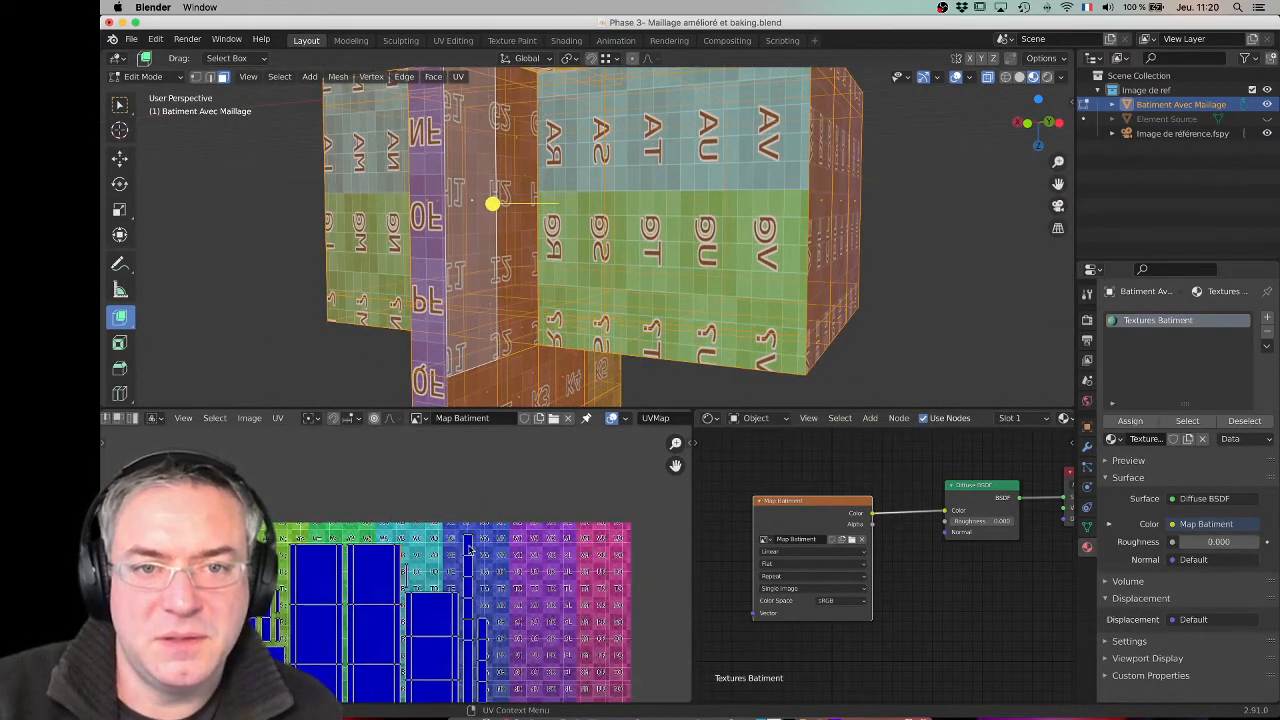
{"action": "scroll", "coordinate": [428, 575], "scroll_direction": "down", "scroll_amount": 2}
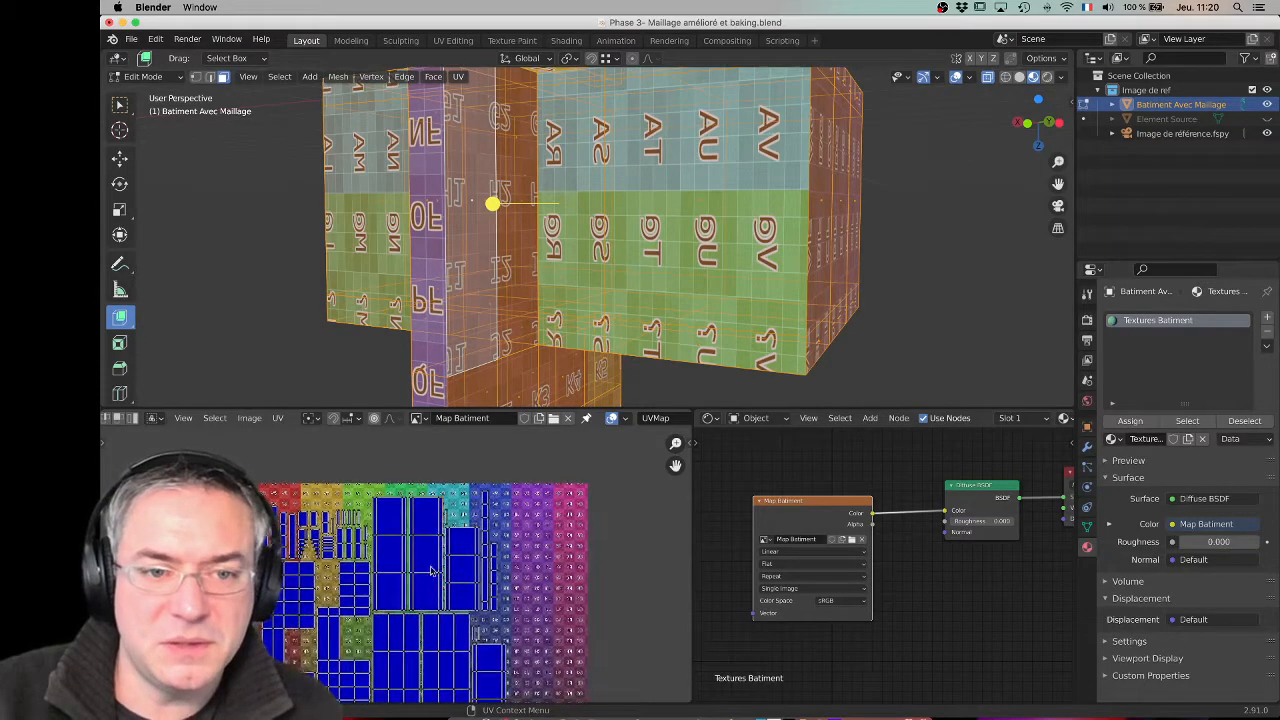
{"action": "key", "text": "a"}
{"action": "key", "text": "s"}
{"action": "key", "text": "x"}
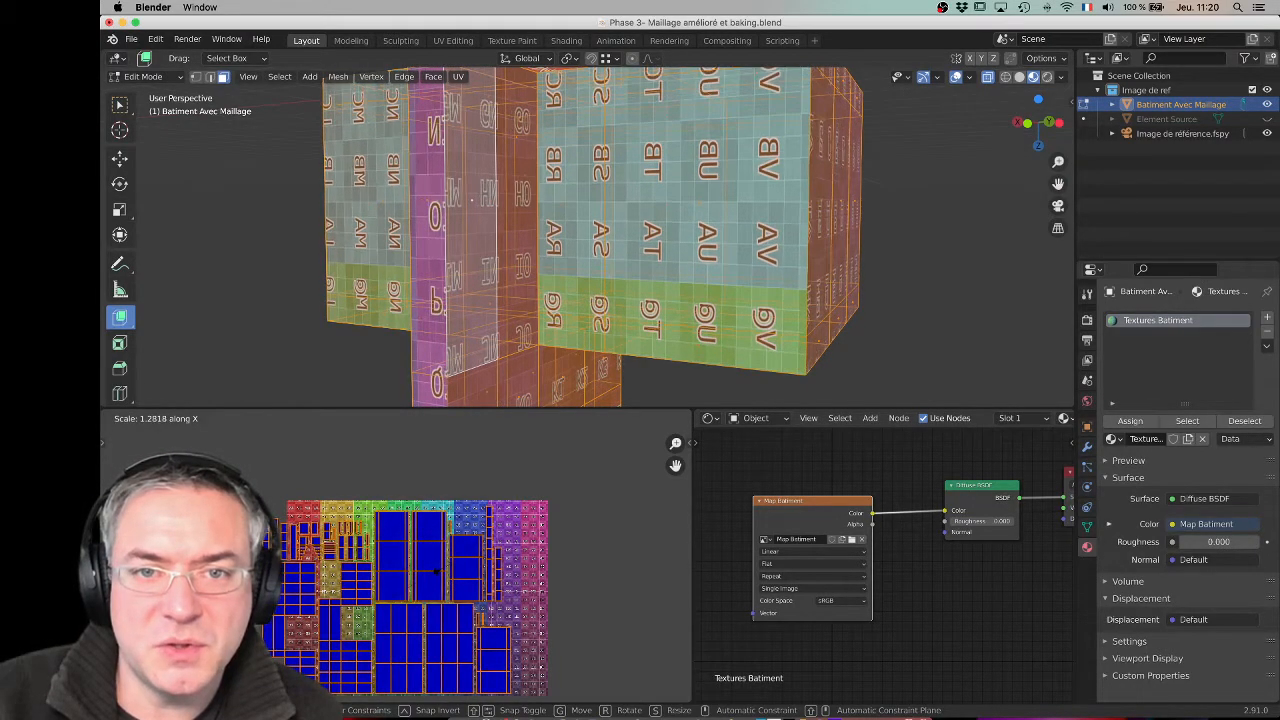
{"action": "left_click", "coordinate": [434, 570]}
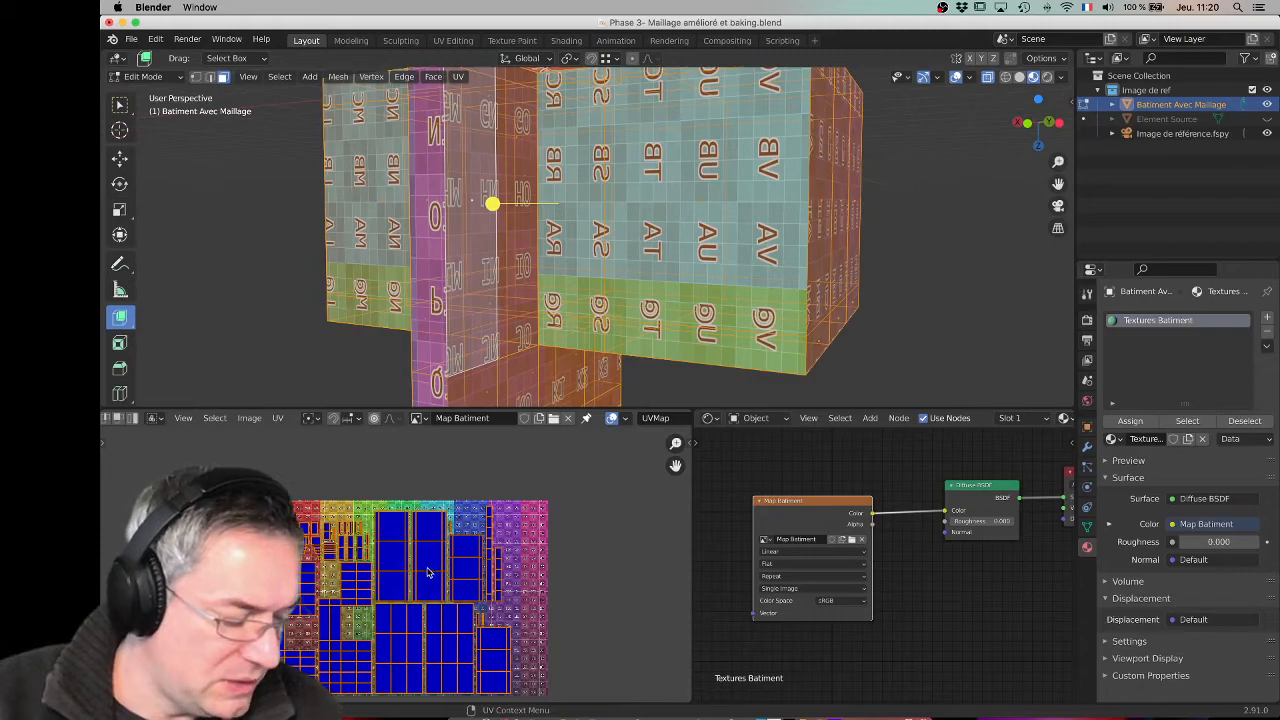
Step: Scale all UV islands uniformly by about 0.67 and check the grid size on the building's walls
{"action": "key", "text": "s"}
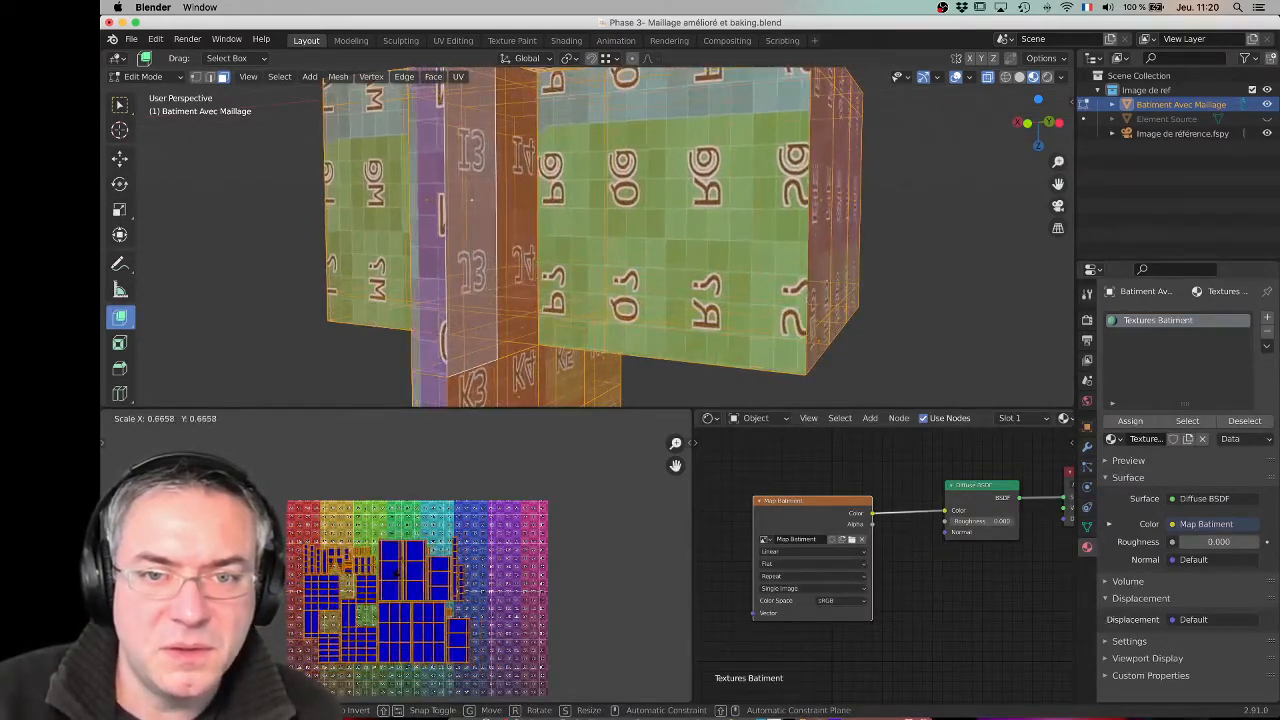
{"action": "left_click", "coordinate": [397, 572]}
{"action": "scroll", "coordinate": [726, 242], "scroll_direction": "up", "scroll_amount": 4}
{"action": "middle_click_drag", "start_coordinate": [780, 241], "coordinate": [769, 245]}
{"action": "scroll", "coordinate": [823, 251], "scroll_direction": "up", "scroll_amount": 3}
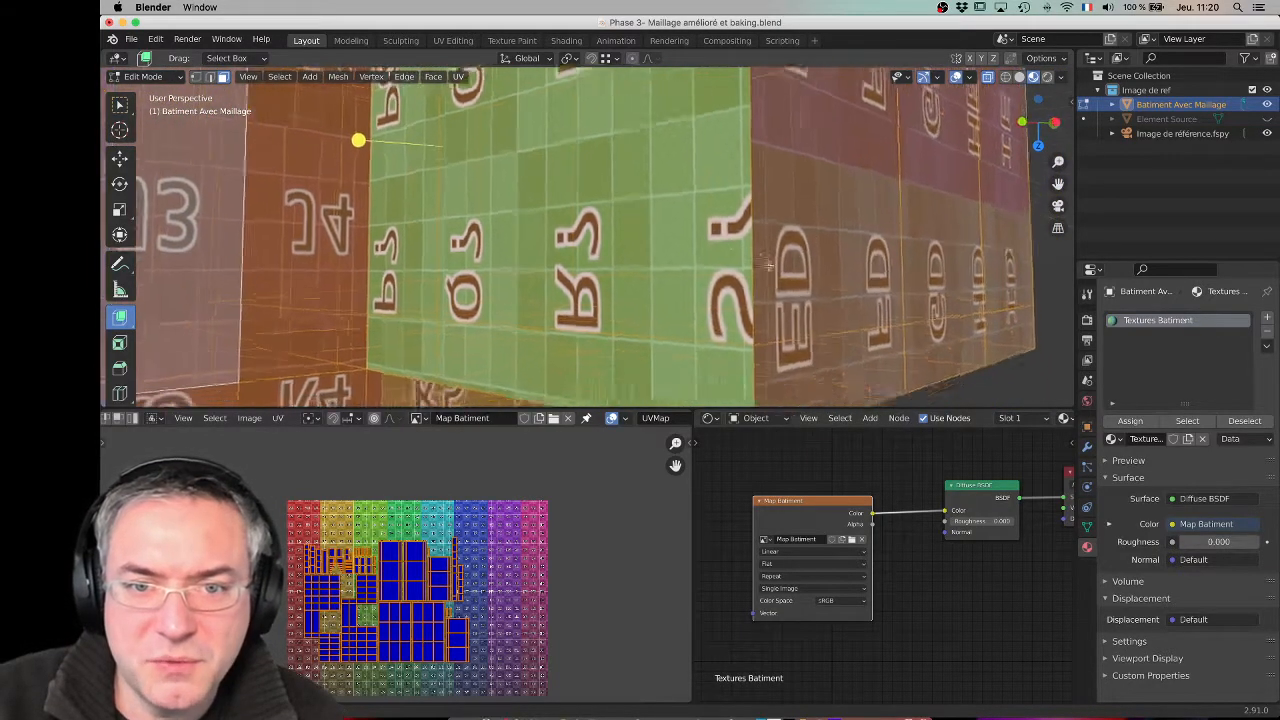
{"action": "scroll", "coordinate": [777, 263], "scroll_direction": "down", "scroll_amount": 3}
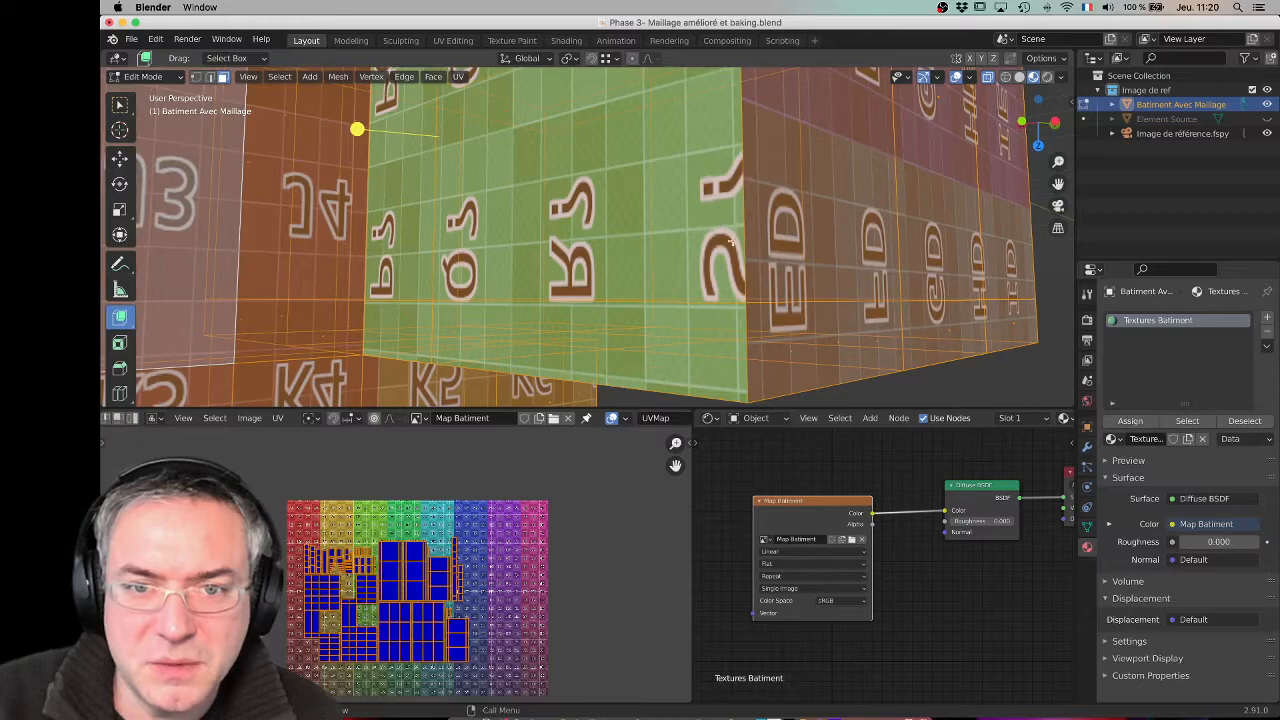
Step: Move all UV islands by about -0.04 in X and -0.14 in Y, into the lower-left corner of the texture map
{"action": "key", "text": "g"}
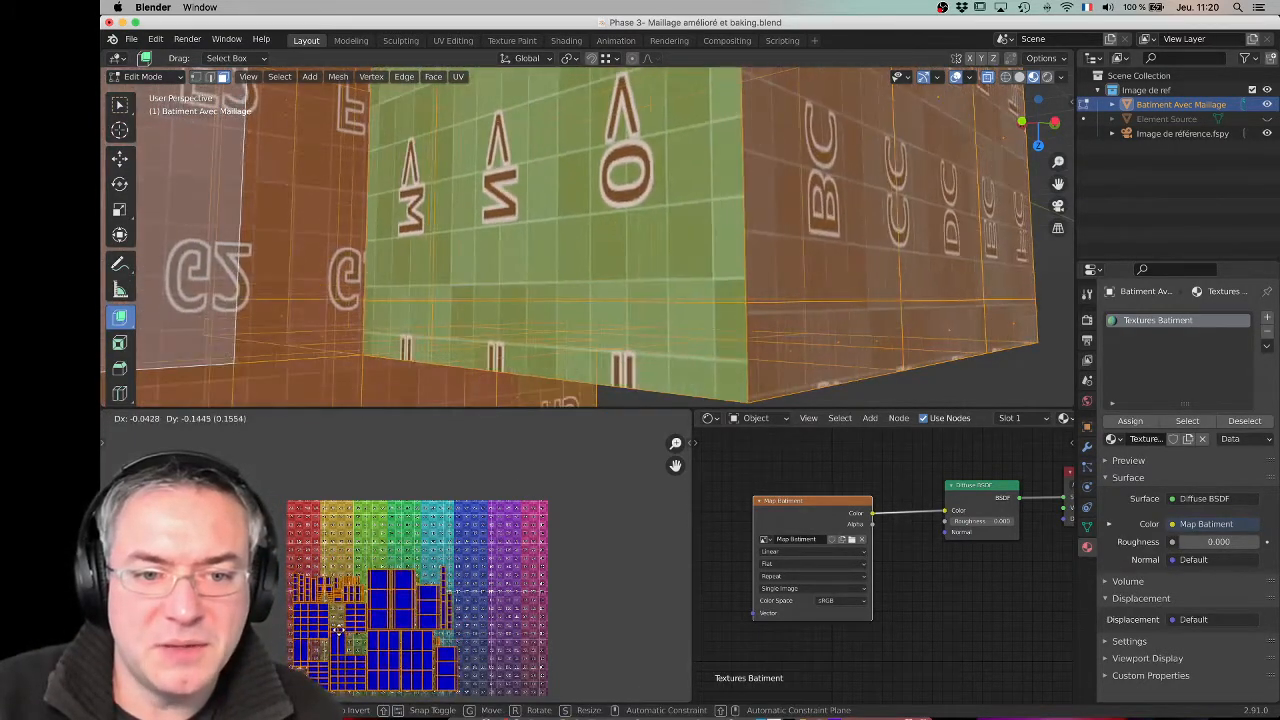
{"action": "left_click", "coordinate": [341, 636]}
{"action": "scroll", "coordinate": [734, 224], "scroll_direction": "down", "scroll_amount": 4}
{"action": "scroll", "coordinate": [734, 224], "scroll_direction": "down", "scroll_amount": 2}
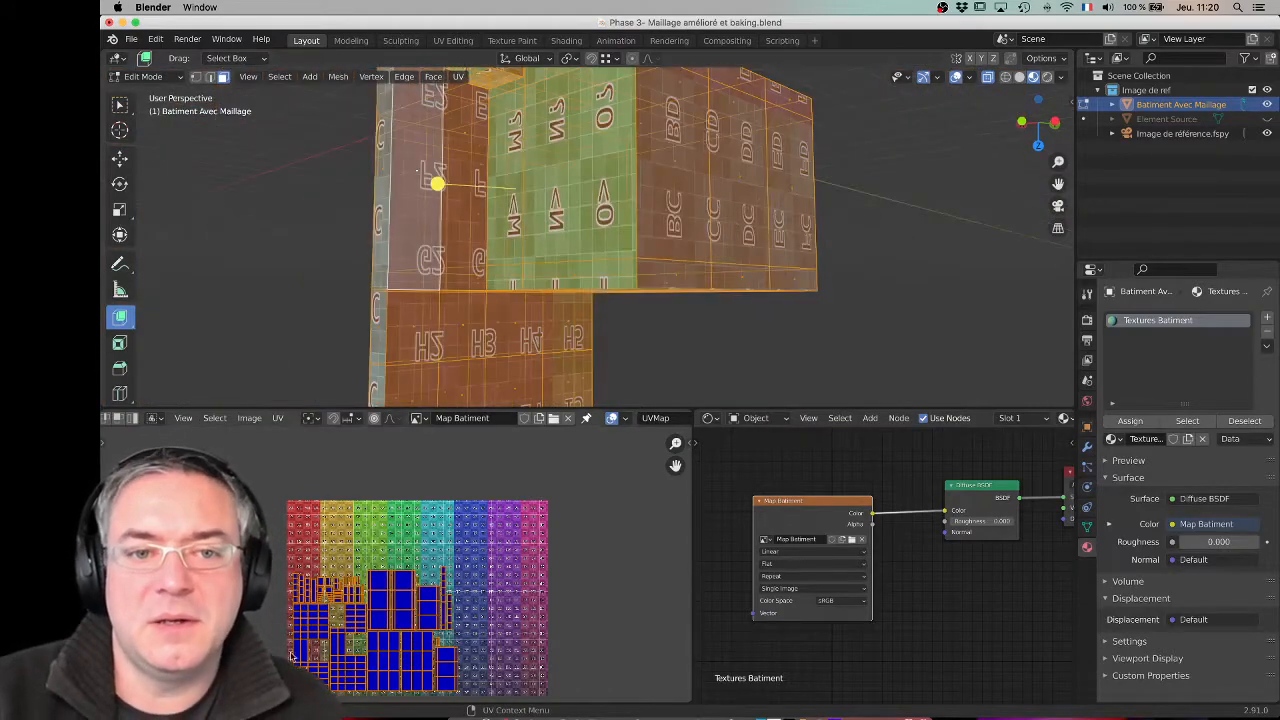
{"action": "middle_click_drag", "start_coordinate": [678, 291], "coordinate": [505, 349]}
{"action": "middle_click_drag", "start_coordinate": [620, 311], "coordinate": [671, 295]}
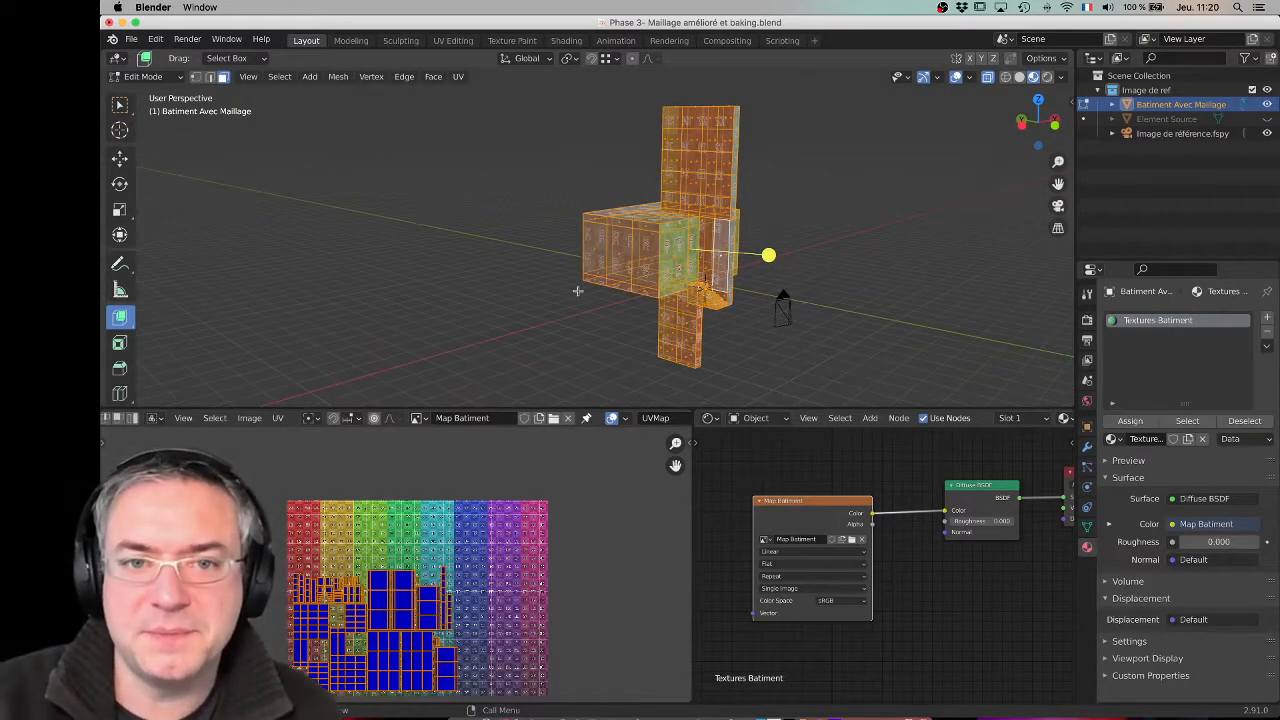
Step: Return to Object Mode and add a UV Map node set to UVMap, connected to the Vector input of the Map Batiment texture
{"action": "key", "text": "Tab"}
{"action": "middle_click_drag", "start_coordinate": [548, 295], "coordinate": [610, 278]}
{"action": "left_click_drag", "start_coordinate": [789, 517], "coordinate": [914, 527]}
{"action": "key", "text": "shift+a"}
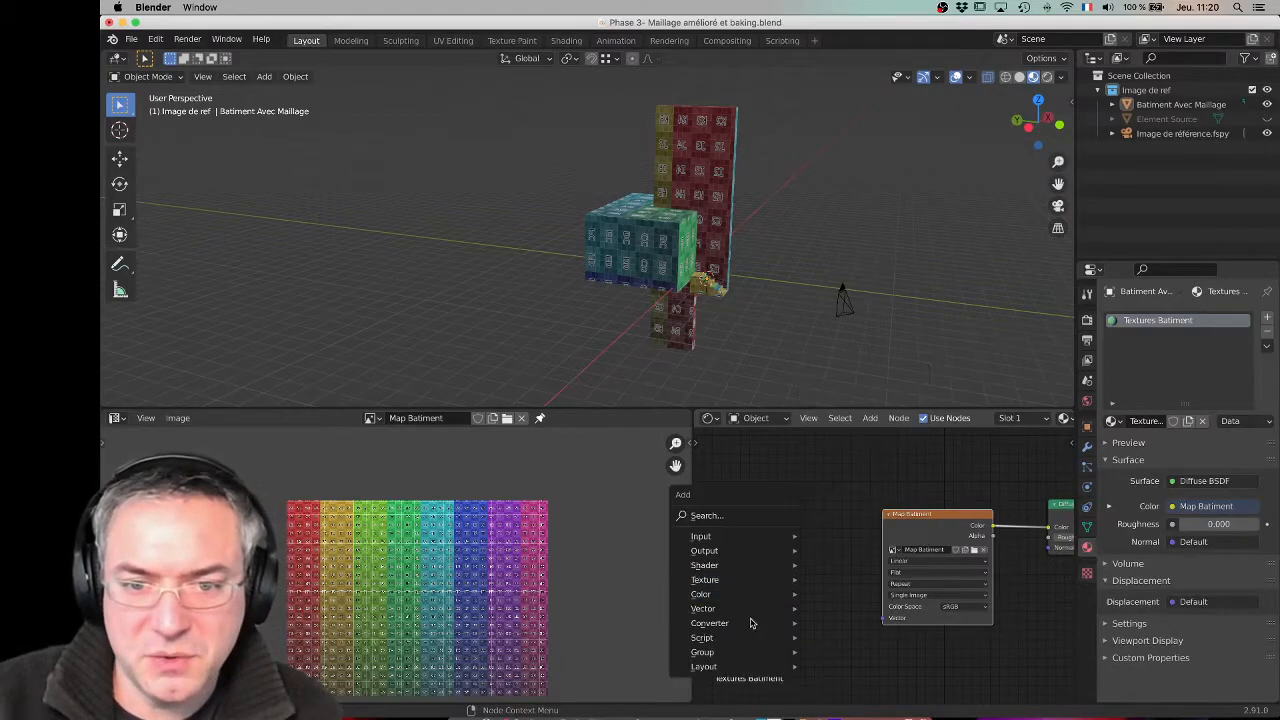
{"action": "mouse_move", "coordinate": [750, 537]}
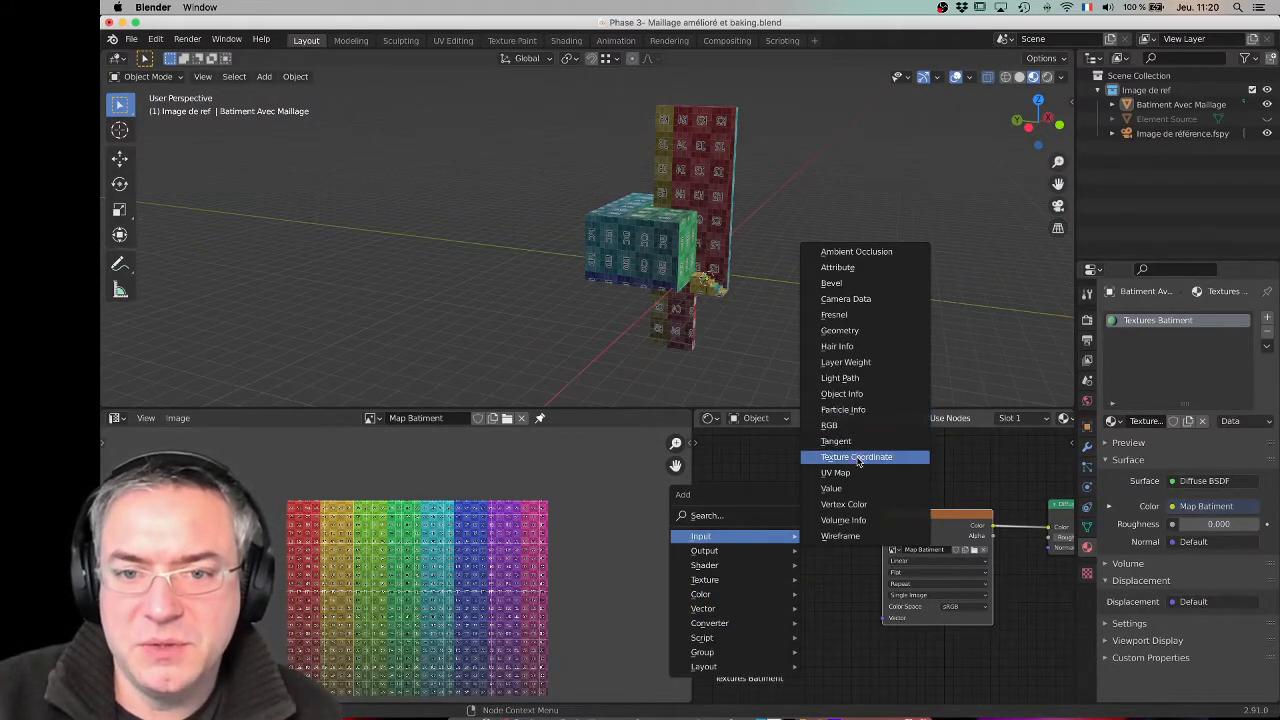
{"action": "left_click", "coordinate": [860, 473]}
{"action": "left_click", "coordinate": [811, 601]}
{"action": "left_click_drag", "start_coordinate": [812, 598], "coordinate": [884, 618]}
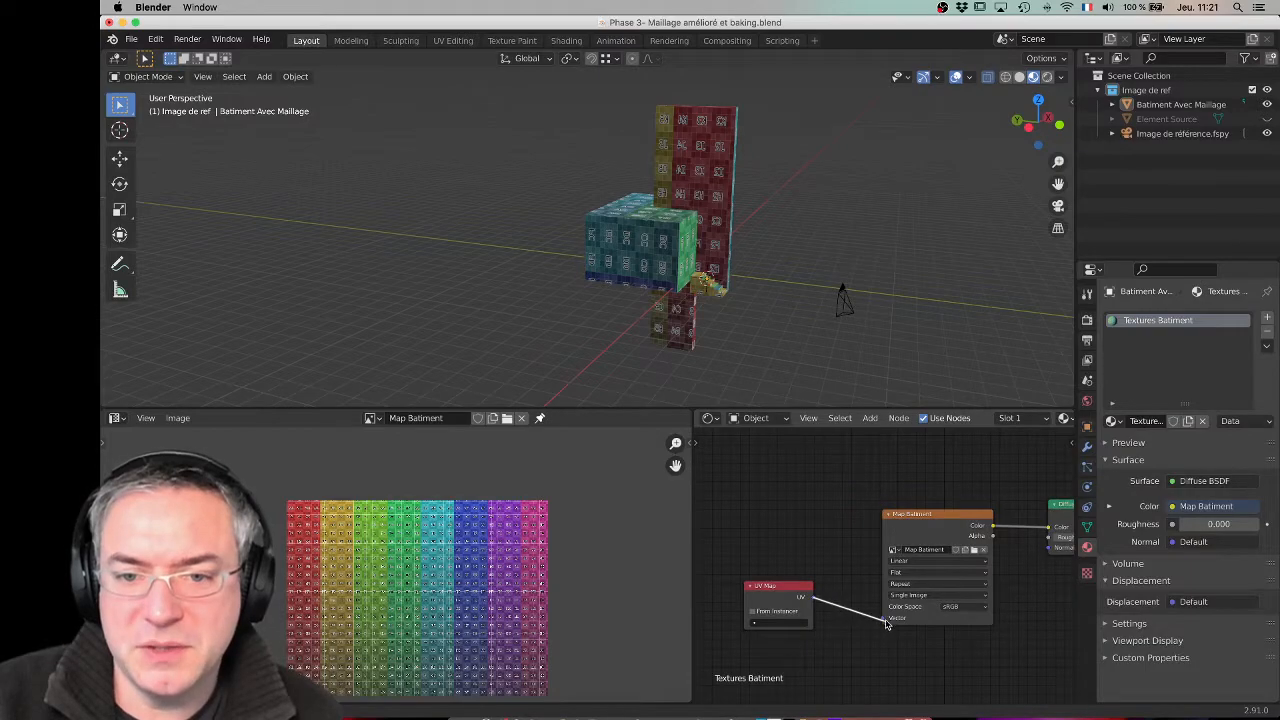
{"action": "left_click", "coordinate": [786, 624]}
{"action": "left_click", "coordinate": [766, 529]}
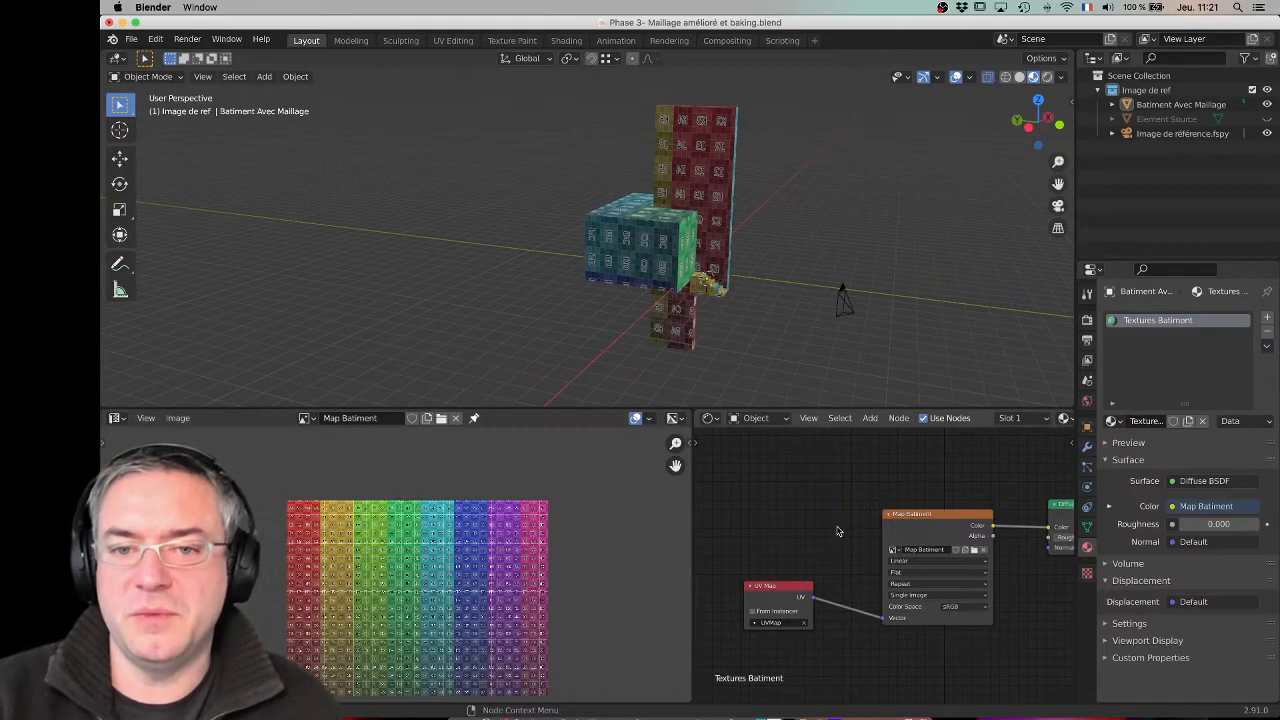
{"action": "scroll", "coordinate": [843, 527], "scroll_direction": "down", "scroll_amount": 2}
{"action": "middle_click_drag", "start_coordinate": [882, 515], "coordinate": [814, 526]}
{"action": "middle_click_drag", "start_coordinate": [803, 300], "coordinate": [750, 268]}
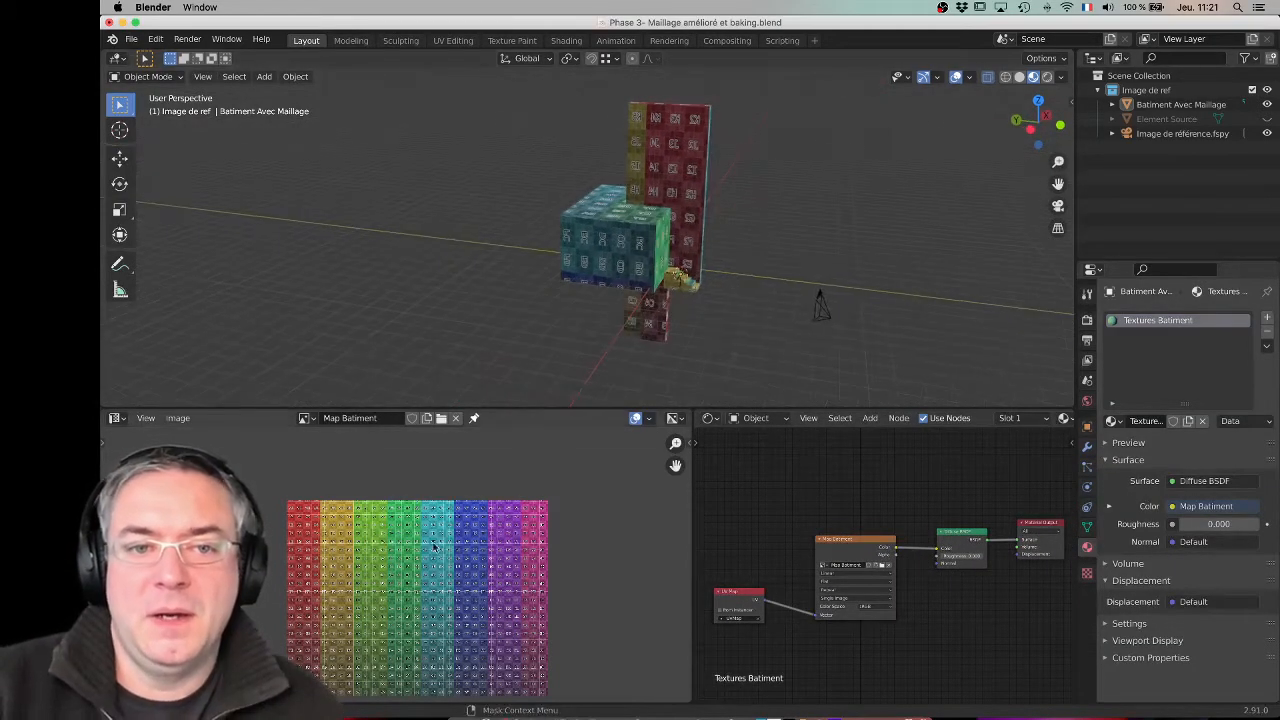
{"action": "scroll", "coordinate": [443, 544], "scroll_direction": "down", "scroll_amount": 2}
{"action": "scroll", "coordinate": [443, 544], "scroll_direction": "up", "scroll_amount": 3}
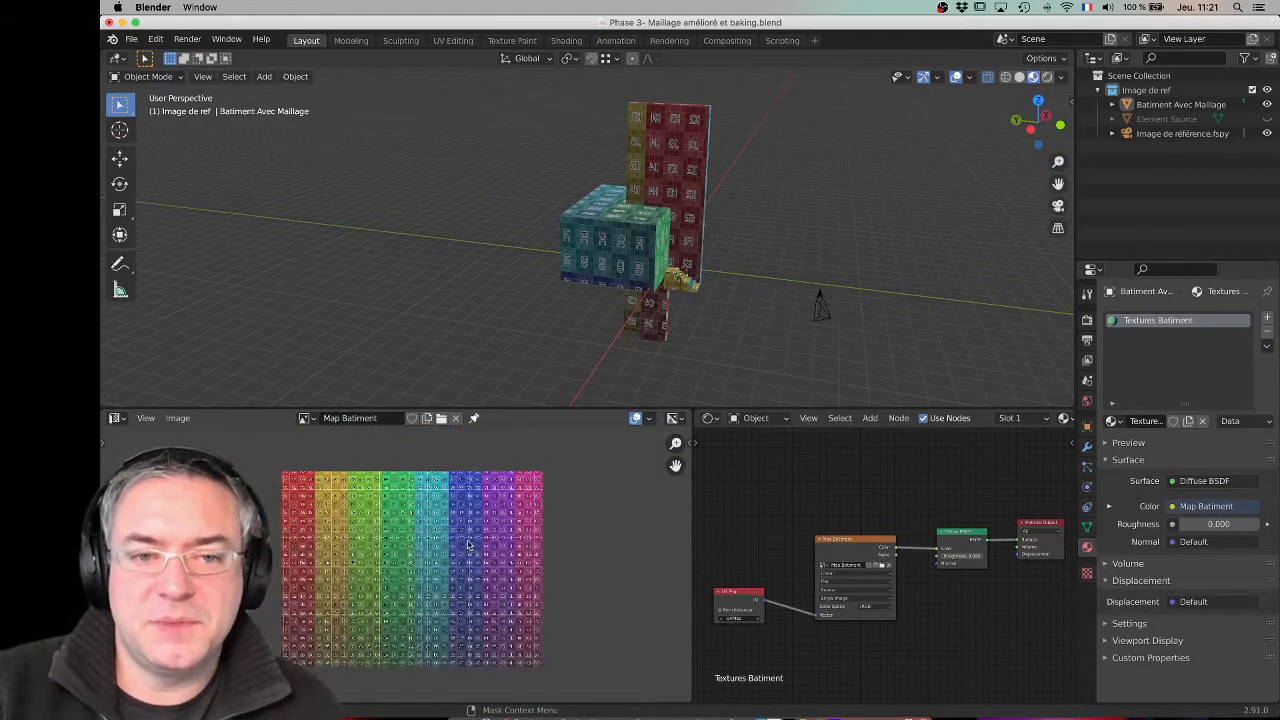
{"action": "middle_click_drag", "start_coordinate": [491, 521], "coordinate": [483, 521]}
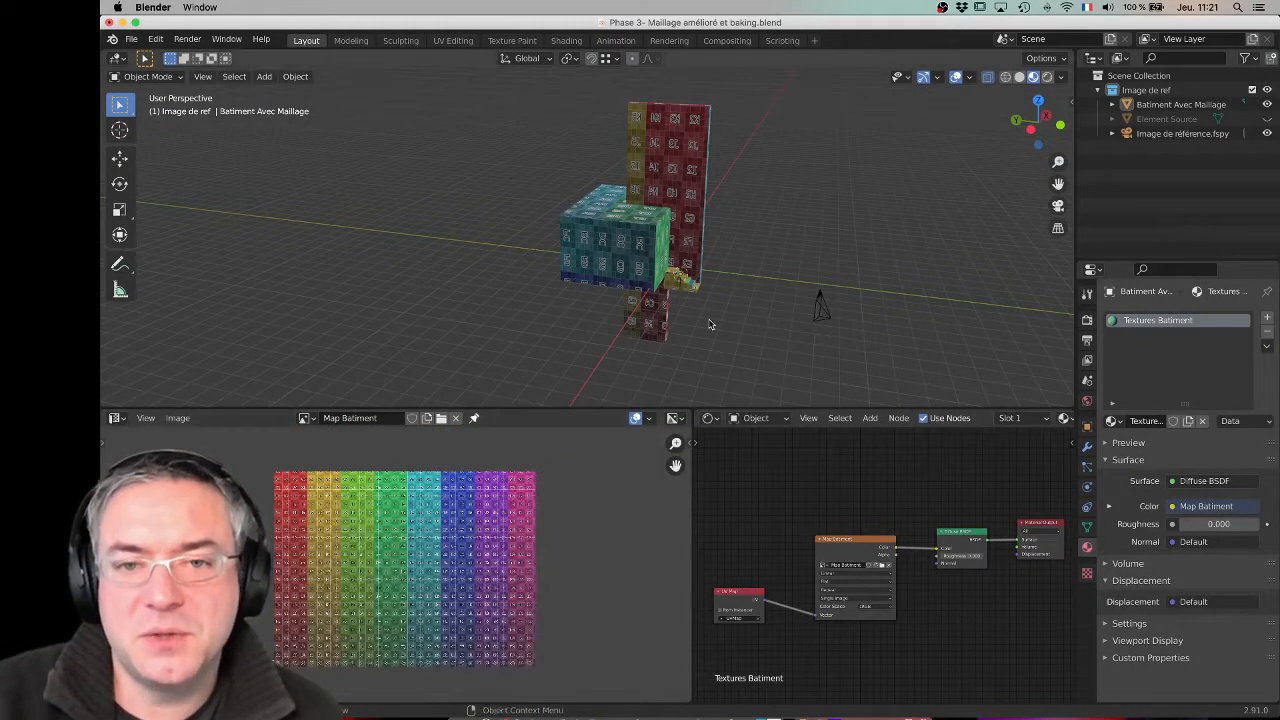
{"action": "scroll", "coordinate": [653, 204], "scroll_direction": "up", "scroll_amount": 1}
{"action": "middle_click_drag", "start_coordinate": [657, 188], "coordinate": [675, 214], "text": "shift"}
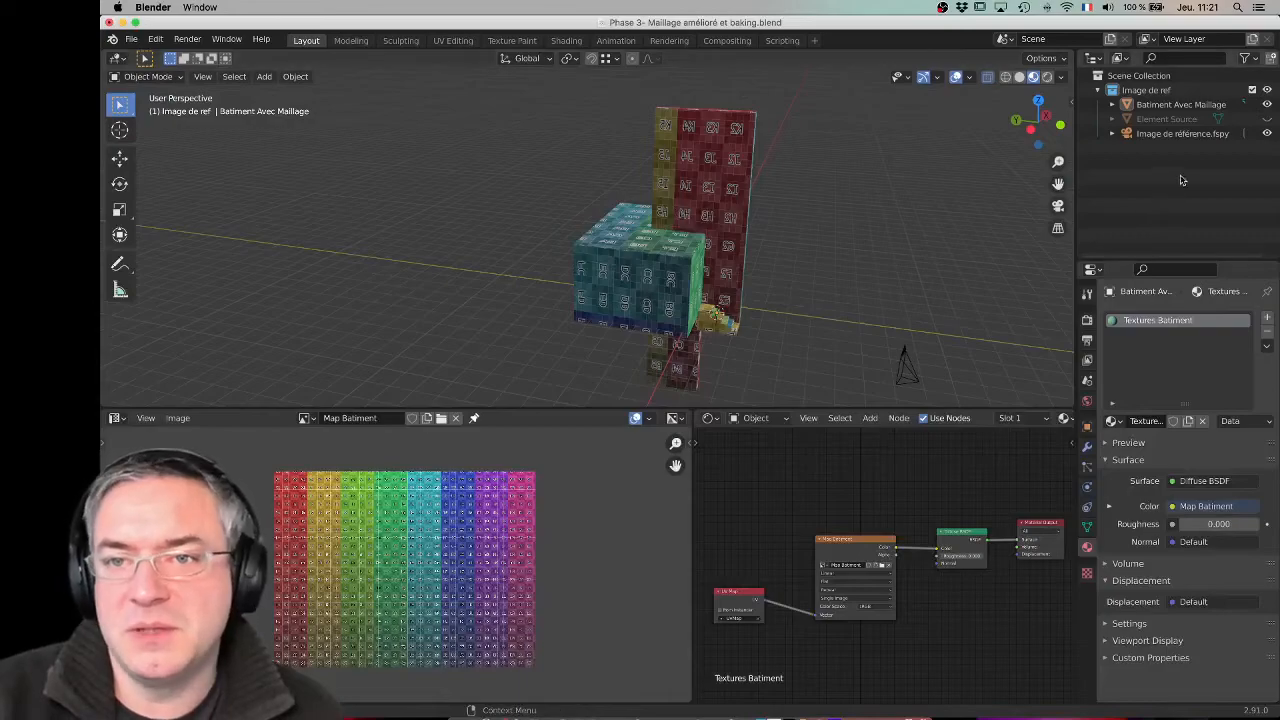
Step: Hide Batiment Avec Maillage, show Element Source, and inspect its textures and material nodes
{"action": "left_click", "coordinate": [1265, 105]}
{"action": "left_click", "coordinate": [1170, 119]}
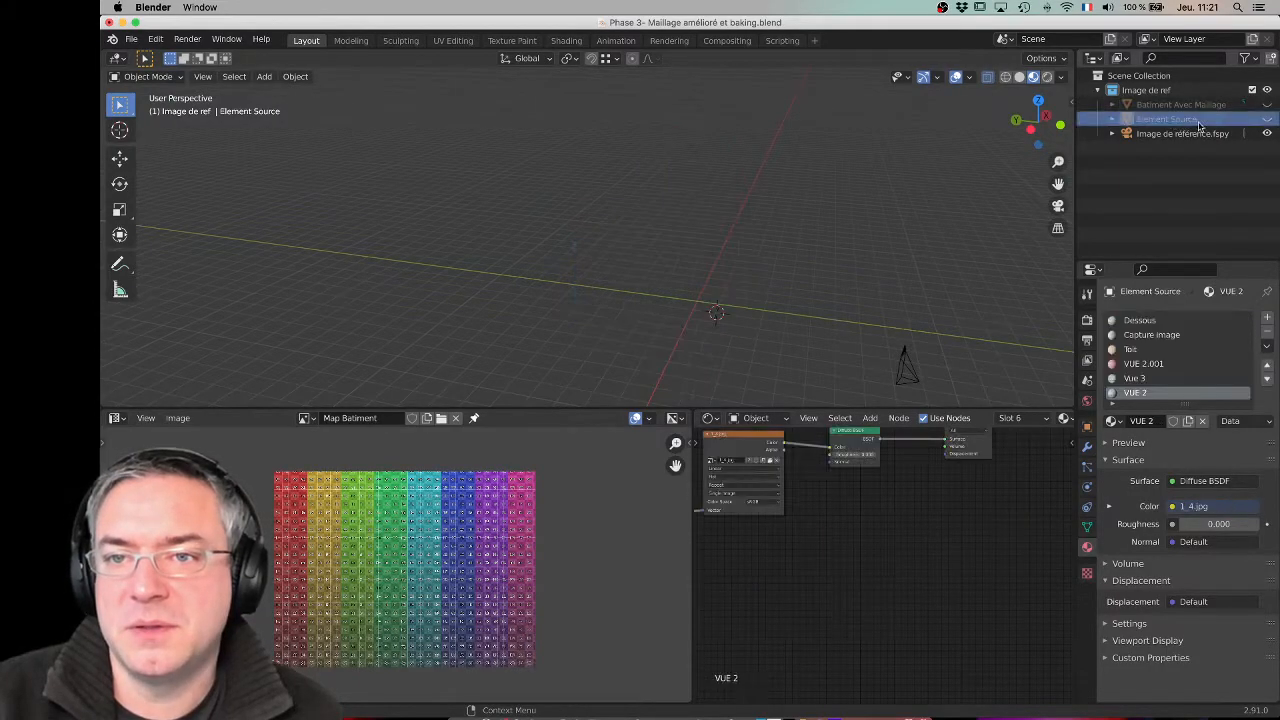
{"action": "left_click", "coordinate": [1267, 119]}
{"action": "middle_click_drag", "start_coordinate": [886, 189], "coordinate": [751, 227]}
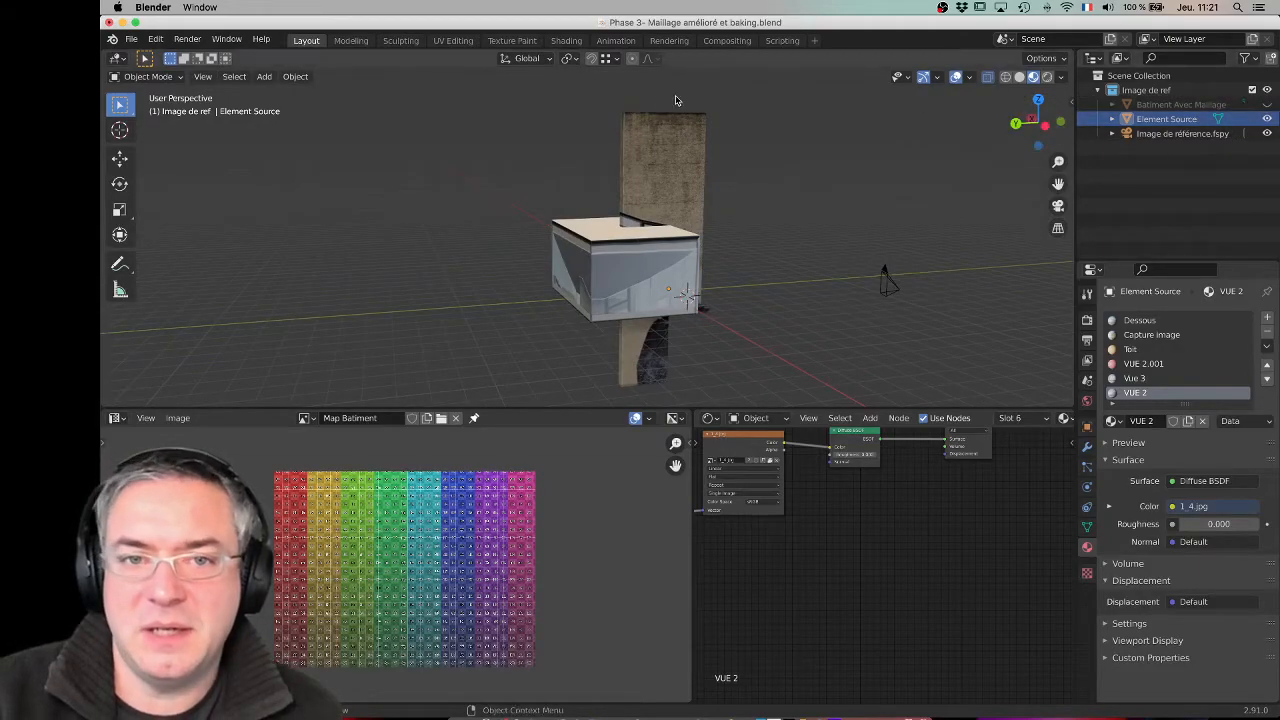
{"action": "middle_click_drag", "start_coordinate": [783, 356], "coordinate": [775, 295]}
{"action": "middle_click_drag", "start_coordinate": [813, 499], "coordinate": [813, 557]}
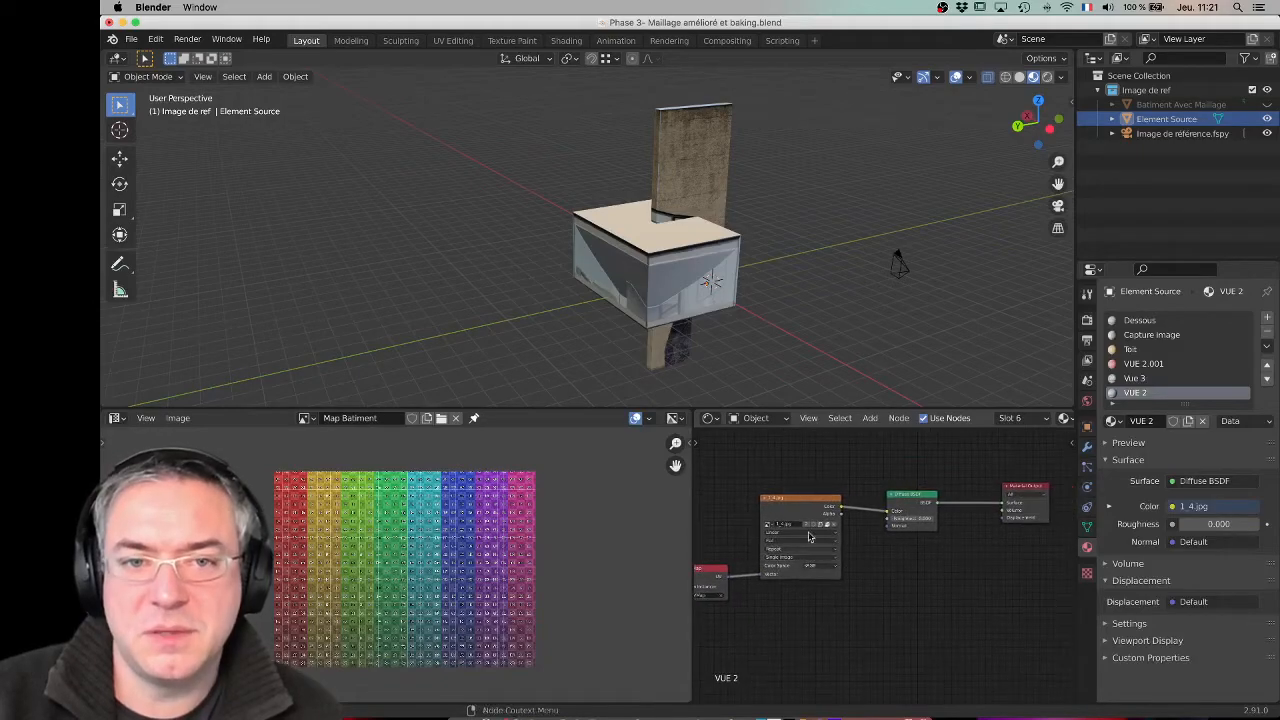
Step: Show Batiment Avec Maillage, toggle Element Source off and on to compare them, and leave Element Source selected
{"action": "left_click", "coordinate": [1155, 105]}
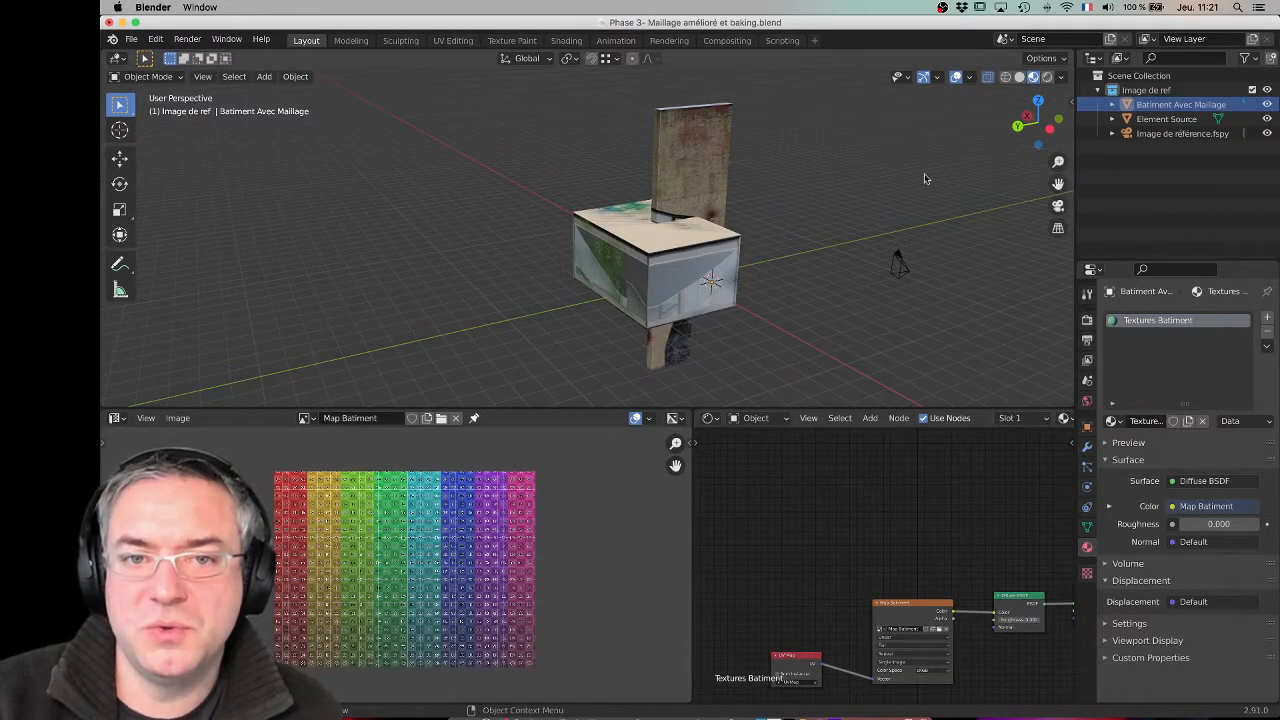
{"action": "left_click", "coordinate": [1264, 119]}
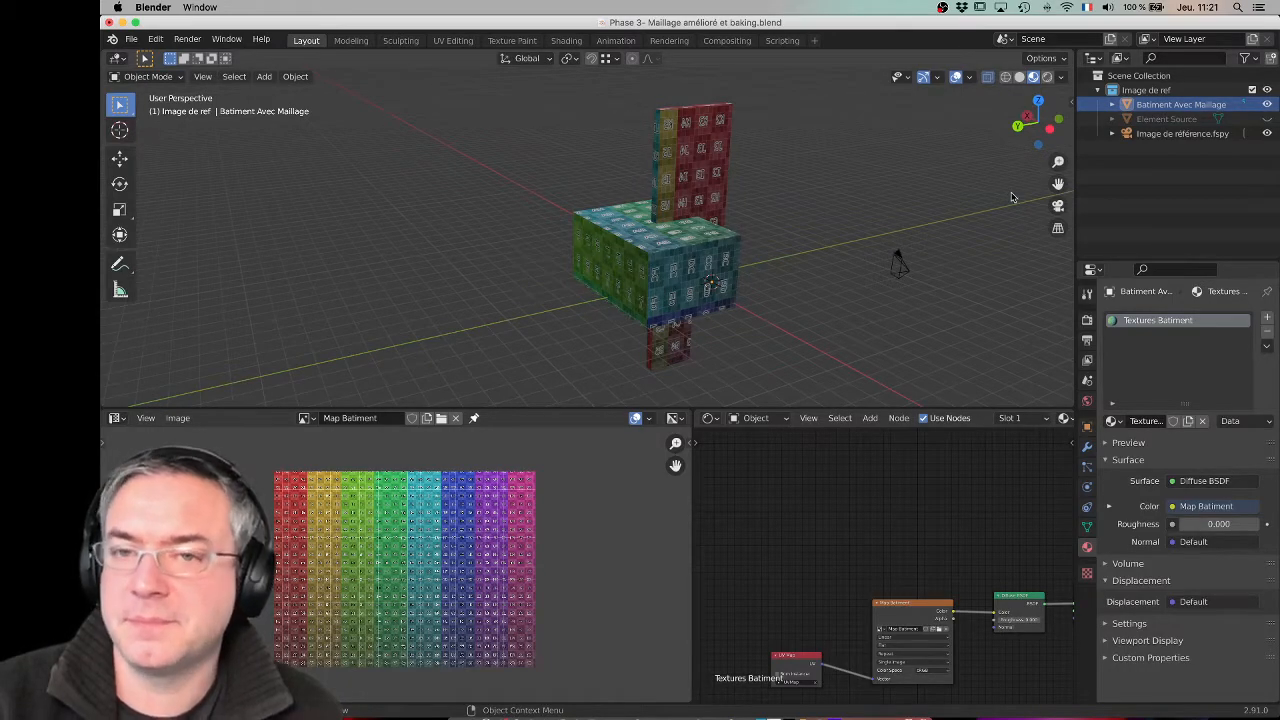
{"action": "left_click", "coordinate": [1276, 119]}
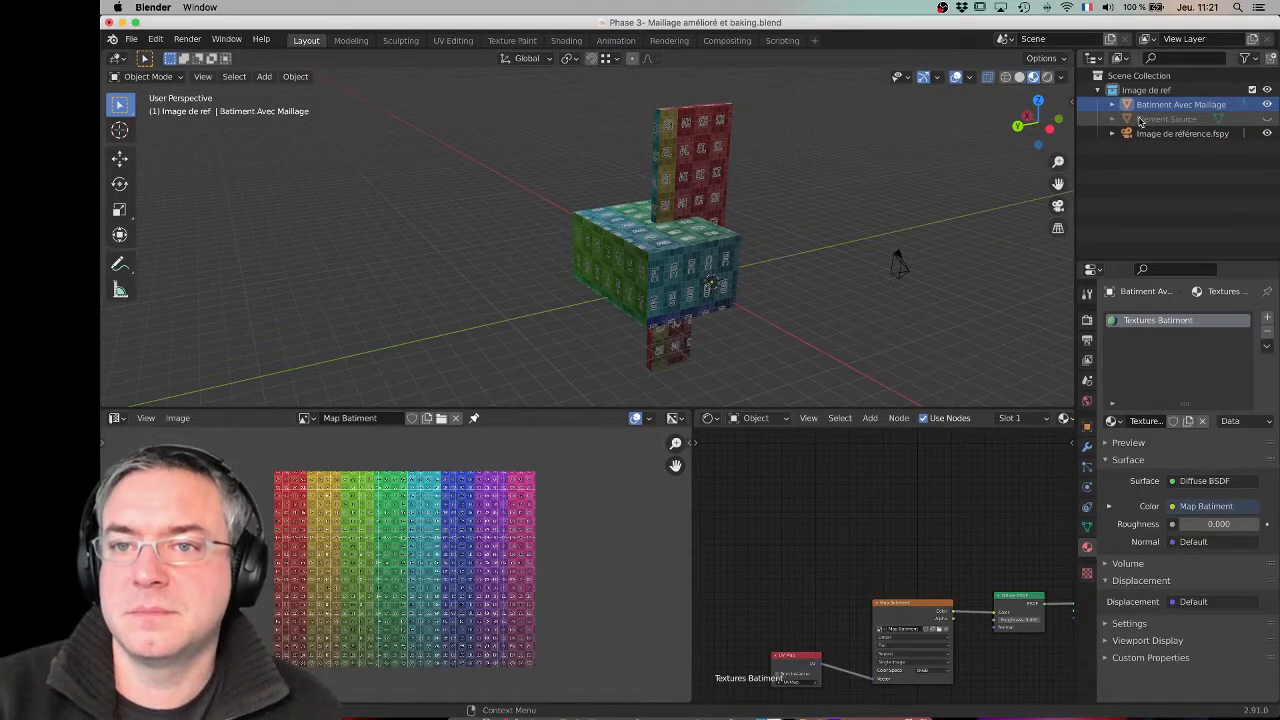
{"action": "left_click", "coordinate": [1266, 119]}
{"action": "middle_click_drag", "start_coordinate": [893, 217], "coordinate": [851, 229]}
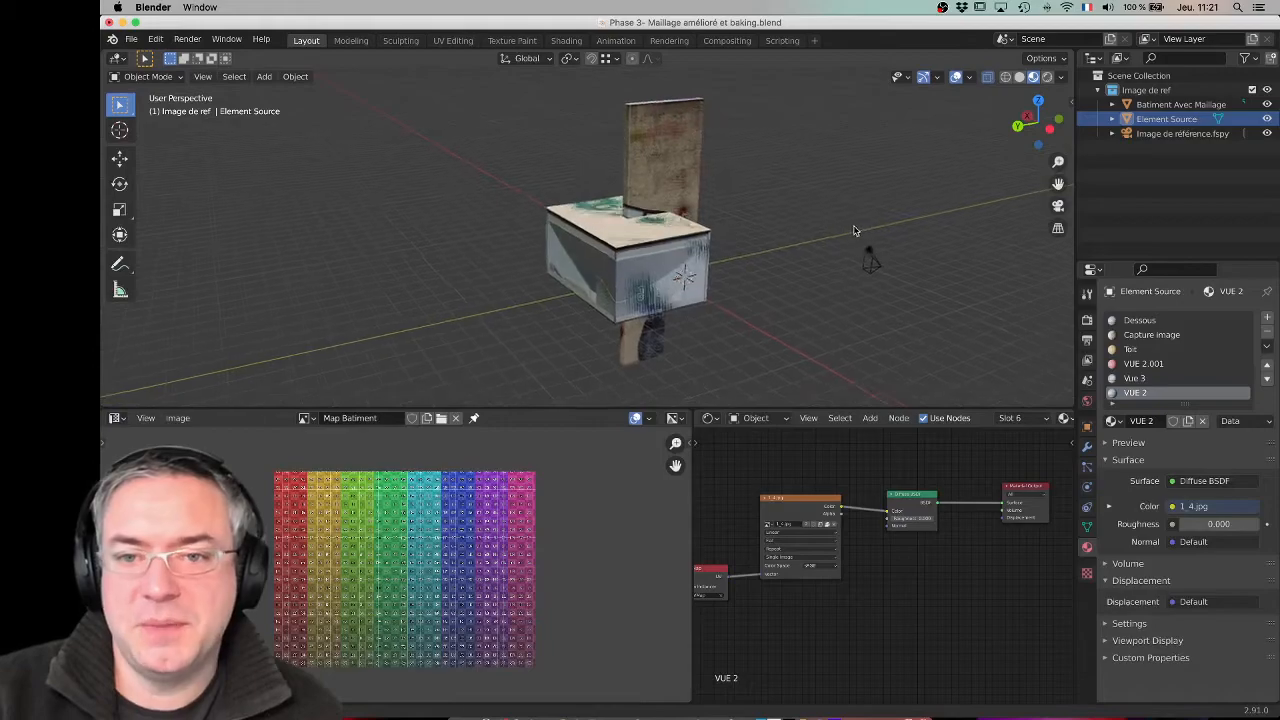
Step: Switch the scene's render engine to Eevee to compare its render settings, and return it to Cycles
{"action": "left_click", "coordinate": [1087, 318]}
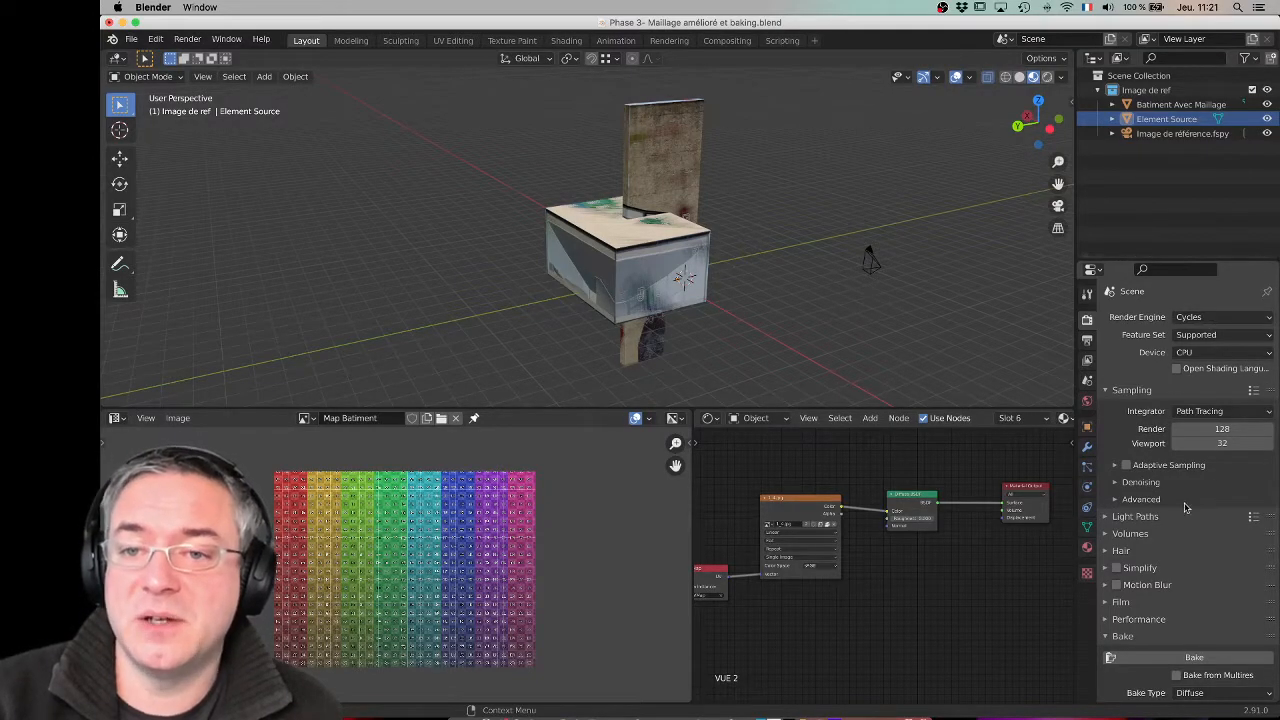
{"action": "left_click", "coordinate": [1205, 318]}
{"action": "left_click", "coordinate": [1198, 336]}
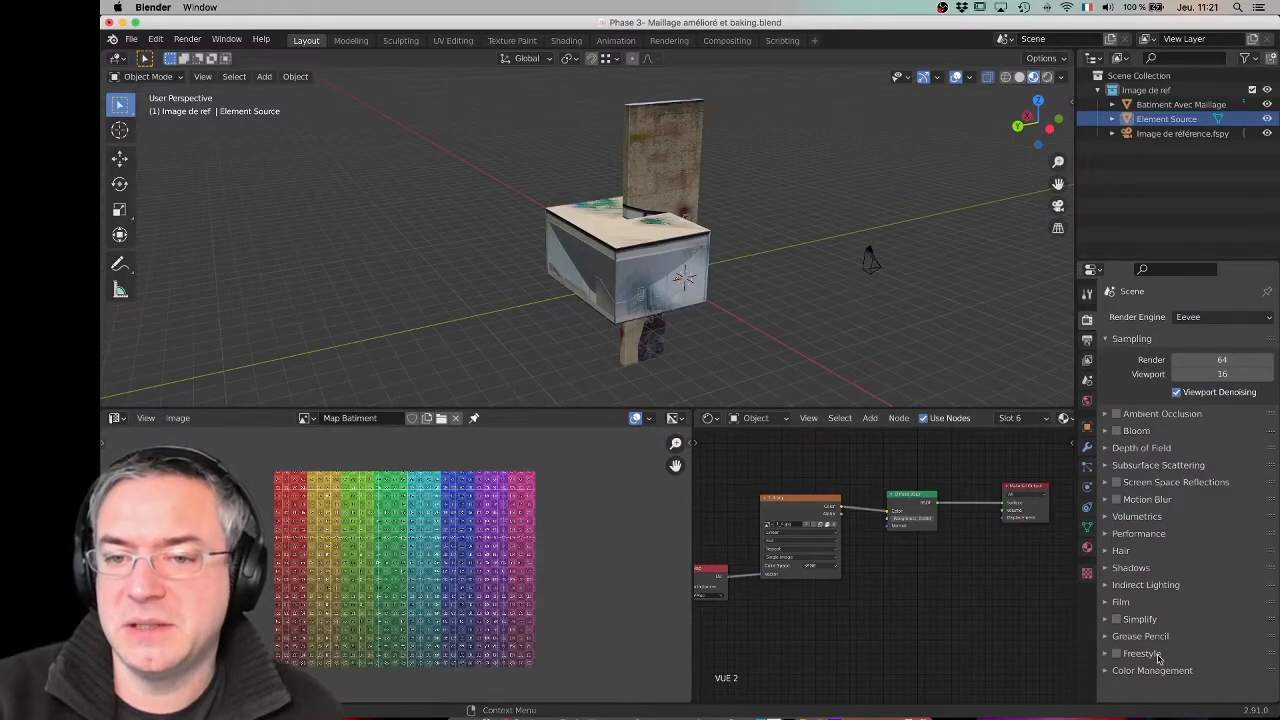
{"action": "left_click", "coordinate": [1205, 318]}
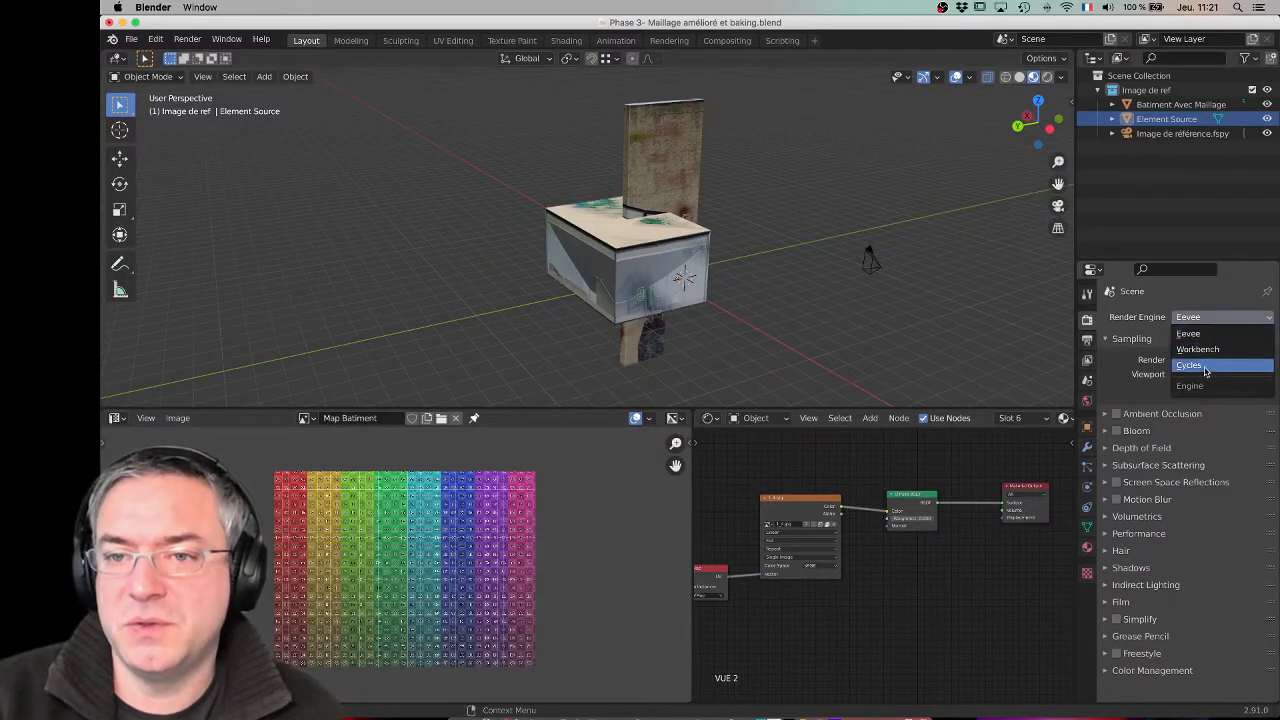
{"action": "left_click", "coordinate": [1203, 366]}
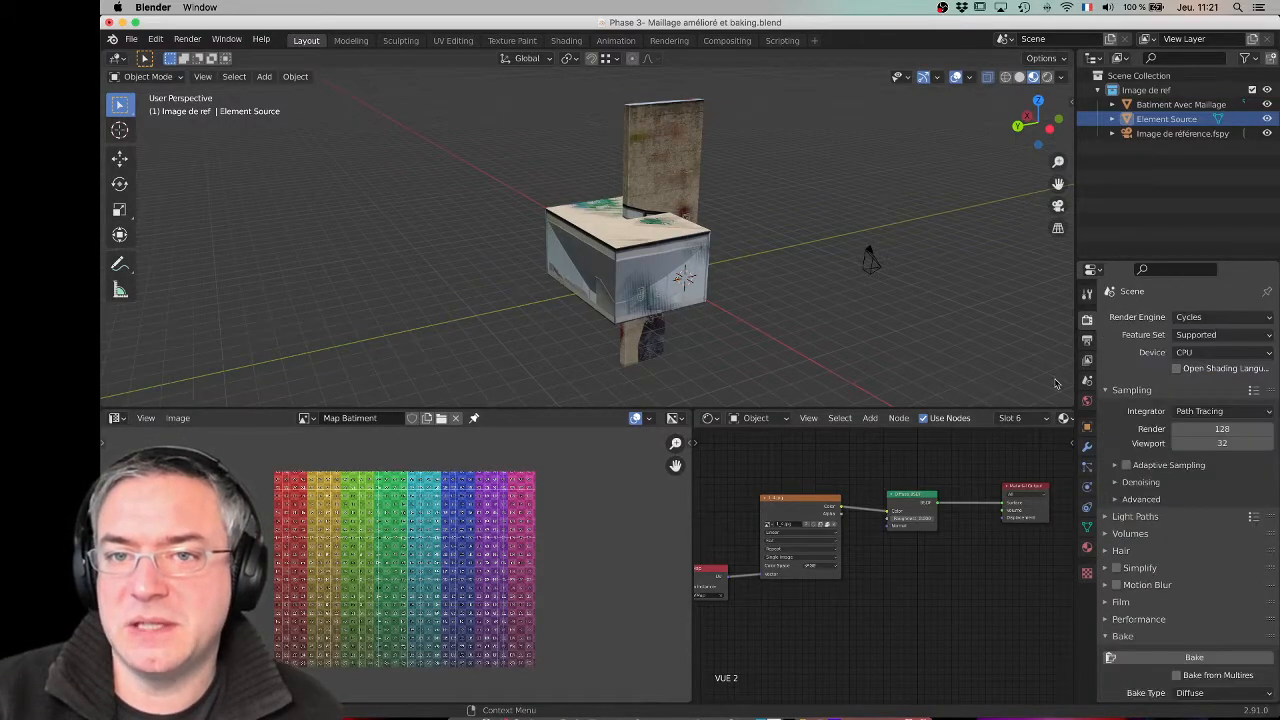
Step: Switch the viewport to rendered shading and set the World background strength to 13.4
{"action": "left_click", "coordinate": [1048, 79]}
{"action": "scroll", "coordinate": [577, 241], "scroll_direction": "up", "scroll_amount": 1}
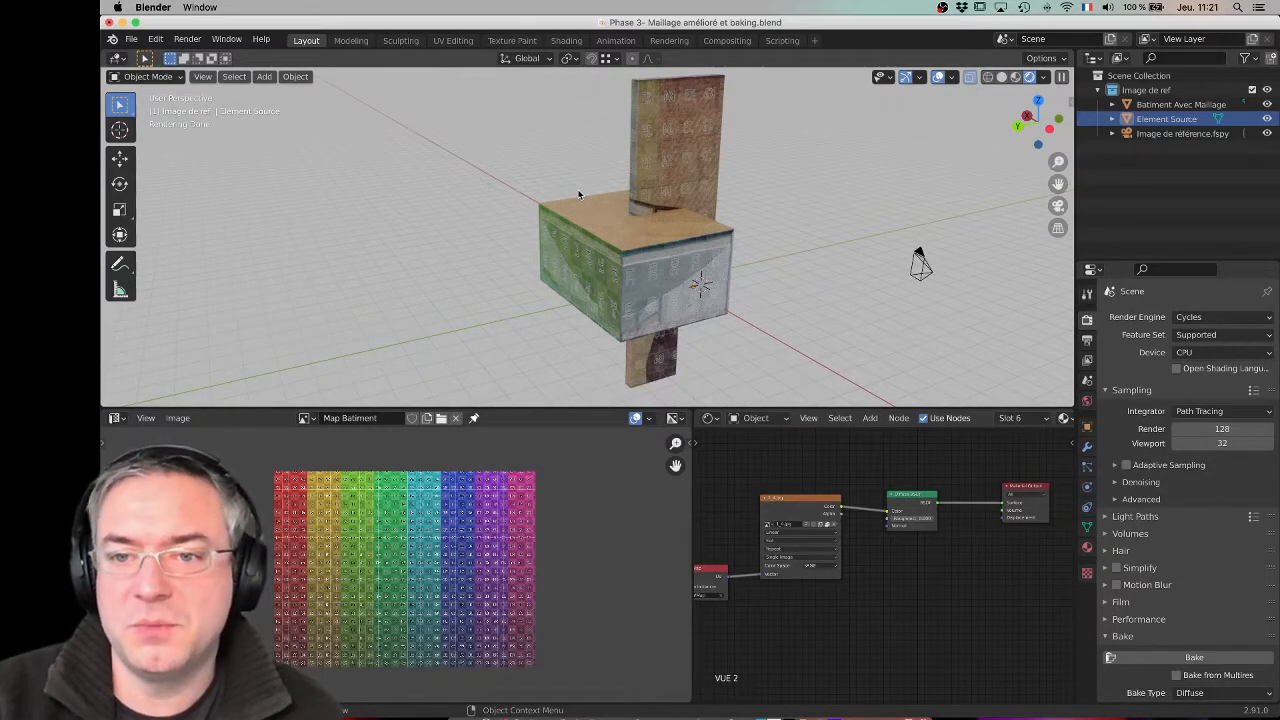
{"action": "left_click", "coordinate": [1087, 400]}
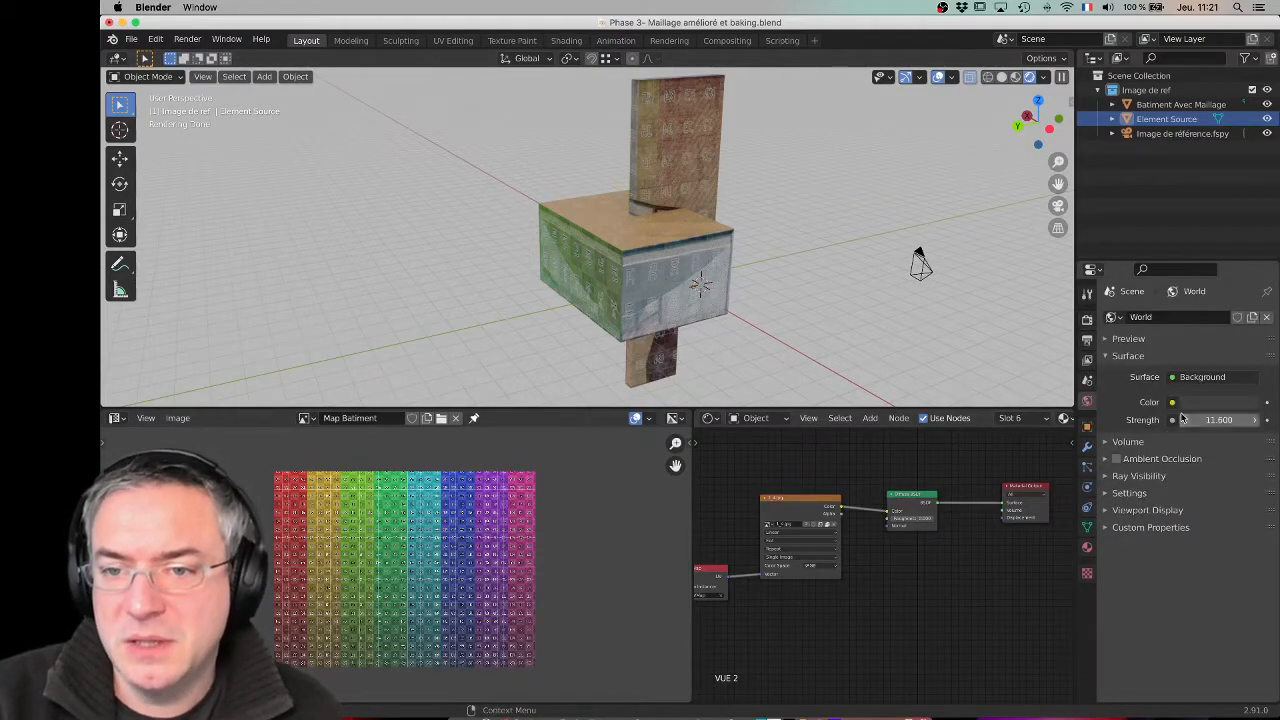
{"action": "left_click_drag", "start_coordinate": [1200, 419], "coordinate": [1218, 419]}
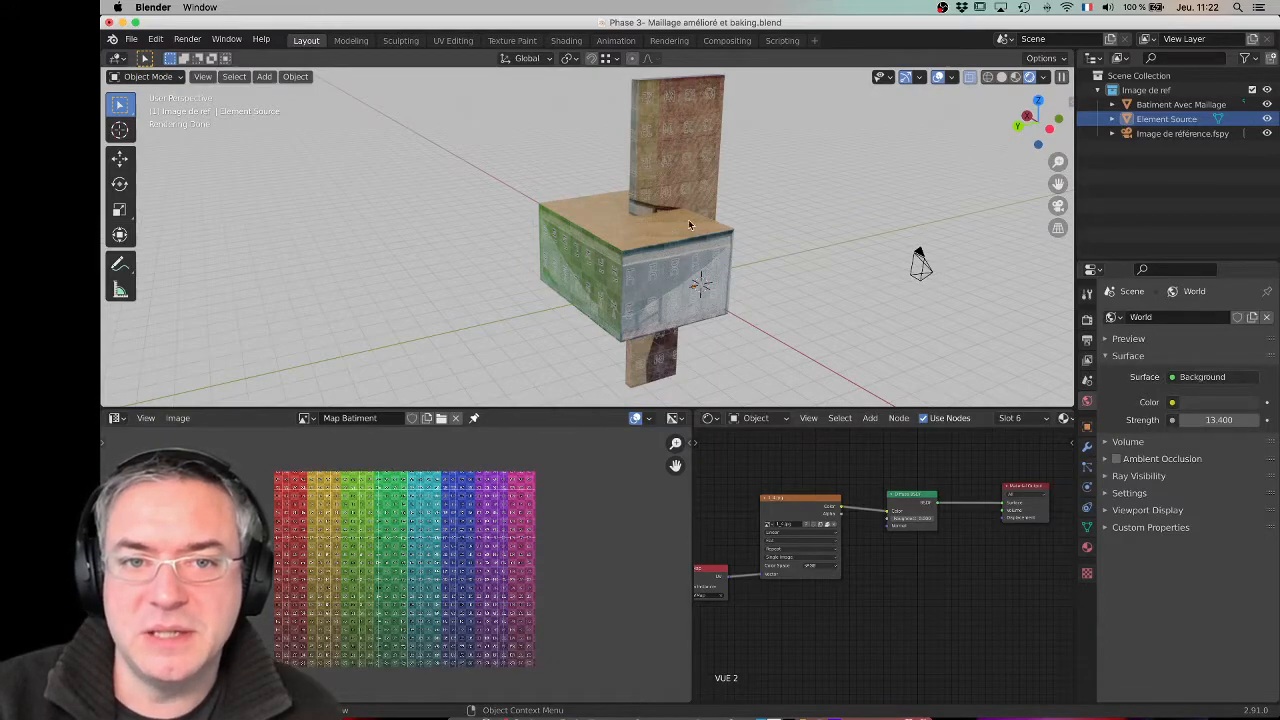
Step: Return to the scene's bake settings, deselect all objects and switch the viewport to solid shading
{"action": "left_click", "coordinate": [1087, 322]}
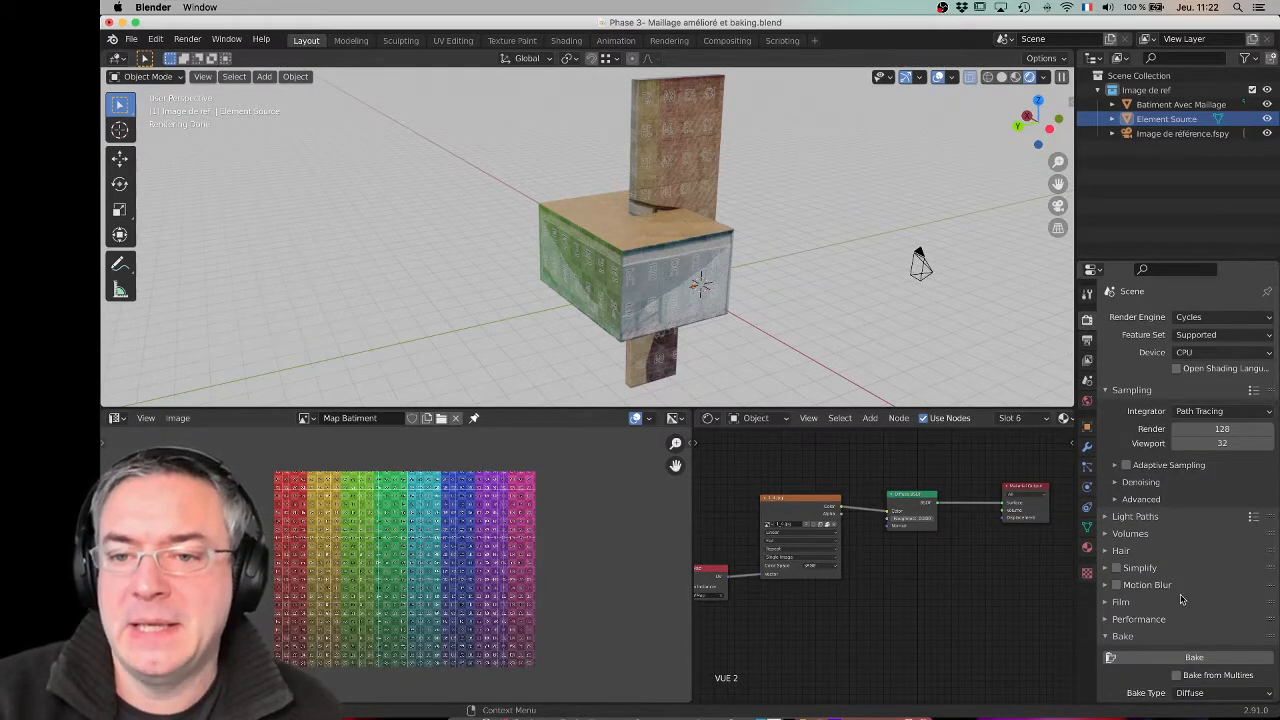
{"action": "scroll", "coordinate": [1180, 598], "scroll_direction": "down", "scroll_amount": 5}
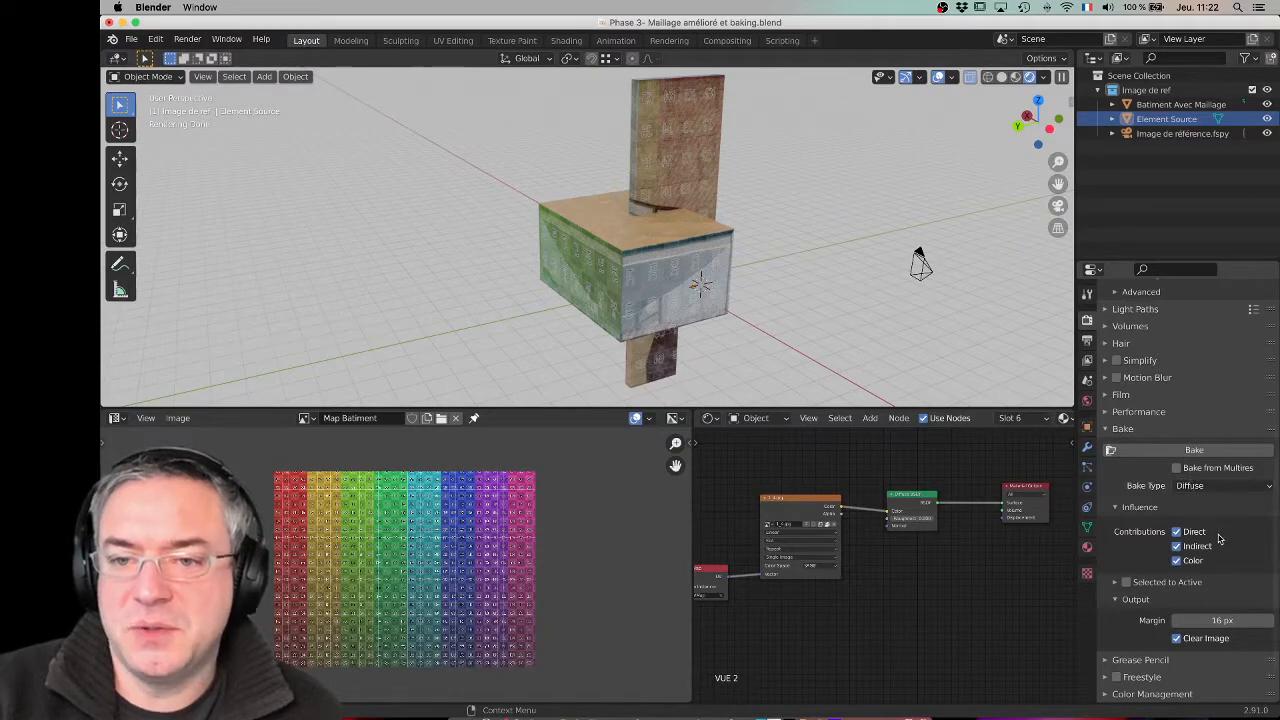
{"action": "left_click", "coordinate": [1180, 150]}
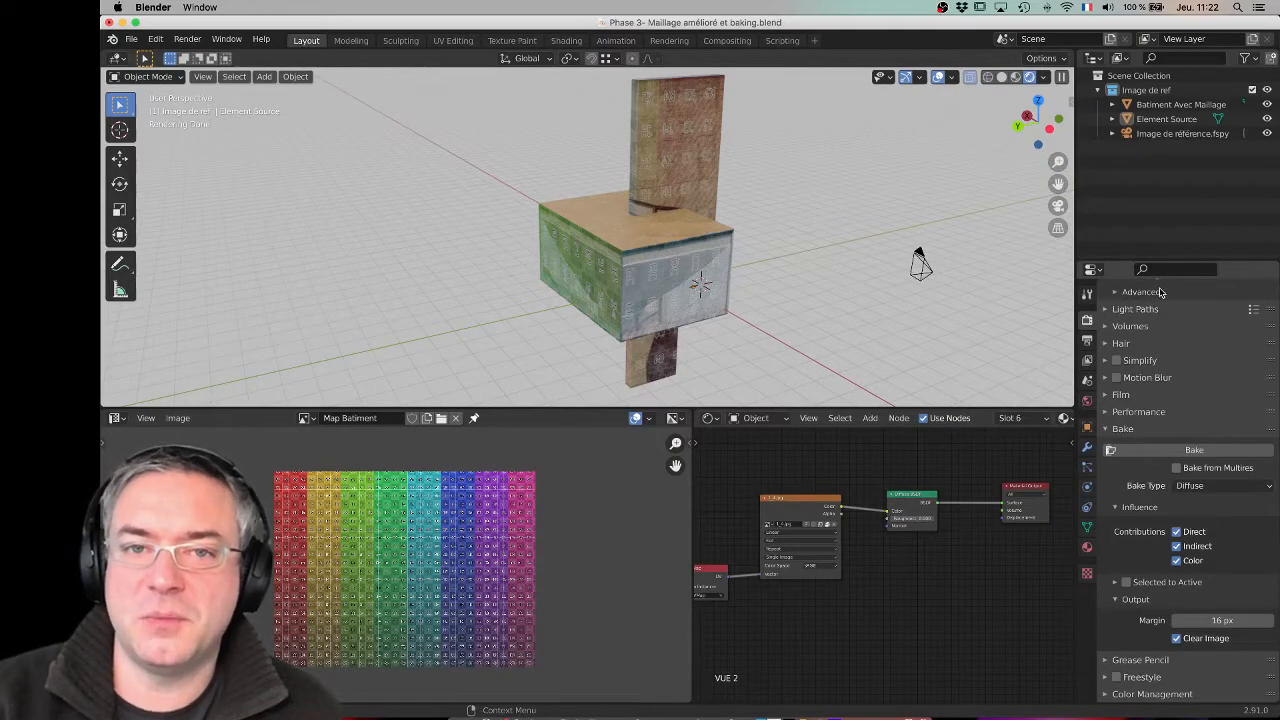
{"action": "left_click", "coordinate": [1003, 78]}
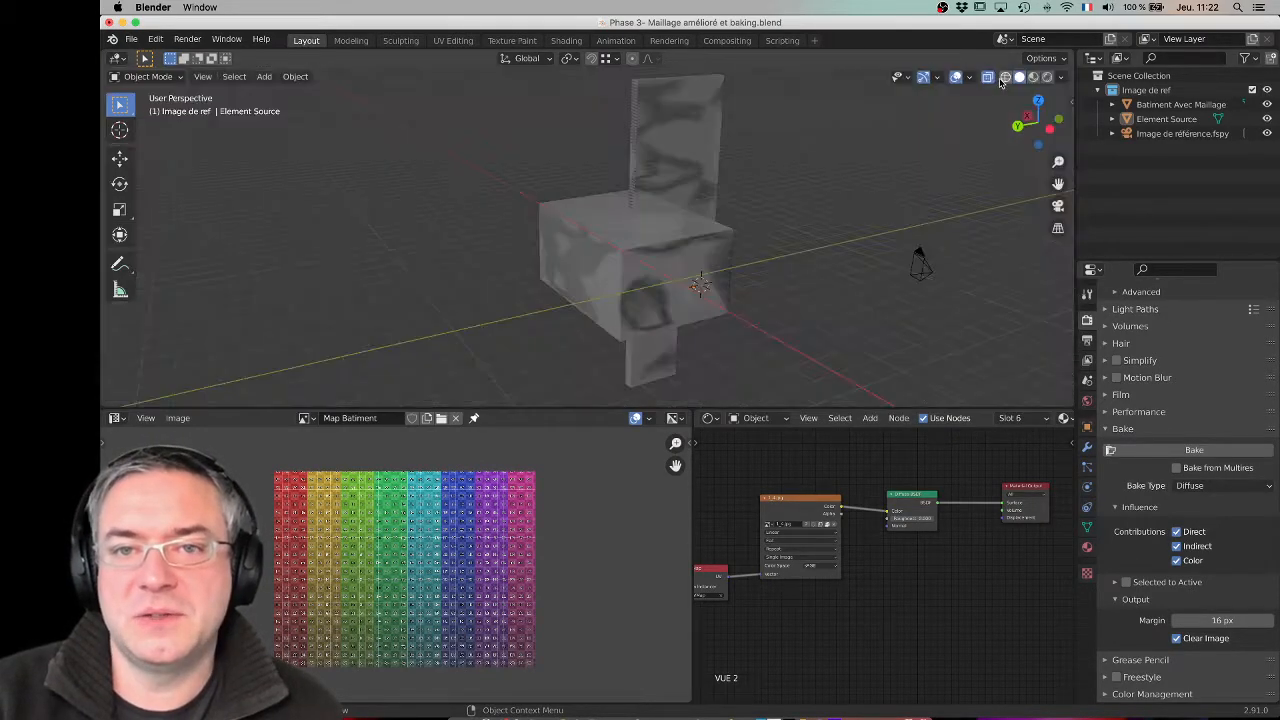
Step: Move Batiment Avec Maillage away from Element Source, and select both objects with Element Source active
{"action": "left_click", "coordinate": [692, 266]}
{"action": "left_click_drag", "start_coordinate": [683, 224], "coordinate": [868, 209]}
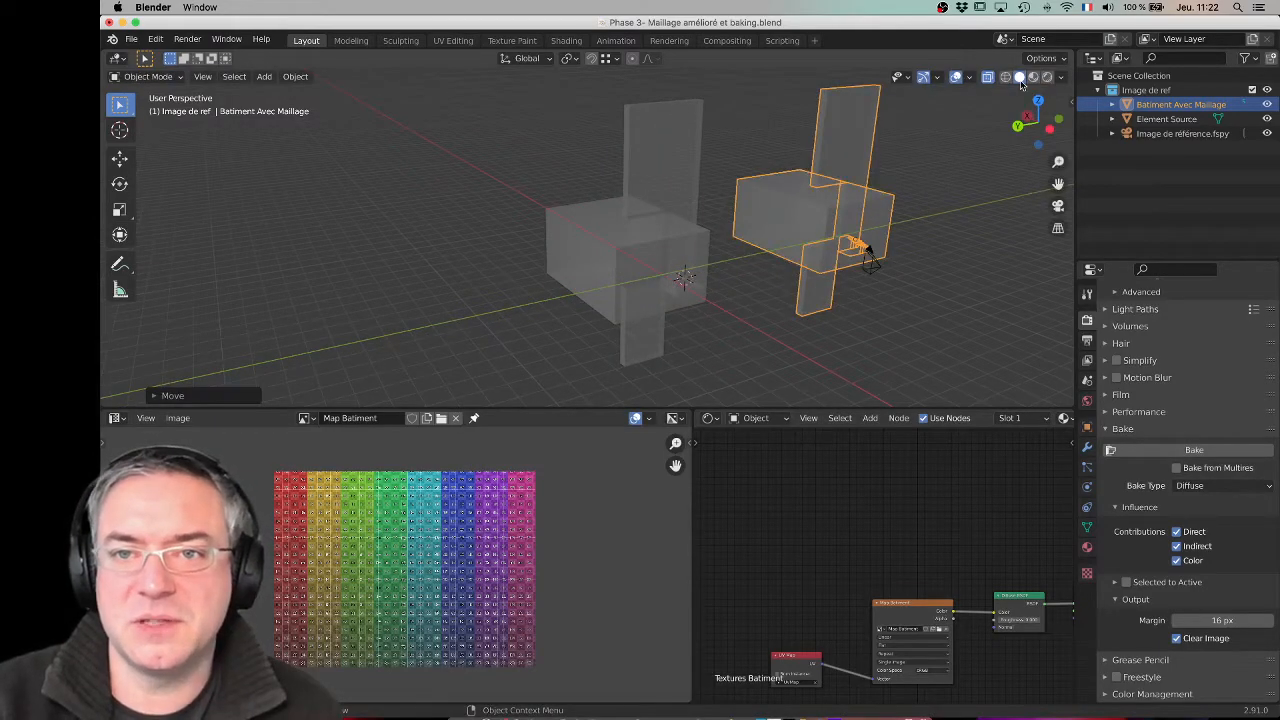
{"action": "middle_click_drag", "start_coordinate": [794, 219], "coordinate": [774, 214]}
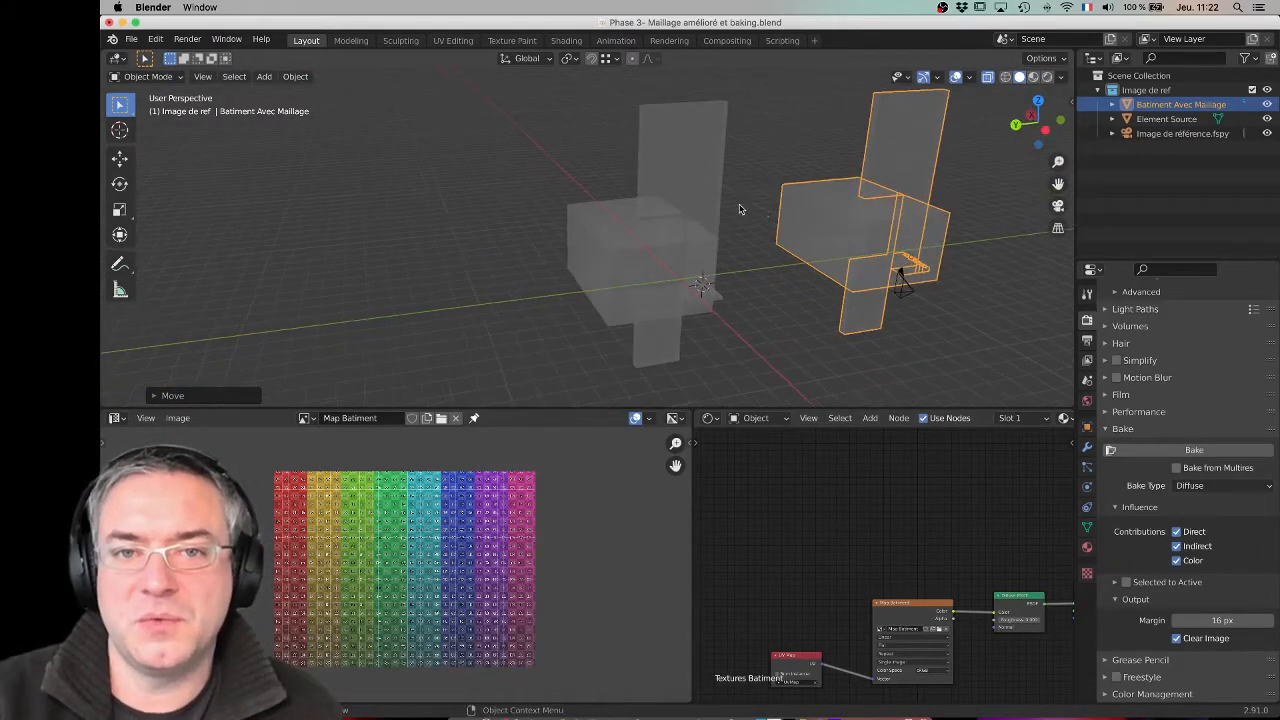
{"action": "left_click", "coordinate": [770, 212]}
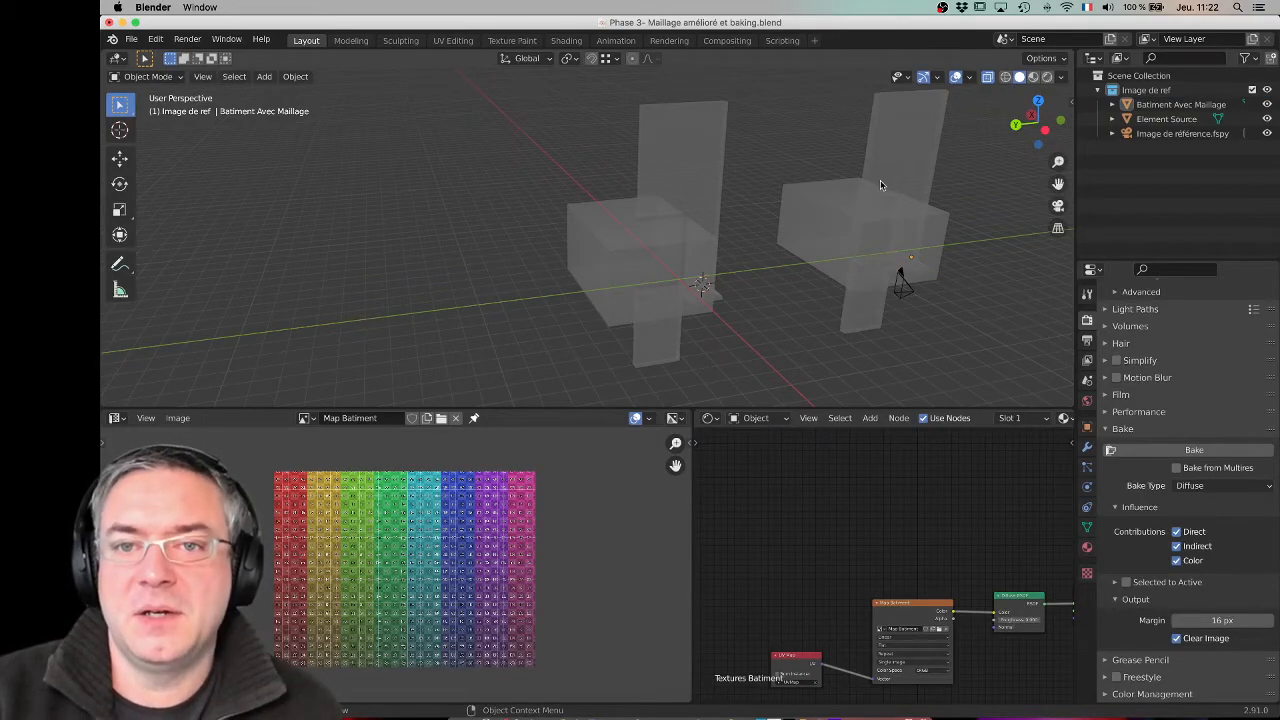
{"action": "left_click", "coordinate": [860, 239]}
{"action": "left_click", "coordinate": [686, 222], "text": "shift"}
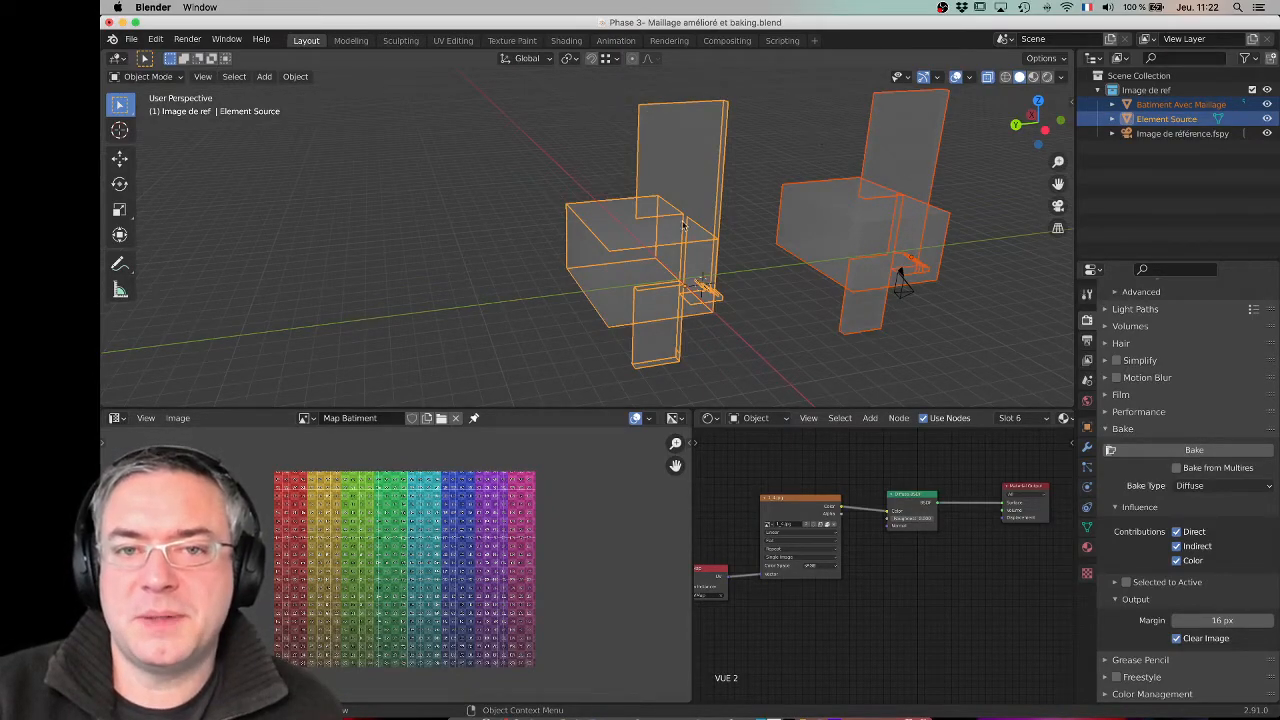
Step: Duplicate Element Source and place the copy along the Y axis, on the side opposite Batiment Avec Maillage
{"action": "left_click", "coordinate": [754, 164]}
{"action": "scroll", "coordinate": [718, 184], "scroll_direction": "down", "scroll_amount": 2}
{"action": "left_click", "coordinate": [644, 218]}
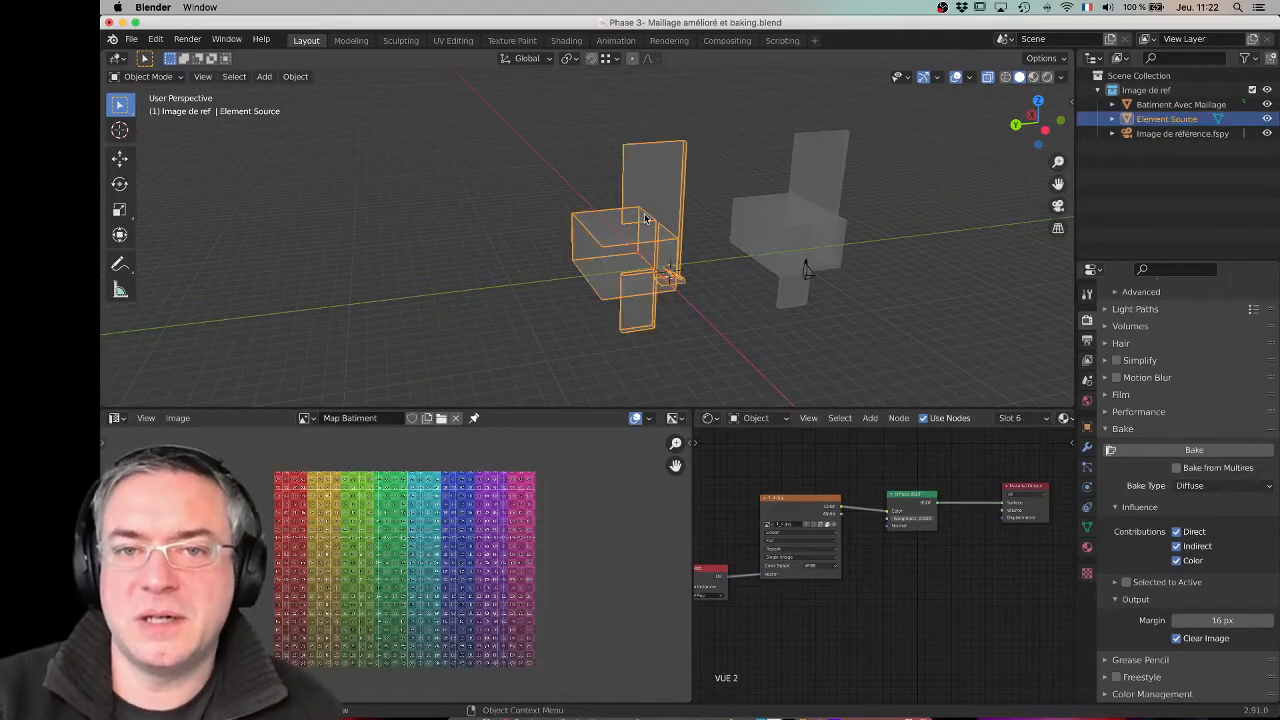
{"action": "key", "text": "shift+d"}
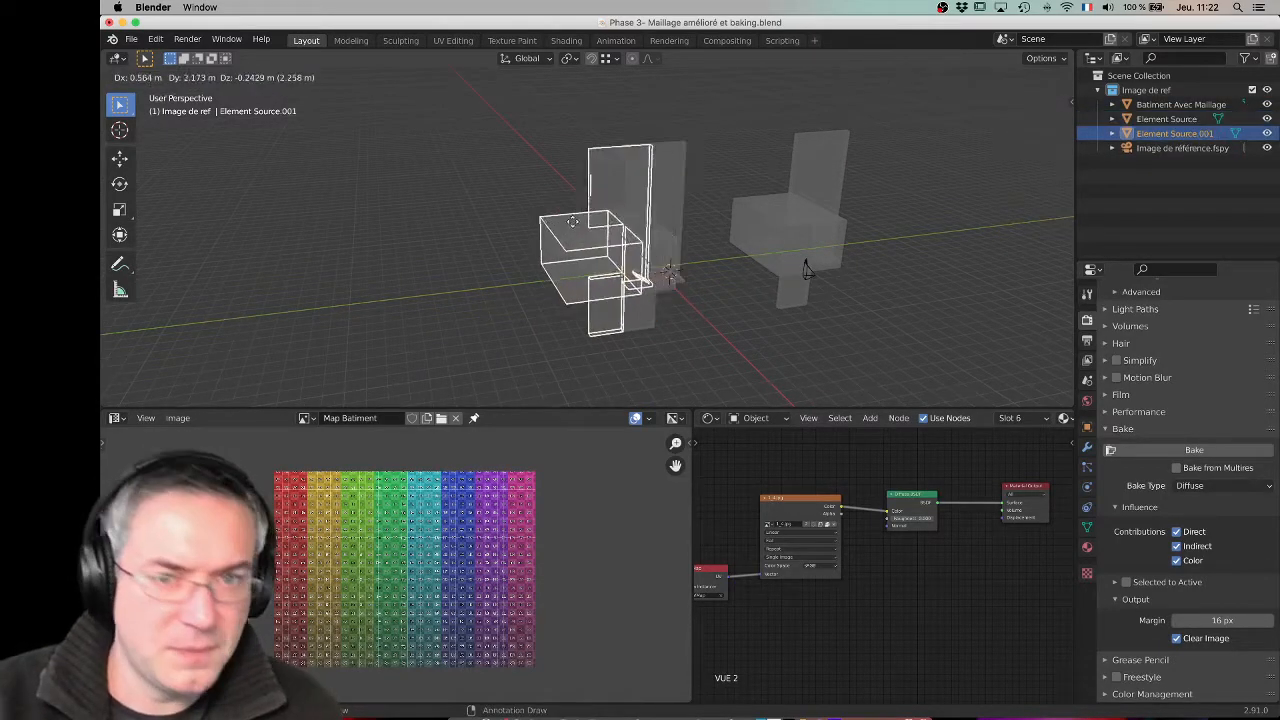
{"action": "key", "text": "y"}
{"action": "left_click", "coordinate": [466, 231]}
Step: Select all three buildings together, first with Batiment Avec Maillage as the active object, and again with the Element Source copy active
{"action": "left_click", "coordinate": [685, 166]}
{"action": "left_click", "coordinate": [534, 232], "text": "shift"}
{"action": "left_click", "coordinate": [790, 203], "text": "shift"}
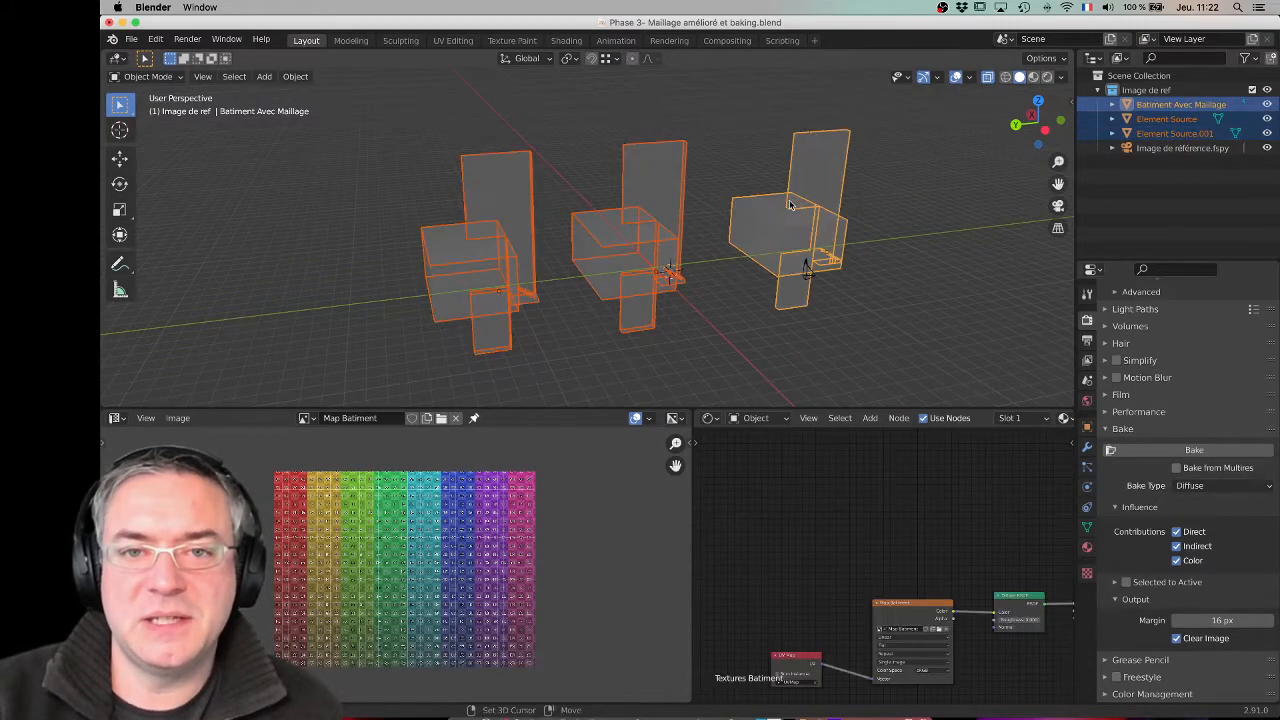
{"action": "left_click", "coordinate": [730, 173]}
{"action": "left_click", "coordinate": [809, 200]}
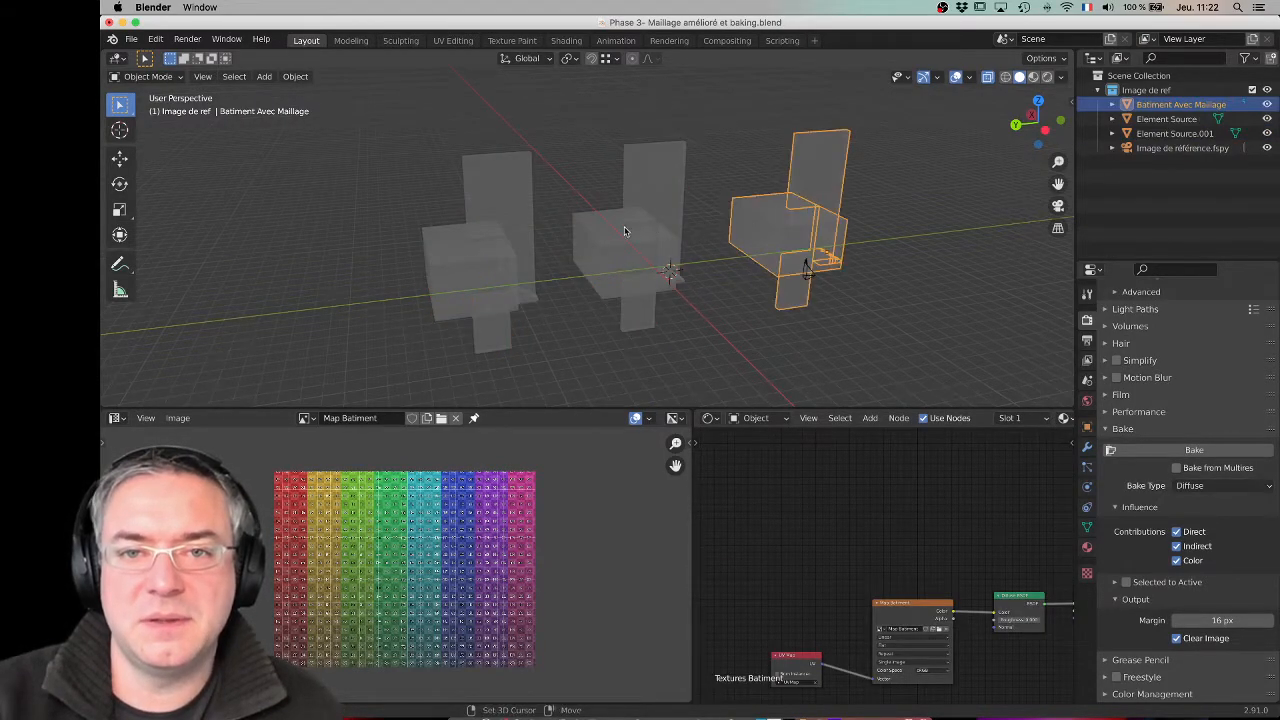
{"action": "left_click", "coordinate": [626, 232], "text": "shift"}
{"action": "left_click", "coordinate": [495, 242], "text": "shift"}
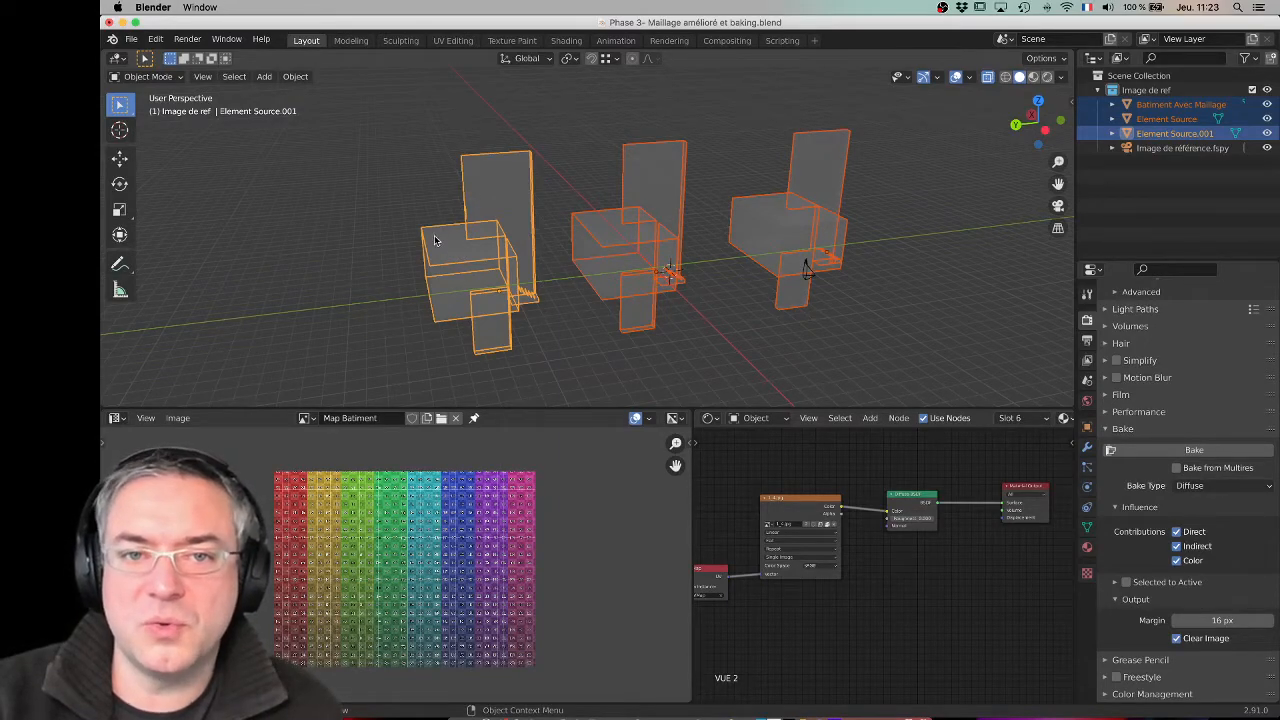
Step: Undo the selections, the duplication of Element Source and the move of Batiment Avec Maillage
{"action": "left_click", "coordinate": [568, 191]}
{"action": "key", "text": "ctrl+z"}
{"action": "key", "text": "ctrl+z"}
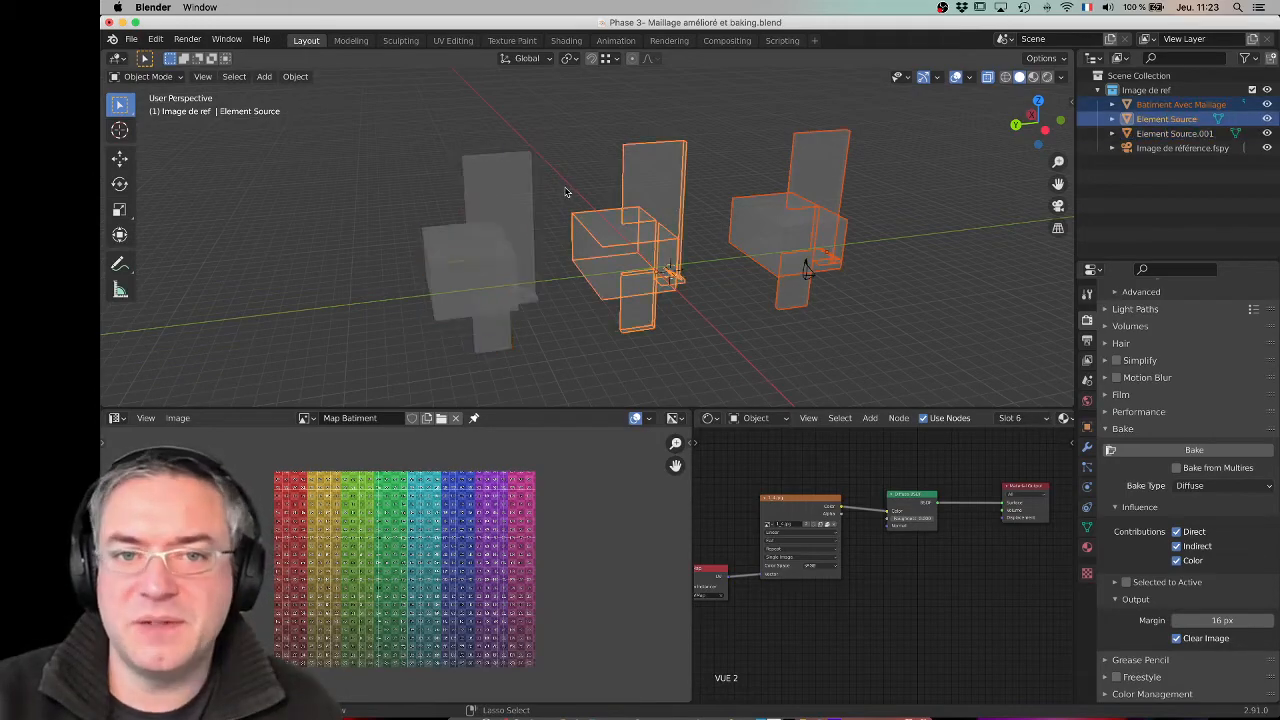
{"action": "key", "text": "ctrl+z"}
{"action": "key", "text": "ctrl+z"}
{"action": "key", "text": "ctrl+z"}
{"action": "key", "text": "ctrl+z"}
{"action": "key", "text": "ctrl+z"}
{"action": "key", "text": "ctrl+z"}
{"action": "key", "text": "ctrl+z"}
{"action": "key", "text": "ctrl+z"}
{"action": "key", "text": "ctrl+z"}
{"action": "key", "text": "ctrl+z"}
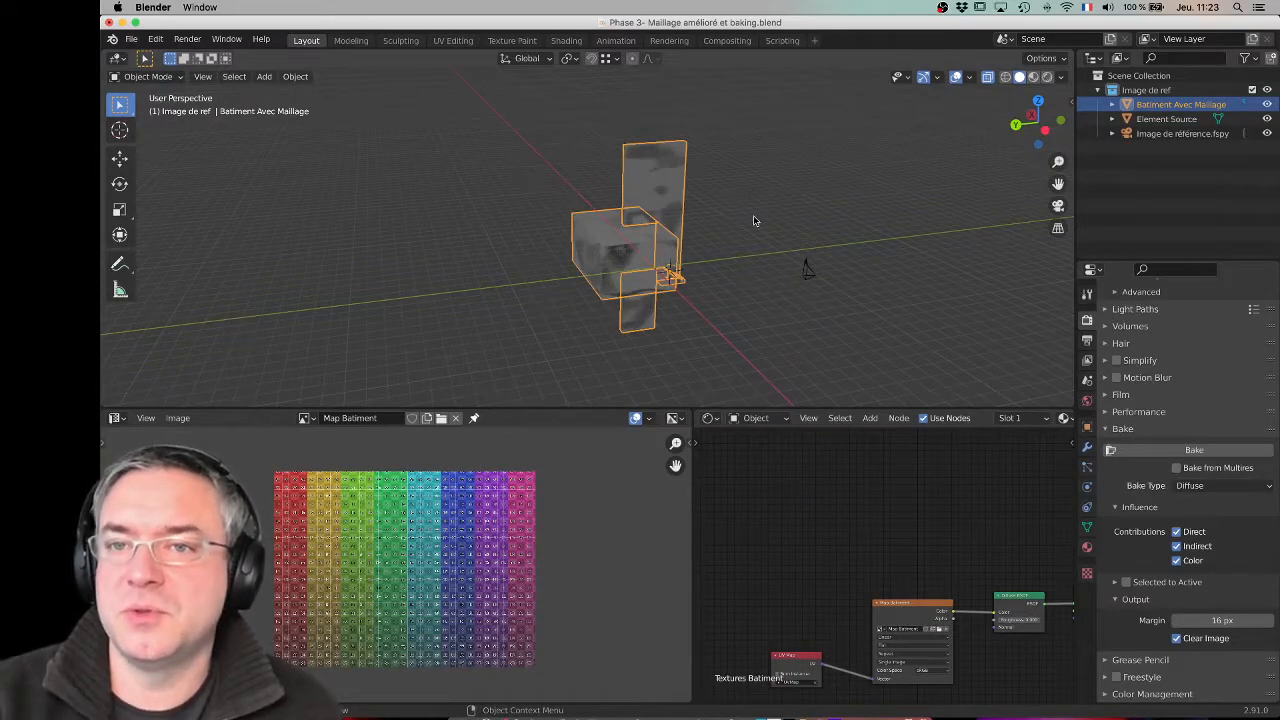
Step: Select Element Source and add Batiment Avec Maillage to the selection, keeping Element Source active
{"action": "left_click", "coordinate": [807, 203]}
{"action": "middle_click_drag", "start_coordinate": [848, 265], "coordinate": [873, 263]}
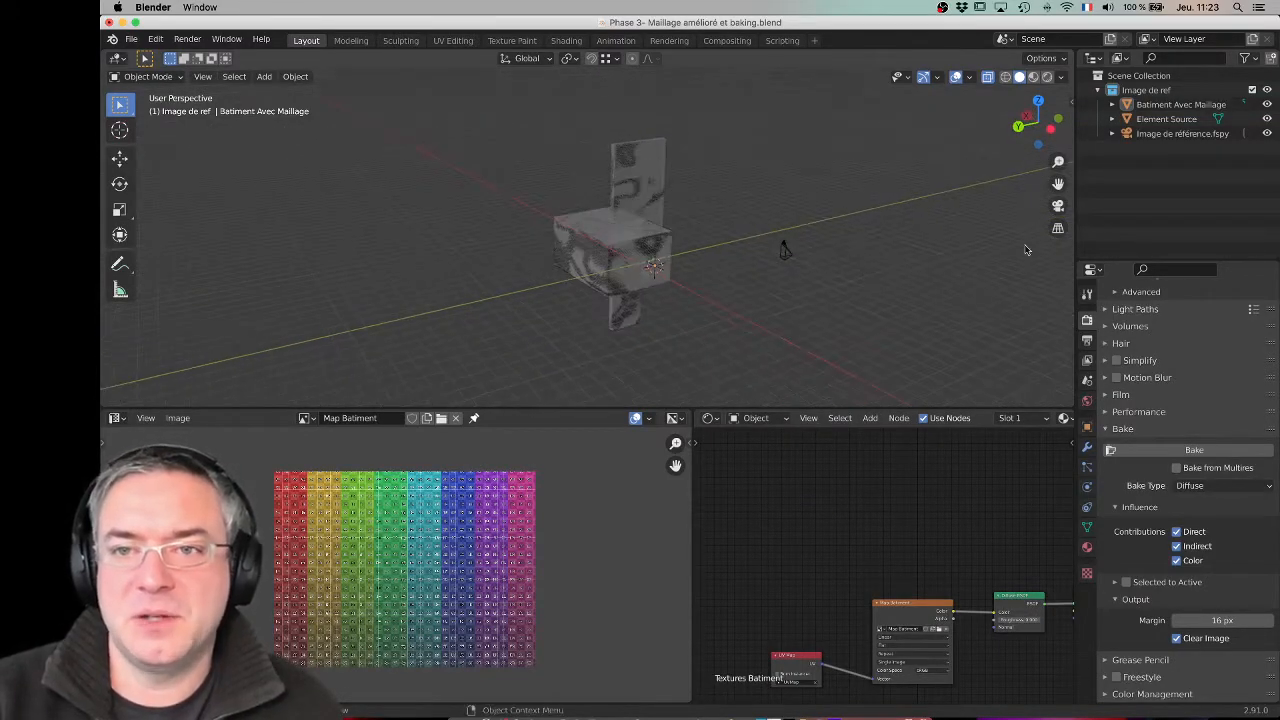
{"action": "left_click", "coordinate": [1162, 120]}
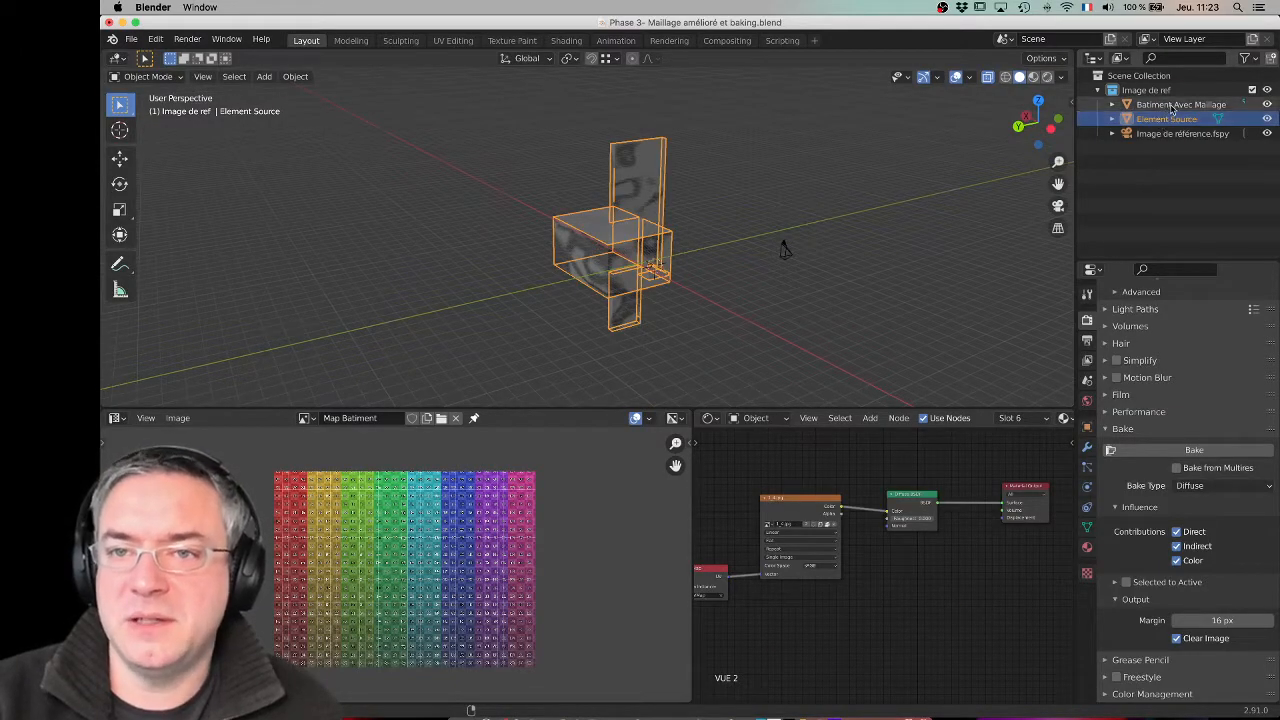
{"action": "left_click", "coordinate": [1158, 105], "text": "ctrl"}
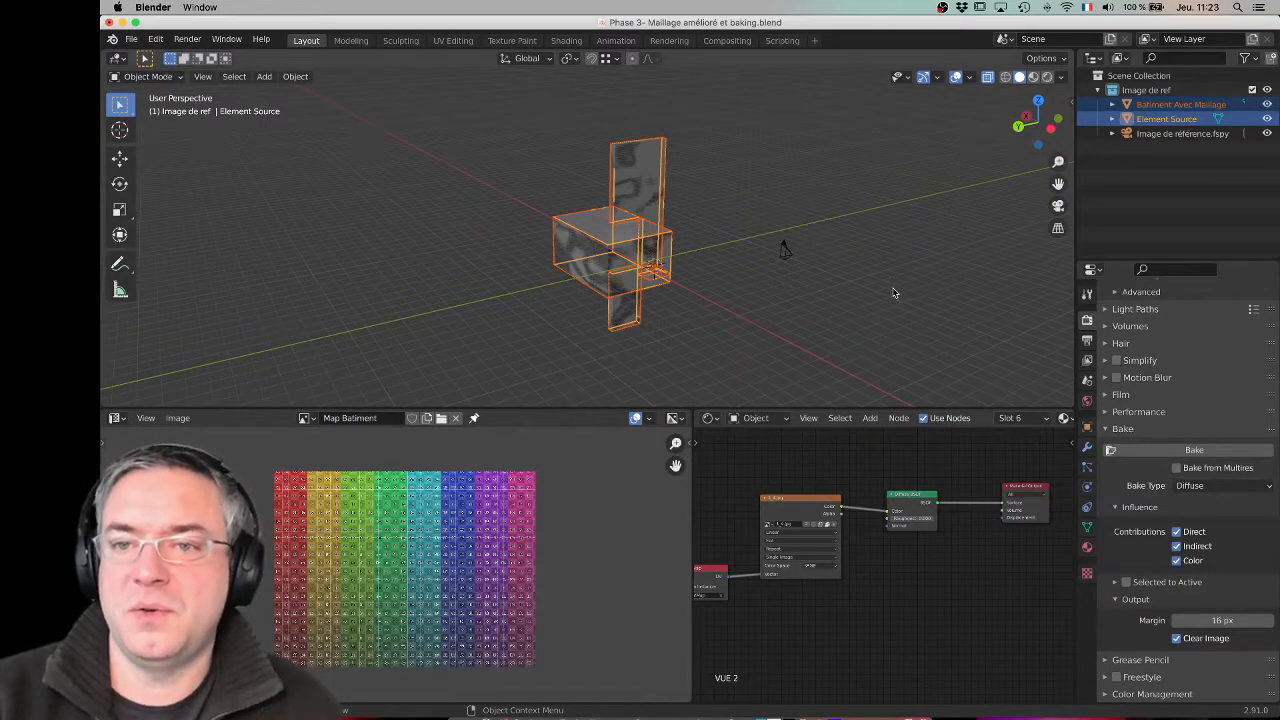
{"action": "scroll", "coordinate": [894, 293], "scroll_direction": "down", "scroll_amount": 1}
{"action": "middle_click_drag", "start_coordinate": [894, 293], "coordinate": [869, 288], "text": "shift"}
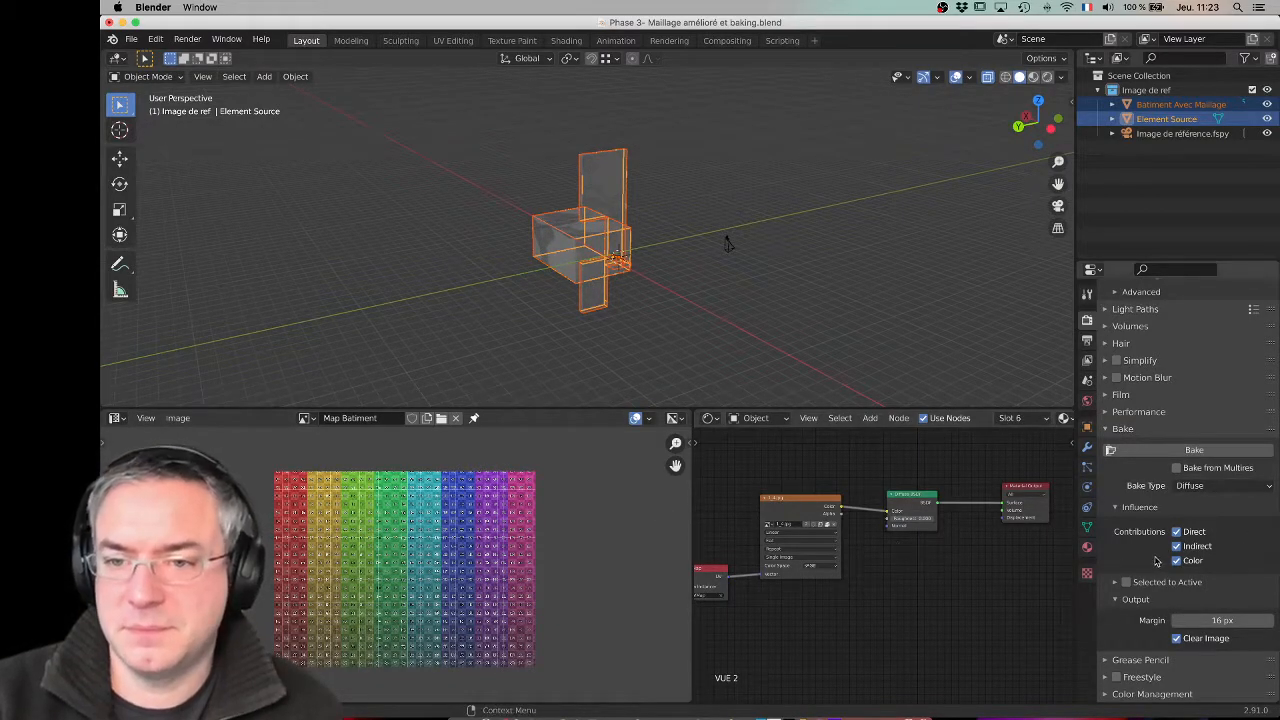
Step: Review the available bake types, keep Diffuse, and examine the two overlapping objects
{"action": "left_click", "coordinate": [1206, 487]}
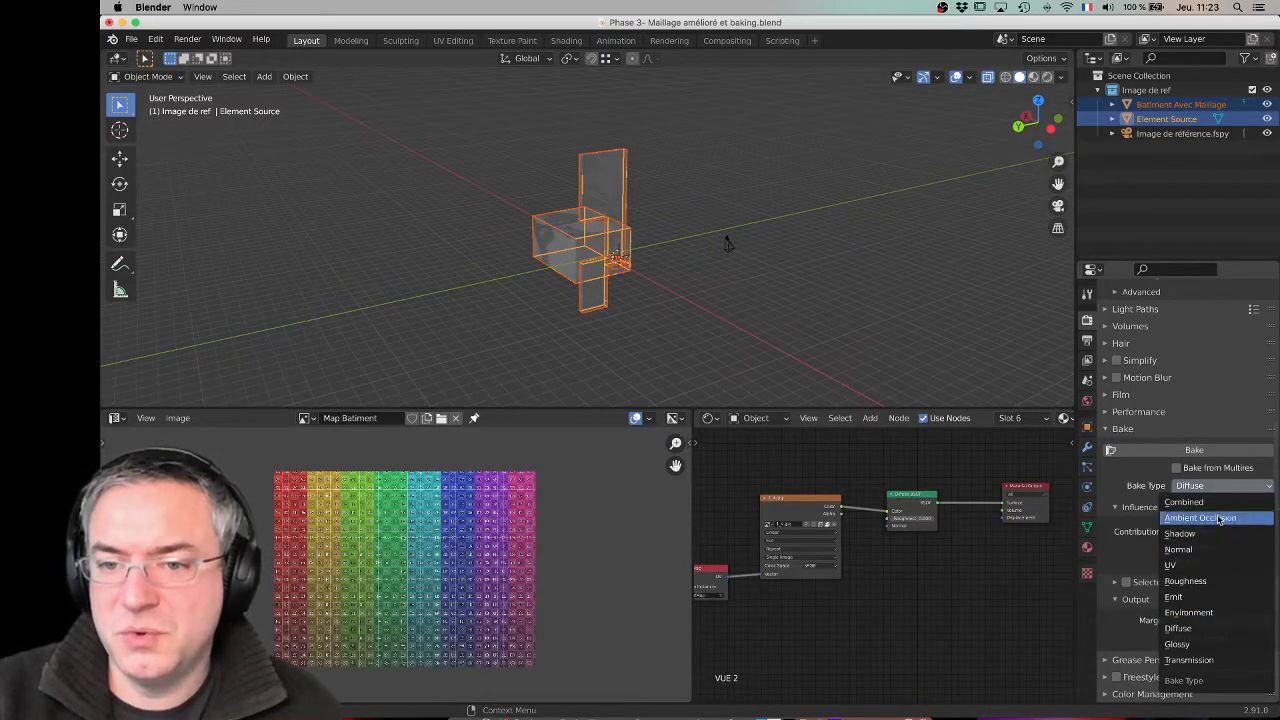
{"action": "left_click", "coordinate": [1198, 631]}
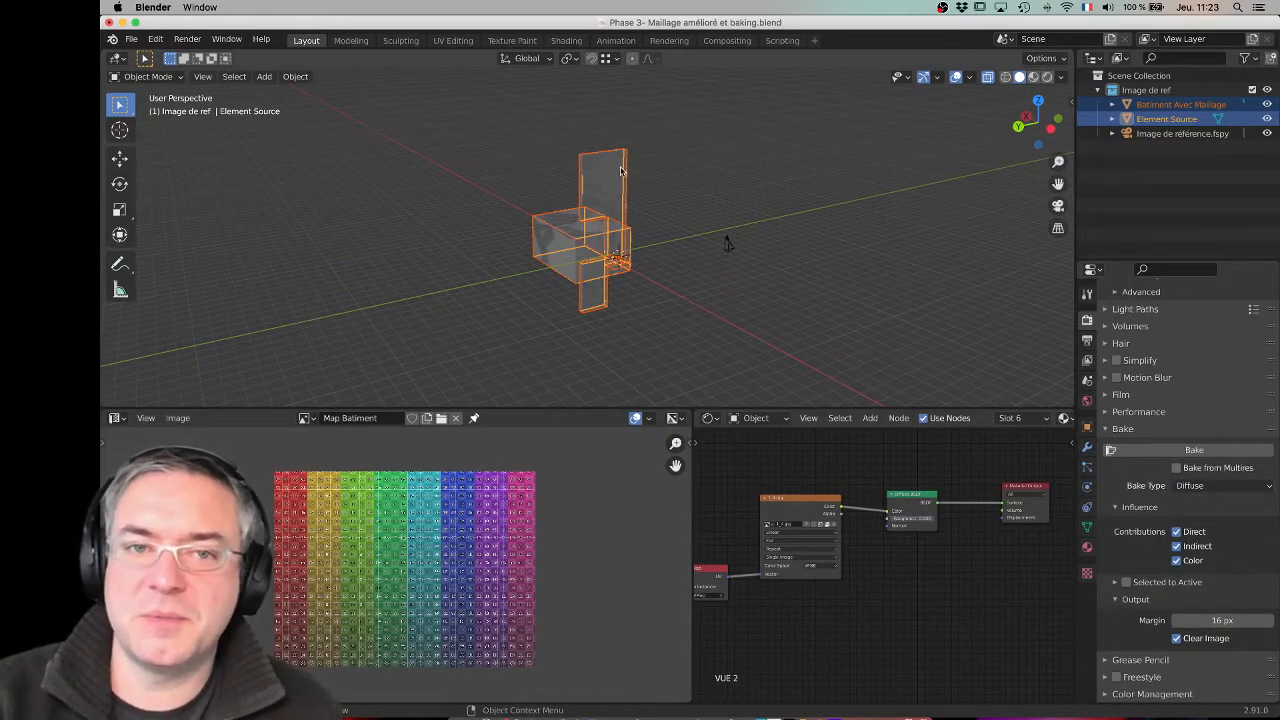
{"action": "scroll", "coordinate": [620, 168], "scroll_direction": "up", "scroll_amount": 4}
{"action": "middle_click_drag", "start_coordinate": [632, 160], "coordinate": [591, 198]}
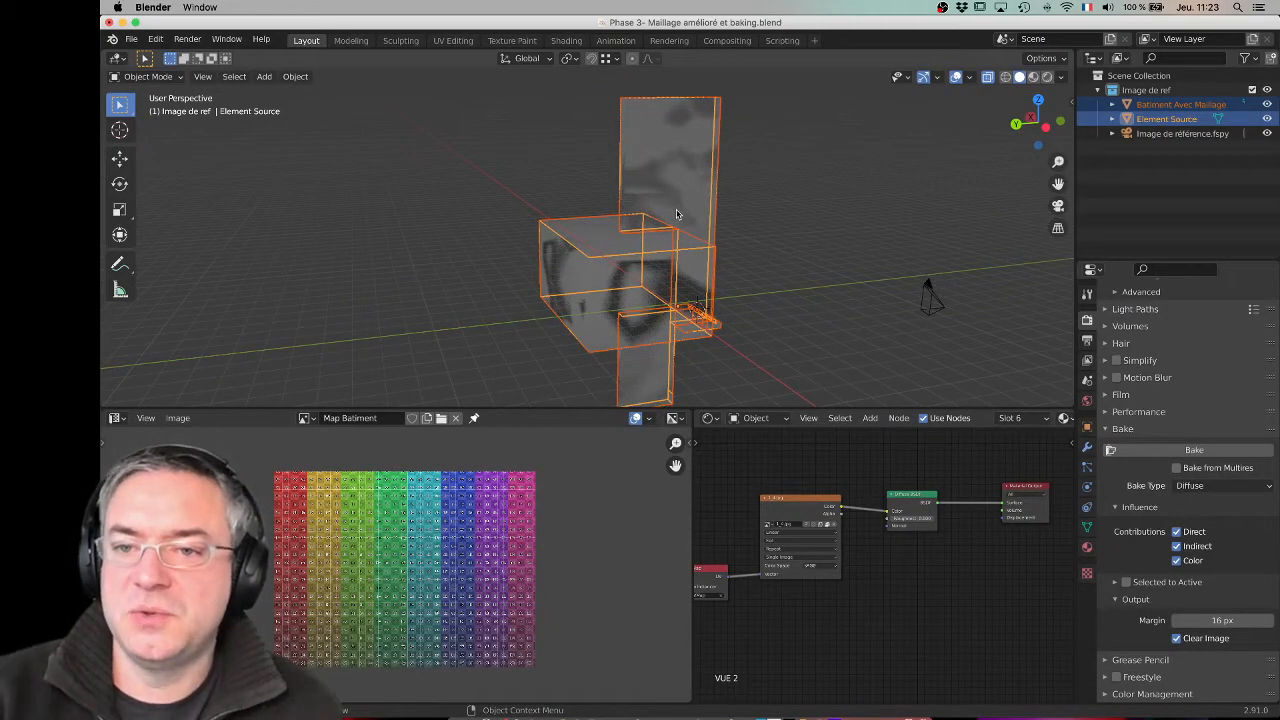
{"action": "left_click", "coordinate": [1200, 486]}
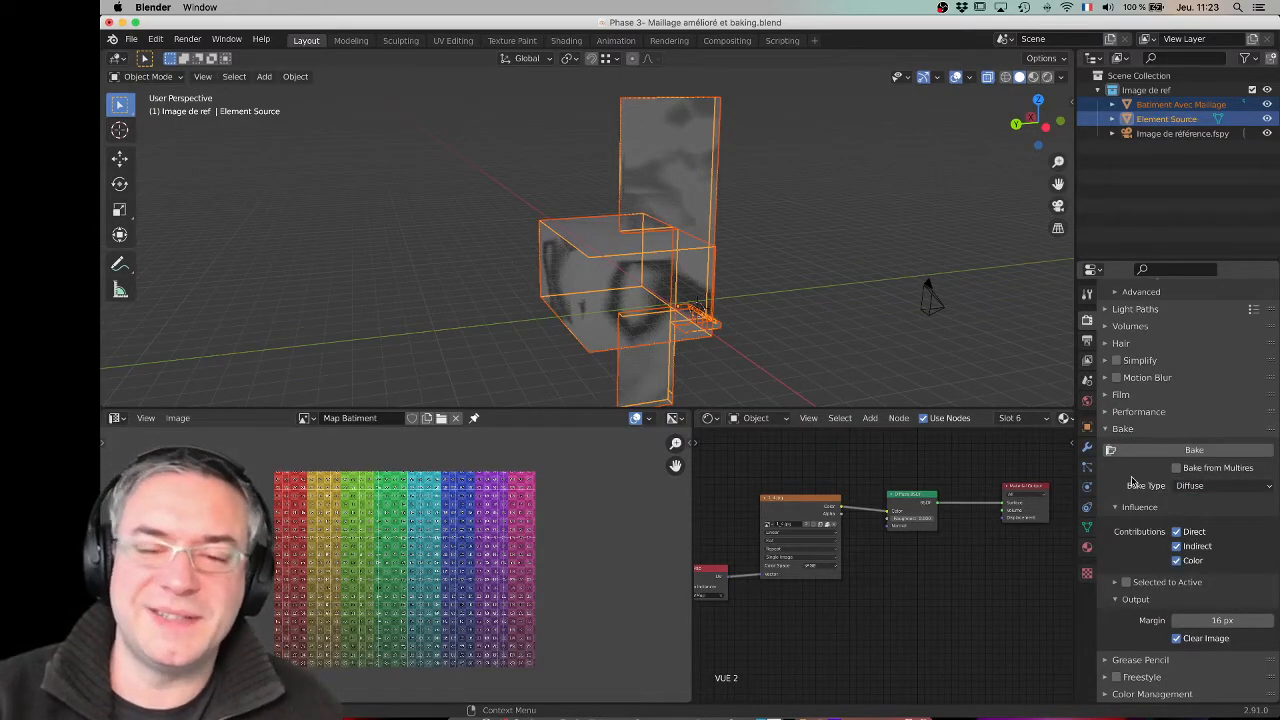
Step: Disable Clear Image in the bake output and set the margin to 5 px
{"action": "left_click", "coordinate": [1241, 620]}
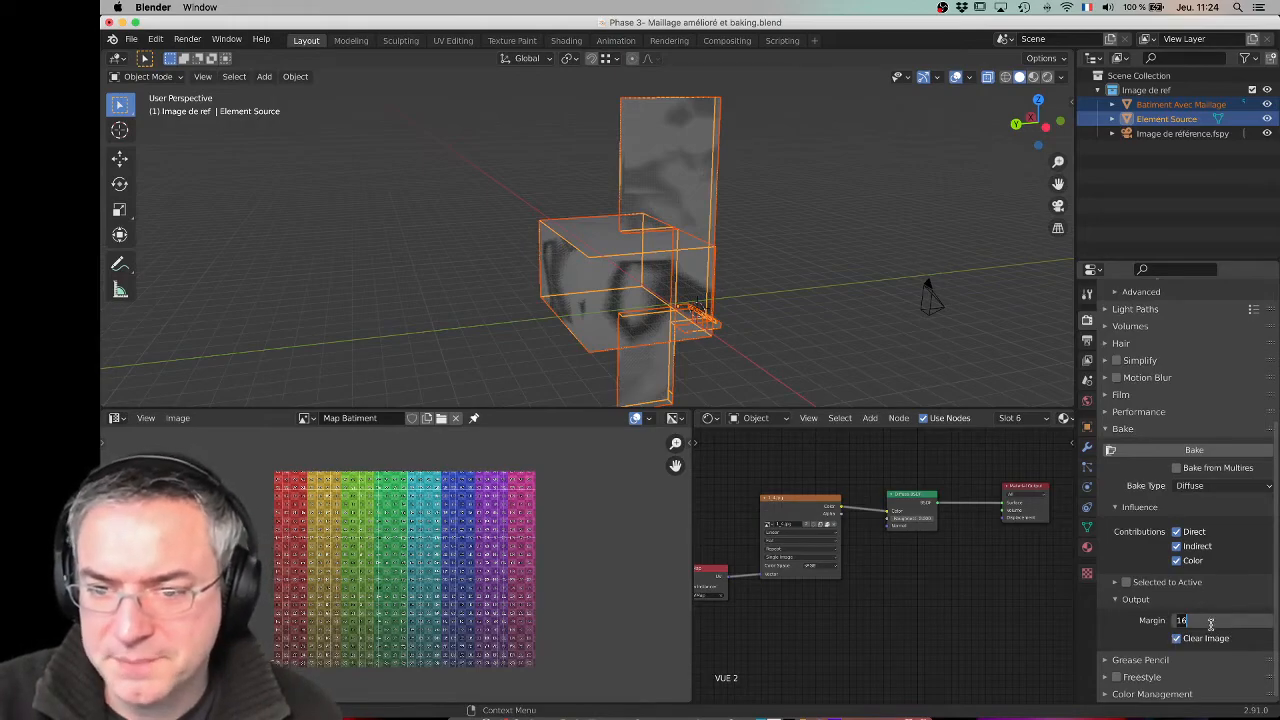
{"action": "left_click", "coordinate": [1175, 641]}
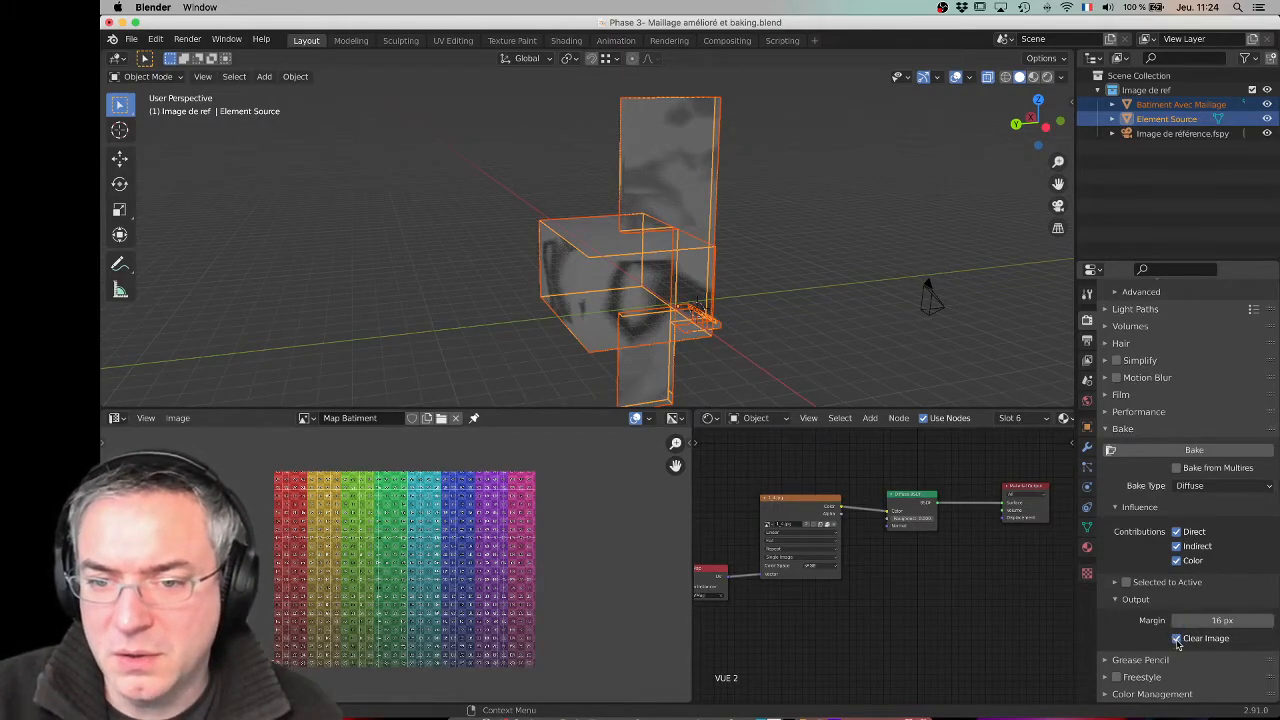
{"action": "left_click", "coordinate": [1217, 622]}
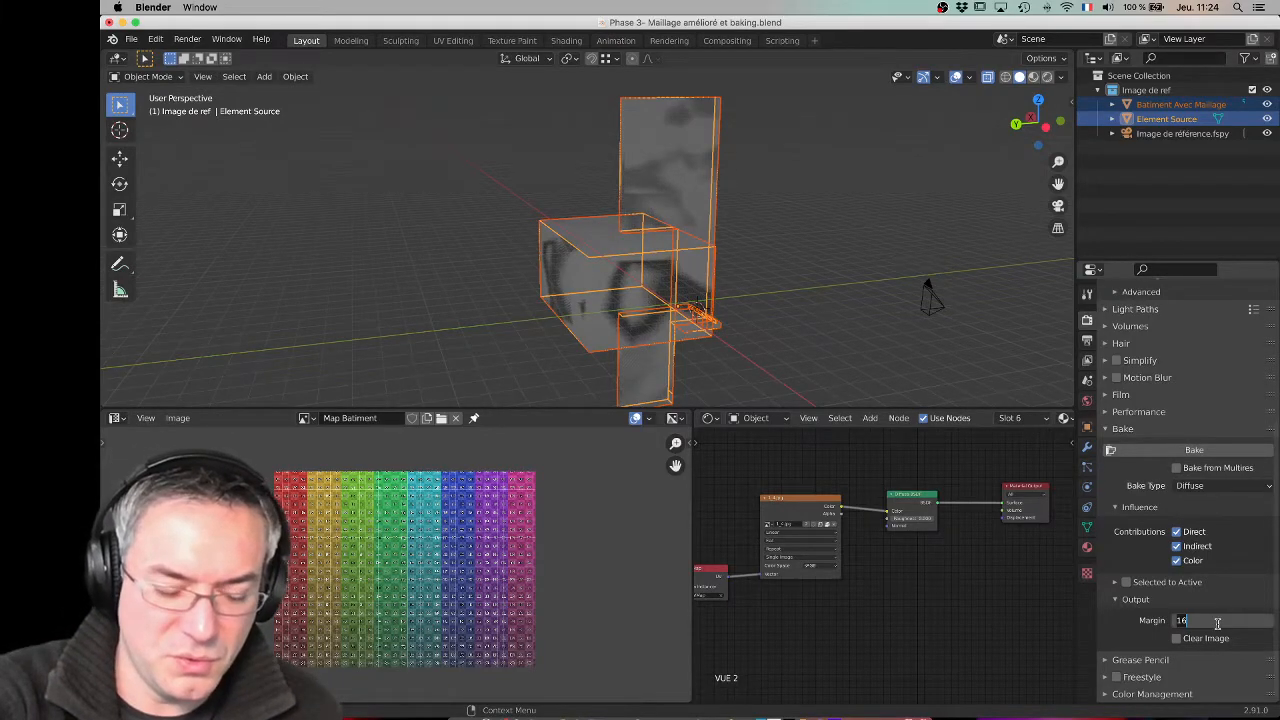
{"action": "type", "text": "5"}
{"action": "key", "text": "Return"}
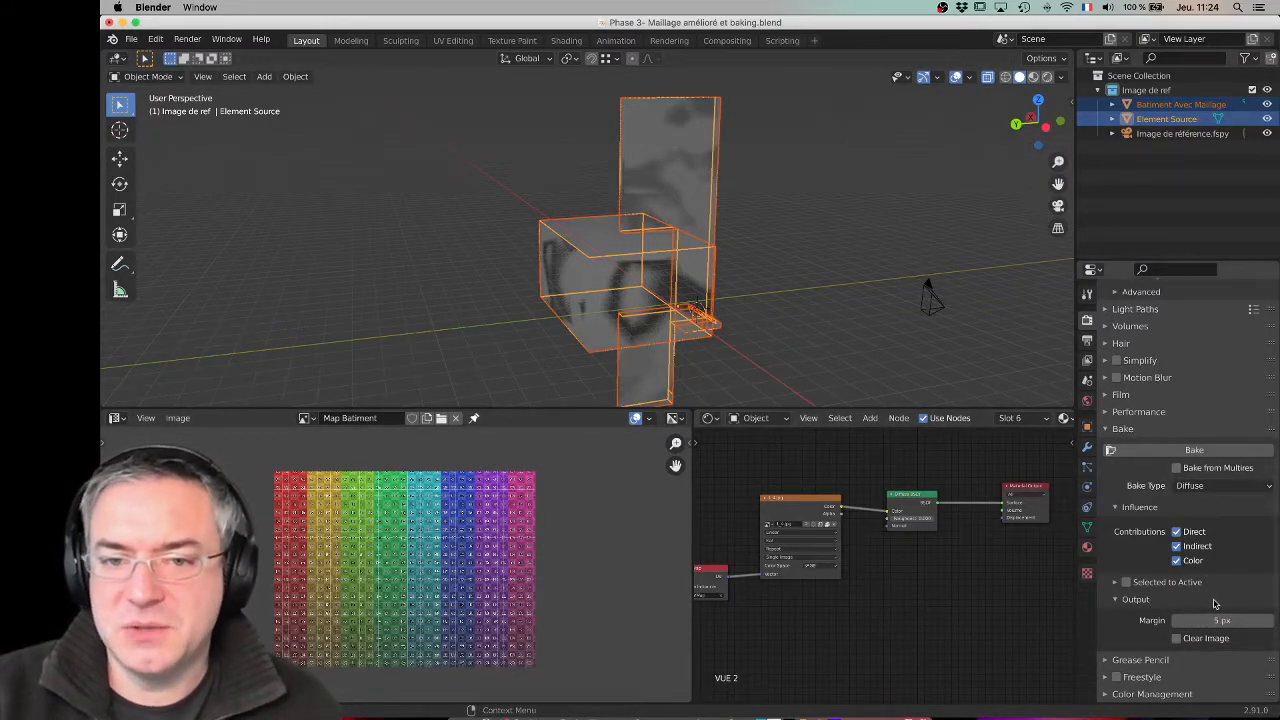
Step: Inspect the 1_4.jpg texture node and its connections in Element Source's VUE 2 material
{"action": "middle_click_drag", "start_coordinate": [861, 561], "coordinate": [935, 573]}
{"action": "left_click", "coordinate": [873, 516]}
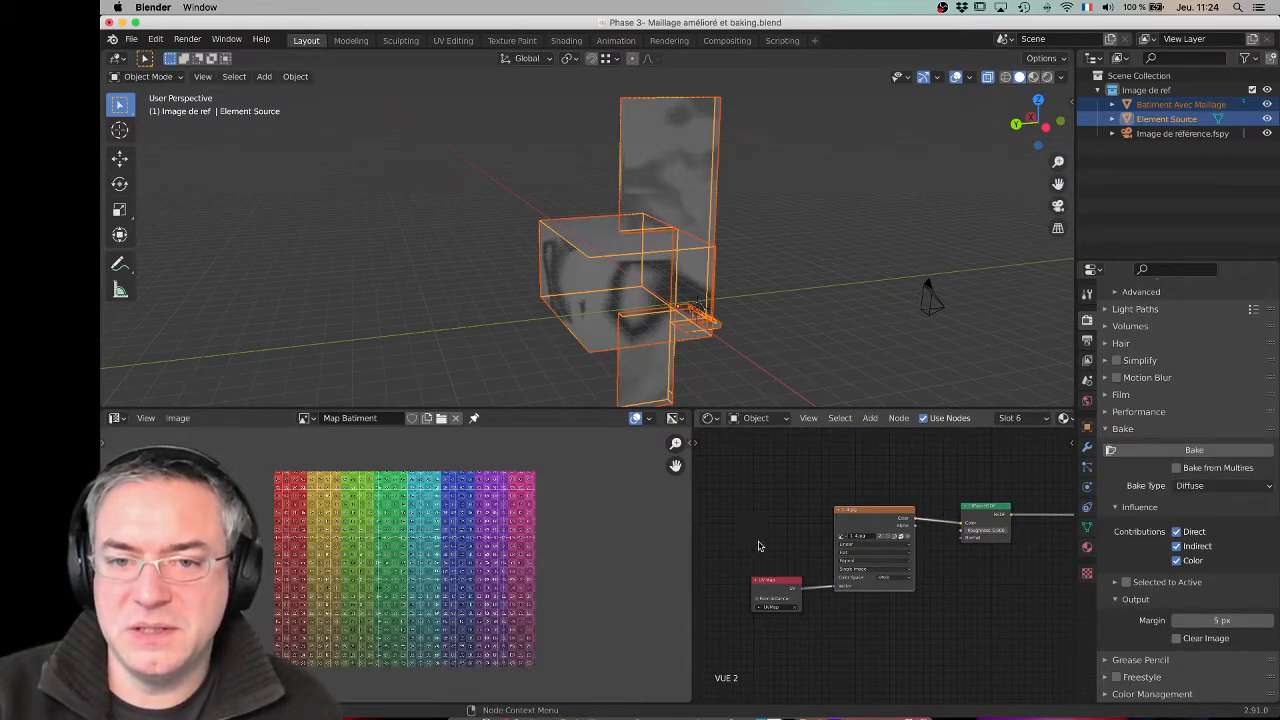
{"action": "scroll", "coordinate": [887, 543], "scroll_direction": "up", "scroll_amount": 5}
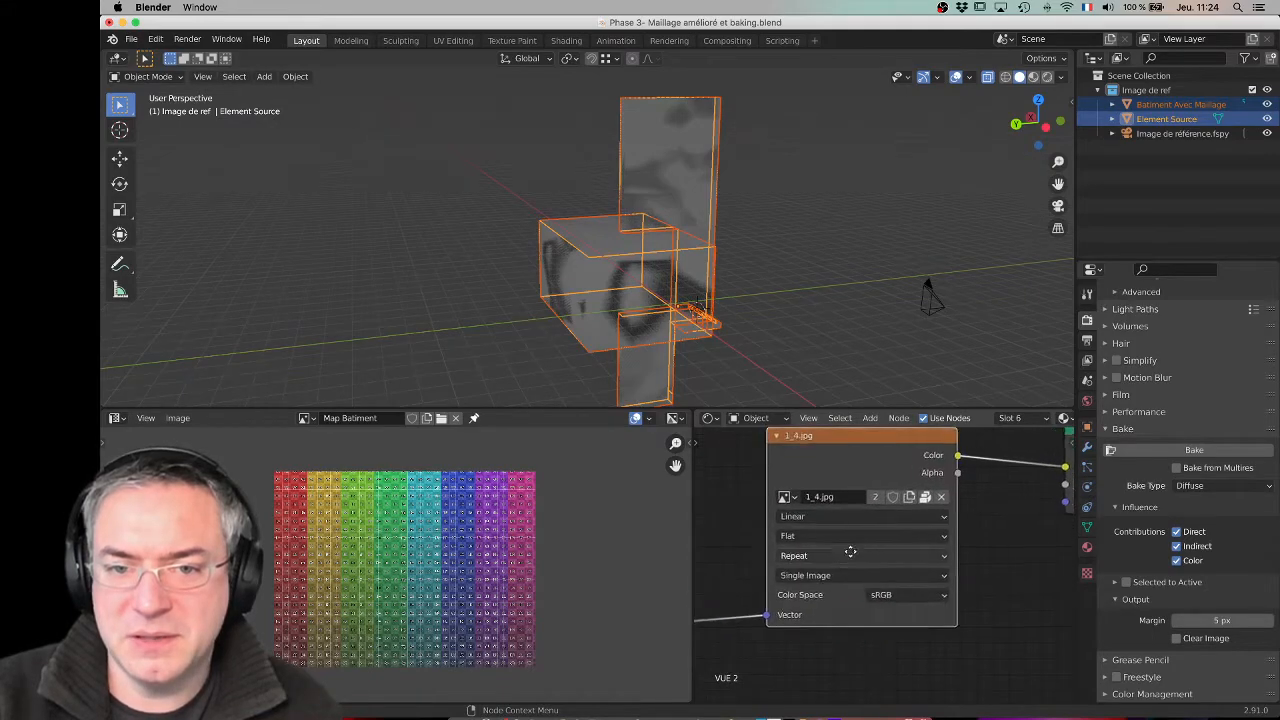
{"action": "scroll", "coordinate": [835, 525], "scroll_direction": "down", "scroll_amount": 4}
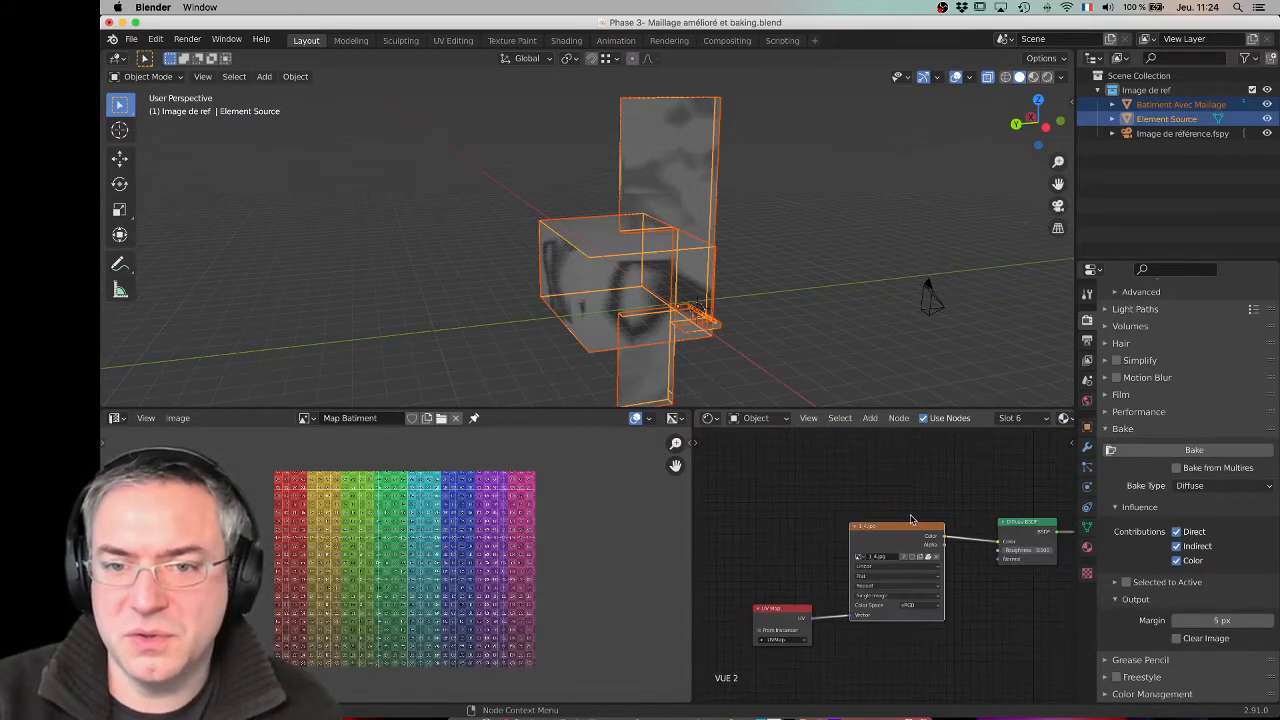
{"action": "middle_click_drag", "start_coordinate": [982, 485], "coordinate": [940, 479]}
{"action": "scroll", "coordinate": [940, 479], "scroll_direction": "down", "scroll_amount": 1}
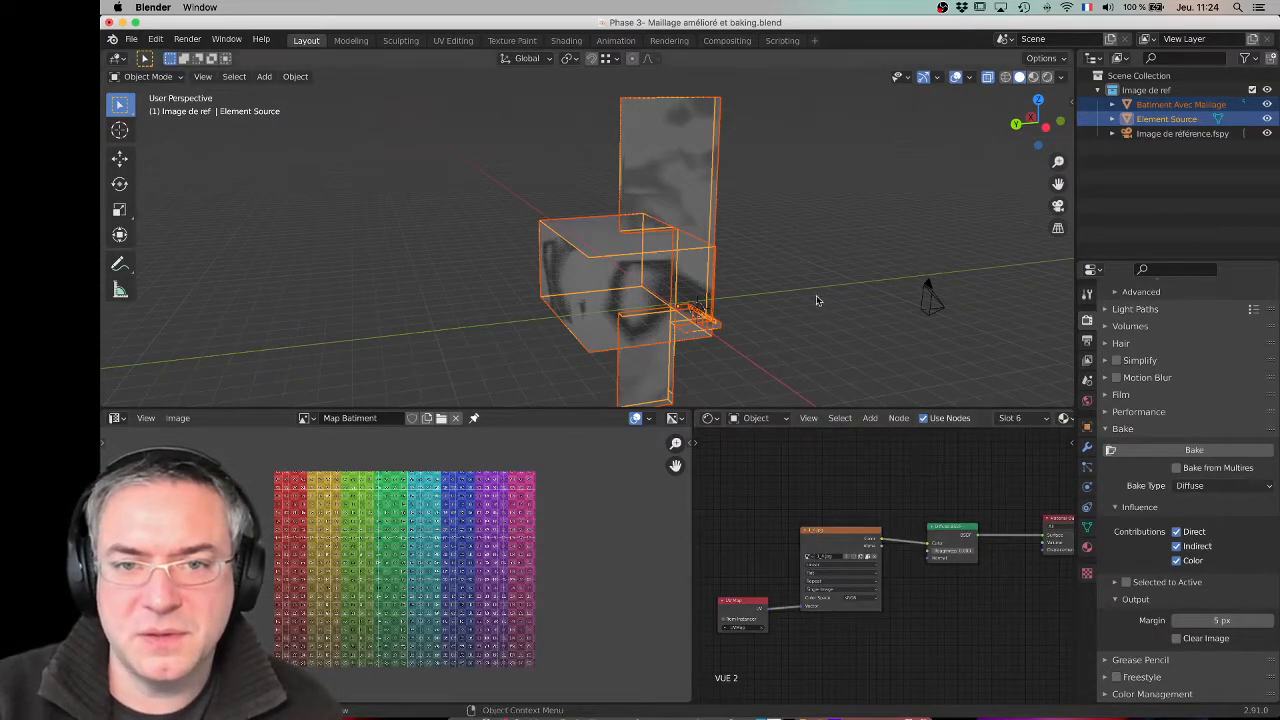
Step: Make Batiment Avec Maillage the active object with Element Source also selected, and select the Map Batiment image texture node in its Textures Batiment material
{"action": "left_click", "coordinate": [1180, 104], "text": "ctrl"}
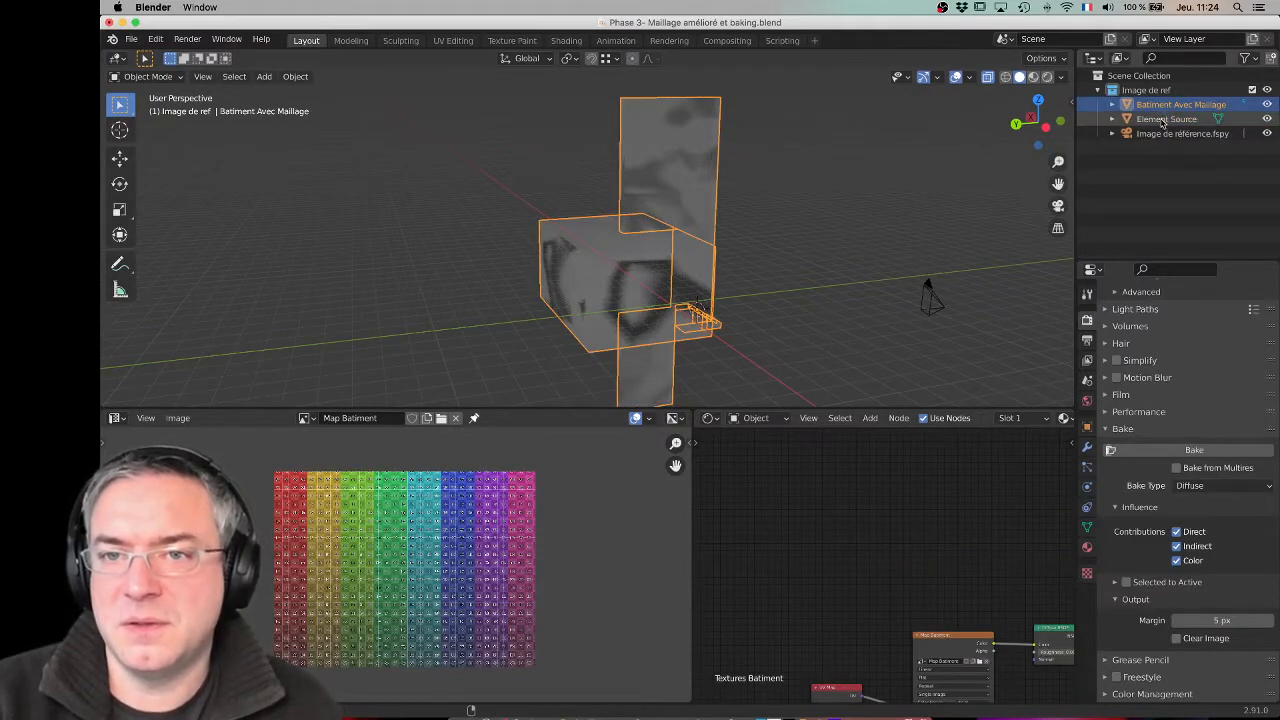
{"action": "scroll", "coordinate": [926, 536], "scroll_direction": "down", "scroll_amount": 1}
{"action": "middle_click_drag", "start_coordinate": [926, 536], "coordinate": [820, 506]}
{"action": "scroll", "coordinate": [903, 514], "scroll_direction": "up", "scroll_amount": 2}
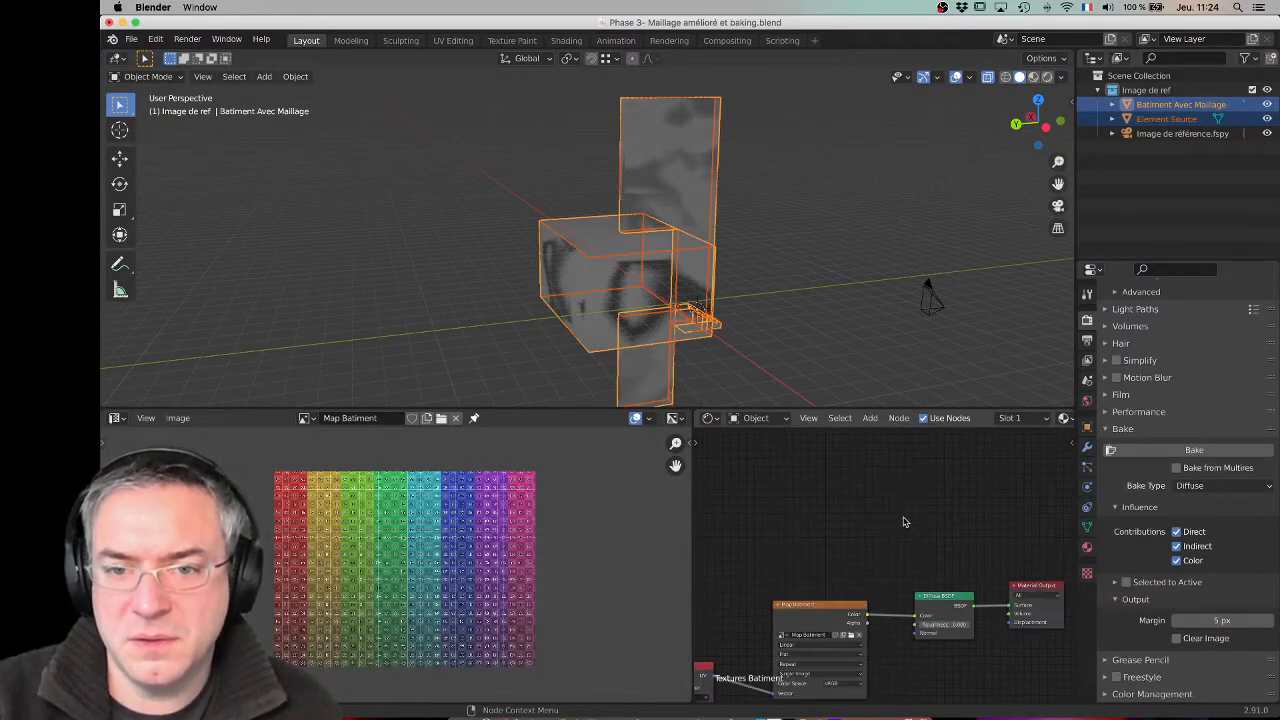
{"action": "middle_click_drag", "start_coordinate": [900, 558], "coordinate": [915, 476]}
{"action": "scroll", "coordinate": [844, 530], "scroll_direction": "up", "scroll_amount": 2}
{"action": "middle_click_drag", "start_coordinate": [807, 542], "coordinate": [884, 542]}
{"action": "scroll", "coordinate": [918, 528], "scroll_direction": "up", "scroll_amount": 1}
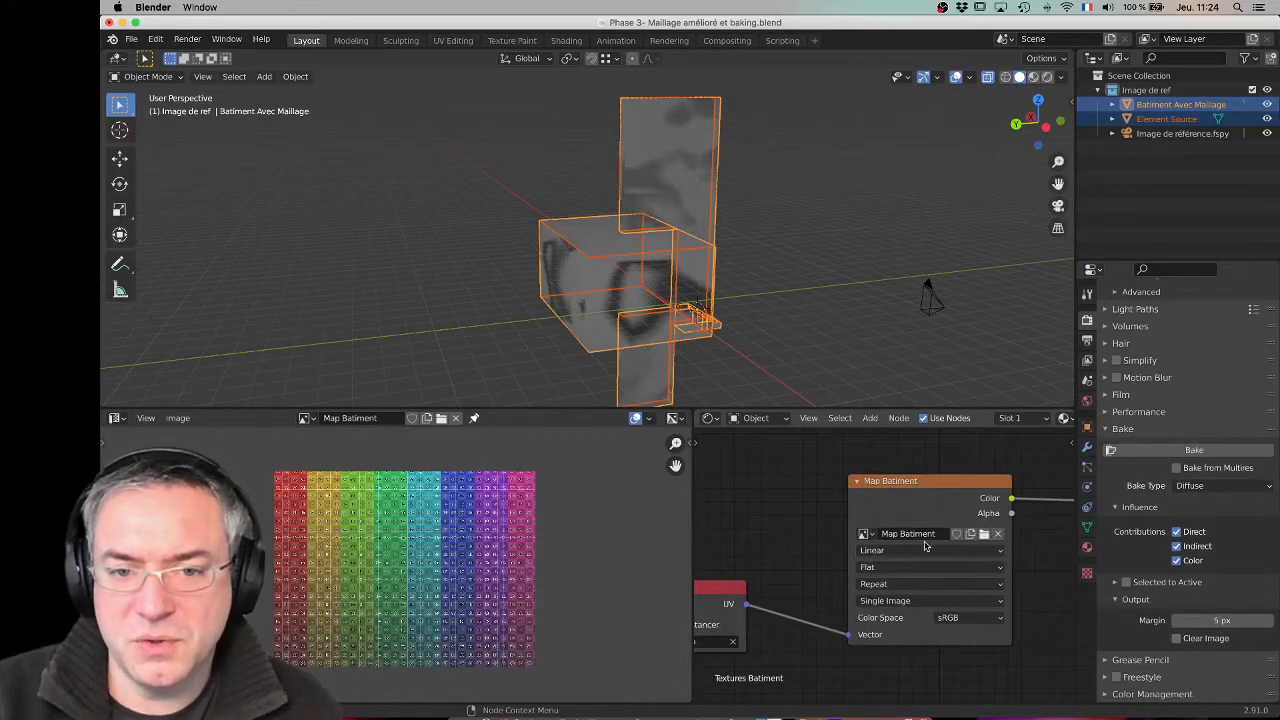
{"action": "left_click", "coordinate": [910, 489]}
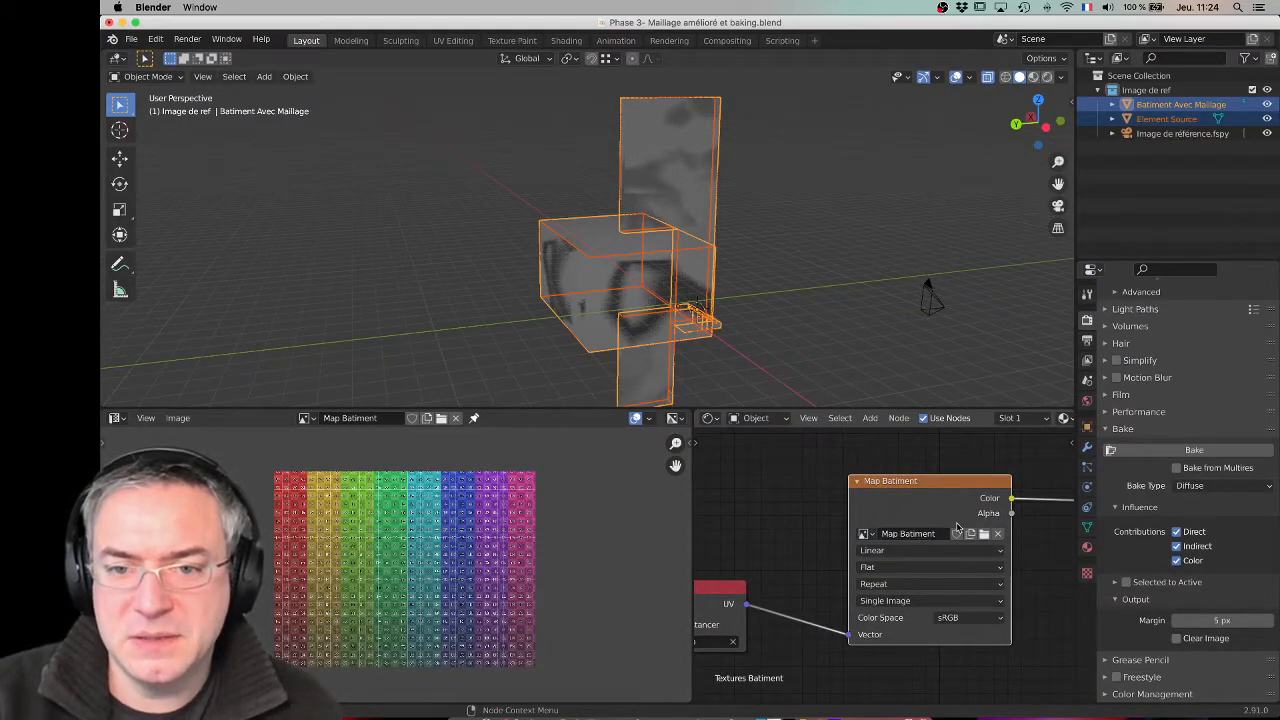
{"action": "mouse_move", "coordinate": [951, 533]}
{"action": "middle_mouse_down"}
{"action": "mouse_move", "coordinate": [980, 514]}
{"action": "mouse_move", "coordinate": [952, 526]}
{"action": "middle_mouse_up"}
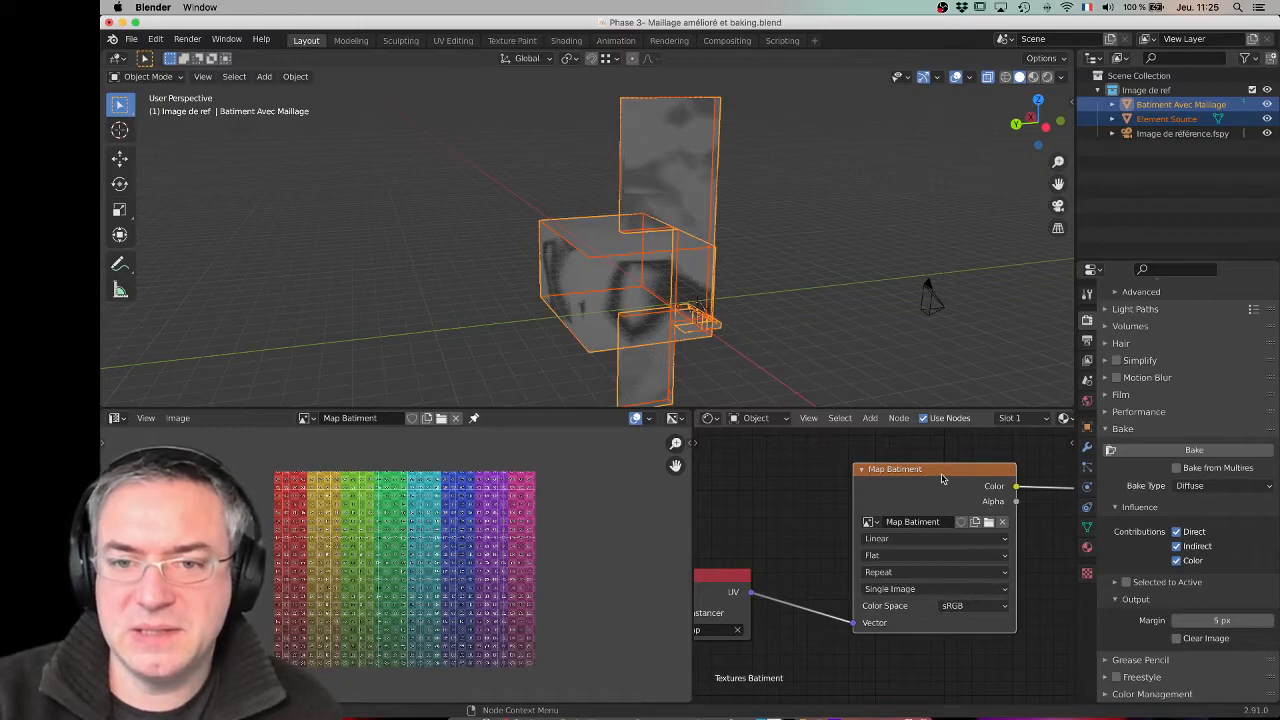
{"action": "left_click_drag", "start_coordinate": [916, 474], "coordinate": [902, 469]}
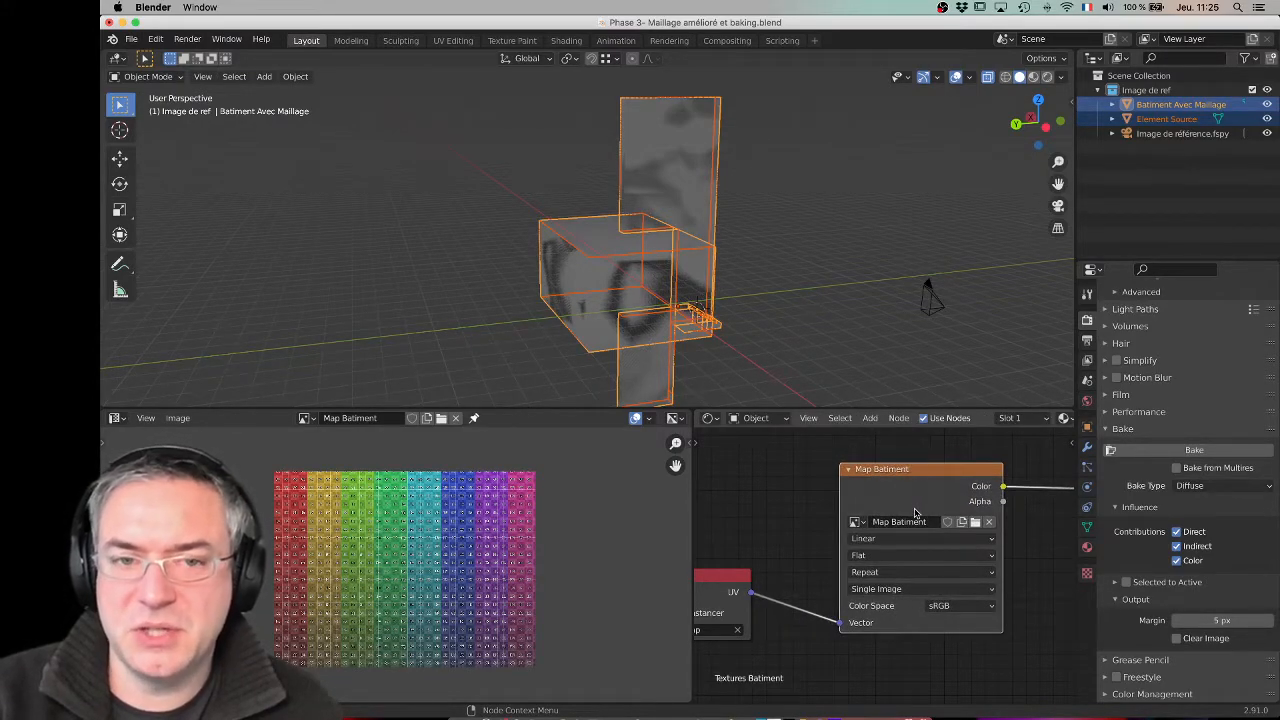
Step: Bake the Diffuse pass with Batiment Avec Maillage active and look over the Map Batiment image
{"action": "left_click", "coordinate": [1194, 451]}
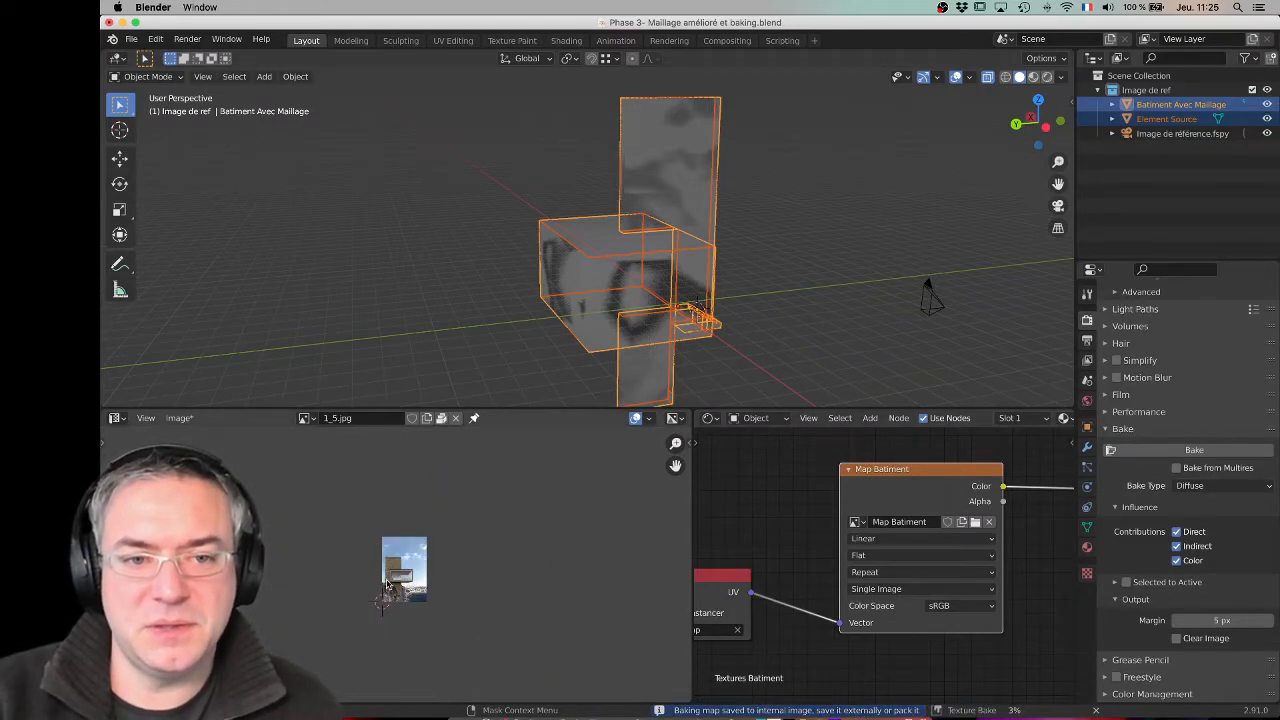
{"action": "scroll", "coordinate": [381, 582], "scroll_direction": "up", "scroll_amount": 4}
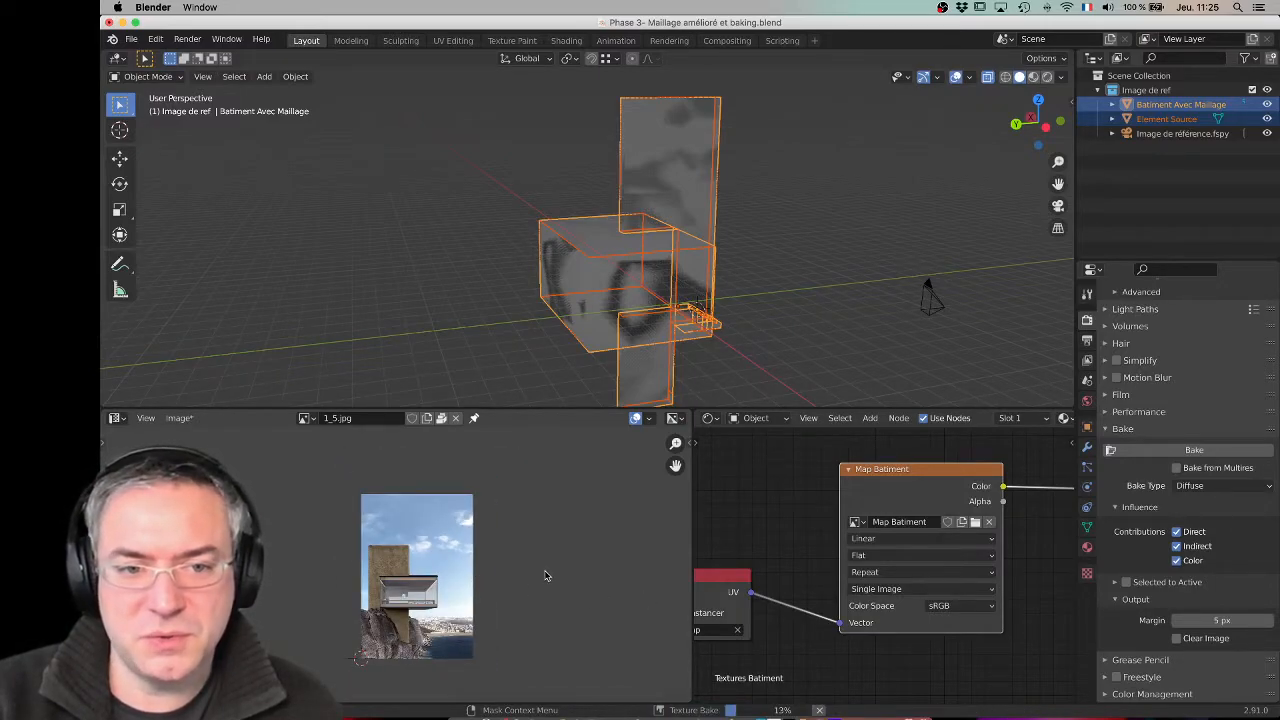
{"action": "scroll", "coordinate": [541, 522], "scroll_direction": "down", "scroll_amount": 1}
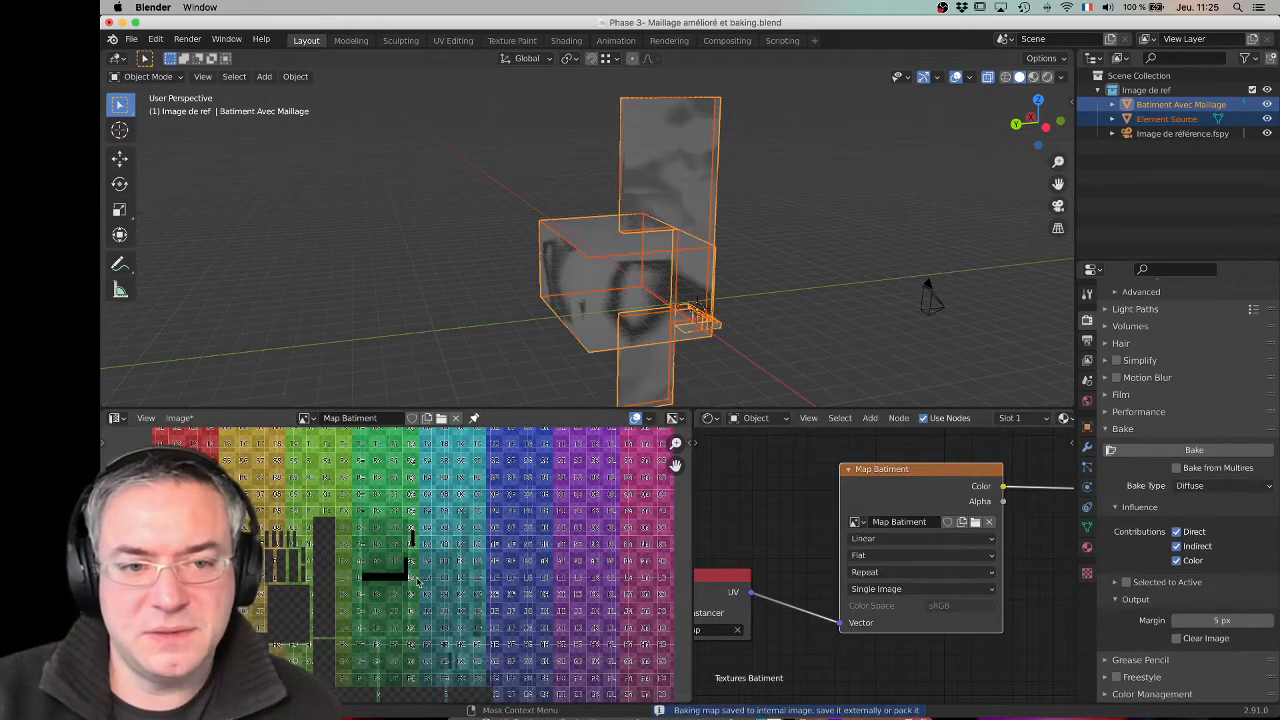
{"action": "scroll", "coordinate": [418, 580], "scroll_direction": "down", "scroll_amount": 3}
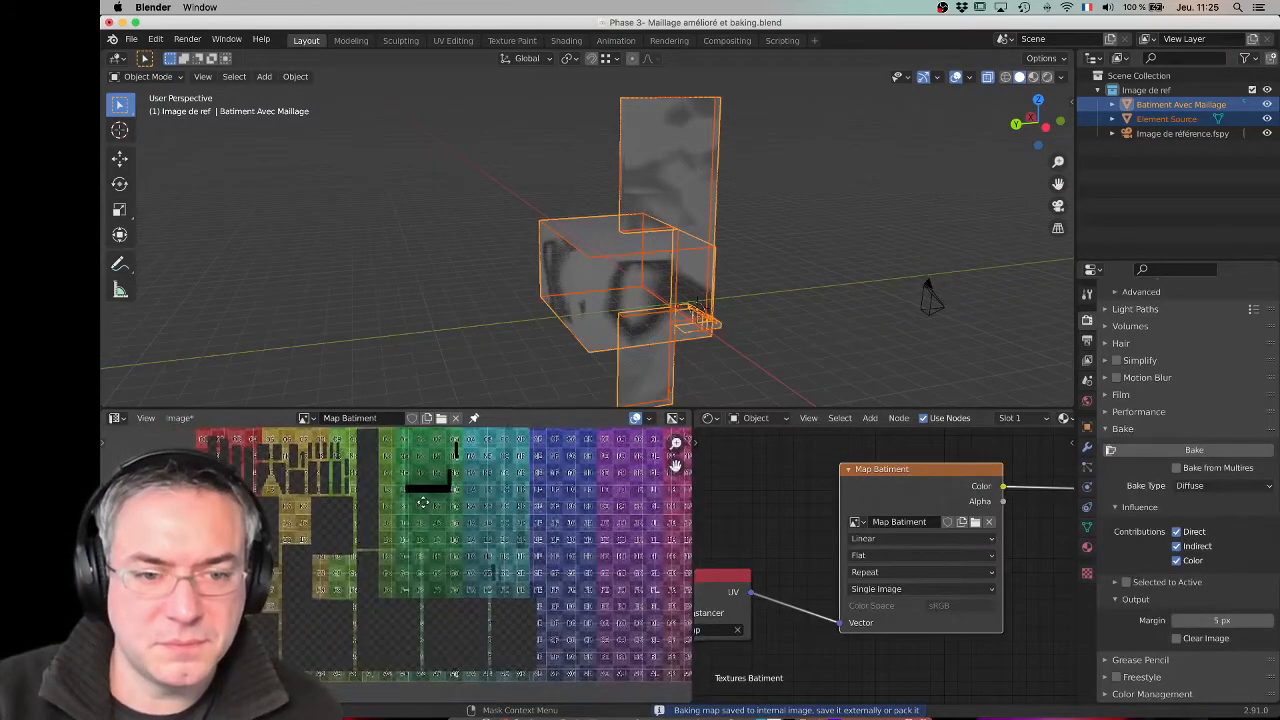
Step: Run the Diffuse bake a second time with the same selection and examine the baked areas of Map Batiment closely
{"action": "left_click", "coordinate": [1194, 450]}
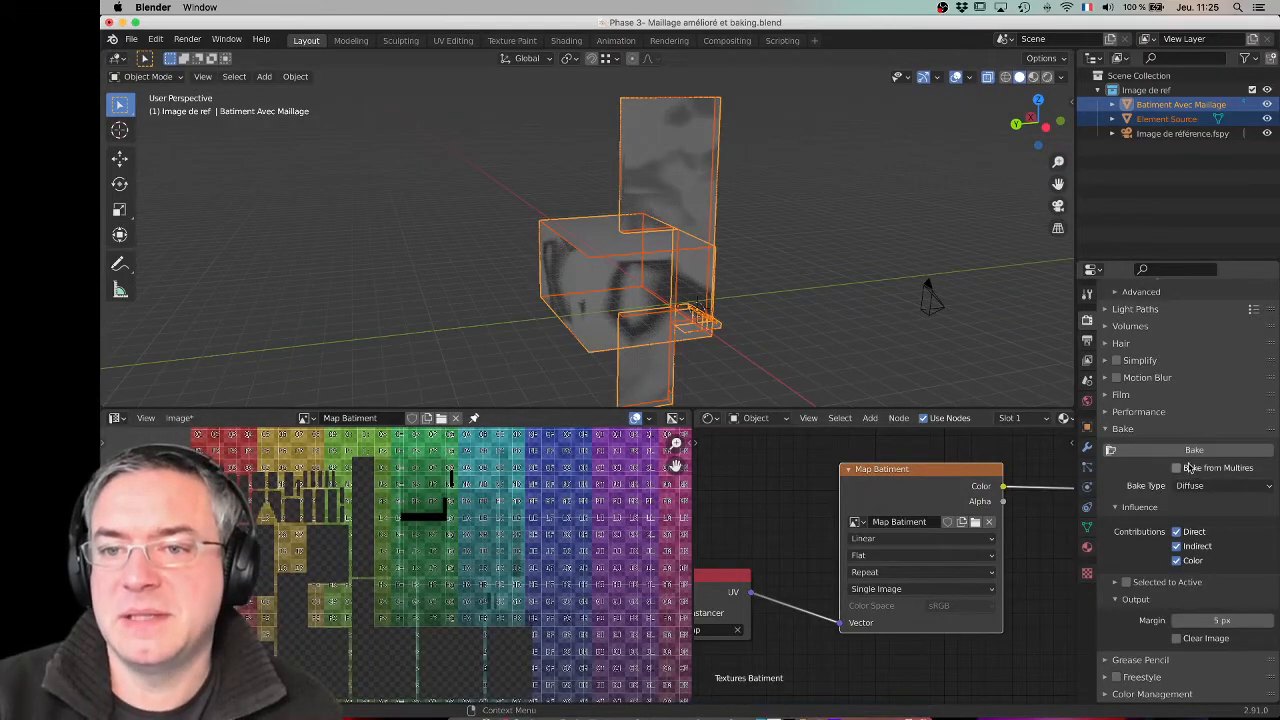
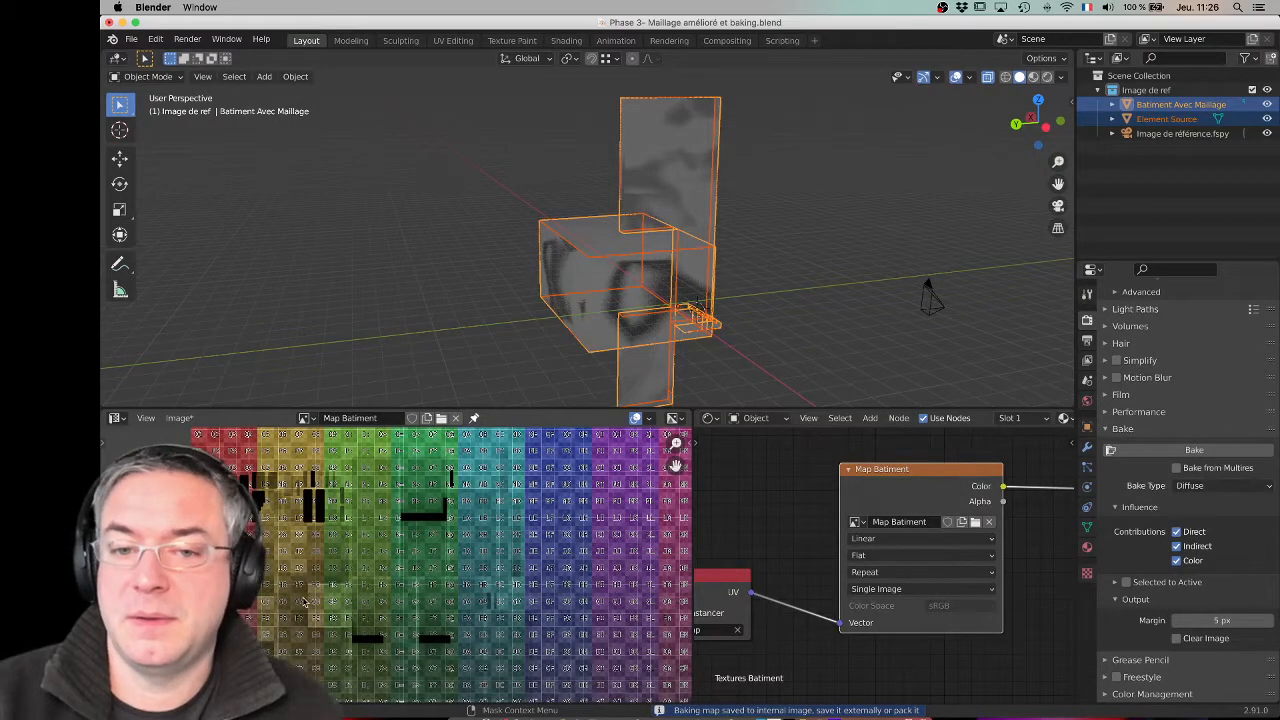
{"action": "scroll", "coordinate": [268, 604], "scroll_direction": "up", "scroll_amount": 4}
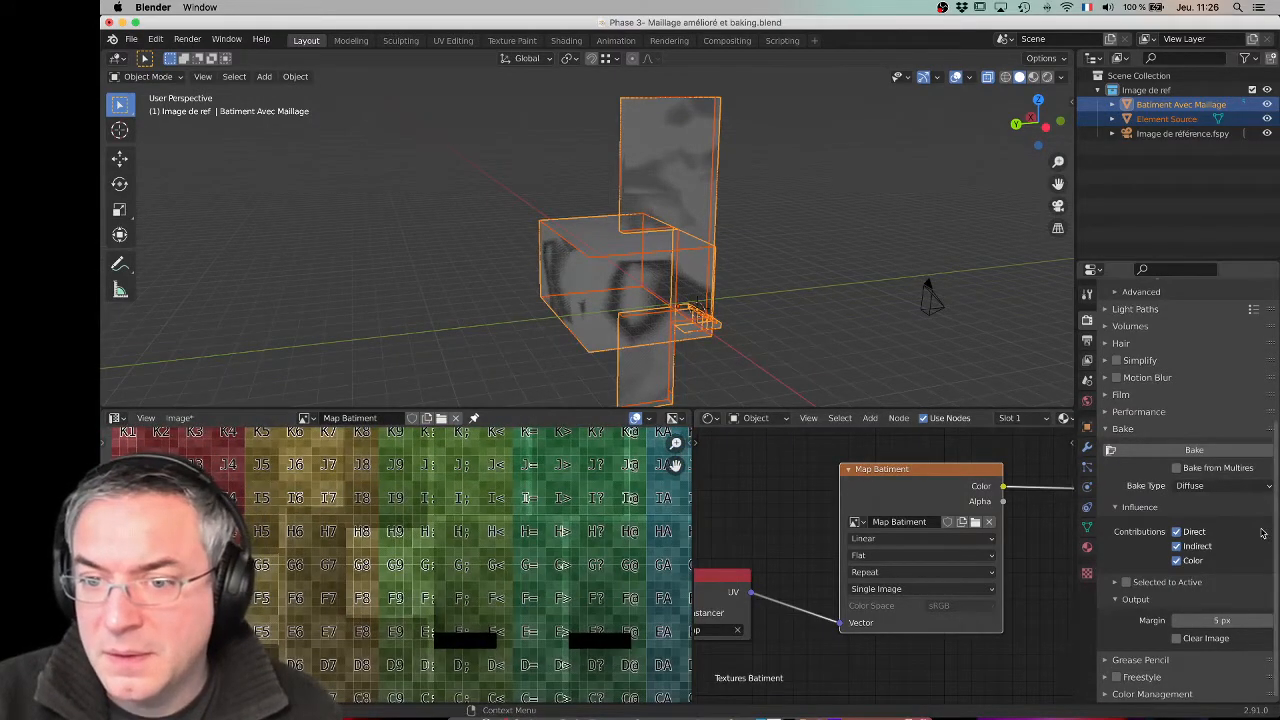
{"action": "scroll", "coordinate": [595, 581], "scroll_direction": "down", "scroll_amount": 4}
{"action": "middle_click_drag", "start_coordinate": [375, 556], "coordinate": [336, 568]}
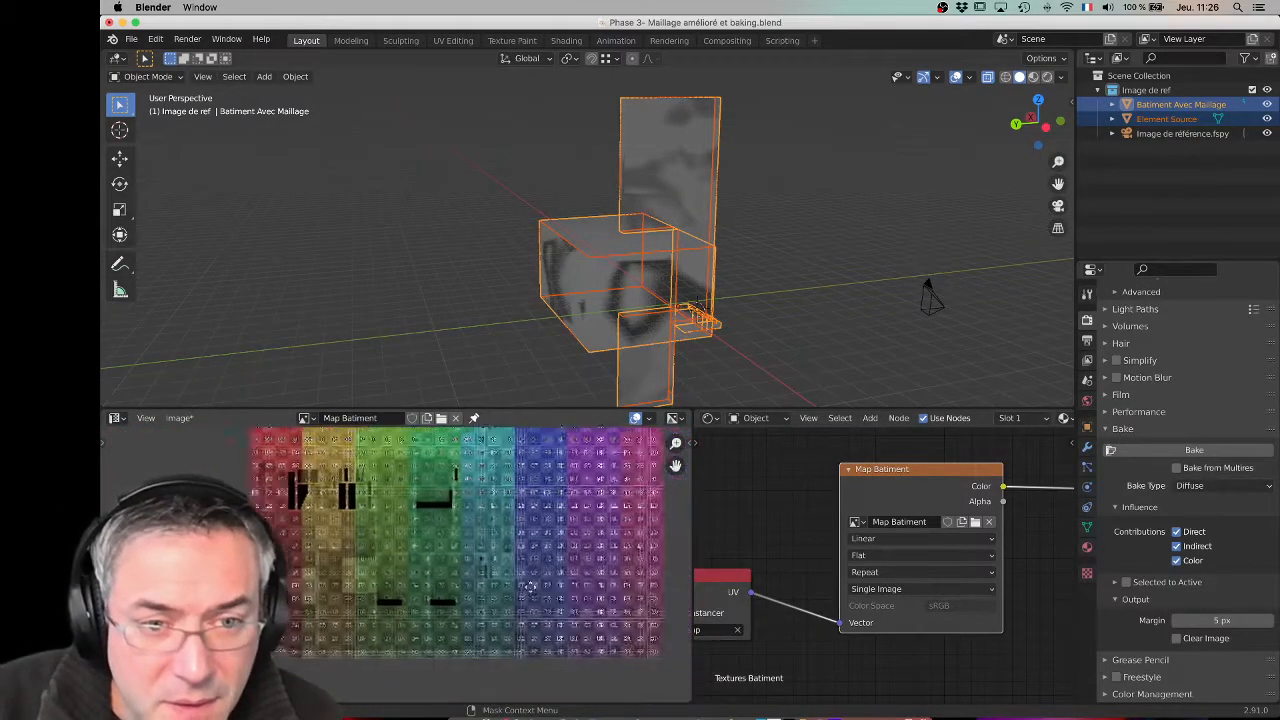
{"action": "scroll", "coordinate": [336, 568], "scroll_direction": "up", "scroll_amount": 3}
{"action": "middle_click_drag", "start_coordinate": [365, 508], "coordinate": [440, 456]}
{"action": "middle_click_drag", "start_coordinate": [388, 537], "coordinate": [403, 514]}
{"action": "scroll", "coordinate": [401, 514], "scroll_direction": "down", "scroll_amount": 1}
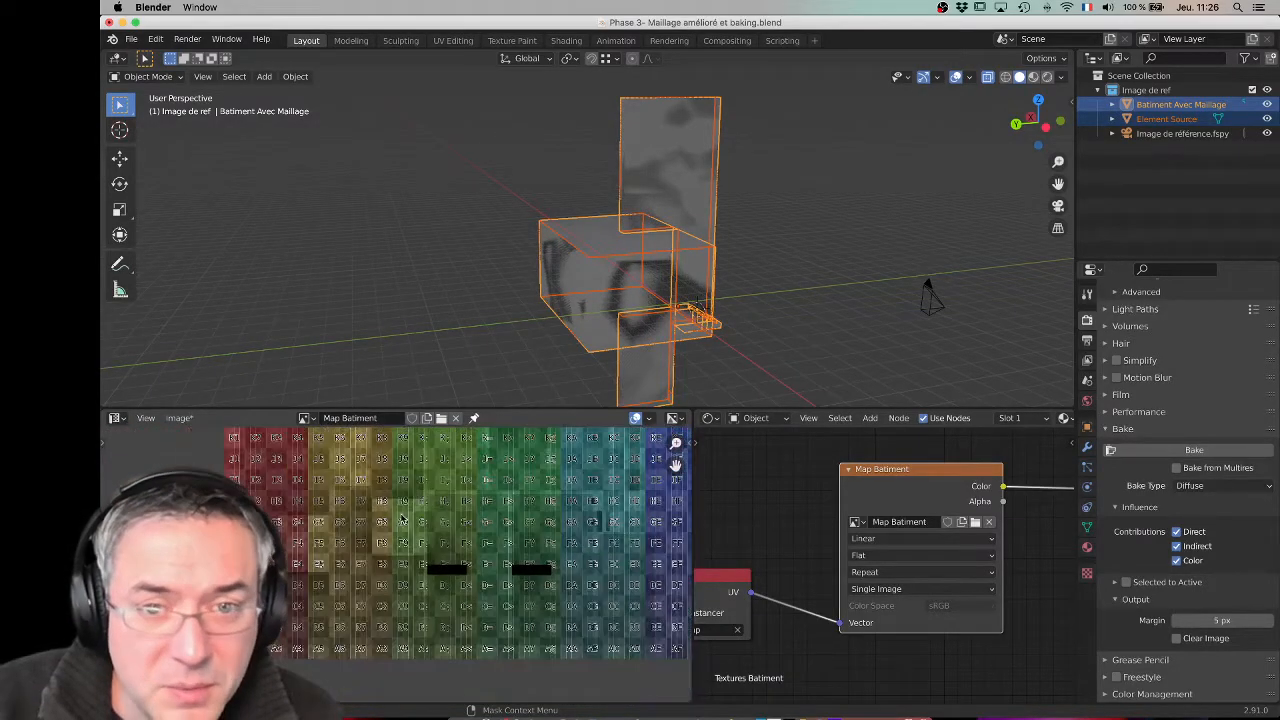
{"action": "middle_click_drag", "start_coordinate": [513, 508], "coordinate": [497, 530]}
Step: Reselect both objects with Element Source active, bake the Diffuse pass again, and check the Map Batiment image
{"action": "left_click", "coordinate": [776, 310]}
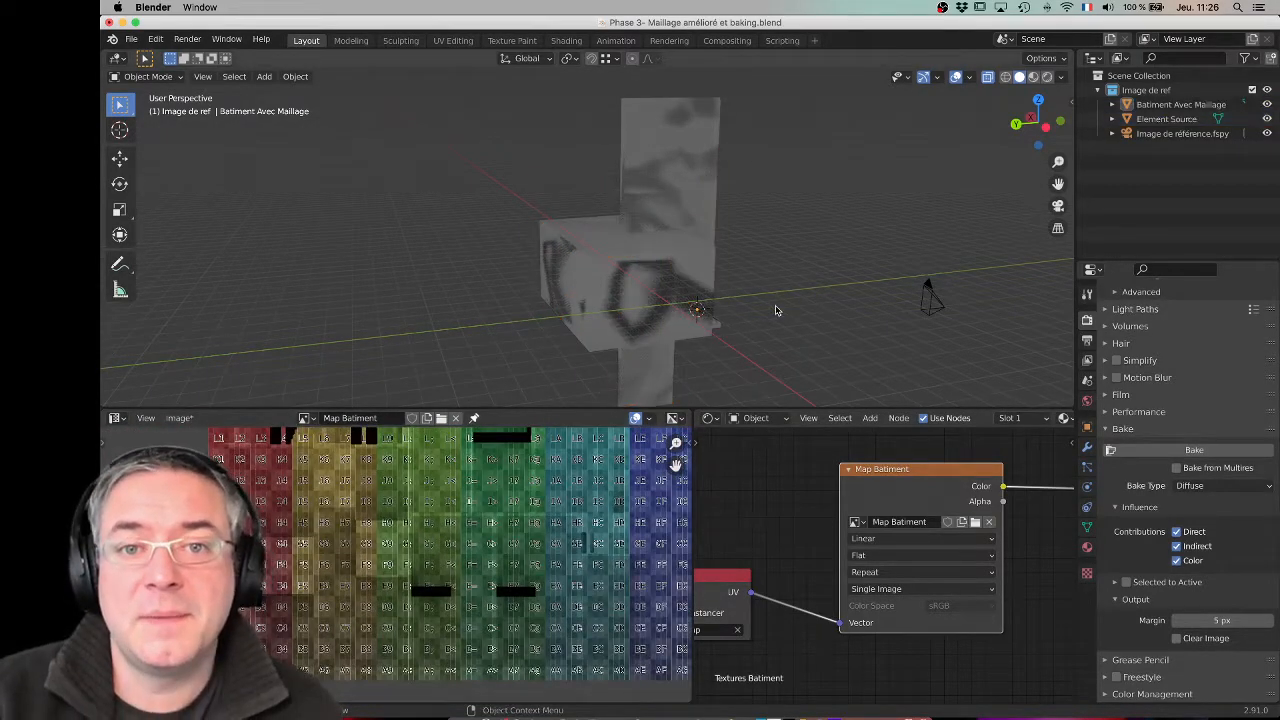
{"action": "left_click", "coordinate": [655, 296]}
{"action": "left_click", "coordinate": [1200, 168]}
{"action": "left_click", "coordinate": [1170, 118]}
{"action": "left_click", "coordinate": [1170, 105], "text": "ctrl"}
{"action": "left_click", "coordinate": [1194, 450]}
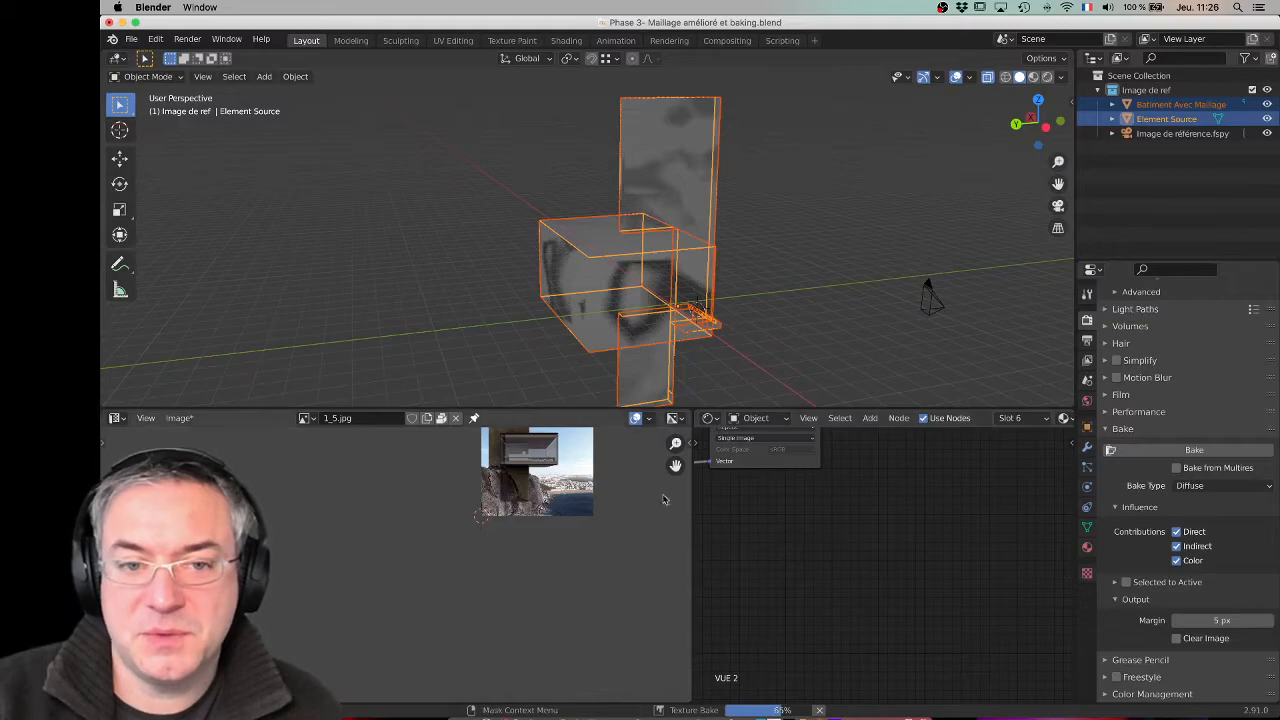
{"action": "middle_click_drag", "start_coordinate": [883, 560], "coordinate": [836, 604]}
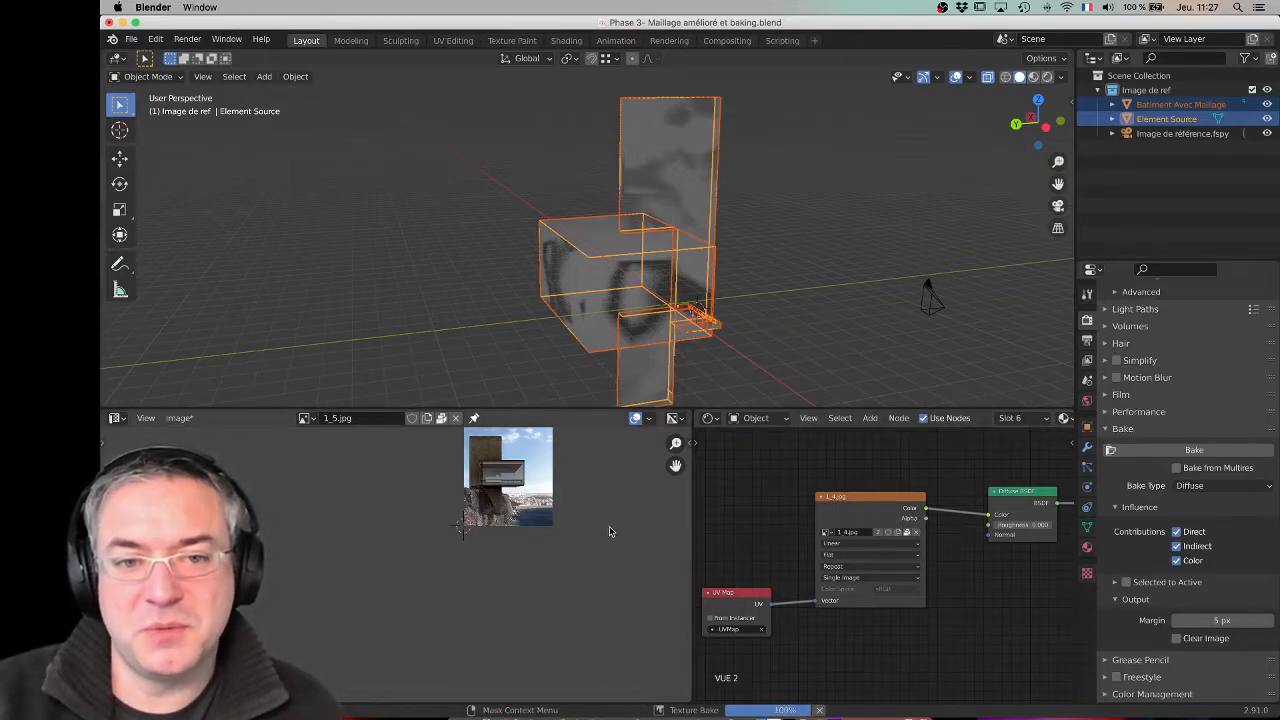
{"action": "scroll", "coordinate": [450, 530], "scroll_direction": "down", "scroll_amount": 3}
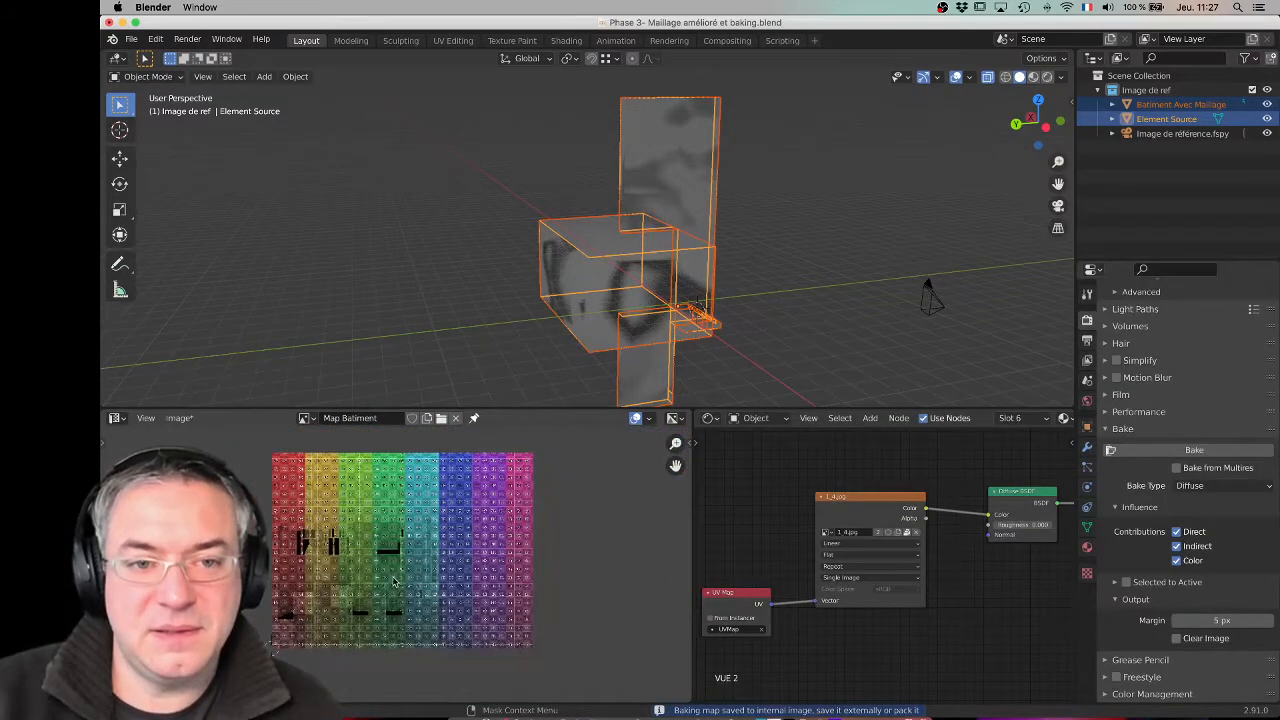
{"action": "scroll", "coordinate": [395, 582], "scroll_direction": "up", "scroll_amount": 1}
Step: Display the 1_4.jpg source image and examine it for changes made by the bake
{"action": "left_click", "coordinate": [304, 418]}
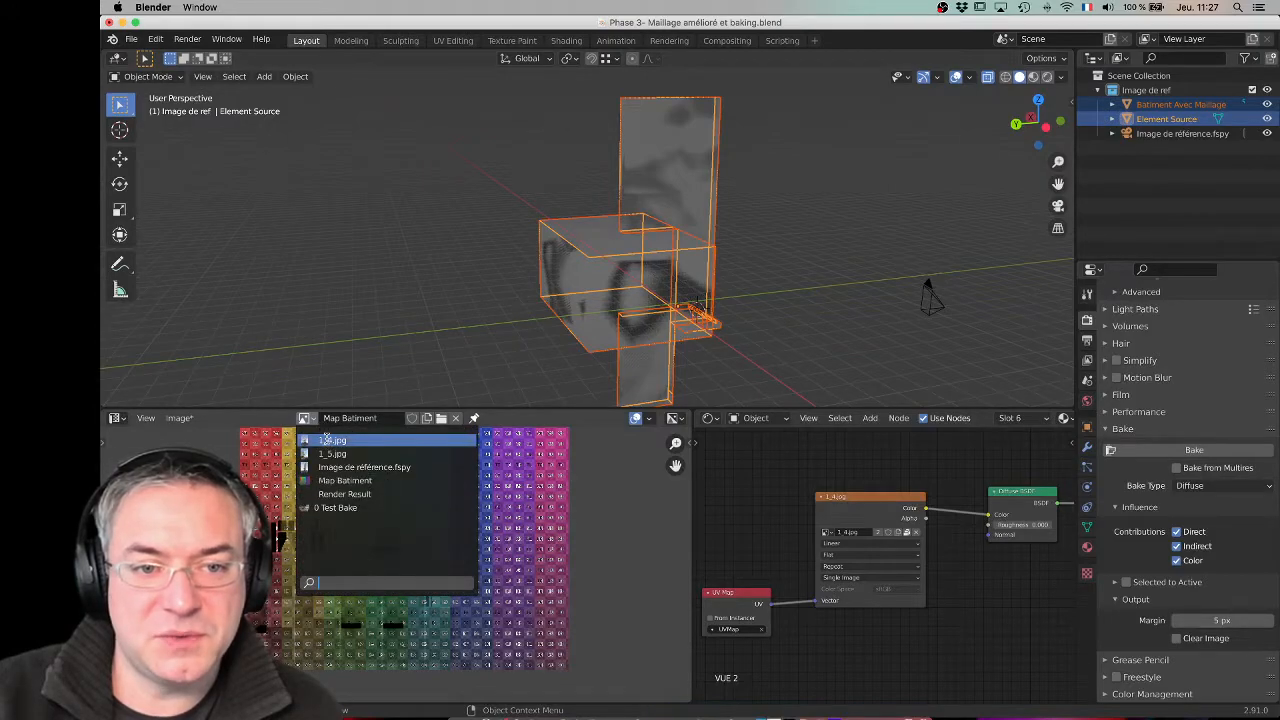
{"action": "left_click", "coordinate": [327, 440]}
{"action": "scroll", "coordinate": [470, 585], "scroll_direction": "up", "scroll_amount": 8}
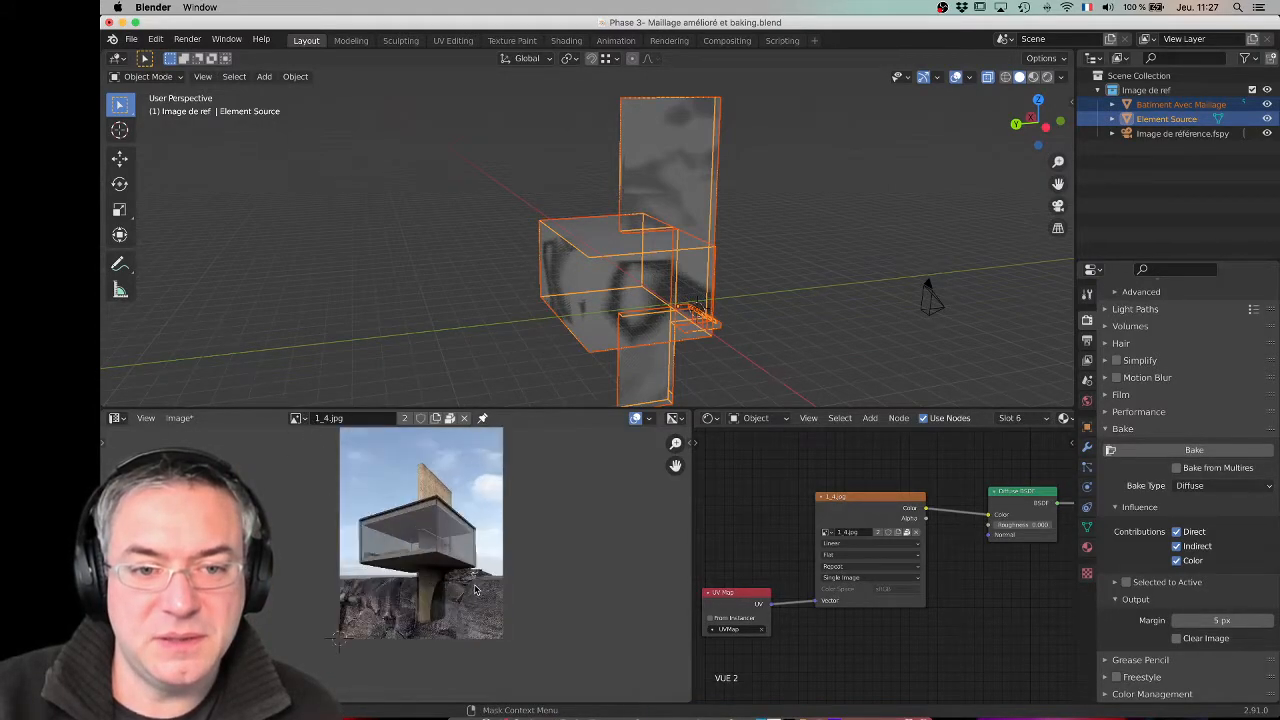
{"action": "middle_click_drag", "start_coordinate": [473, 585], "coordinate": [448, 666]}
{"action": "middle_click_drag", "start_coordinate": [476, 560], "coordinate": [466, 572]}
{"action": "scroll", "coordinate": [466, 572], "scroll_direction": "down", "scroll_amount": 5}
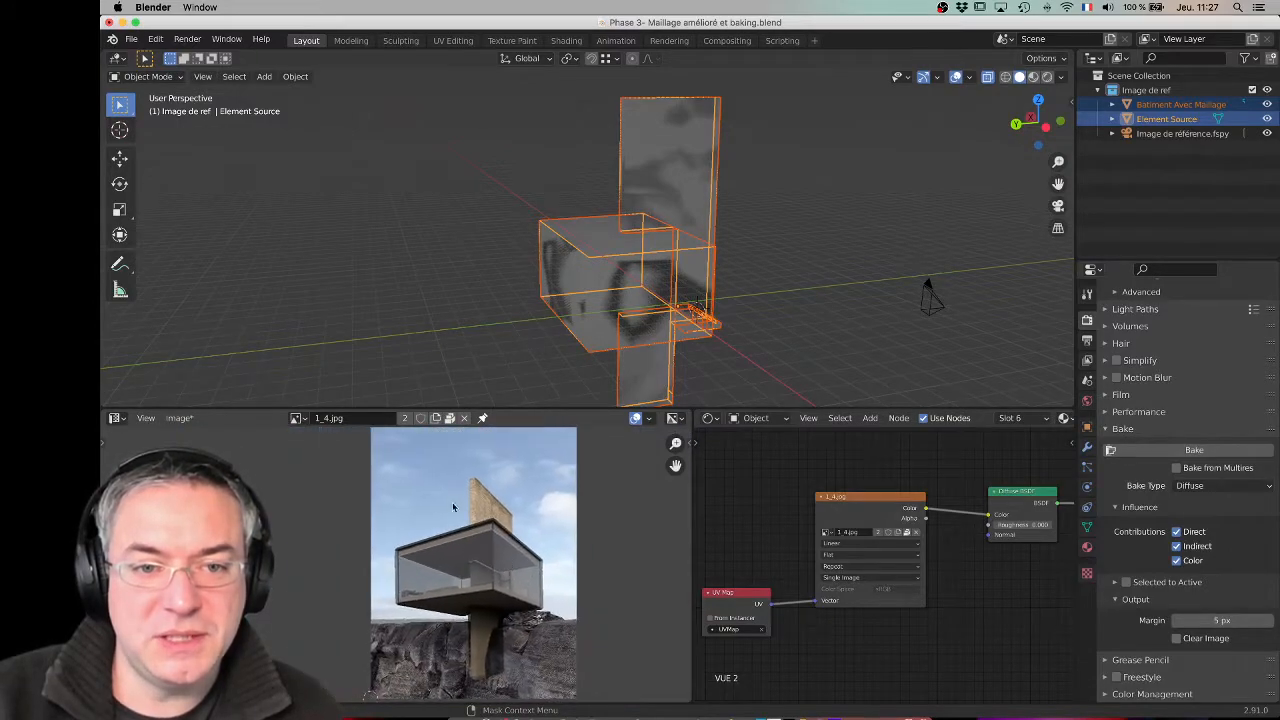
Step: Display the 1_5.jpg source image and examine the building for baked-in alterations
{"action": "left_click", "coordinate": [296, 419]}
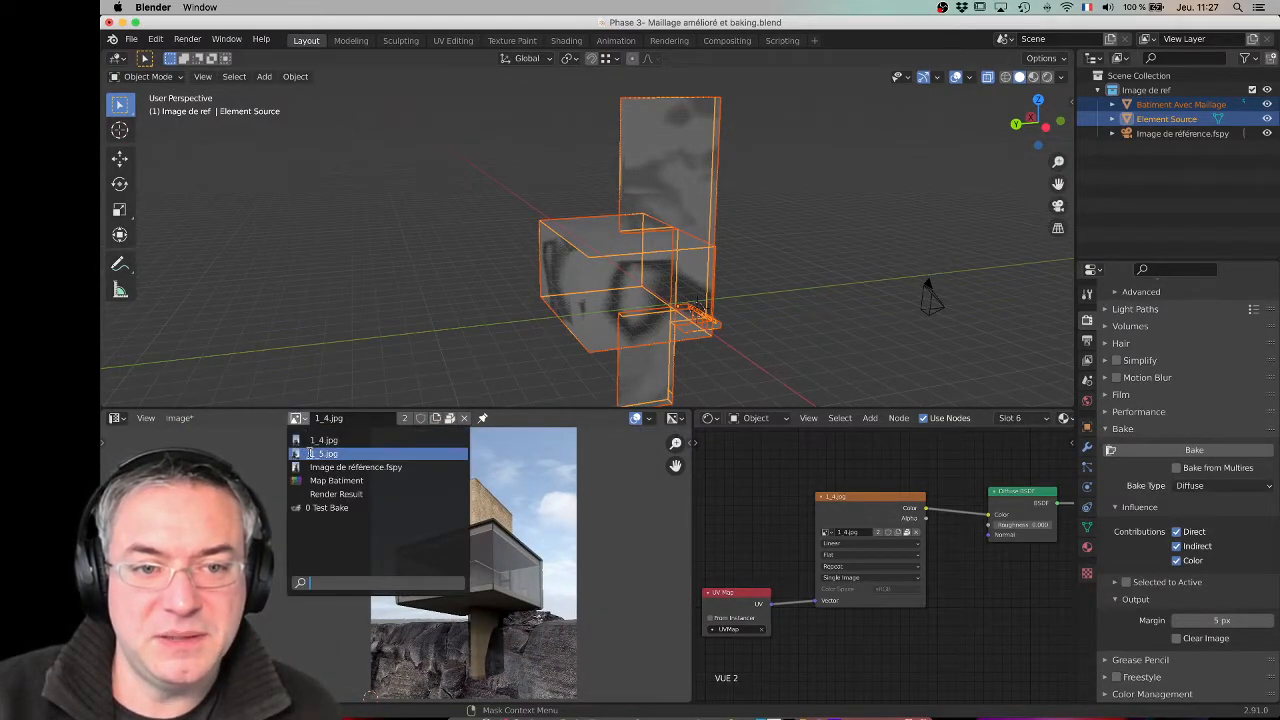
{"action": "left_click", "coordinate": [310, 455]}
{"action": "scroll", "coordinate": [480, 596], "scroll_direction": "up", "scroll_amount": 2}
{"action": "scroll", "coordinate": [480, 595], "scroll_direction": "up", "scroll_amount": 2}
{"action": "middle_click_drag", "start_coordinate": [478, 595], "coordinate": [434, 529]}
{"action": "scroll", "coordinate": [405, 569], "scroll_direction": "down", "scroll_amount": 2}
{"action": "middle_click_drag", "start_coordinate": [399, 582], "coordinate": [403, 578]}
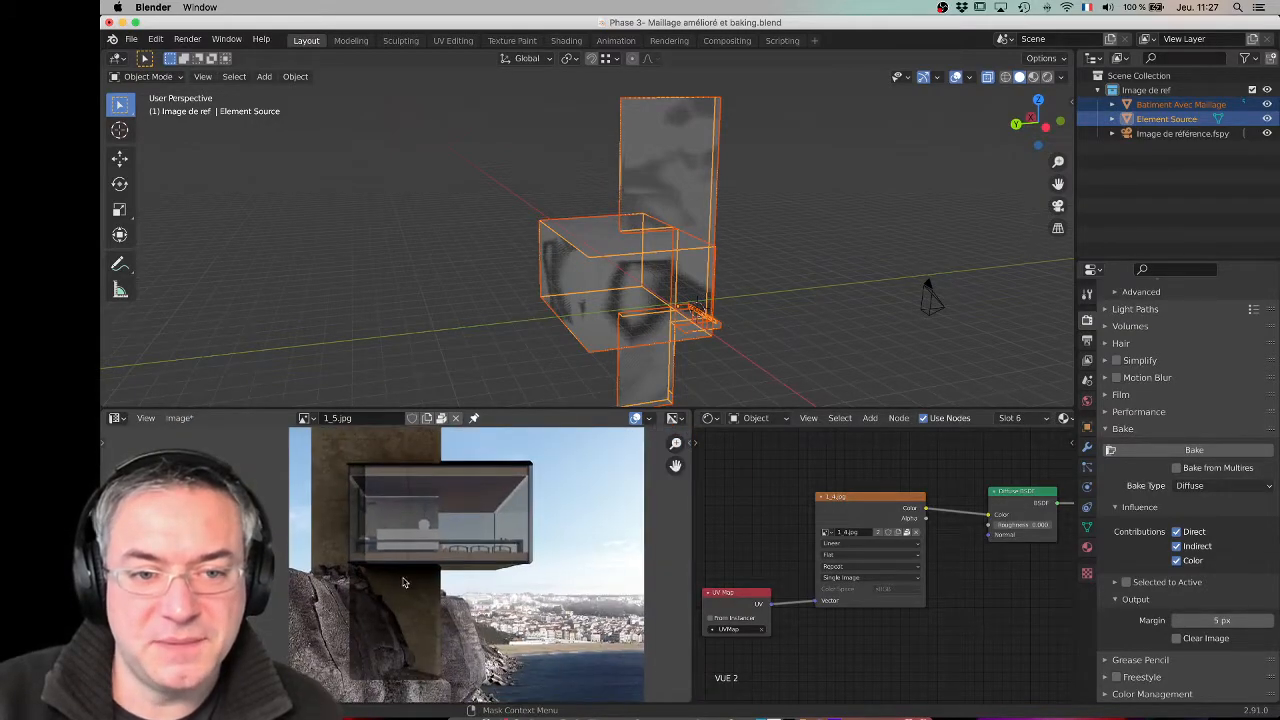
Step: Display the Image de référence.fspy image and examine the whole picture for bake artefacts, then clear the object selection
{"action": "left_click", "coordinate": [303, 418]}
{"action": "left_click", "coordinate": [316, 464]}
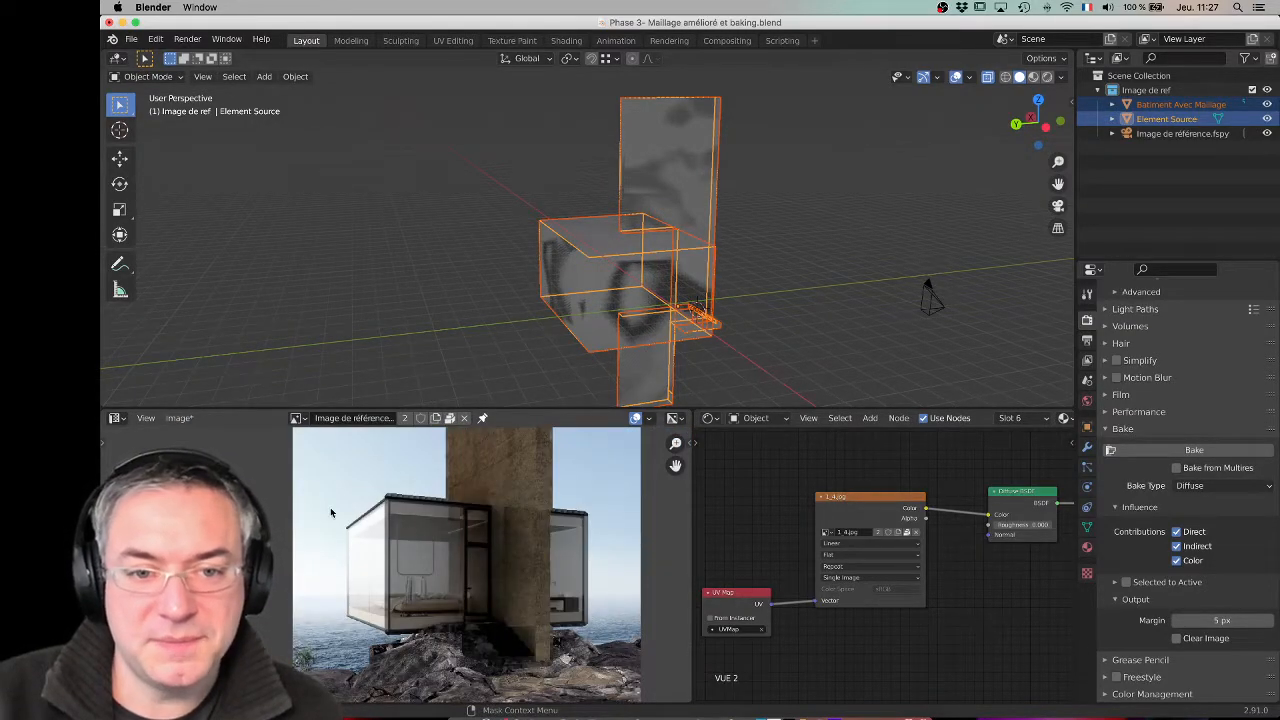
{"action": "scroll", "coordinate": [330, 512], "scroll_direction": "down", "scroll_amount": 3}
{"action": "scroll", "coordinate": [464, 530], "scroll_direction": "up", "scroll_amount": 3}
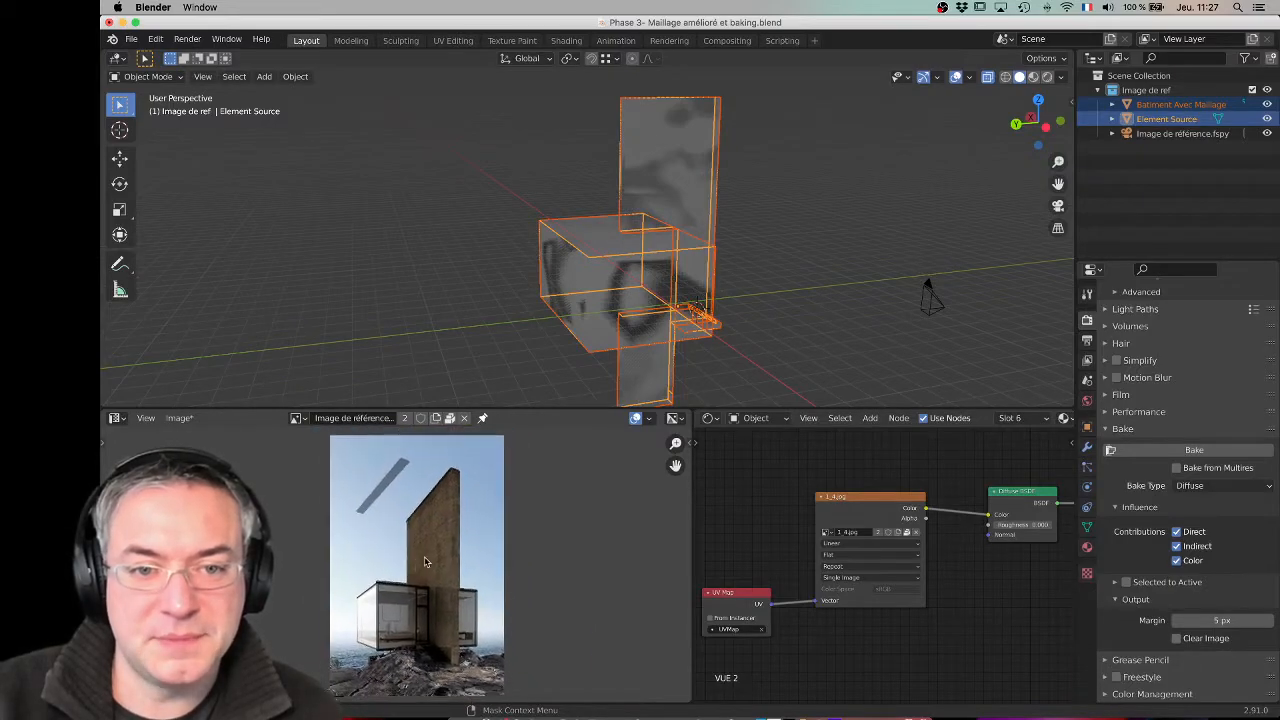
{"action": "scroll", "coordinate": [466, 526], "scroll_direction": "down", "scroll_amount": 2}
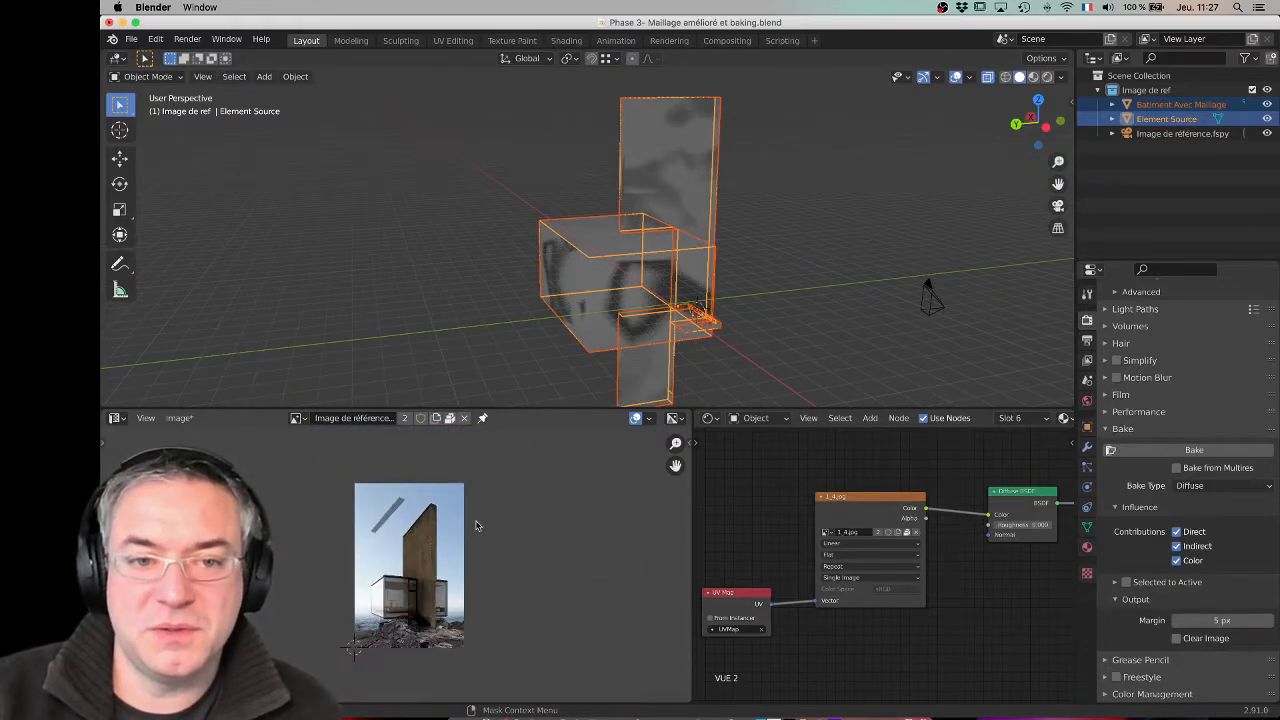
{"action": "scroll", "coordinate": [430, 515], "scroll_direction": "right", "scroll_amount": 2}
{"action": "scroll", "coordinate": [411, 513], "scroll_direction": "up", "scroll_amount": 2}
{"action": "scroll", "coordinate": [411, 513], "scroll_direction": "left", "scroll_amount": 2}
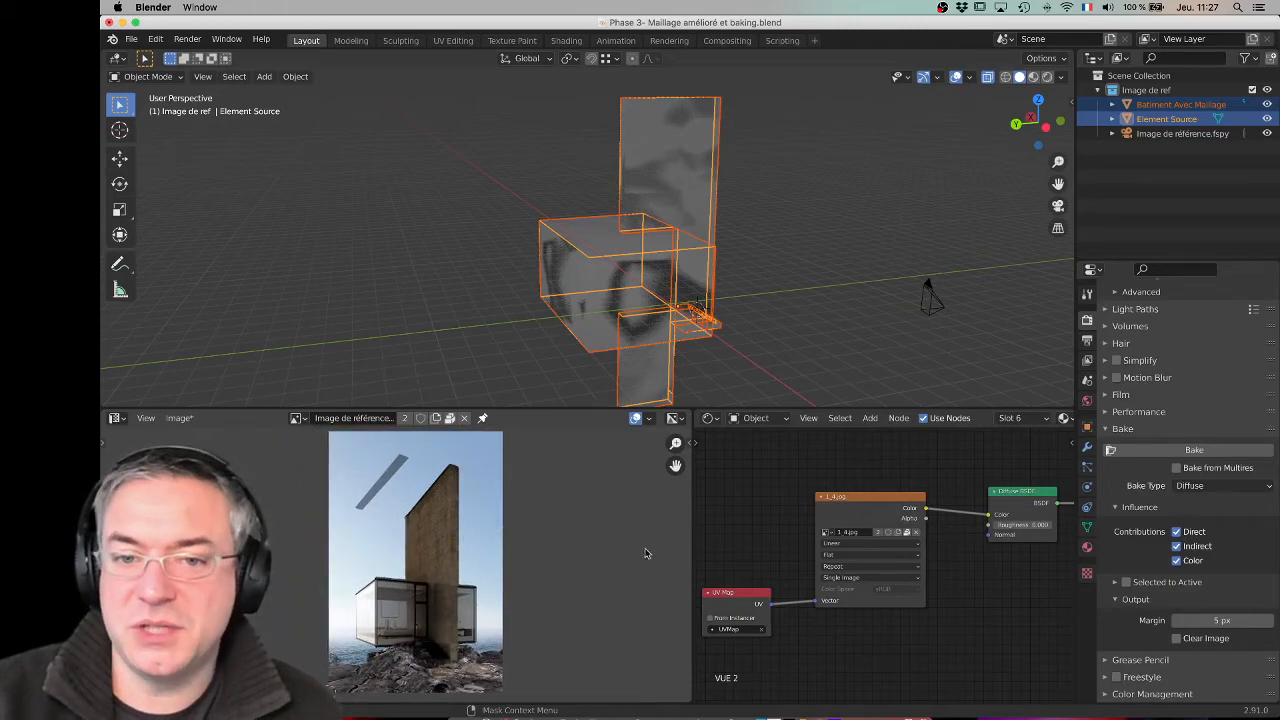
{"action": "scroll", "coordinate": [748, 513], "scroll_direction": "down", "scroll_amount": 1}
{"action": "scroll", "coordinate": [748, 513], "scroll_direction": "up", "scroll_amount": 2}
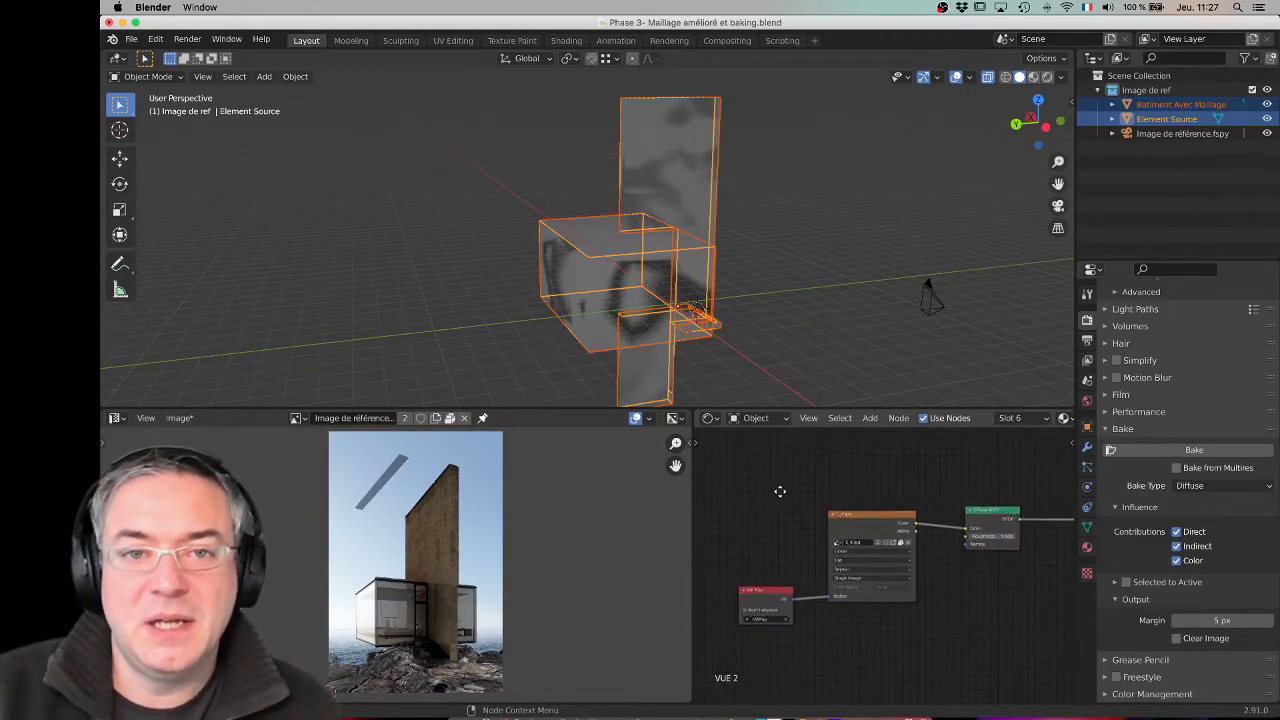
{"action": "left_click", "coordinate": [514, 266]}
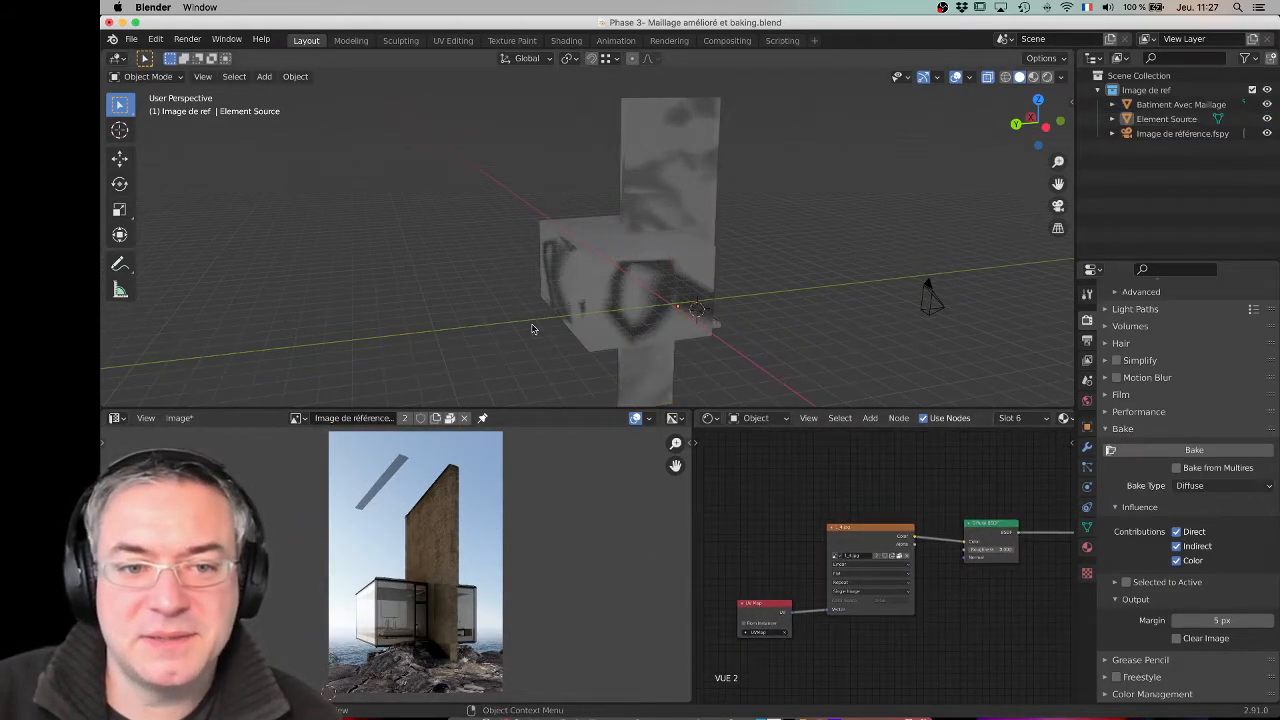
{"action": "scroll", "coordinate": [417, 543], "scroll_direction": "down", "scroll_amount": 1}
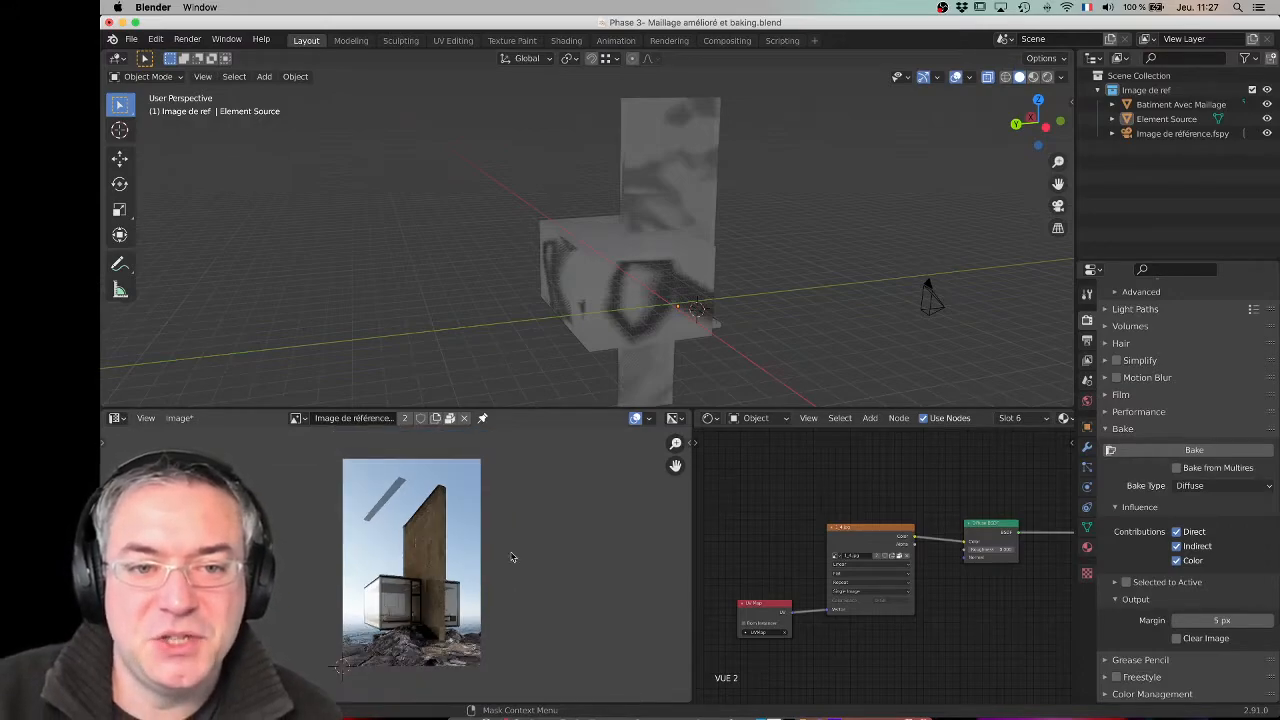
{"action": "scroll", "coordinate": [757, 551], "scroll_direction": "right", "scroll_amount": 2}
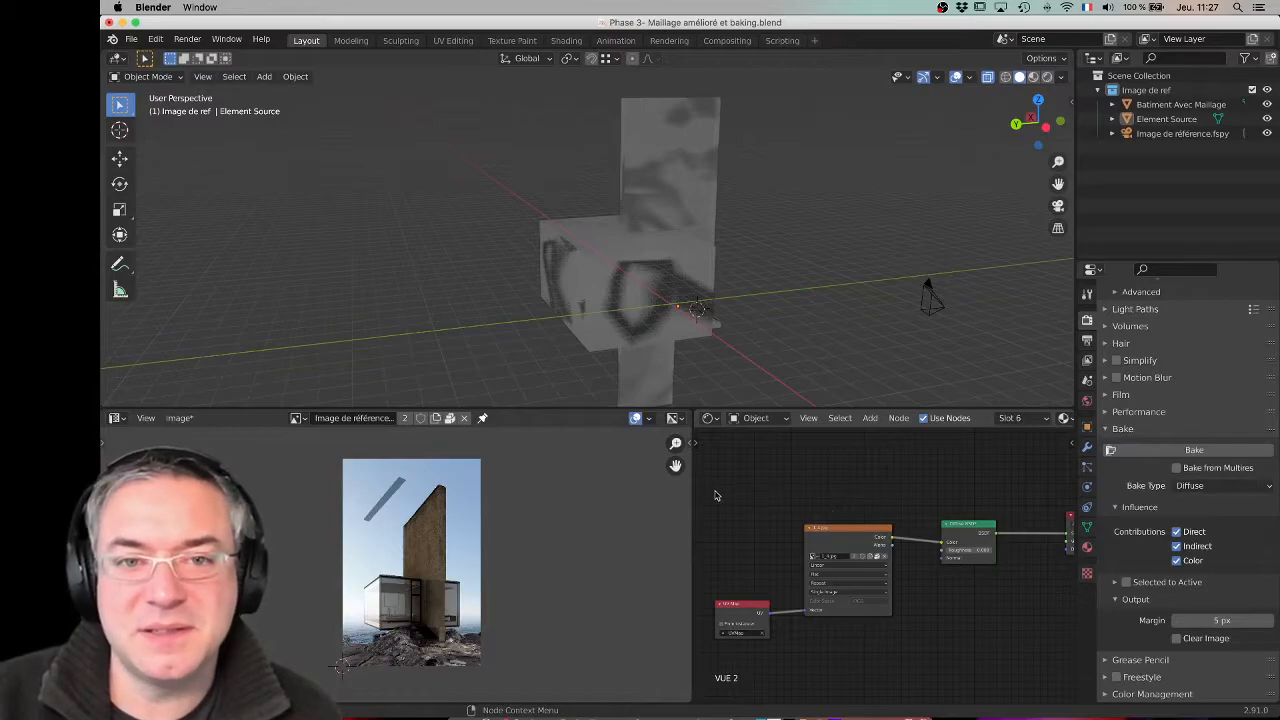
Step: Select Element Source and load 1_2.jpg as the image texture of its Capture image material
{"action": "left_click", "coordinate": [1147, 121]}
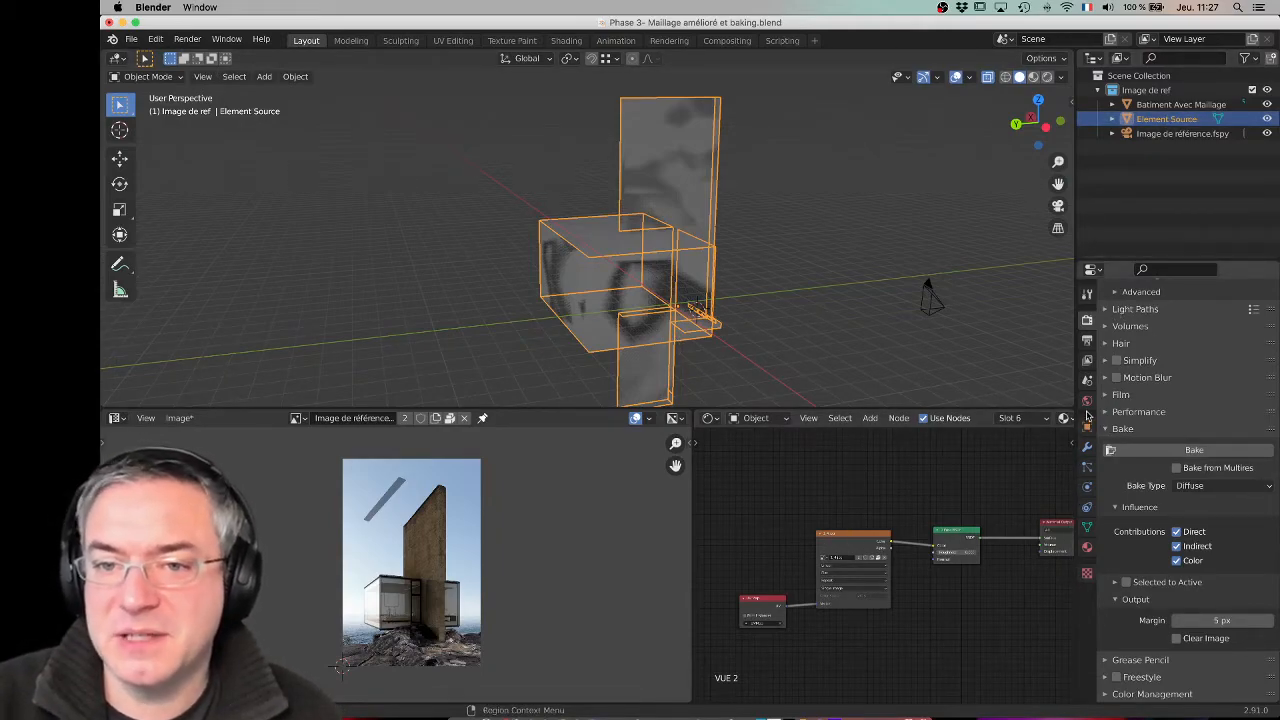
{"action": "left_click", "coordinate": [1088, 548]}
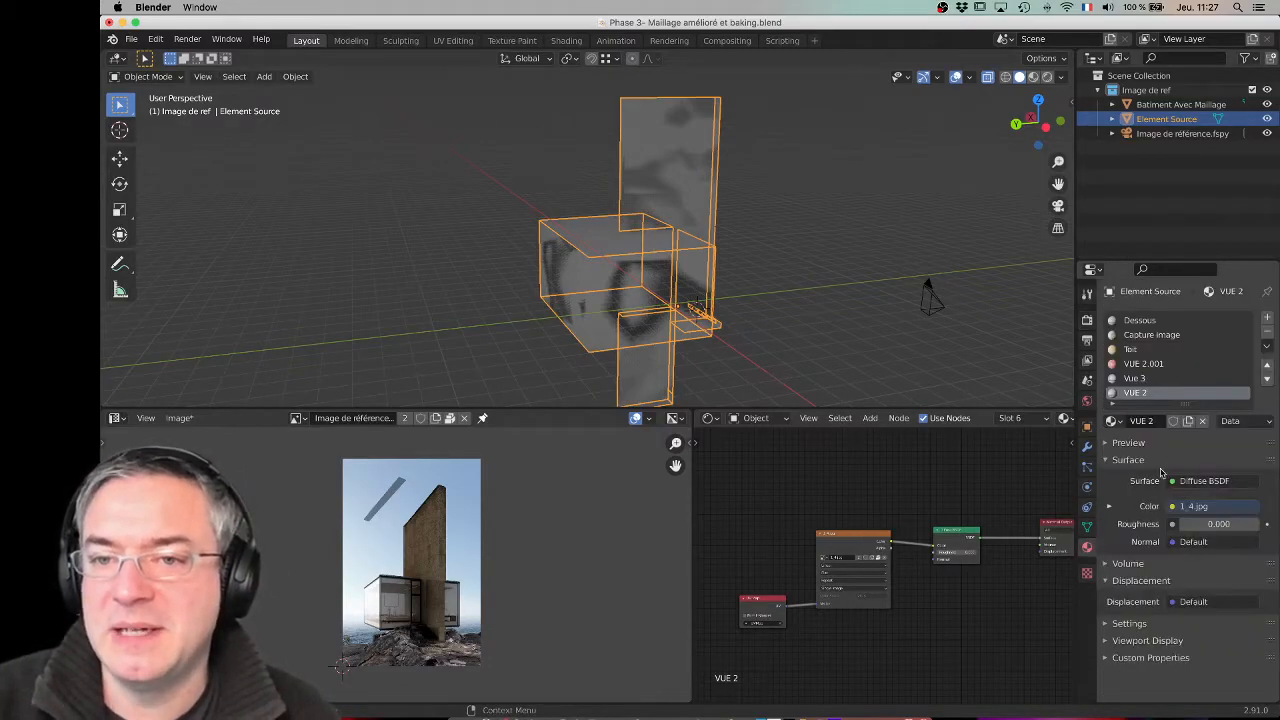
{"action": "left_click", "coordinate": [1140, 334]}
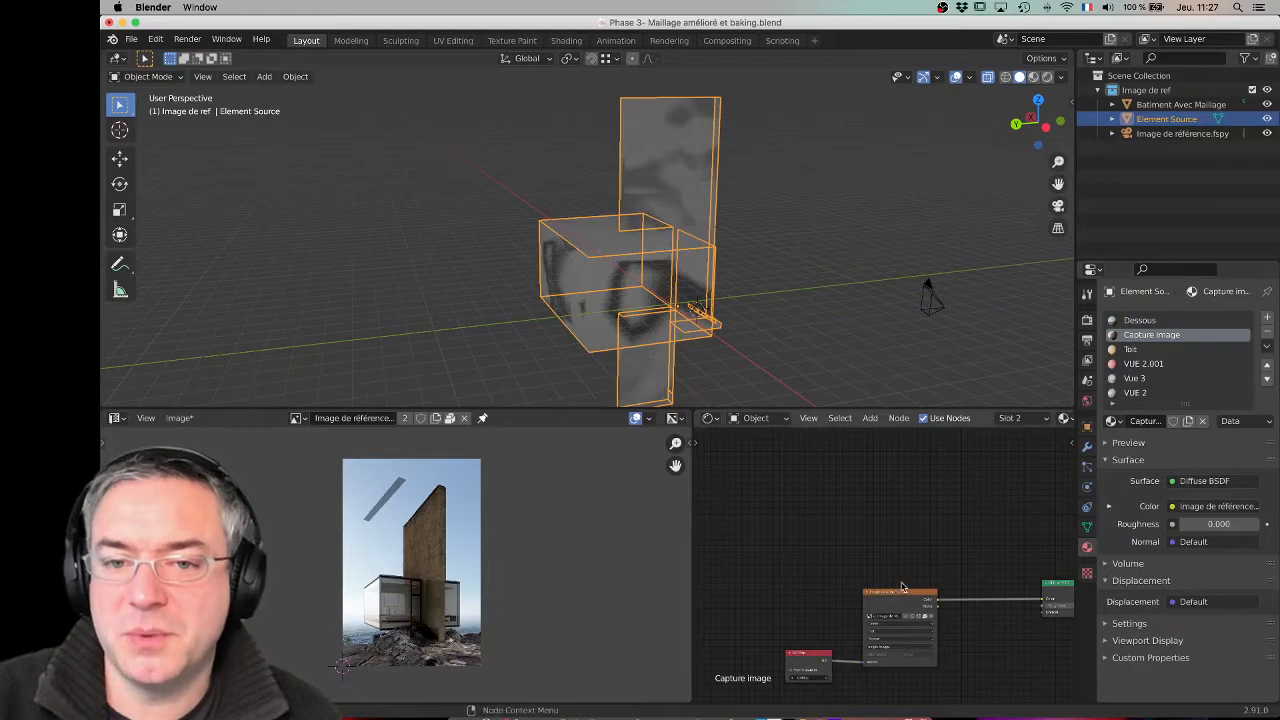
{"action": "scroll", "coordinate": [904, 583], "scroll_direction": "up", "scroll_amount": 2}
{"action": "scroll", "coordinate": [904, 583], "scroll_direction": "up", "scroll_amount": 2}
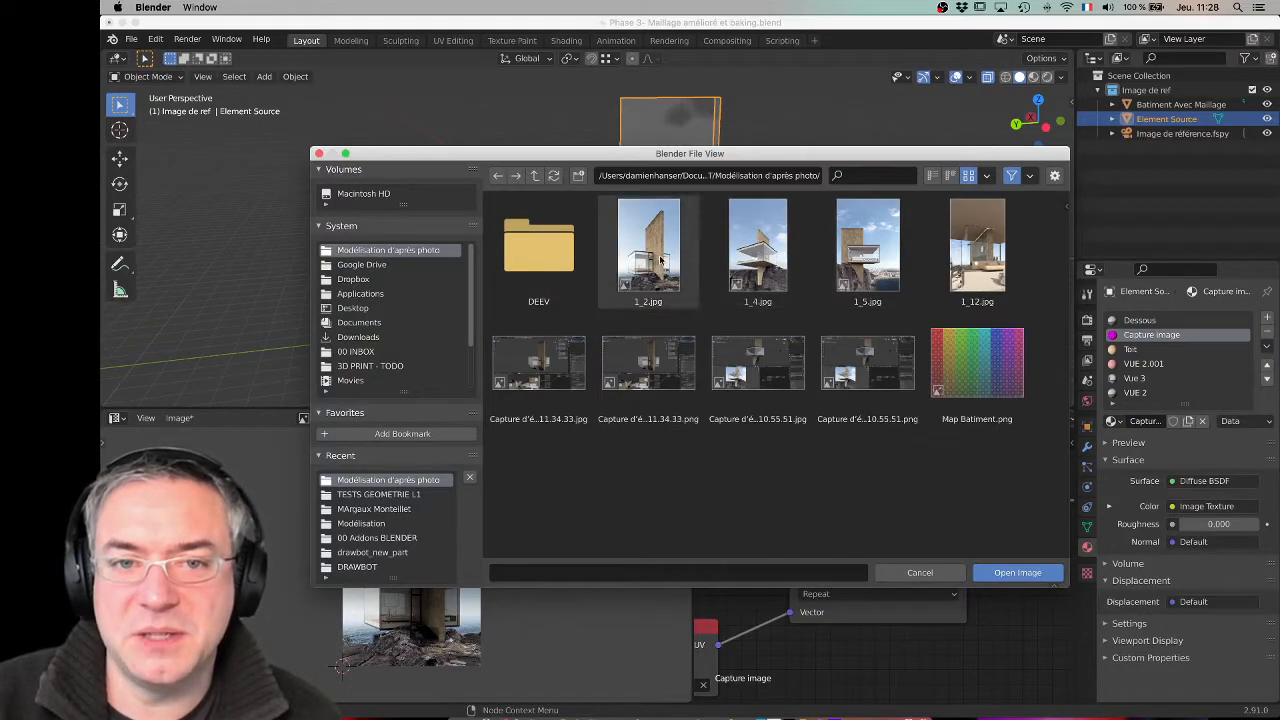
{"action": "double_click", "coordinate": [660, 258]}
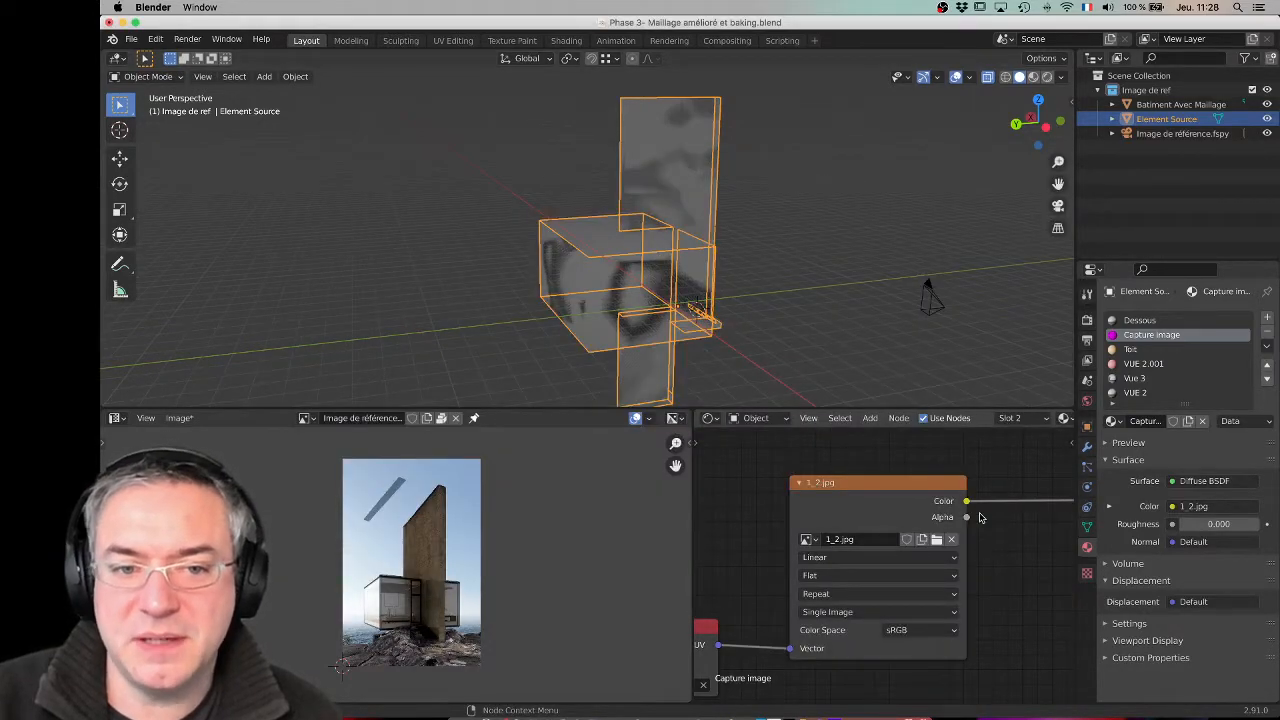
Step: Reopen the original 1_5.jpg file as the image texture of Element Source's Vue 3 material
{"action": "left_click", "coordinate": [1137, 378]}
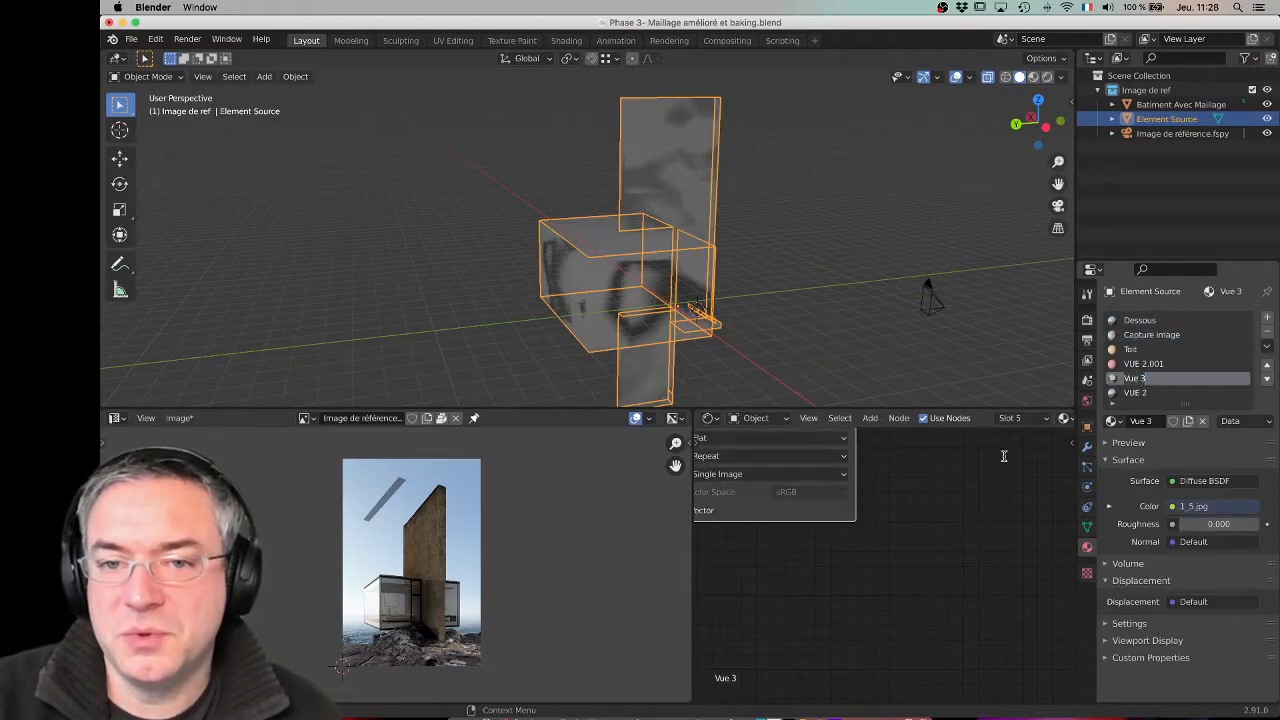
{"action": "key", "text": "Home"}
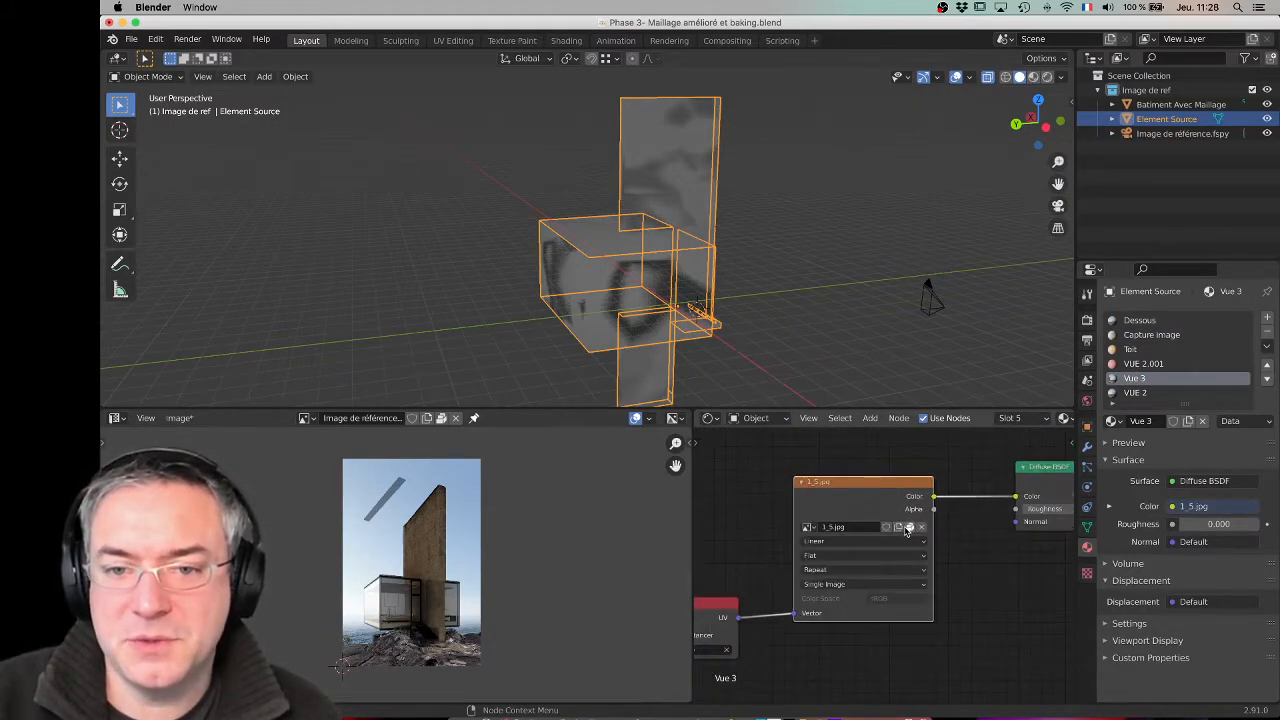
{"action": "left_click", "coordinate": [922, 528]}
{"action": "left_click", "coordinate": [905, 527]}
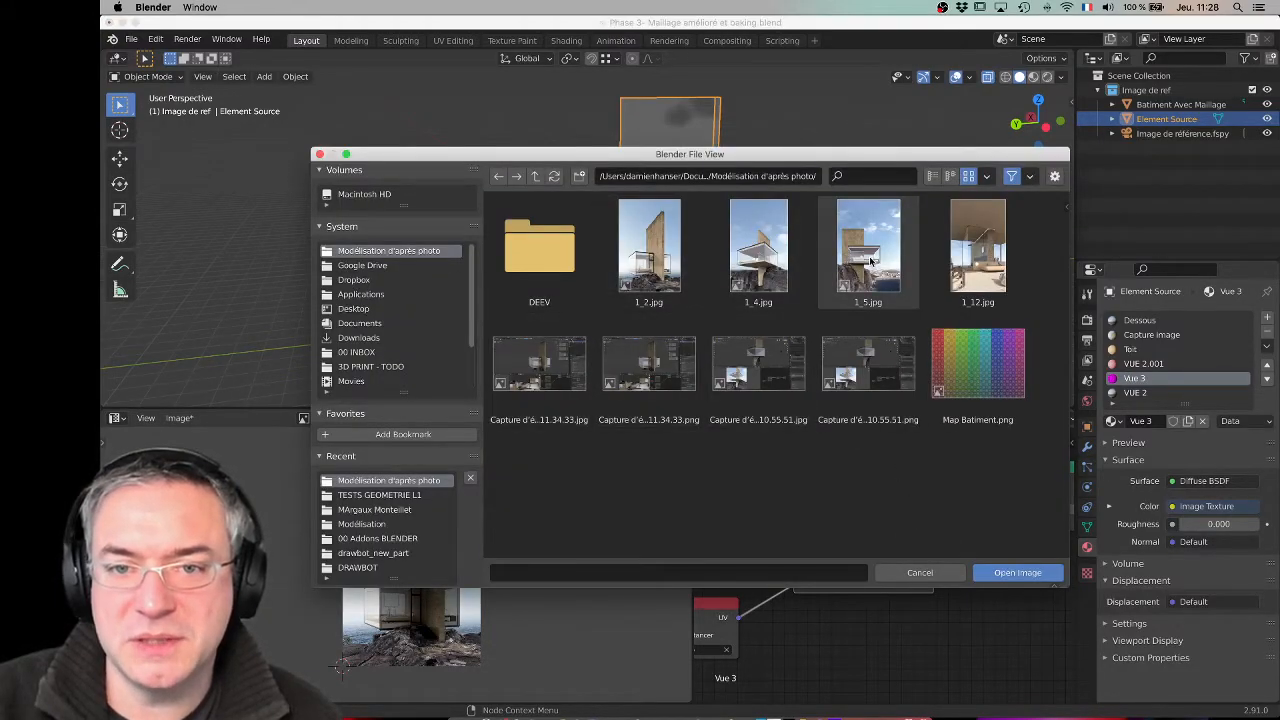
{"action": "left_click", "coordinate": [868, 250]}
{"action": "left_click", "coordinate": [1045, 573]}
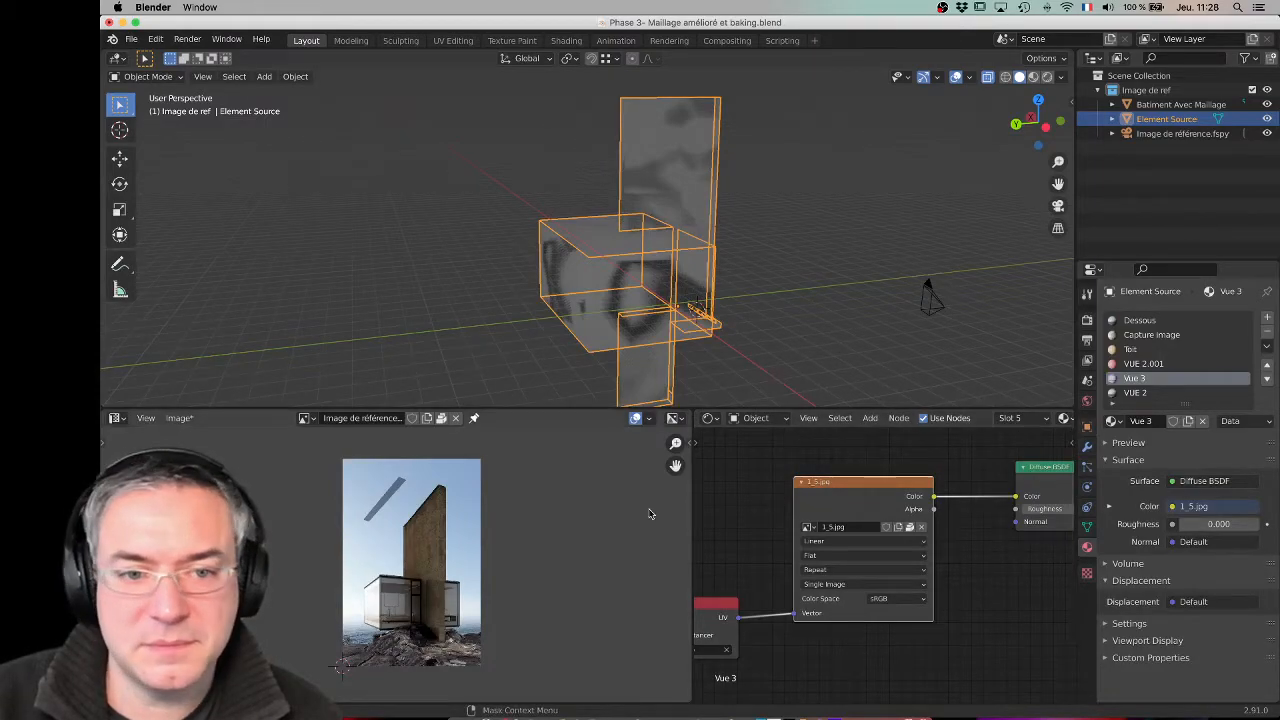
Step: Hide Batiment Avec Maillage and inspect Element Source's textures in Material Preview shading from several sides
{"action": "left_click", "coordinate": [1267, 104]}
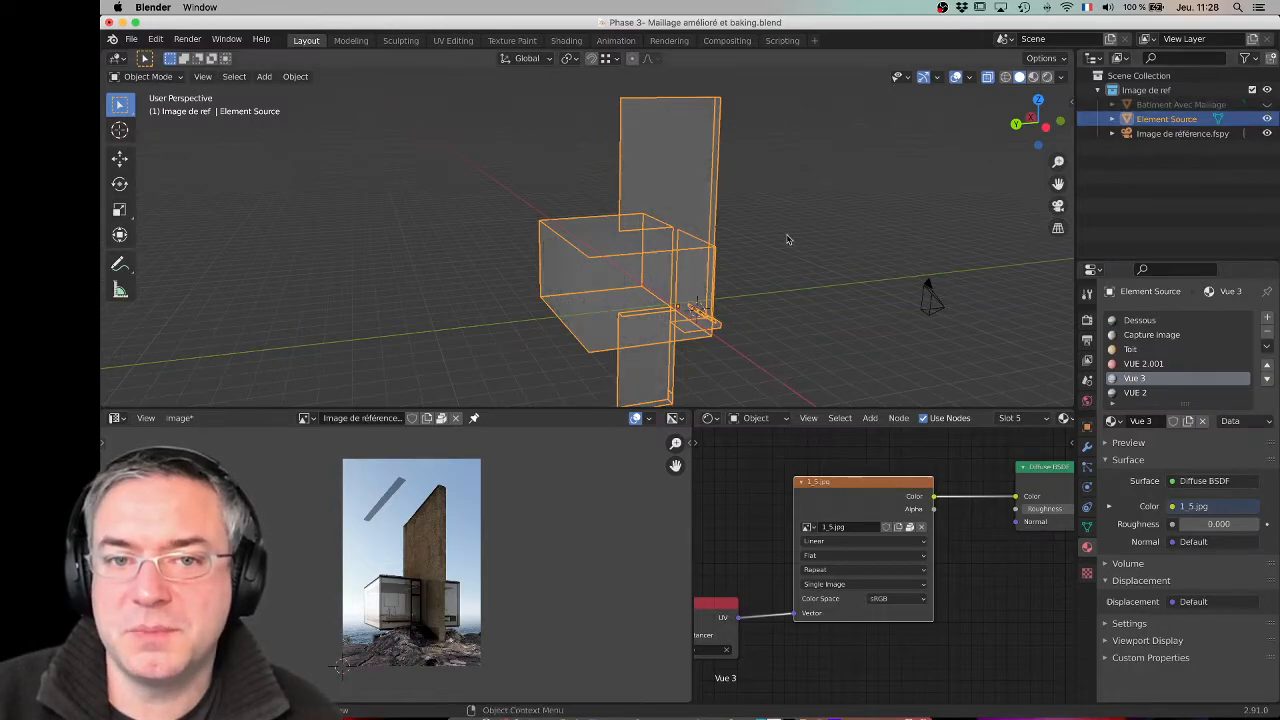
{"action": "middle_click_drag", "start_coordinate": [880, 205], "coordinate": [829, 202]}
{"action": "left_click", "coordinate": [1032, 77]}
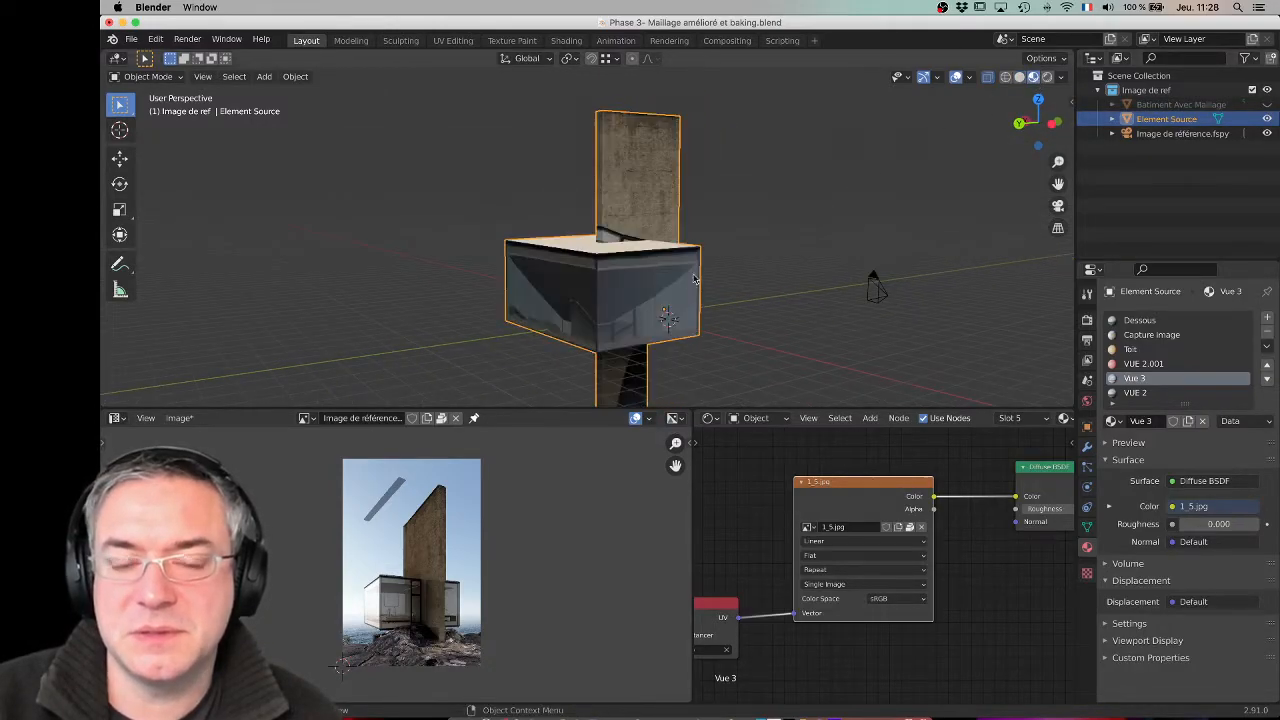
{"action": "middle_click_drag", "start_coordinate": [662, 281], "coordinate": [828, 302]}
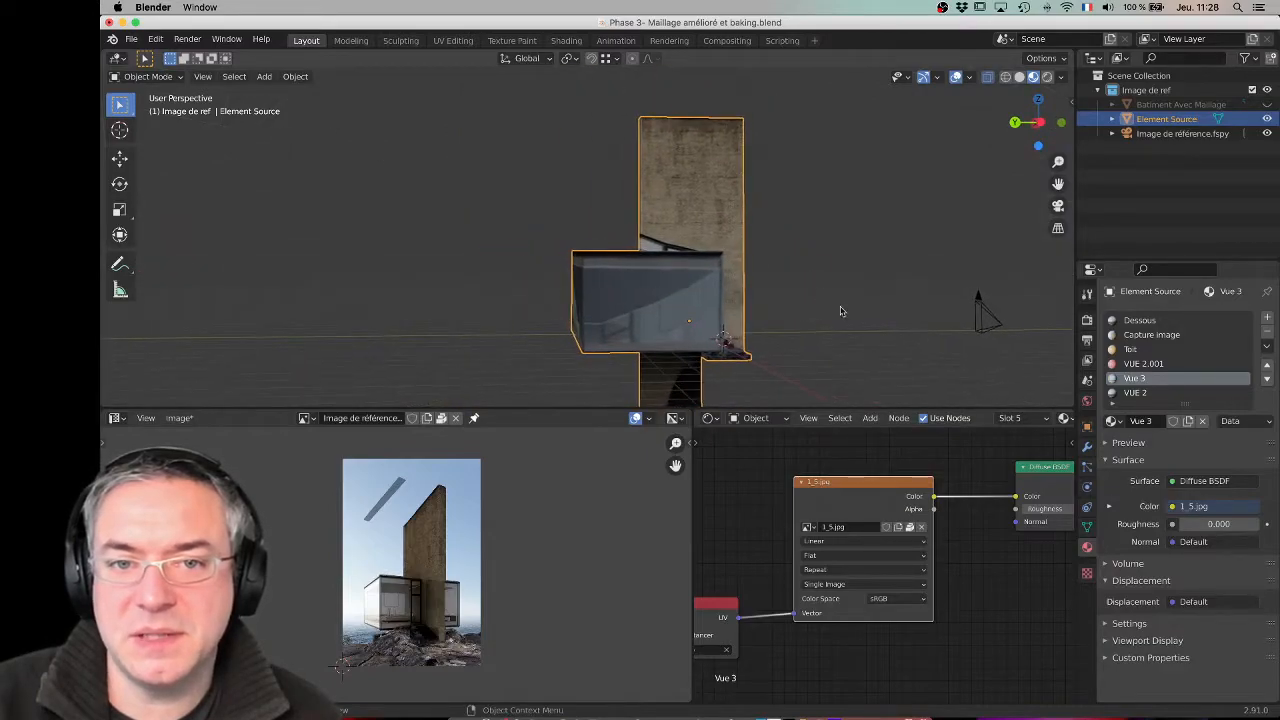
{"action": "middle_click_drag", "start_coordinate": [667, 330], "coordinate": [700, 360]}
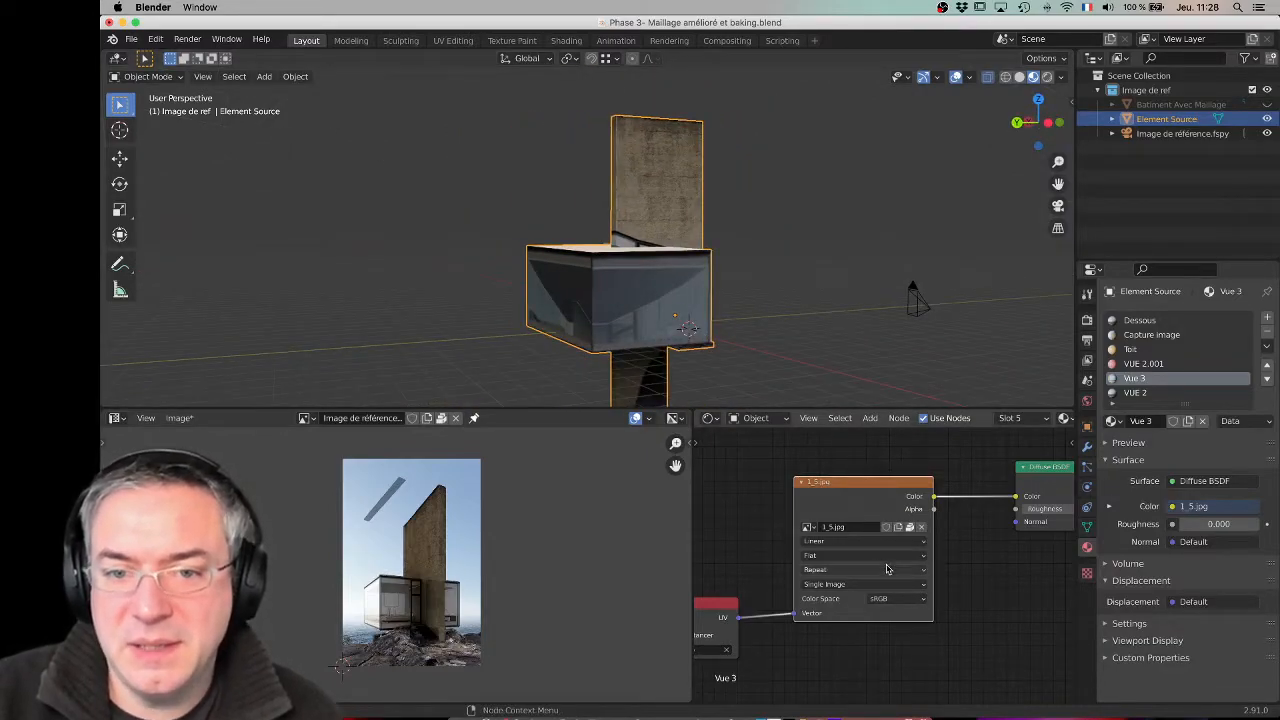
Step: Load 1_5.jpg as the image texture of the VUE 2 material and inspect it on the building's box
{"action": "scroll", "coordinate": [878, 568], "scroll_direction": "down", "scroll_amount": 1}
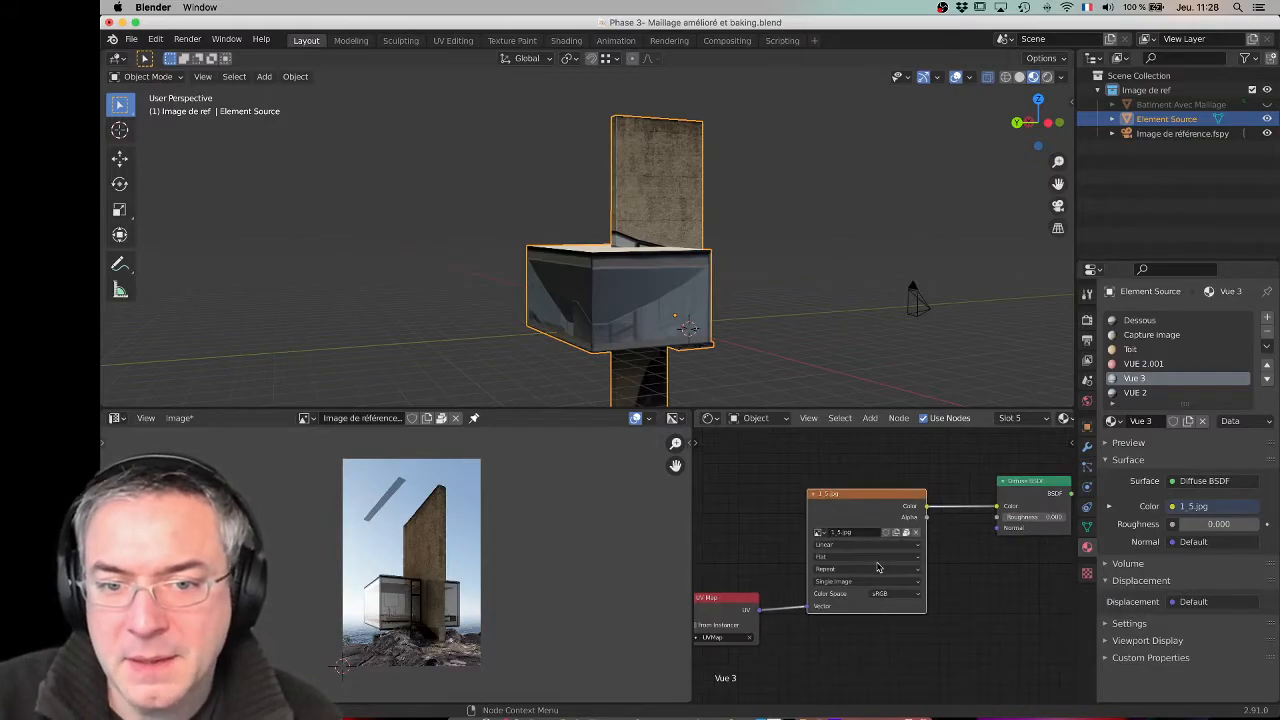
{"action": "middle_click_drag", "start_coordinate": [971, 585], "coordinate": [926, 533]}
{"action": "left_click", "coordinate": [1125, 393]}
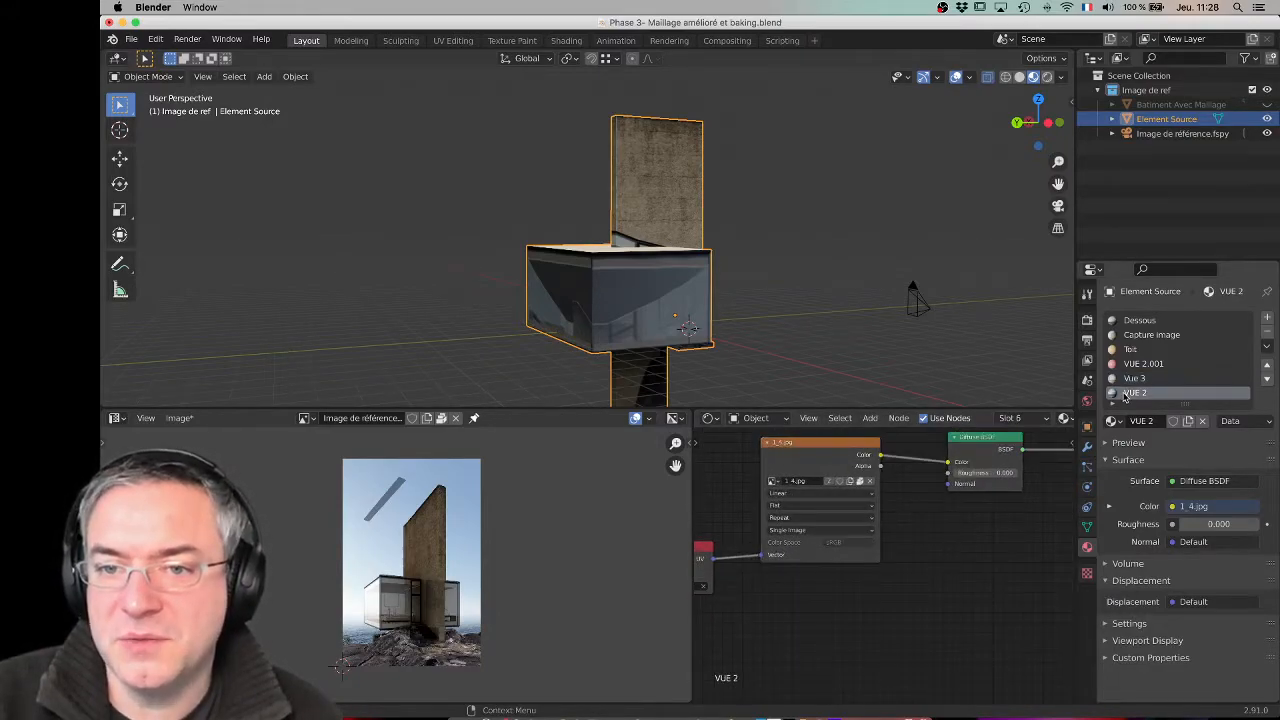
{"action": "left_click", "coordinate": [868, 482]}
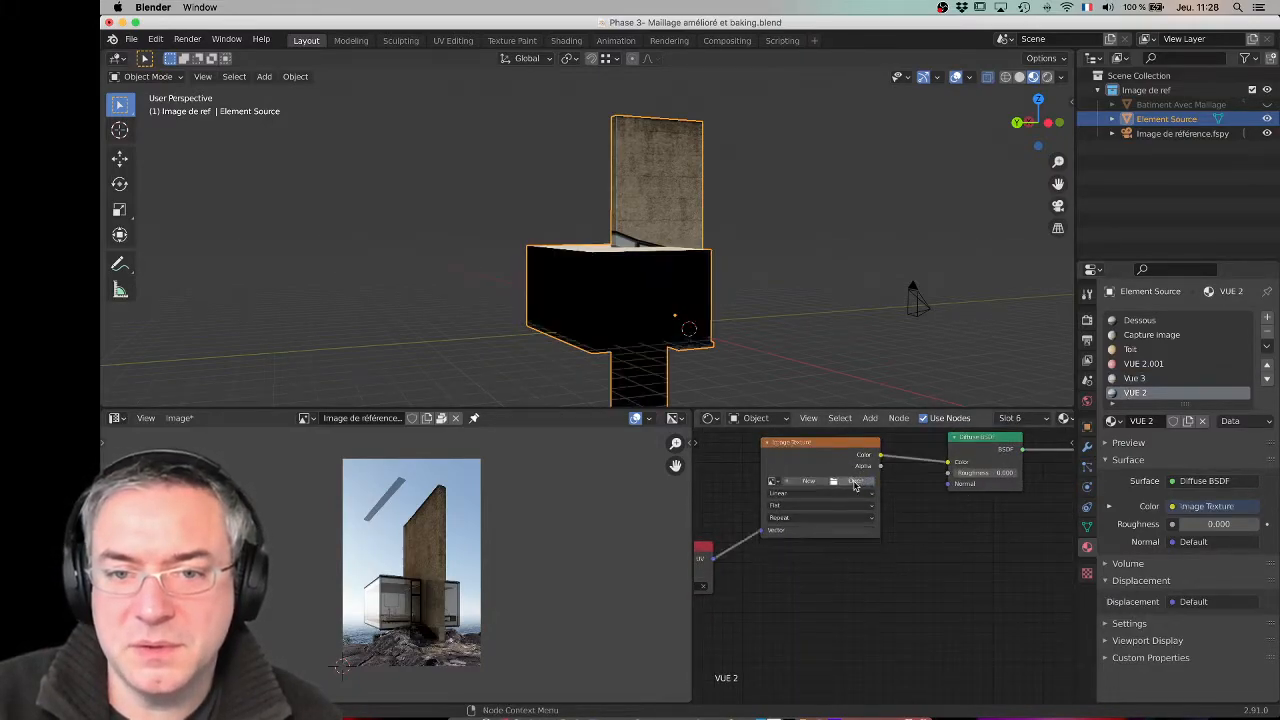
{"action": "left_click", "coordinate": [848, 482]}
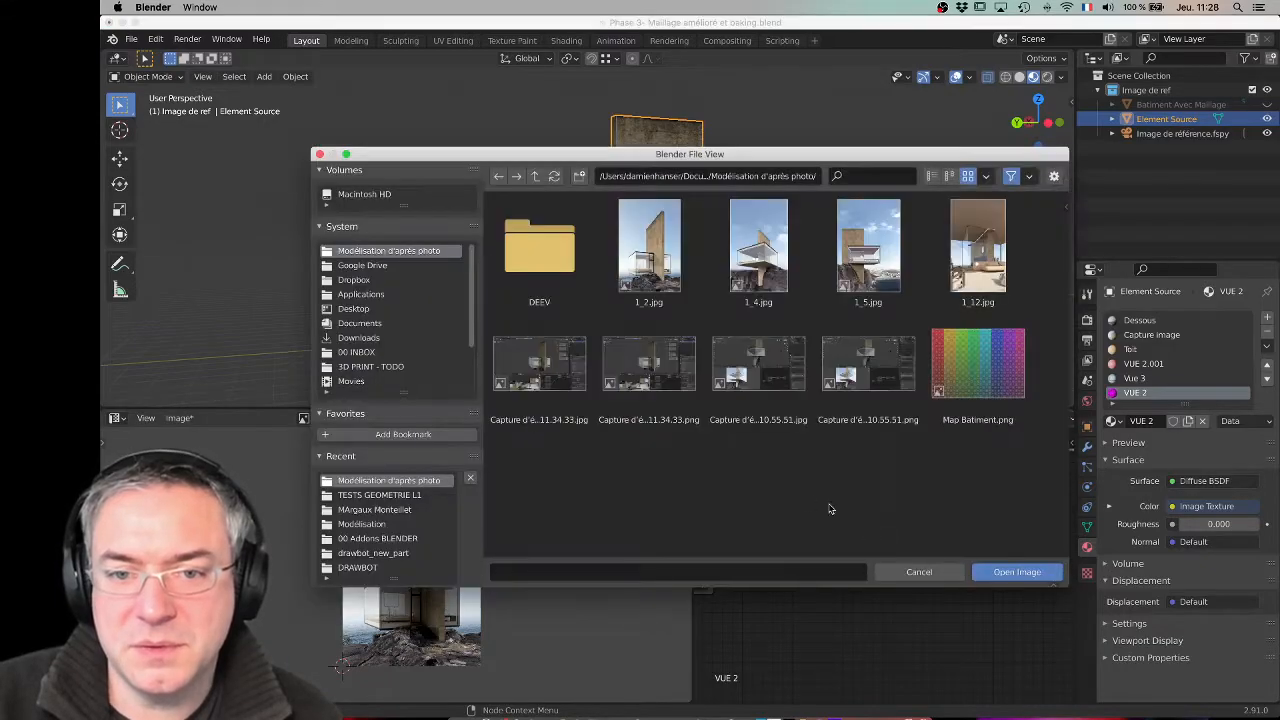
{"action": "double_click", "coordinate": [868, 260]}
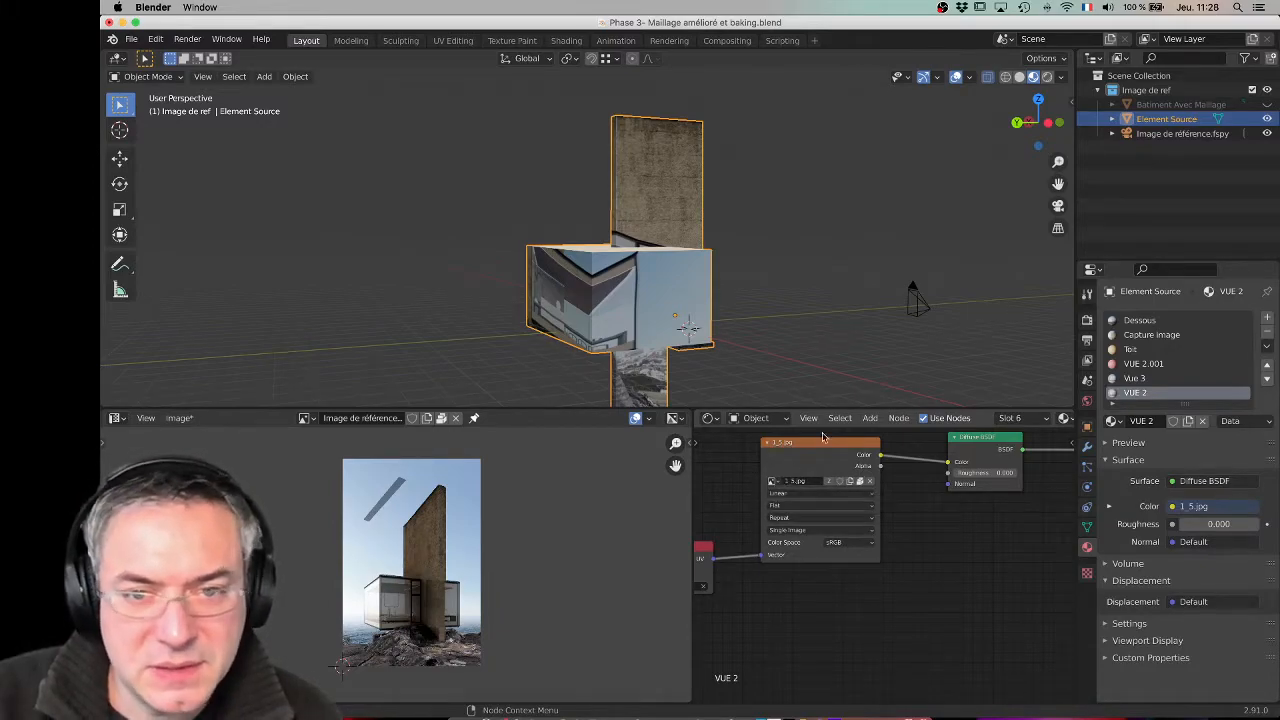
{"action": "middle_click_drag", "start_coordinate": [800, 280], "coordinate": [720, 291]}
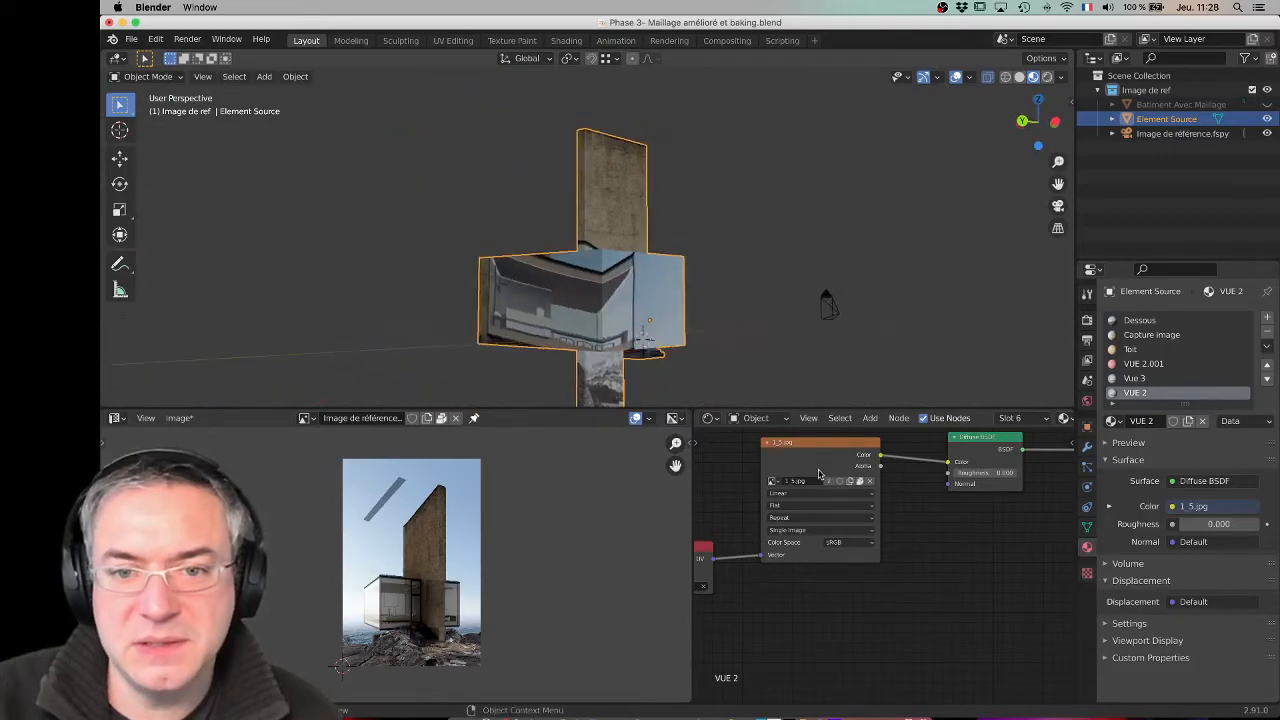
Step: Load 1_4.jpg as the VUE 2 material's image texture and inspect the textured building from all sides
{"action": "left_click", "coordinate": [869, 481]}
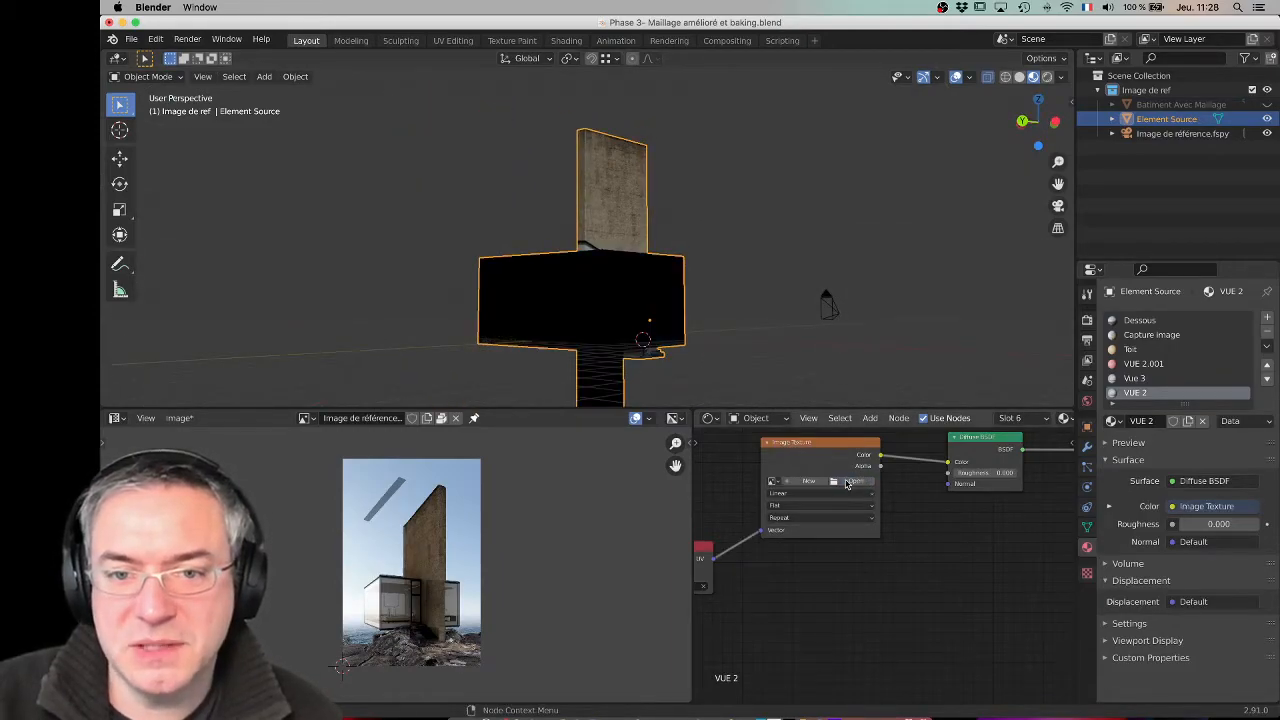
{"action": "left_click", "coordinate": [849, 482]}
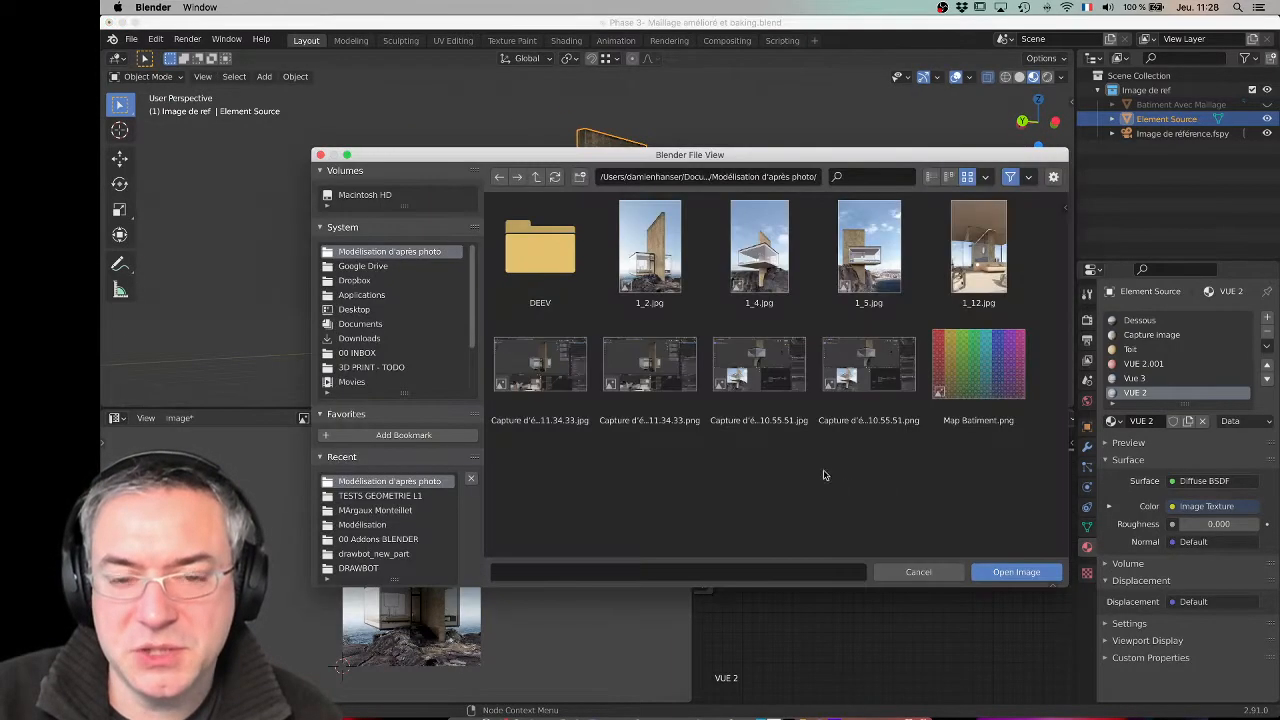
{"action": "double_click", "coordinate": [760, 257]}
{"action": "middle_click_drag", "start_coordinate": [772, 328], "coordinate": [640, 236]}
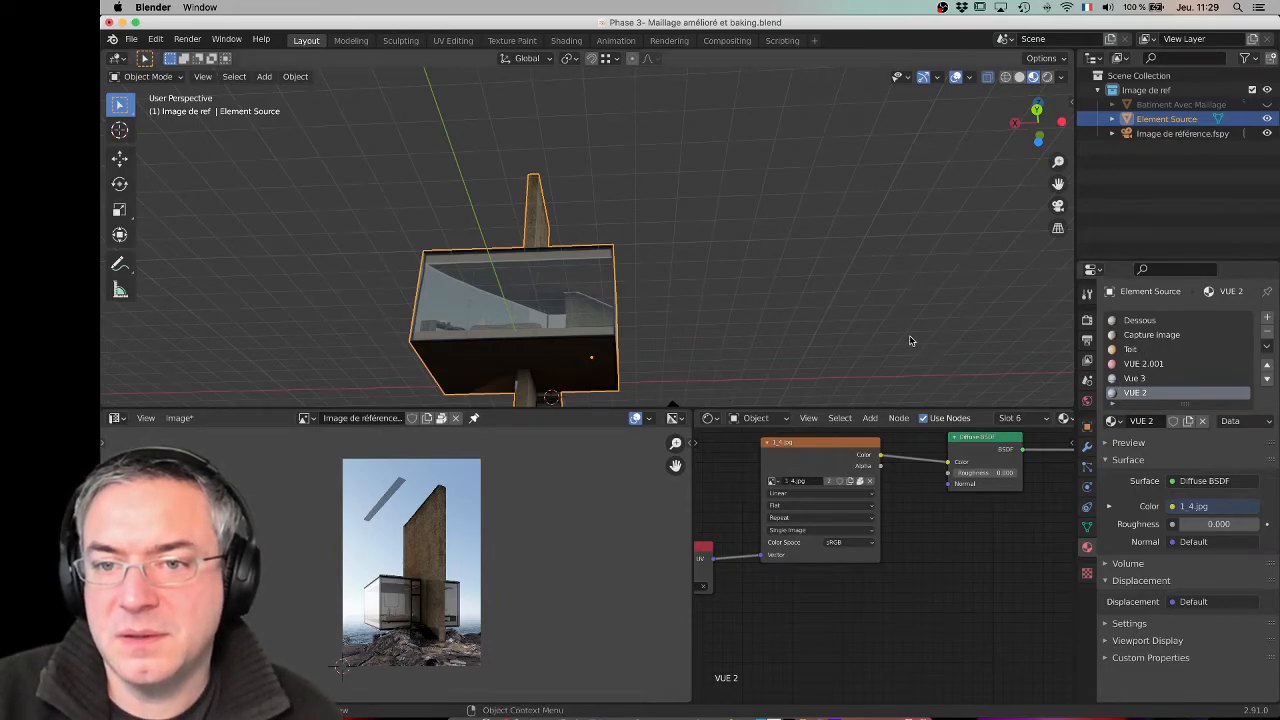
{"action": "middle_click_drag", "start_coordinate": [780, 360], "coordinate": [505, 405]}
{"action": "scroll", "coordinate": [672, 107], "scroll_direction": "down", "scroll_amount": 6}
{"action": "middle_click_drag", "start_coordinate": [672, 107], "coordinate": [683, 163]}
{"action": "middle_click_drag", "start_coordinate": [605, 228], "coordinate": [810, 293]}
Step: Display the Map Batiment image in the image editor and clear the object selection
{"action": "left_click", "coordinate": [307, 418]}
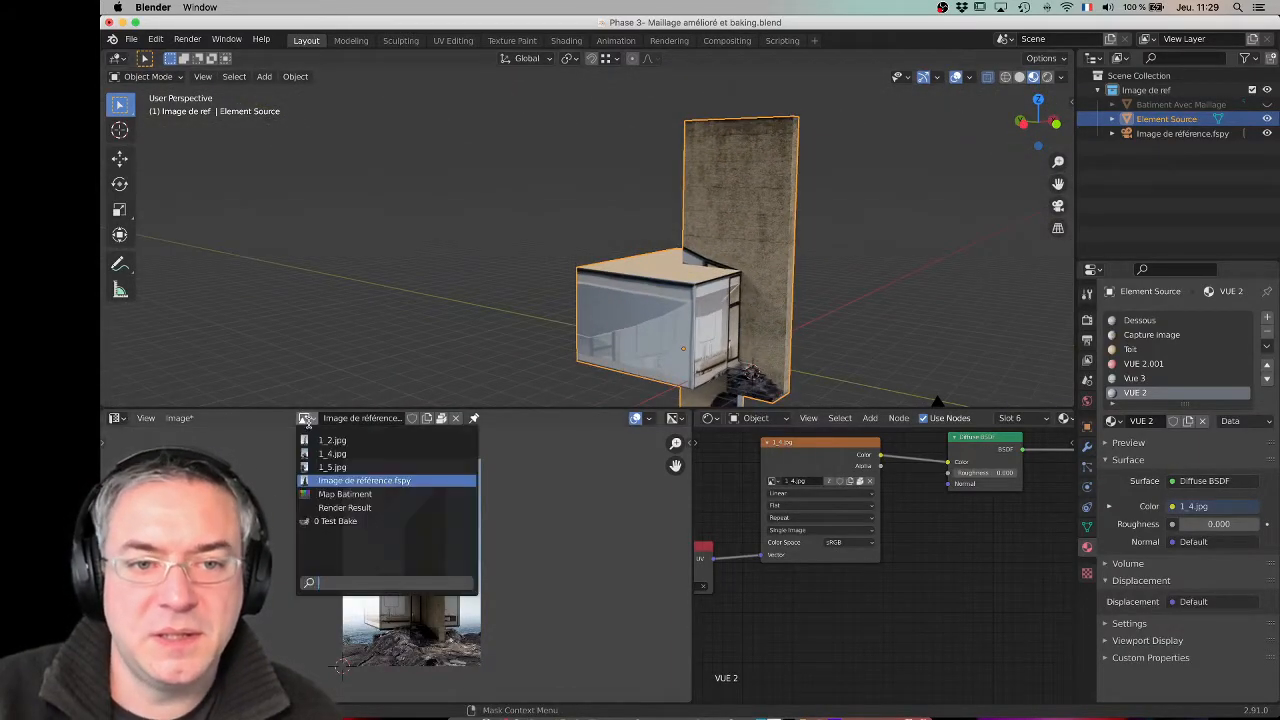
{"action": "left_click", "coordinate": [350, 494]}
{"action": "scroll", "coordinate": [460, 523], "scroll_direction": "up", "scroll_amount": 4}
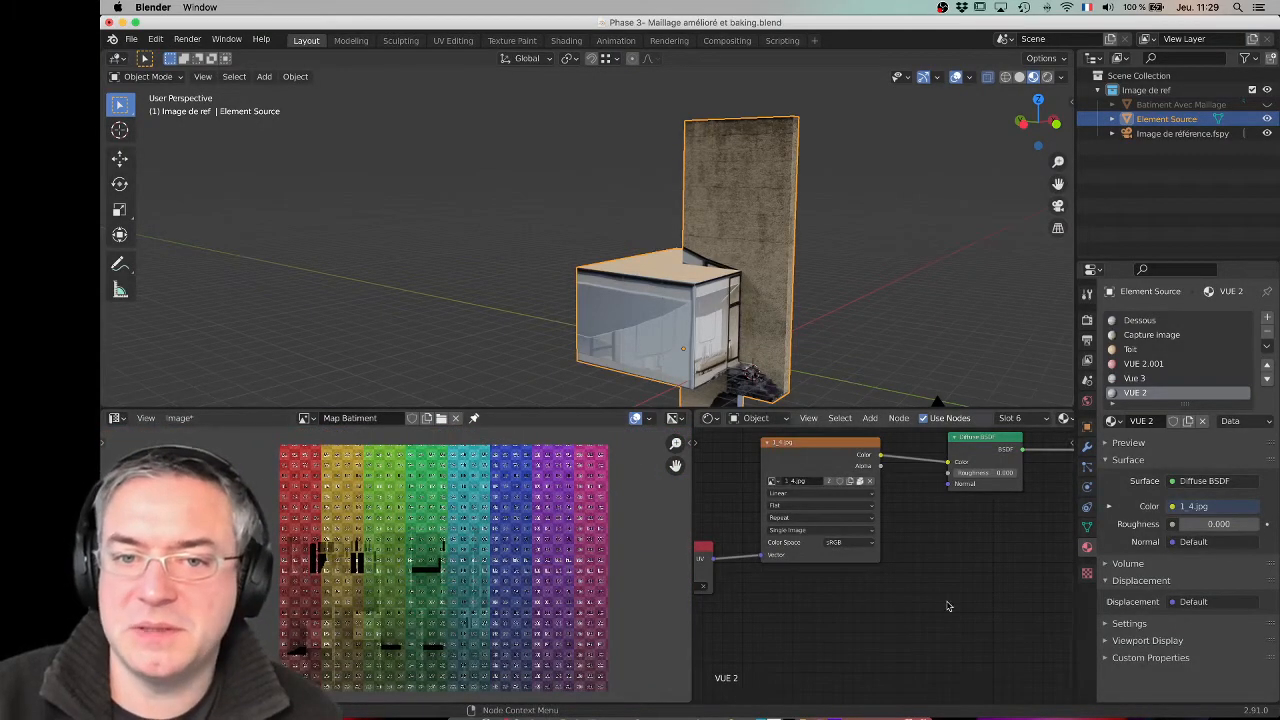
{"action": "scroll", "coordinate": [951, 609], "scroll_direction": "down", "scroll_amount": 3}
{"action": "middle_click_drag", "start_coordinate": [947, 550], "coordinate": [932, 555]}
{"action": "left_click", "coordinate": [1021, 210]}
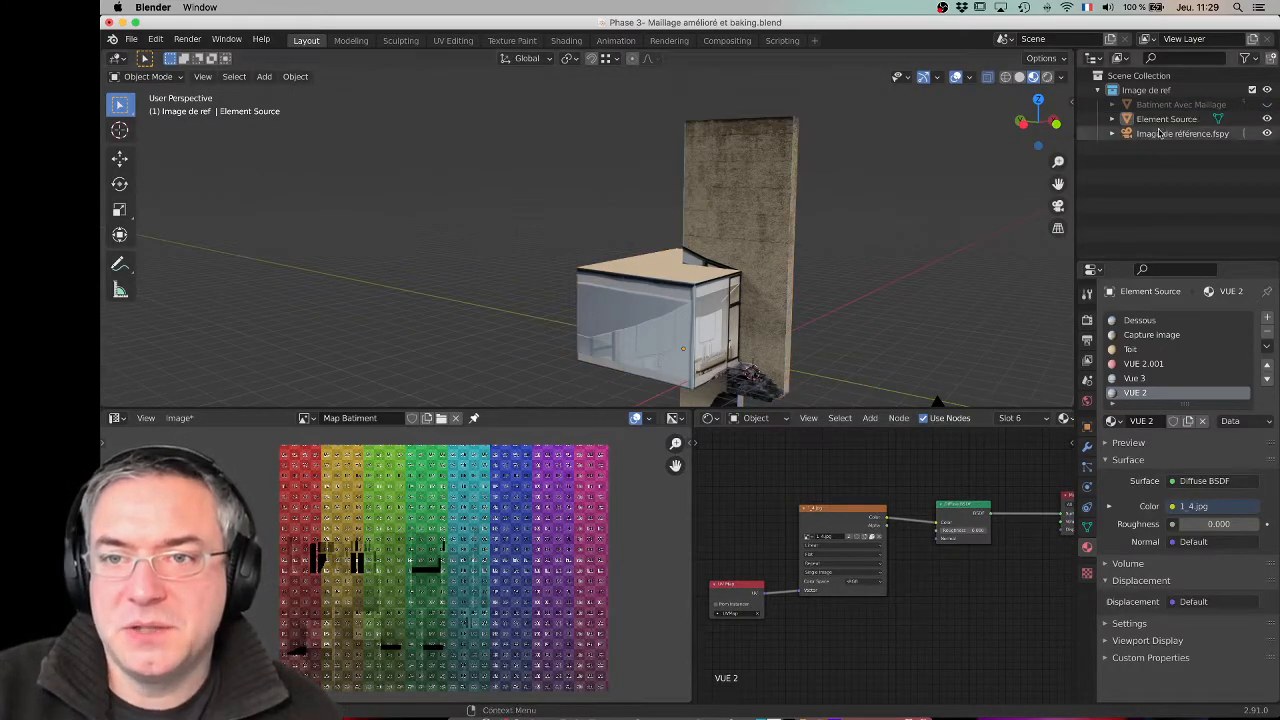
Step: Unhide and select Batiment Avec Maillage, and examine the Map Batiment image texture node of its Textures Batiment material
{"action": "left_click", "coordinate": [1267, 105]}
{"action": "left_click", "coordinate": [1180, 104]}
{"action": "middle_click_drag", "start_coordinate": [940, 690], "coordinate": [851, 549]}
{"action": "scroll", "coordinate": [851, 549], "scroll_direction": "up", "scroll_amount": 2}
{"action": "scroll", "coordinate": [851, 549], "scroll_direction": "up", "scroll_amount": 4}
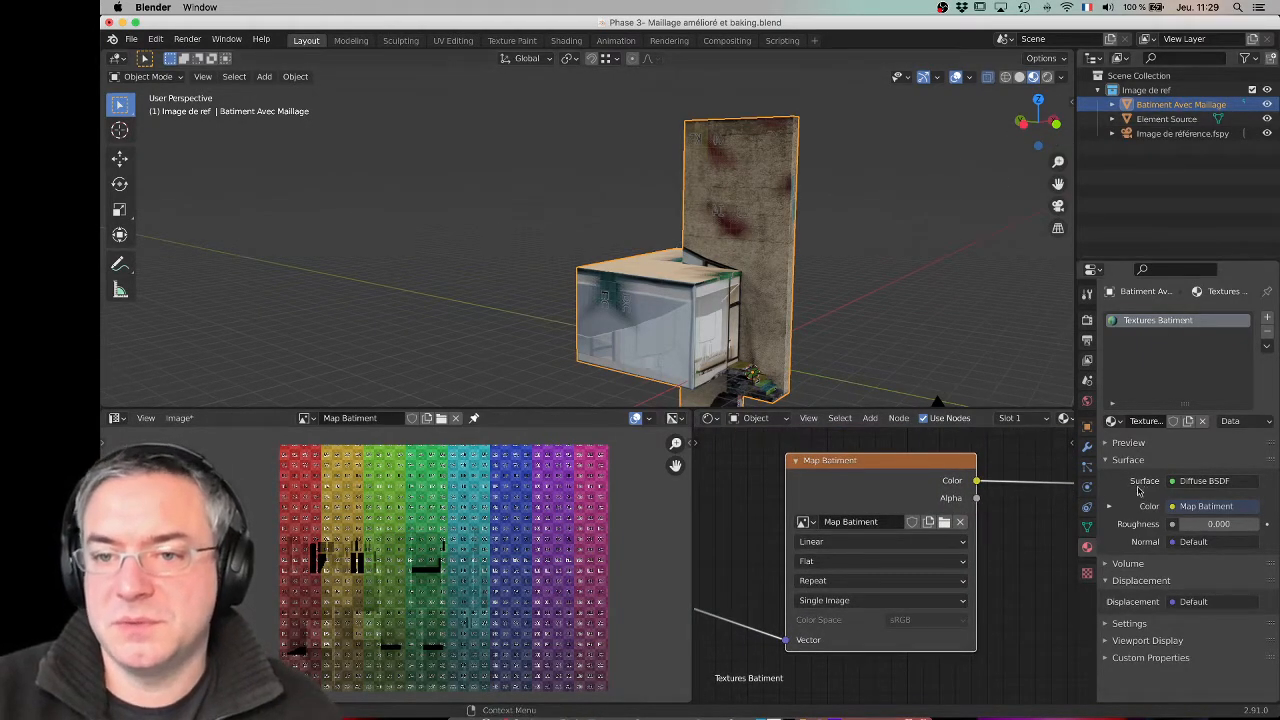
Step: Enable Selected to Active in the Cycles bake settings
{"action": "left_click", "coordinate": [1088, 321]}
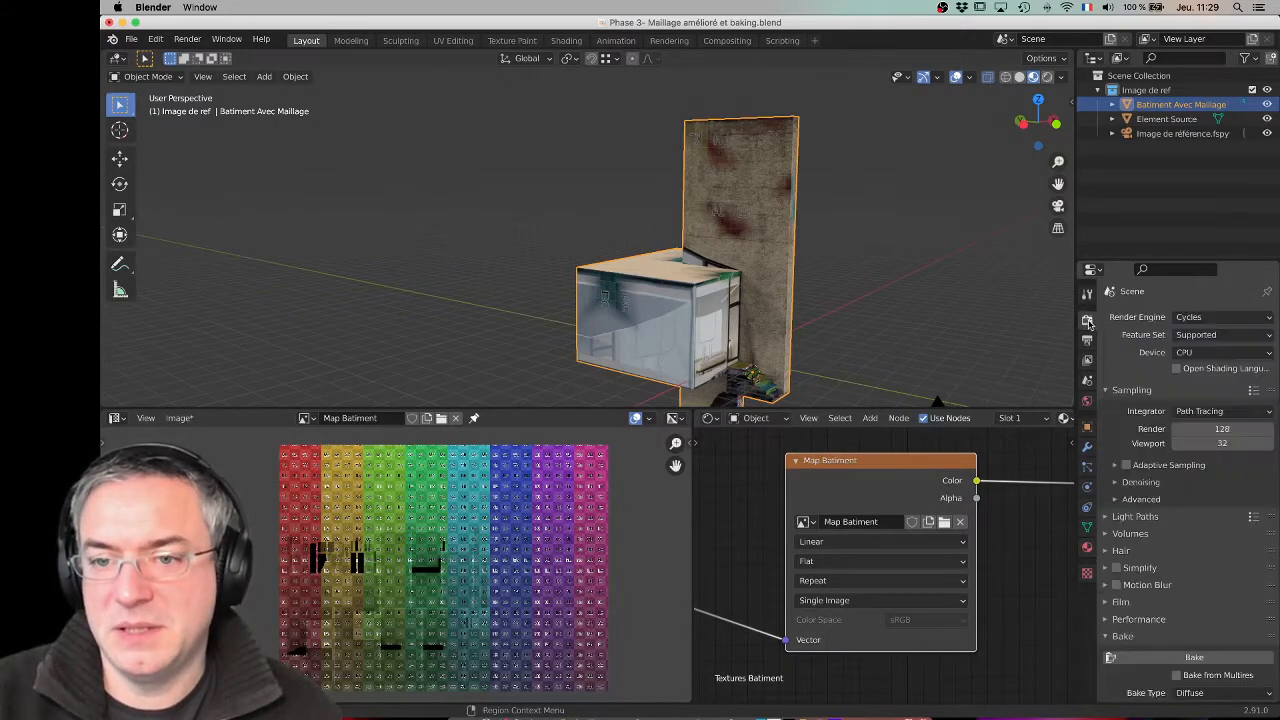
{"action": "scroll", "coordinate": [1200, 540], "scroll_direction": "down", "scroll_amount": 2}
{"action": "scroll", "coordinate": [1200, 540], "scroll_direction": "down", "scroll_amount": 5}
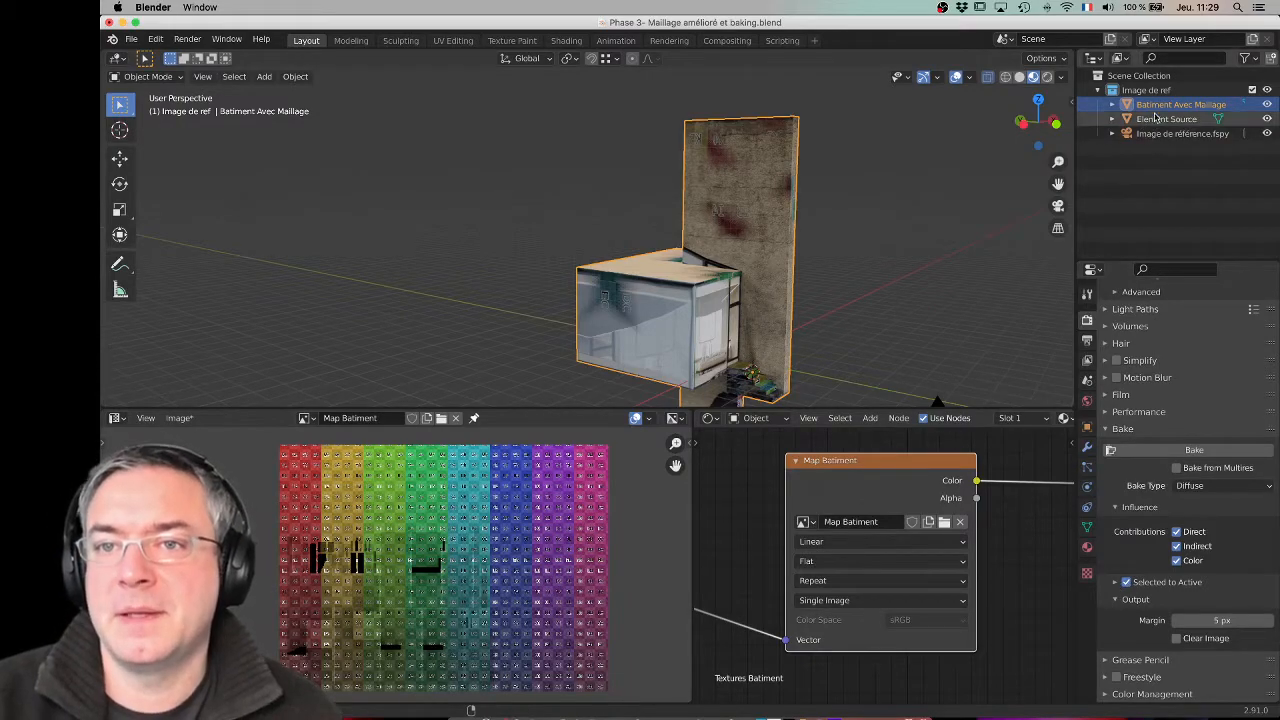
Step: Reselect Batiment Avec Maillage and Element Source with Element Source active, and bake the Diffuse pass
{"action": "left_click", "coordinate": [1171, 203]}
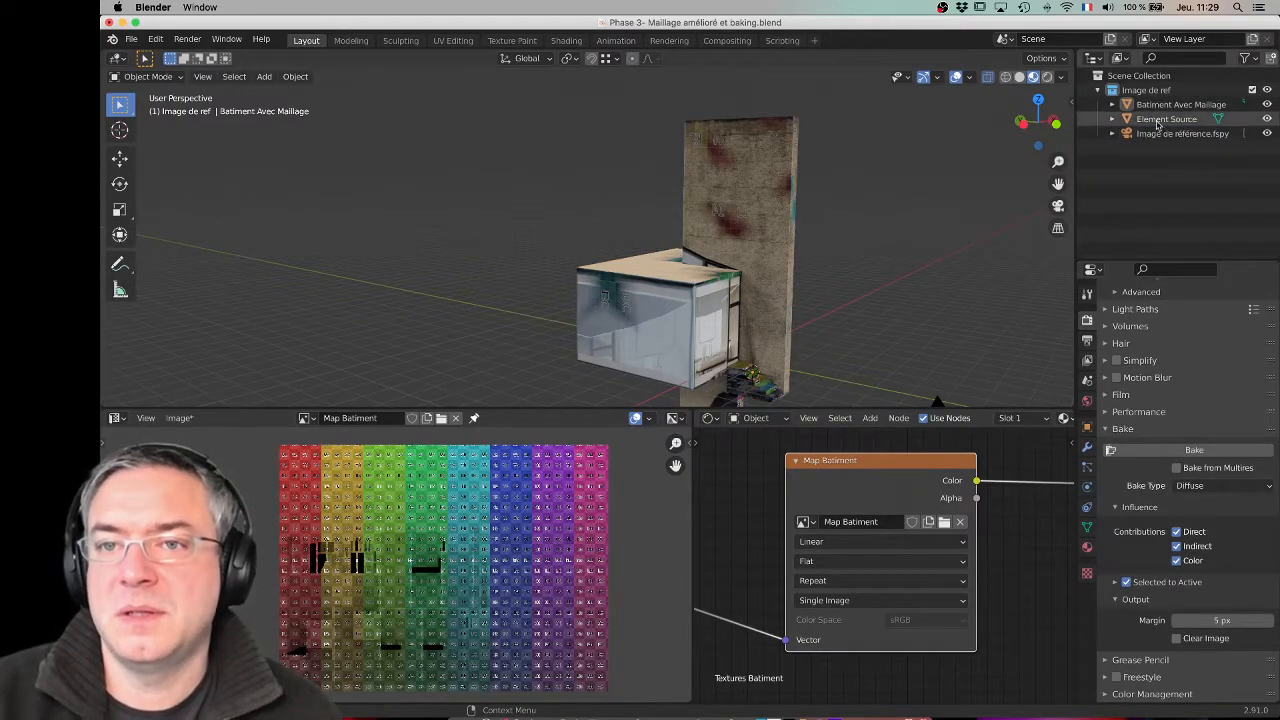
{"action": "left_click", "coordinate": [1162, 119]}
{"action": "left_click", "coordinate": [1156, 105], "text": "ctrl"}
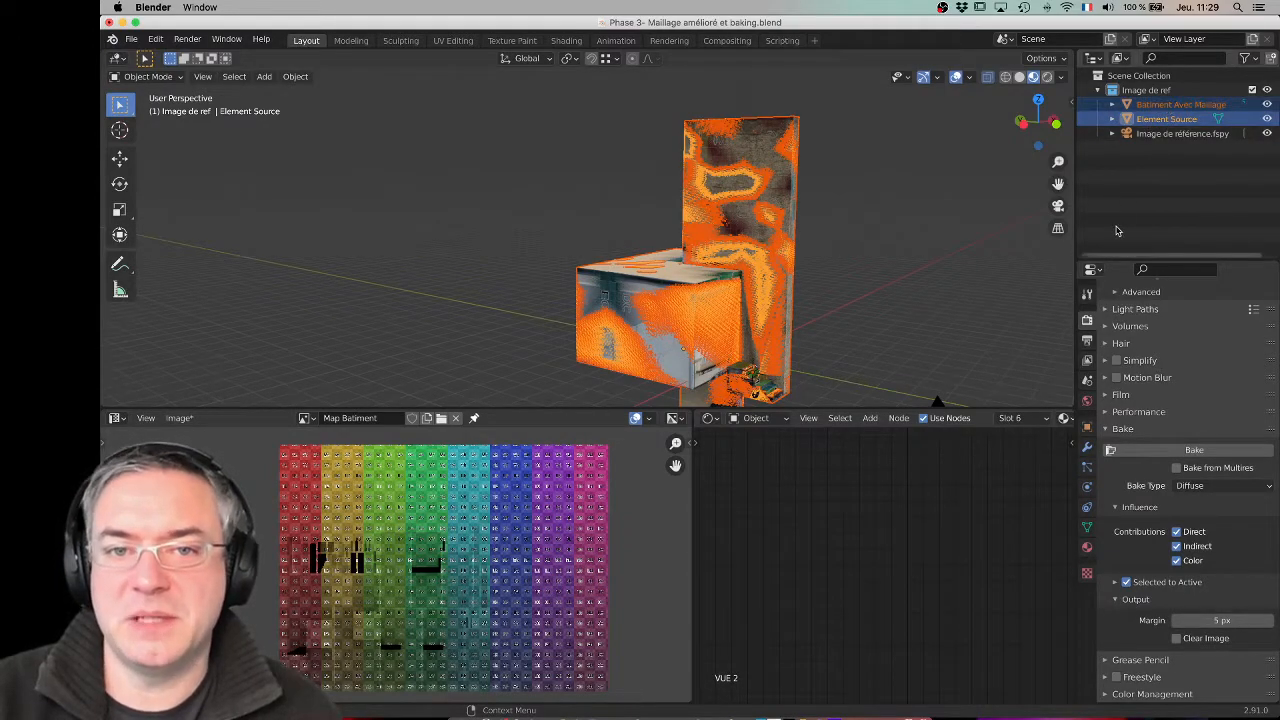
{"action": "left_click", "coordinate": [1195, 452]}
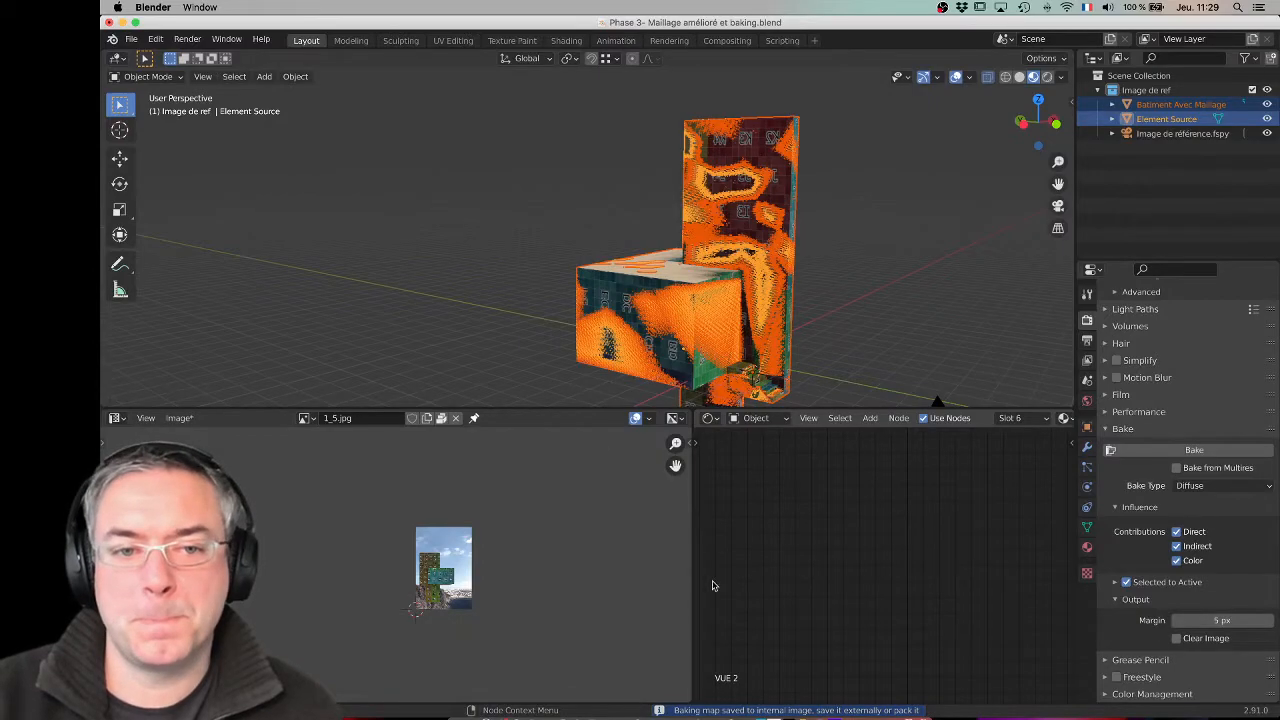
Step: Examine the 1_5.jpg image for baked-in changes, clear the selection, and inspect the building's textures in the viewport
{"action": "scroll", "coordinate": [403, 551], "scroll_direction": "up", "scroll_amount": 7}
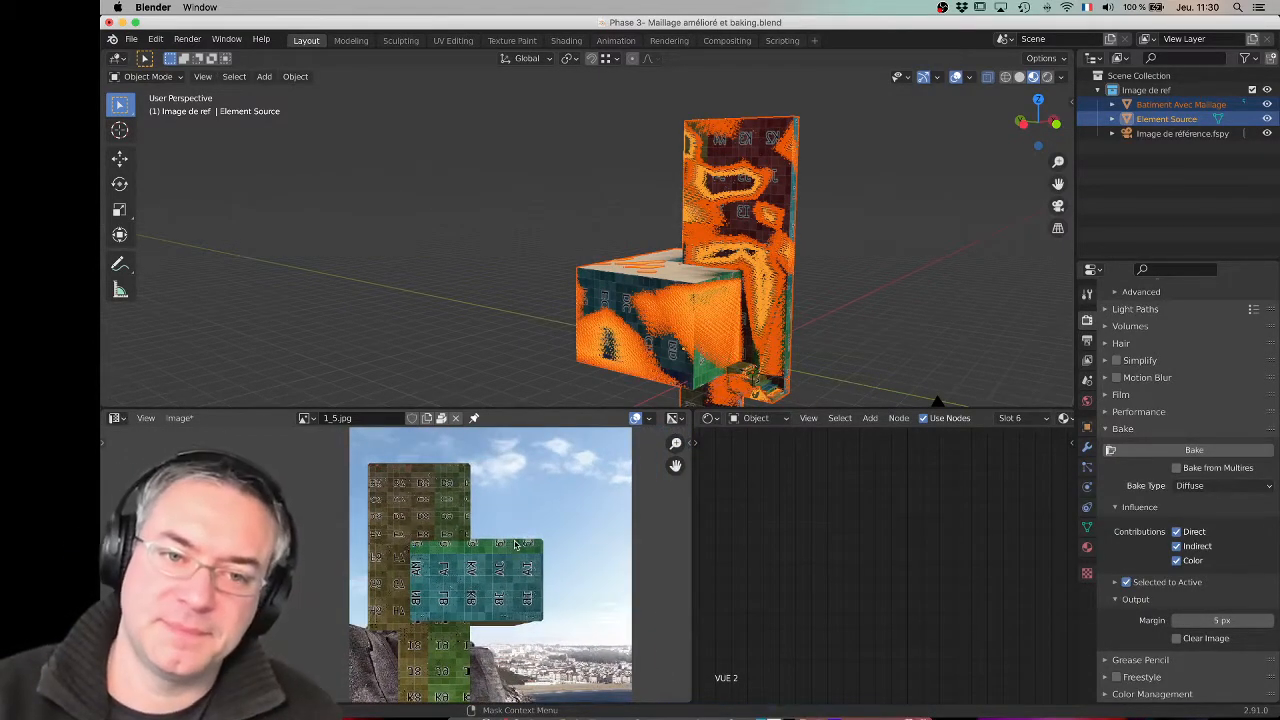
{"action": "scroll", "coordinate": [750, 581], "scroll_direction": "down", "scroll_amount": 4}
{"action": "middle_click_drag", "start_coordinate": [826, 532], "coordinate": [904, 565]}
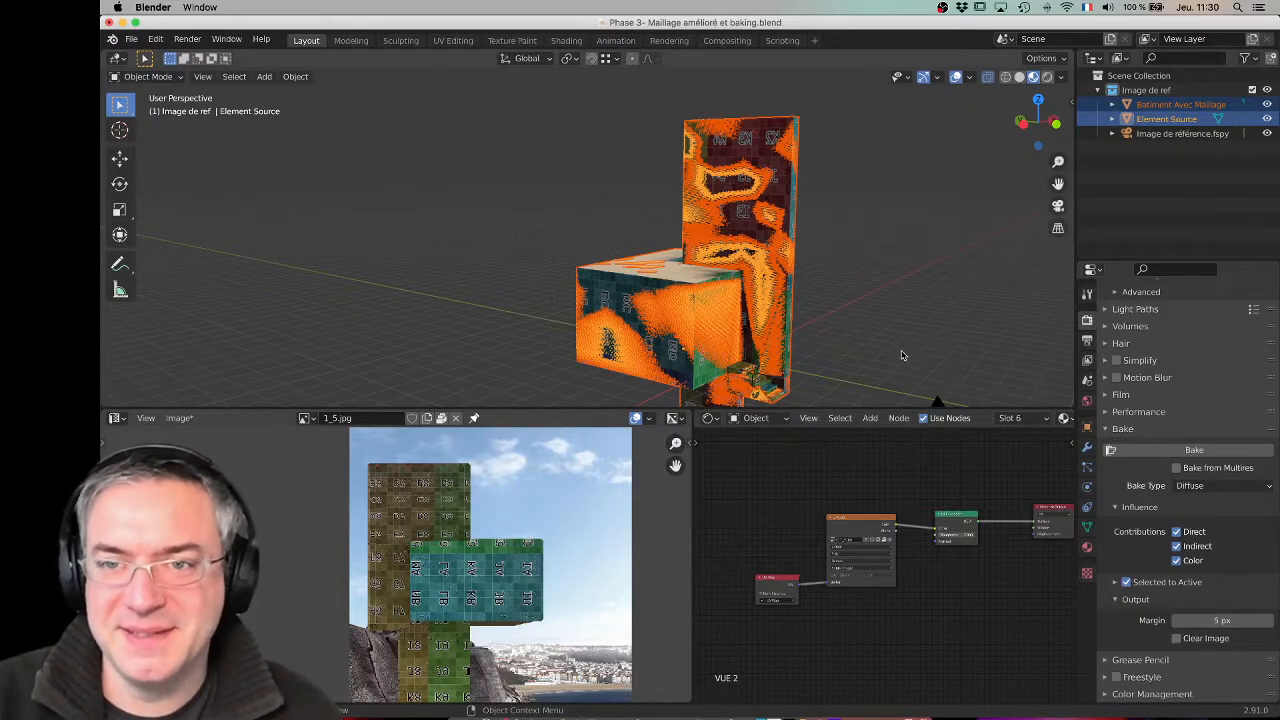
{"action": "middle_click_drag", "start_coordinate": [872, 325], "coordinate": [1003, 203]}
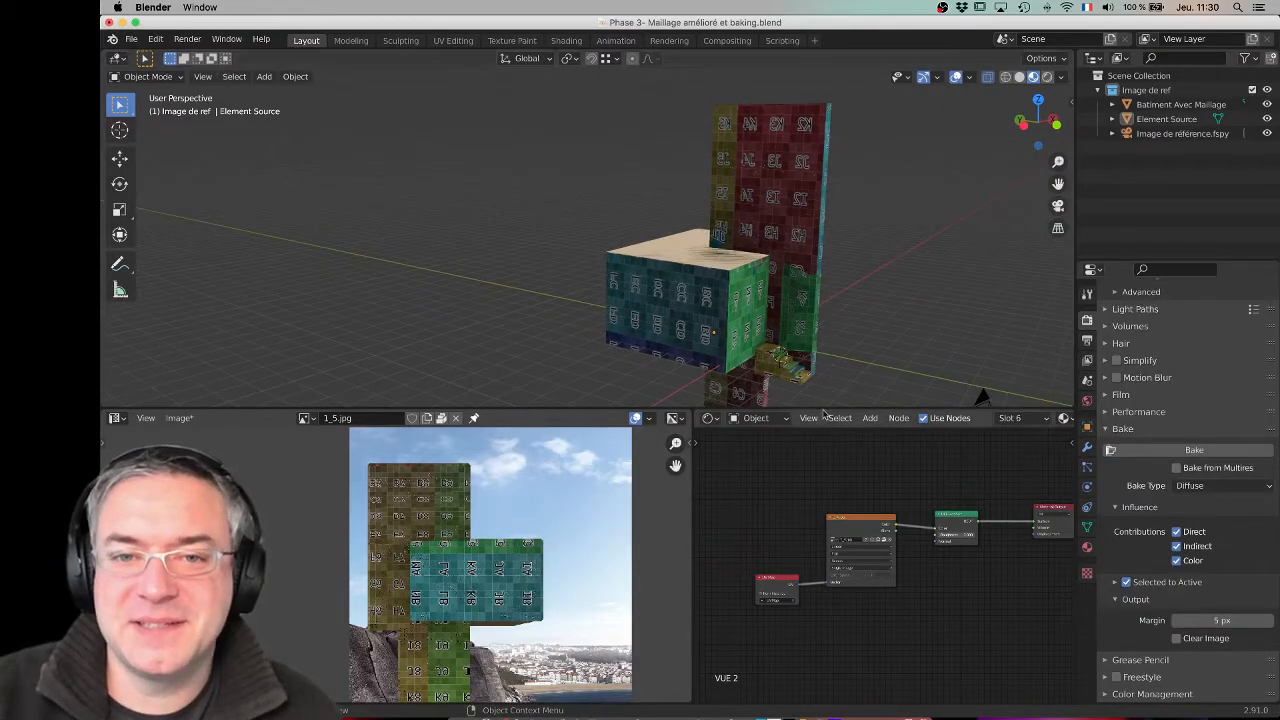
{"action": "middle_click_drag", "start_coordinate": [700, 275], "coordinate": [735, 268]}
{"action": "scroll", "coordinate": [466, 502], "scroll_direction": "down", "scroll_amount": 2}
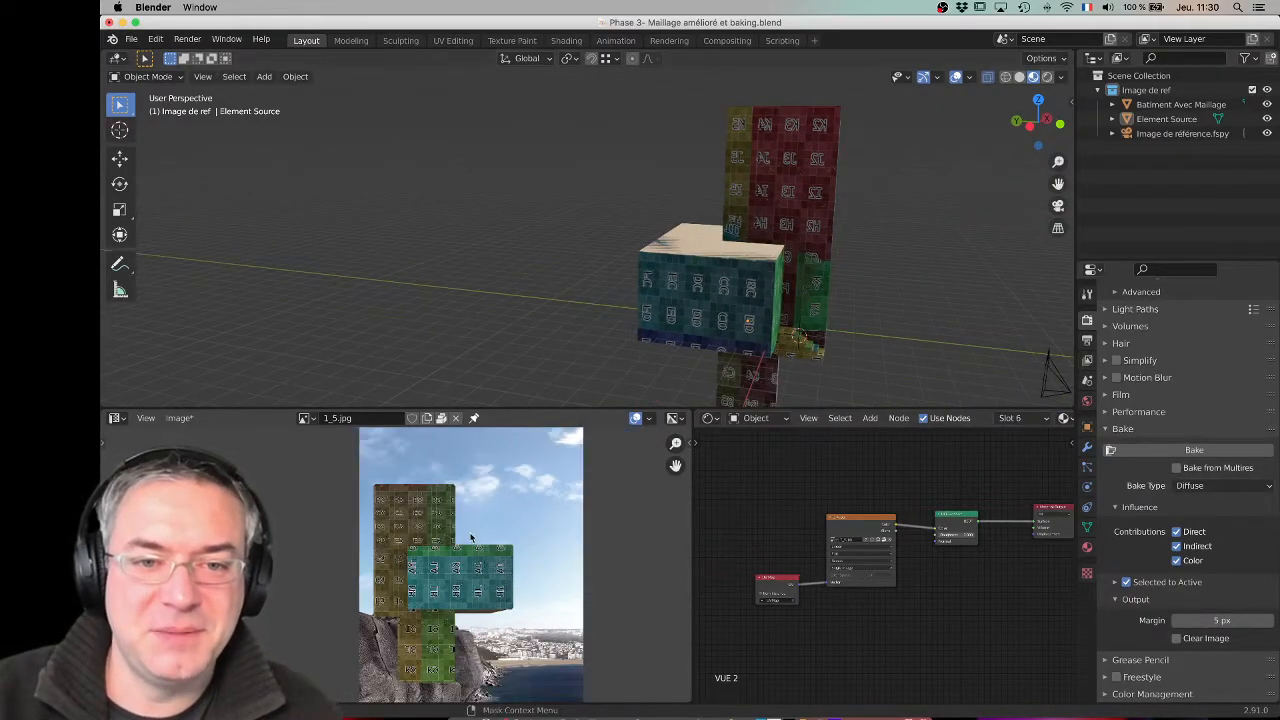
Step: Examine the 1_5.jpg, 1_4.jpg and 1_2.jpg images for baked-in changes
{"action": "scroll", "coordinate": [466, 502], "scroll_direction": "up", "scroll_amount": 1}
{"action": "middle_click_drag", "start_coordinate": [466, 502], "coordinate": [452, 530], "text": "shift"}
{"action": "scroll", "coordinate": [457, 513], "scroll_direction": "down", "scroll_amount": 1}
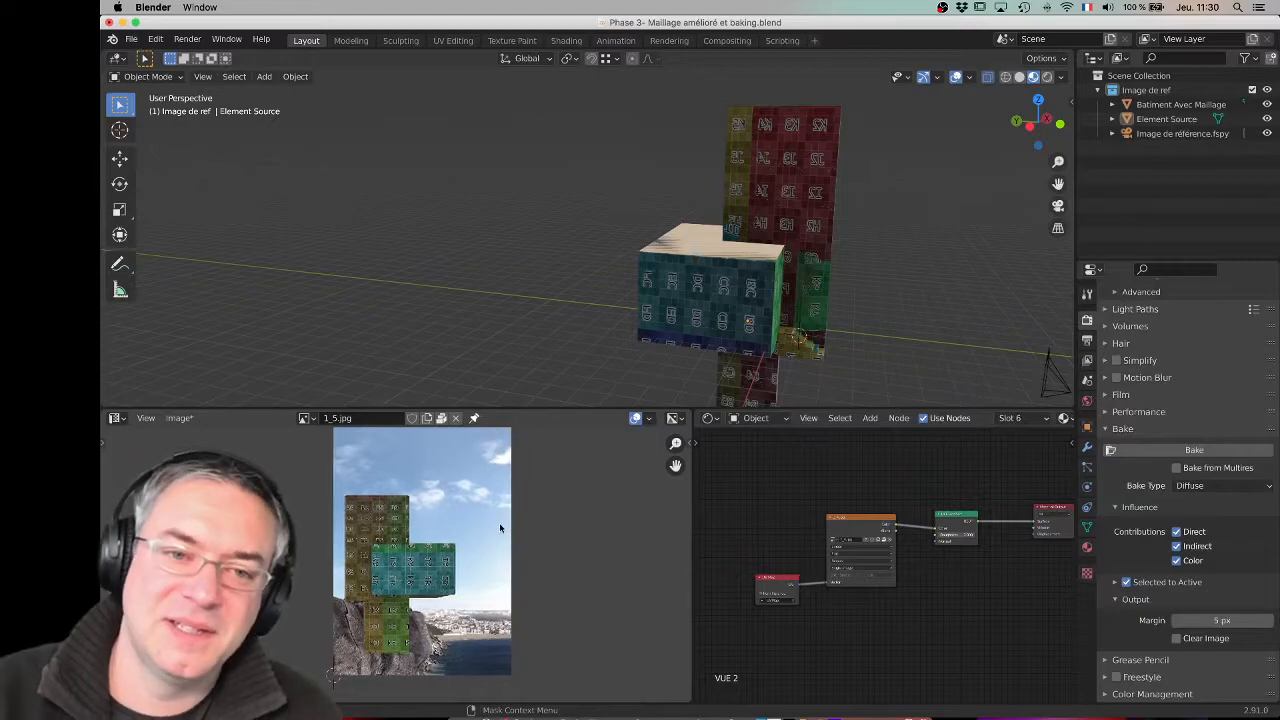
{"action": "left_click", "coordinate": [304, 418]}
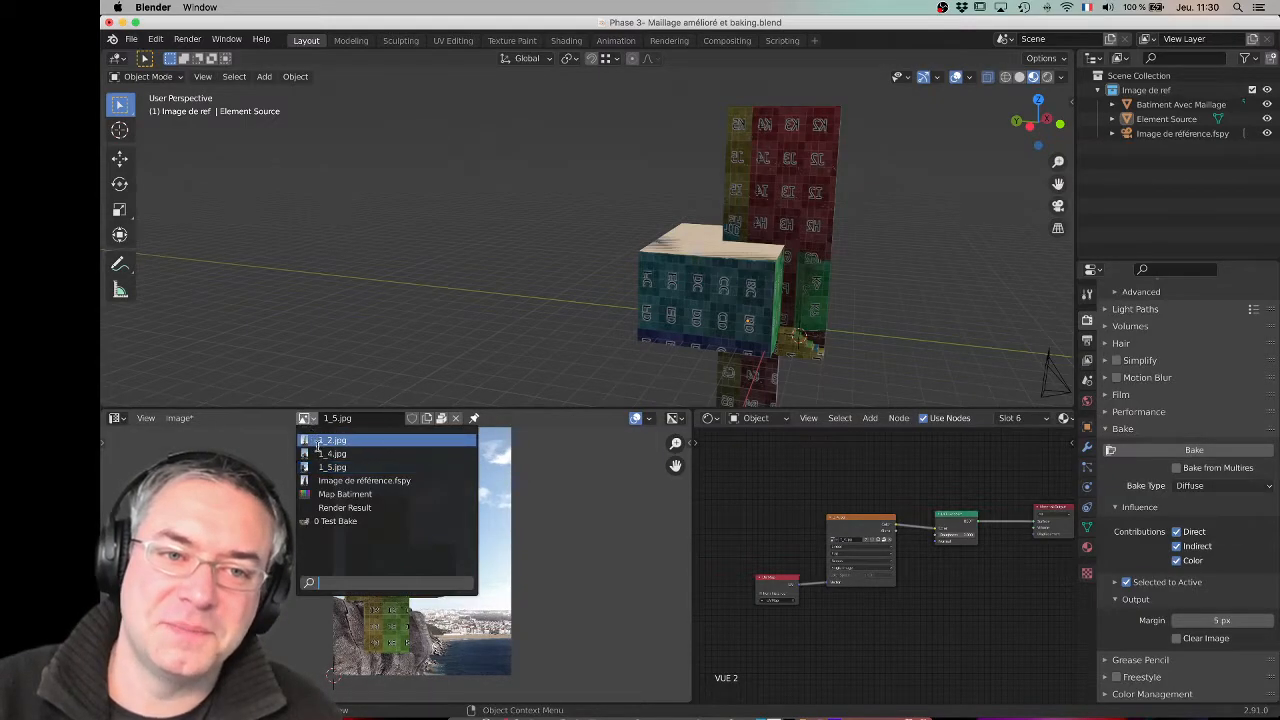
{"action": "left_click", "coordinate": [318, 453]}
{"action": "left_click", "coordinate": [304, 418]}
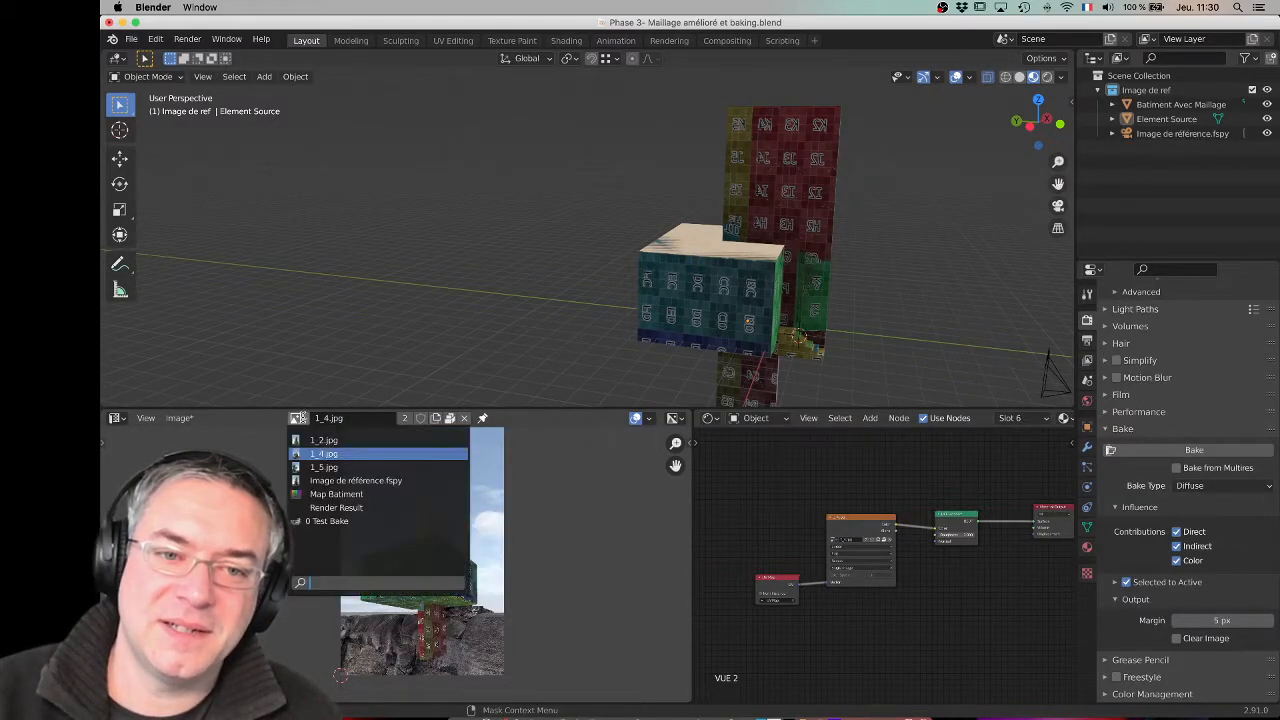
{"action": "left_click", "coordinate": [318, 436]}
{"action": "scroll", "coordinate": [487, 561], "scroll_direction": "up", "scroll_amount": 2}
{"action": "middle_click_drag", "start_coordinate": [488, 561], "coordinate": [394, 535]}
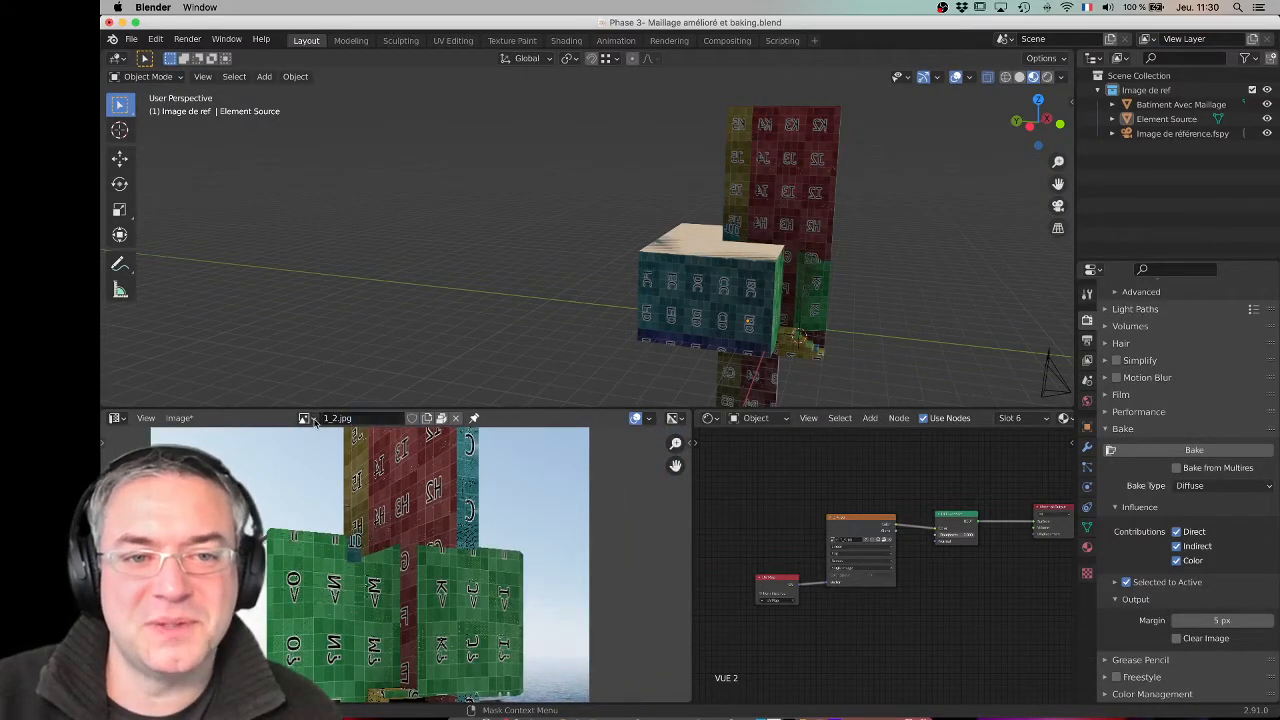
{"action": "left_click", "coordinate": [304, 418]}
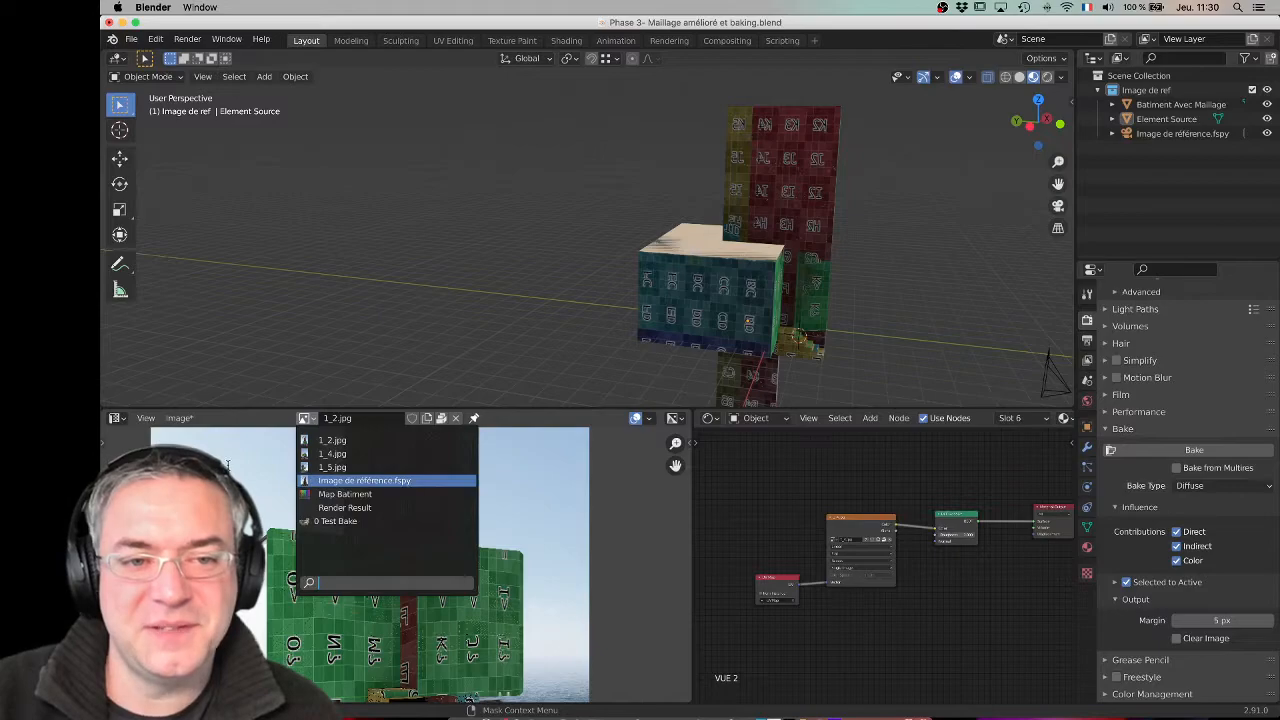
{"action": "scroll", "coordinate": [826, 537], "scroll_direction": "down", "scroll_amount": 1}
{"action": "scroll", "coordinate": [826, 537], "scroll_direction": "right", "scroll_amount": 3}
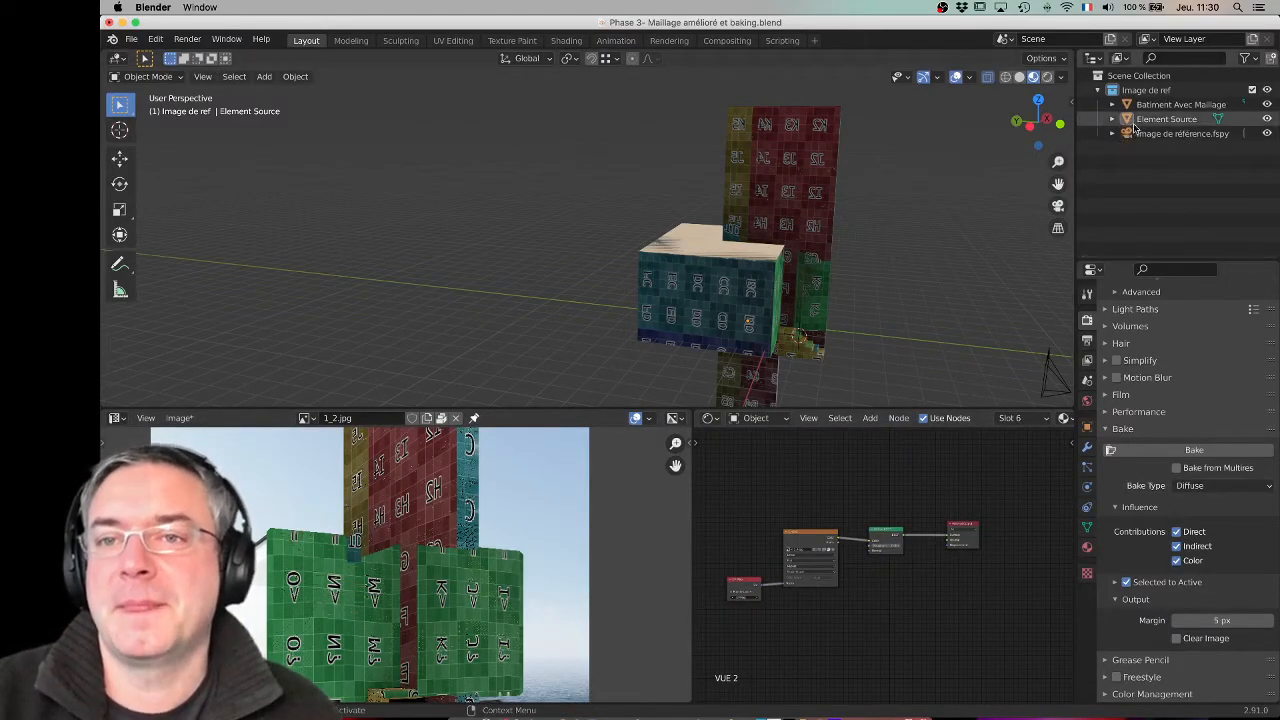
Step: Hide Batiment Avec Maillage, select Element Source and show its material slots
{"action": "left_click", "coordinate": [1267, 104]}
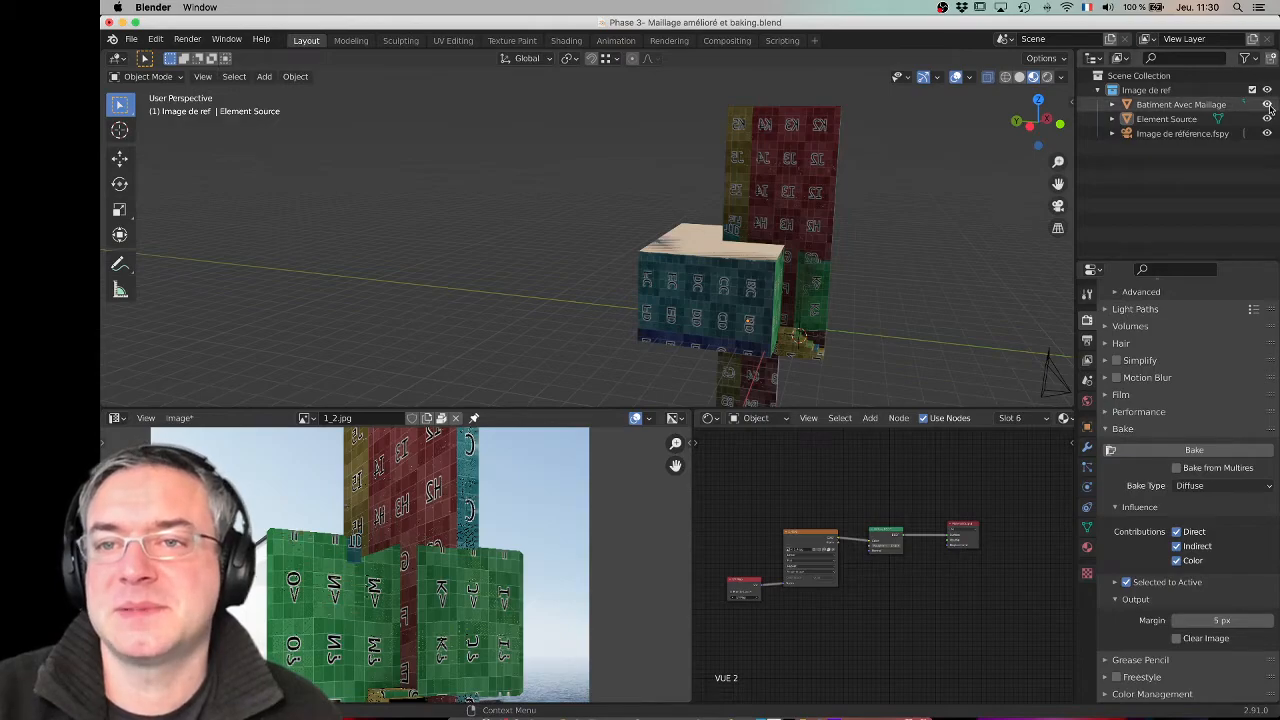
{"action": "left_click", "coordinate": [1166, 119]}
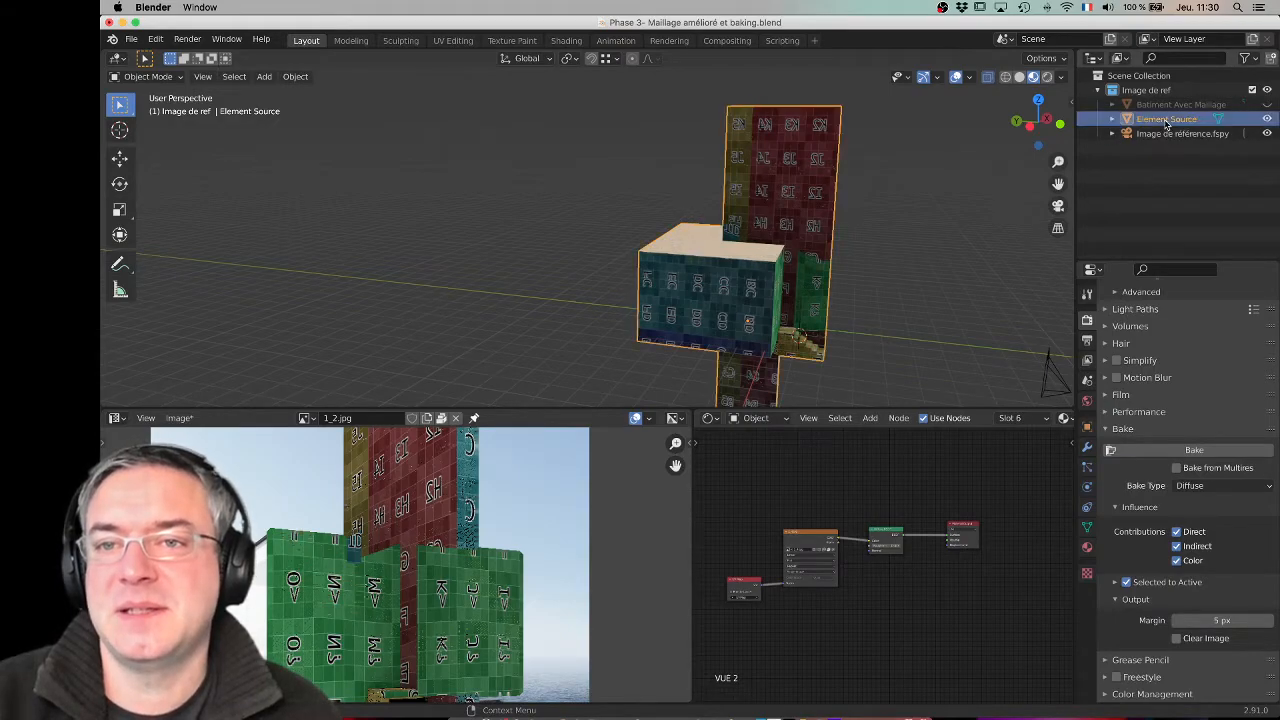
{"action": "left_click", "coordinate": [1088, 547]}
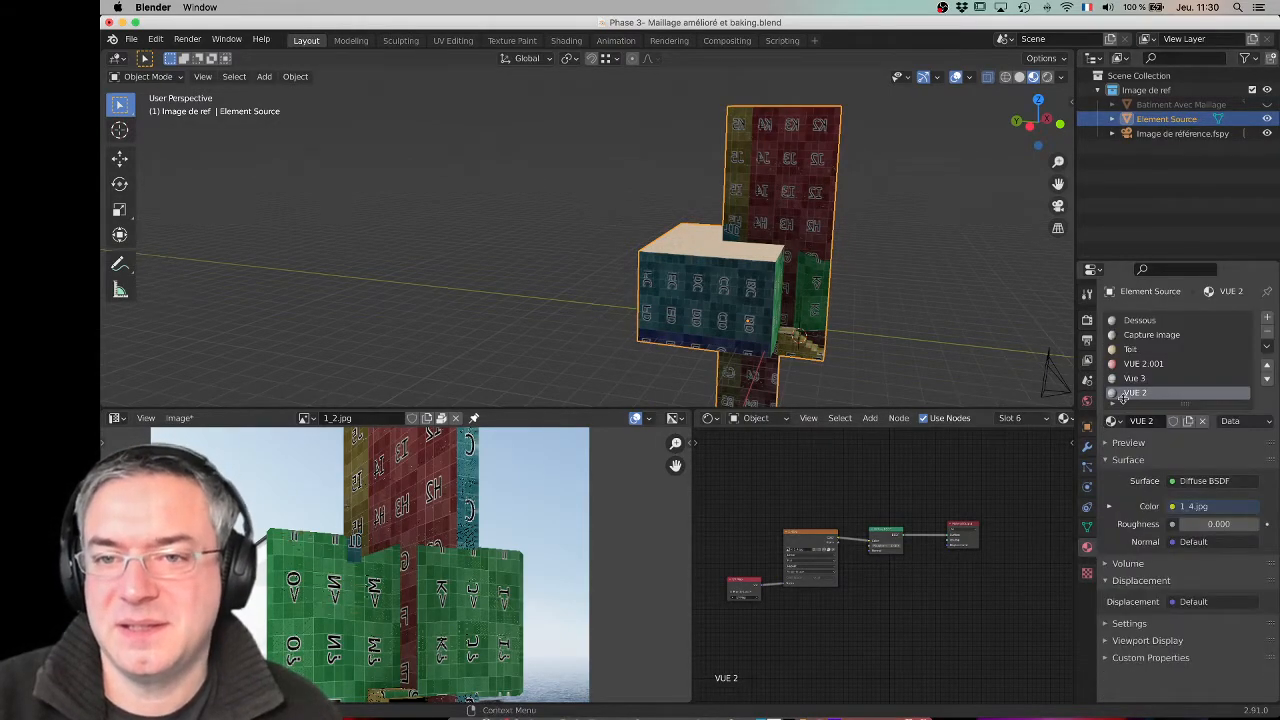
Step: In Element Source's Capture image material, unlink the overwritten texture image and reopen the original 1_2.jpg from disk
{"action": "left_click", "coordinate": [1140, 336]}
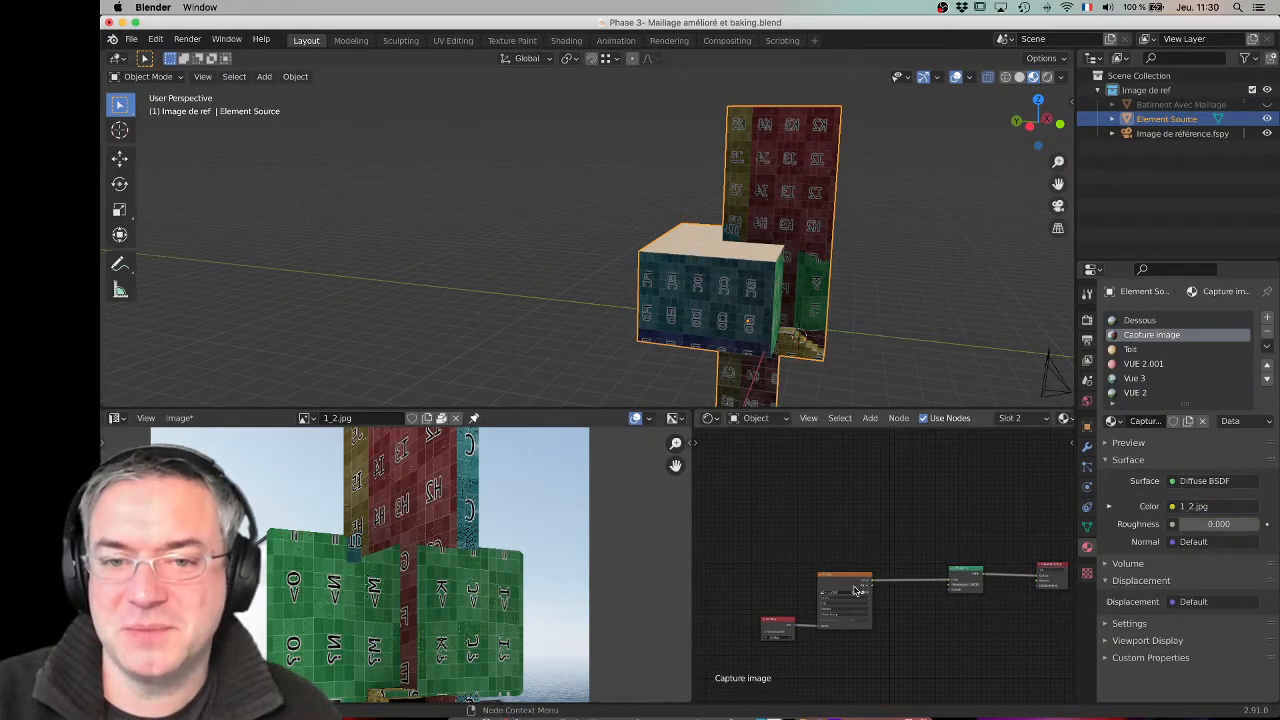
{"action": "scroll", "coordinate": [863, 600], "scroll_direction": "up", "scroll_amount": 4}
{"action": "scroll", "coordinate": [863, 600], "scroll_direction": "up", "scroll_amount": 2}
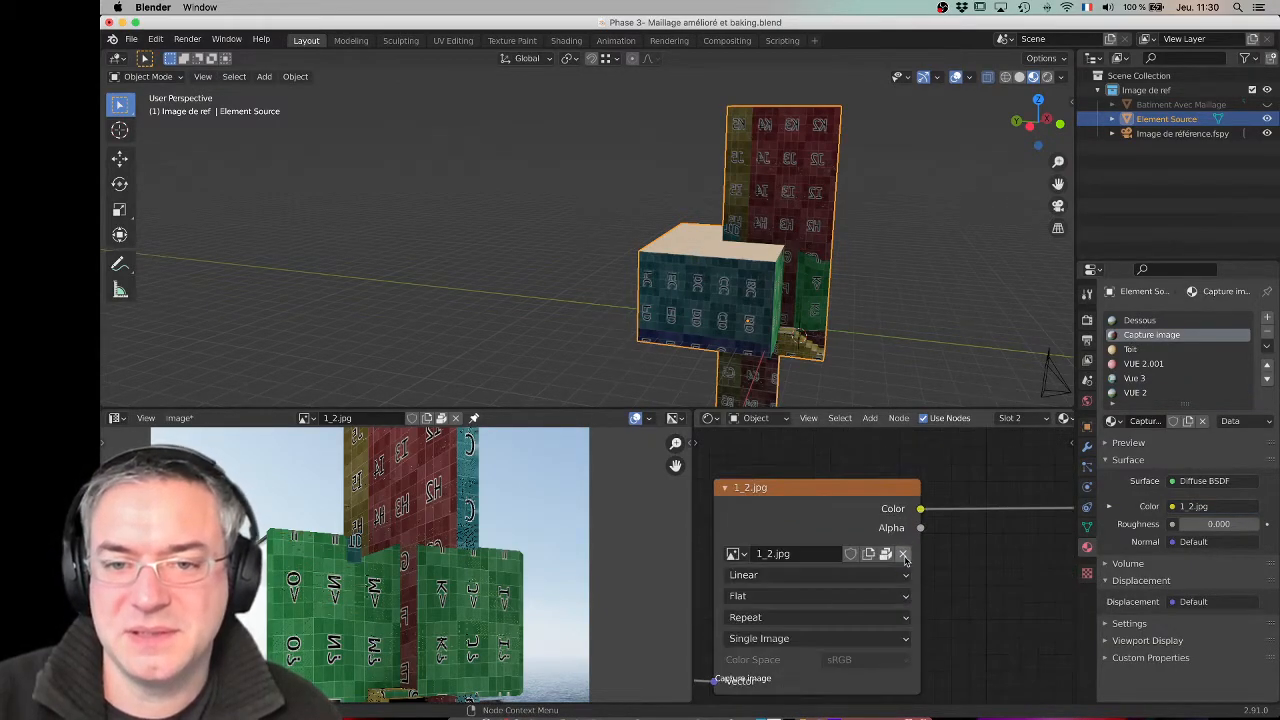
{"action": "left_click", "coordinate": [904, 555]}
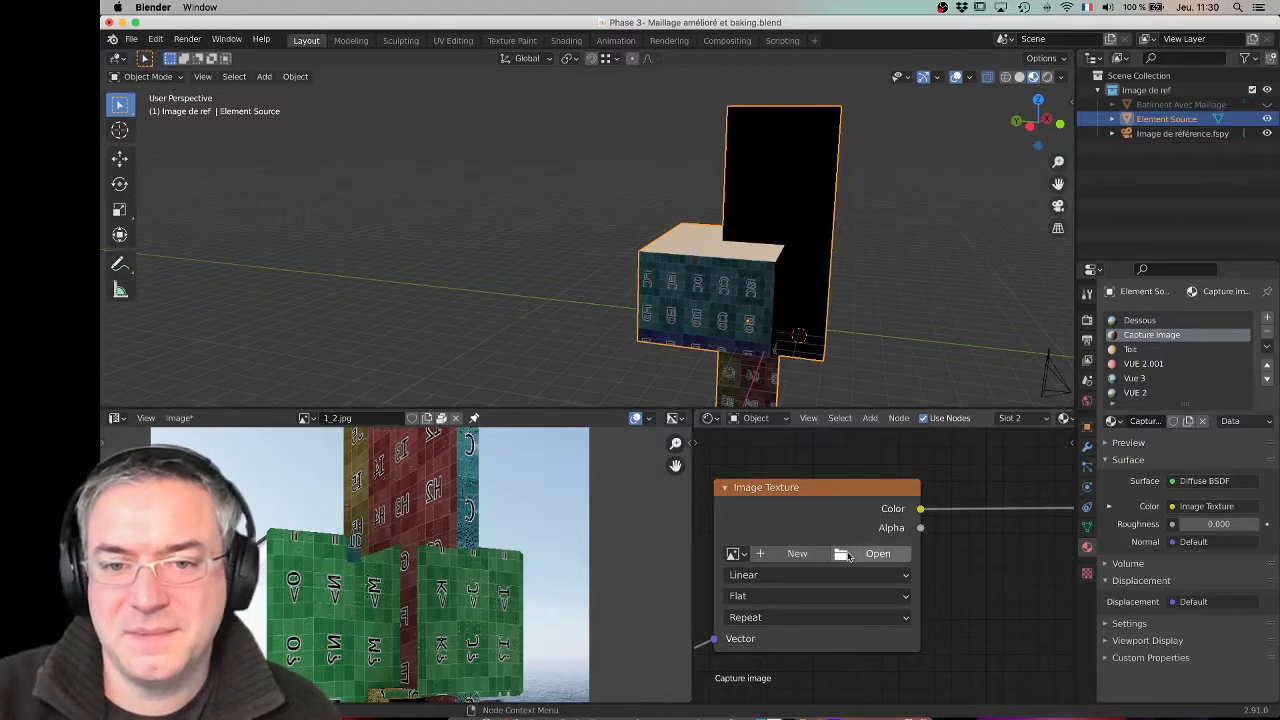
{"action": "left_click", "coordinate": [875, 555]}
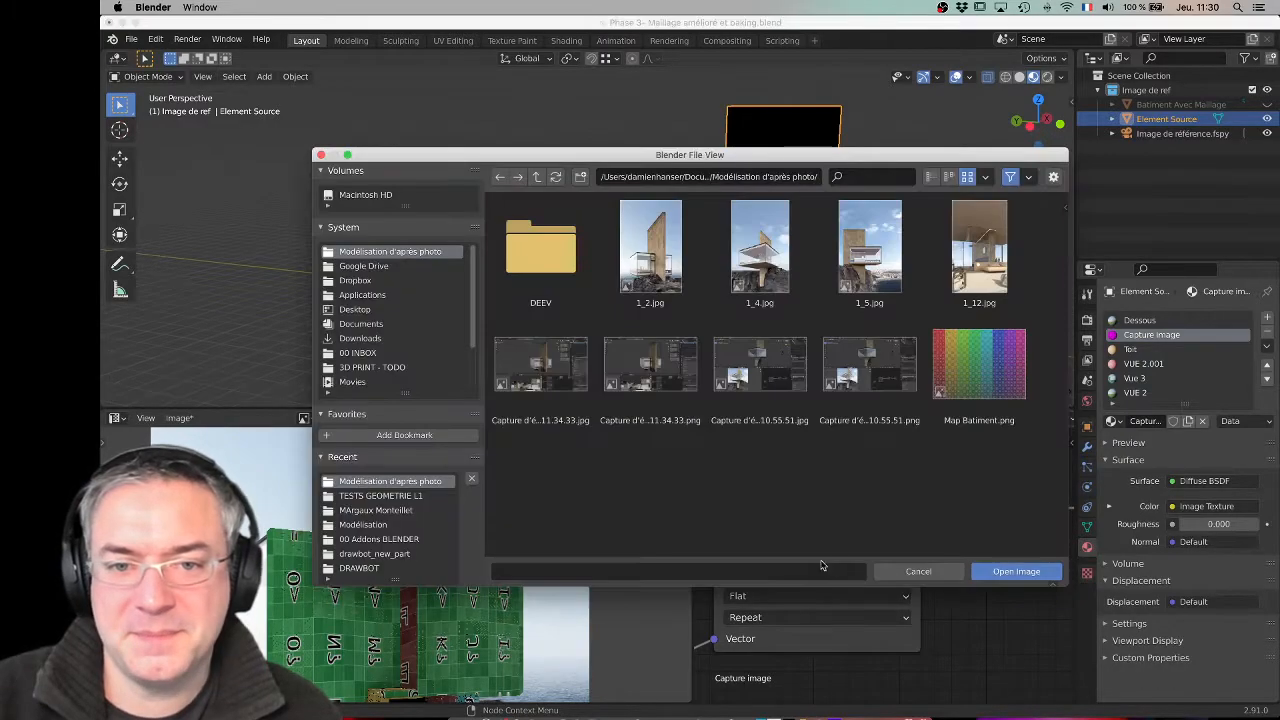
{"action": "double_click", "coordinate": [655, 256]}
{"action": "middle_click_drag", "start_coordinate": [871, 300], "coordinate": [818, 300]}
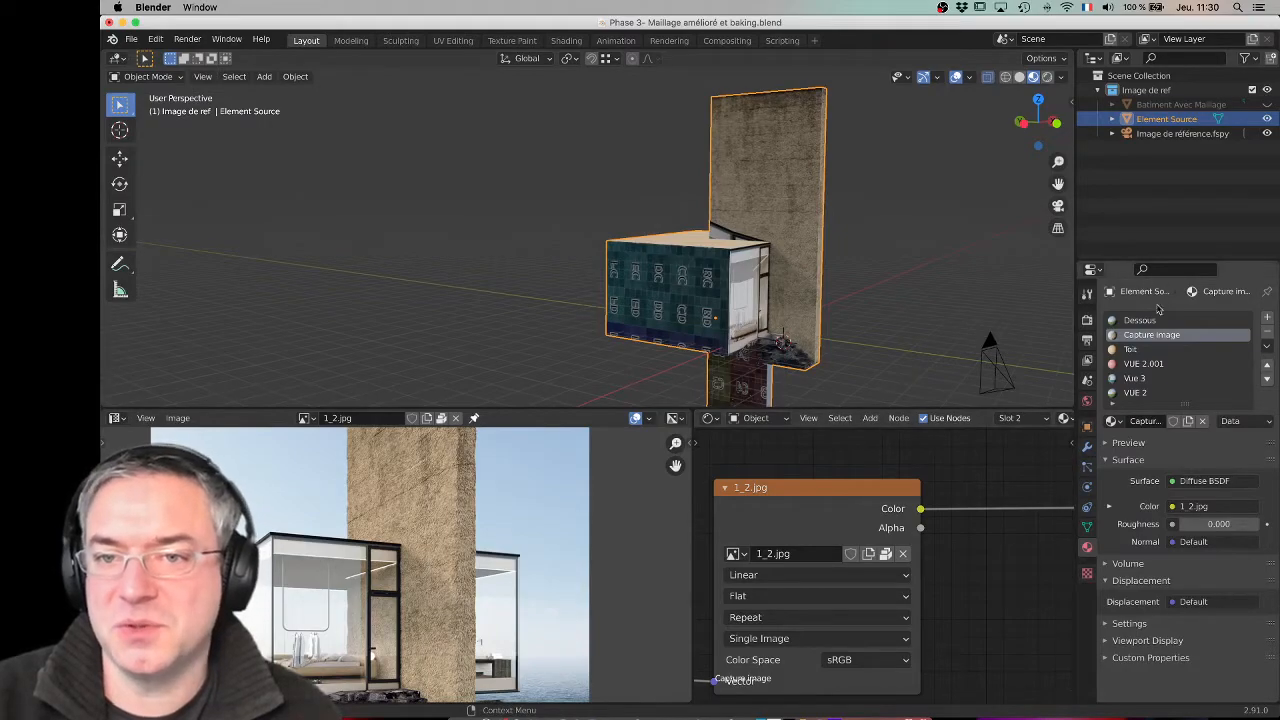
Step: In the Vue 3 material, unlink the overwritten texture image and reopen the original 1_5.jpg from disk
{"action": "left_click", "coordinate": [1135, 379]}
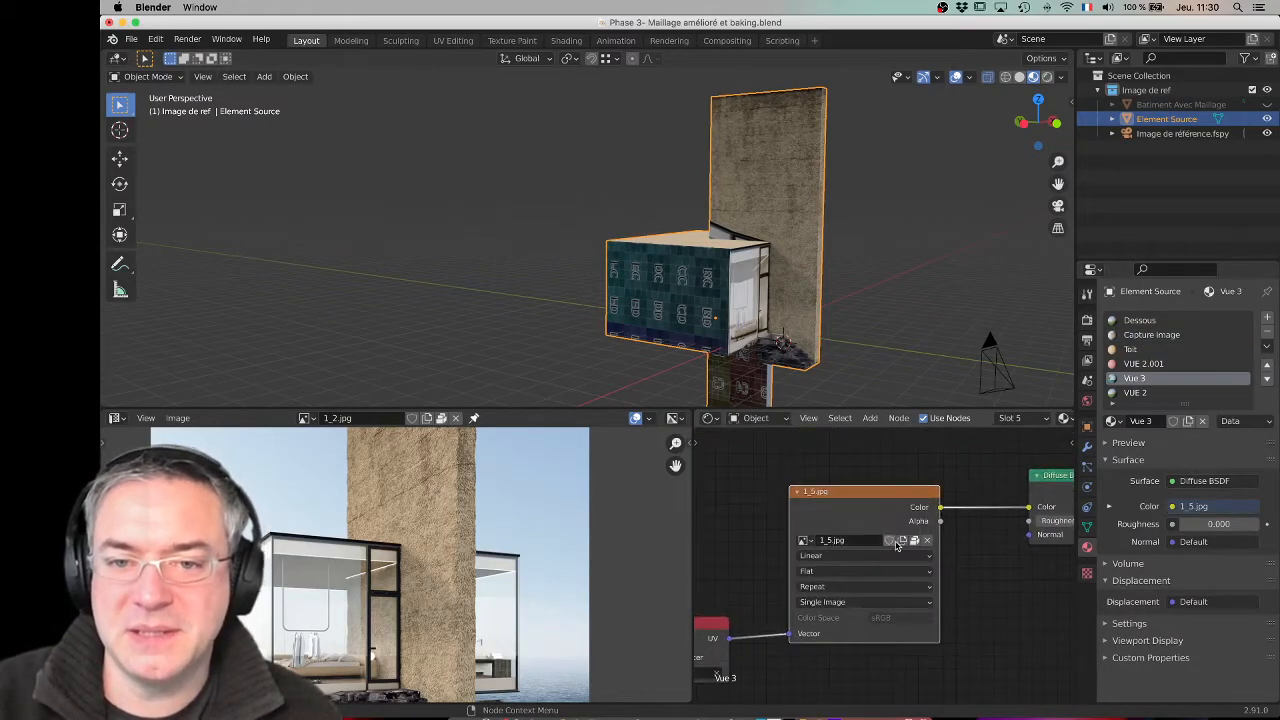
{"action": "left_click", "coordinate": [928, 541]}
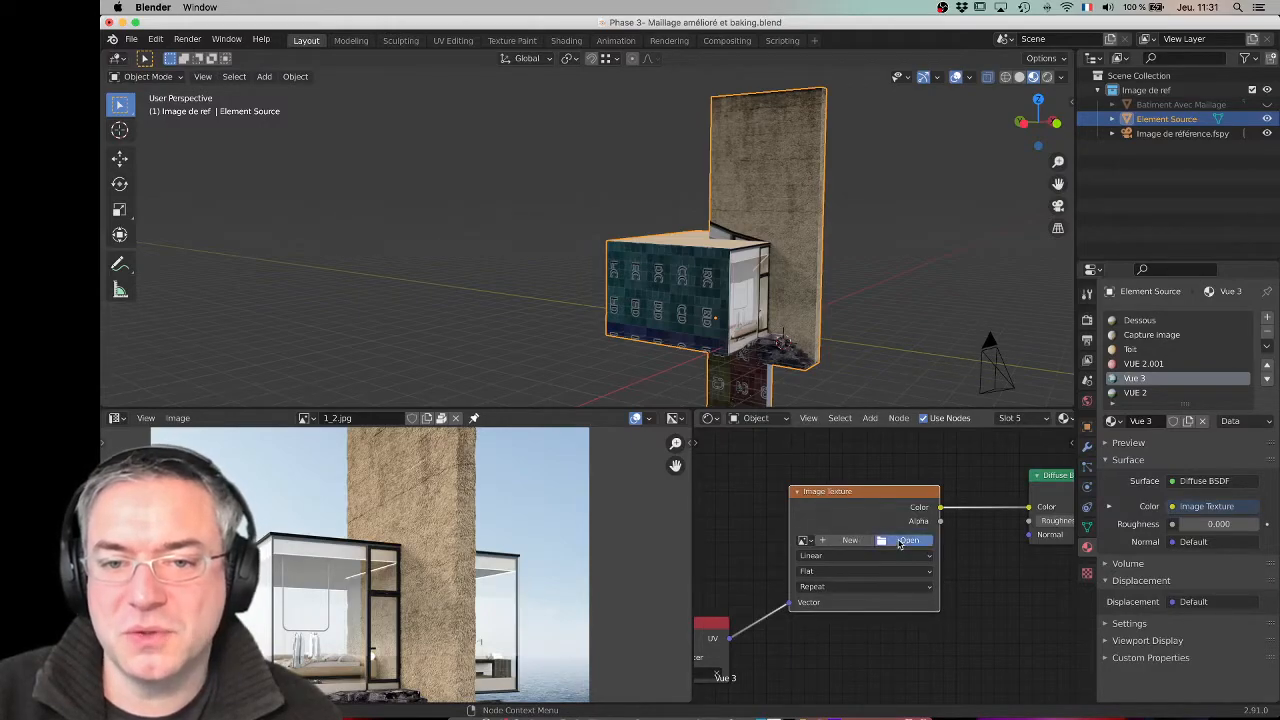
{"action": "left_click", "coordinate": [906, 541]}
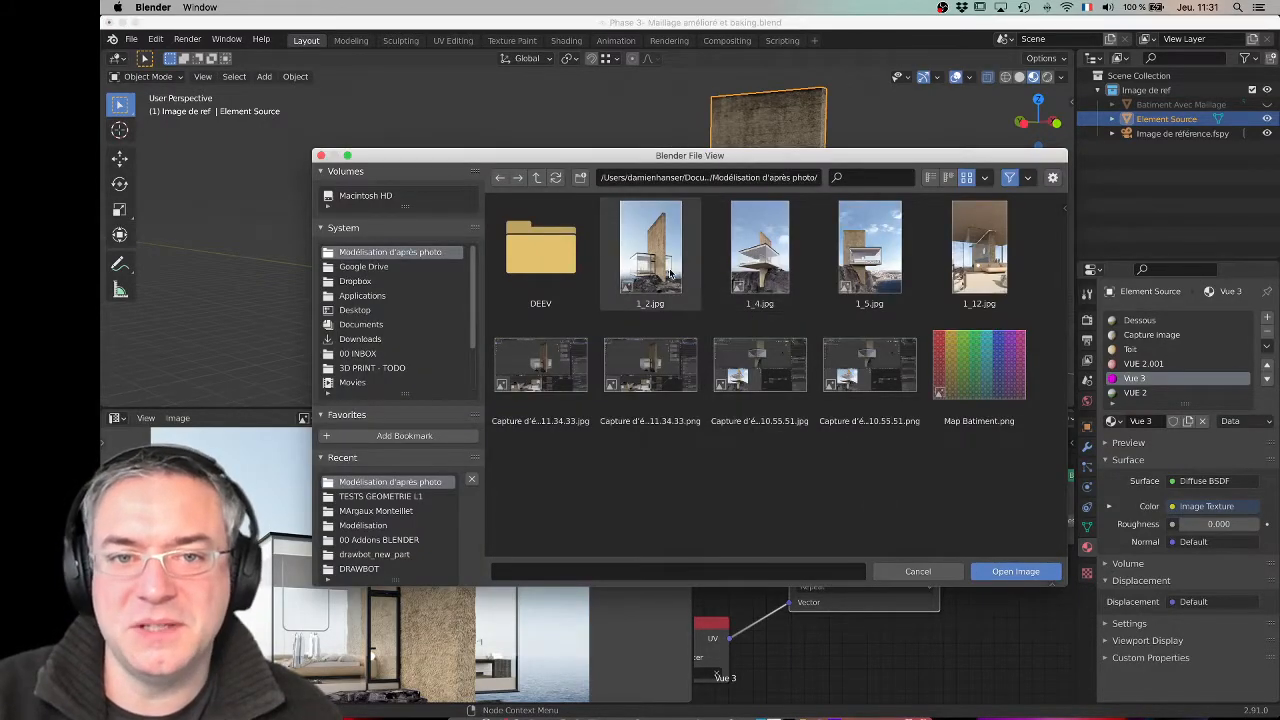
{"action": "double_click", "coordinate": [866, 263]}
{"action": "middle_click_drag", "start_coordinate": [800, 300], "coordinate": [926, 303]}
Step: In the VUE 2 material, unlink the overwritten texture image and reopen the original 1_4.jpg, checking the restored photo textures
{"action": "left_click", "coordinate": [1140, 393]}
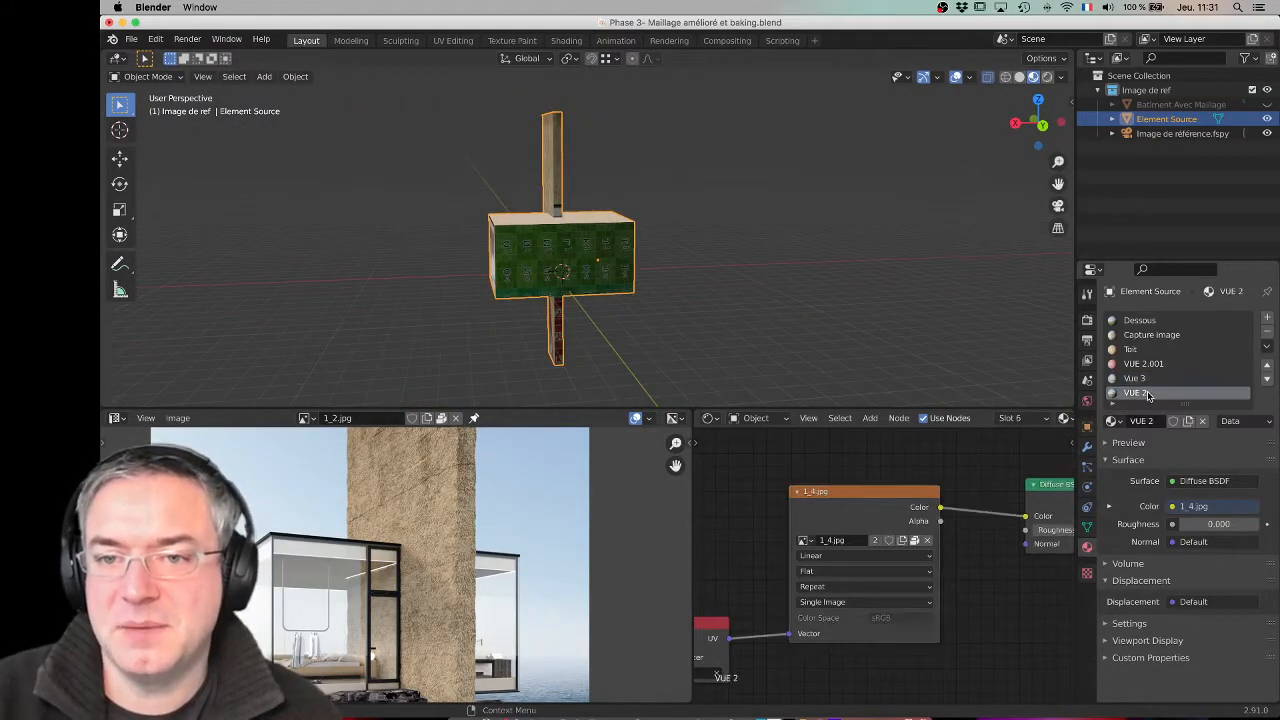
{"action": "left_click", "coordinate": [926, 540]}
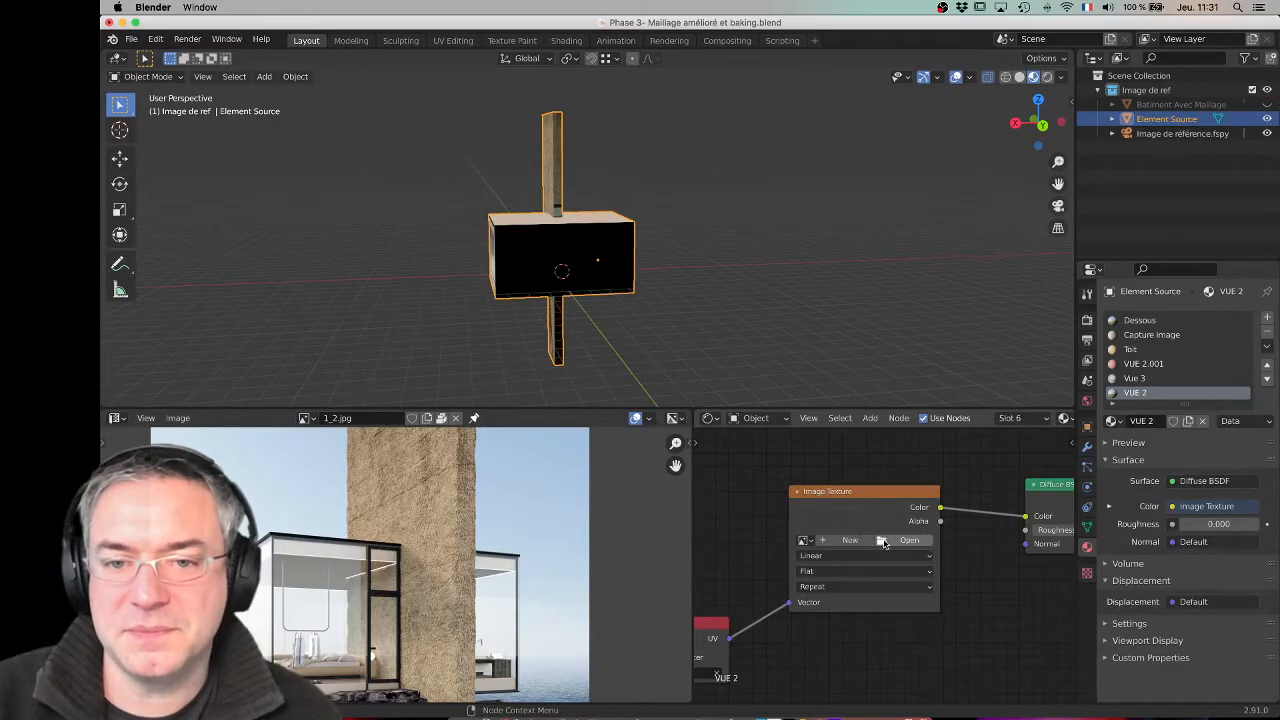
{"action": "left_click", "coordinate": [906, 540]}
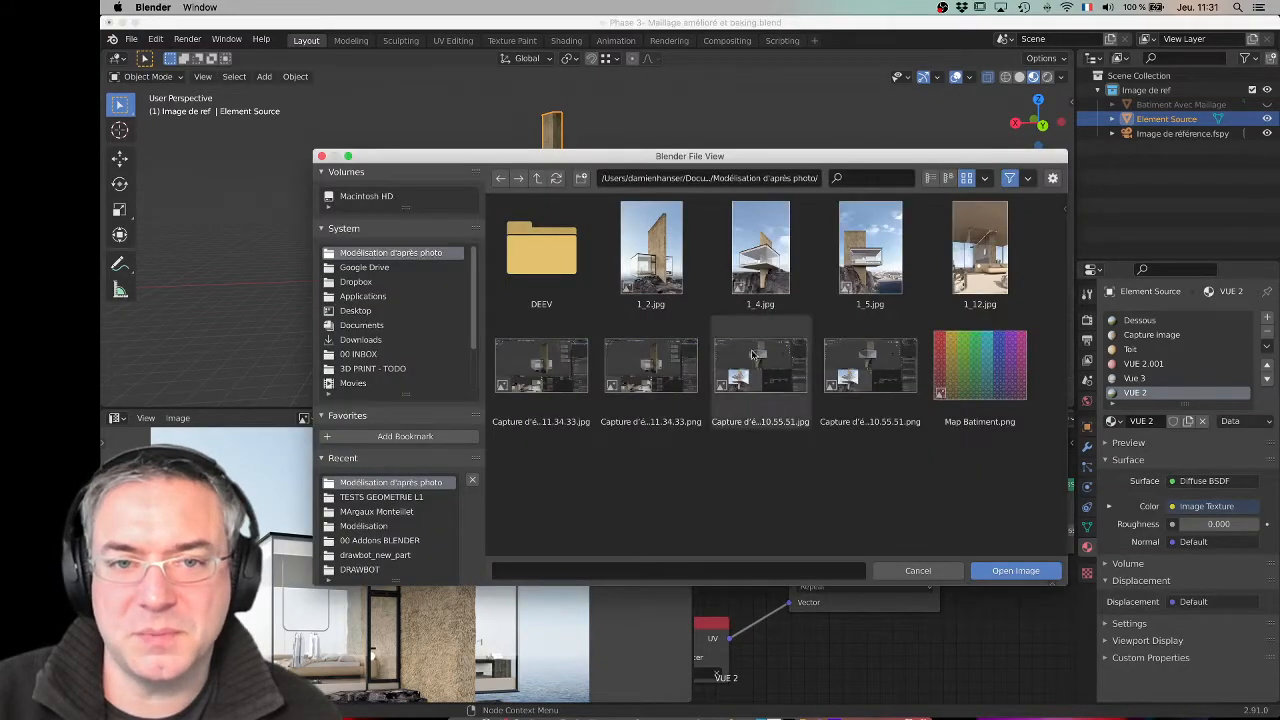
{"action": "double_click", "coordinate": [758, 255]}
{"action": "middle_click_drag", "start_coordinate": [740, 260], "coordinate": [731, 314]}
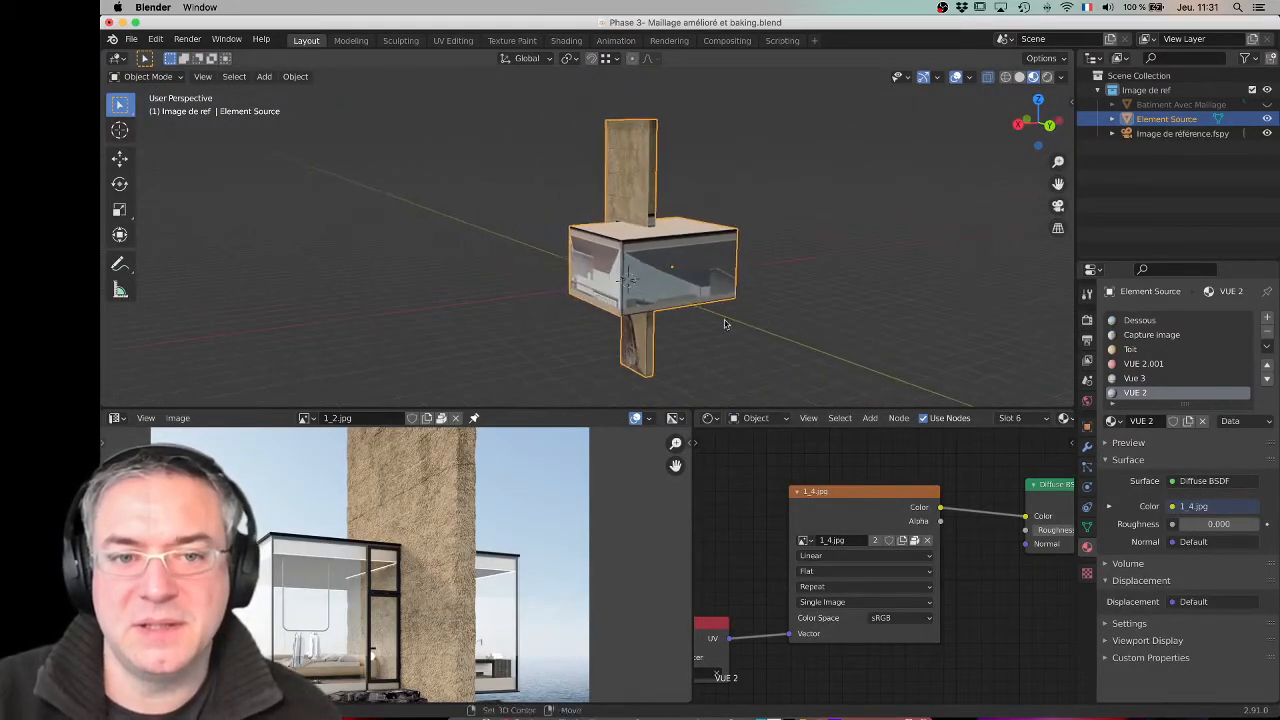
{"action": "scroll", "coordinate": [494, 543], "scroll_direction": "down", "scroll_amount": 4}
{"action": "scroll", "coordinate": [540, 545], "scroll_direction": "up", "scroll_amount": 3}
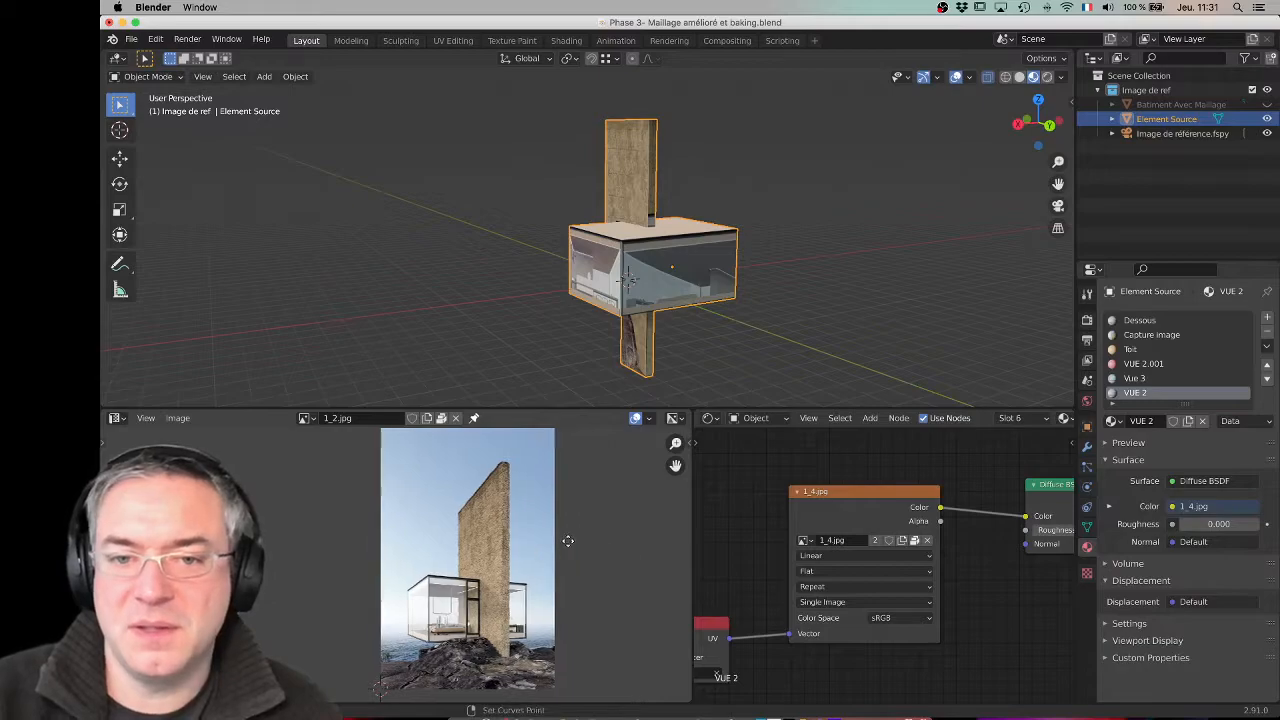
{"action": "scroll", "coordinate": [527, 534], "scroll_direction": "down", "scroll_amount": 2}
Step: Unhide and select Batiment Avec Maillage, and bring up the Cycles bake settings and its Map Batiment image texture node
{"action": "left_click", "coordinate": [1179, 104]}
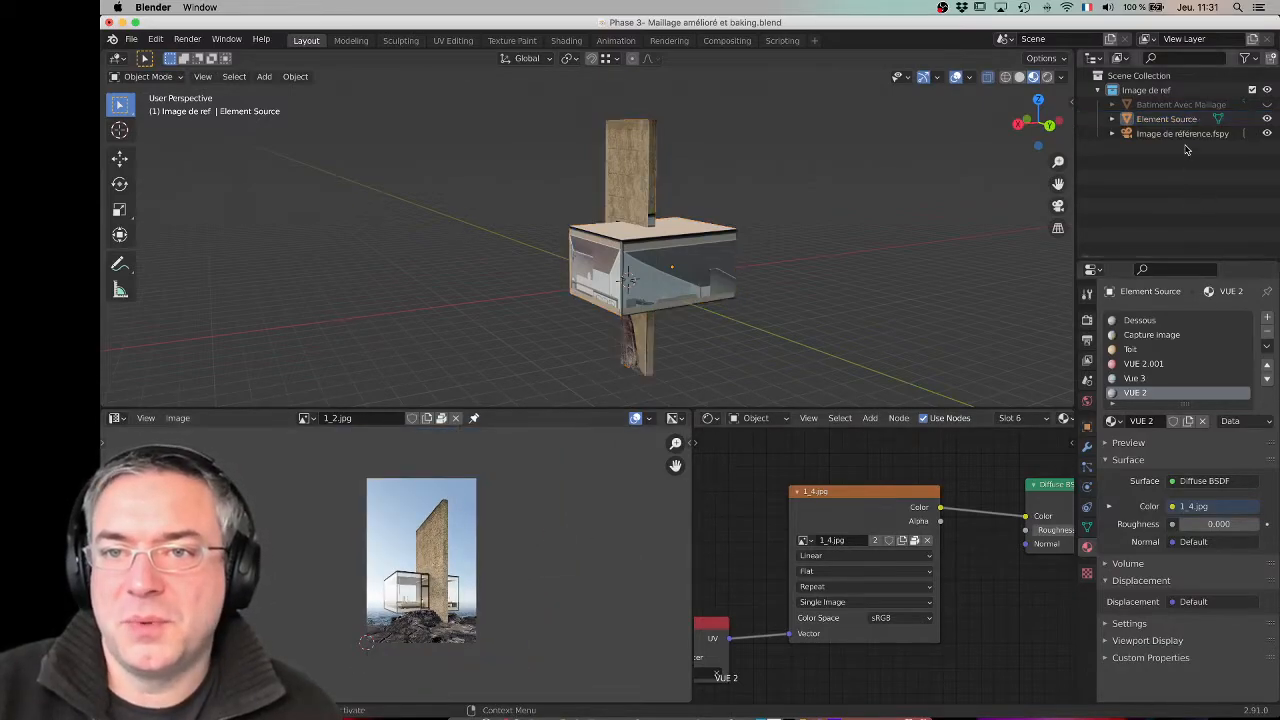
{"action": "left_click", "coordinate": [1267, 104]}
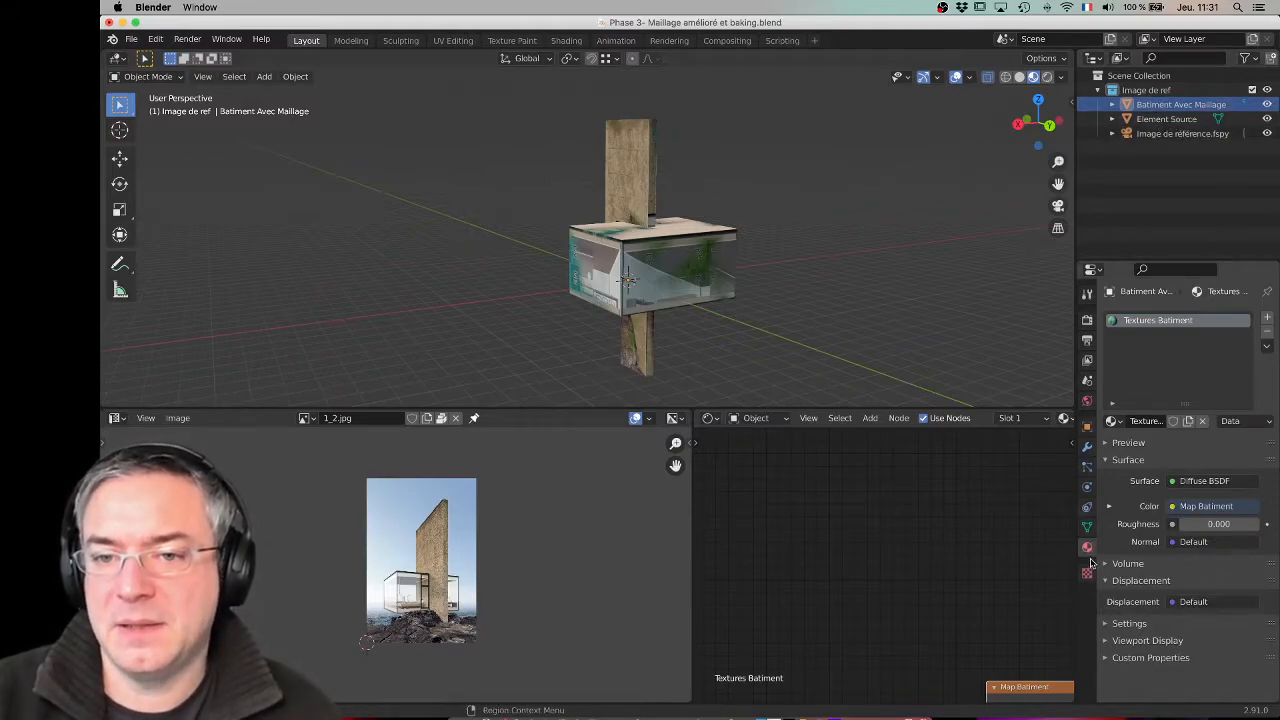
{"action": "left_click", "coordinate": [1088, 321]}
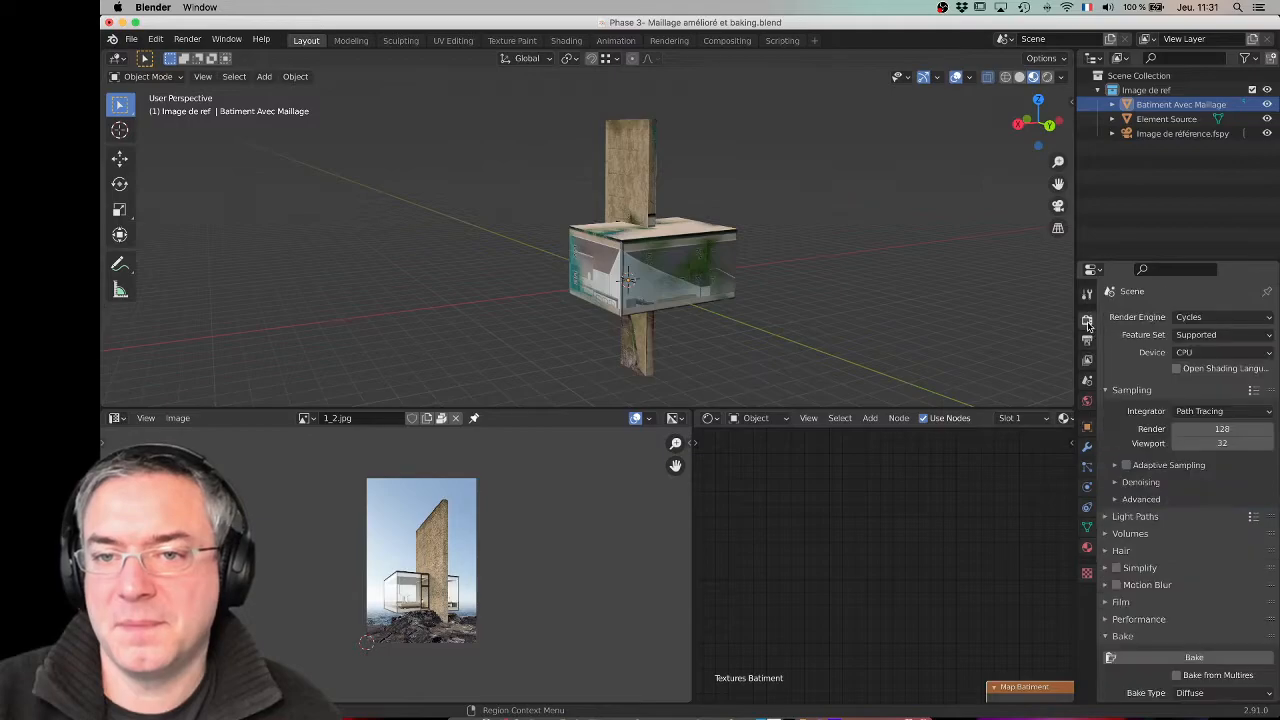
{"action": "scroll", "coordinate": [1140, 560], "scroll_direction": "down", "scroll_amount": 5}
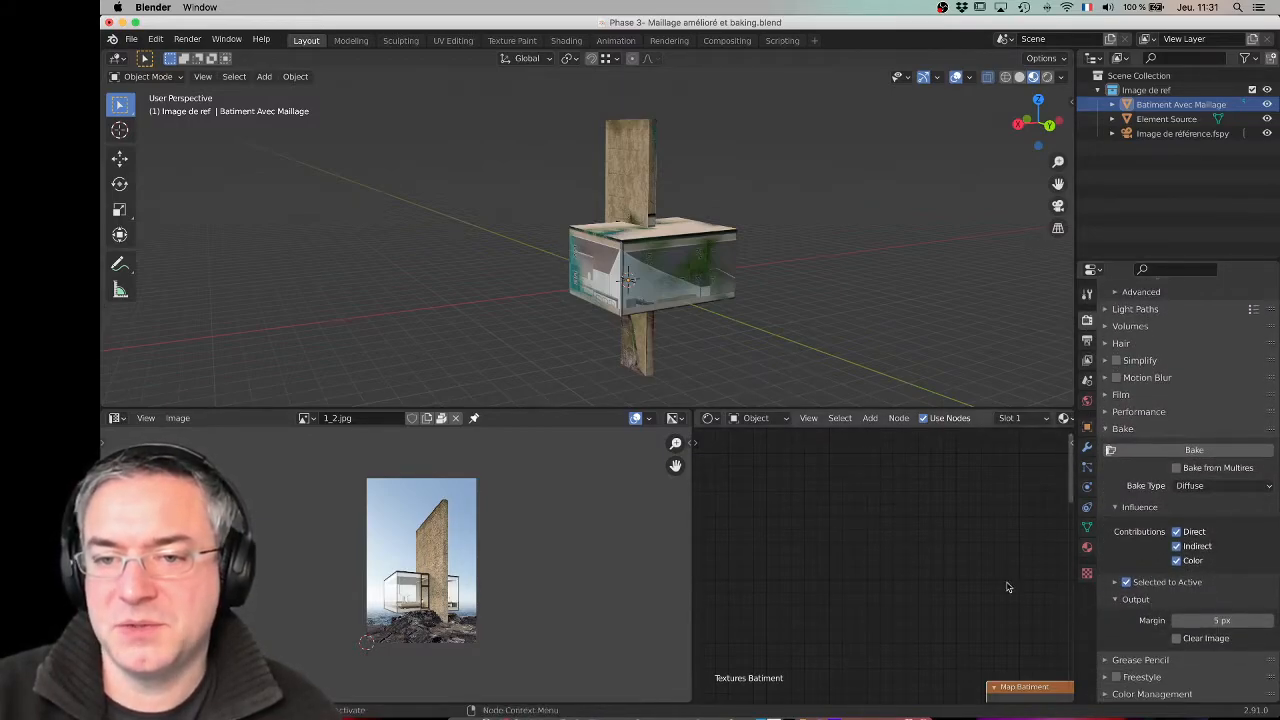
{"action": "middle_click_drag", "start_coordinate": [905, 552], "coordinate": [872, 504]}
{"action": "scroll", "coordinate": [872, 504], "scroll_direction": "up", "scroll_amount": 5}
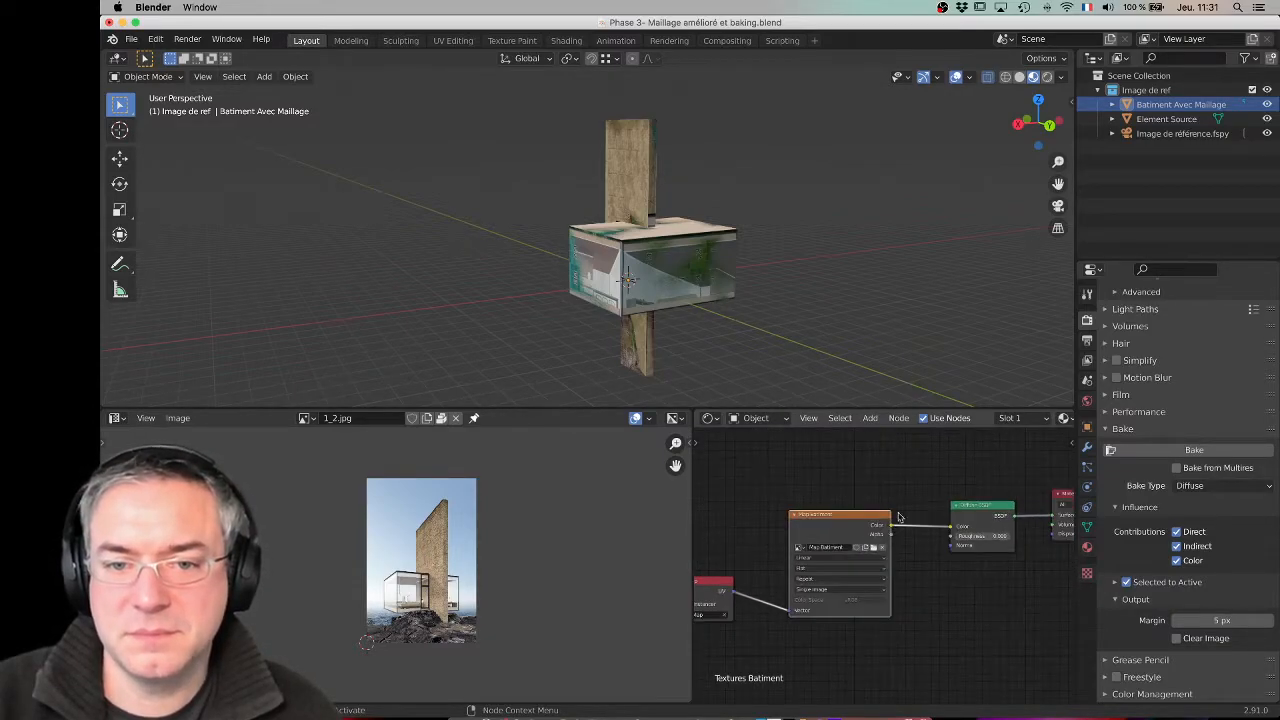
Step: Select Element Source and Batiment Avec Maillage with Batiment Avec Maillage active, and bake the Diffuse pass using Selected to Active
{"action": "left_click", "coordinate": [1167, 108]}
{"action": "left_click", "coordinate": [1168, 119], "text": "shift"}
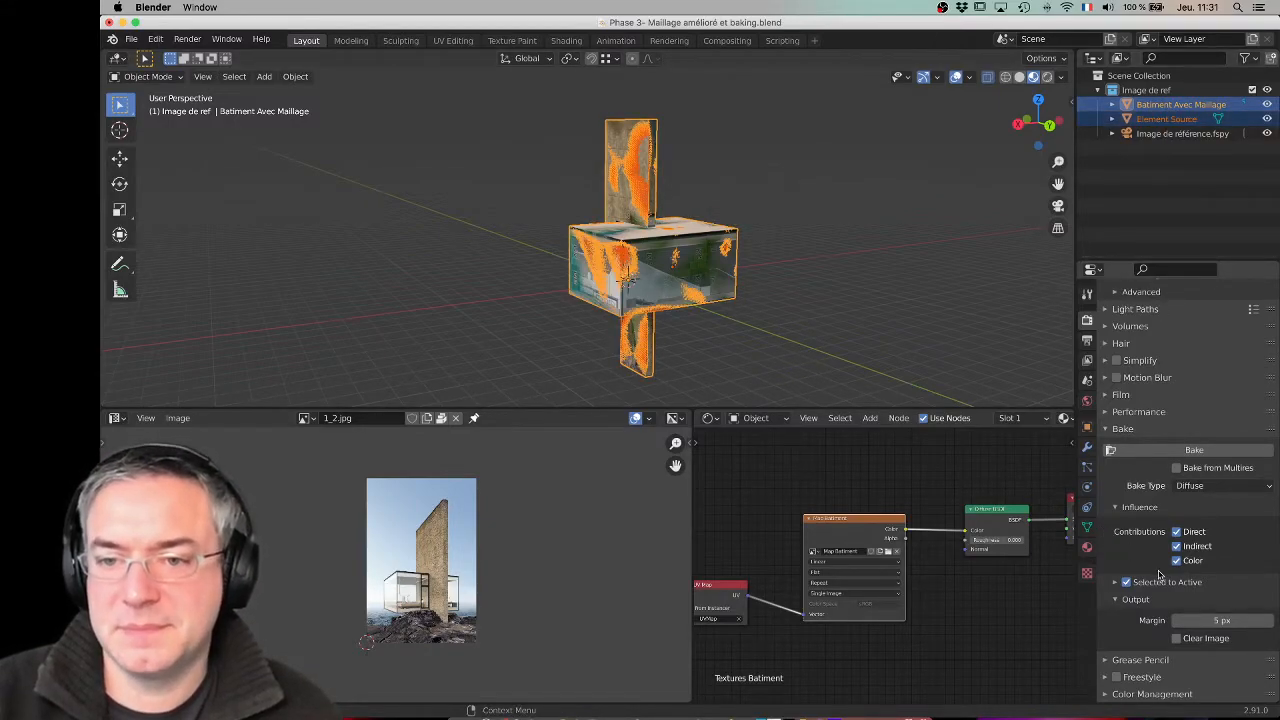
{"action": "left_click", "coordinate": [1190, 450]}
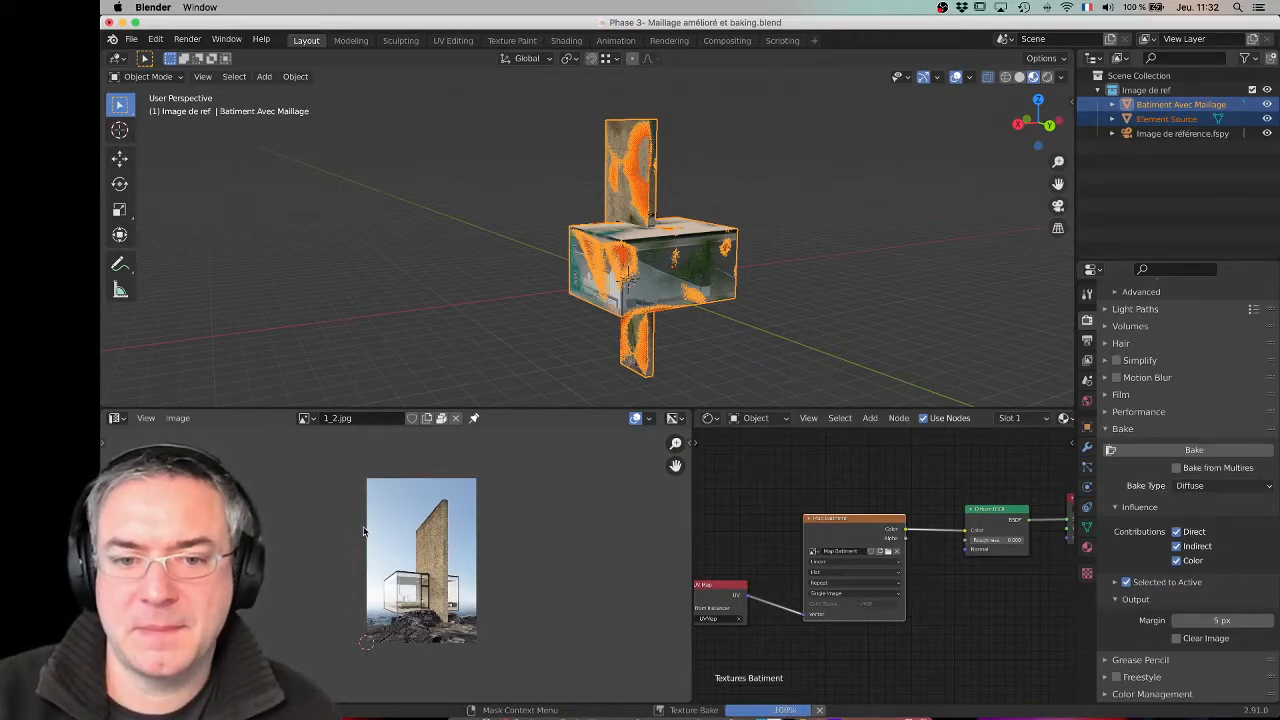
Step: Examine the baked areas of the Map Batiment image up close and clear the object selection
{"action": "scroll", "coordinate": [366, 533], "scroll_direction": "down", "scroll_amount": 3}
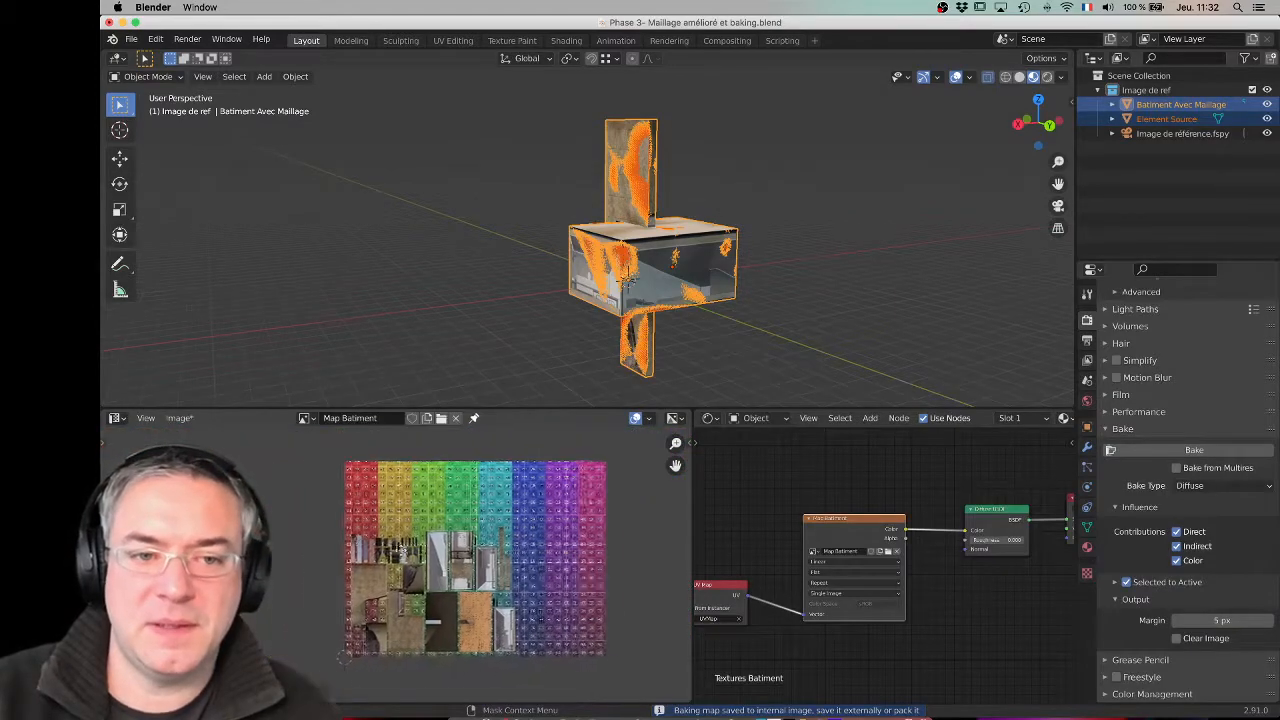
{"action": "scroll", "coordinate": [400, 560], "scroll_direction": "up", "scroll_amount": 5}
{"action": "scroll", "coordinate": [518, 570], "scroll_direction": "up", "scroll_amount": 5}
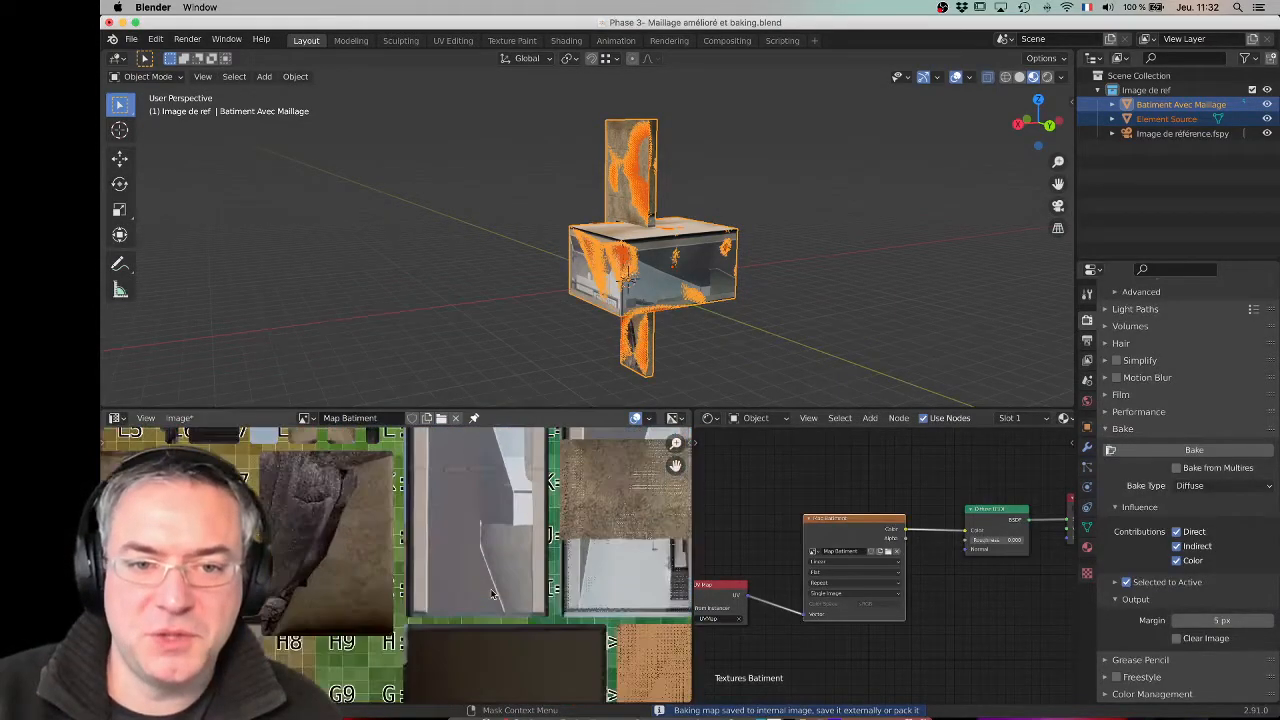
{"action": "scroll", "coordinate": [518, 570], "scroll_direction": "down", "scroll_amount": 4}
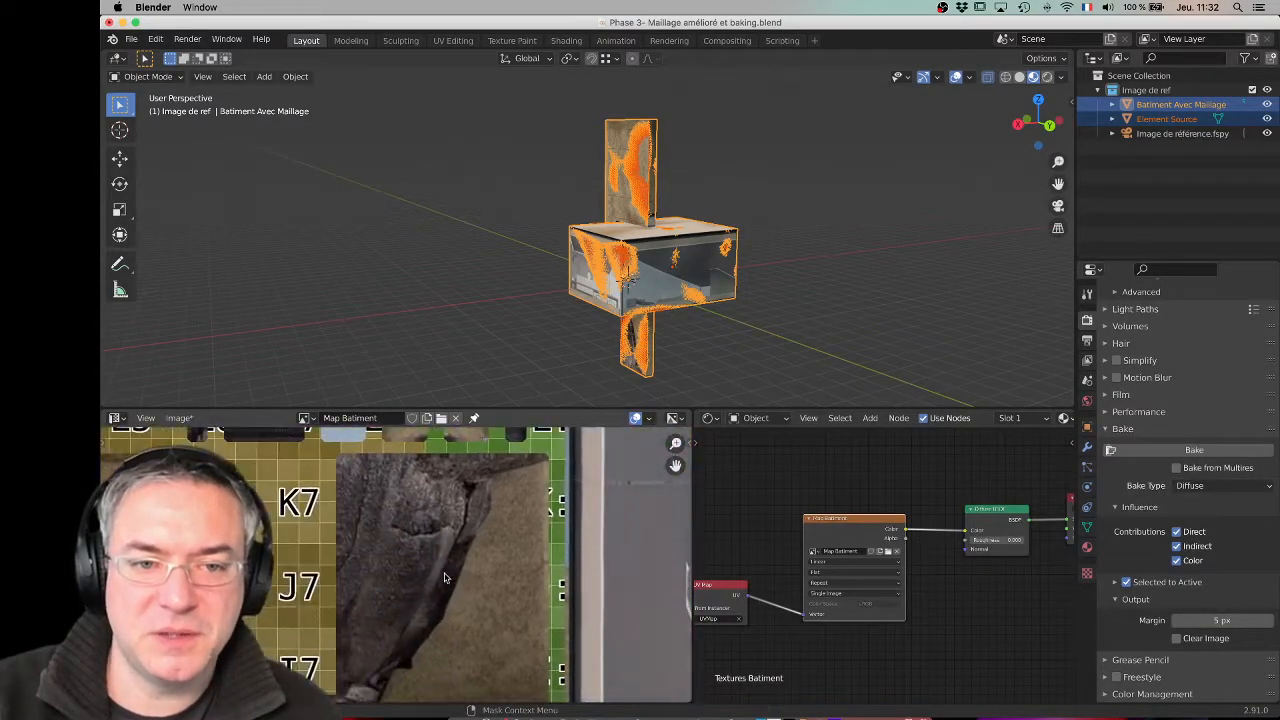
{"action": "left_click", "coordinate": [1211, 156]}
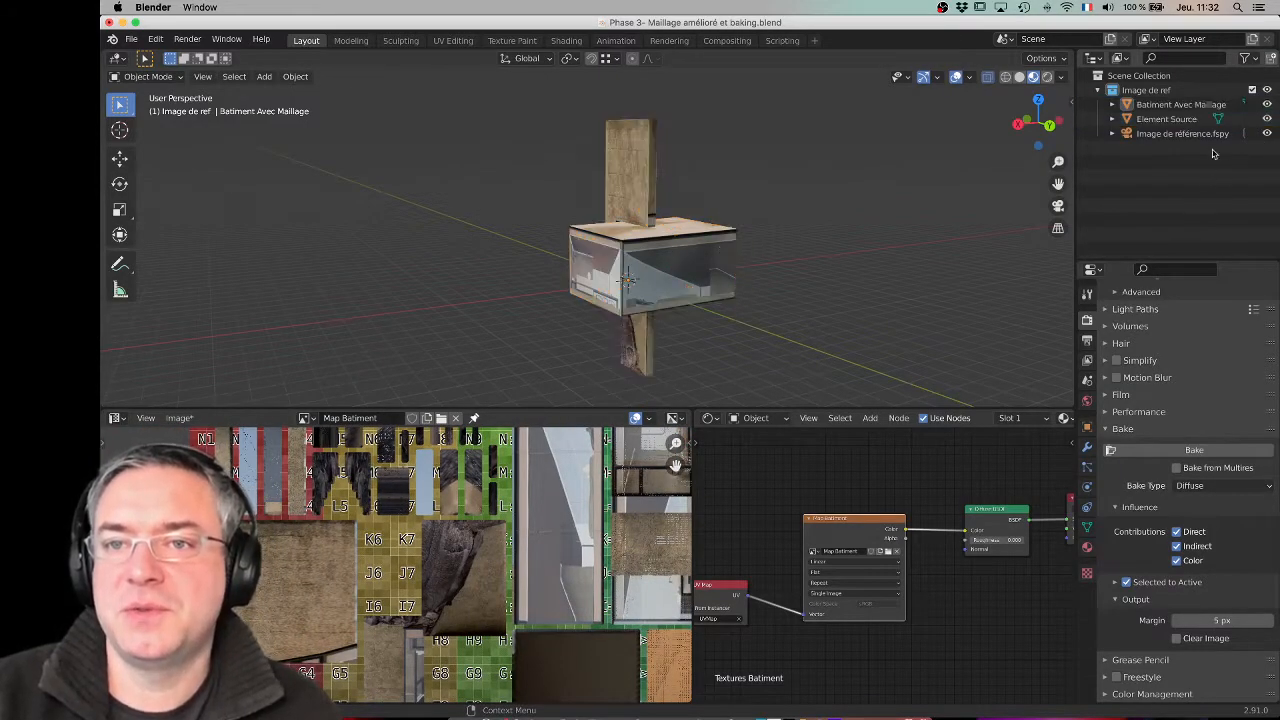
Step: Hide Element Source, inspect the baked building from several sides, and select Batiment Avec Maillage
{"action": "left_click", "coordinate": [1266, 119]}
{"action": "middle_click_drag", "start_coordinate": [672, 271], "coordinate": [877, 260]}
{"action": "middle_click_drag", "start_coordinate": [582, 276], "coordinate": [737, 251]}
{"action": "middle_click_drag", "start_coordinate": [625, 258], "coordinate": [341, 266]}
{"action": "left_click", "coordinate": [627, 267]}
Step: Examine the baked roof texture around the base of the tower up close for artefacts
{"action": "scroll", "coordinate": [679, 251], "scroll_direction": "up", "scroll_amount": 4}
{"action": "key", "text": "Tab"}
{"action": "key", "text": "Tab"}
{"action": "scroll", "coordinate": [635, 199], "scroll_direction": "up", "scroll_amount": 4}
{"action": "middle_click_drag", "start_coordinate": [558, 358], "coordinate": [502, 228]}
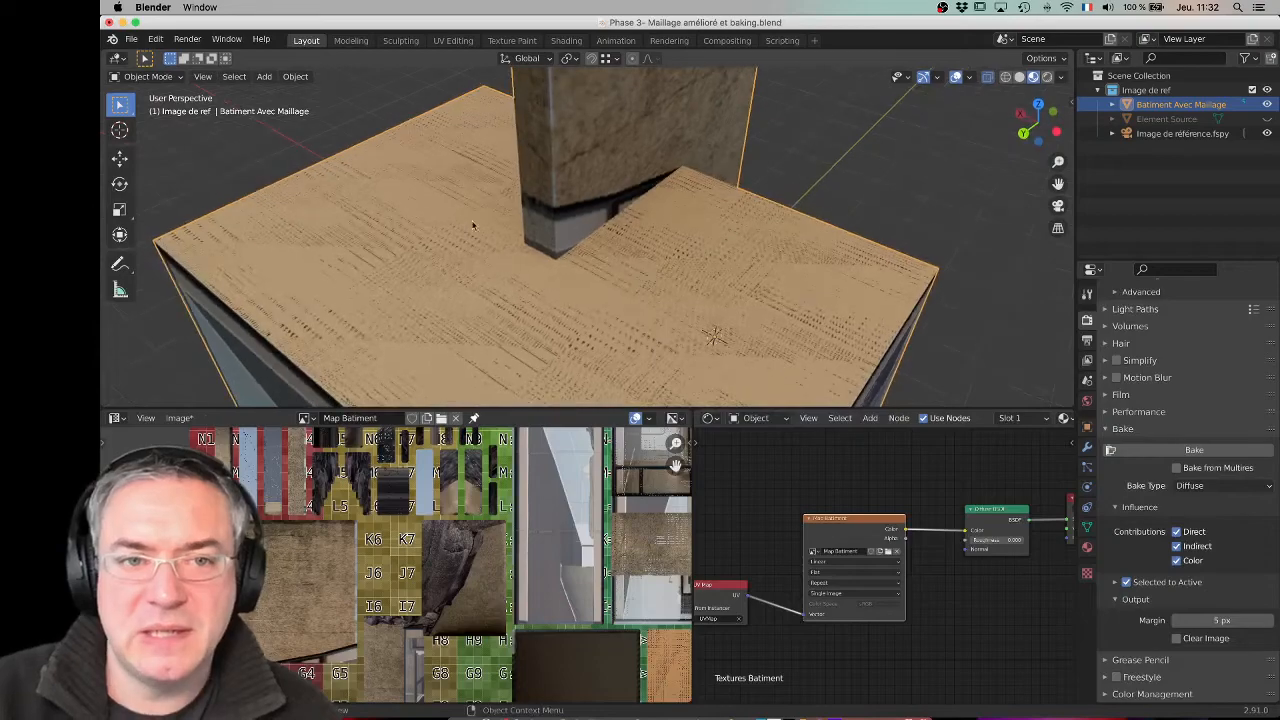
{"action": "middle_click_drag", "start_coordinate": [683, 283], "coordinate": [535, 261]}
{"action": "middle_click_drag", "start_coordinate": [596, 233], "coordinate": [520, 250]}
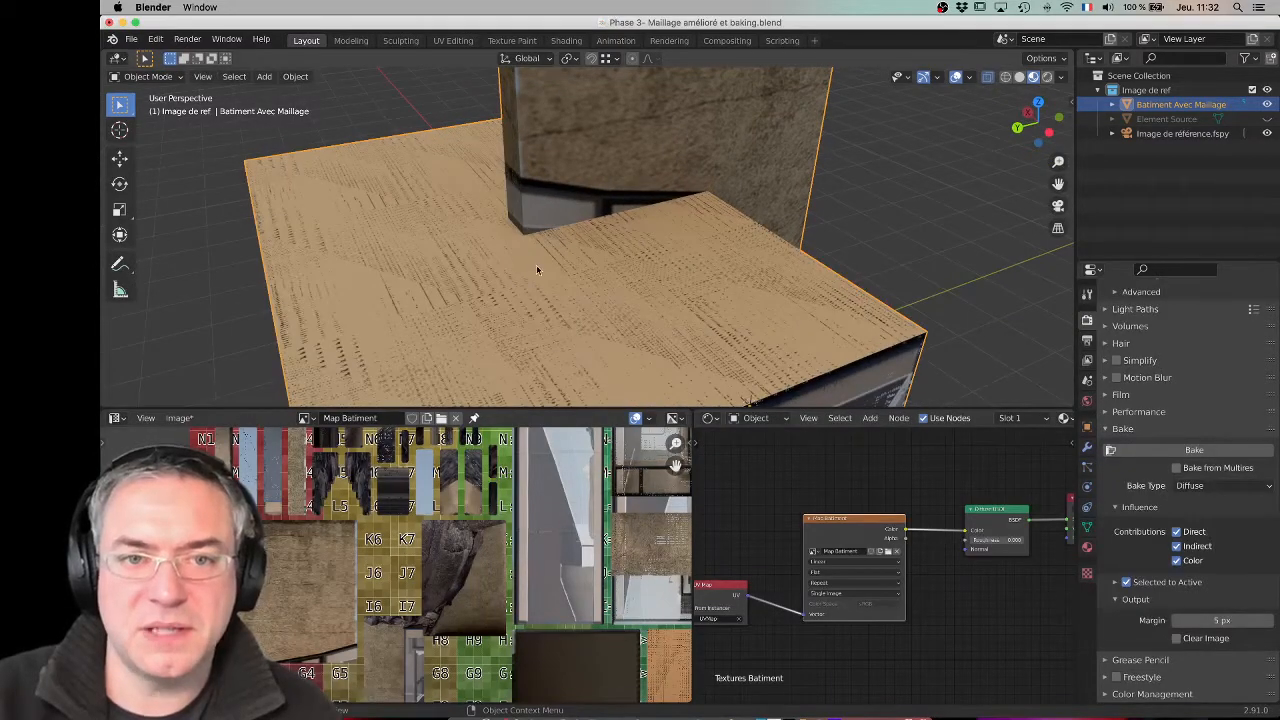
Step: Switch Batiment Avec Maillage to Texture Paint and clone concrete over the misplaced window strip at the tower's base
{"action": "middle_click_drag", "start_coordinate": [613, 230], "coordinate": [613, 265]}
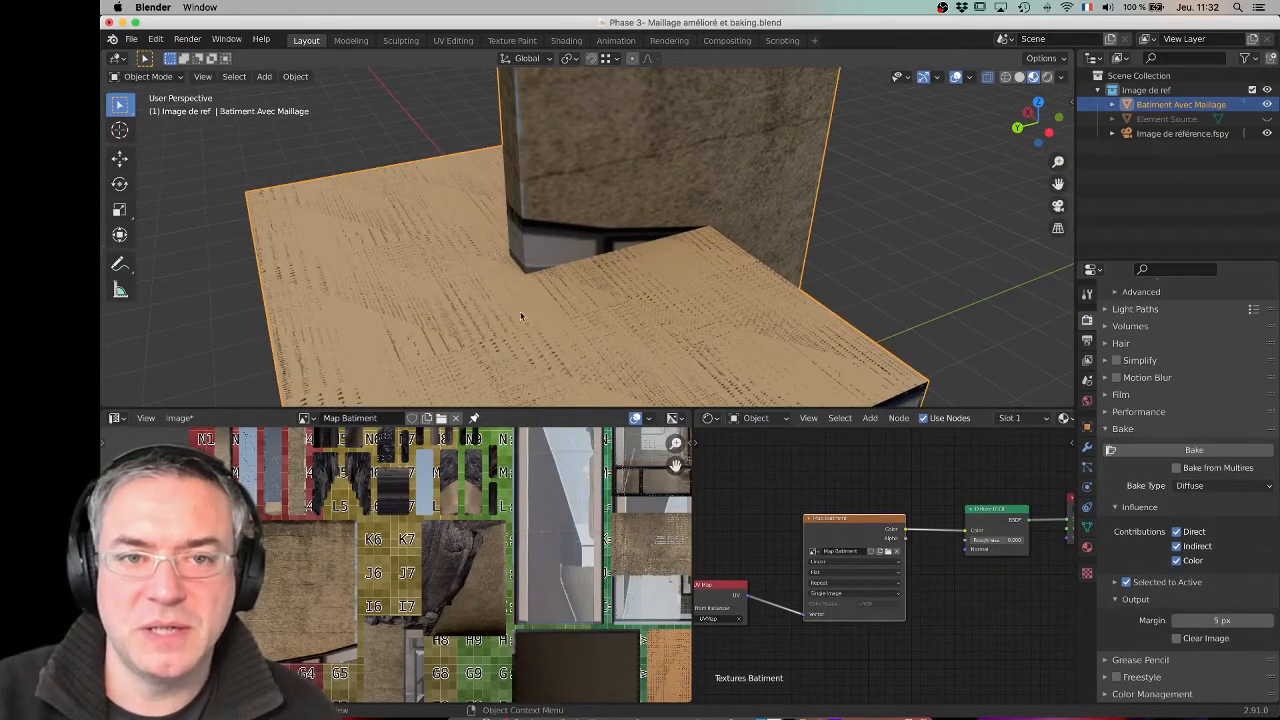
{"action": "middle_click_drag", "start_coordinate": [645, 222], "coordinate": [582, 246]}
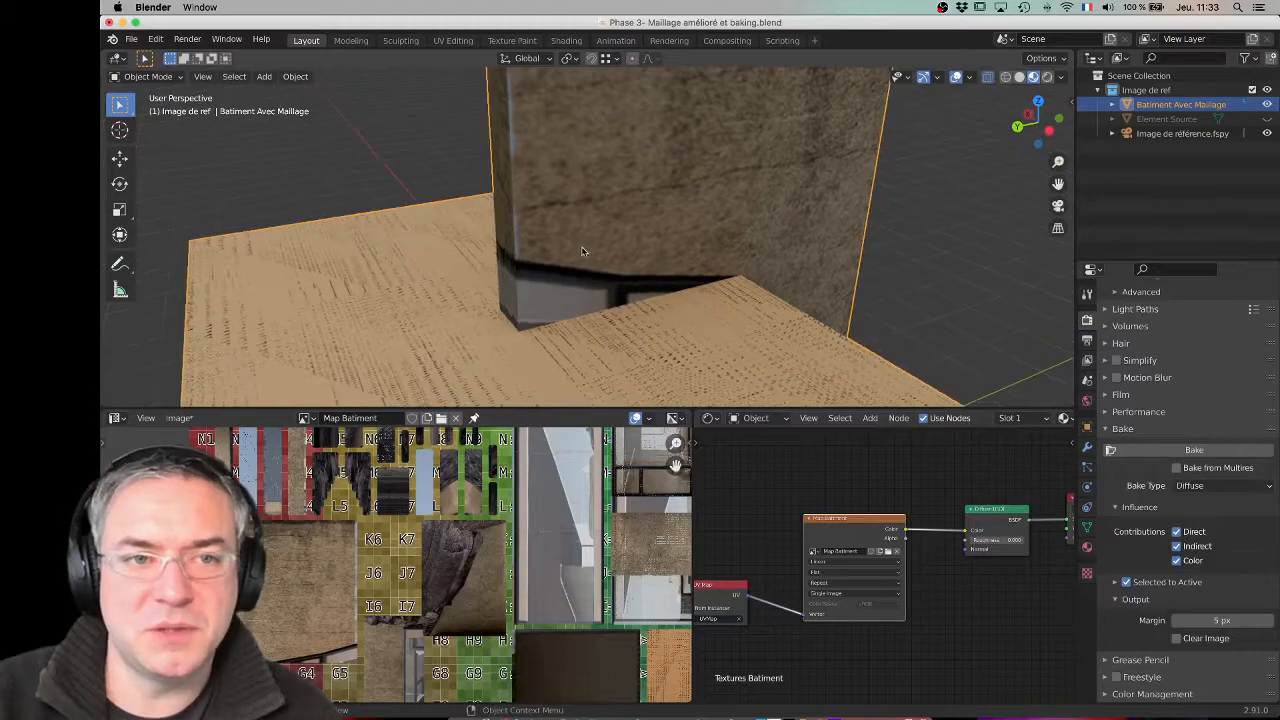
{"action": "left_click", "coordinate": [118, 77]}
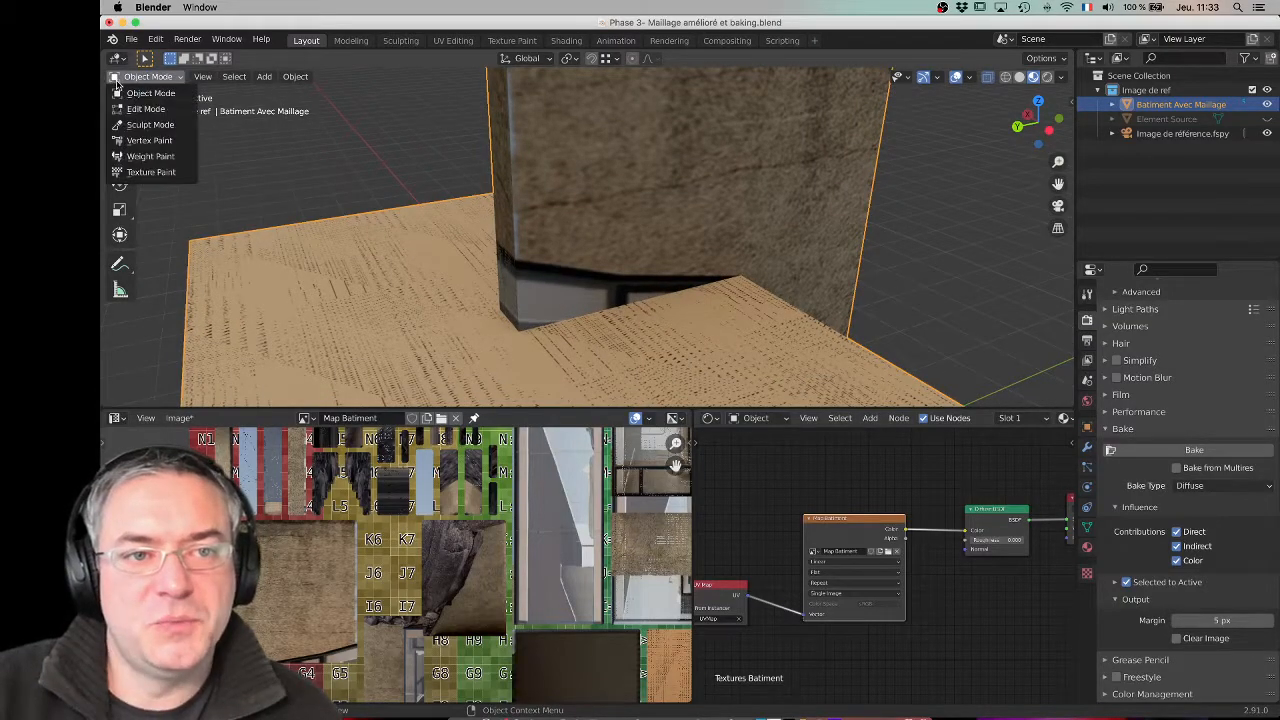
{"action": "left_click", "coordinate": [137, 172]}
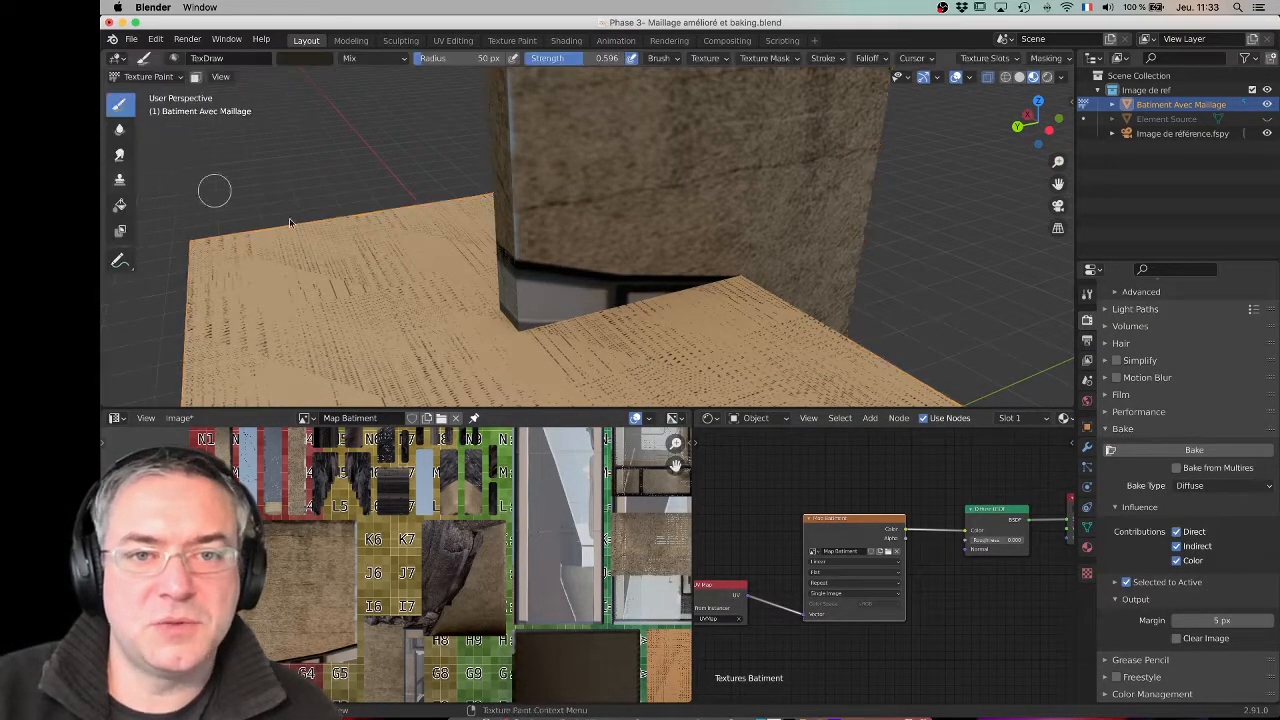
{"action": "left_click", "coordinate": [121, 180]}
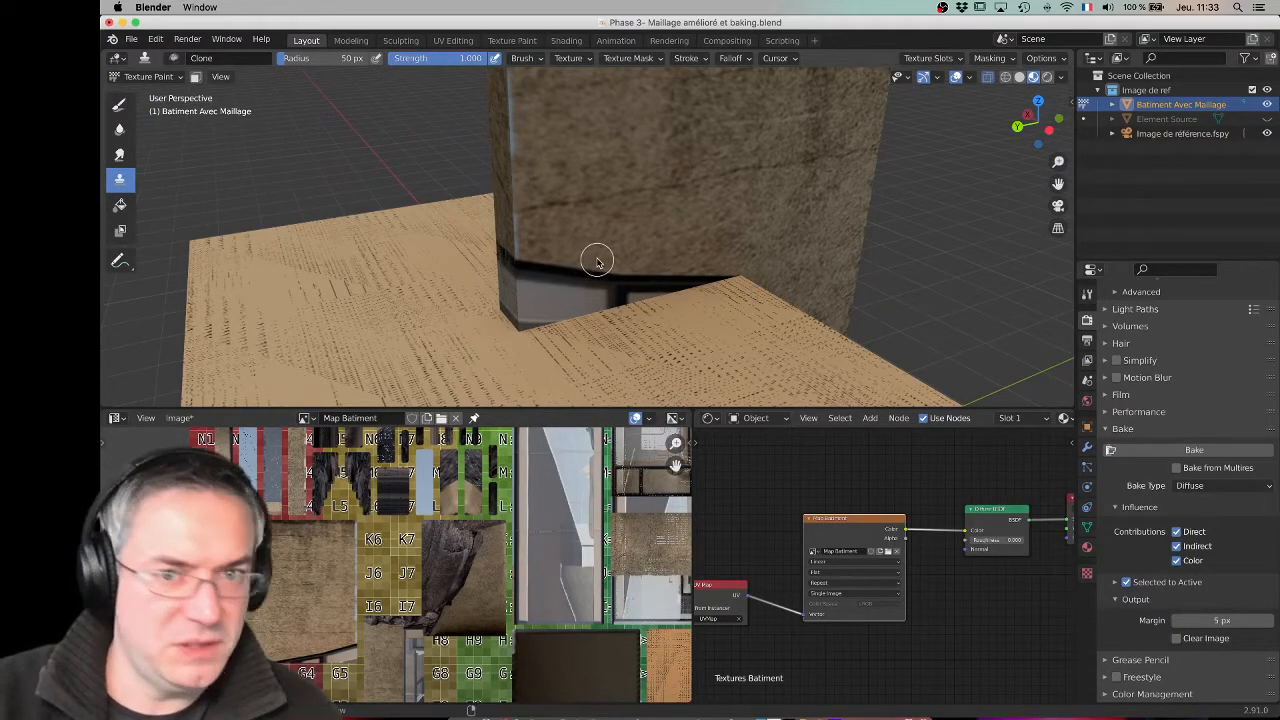
{"action": "left_click", "coordinate": [619, 232], "text": "ctrl"}
{"action": "mouse_move", "coordinate": [571, 269]}
{"action": "left_mouse_down"}
{"action": "mouse_move", "coordinate": [693, 279]}
{"action": "mouse_move", "coordinate": [510, 320]}
{"action": "mouse_move", "coordinate": [531, 286]}
{"action": "mouse_move", "coordinate": [557, 278]}
{"action": "left_mouse_up"}
Step: Clone concrete over the blue line along the tower's vertical edge, resampling the source up to the top corner
{"action": "middle_click_drag", "start_coordinate": [520, 293], "coordinate": [590, 287]}
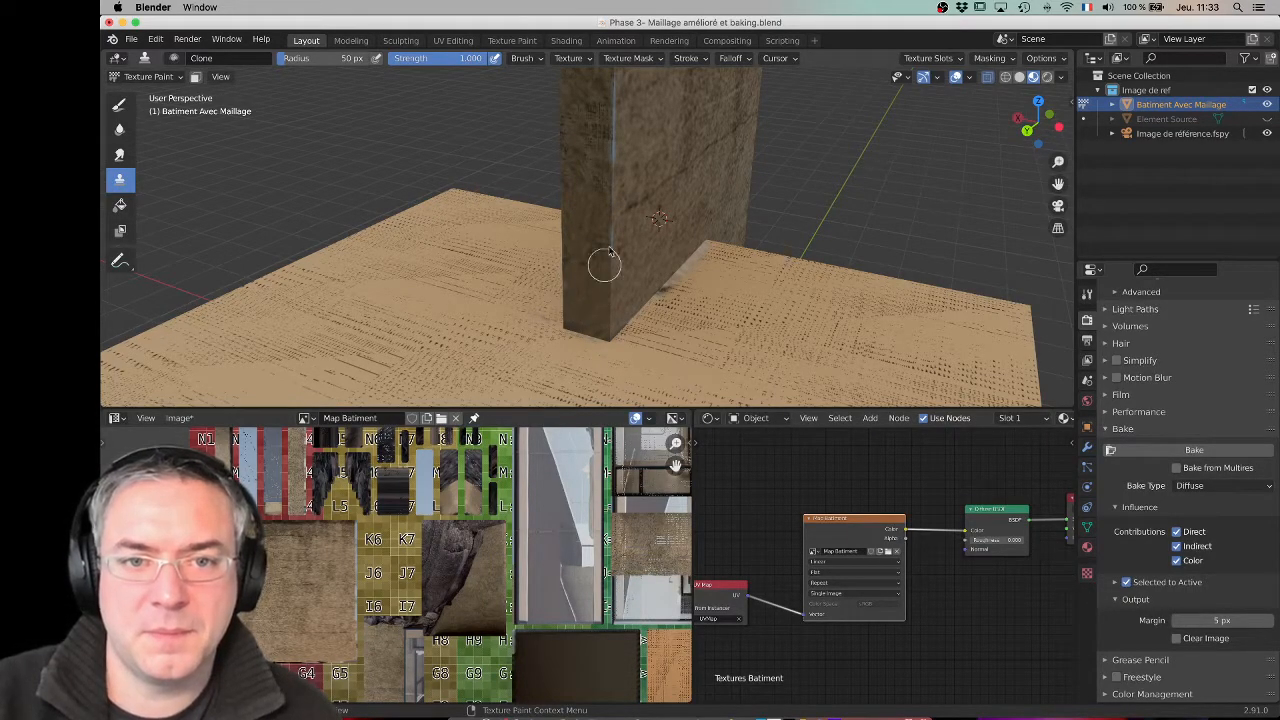
{"action": "left_click", "coordinate": [633, 208], "text": "ctrl"}
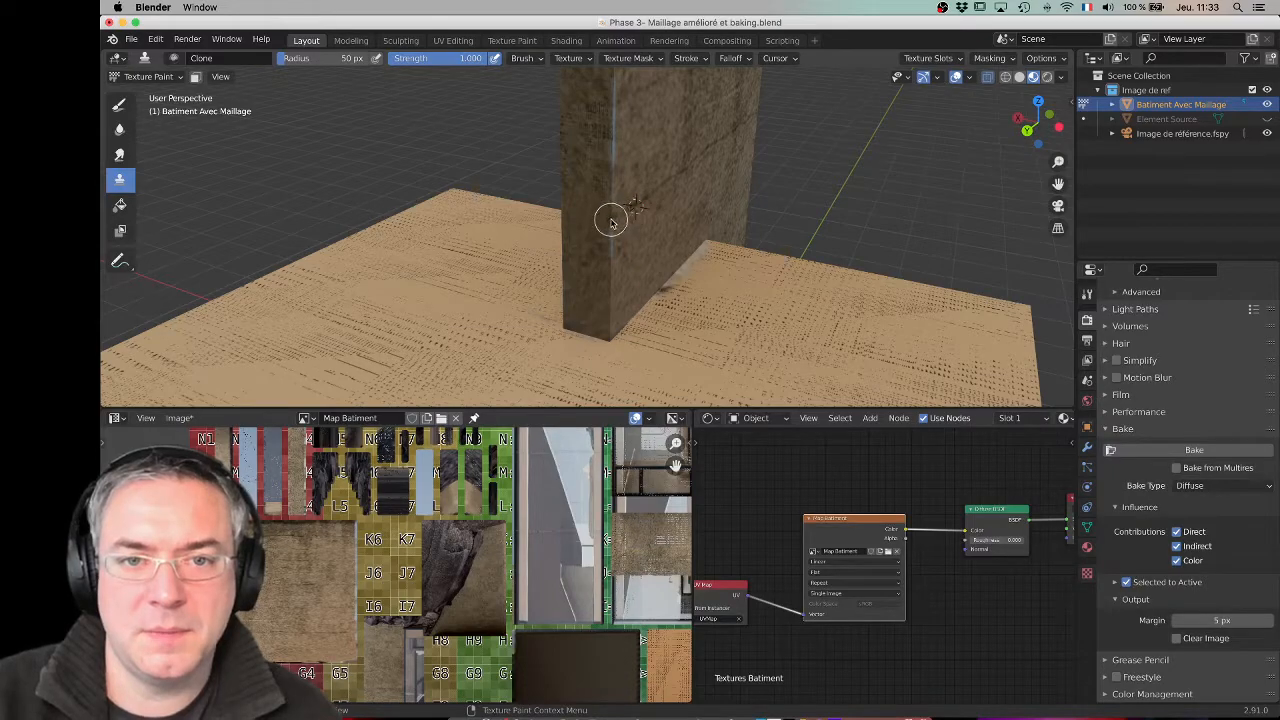
{"action": "left_click", "coordinate": [637, 241], "text": "ctrl"}
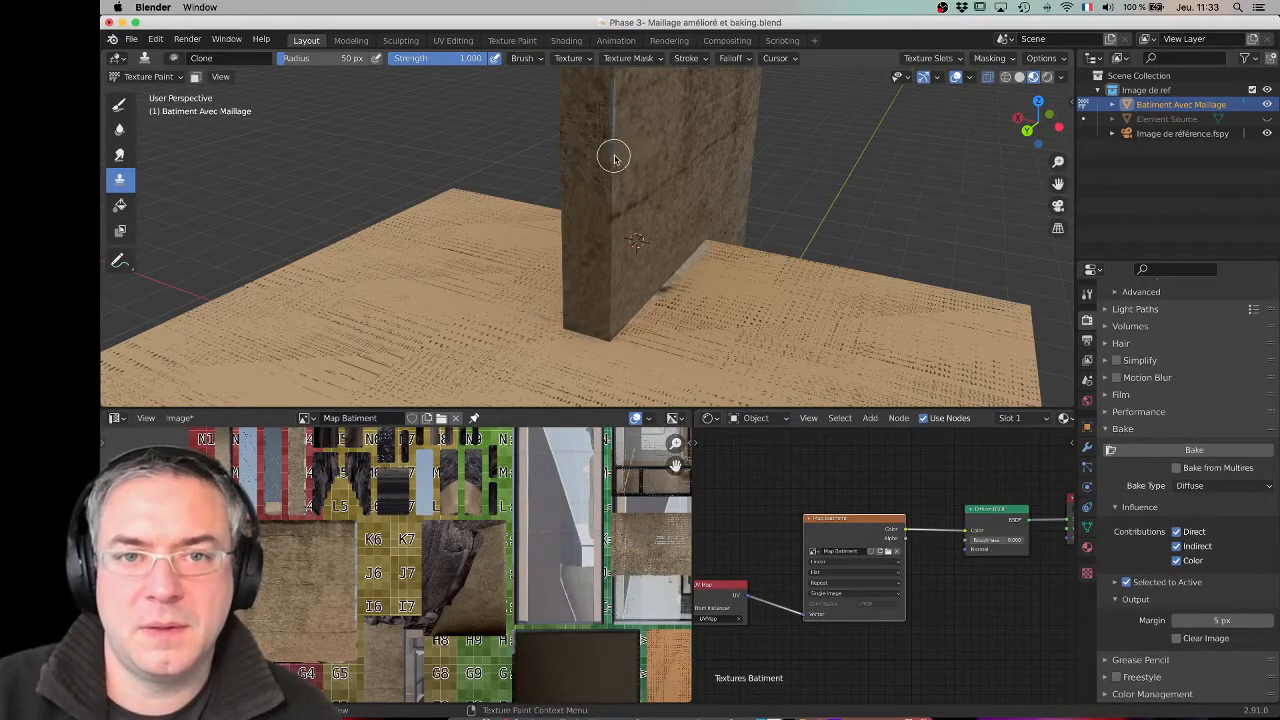
{"action": "middle_click_drag", "start_coordinate": [651, 149], "coordinate": [636, 166]}
{"action": "middle_click_drag", "start_coordinate": [609, 249], "coordinate": [549, 263]}
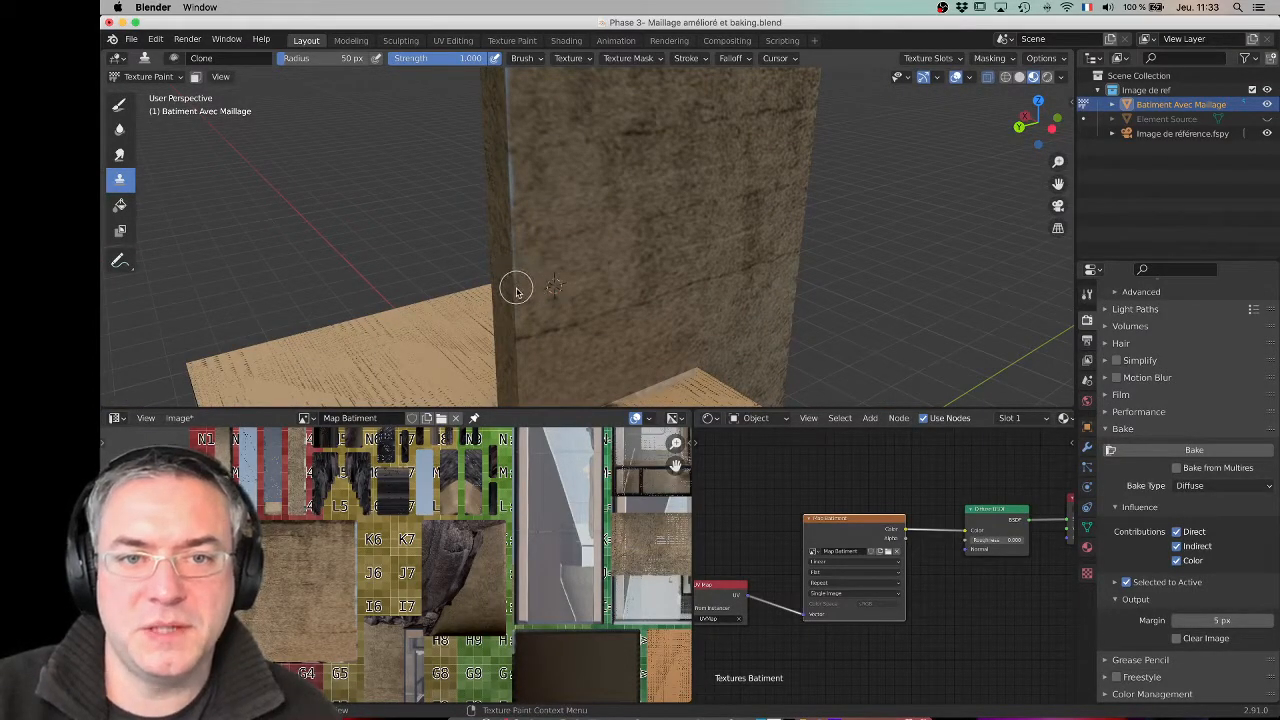
{"action": "left_click", "coordinate": [558, 181], "text": "ctrl"}
{"action": "middle_click_drag", "start_coordinate": [553, 183], "coordinate": [589, 229]}
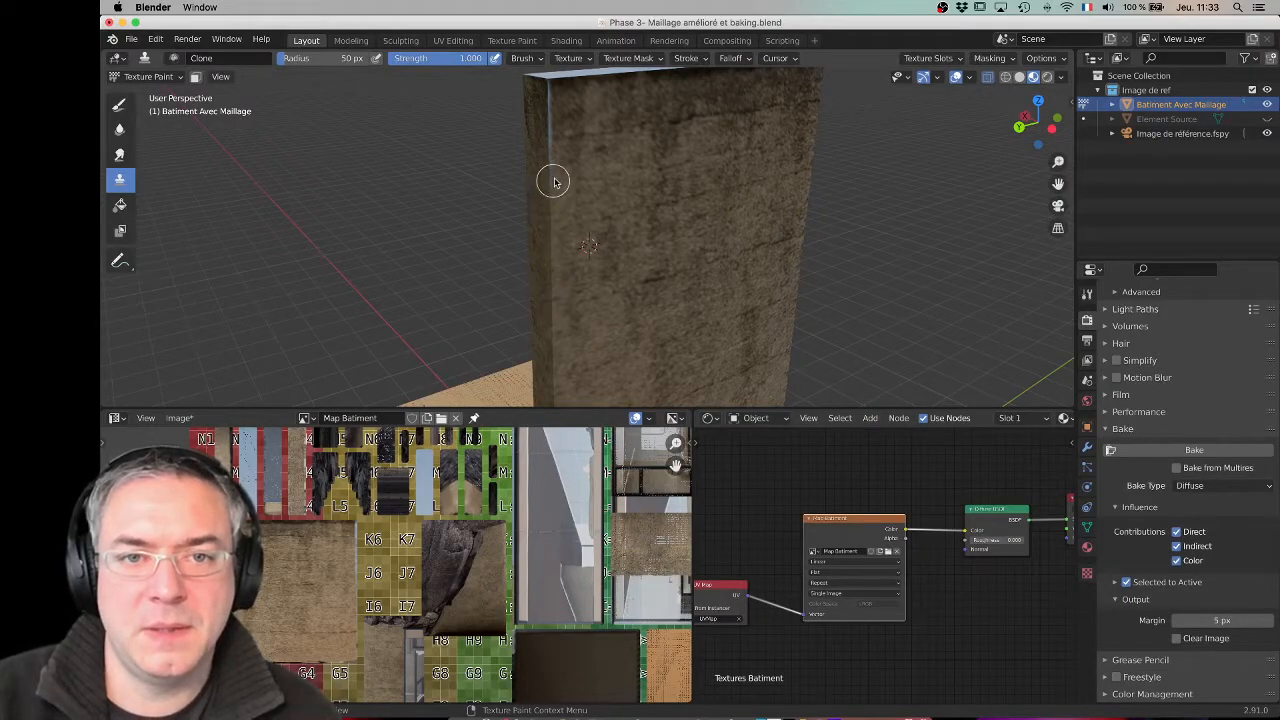
{"action": "left_click", "coordinate": [598, 167], "text": "ctrl"}
{"action": "left_click", "coordinate": [609, 118], "text": "ctrl"}
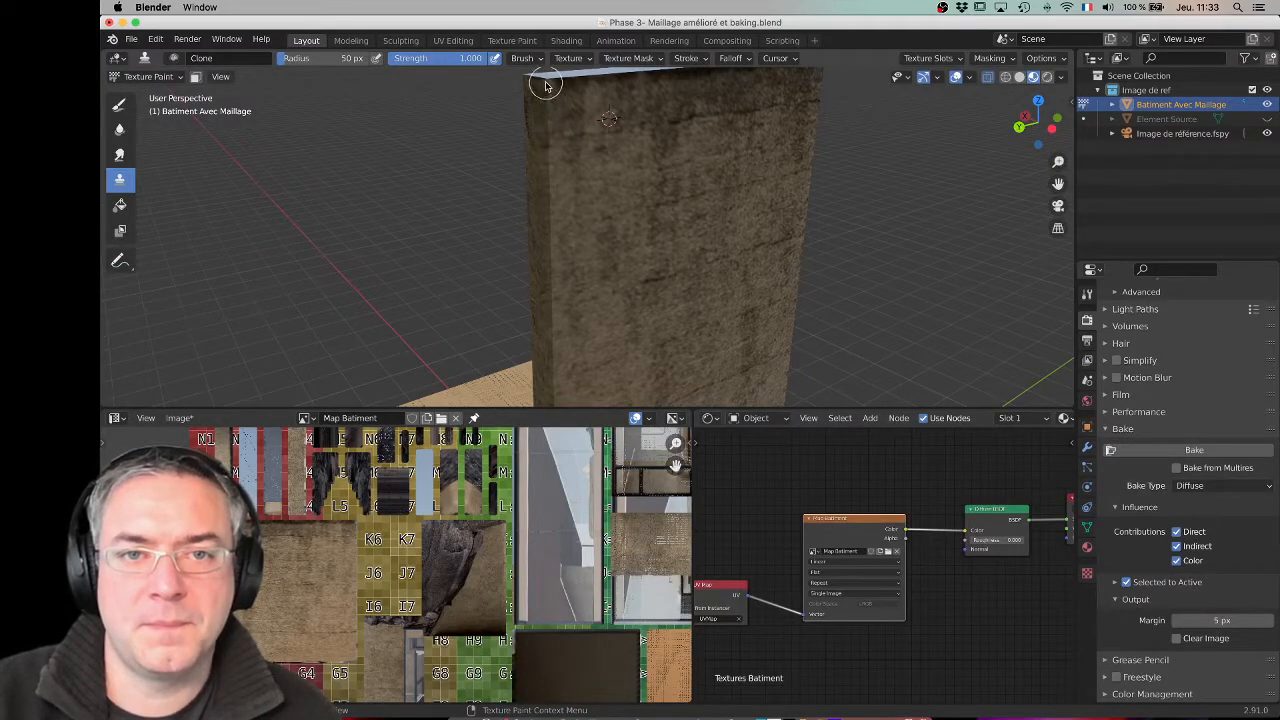
Step: Try to cover the blue top face of the tower with cloned concrete from the wall just below it
{"action": "middle_click_drag", "start_coordinate": [557, 95], "coordinate": [666, 191]}
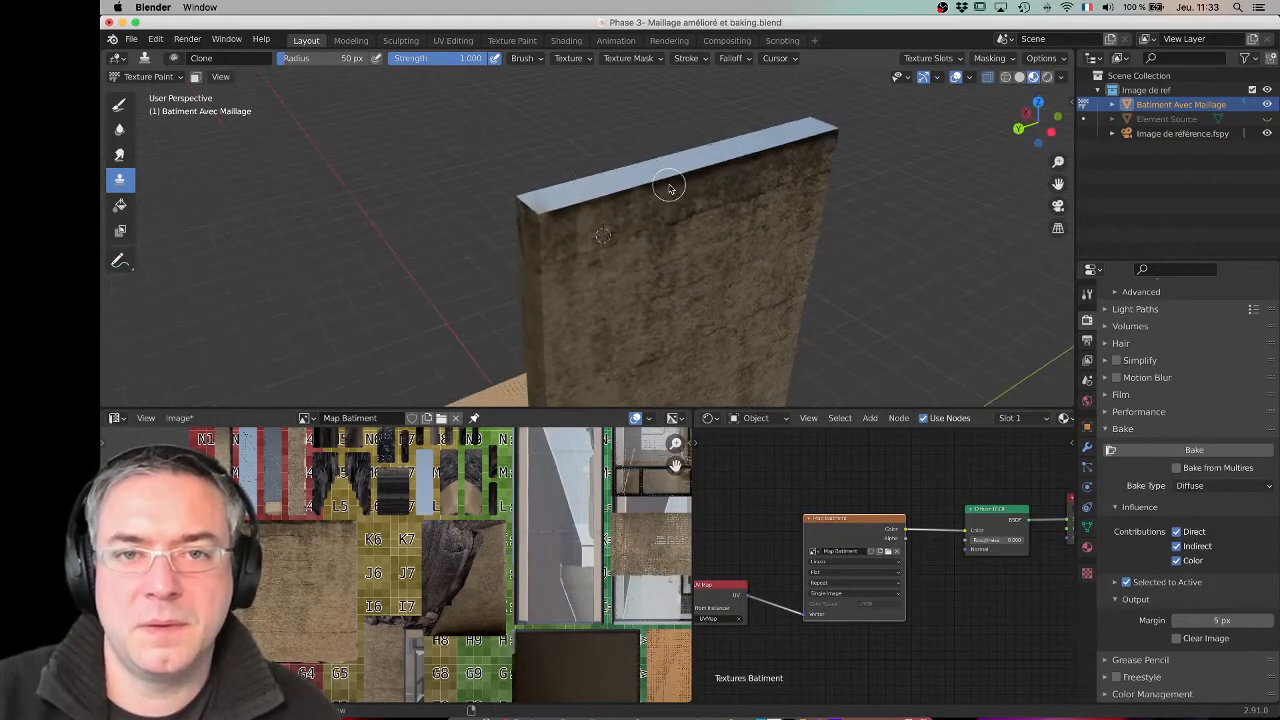
{"action": "mouse_move", "coordinate": [664, 183]}
{"action": "left_mouse_down"}
{"action": "mouse_move", "coordinate": [585, 192]}
{"action": "mouse_move", "coordinate": [661, 182]}
{"action": "left_mouse_up"}
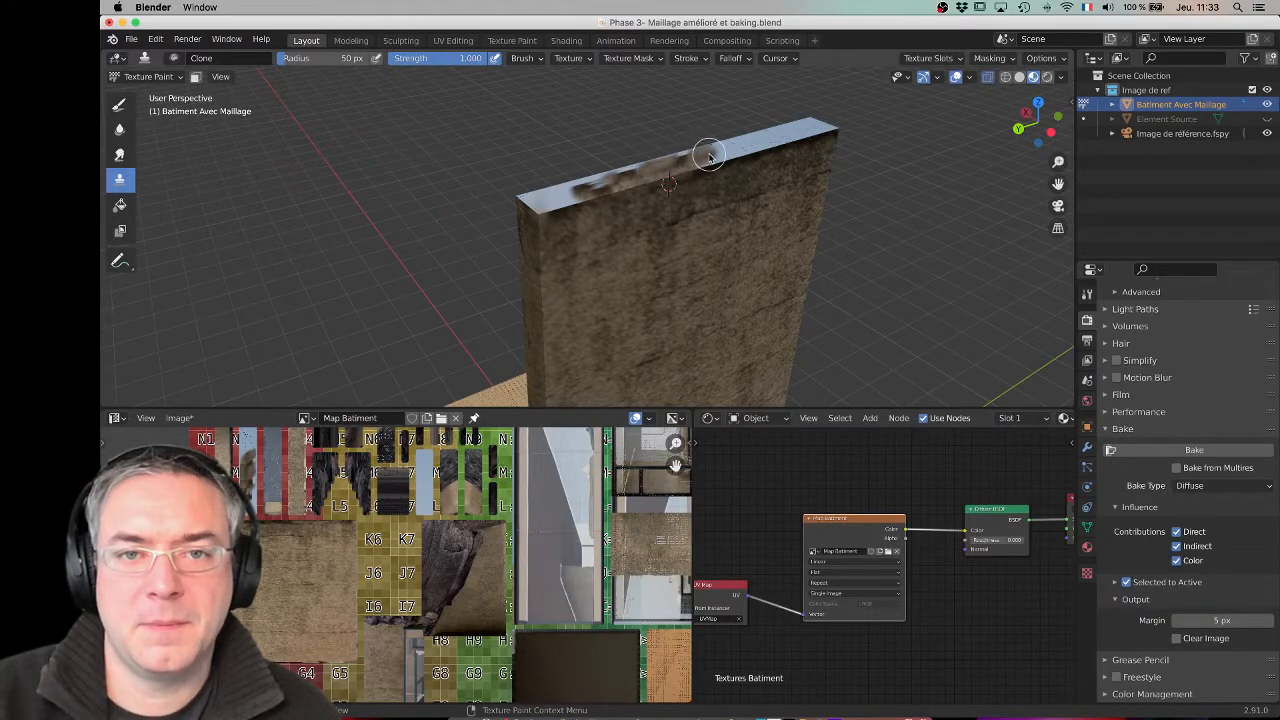
{"action": "scroll", "coordinate": [702, 165], "scroll_direction": "down", "scroll_amount": 3}
{"action": "scroll", "coordinate": [704, 168], "scroll_direction": "up", "scroll_amount": 4}
{"action": "middle_click_drag", "start_coordinate": [705, 168], "coordinate": [626, 200]}
{"action": "left_click_drag", "start_coordinate": [647, 216], "coordinate": [694, 209]}
{"action": "scroll", "coordinate": [735, 220], "scroll_direction": "down", "scroll_amount": 1}
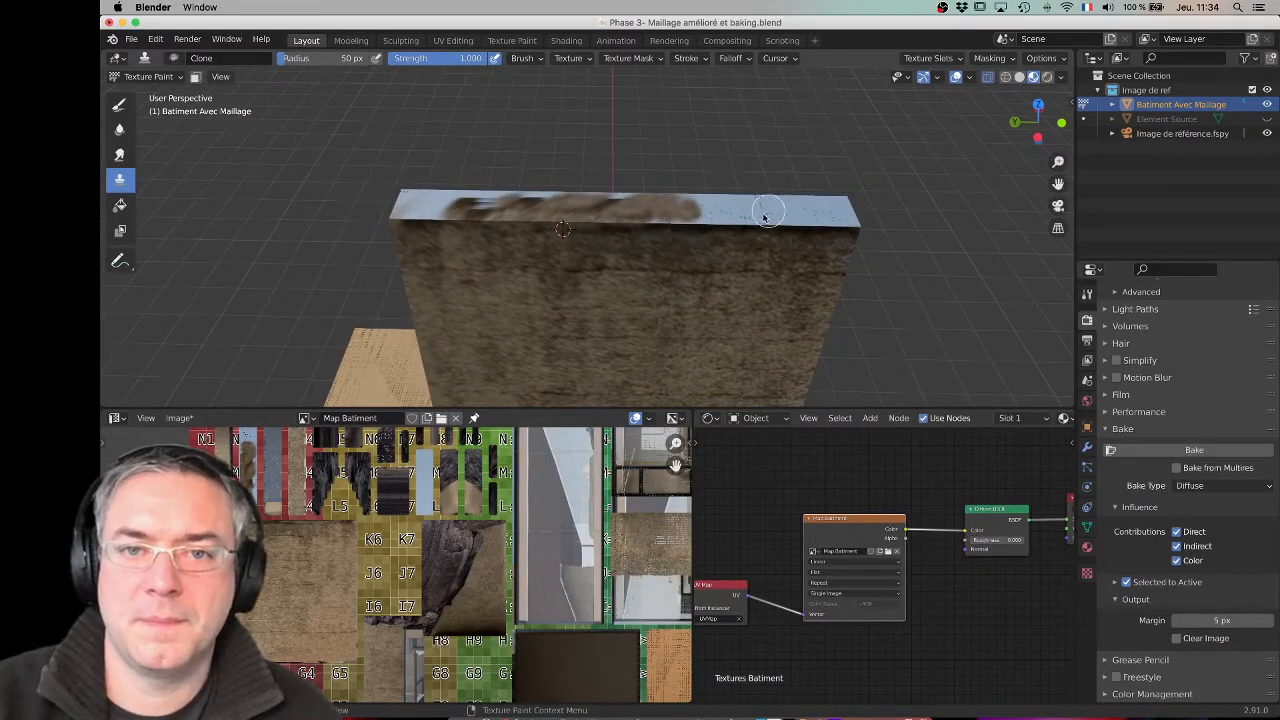
Step: Paint the tower's whole top face with the TexDraw brush in a dark brown sampled from the wall
{"action": "left_click", "coordinate": [119, 104]}
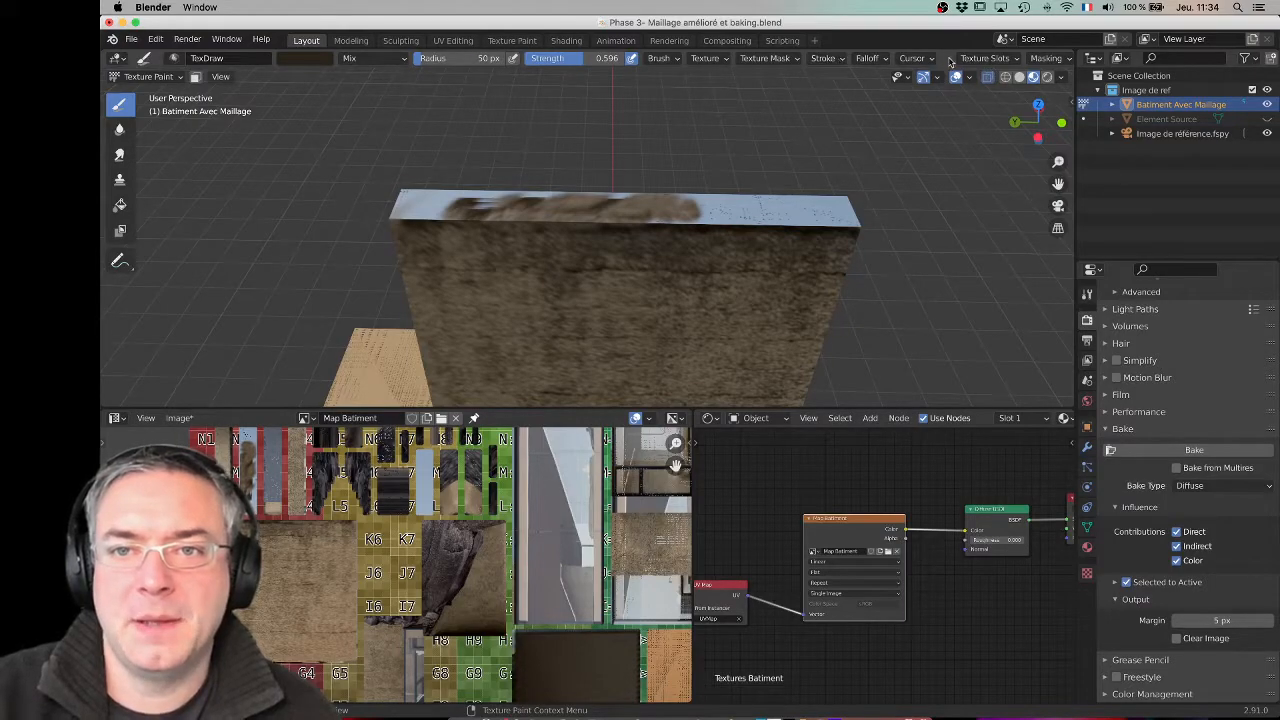
{"action": "middle_click_drag", "start_coordinate": [789, 60], "coordinate": [776, 60]}
{"action": "scroll", "coordinate": [579, 59], "scroll_direction": "up", "scroll_amount": 1}
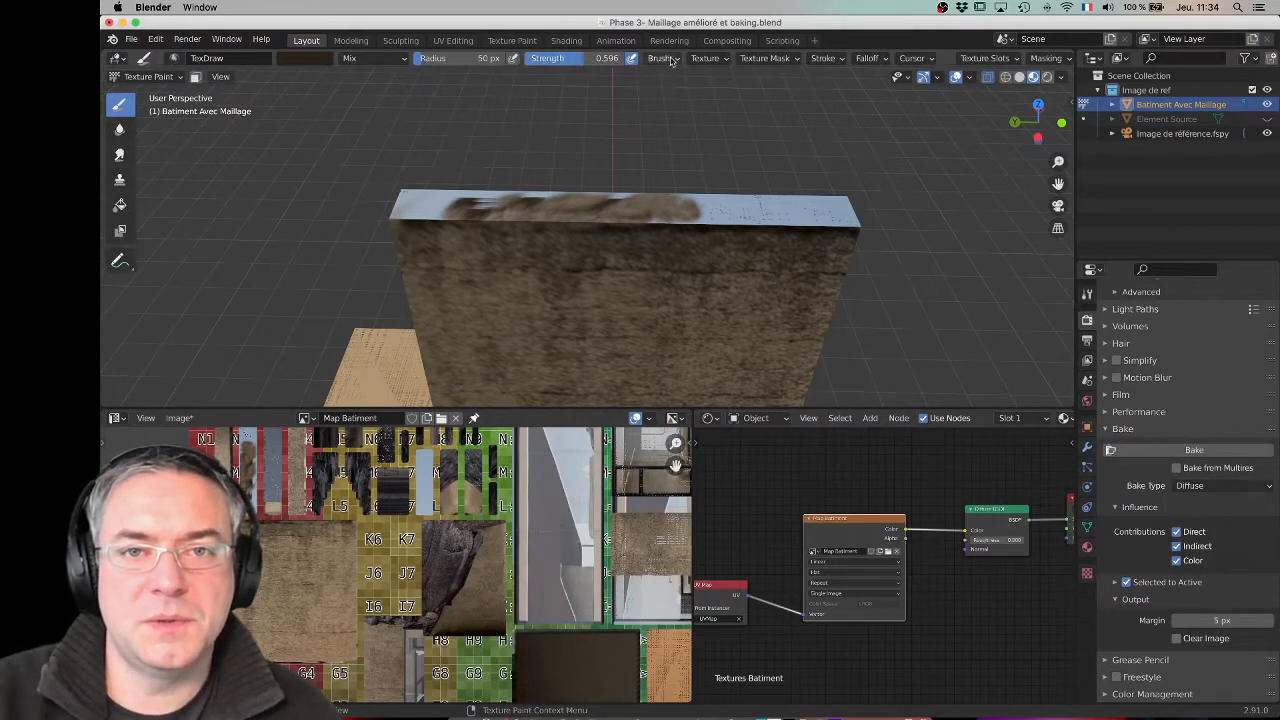
{"action": "left_click", "coordinate": [298, 61]}
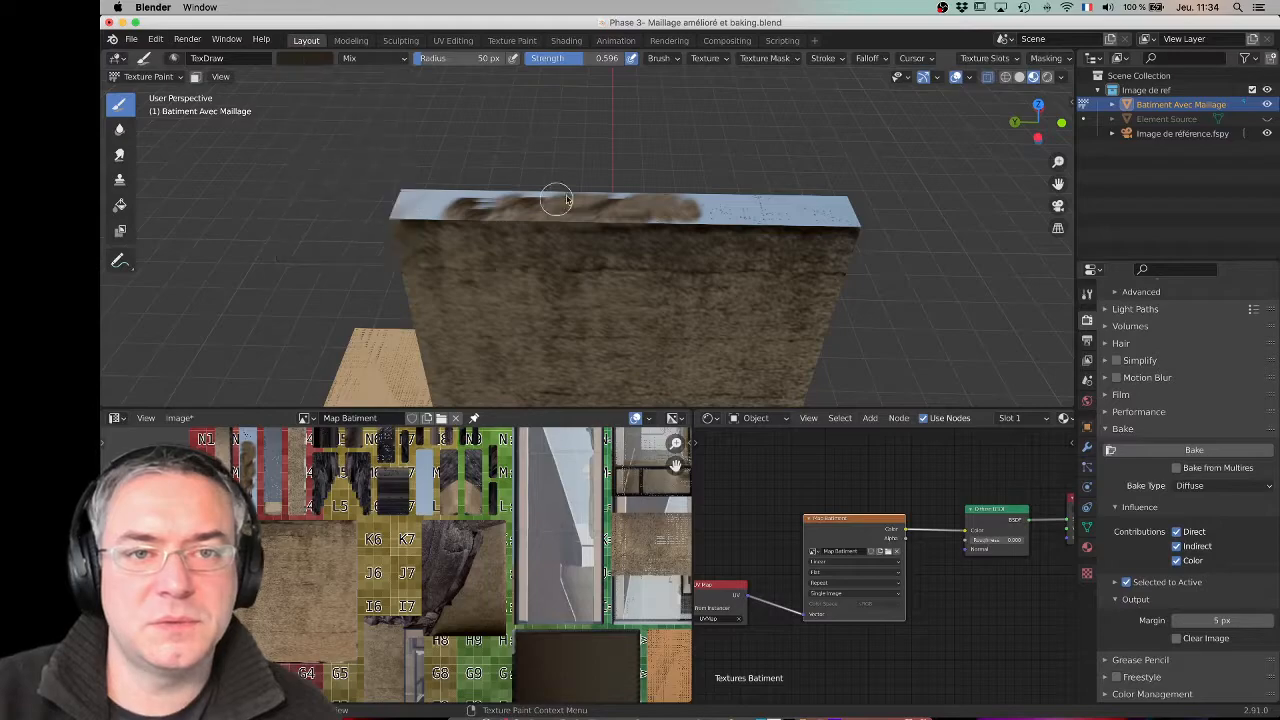
{"action": "left_click", "coordinate": [301, 62]}
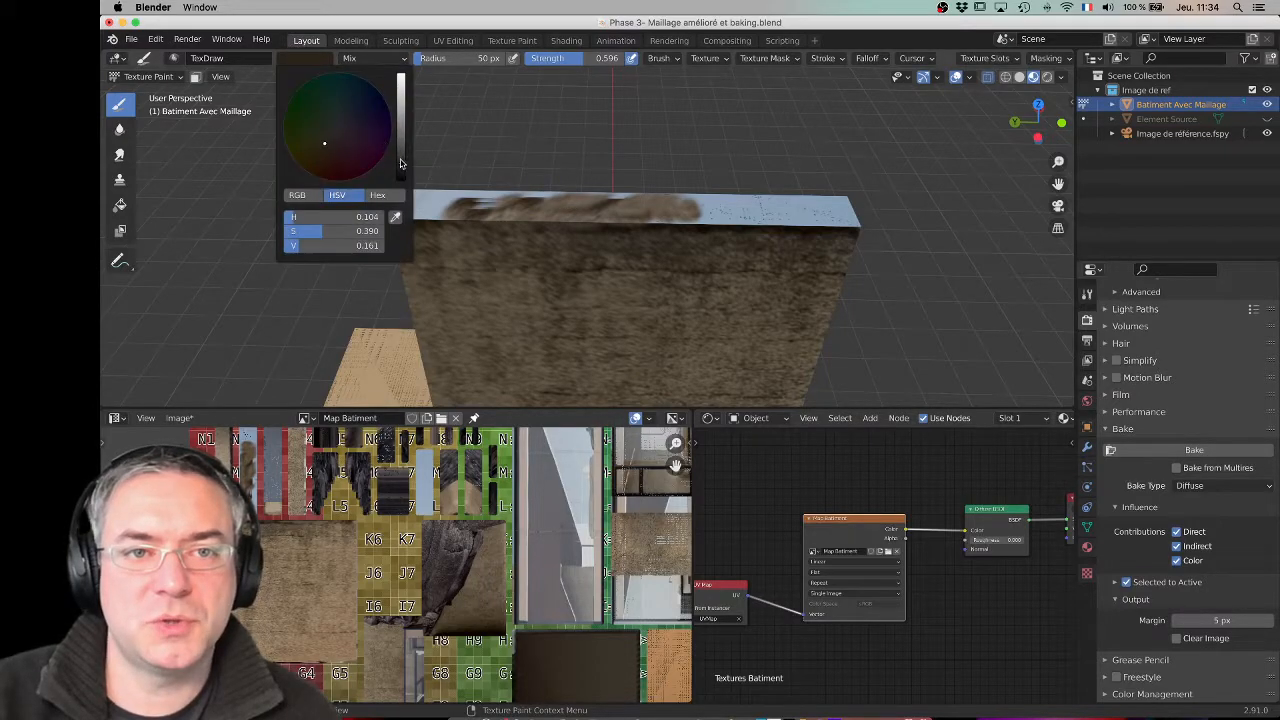
{"action": "left_click", "coordinate": [395, 219]}
{"action": "left_click", "coordinate": [488, 220]}
{"action": "mouse_move", "coordinate": [449, 197]}
{"action": "left_mouse_down"}
{"action": "mouse_move", "coordinate": [543, 203]}
{"action": "mouse_move", "coordinate": [418, 206]}
{"action": "mouse_move", "coordinate": [550, 210]}
{"action": "mouse_move", "coordinate": [418, 205]}
{"action": "mouse_move", "coordinate": [406, 191]}
{"action": "mouse_move", "coordinate": [429, 209]}
{"action": "mouse_move", "coordinate": [387, 214]}
{"action": "mouse_move", "coordinate": [460, 214]}
{"action": "mouse_move", "coordinate": [428, 190]}
{"action": "mouse_move", "coordinate": [565, 207]}
{"action": "mouse_move", "coordinate": [852, 207]}
{"action": "mouse_move", "coordinate": [787, 222]}
{"action": "mouse_move", "coordinate": [849, 214]}
{"action": "mouse_move", "coordinate": [651, 206]}
{"action": "mouse_move", "coordinate": [809, 220]}
{"action": "mouse_move", "coordinate": [845, 203]}
{"action": "mouse_move", "coordinate": [600, 194]}
{"action": "mouse_move", "coordinate": [803, 197]}
{"action": "mouse_move", "coordinate": [519, 199]}
{"action": "left_mouse_up"}
{"action": "mouse_move", "coordinate": [763, 218]}
{"action": "left_mouse_down"}
{"action": "mouse_move", "coordinate": [691, 217]}
{"action": "mouse_move", "coordinate": [877, 214]}
{"action": "left_mouse_up"}
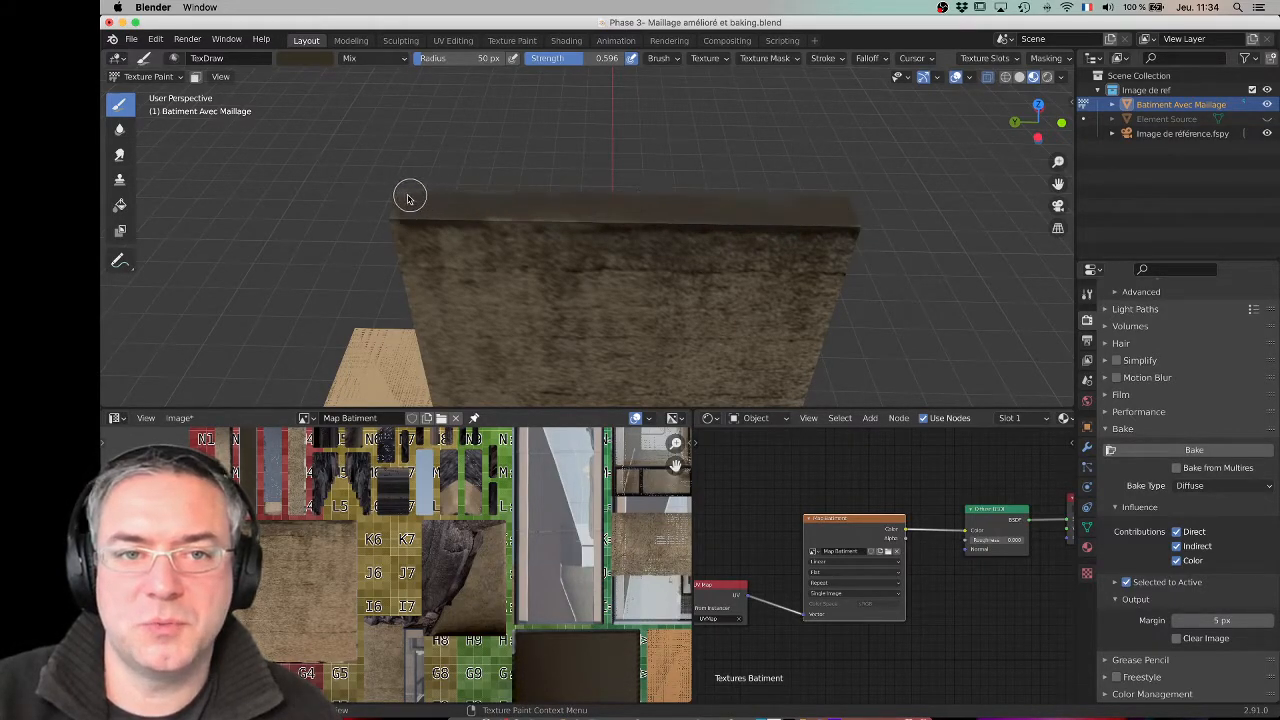
{"action": "mouse_move", "coordinate": [397, 206]}
{"action": "left_mouse_down"}
{"action": "mouse_move", "coordinate": [626, 224]}
{"action": "mouse_move", "coordinate": [430, 211]}
{"action": "left_mouse_up"}
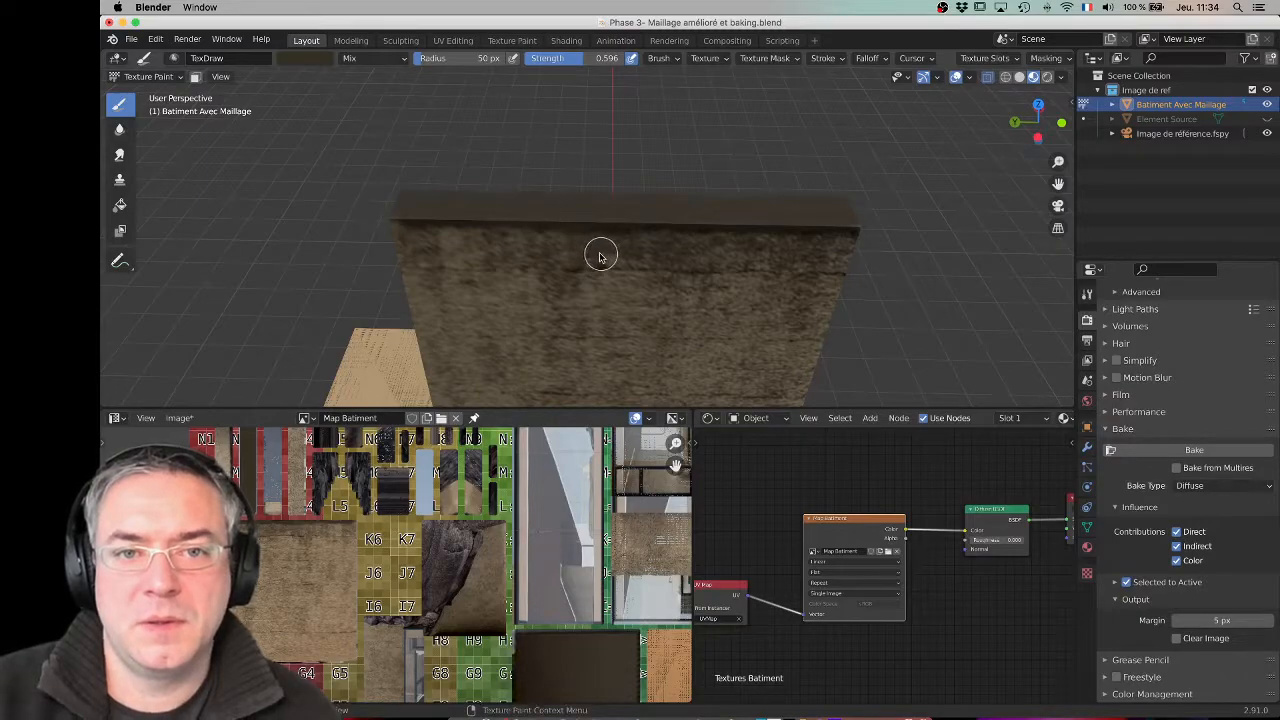
Step: Clone the wall's concrete texture over the tower's brown top face with the Clone brush strength at 0.288, undoing the stronger stroke
{"action": "left_click", "coordinate": [119, 179]}
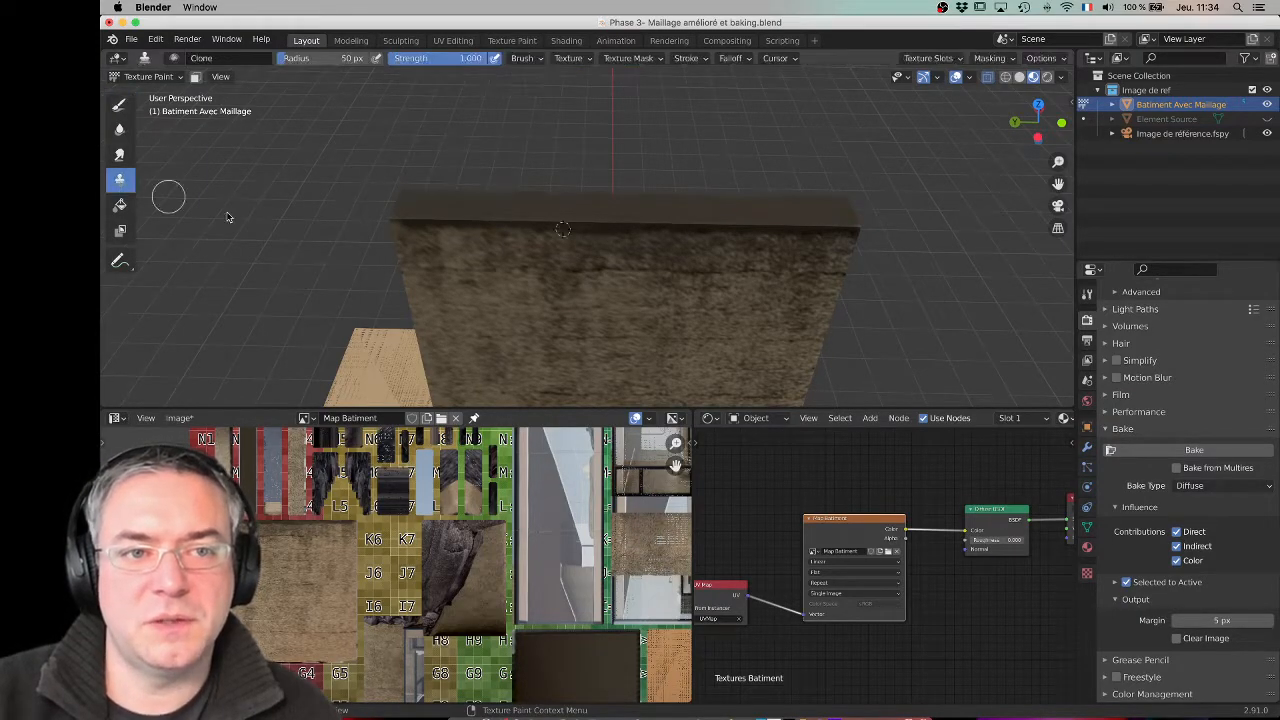
{"action": "left_click", "coordinate": [495, 300], "text": "ctrl"}
{"action": "mouse_move", "coordinate": [417, 195]}
{"action": "left_mouse_down"}
{"action": "mouse_move", "coordinate": [474, 200]}
{"action": "mouse_move", "coordinate": [453, 203]}
{"action": "left_mouse_up"}
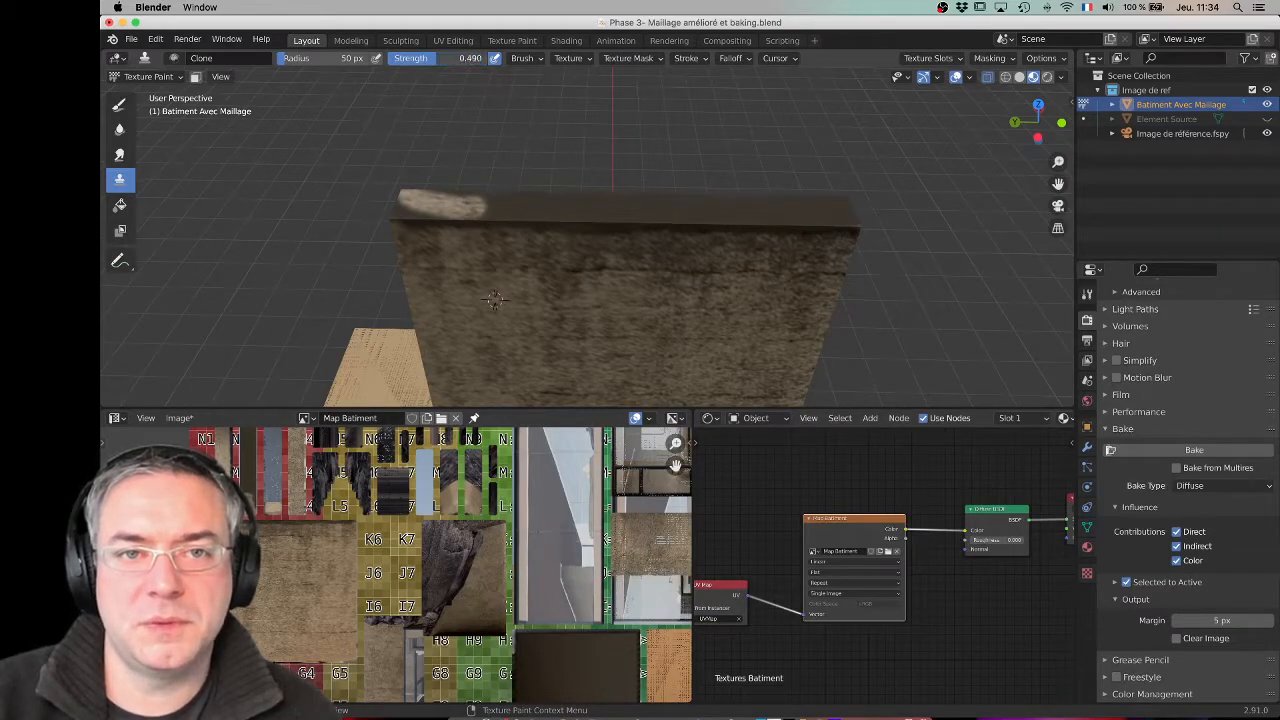
{"action": "key", "text": "super+z"}
{"action": "mouse_move", "coordinate": [420, 191]}
{"action": "left_mouse_down"}
{"action": "mouse_move", "coordinate": [468, 211]}
{"action": "mouse_move", "coordinate": [463, 197]}
{"action": "mouse_move", "coordinate": [400, 200]}
{"action": "mouse_move", "coordinate": [491, 197]}
{"action": "left_mouse_up"}
{"action": "left_click_drag", "start_coordinate": [436, 58], "coordinate": [421, 58]}
{"action": "mouse_move", "coordinate": [459, 180]}
{"action": "left_mouse_down"}
{"action": "mouse_move", "coordinate": [603, 211]}
{"action": "mouse_move", "coordinate": [546, 203]}
{"action": "mouse_move", "coordinate": [667, 208]}
{"action": "mouse_move", "coordinate": [634, 214]}
{"action": "mouse_move", "coordinate": [766, 206]}
{"action": "mouse_move", "coordinate": [769, 220]}
{"action": "mouse_move", "coordinate": [864, 218]}
{"action": "mouse_move", "coordinate": [757, 215]}
{"action": "left_mouse_up"}
{"action": "mouse_move", "coordinate": [601, 207]}
{"action": "left_mouse_down"}
{"action": "mouse_move", "coordinate": [740, 209]}
{"action": "mouse_move", "coordinate": [540, 197]}
{"action": "mouse_move", "coordinate": [555, 205]}
{"action": "left_mouse_up"}
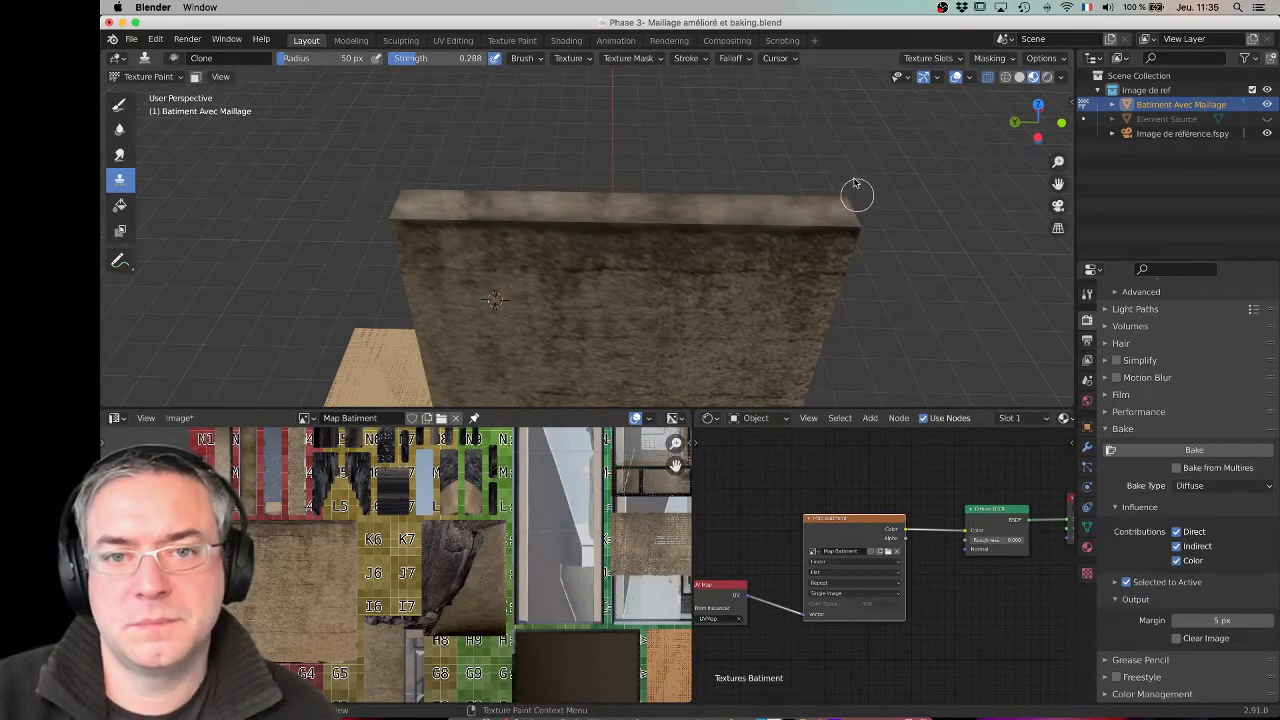
{"action": "middle_click_drag", "start_coordinate": [816, 187], "coordinate": [552, 215]}
{"action": "left_click", "coordinate": [548, 215], "text": "ctrl"}
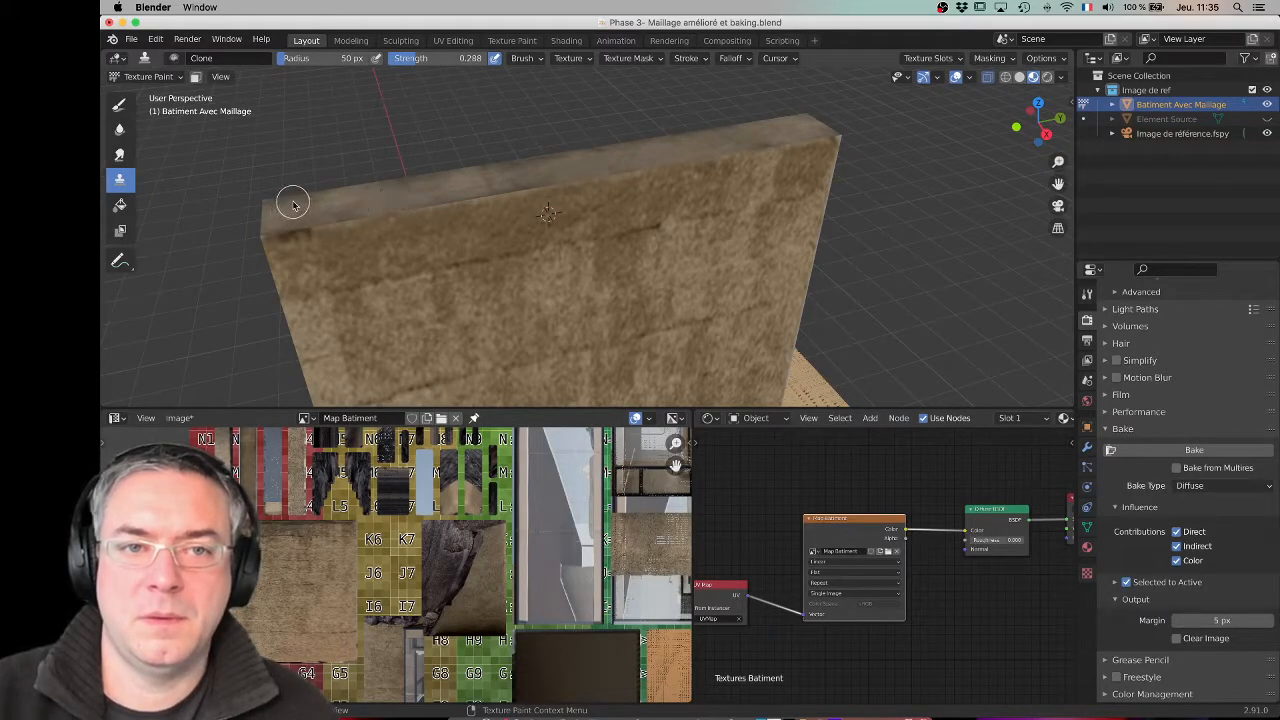
Step: Review the retouched building as a whole and examine the painted areas across the Map Batiment image
{"action": "middle_click_drag", "start_coordinate": [363, 206], "coordinate": [655, 258]}
{"action": "scroll", "coordinate": [357, 538], "scroll_direction": "down", "scroll_amount": 6}
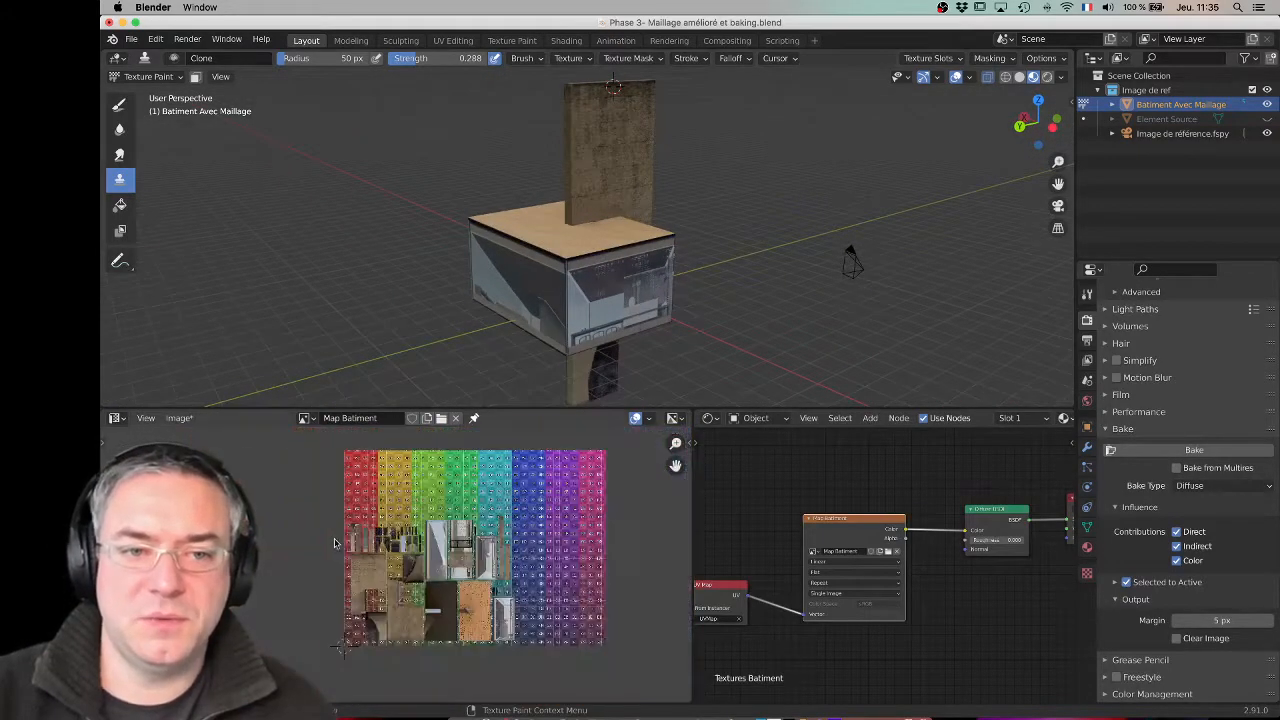
{"action": "scroll", "coordinate": [464, 603], "scroll_direction": "up", "scroll_amount": 5}
{"action": "middle_click_drag", "start_coordinate": [611, 663], "coordinate": [451, 567]}
{"action": "scroll", "coordinate": [385, 615], "scroll_direction": "down", "scroll_amount": 2}
{"action": "scroll", "coordinate": [416, 578], "scroll_direction": "up", "scroll_amount": 3}
{"action": "middle_click_drag", "start_coordinate": [366, 580], "coordinate": [421, 595]}
{"action": "scroll", "coordinate": [333, 585], "scroll_direction": "down", "scroll_amount": 2}
{"action": "middle_click_drag", "start_coordinate": [333, 585], "coordinate": [430, 595]}
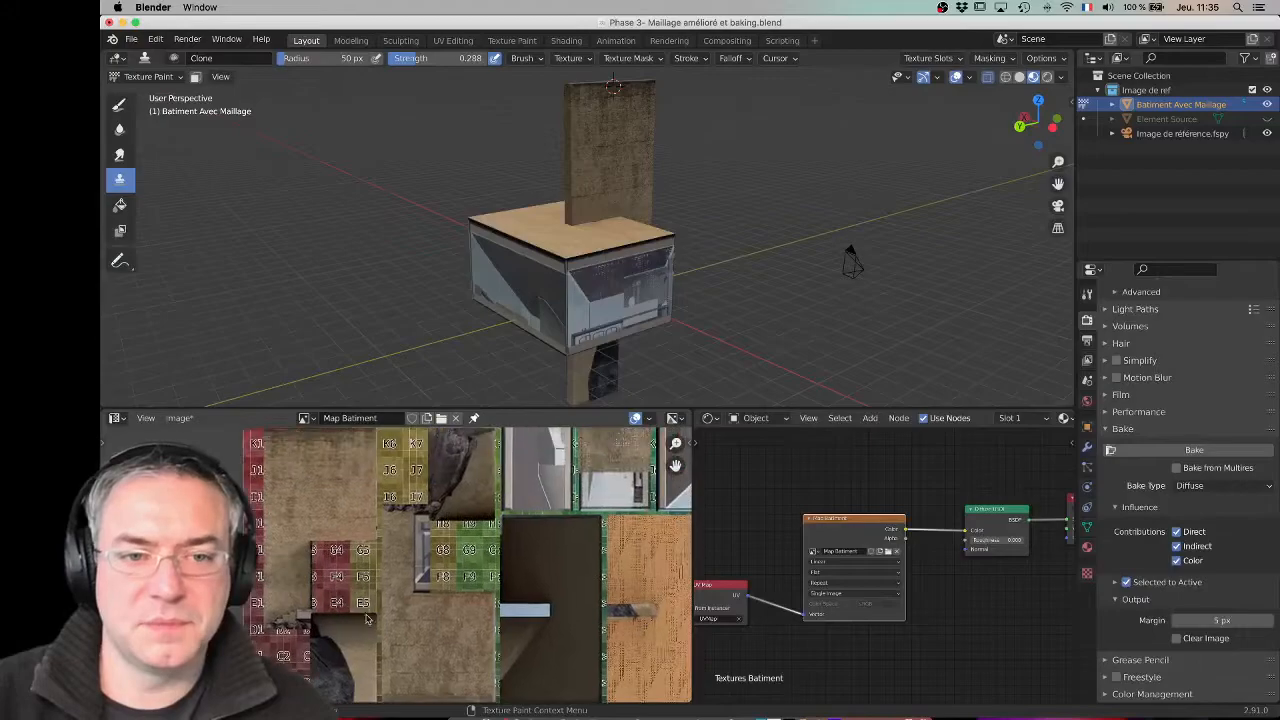
{"action": "scroll", "coordinate": [464, 563], "scroll_direction": "down", "scroll_amount": 1}
{"action": "middle_click_drag", "start_coordinate": [512, 552], "coordinate": [369, 610]}
{"action": "scroll", "coordinate": [382, 591], "scroll_direction": "down", "scroll_amount": 2}
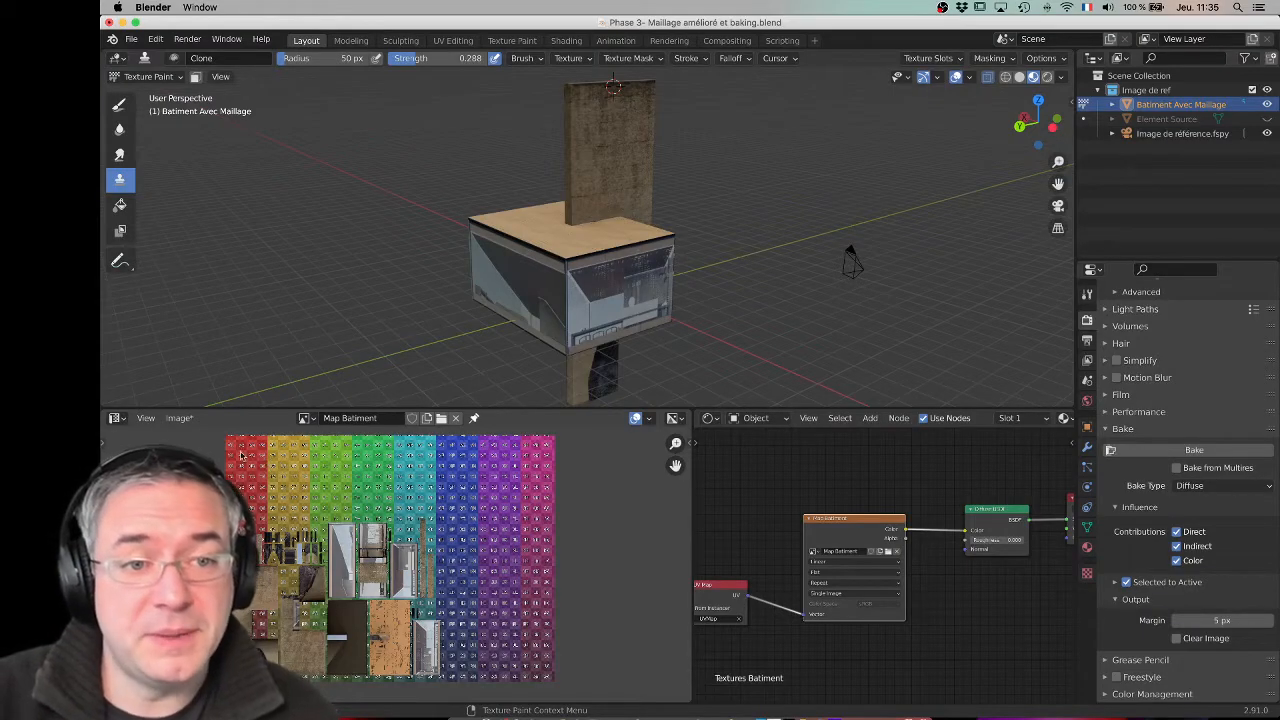
Step: Save the retouched Map Batiment image to its PNG file
{"action": "left_click", "coordinate": [177, 419]}
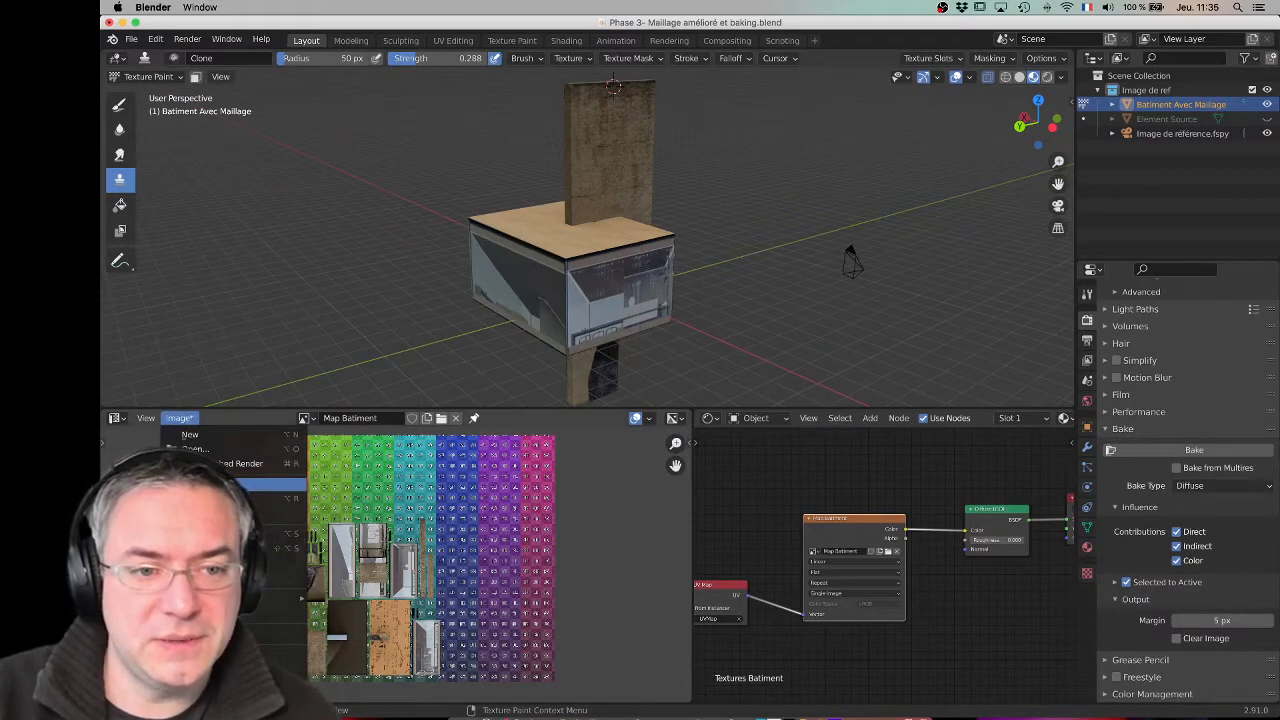
{"action": "left_click", "coordinate": [280, 534]}
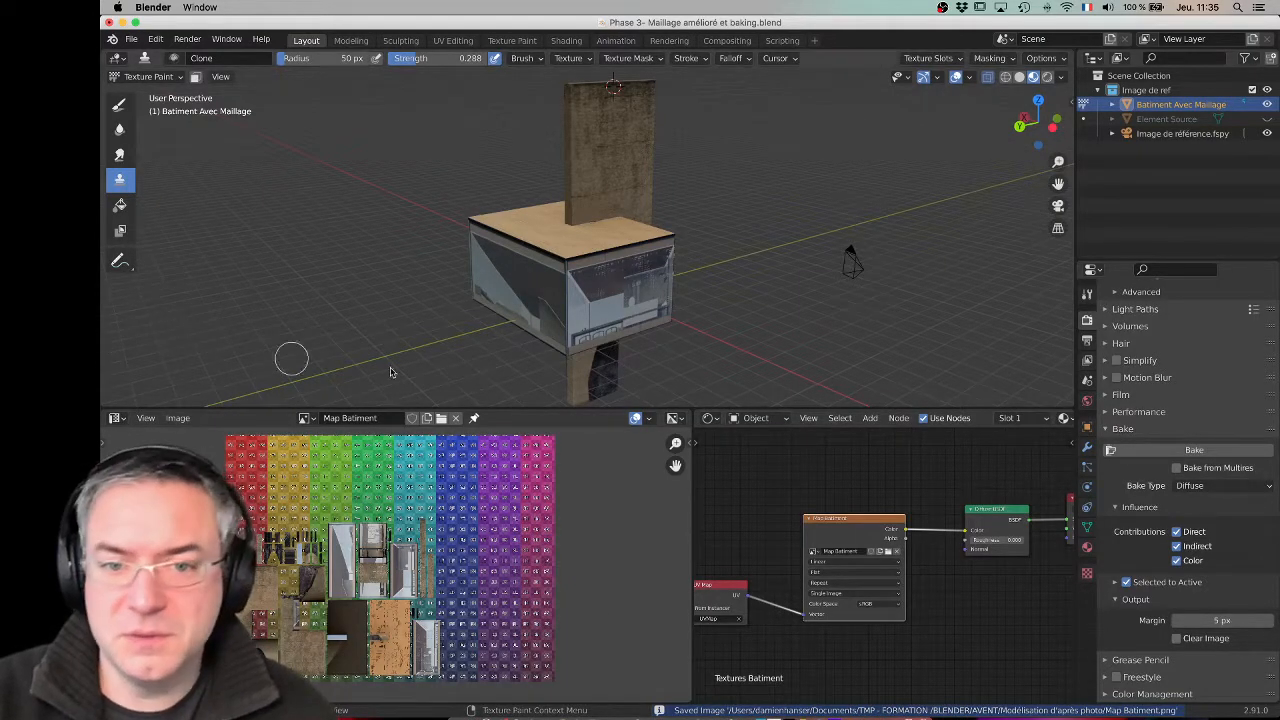
{"action": "middle_click_drag", "start_coordinate": [422, 521], "coordinate": [424, 526]}
{"action": "middle_click_drag", "start_coordinate": [326, 538], "coordinate": [356, 534]}
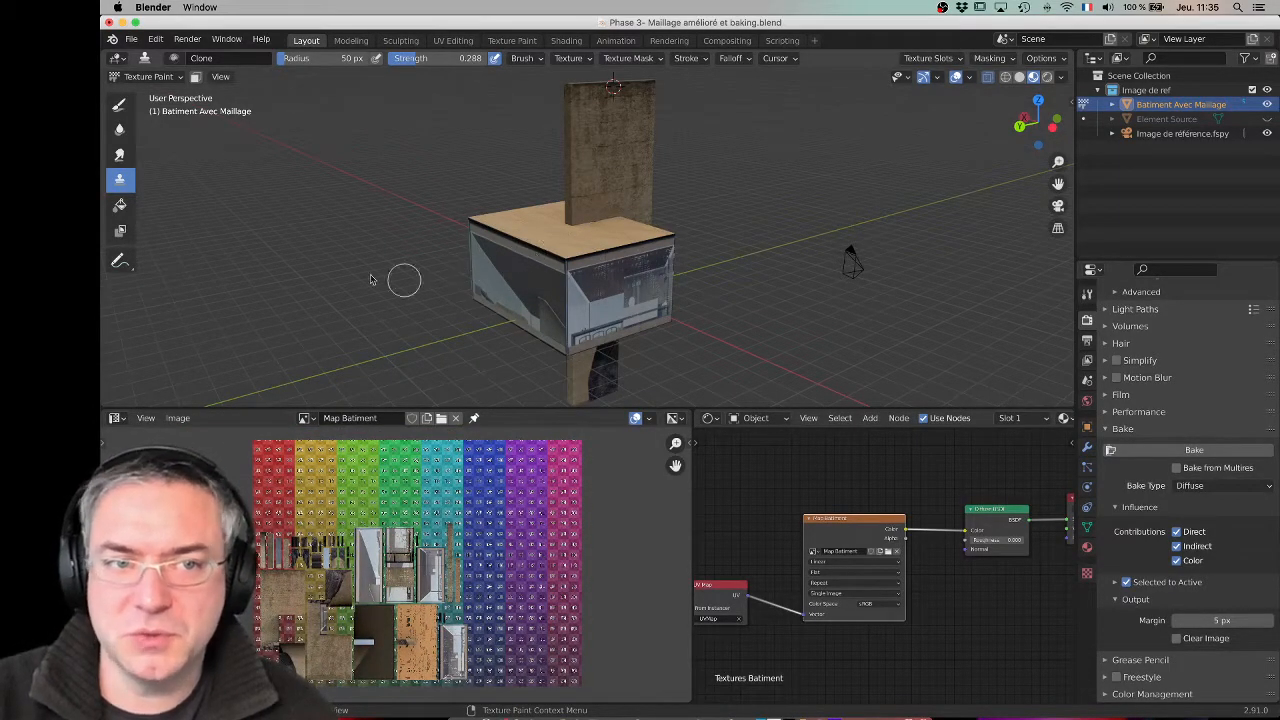
{"action": "left_click", "coordinate": [131, 39]}
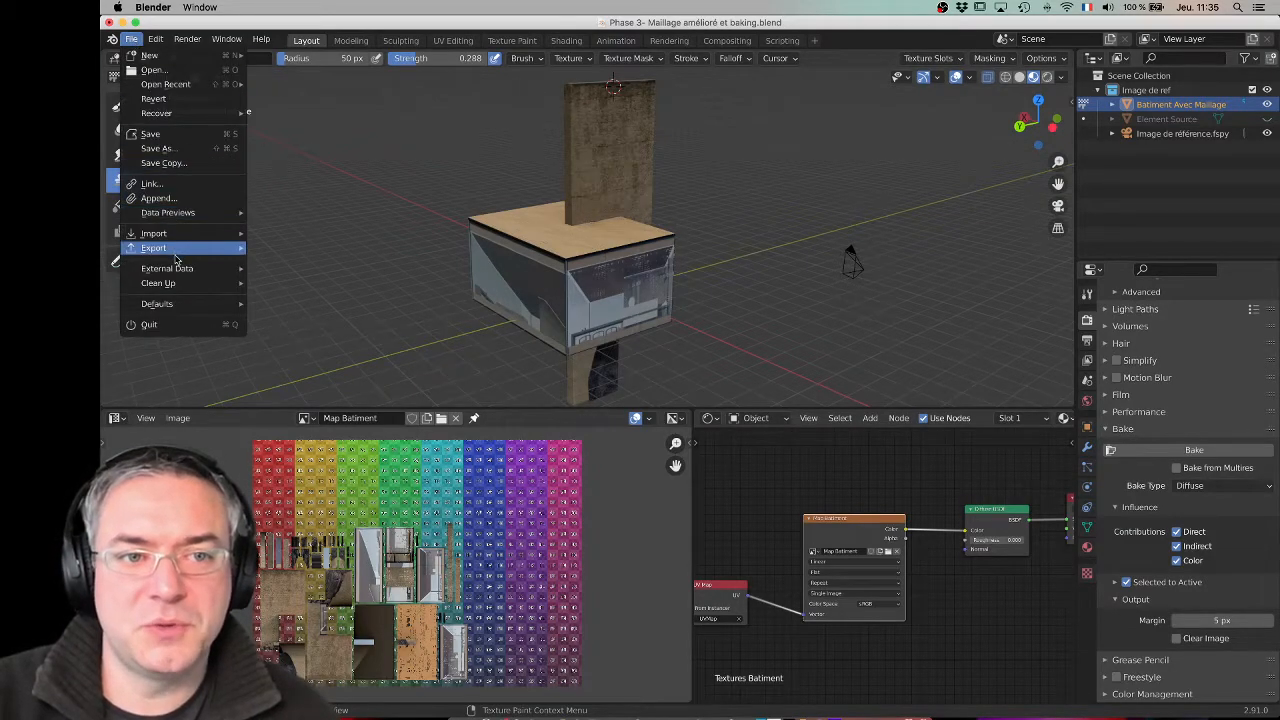
{"action": "mouse_move", "coordinate": [203, 268]}
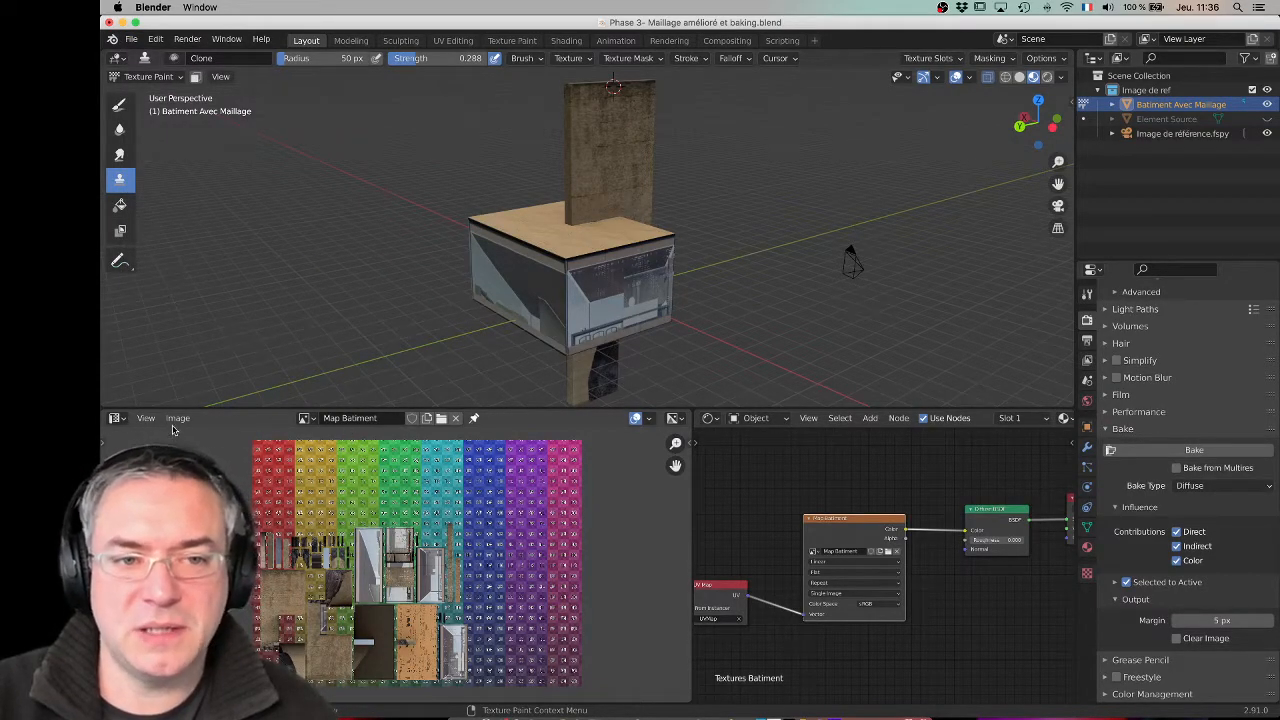
{"action": "middle_click_drag", "start_coordinate": [521, 287], "coordinate": [628, 250]}
Step: Add a new collection to the scene and name it "elements d'origine"
{"action": "left_click", "coordinate": [1189, 174]}
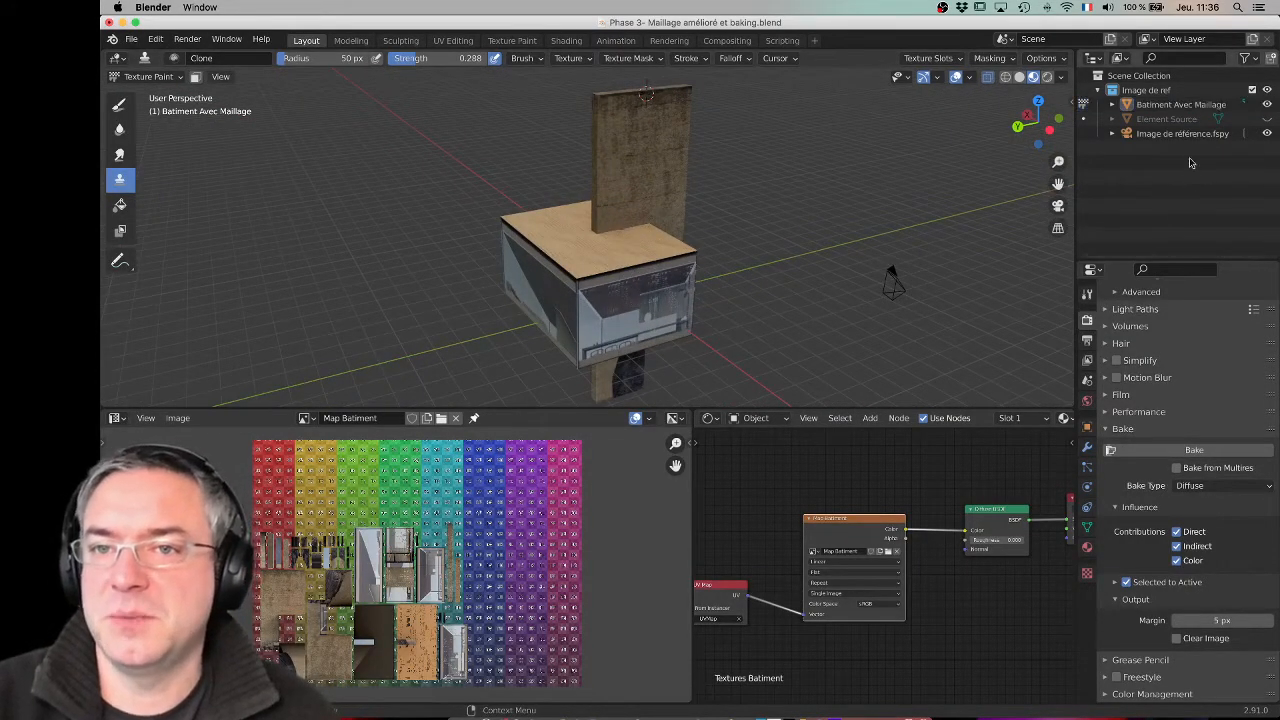
{"action": "left_click", "coordinate": [1268, 57]}
{"action": "left_click", "coordinate": [1150, 148]}
{"action": "double_click", "coordinate": [1160, 148]}
{"action": "type", "text": "Em"}
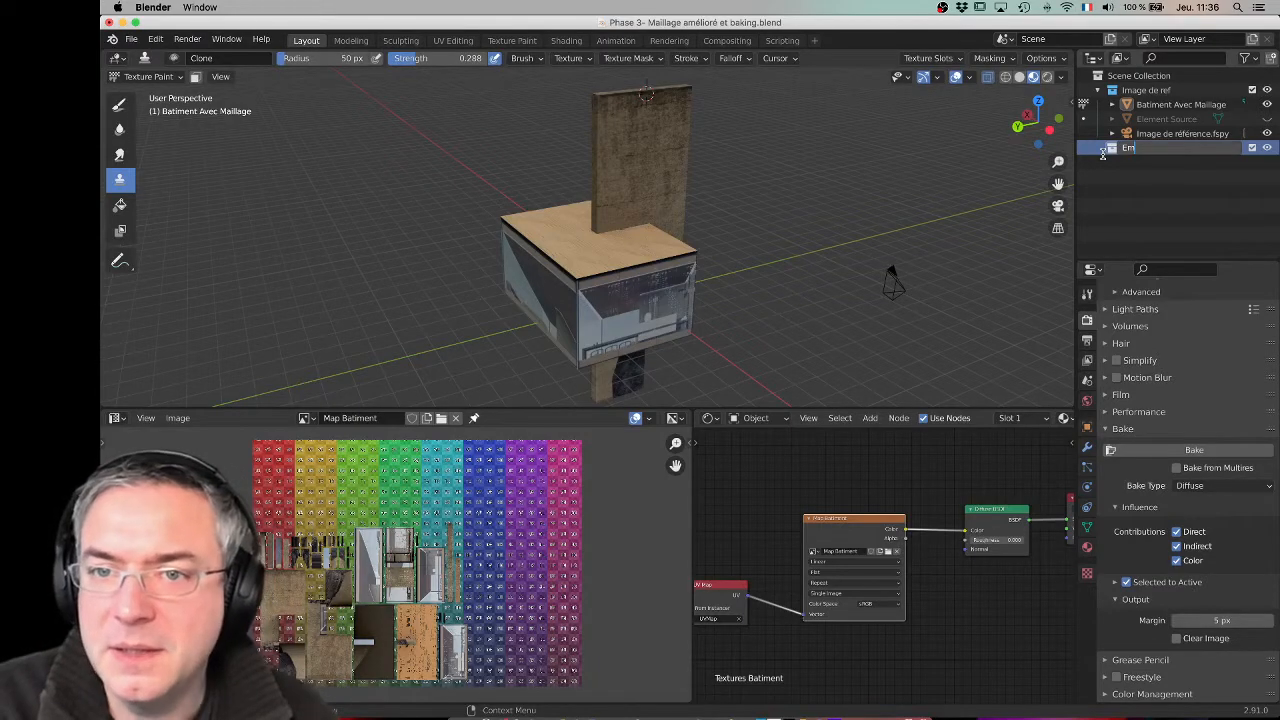
{"action": "key", "text": "Fn"}
{"action": "key", "text": "Fn"}
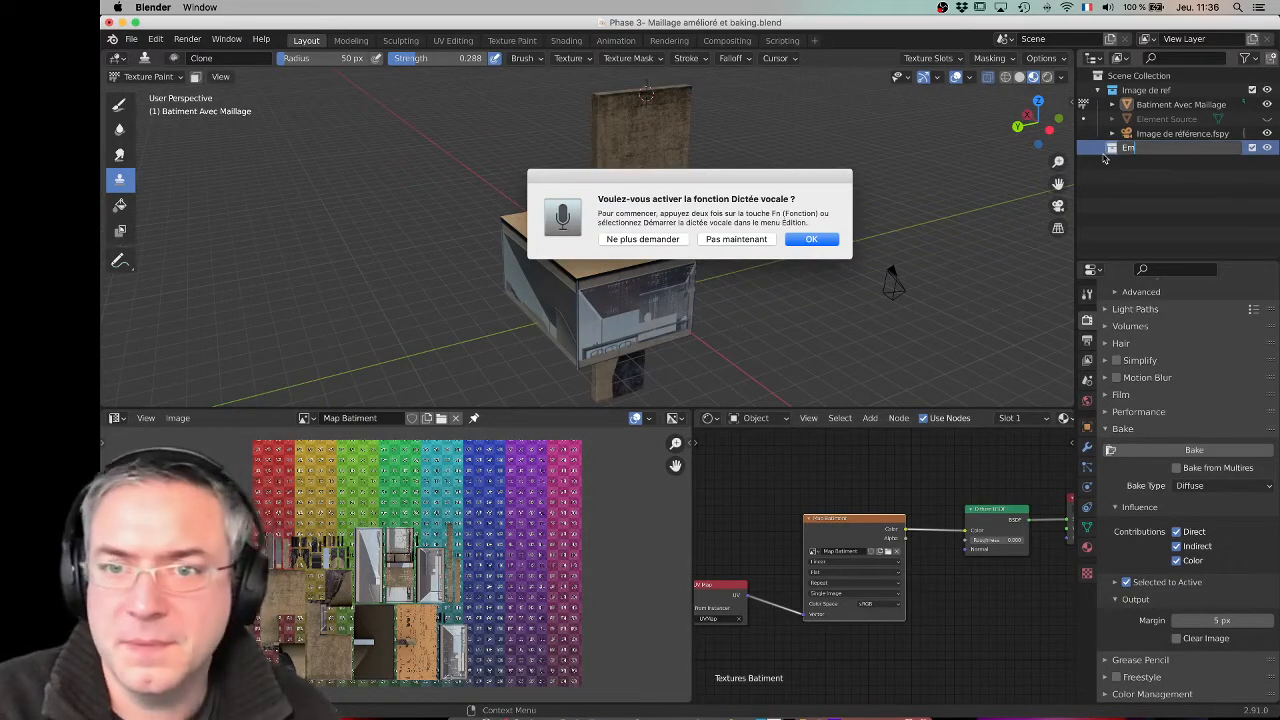
{"action": "key", "text": "Escape"}
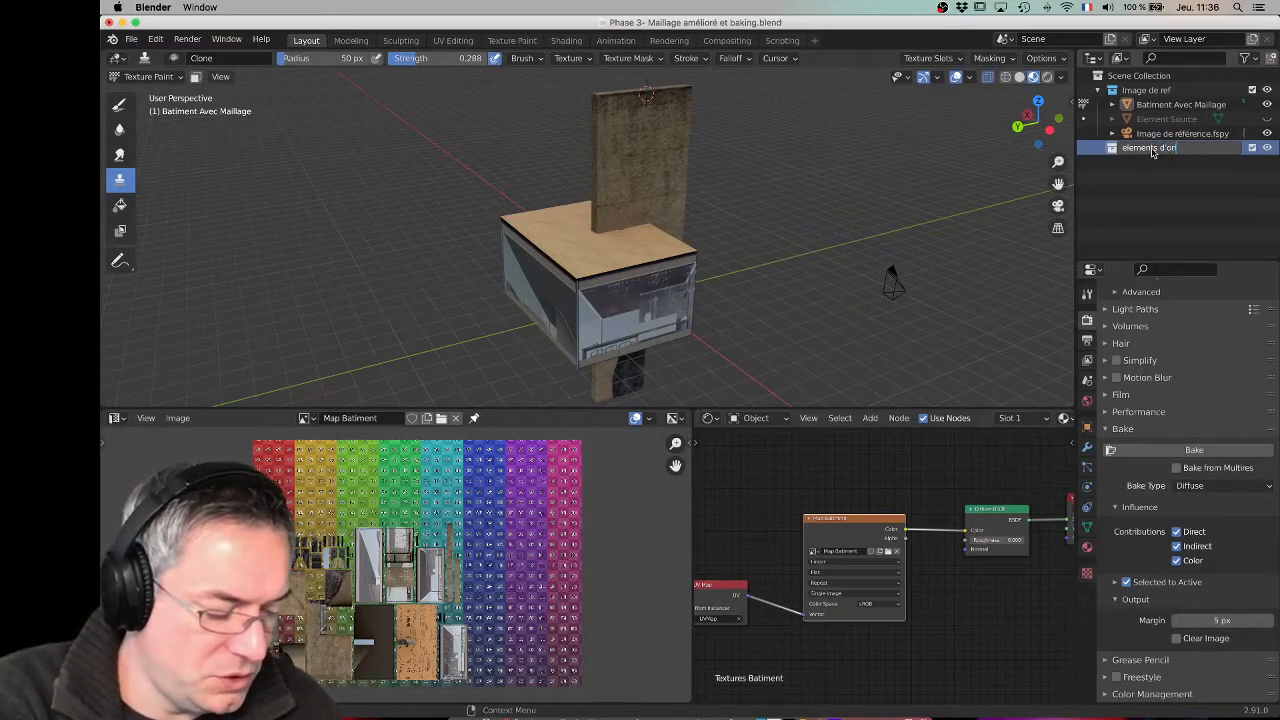
{"action": "key", "text": "Return"}
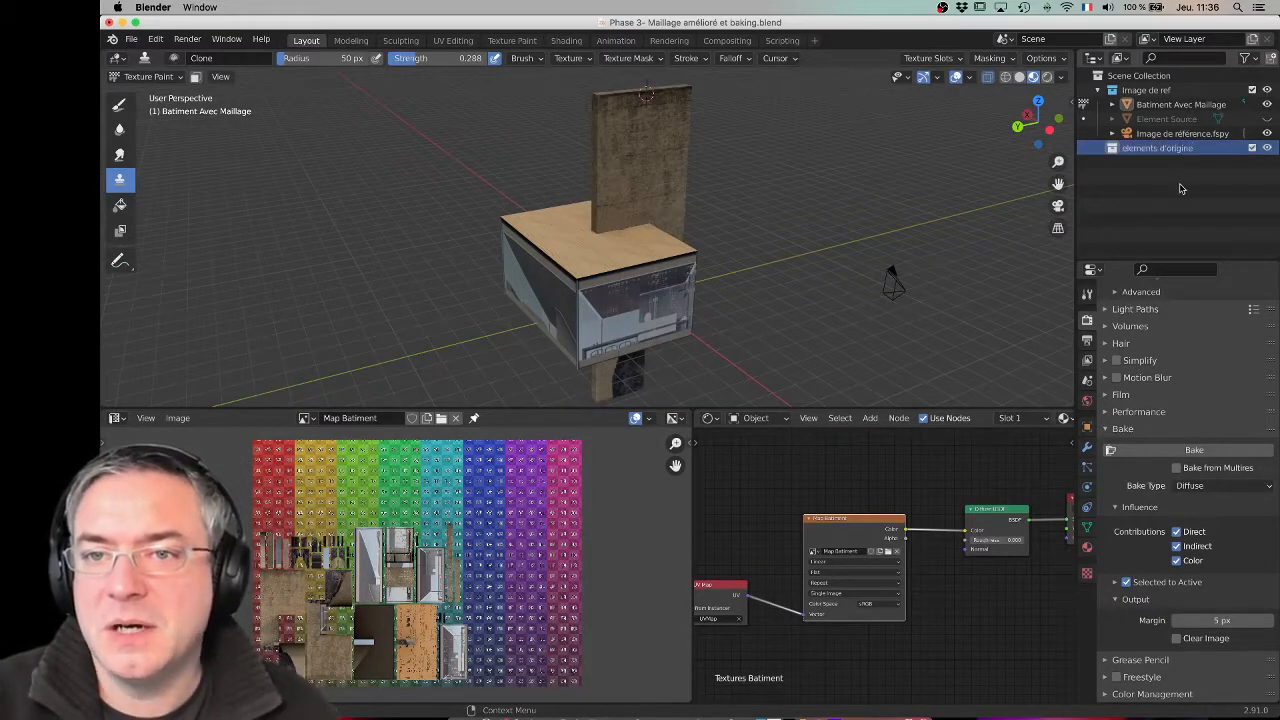
Step: Move Element Source into the elements d'origine collection and exclude that collection from the view layer
{"action": "left_click_drag", "start_coordinate": [1160, 119], "coordinate": [1158, 148]}
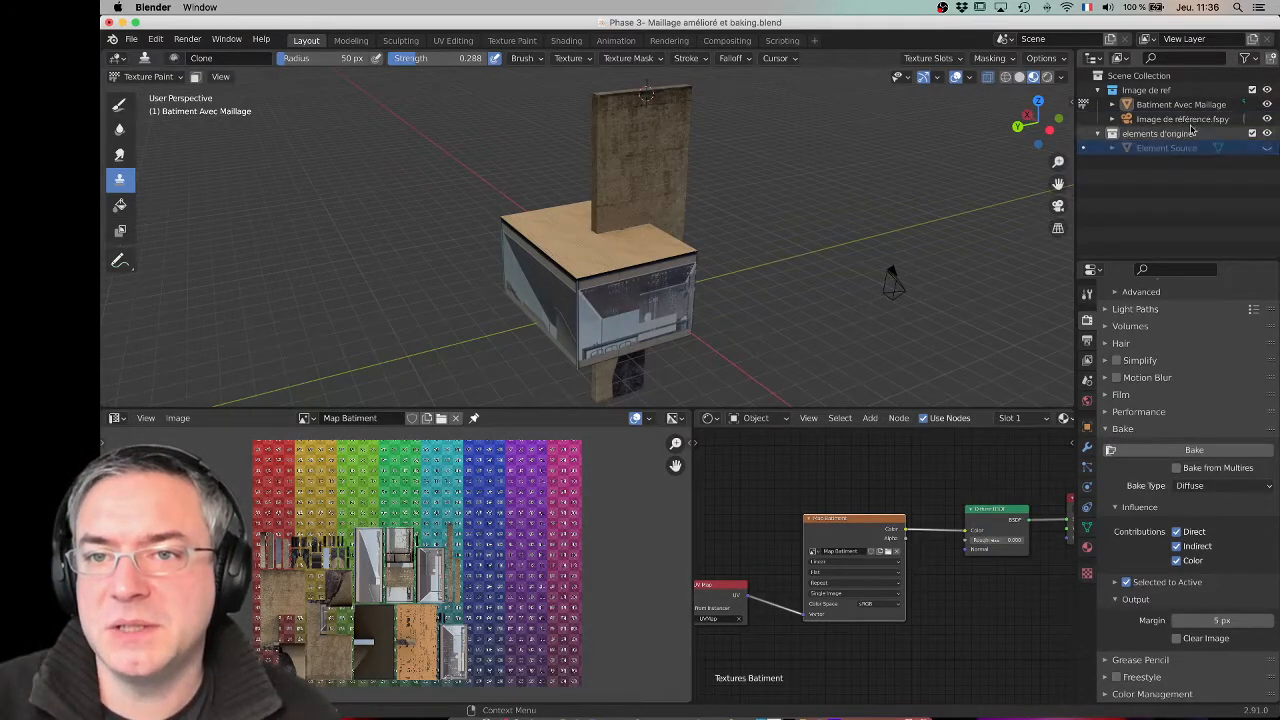
{"action": "left_click", "coordinate": [1252, 133]}
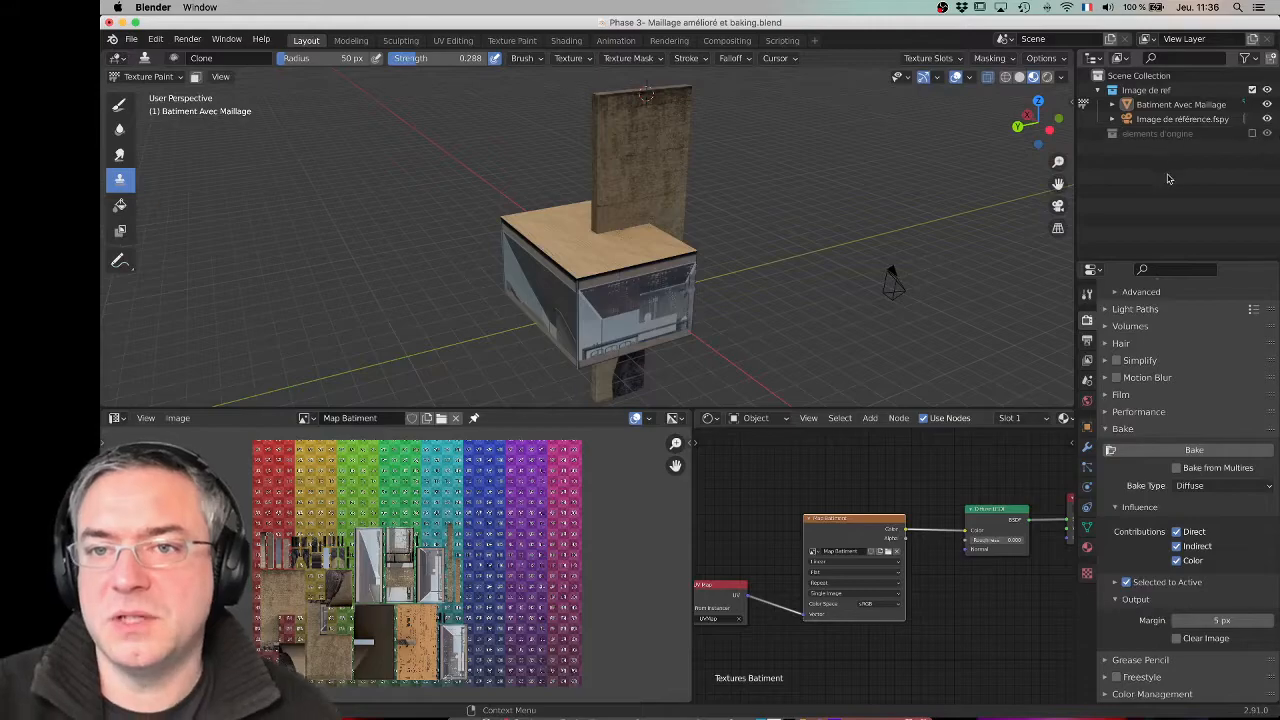
Step: Give the elements d'origine collection the brown colour tag
{"action": "right_click", "coordinate": [1113, 138]}
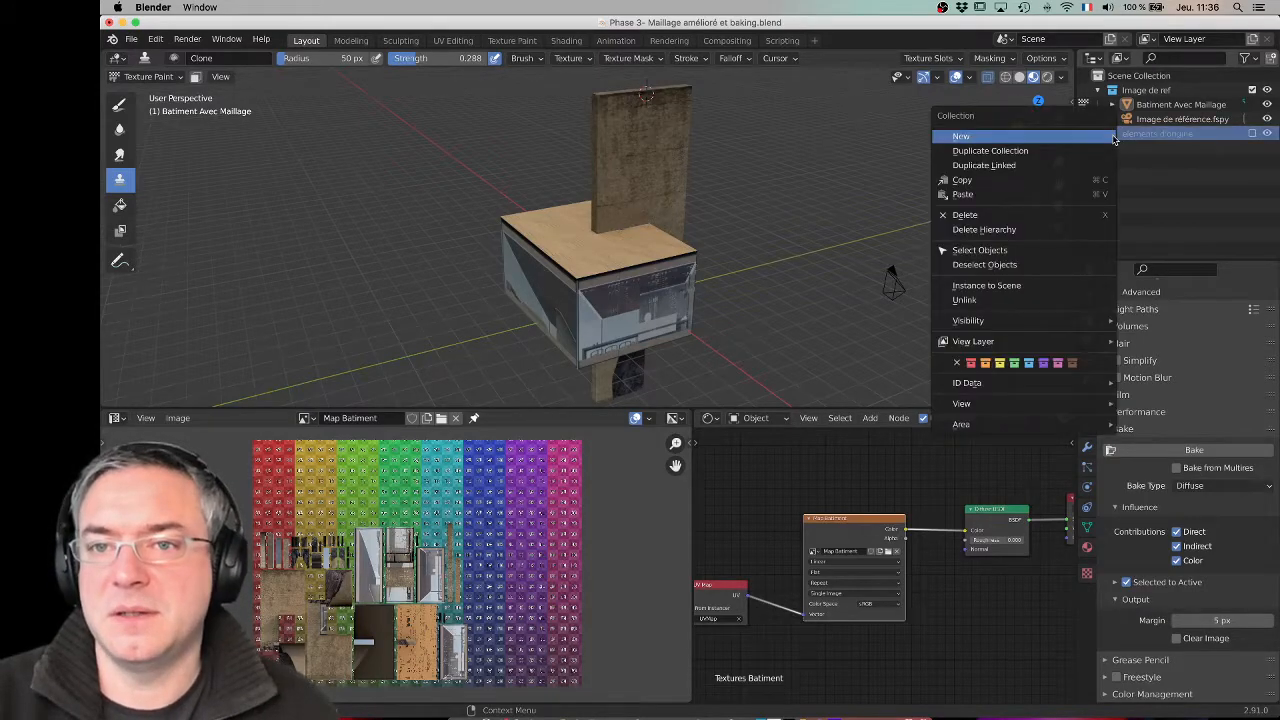
{"action": "left_click", "coordinate": [1081, 367]}
{"action": "left_click", "coordinate": [1134, 149]}
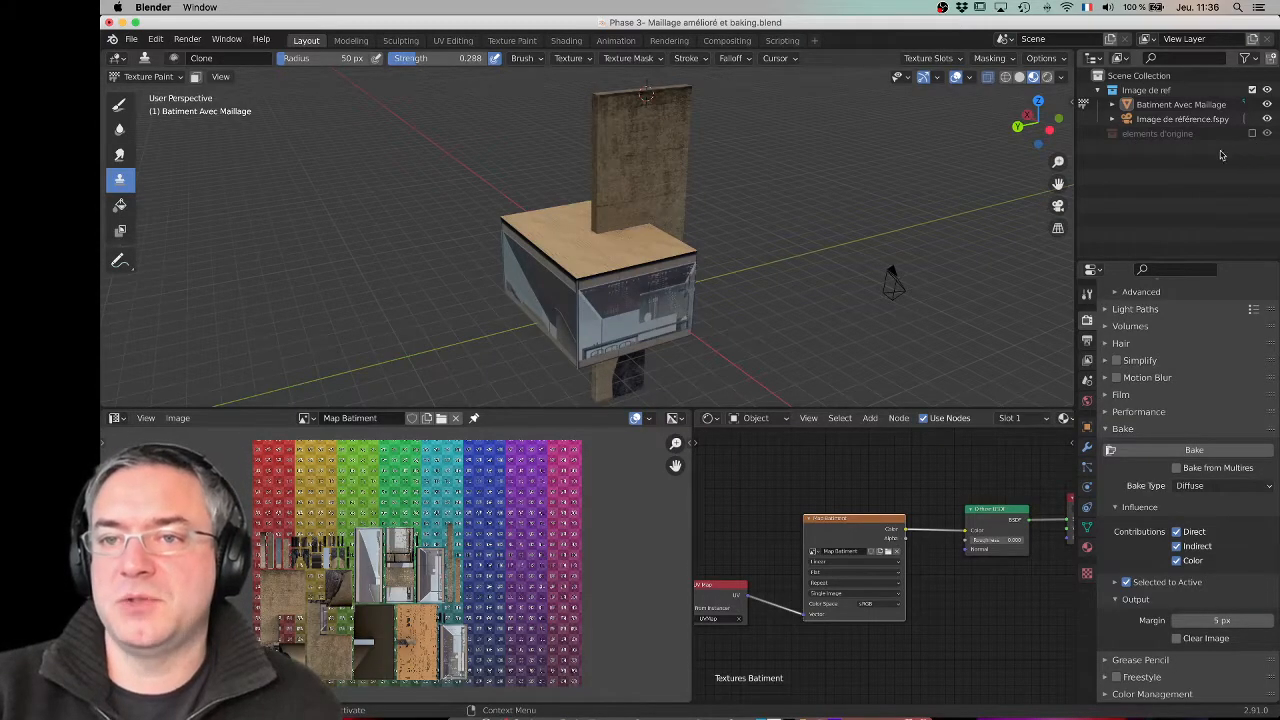
Step: Look over the finished building from a lower angle and save the project file "Phase 3- Maillage amélioré et baking.blend"
{"action": "middle_click_drag", "start_coordinate": [834, 211], "coordinate": [766, 221]}
{"action": "scroll", "coordinate": [766, 221], "scroll_direction": "down", "scroll_amount": 1}
{"action": "middle_click_drag", "start_coordinate": [645, 288], "coordinate": [743, 271], "text": "shift"}
{"action": "scroll", "coordinate": [714, 255], "scroll_direction": "up", "scroll_amount": 4}
{"action": "scroll", "coordinate": [740, 275], "scroll_direction": "down", "scroll_amount": 1}
{"action": "key", "text": "super+s"}
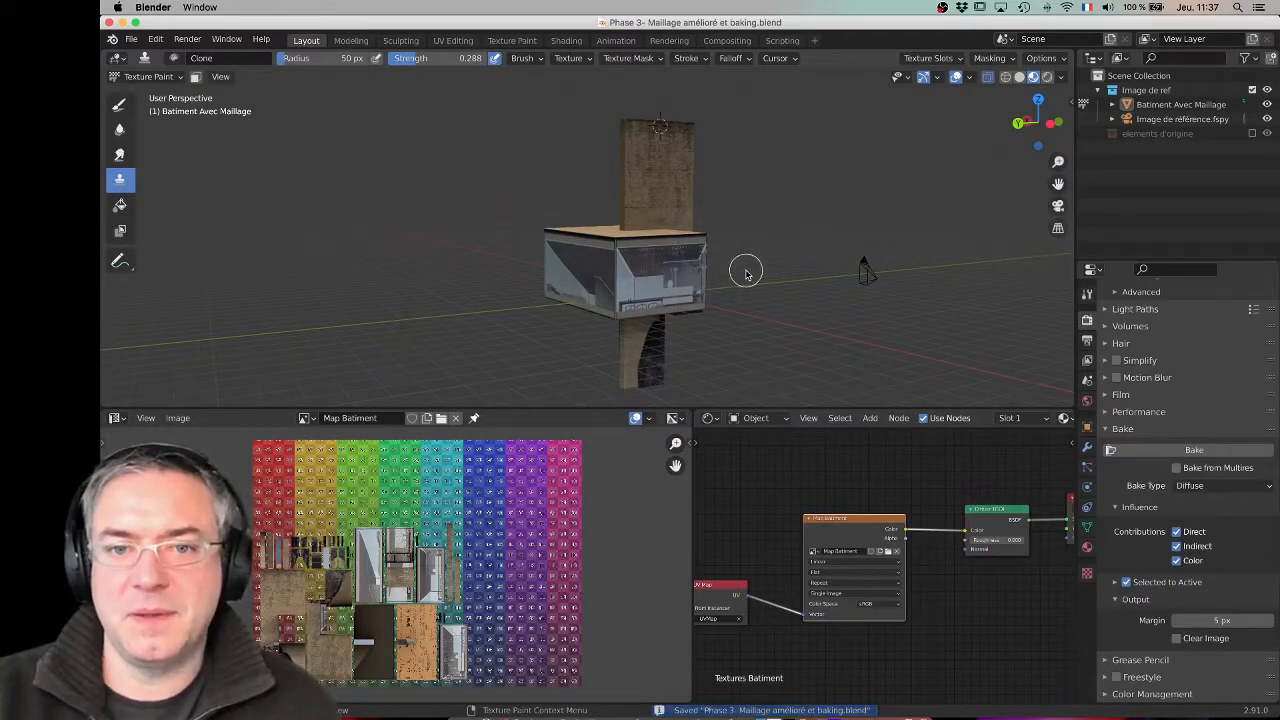